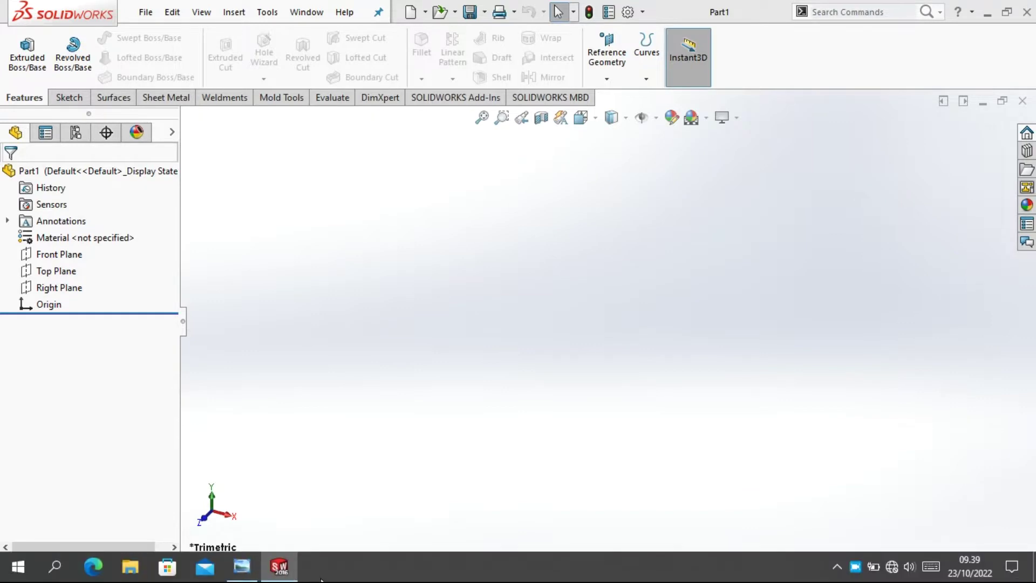
Step: View the thrust ball bearing dimension table image, then return to Part1
click(248, 575)
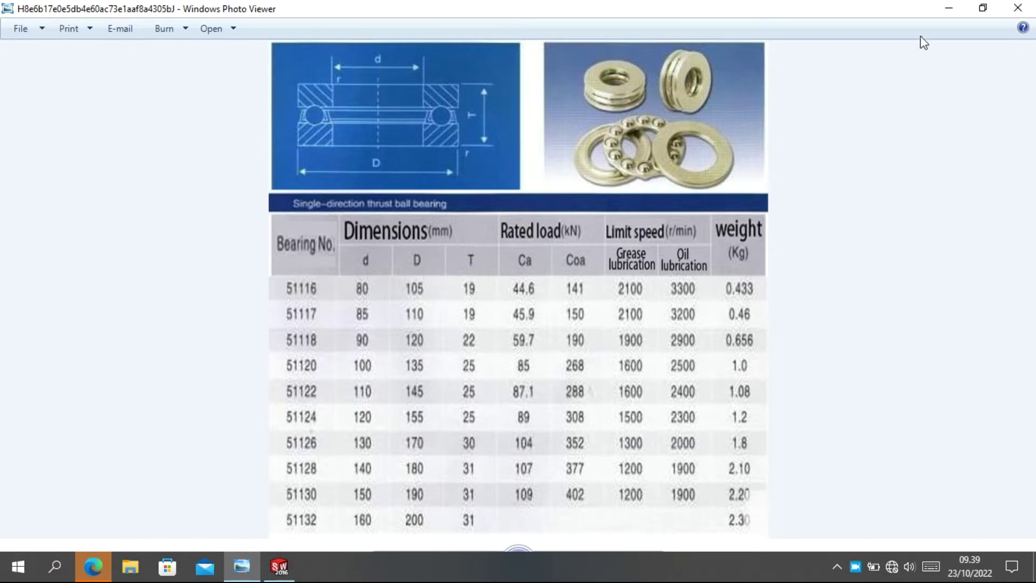
click(953, 11)
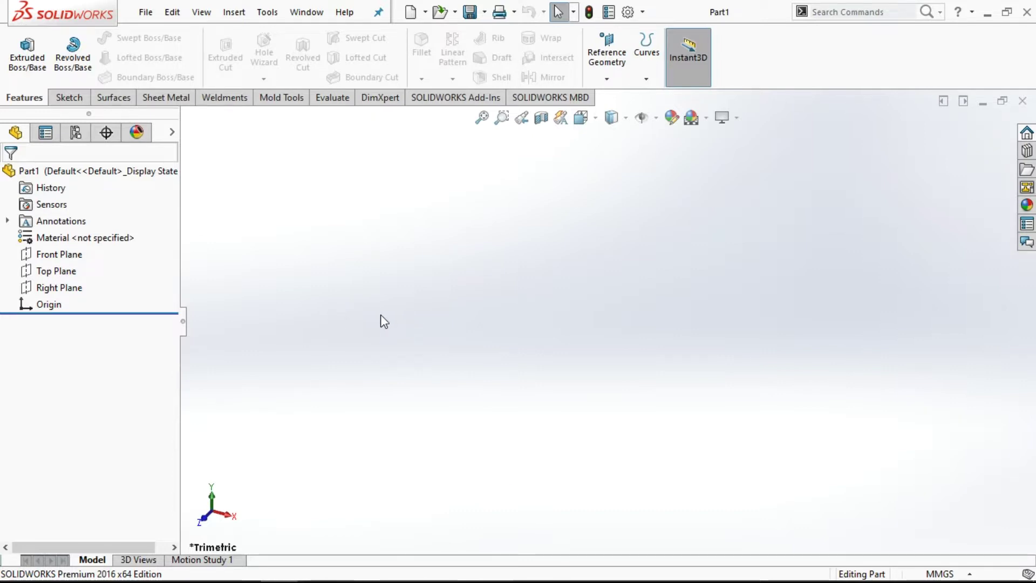
Step: Begin Sketch1 on the Top Plane of Part1
click(64, 272)
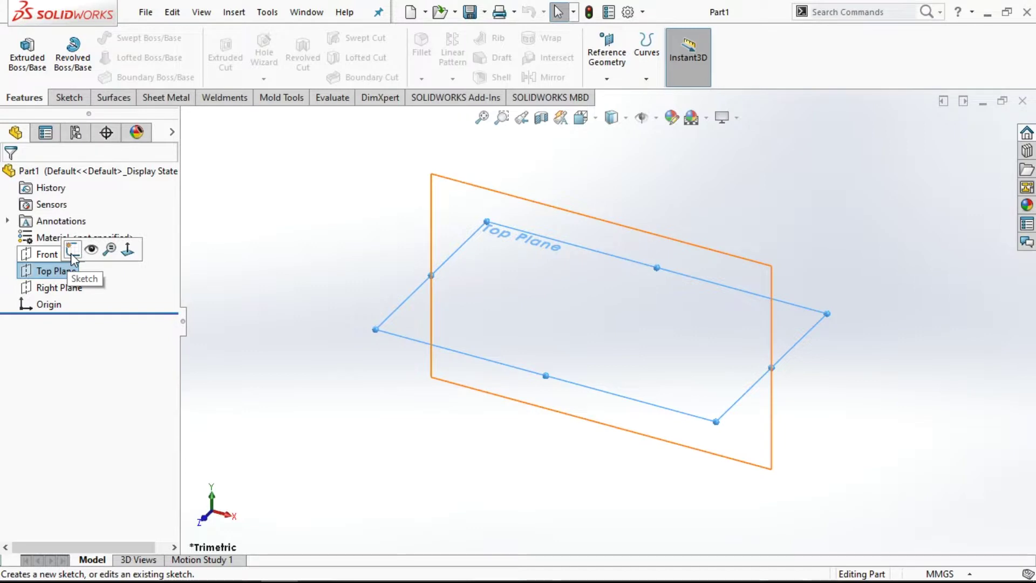
click(73, 250)
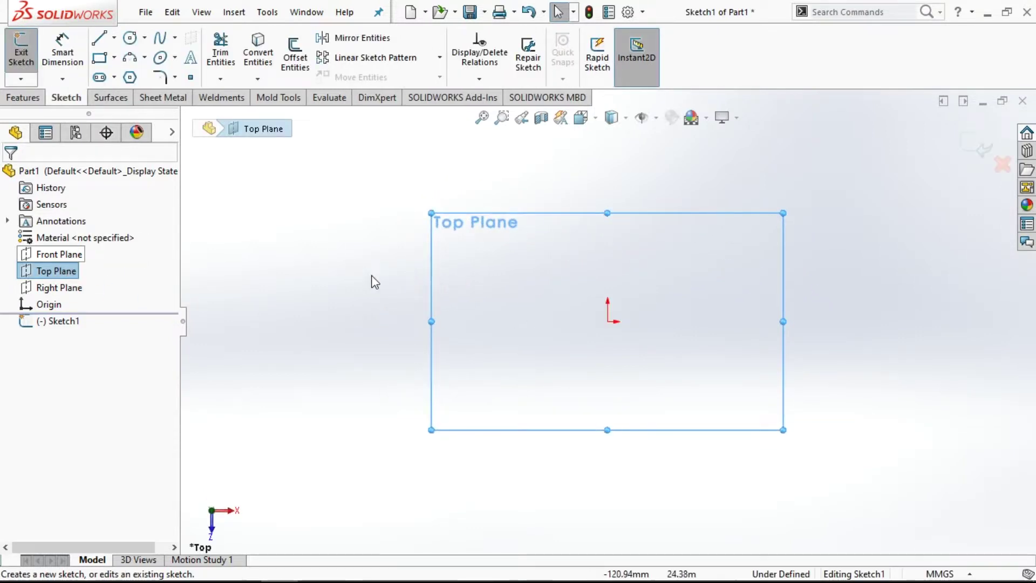
click(114, 39)
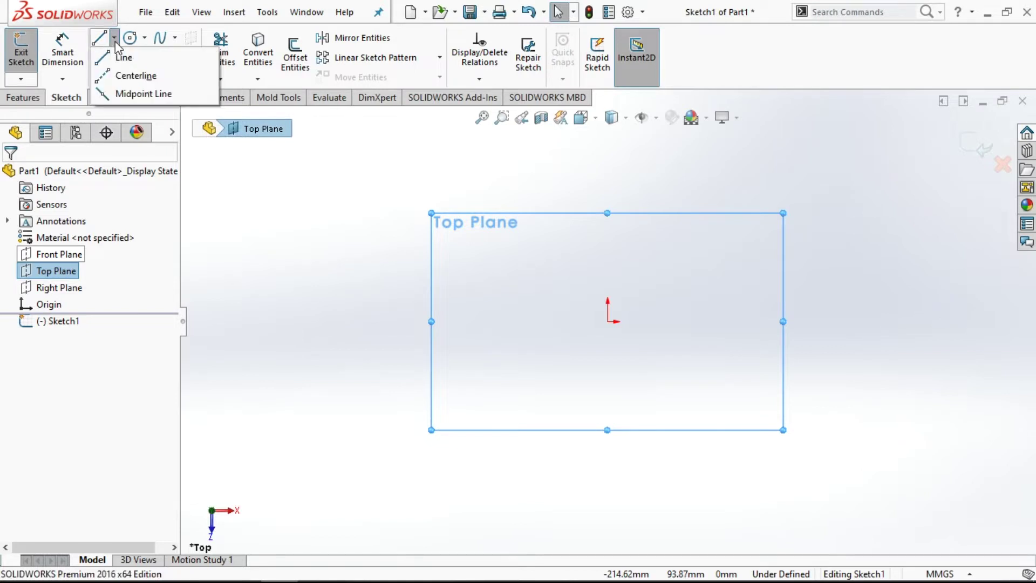
Step: Draw a horizontal centerline across the origin area
click(551, 297)
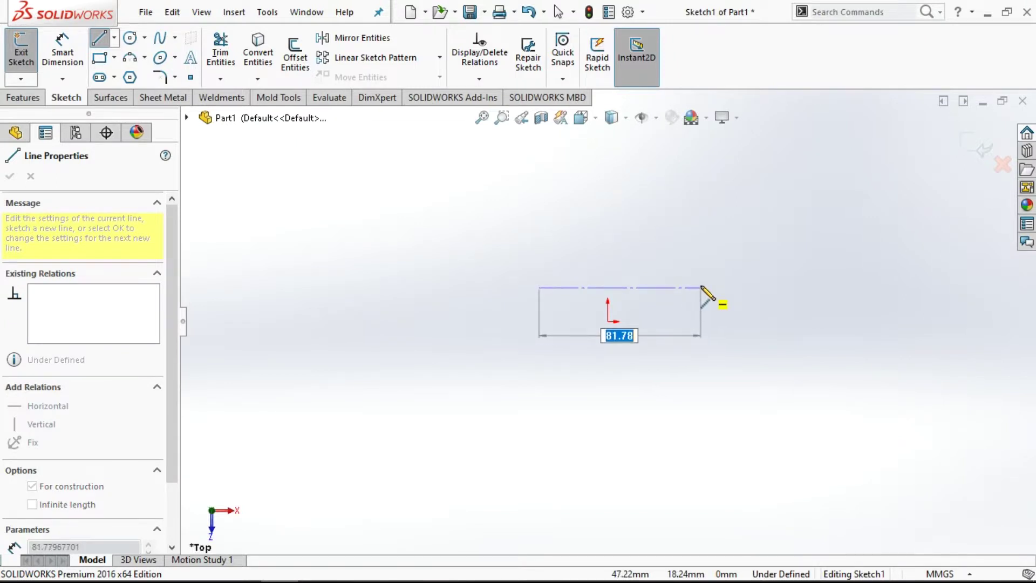
click(702, 288)
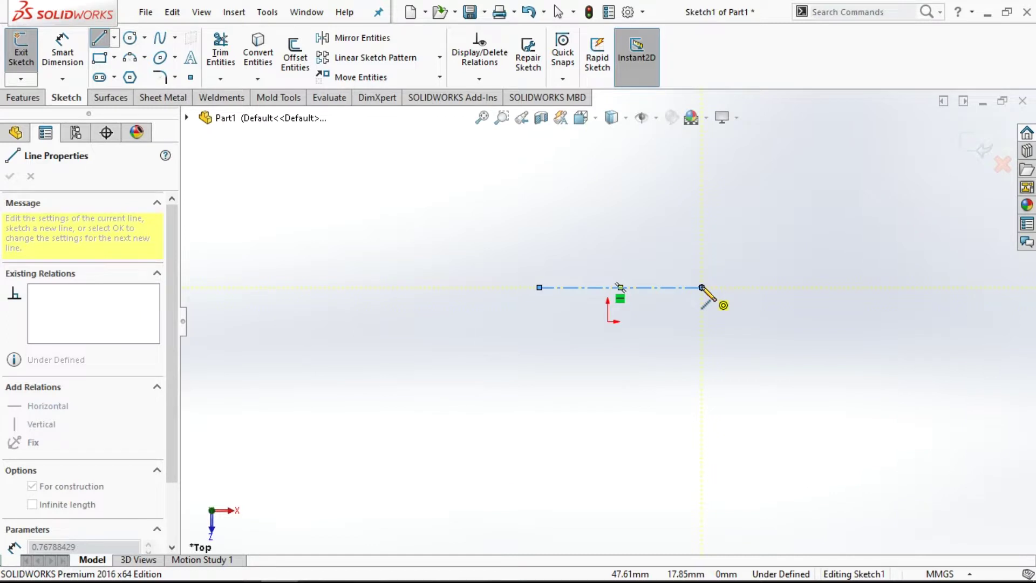
right_click(702, 288)
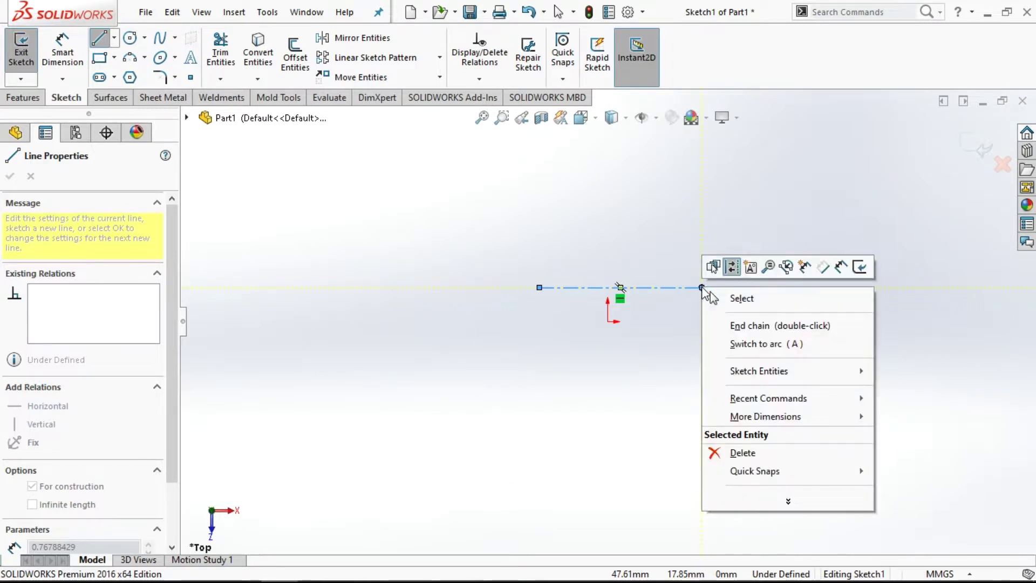
click(739, 303)
scroll(695, 261, down, 1)
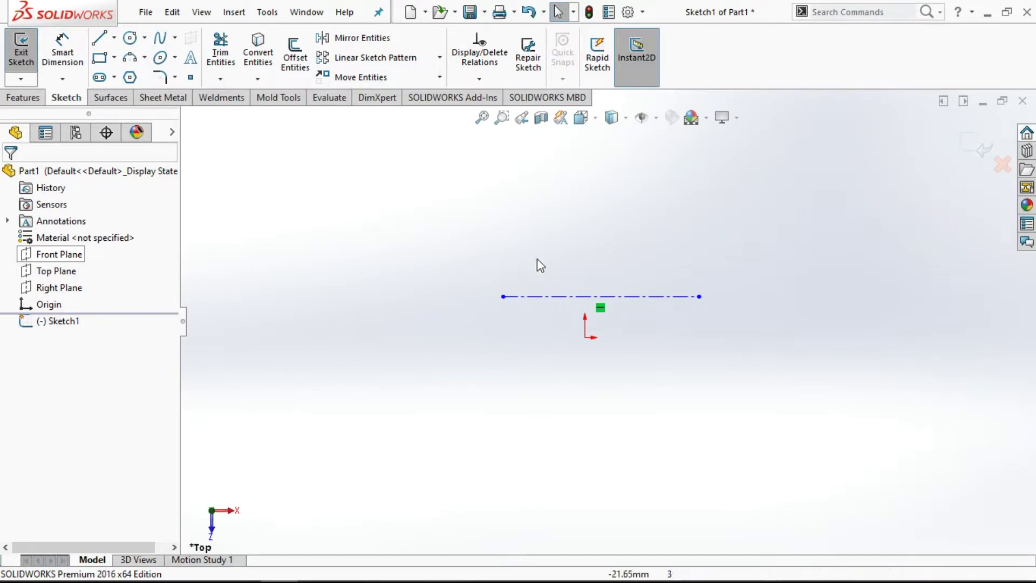
Step: Make the centerline's midpoint coincident with the origin
click(601, 296)
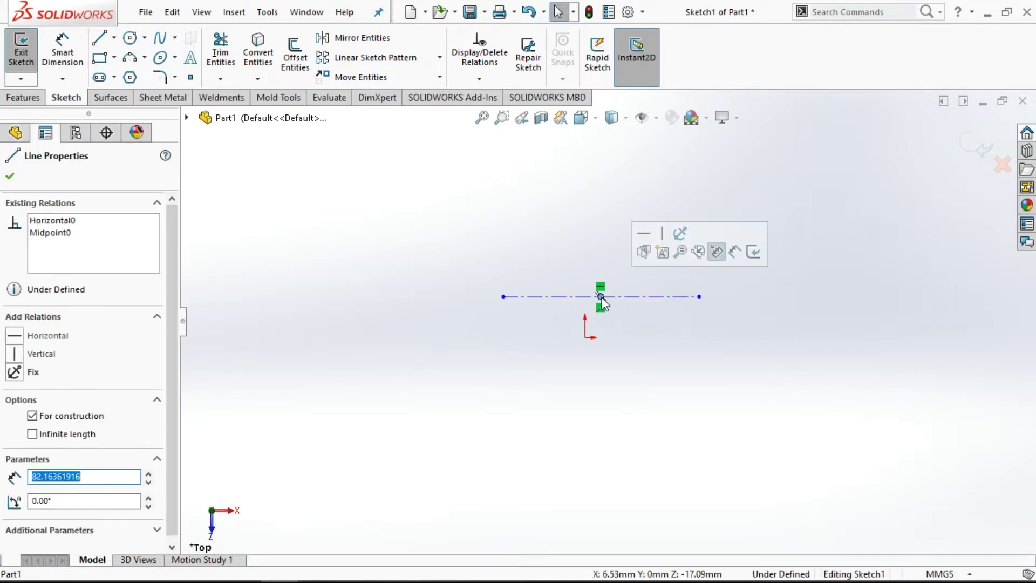
ctrl+click(586, 338)
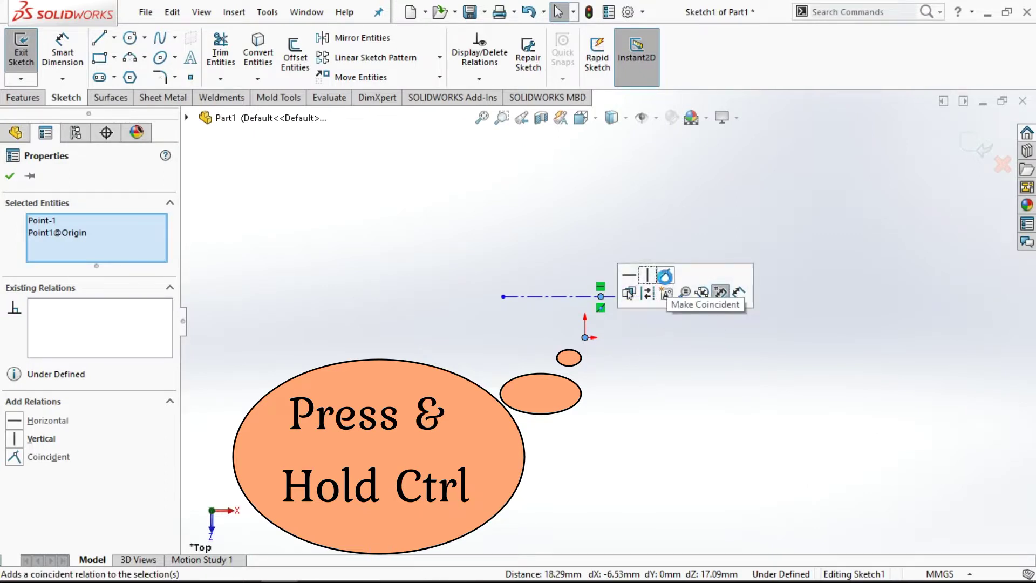
click(666, 293)
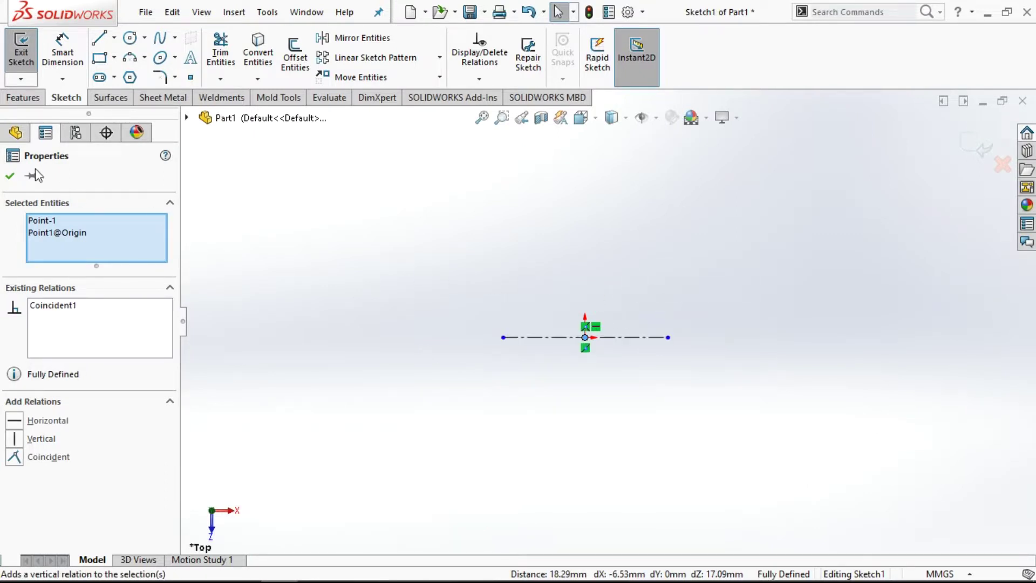
click(10, 176)
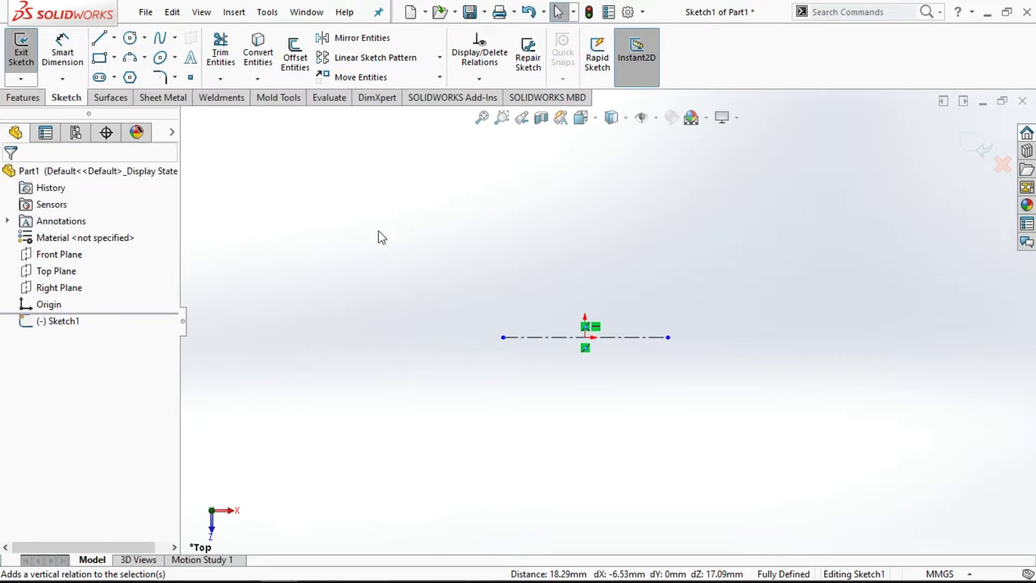
click(99, 39)
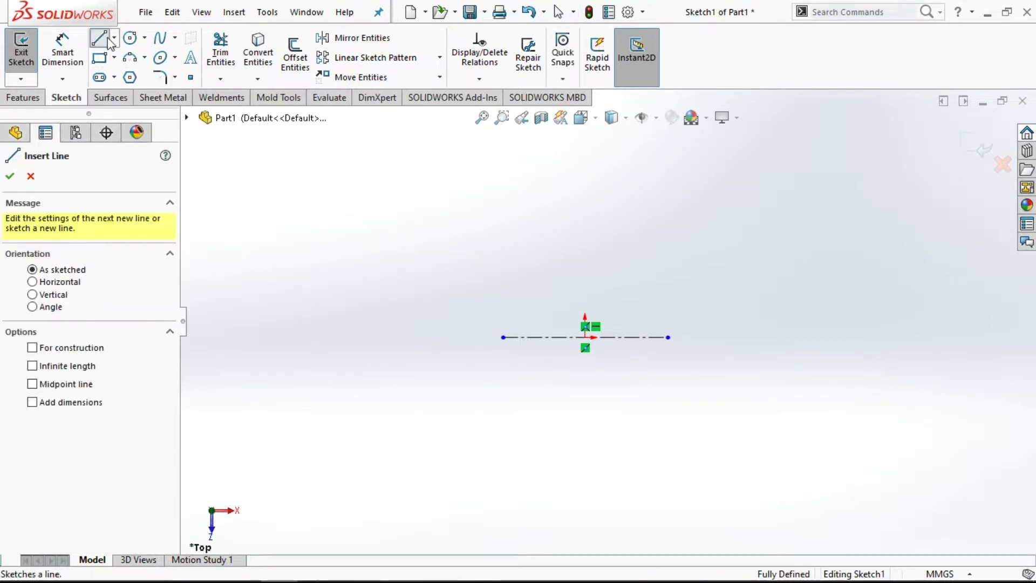
Step: Draw a vertical centerline rising from the origin
click(113, 39)
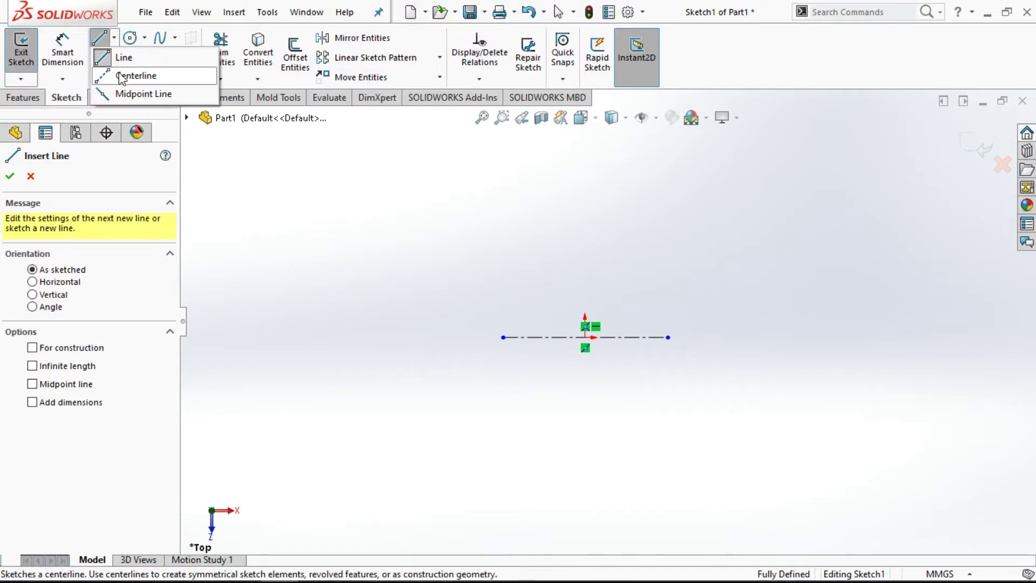
click(138, 74)
click(587, 337)
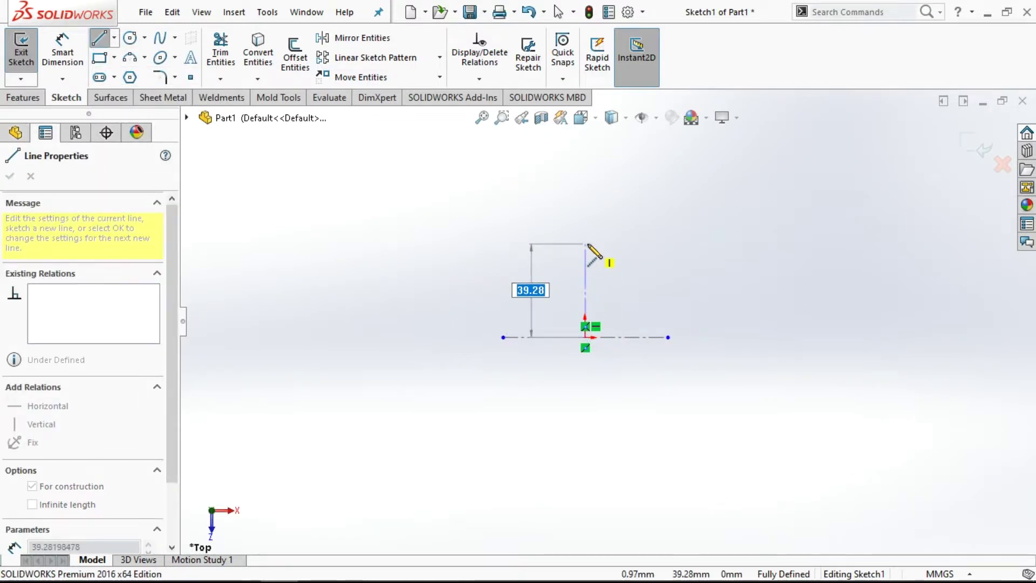
click(585, 244)
right_click(586, 243)
click(619, 258)
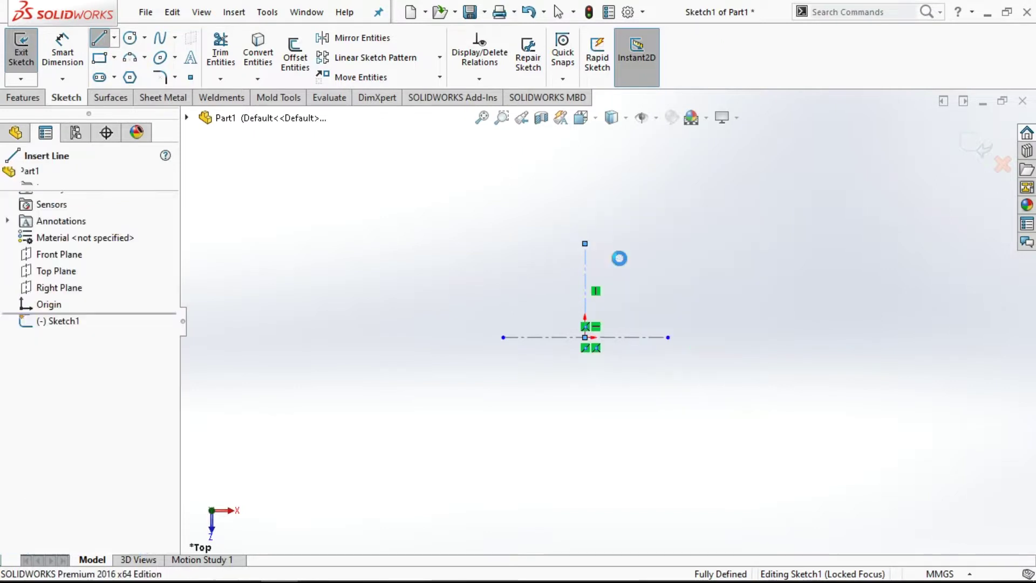
scroll(610, 286, up, 2)
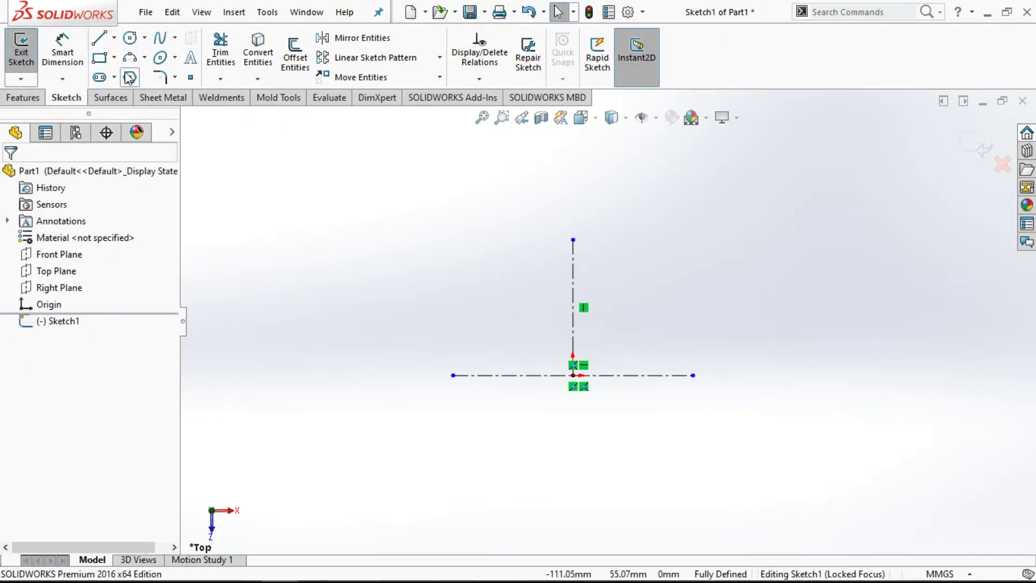
Step: Sketch a small corner rectangle above the horizontal centerline, left of the vertical one
click(99, 57)
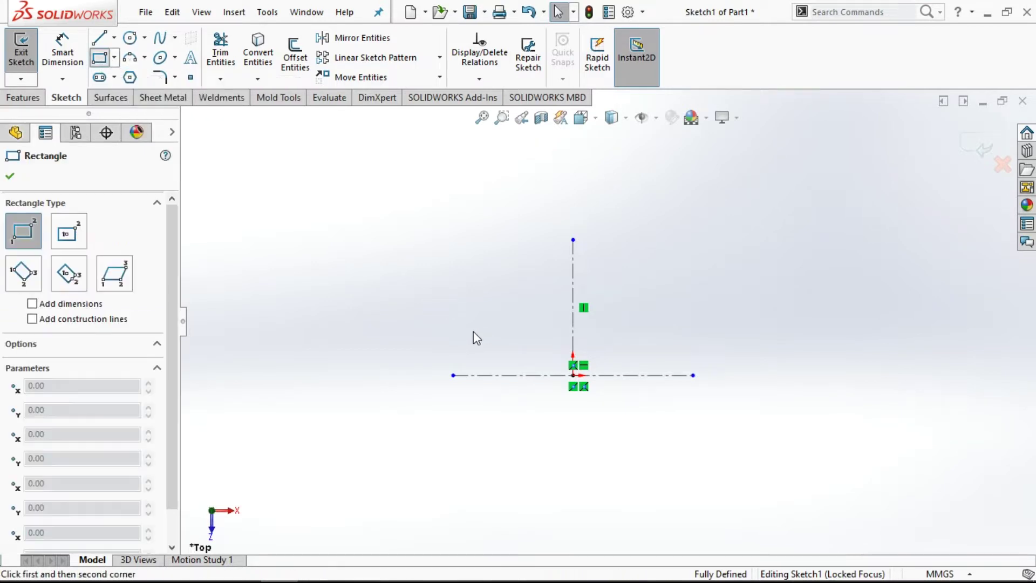
click(473, 351)
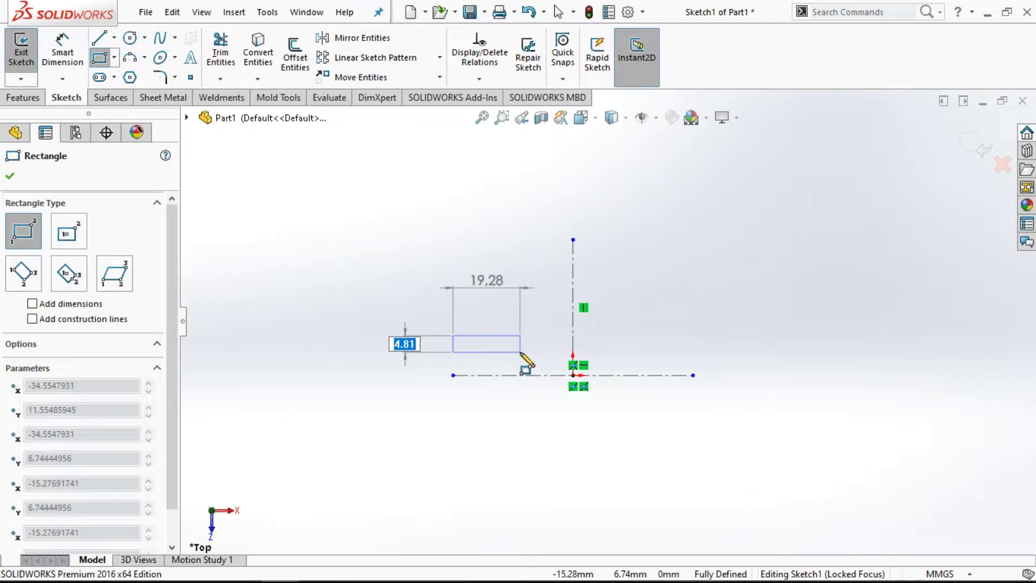
click(520, 353)
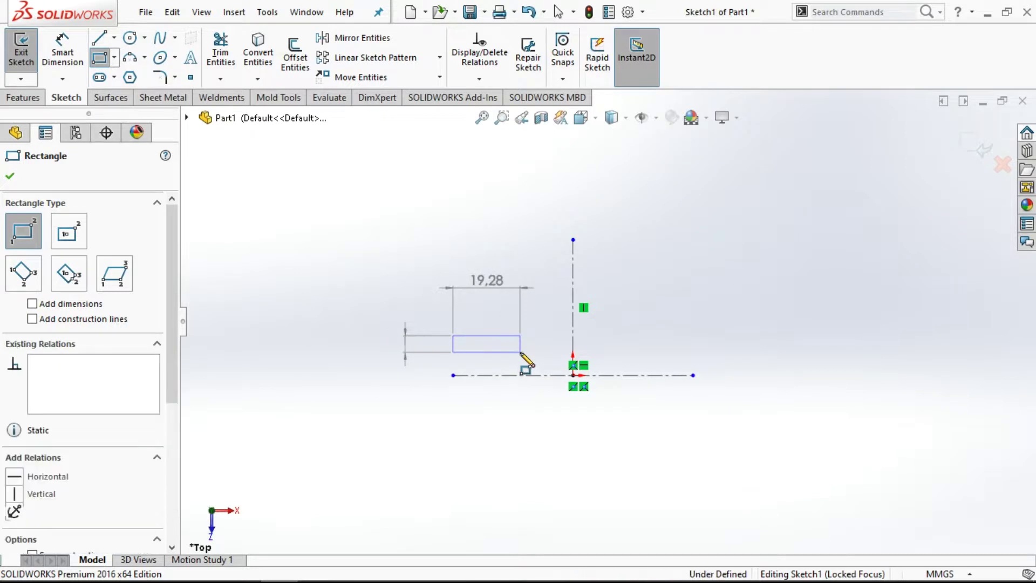
right_click(524, 304)
click(696, 280)
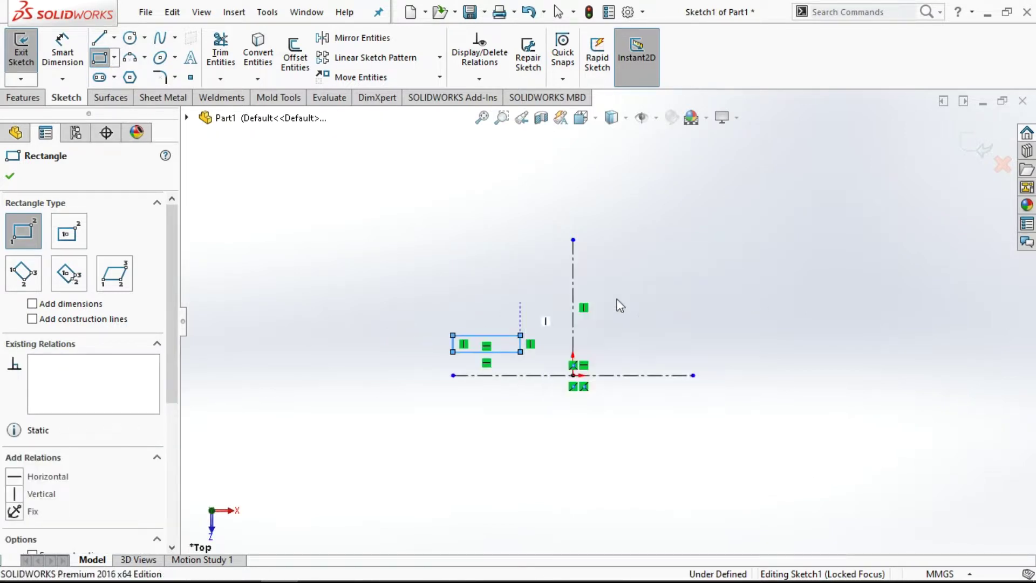
scroll(468, 348, down, 2)
click(468, 345)
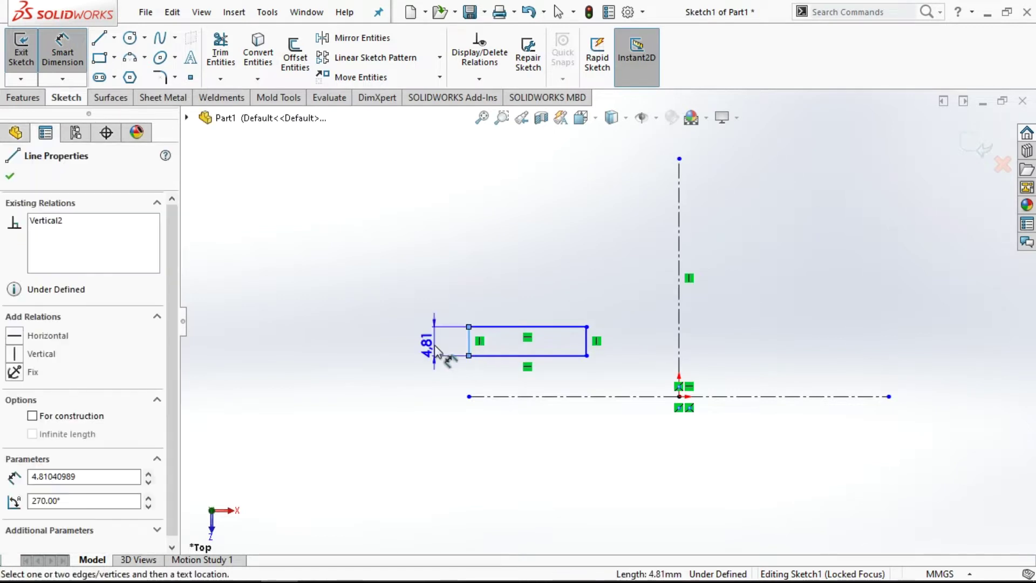
Step: Dimension the rectangle's left edge height as 6
click(435, 352)
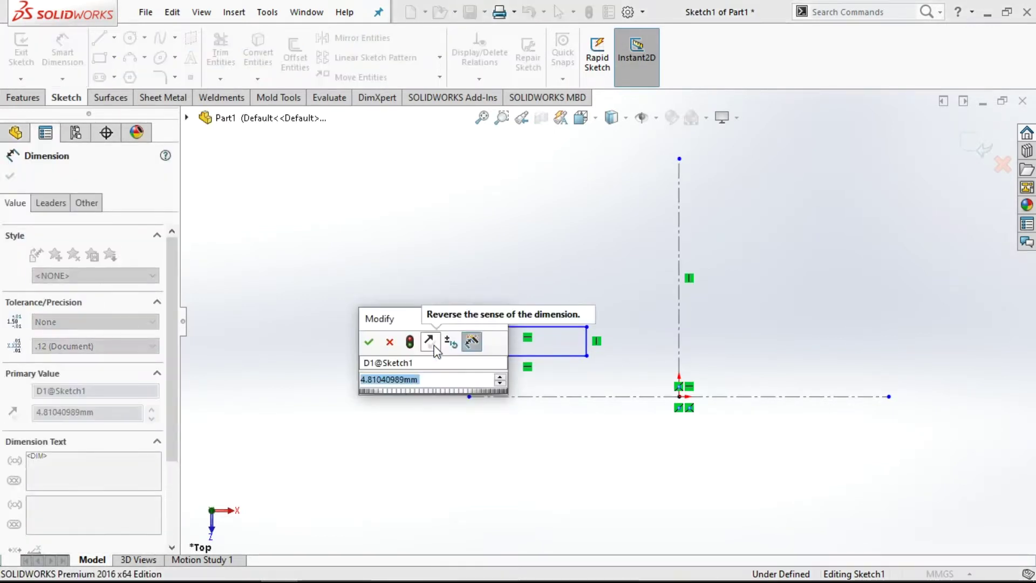
text(6)
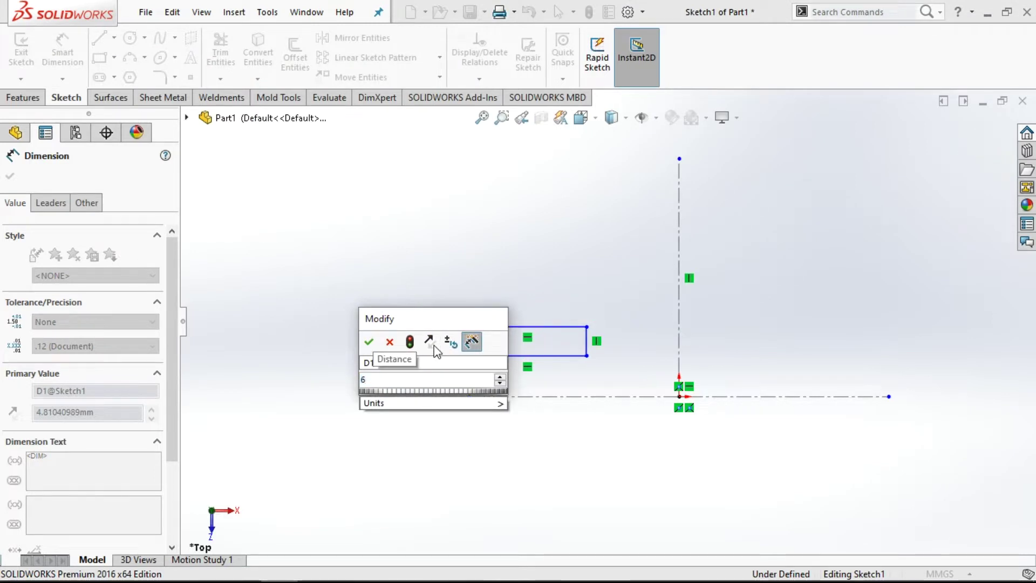
click(370, 342)
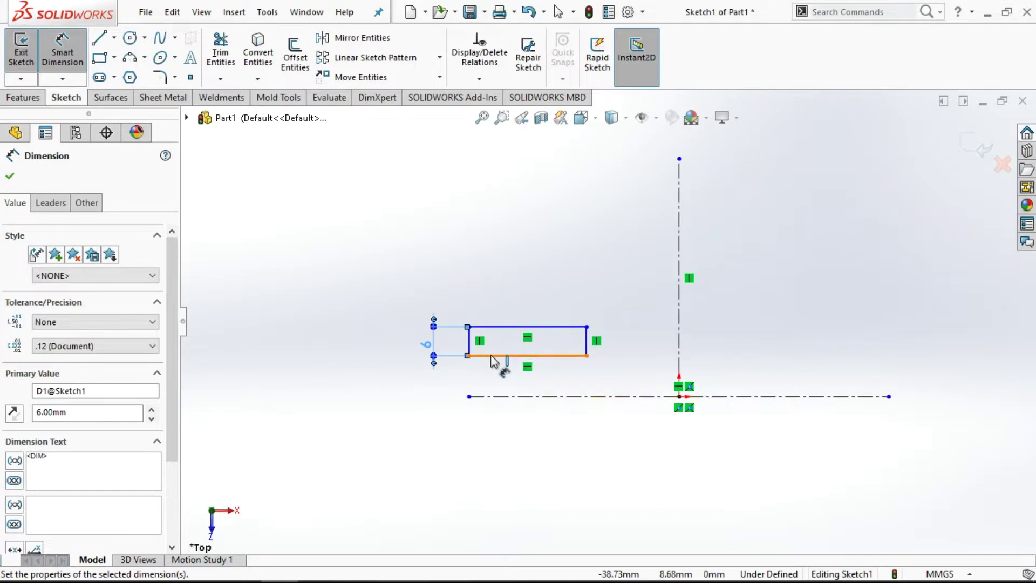
Step: Set the rectangle's bottom edge 3.50 mm above the horizontal centerline
click(488, 398)
click(489, 398)
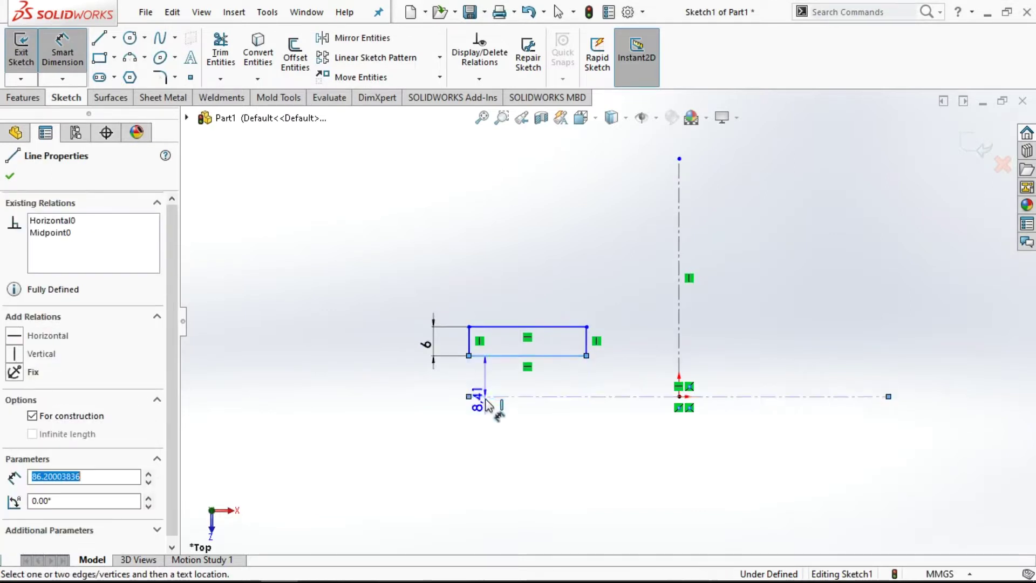
click(400, 383)
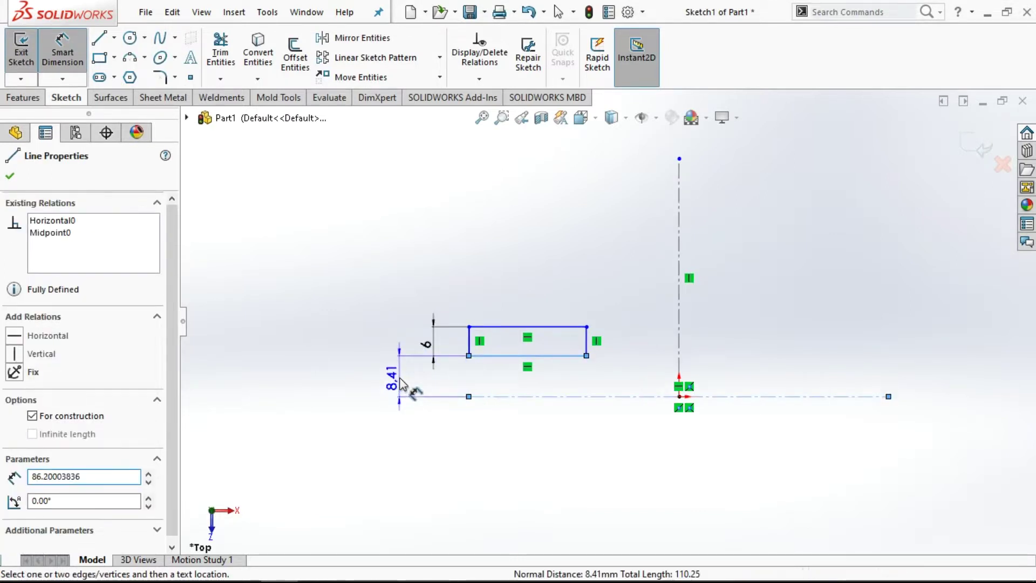
text(3.5)
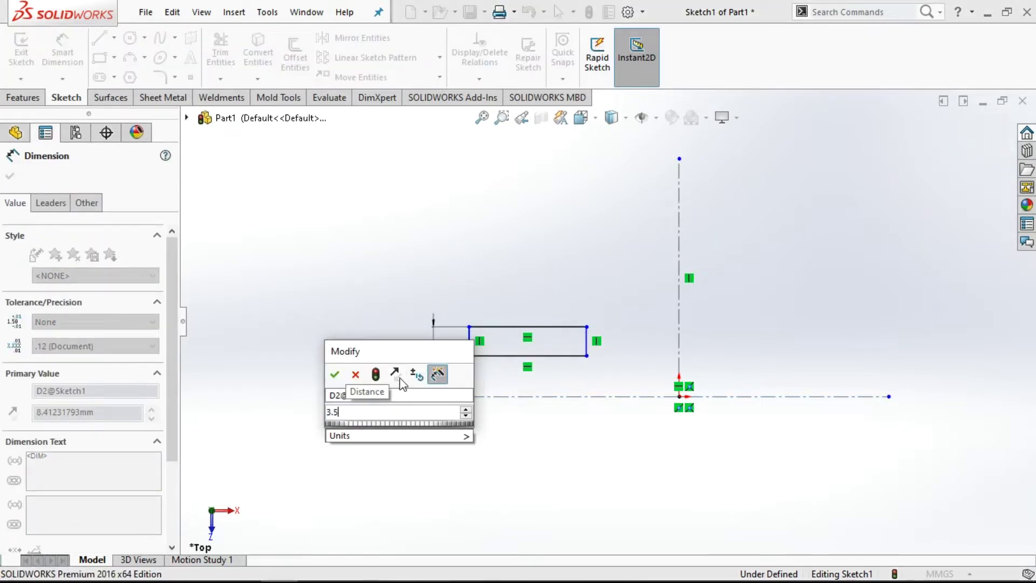
key(Escape)
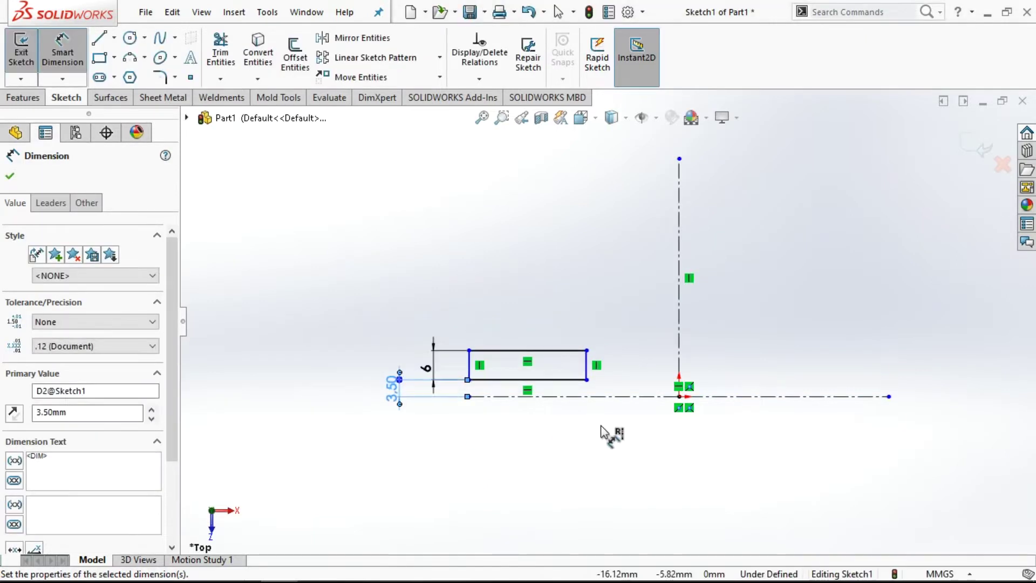
scroll(601, 426, down, 2)
scroll(576, 417, up, 1)
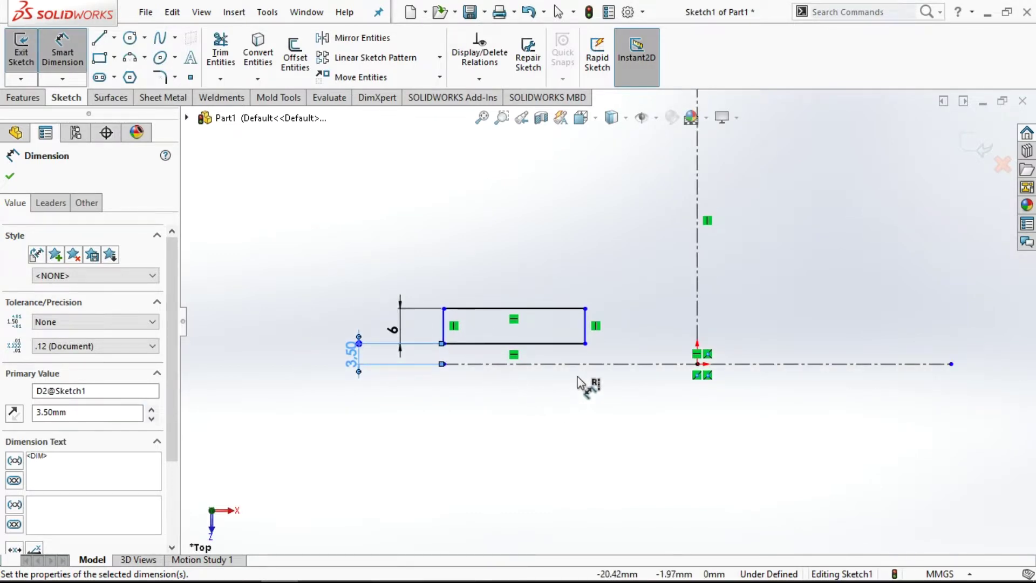
scroll(572, 373, down, 1)
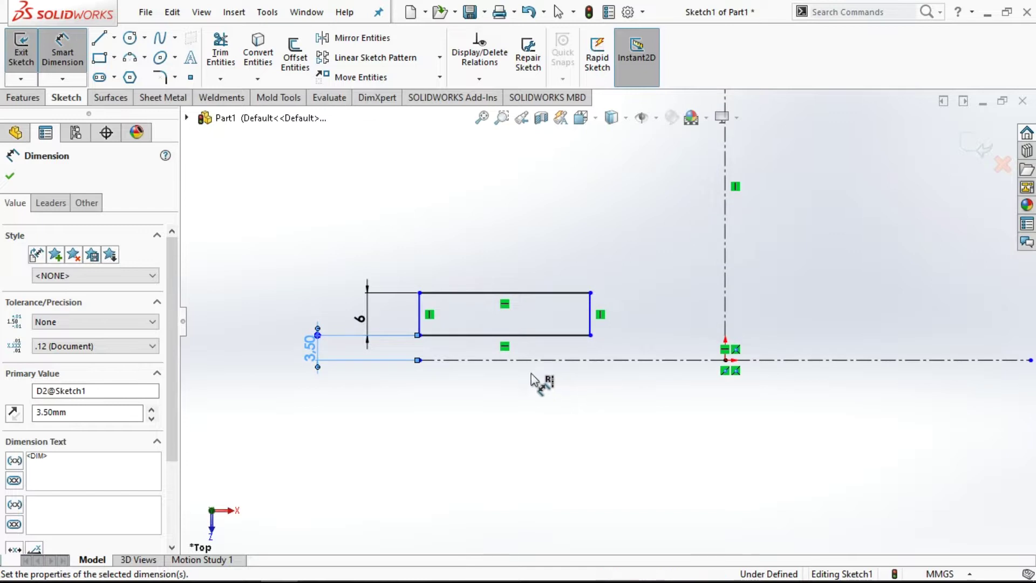
scroll(609, 283, up, 1)
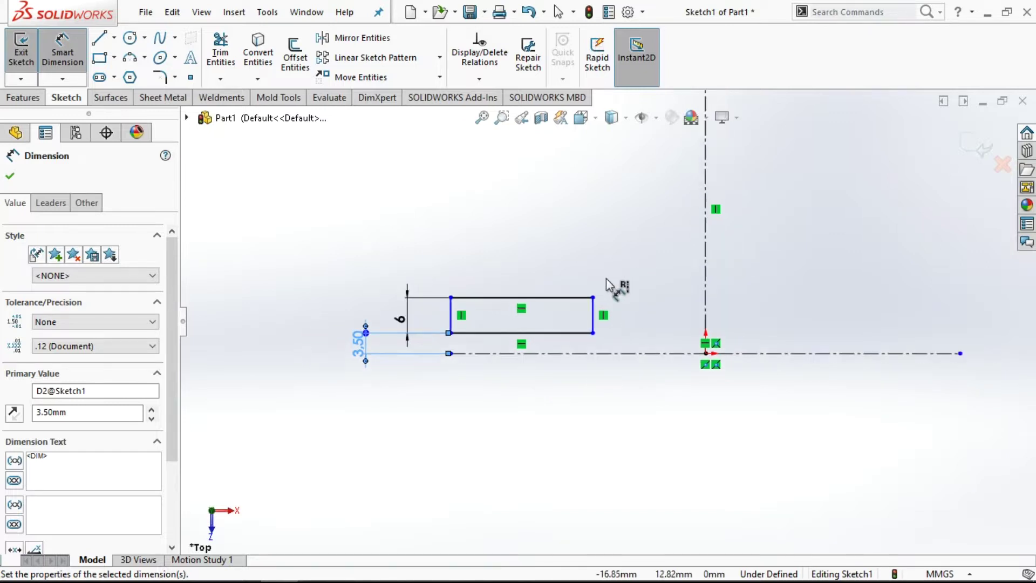
scroll(609, 284, up, 1)
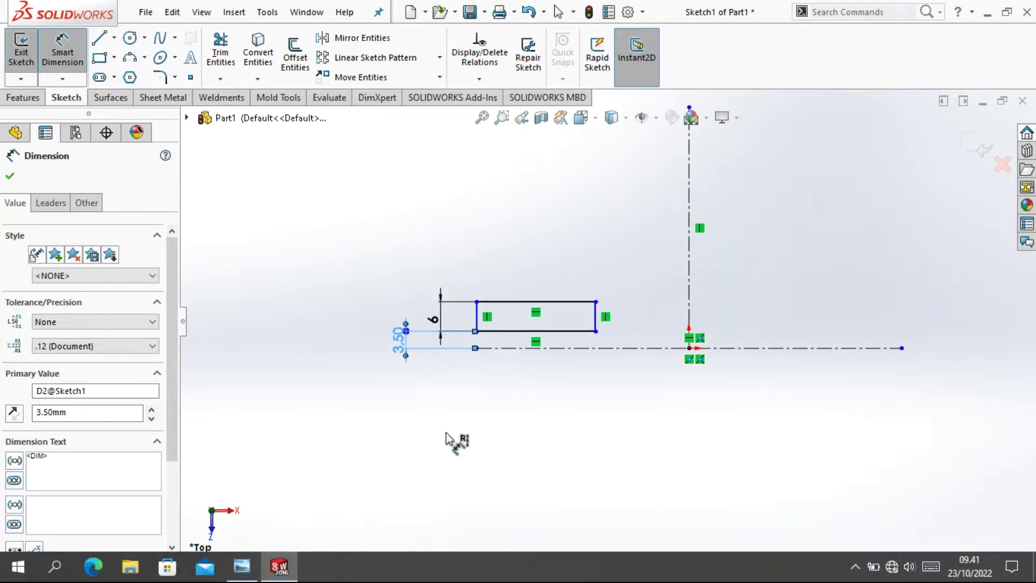
scroll(538, 243, down, 1)
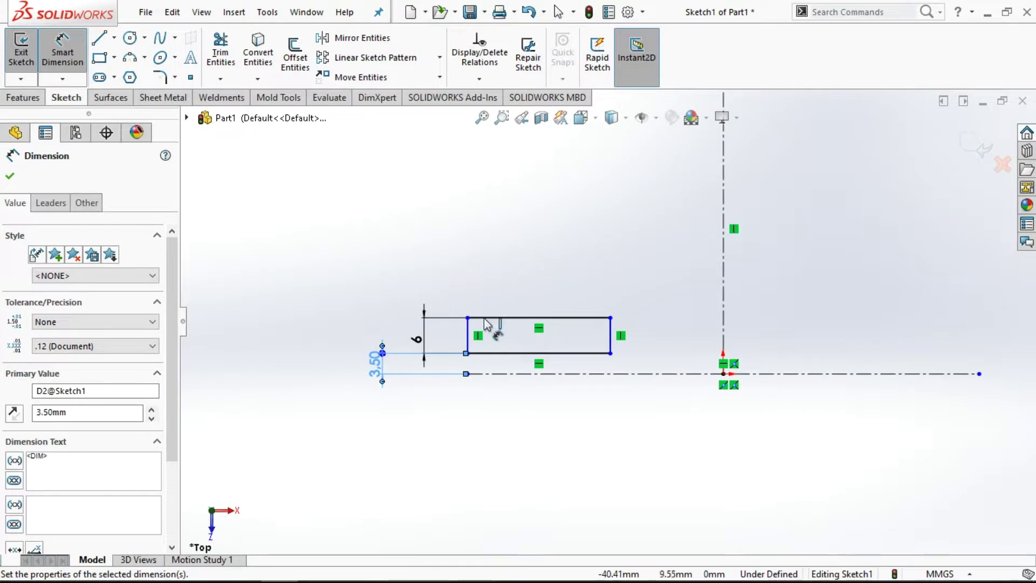
click(467, 334)
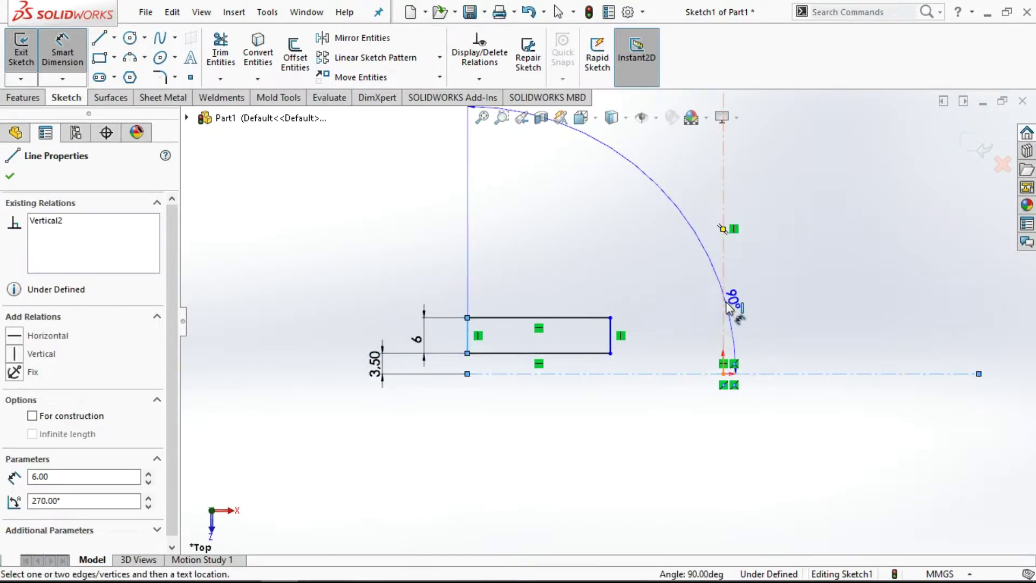
Step: Cancel the unwanted angle dimension and restart Smart Dimension
key(Escape)
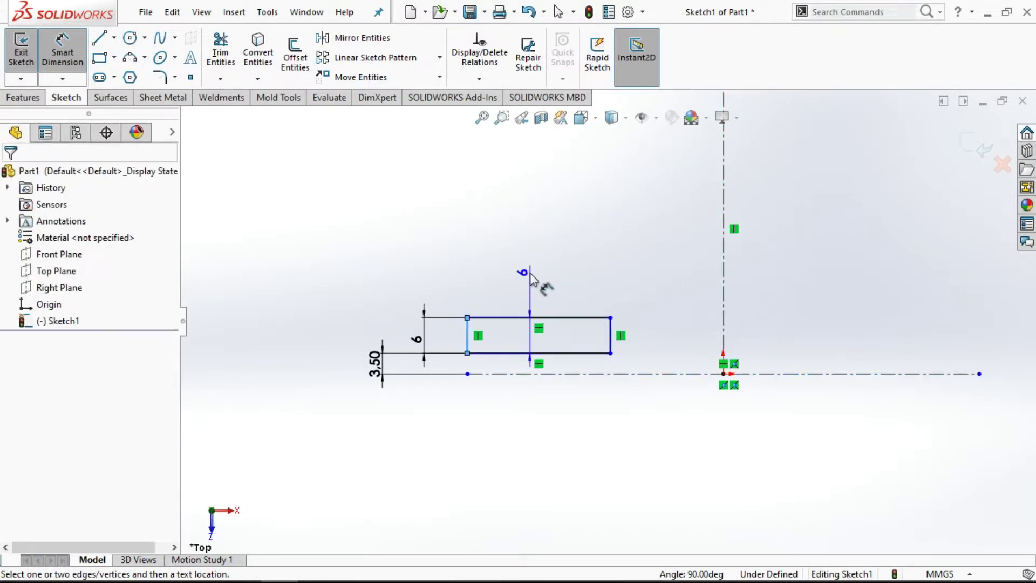
key(Escape)
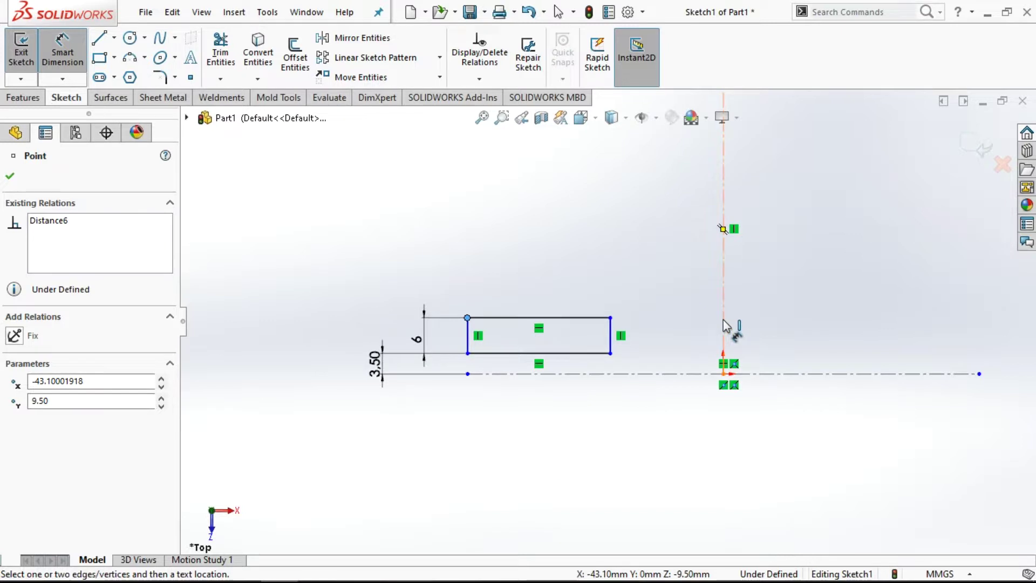
click(297, 219)
right_click(298, 219)
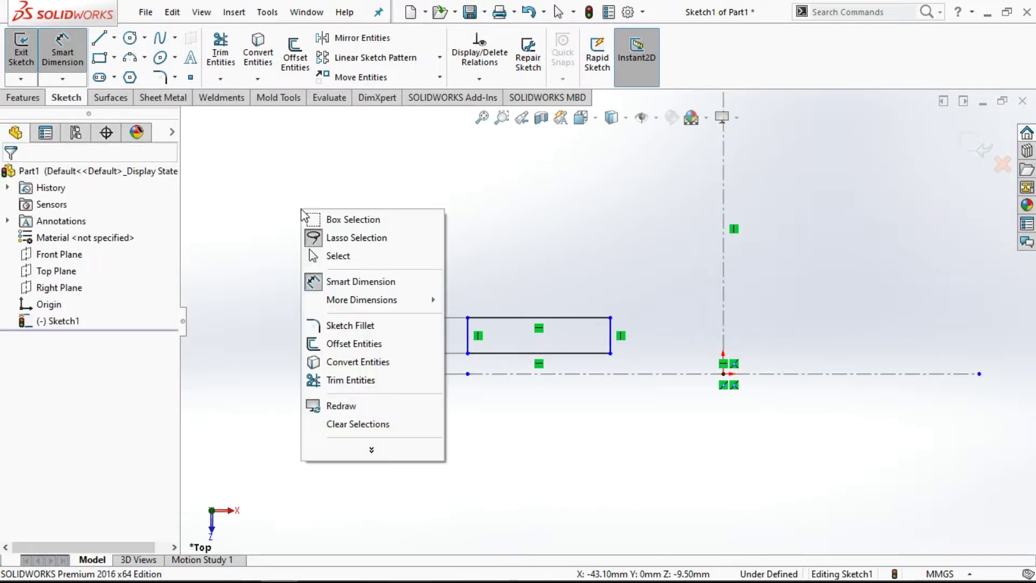
click(329, 255)
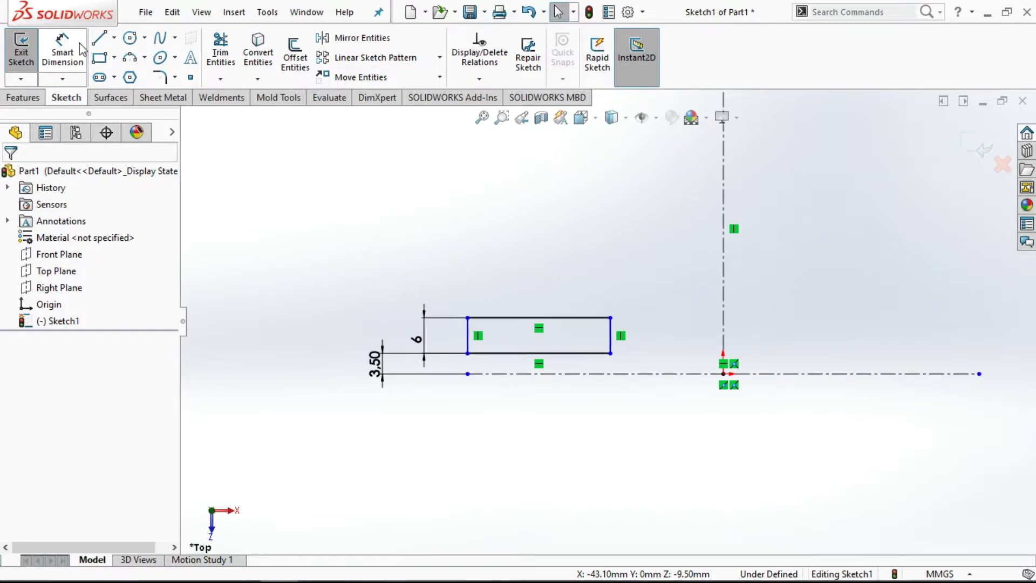
click(63, 54)
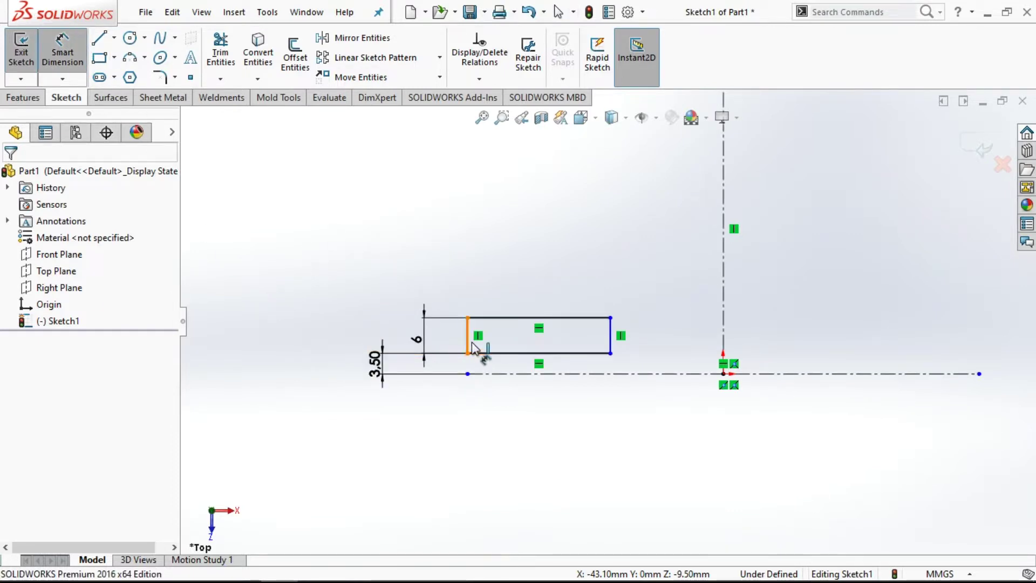
Step: Dimension the left edge about the vertical centerline as the 105 mm outer diameter
click(469, 344)
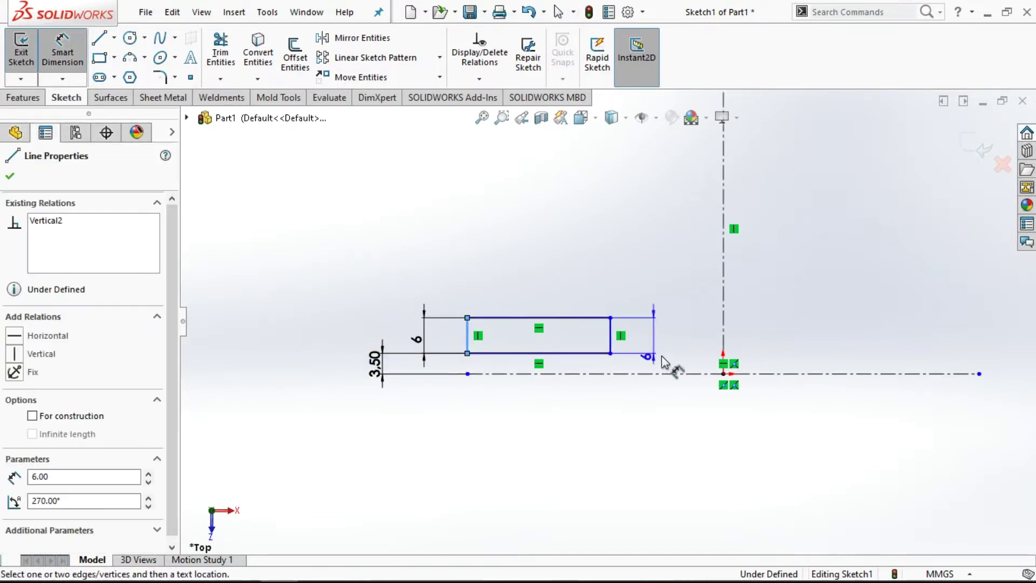
click(723, 341)
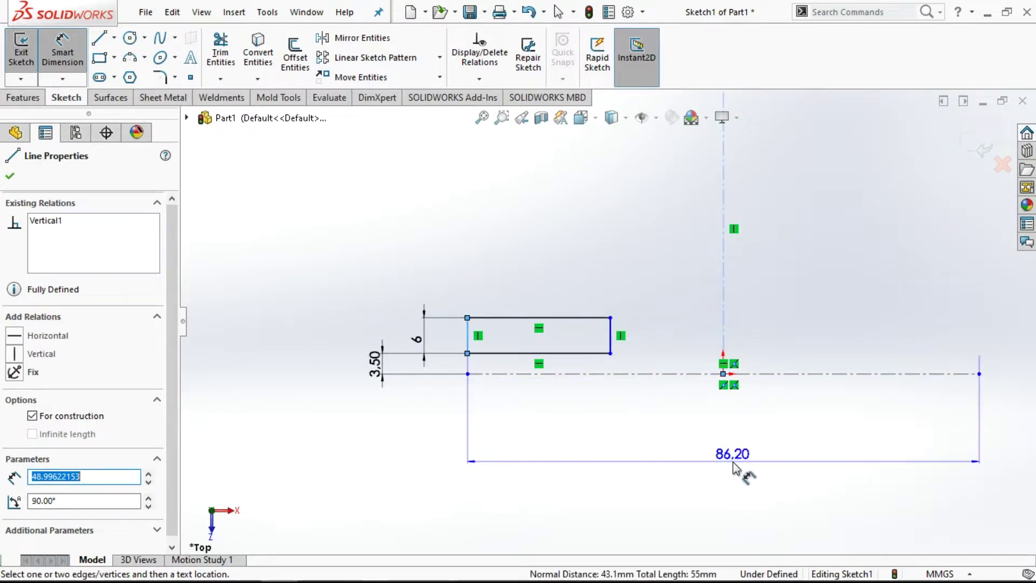
click(733, 465)
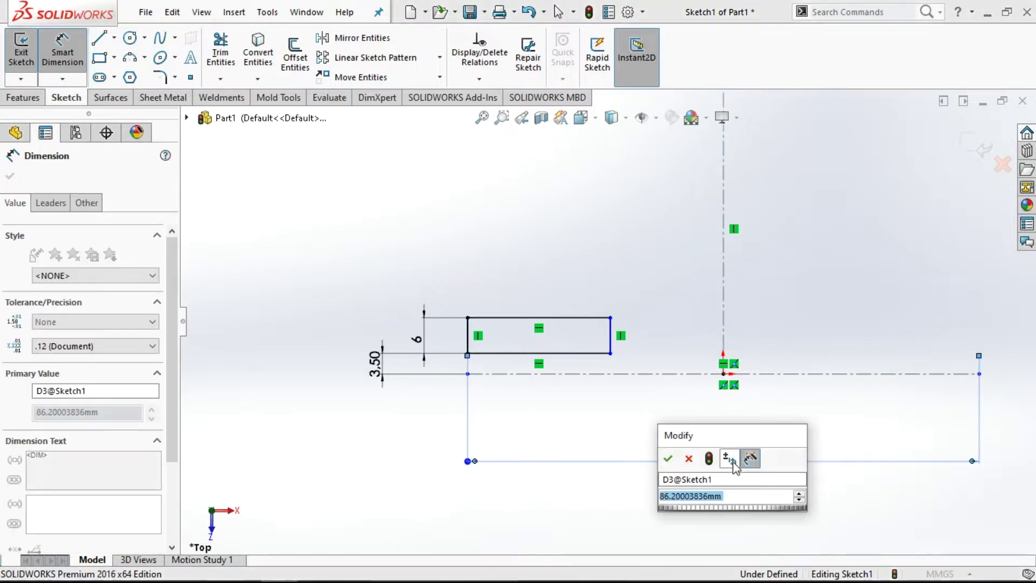
text(1)
text(00)
key(Escape)
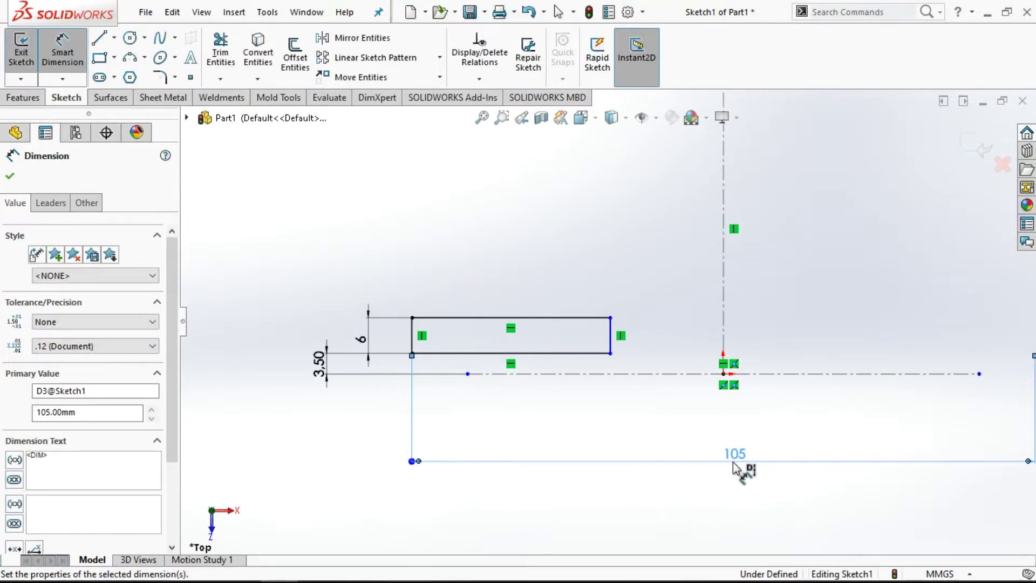
Step: Dimension the right edge as the 80 mm inner diameter
click(613, 335)
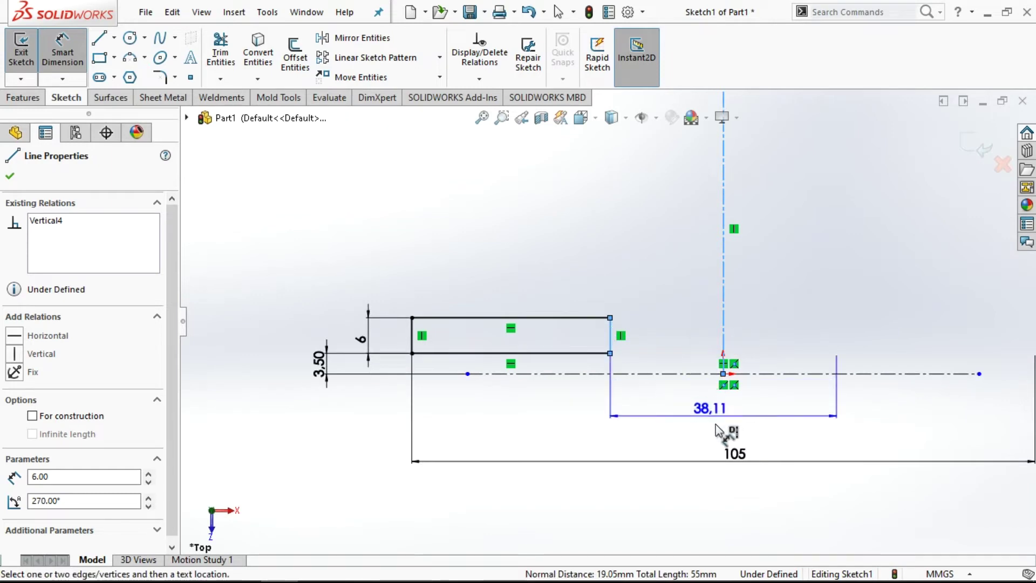
click(731, 427)
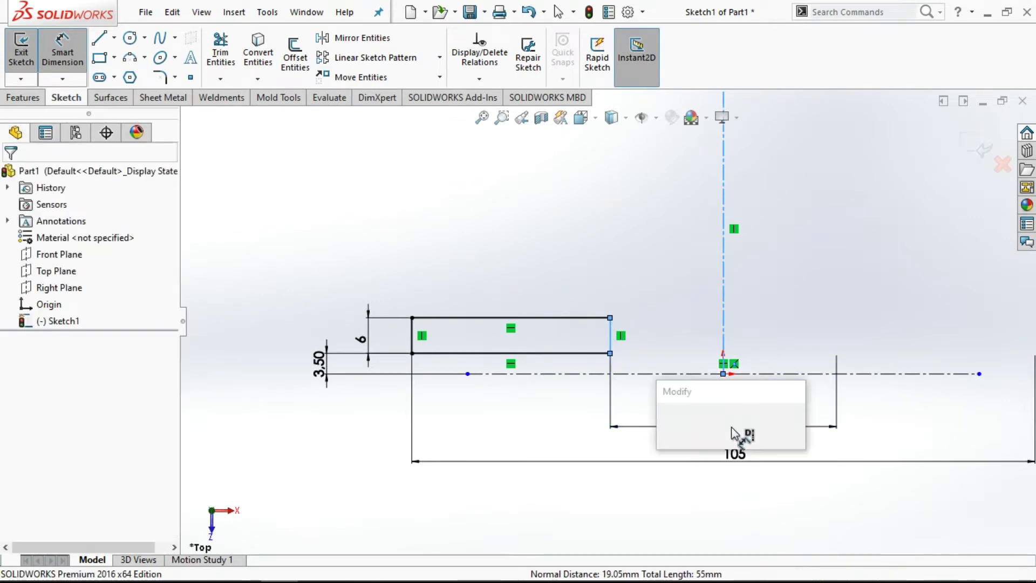
text(80)
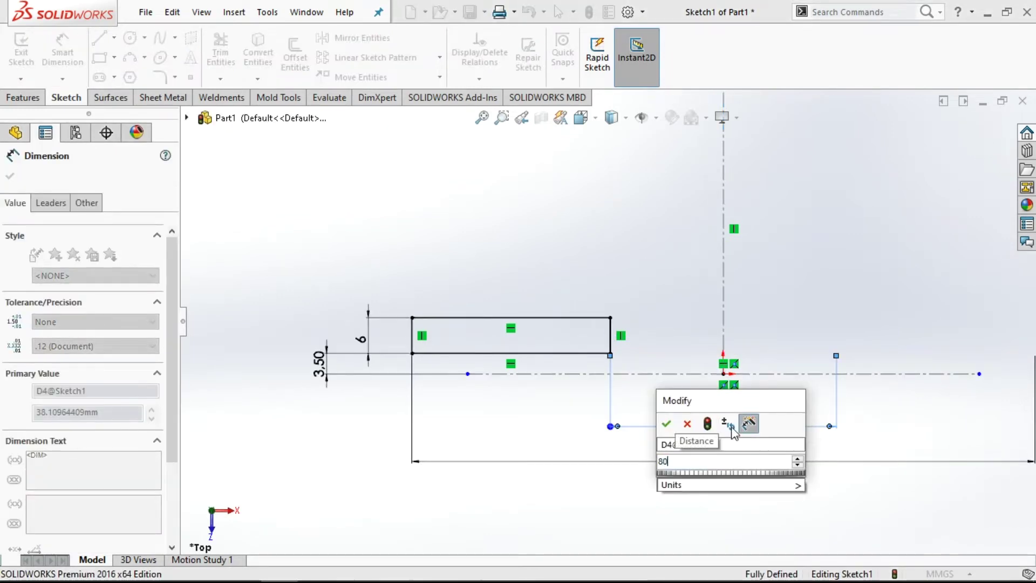
key(Return)
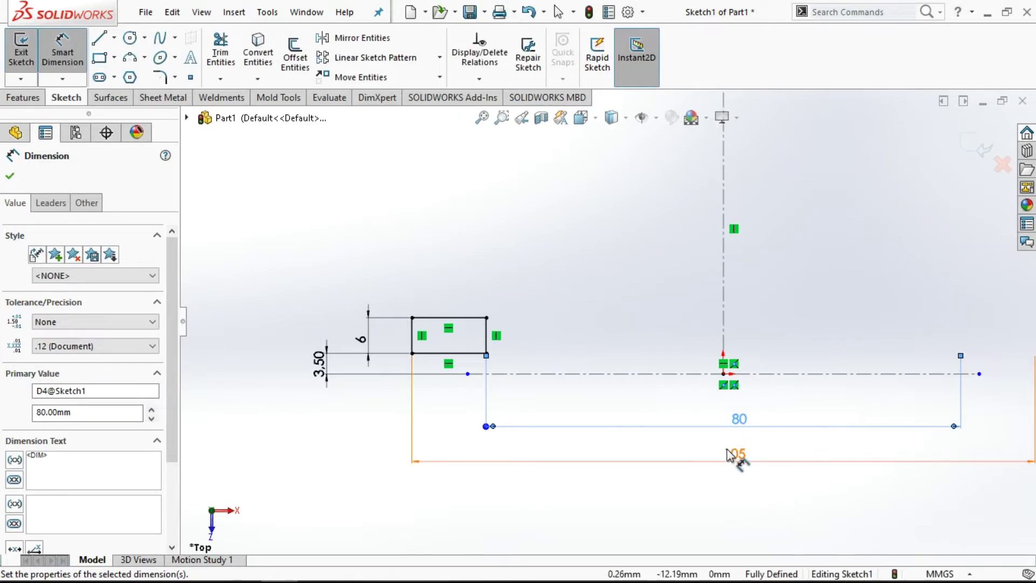
mouse_move(241, 576)
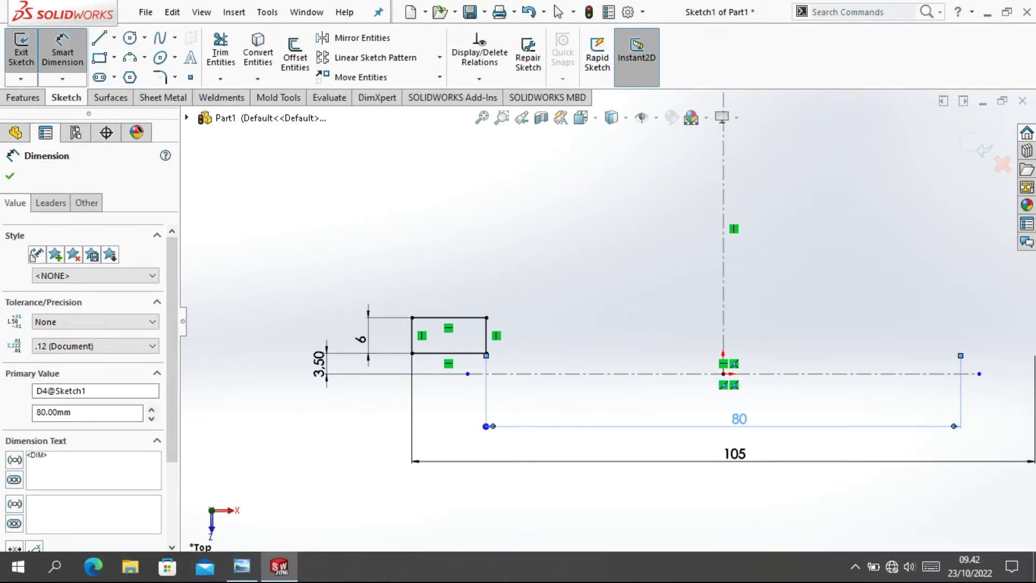
click(242, 567)
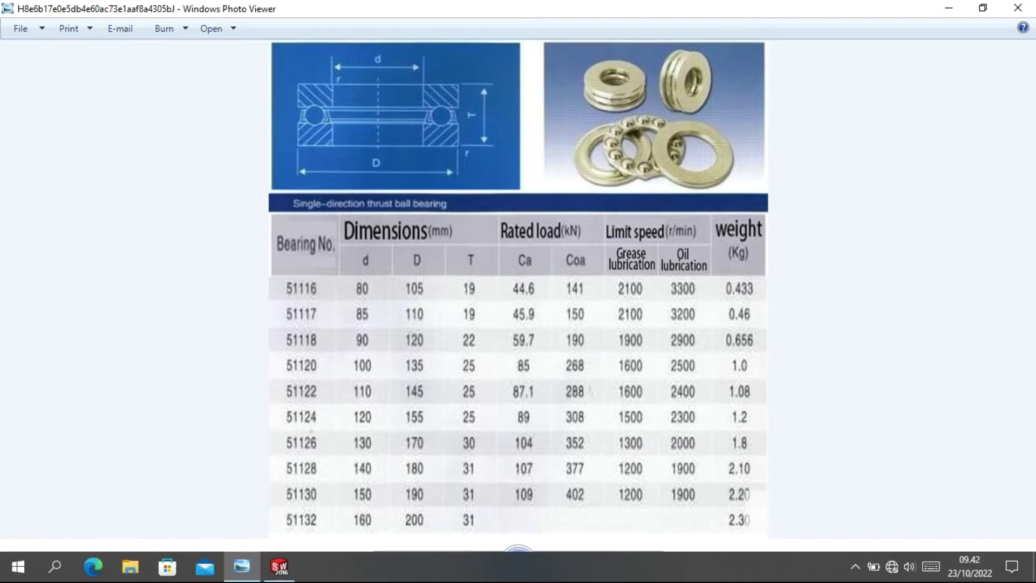
Step: Return from the bearing table to the fully defined Sketch1
click(324, 548)
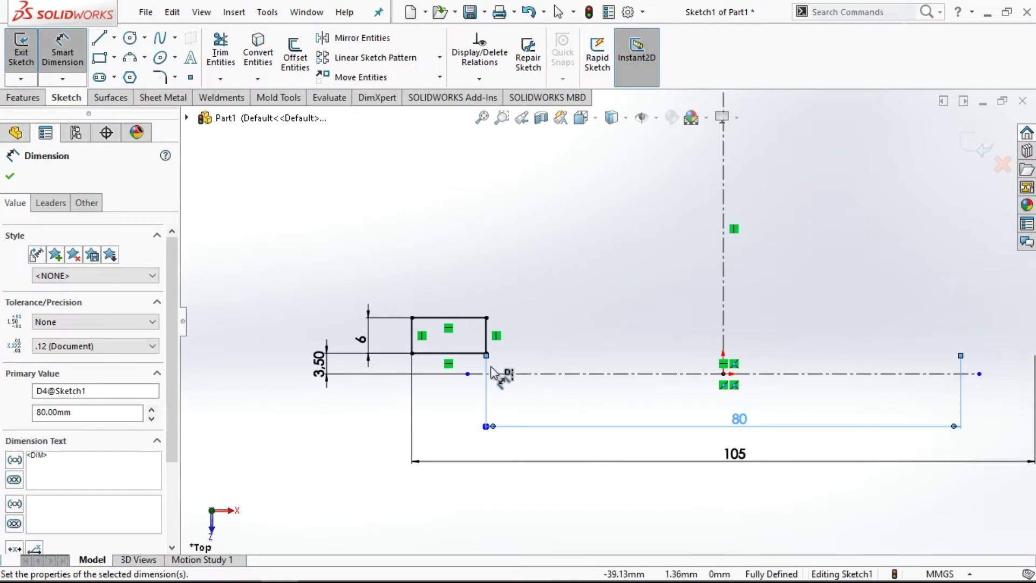
Step: Draw a vertical centerline from the rectangle's bottom-edge midpoint up to its top edge
key(z)
scroll(489, 367, down, 2)
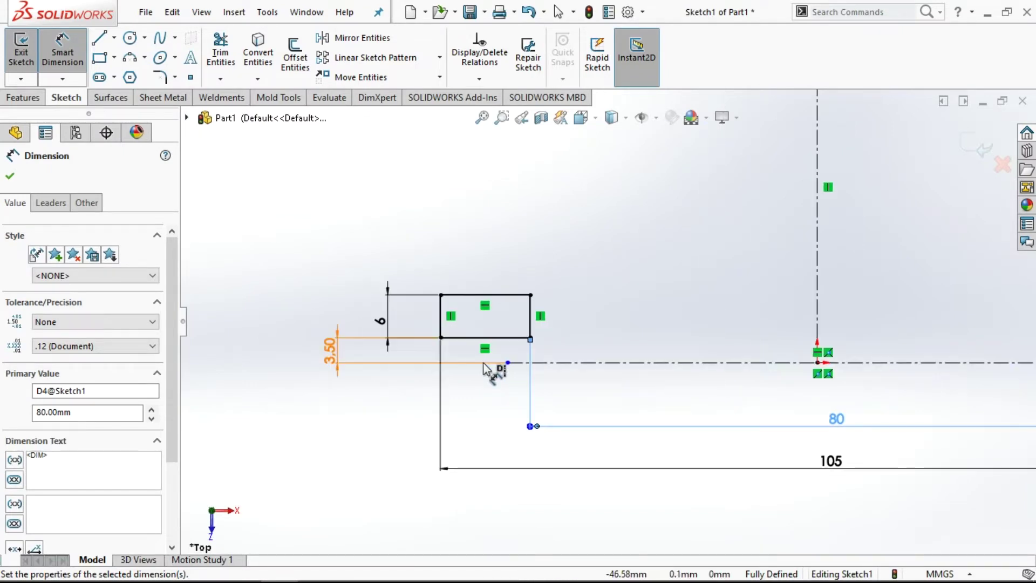
scroll(488, 366, down, 2)
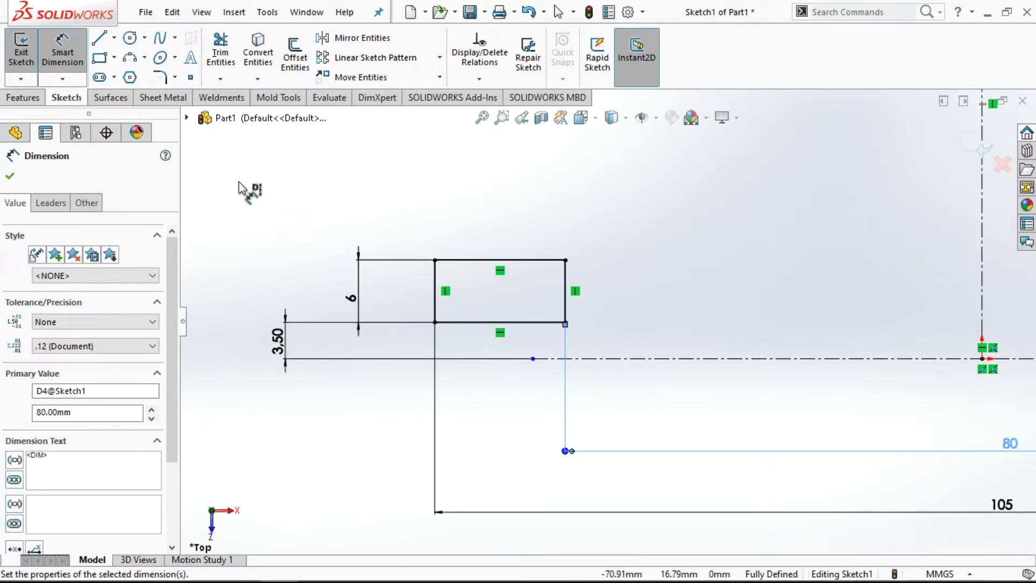
click(114, 40)
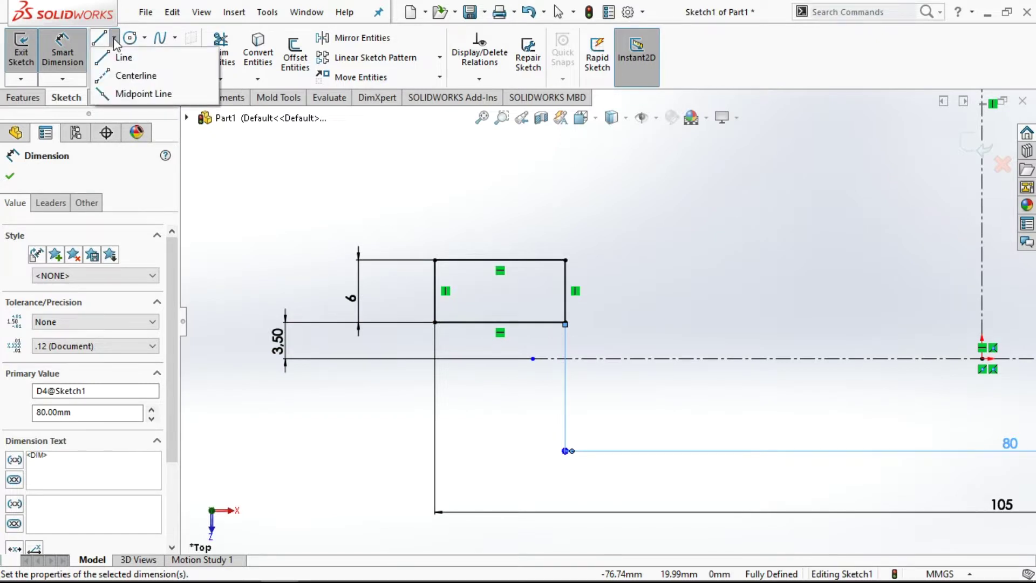
click(116, 75)
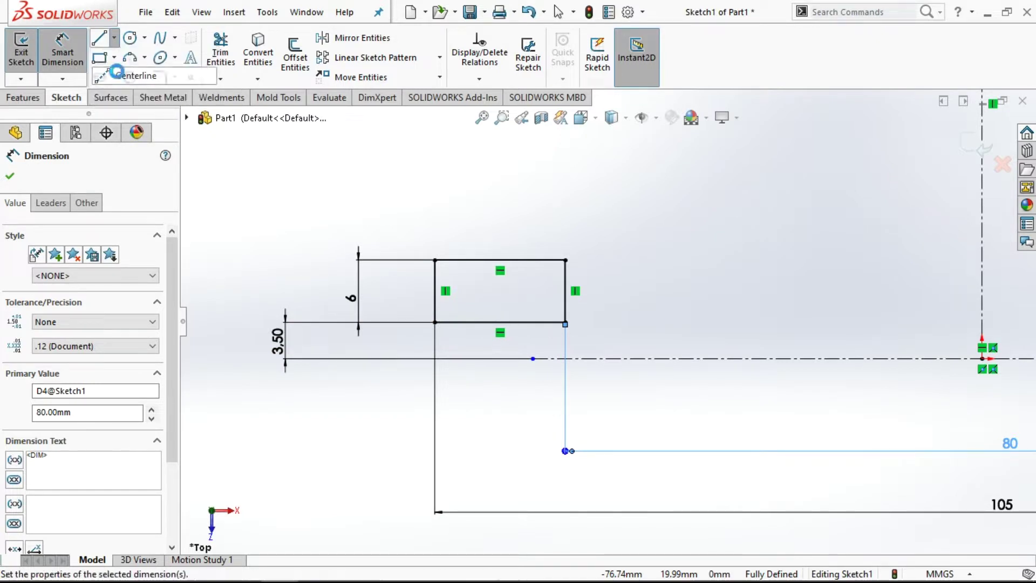
click(500, 324)
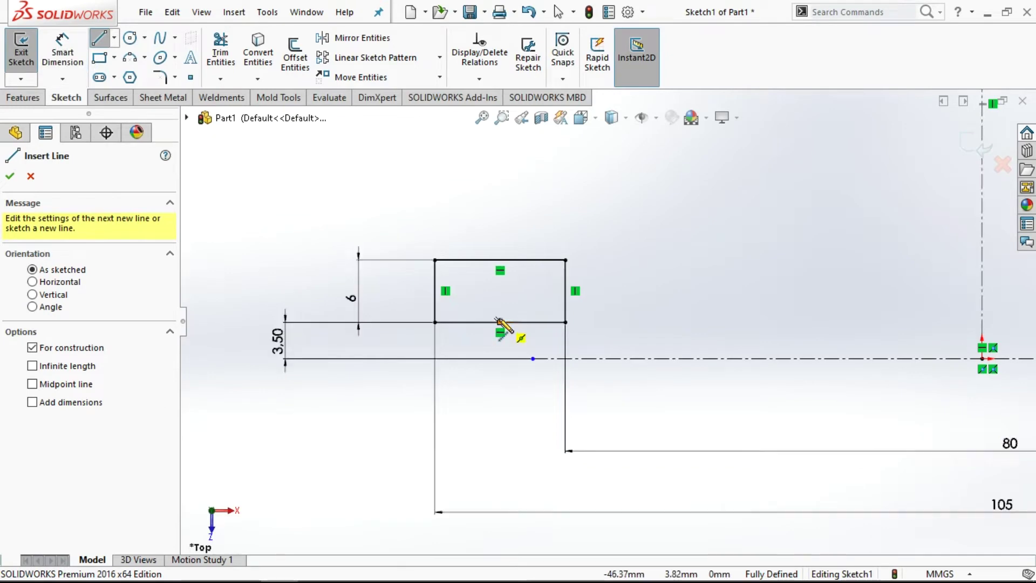
click(501, 250)
right_click(500, 250)
click(534, 261)
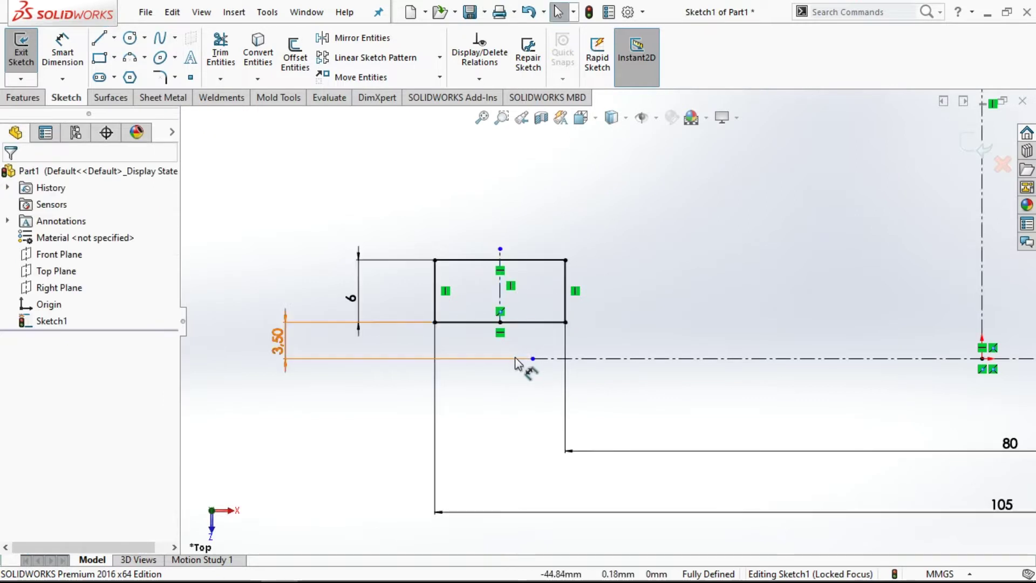
scroll(516, 361, down, 1)
scroll(515, 360, down, 1)
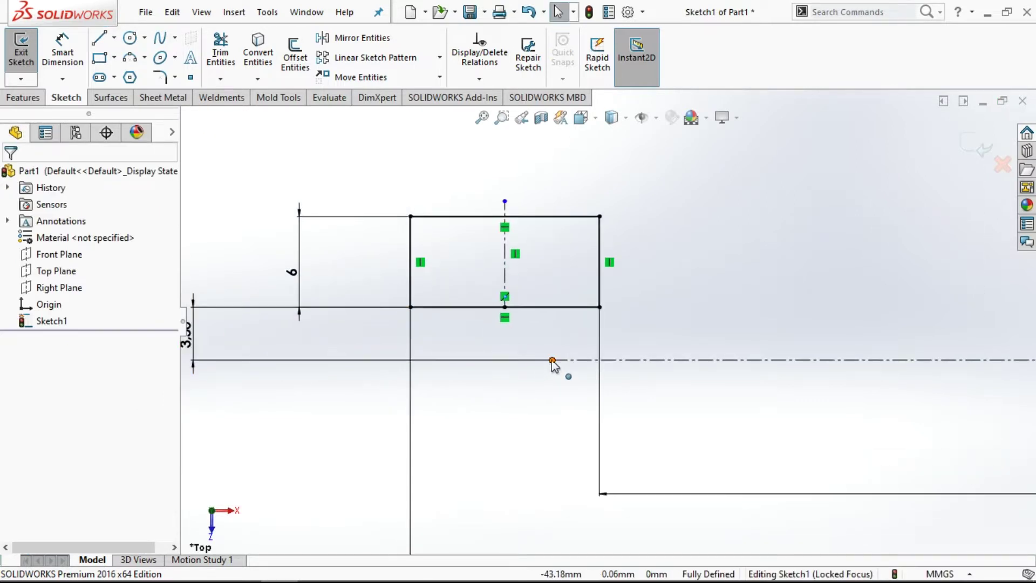
scroll(552, 360, up, 2)
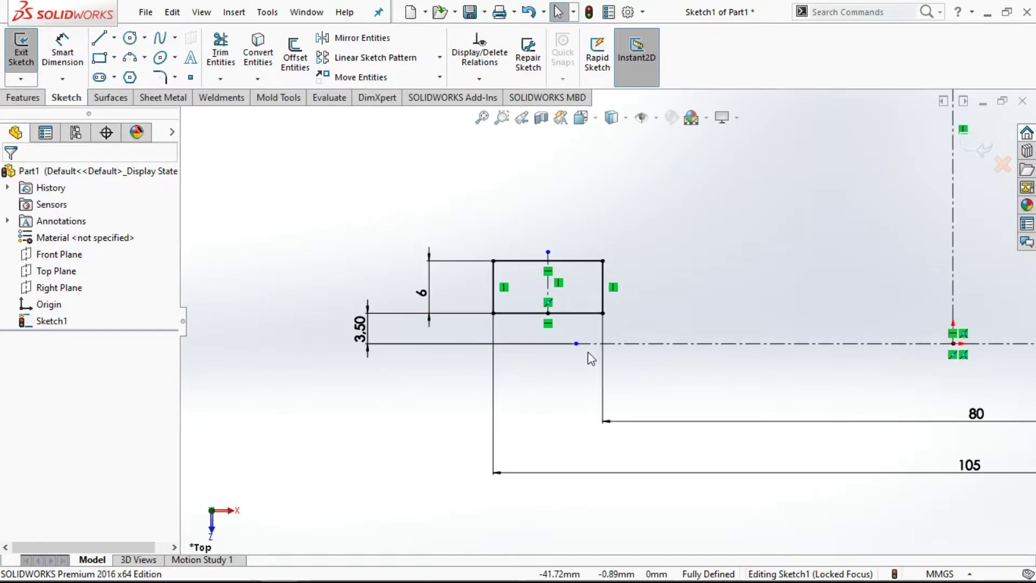
scroll(587, 351, down, 2)
click(575, 339)
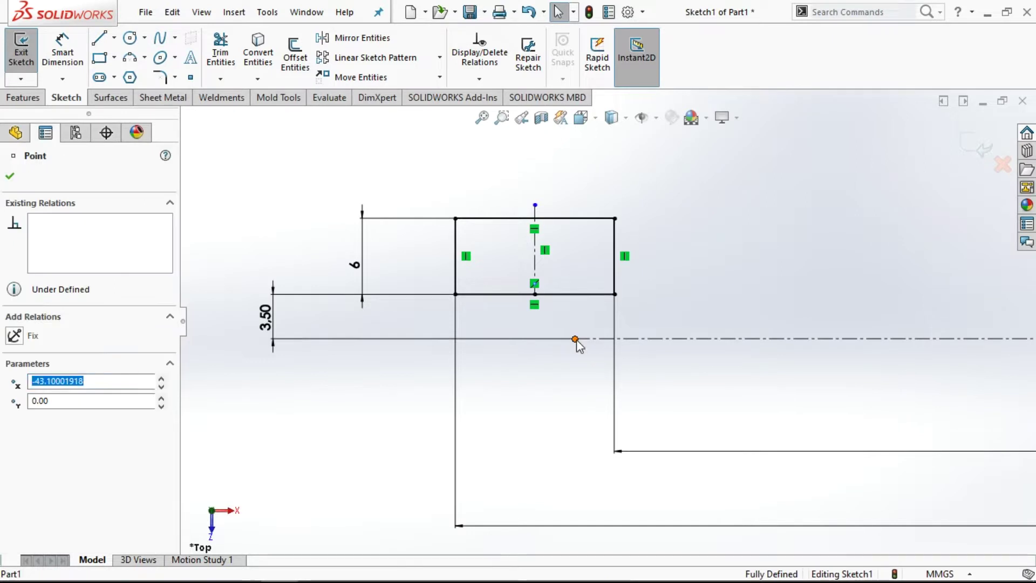
Step: Add a Vertical relation between the rectangle's lower-left corner and the centerline end point
click(455, 295)
ctrl+click(443, 326)
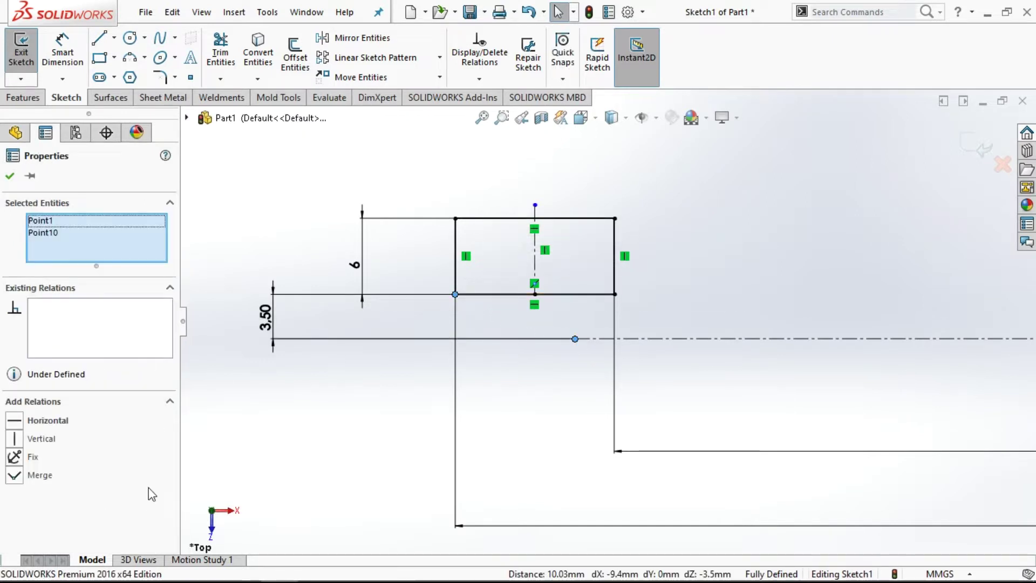
click(15, 438)
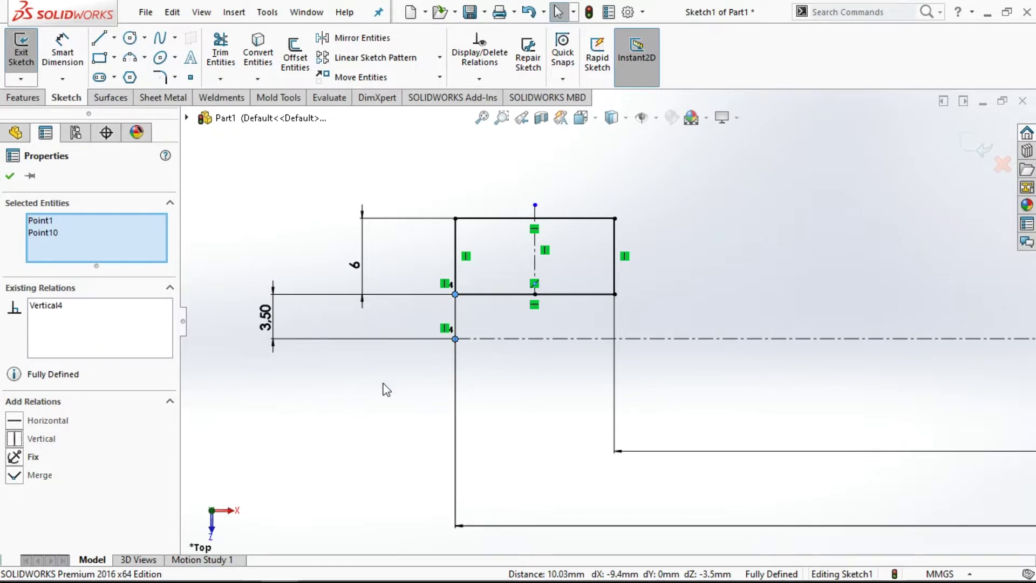
scroll(377, 384, up, 3)
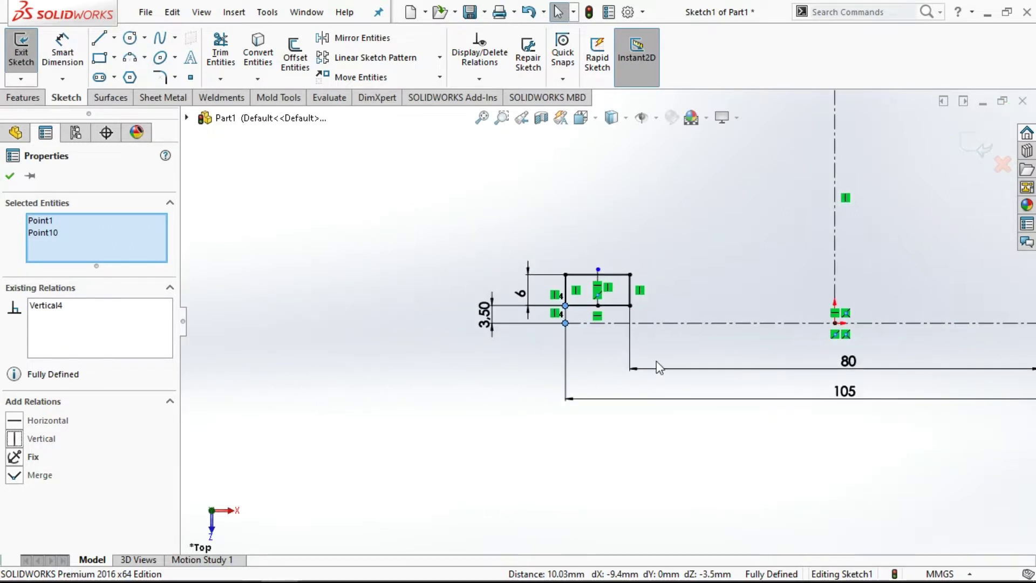
scroll(675, 346, down, 2)
right_click(675, 346)
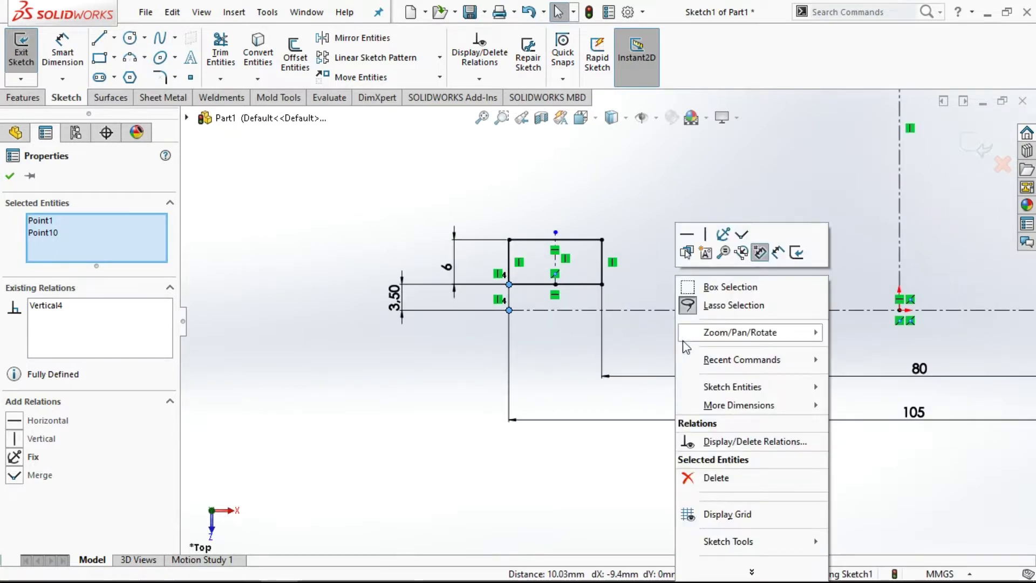
click(656, 306)
scroll(655, 289, down, 1)
scroll(537, 303, down, 1)
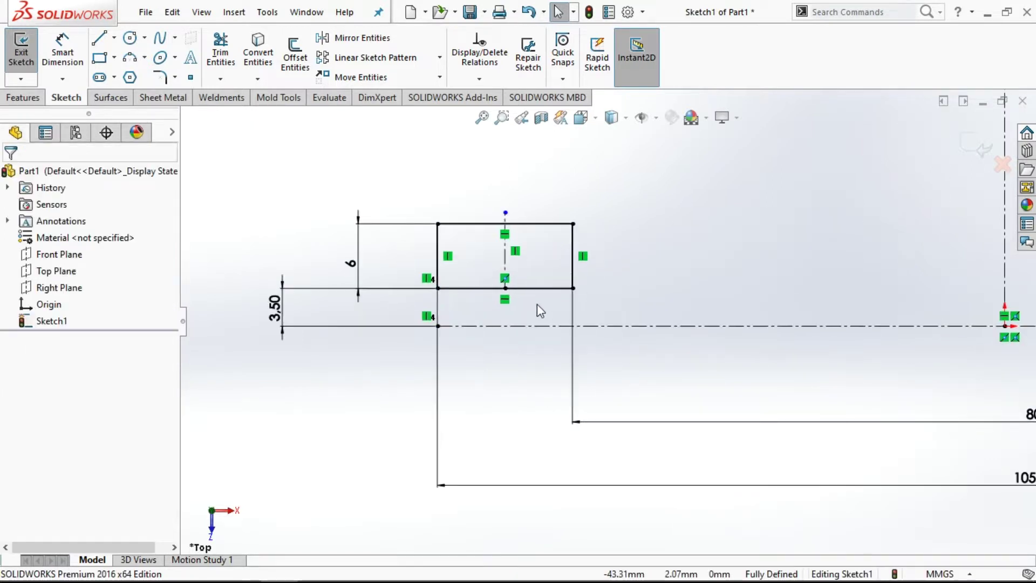
scroll(505, 311, down, 1)
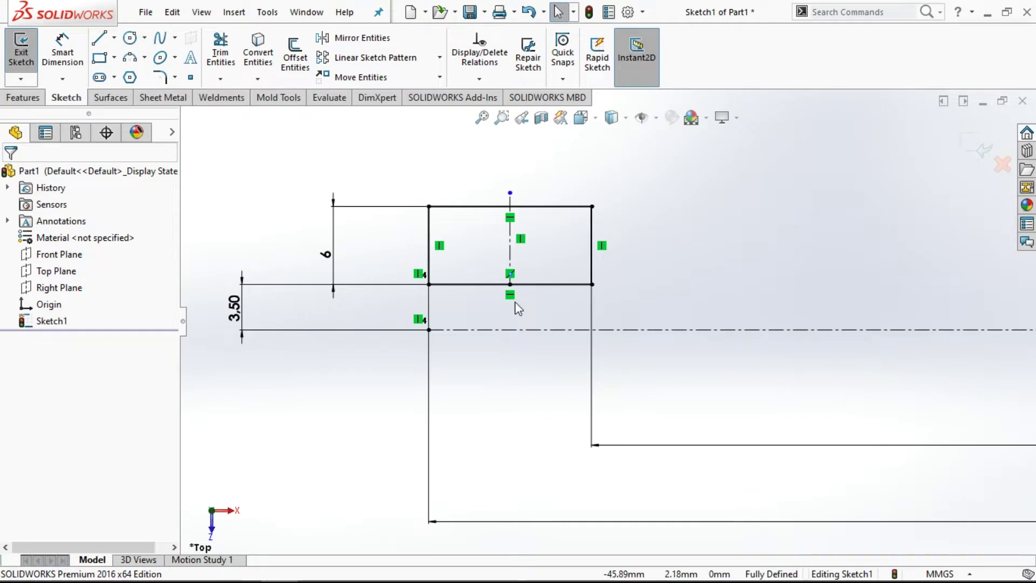
Step: Trim the centerline piece below the rectangle, undo the trim, and exit Trim Entities
click(219, 79)
click(224, 98)
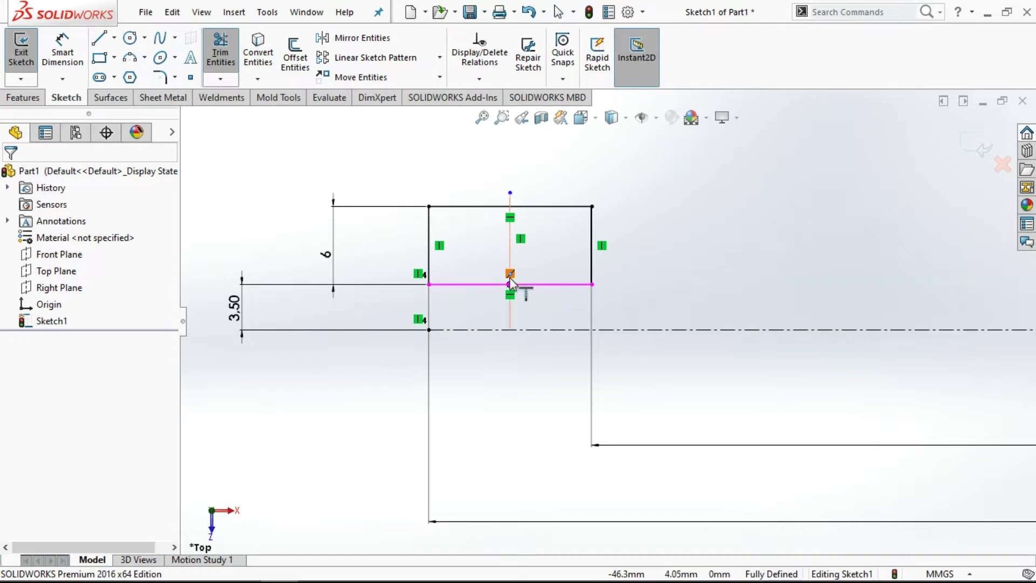
scroll(512, 281, down, 2)
scroll(513, 280, down, 2)
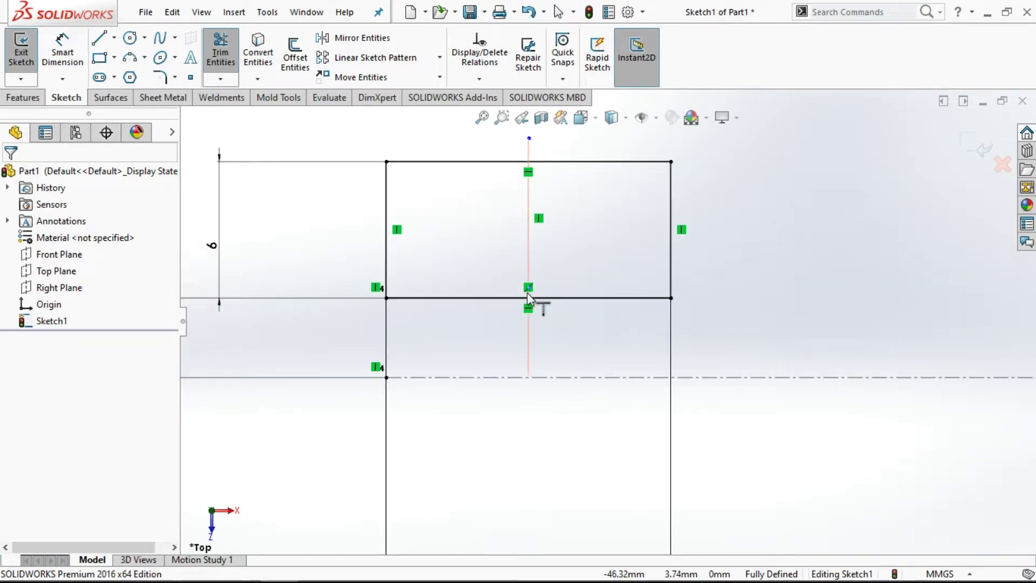
click(528, 305)
key(ctrl+z)
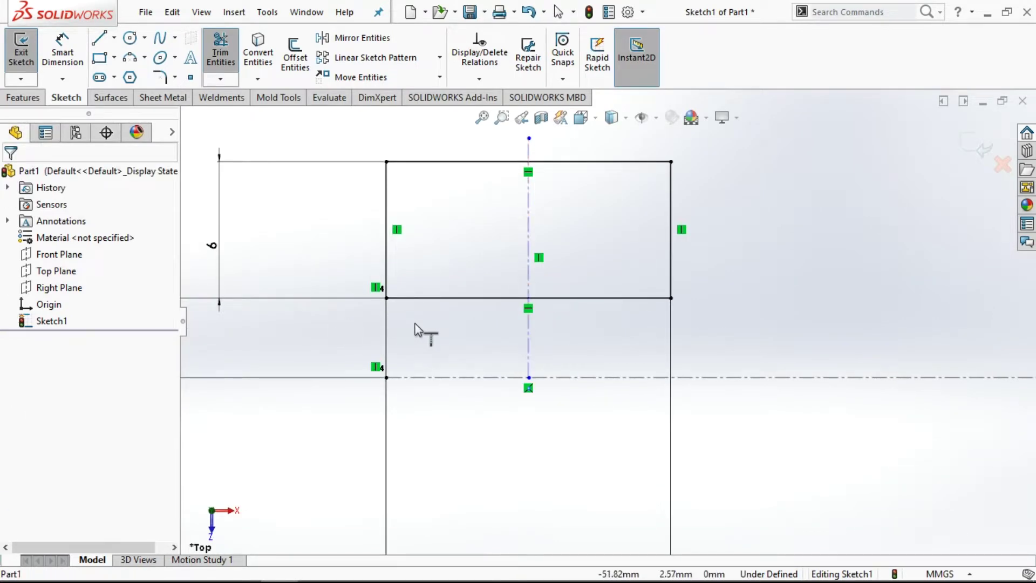
scroll(426, 337, up, 1)
scroll(487, 412, up, 1)
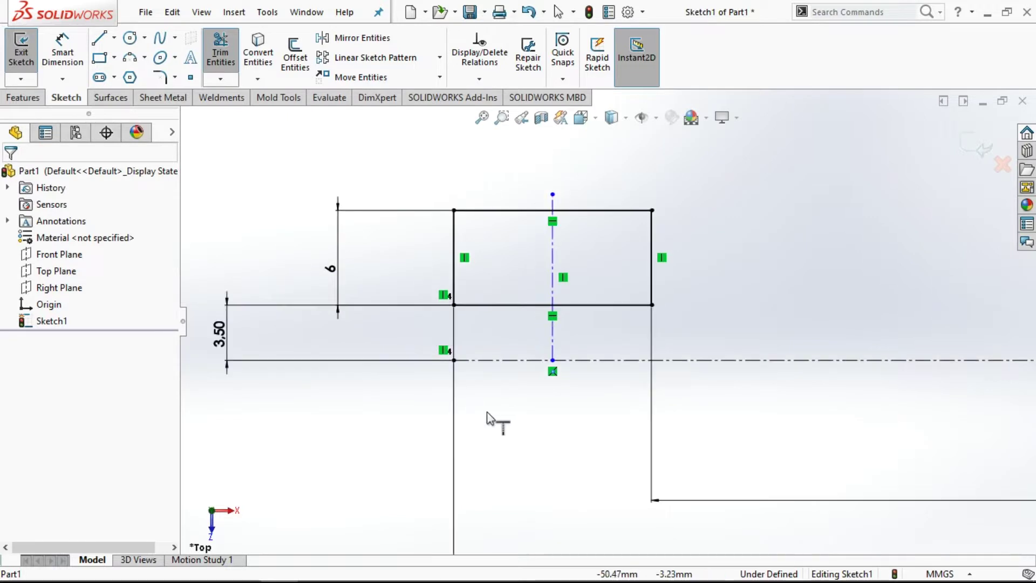
right_click(523, 404)
click(571, 378)
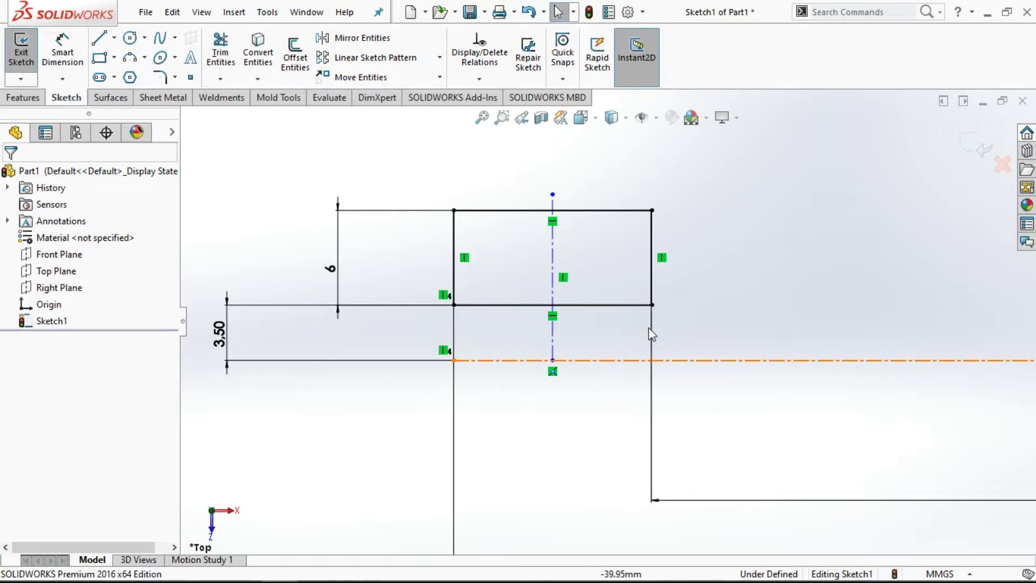
scroll(641, 328, down, 1)
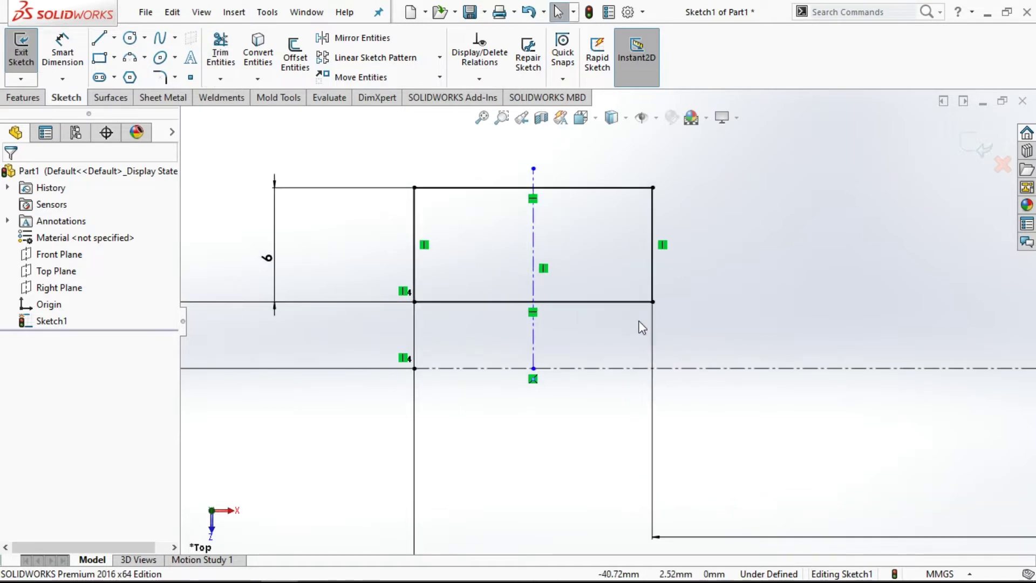
Step: Draw a Ø5 circle centred on the centerline intersection below the rectangle
click(130, 37)
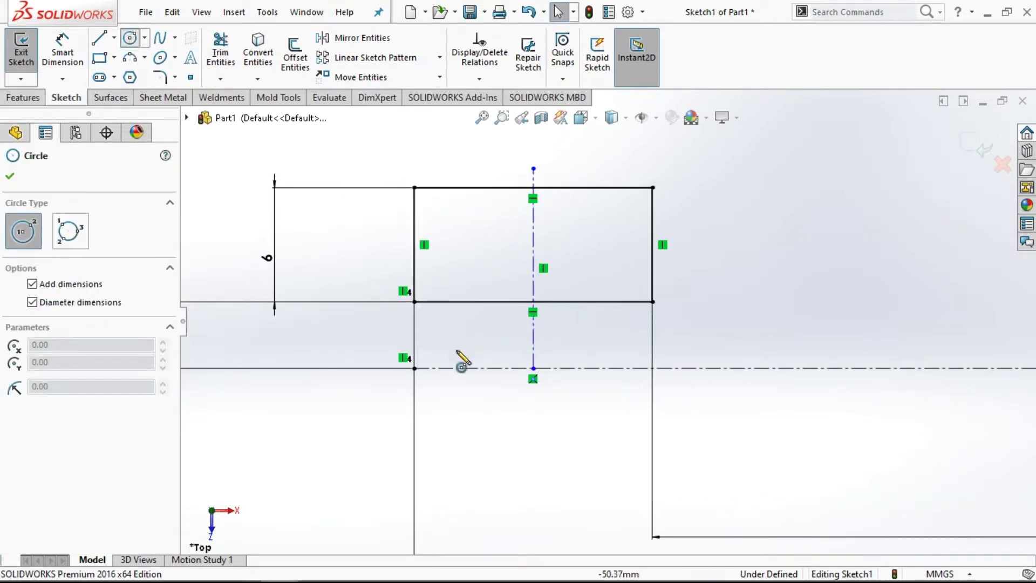
click(532, 370)
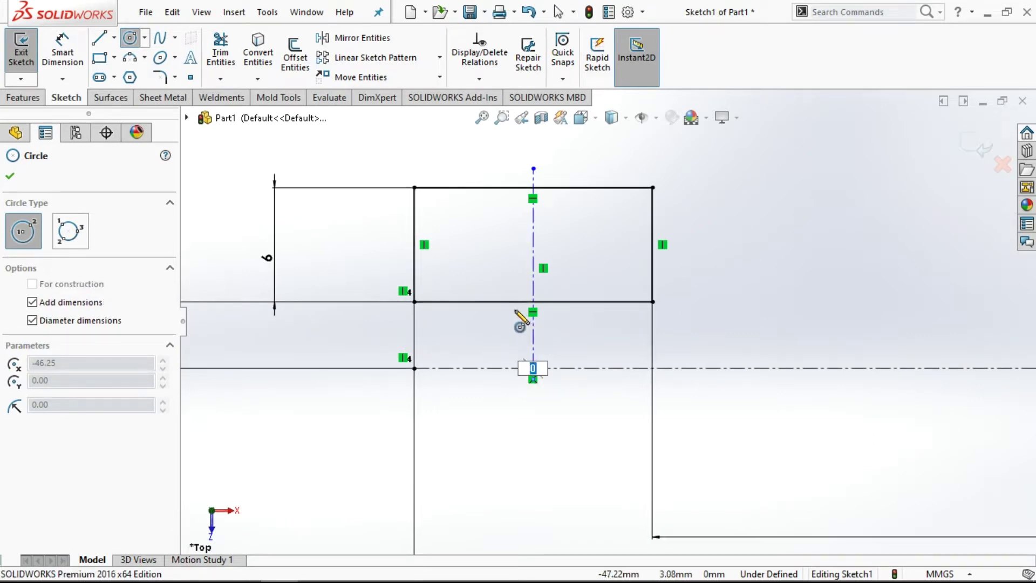
text(5)
key(Return)
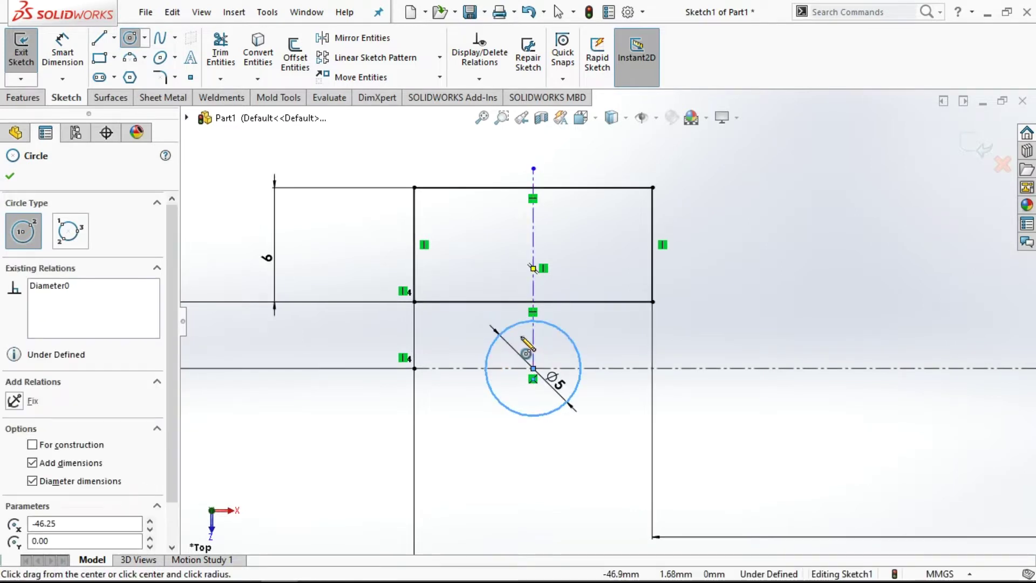
Step: End circle drawing and change the circle's diameter dimension from 5 to 10
right_click(521, 337)
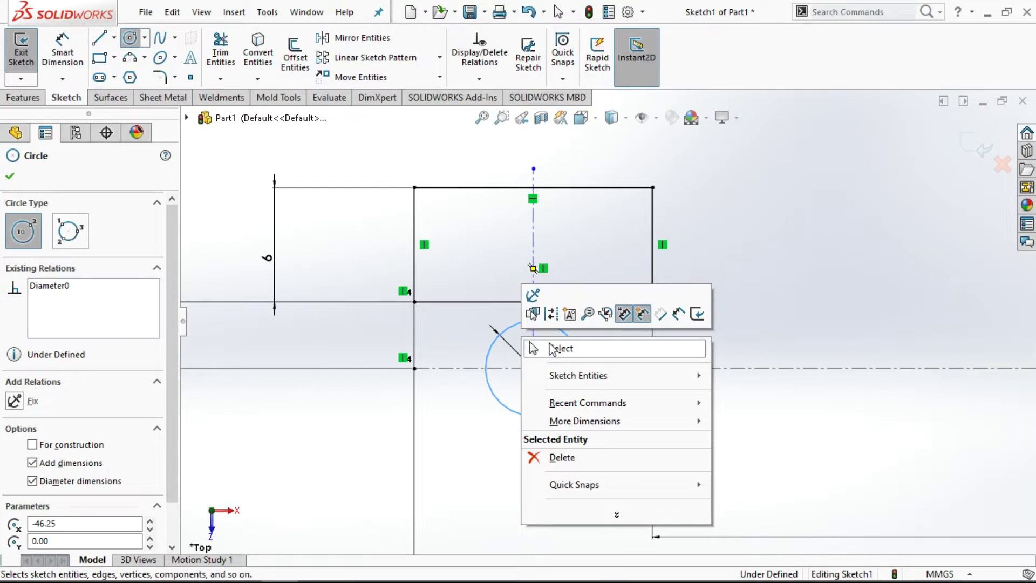
click(559, 351)
click(566, 404)
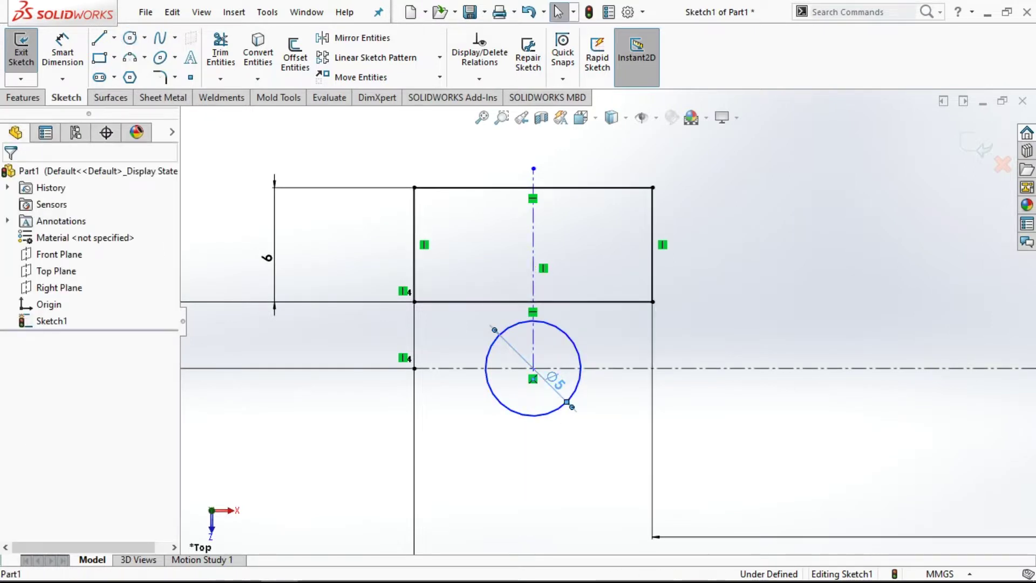
double_click(567, 412)
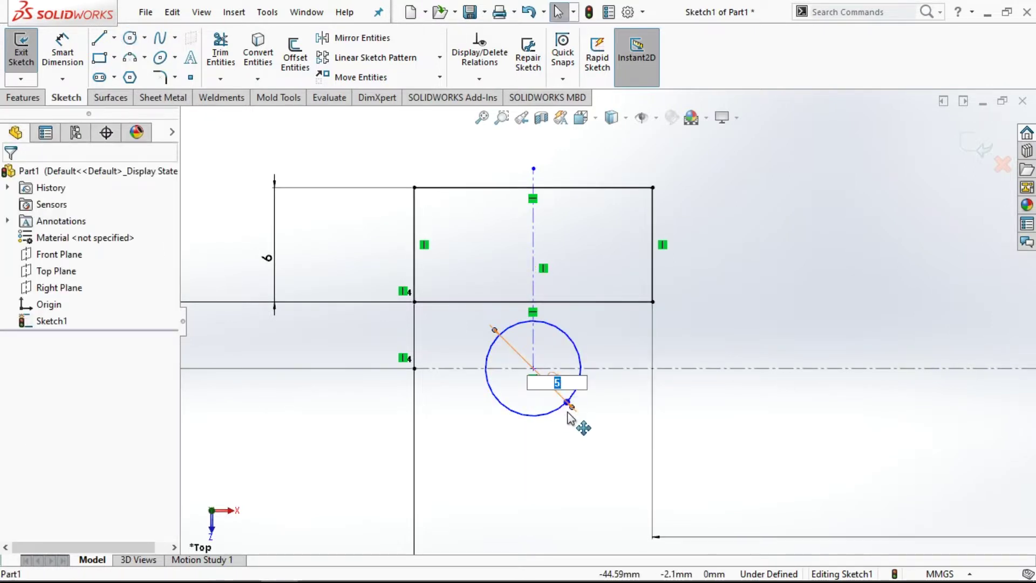
text(1)
key(Return)
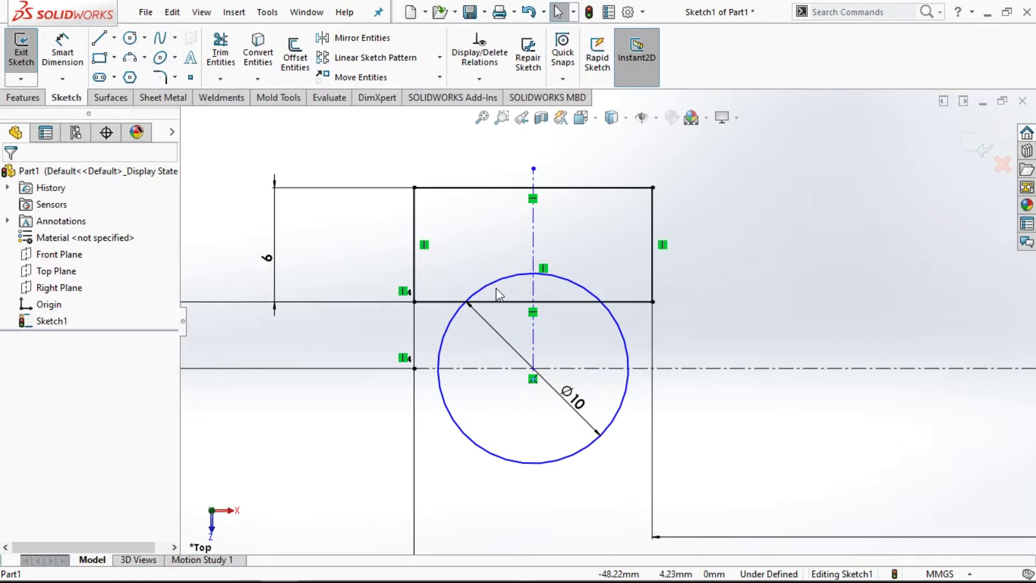
Step: Change the circle's diameter dimension from Ø10 to Ø8
scroll(497, 288, down, 1)
scroll(499, 295, up, 2)
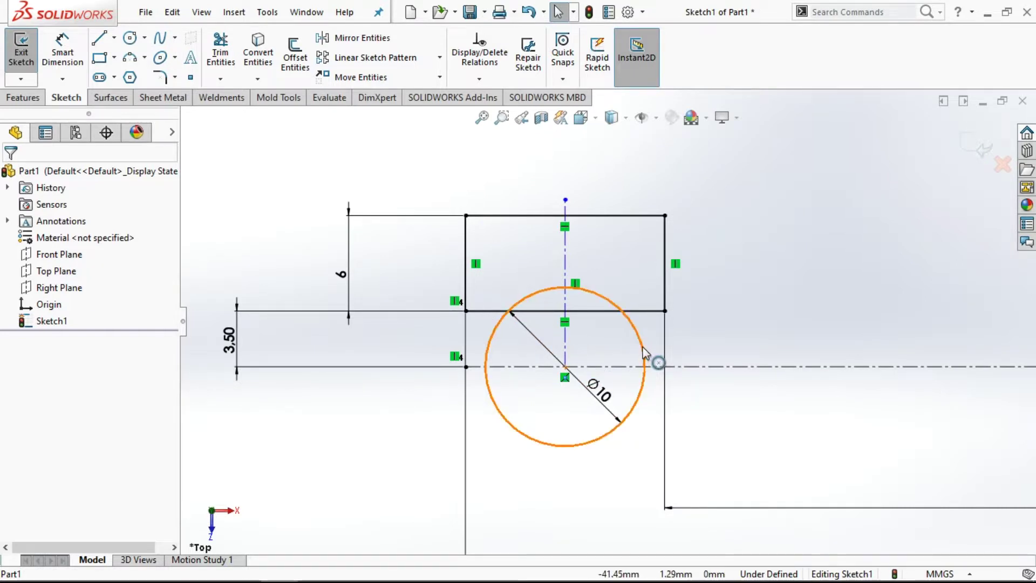
click(609, 400)
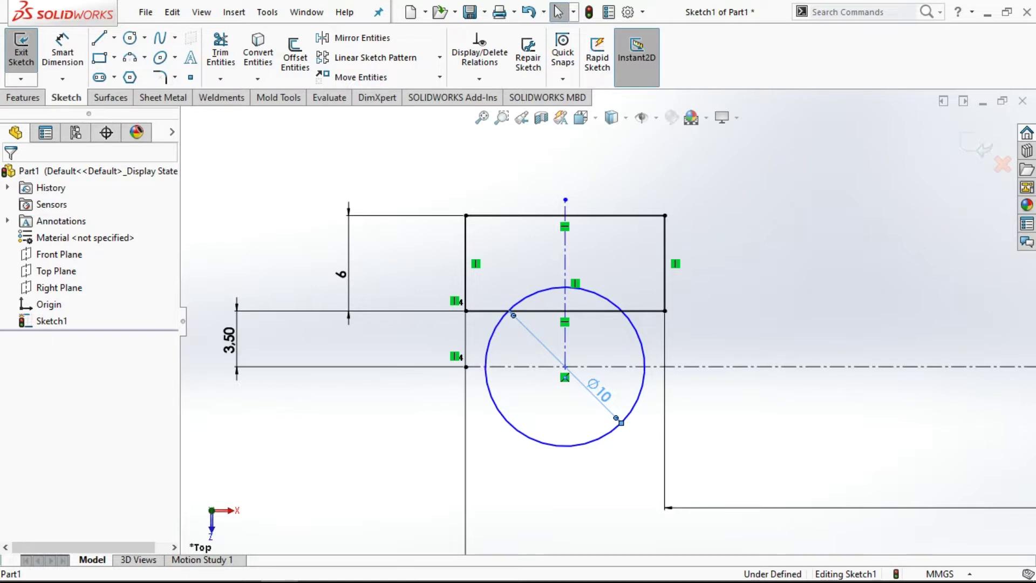
click(620, 413)
text(8)
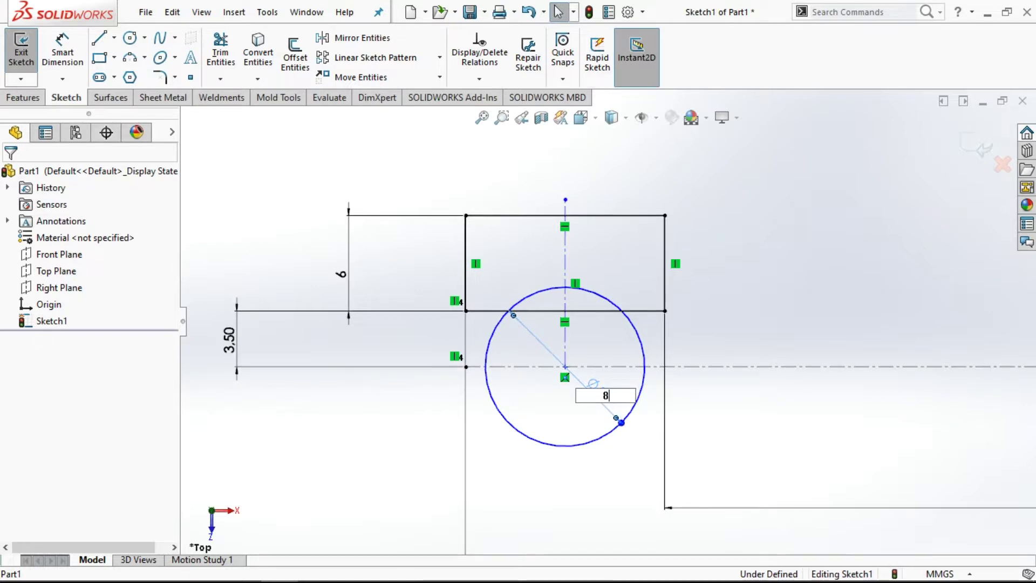
key(Return)
Step: Reduce the rectangle's 3.50 offset from the horizontal centerline to 3
scroll(644, 357, down, 1)
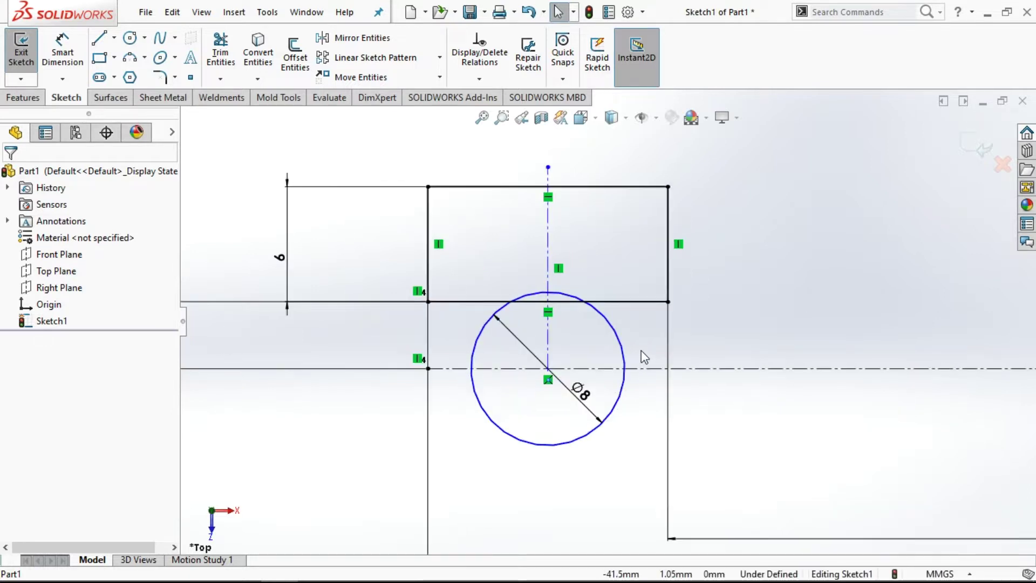
scroll(608, 324, up, 1)
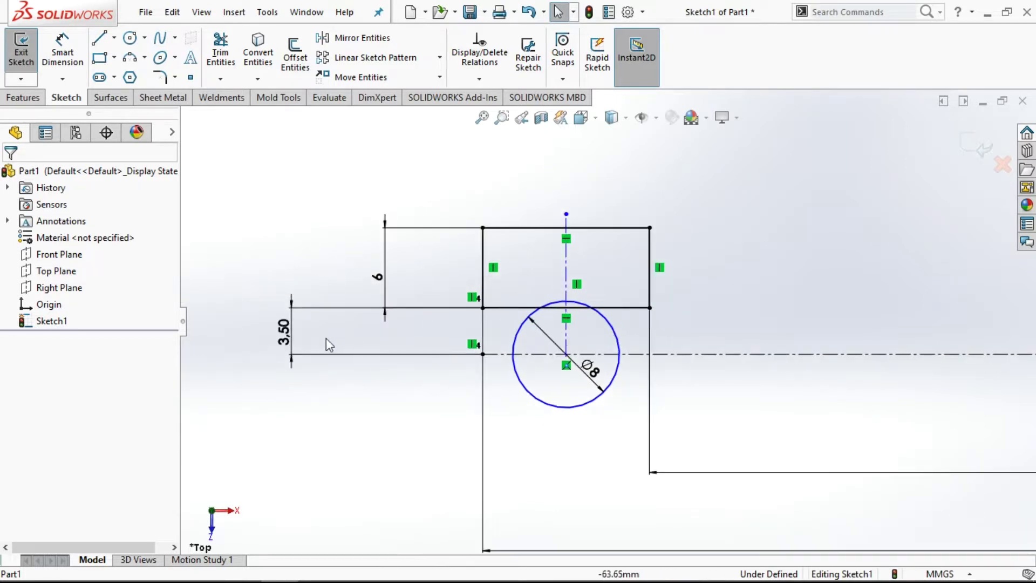
click(285, 331)
double_click(286, 332)
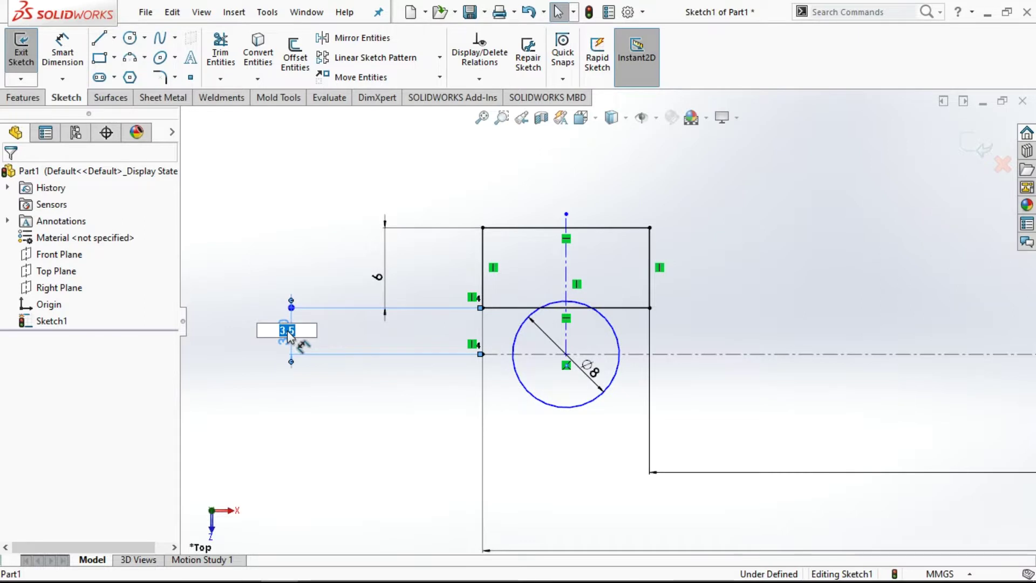
text(3)
key(Return)
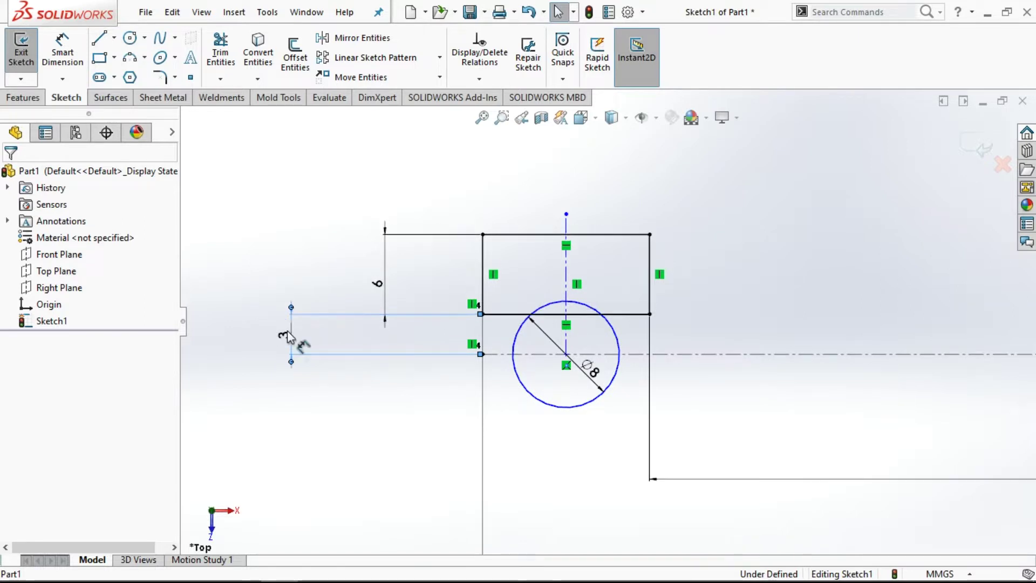
click(339, 350)
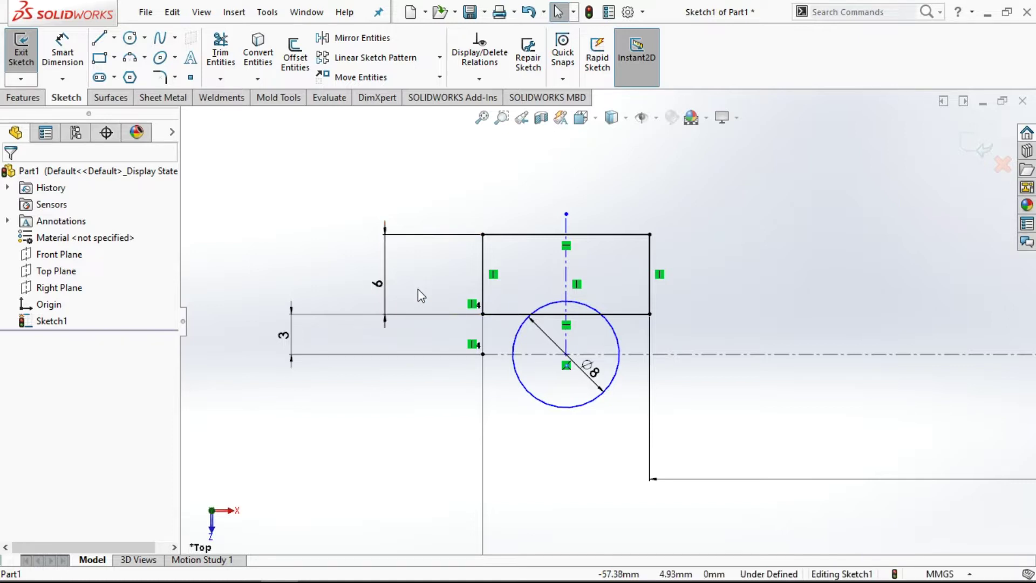
Step: Edit the rectangle's 6 mm height dimension to 6.5 mm
click(380, 286)
double_click(381, 285)
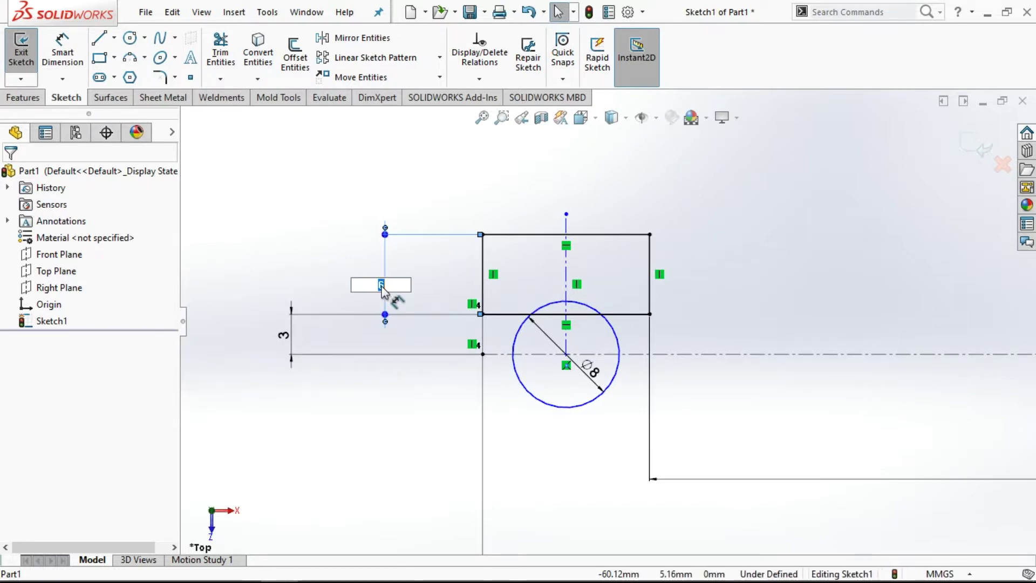
text(6.)
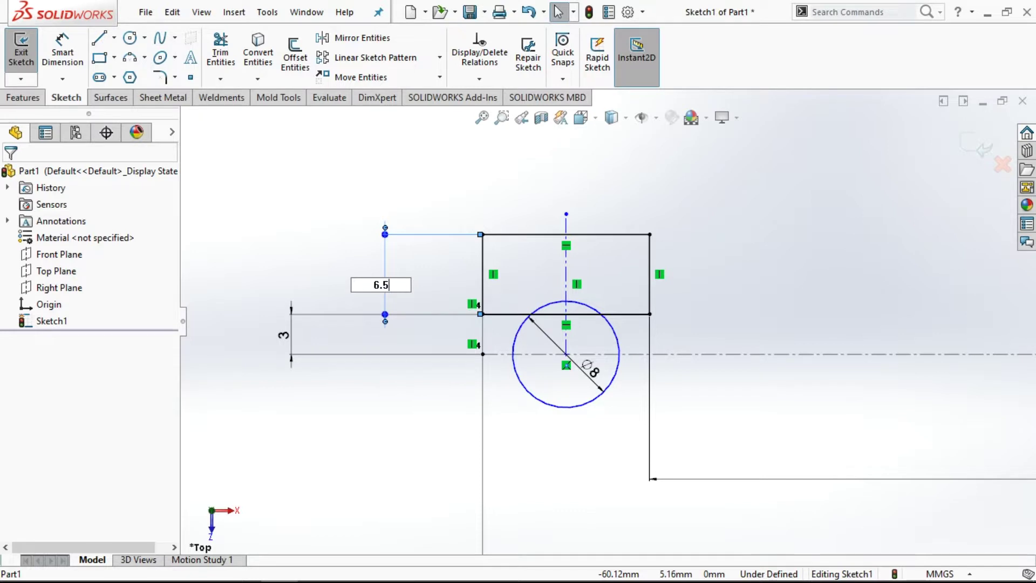
key(Return)
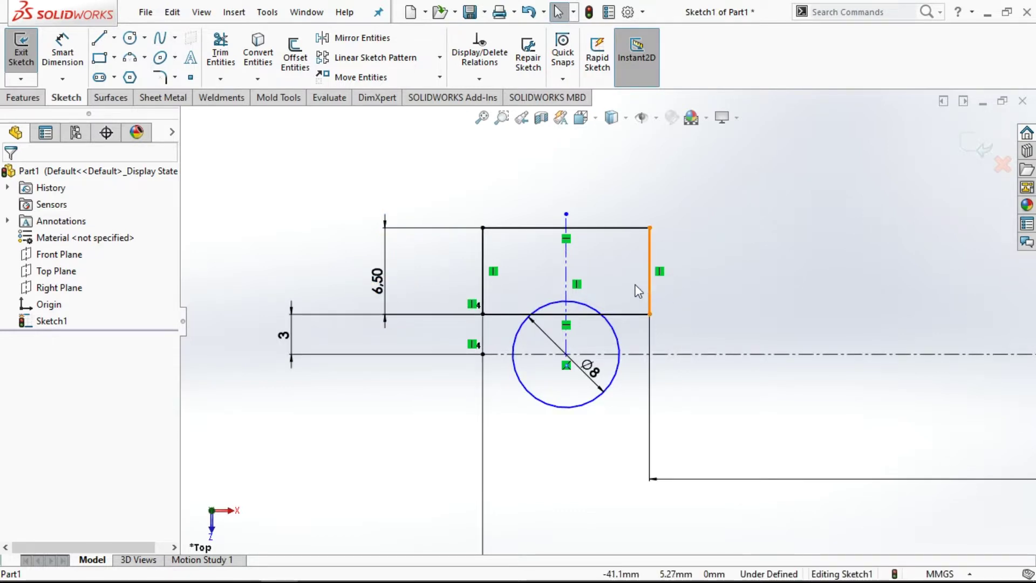
drag(635, 285, 600, 290)
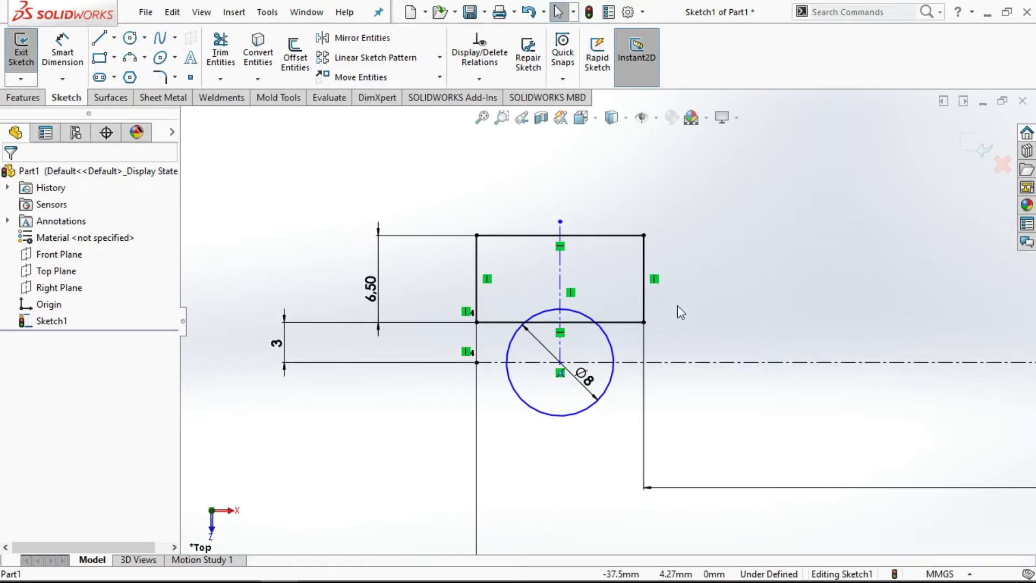
right_click(691, 300)
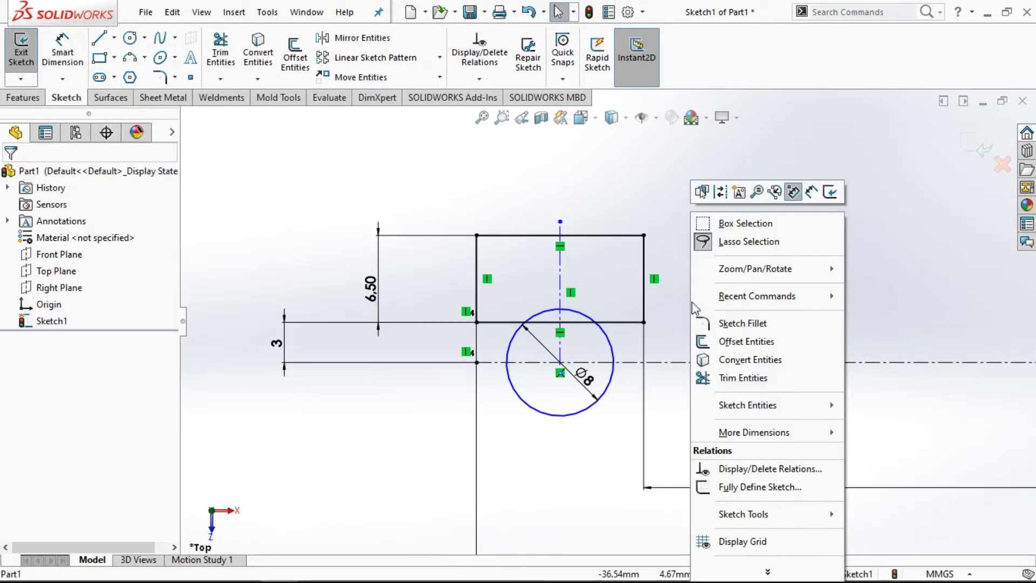
click(683, 281)
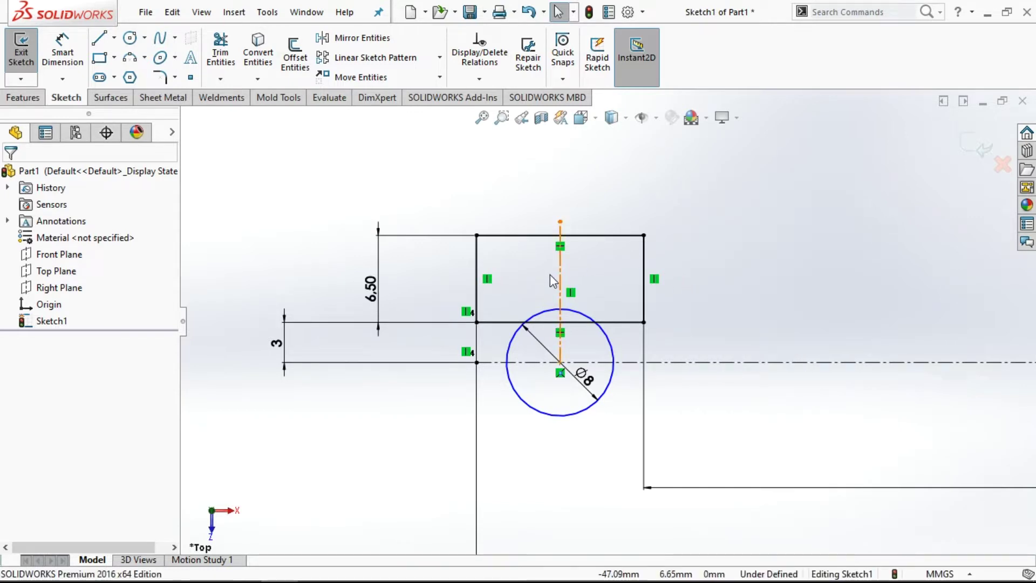
scroll(553, 283, down, 1)
scroll(530, 287, up, 1)
scroll(527, 287, up, 3)
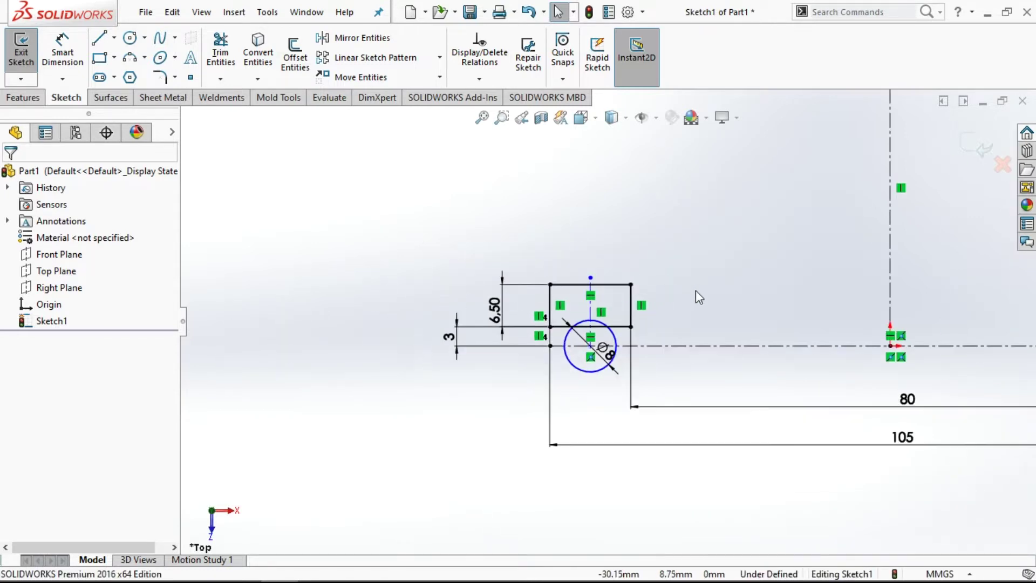
scroll(696, 291, down, 2)
scroll(521, 308, down, 2)
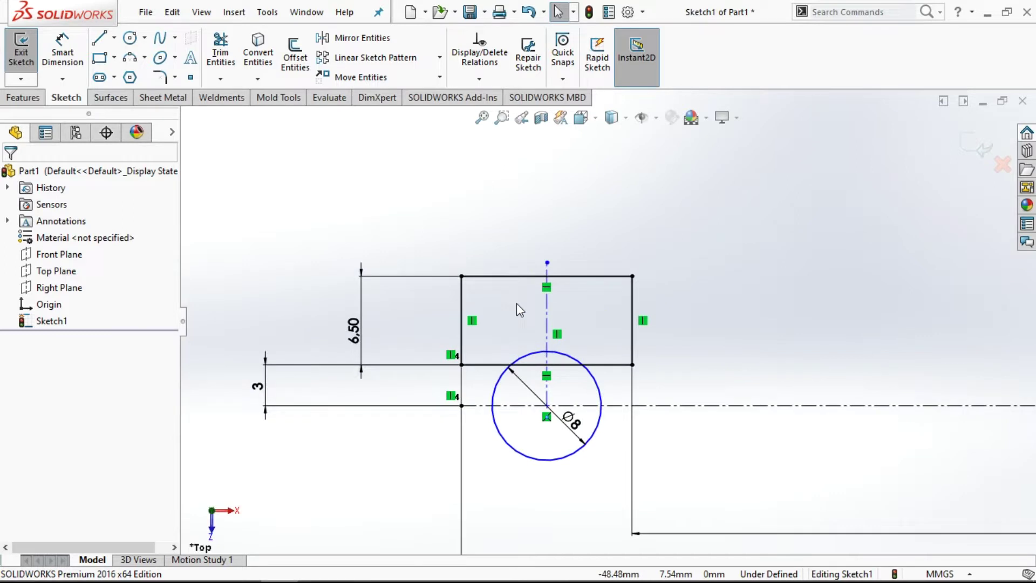
scroll(516, 304, up, 1)
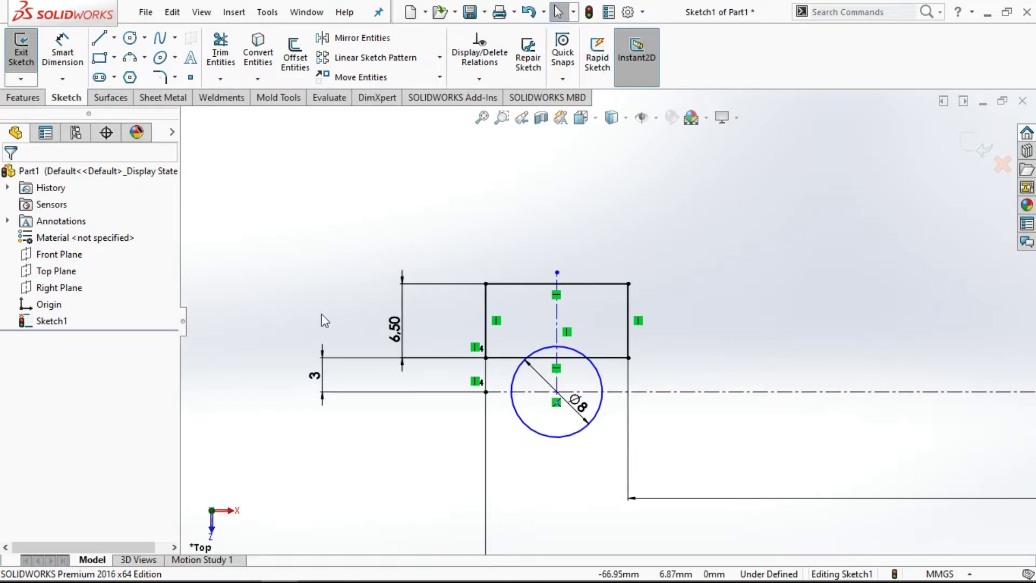
click(220, 53)
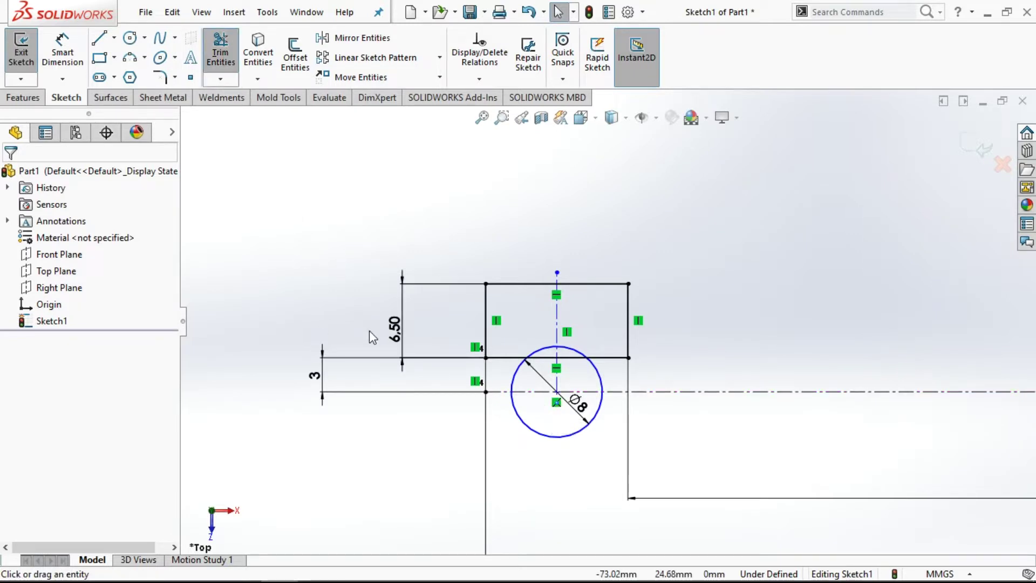
Step: Trim the Ø8 circle's outer arcs and the bottom-edge segment between them, then reposition the Ø8 dimension
scroll(571, 386, down, 2)
click(494, 374)
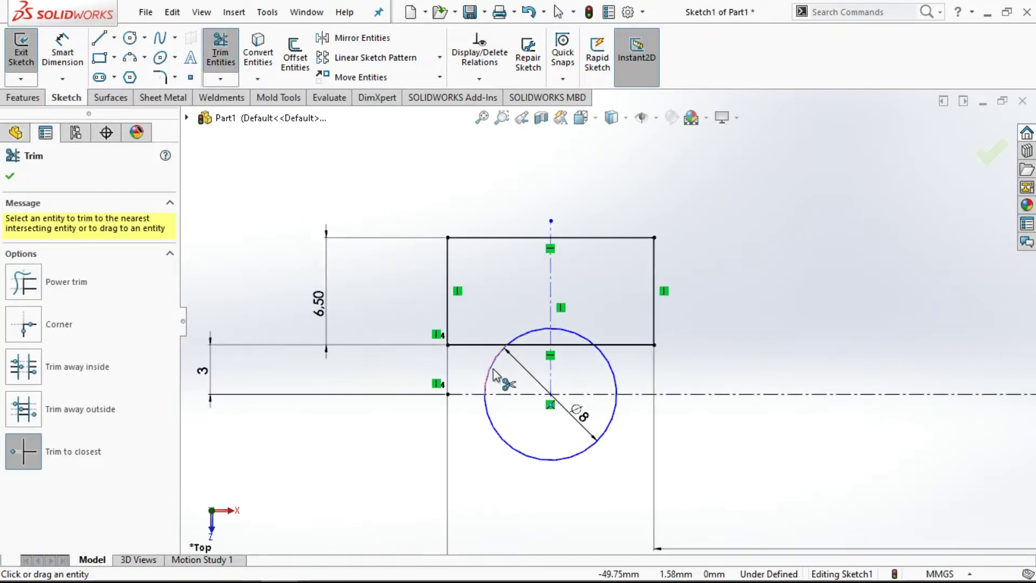
click(502, 437)
click(614, 373)
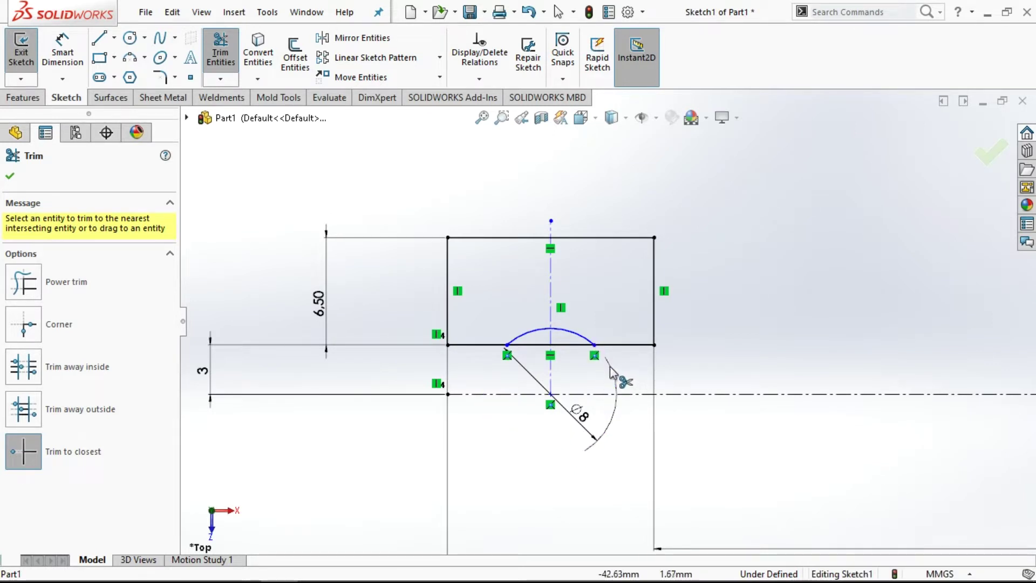
click(537, 347)
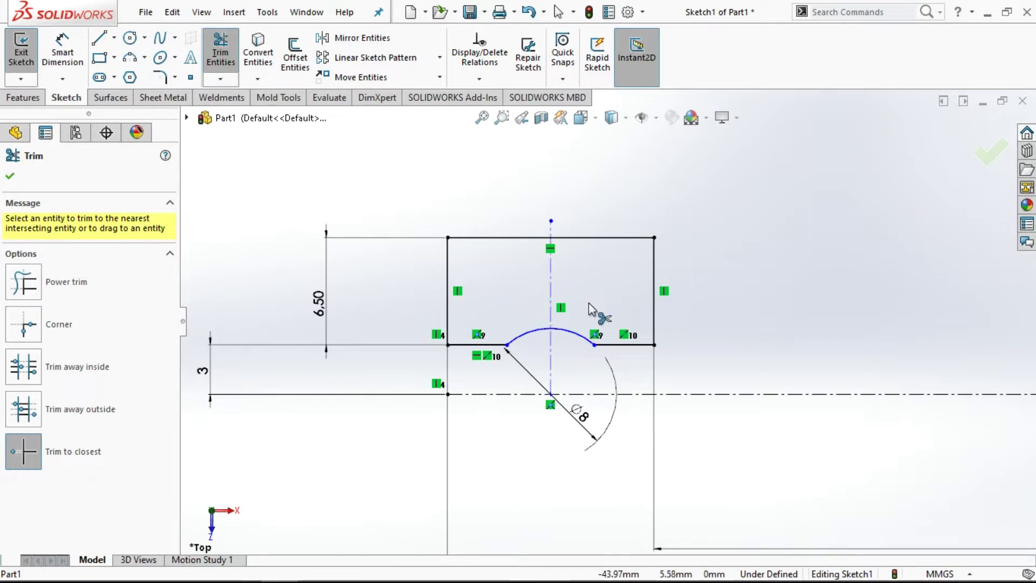
right_click(595, 284)
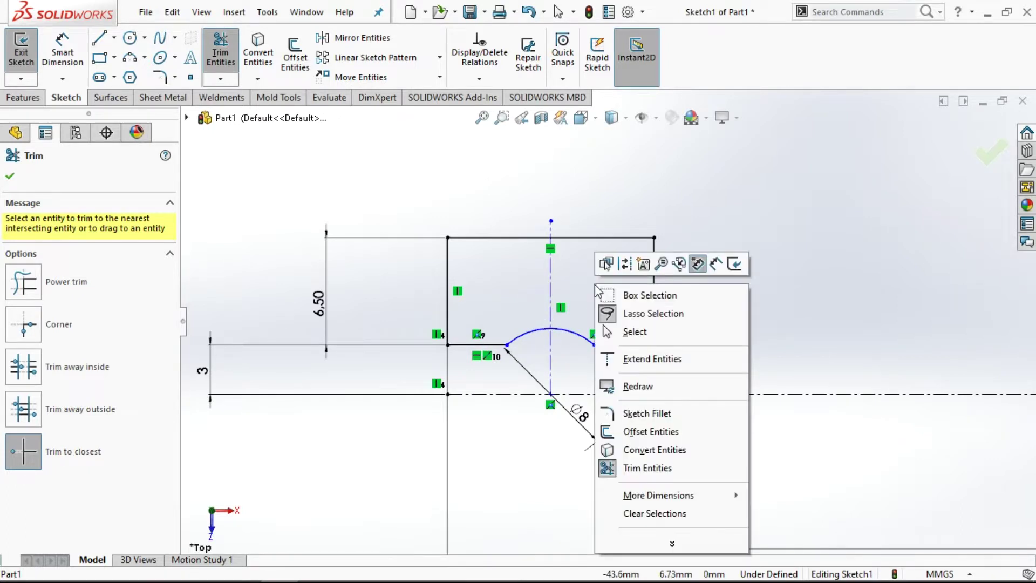
click(627, 334)
mouse_move(593, 420)
mouse_down()
mouse_move(590, 378)
mouse_move(567, 368)
mouse_move(589, 369)
mouse_up()
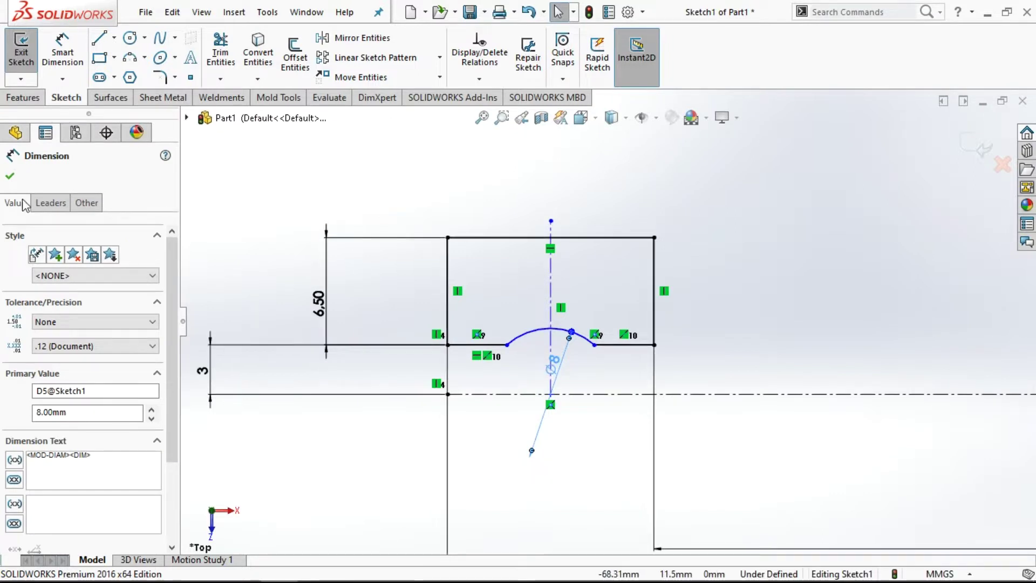
Step: Shorten the vertical centerline above the origin and exit Sketch1
click(9, 176)
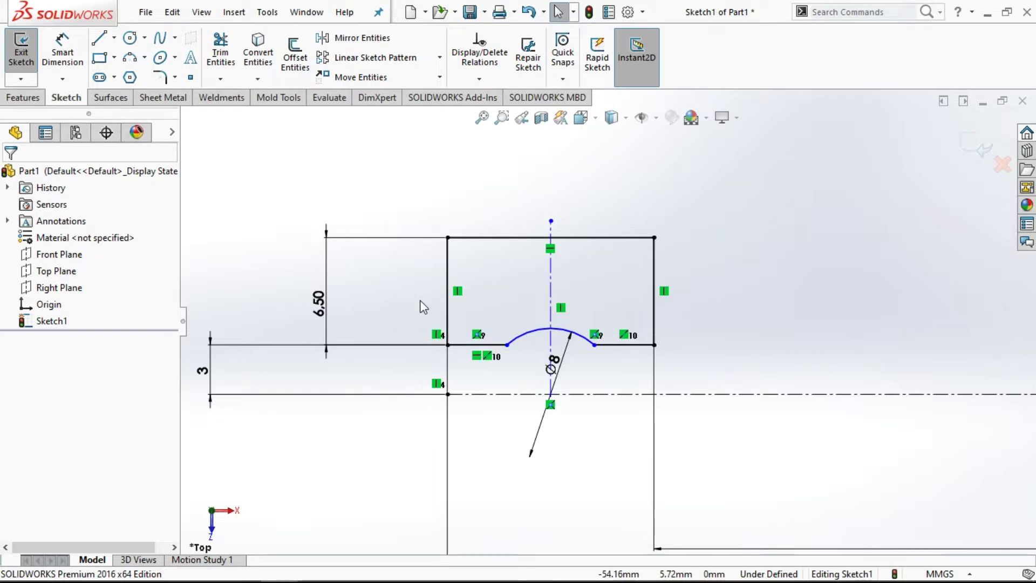
scroll(419, 303, up, 2)
scroll(485, 307, up, 2)
scroll(721, 340, down, 1)
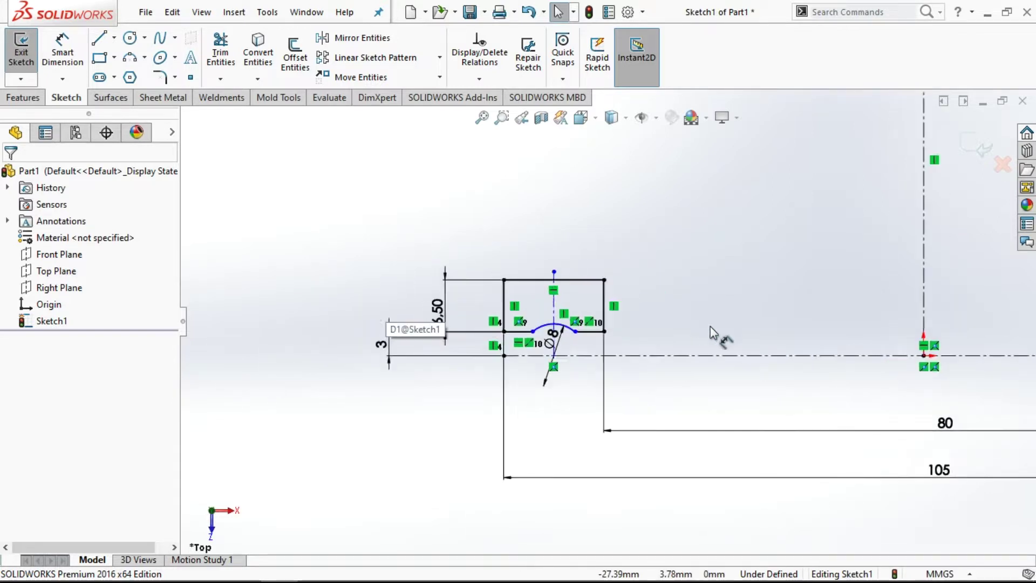
scroll(710, 330, down, 1)
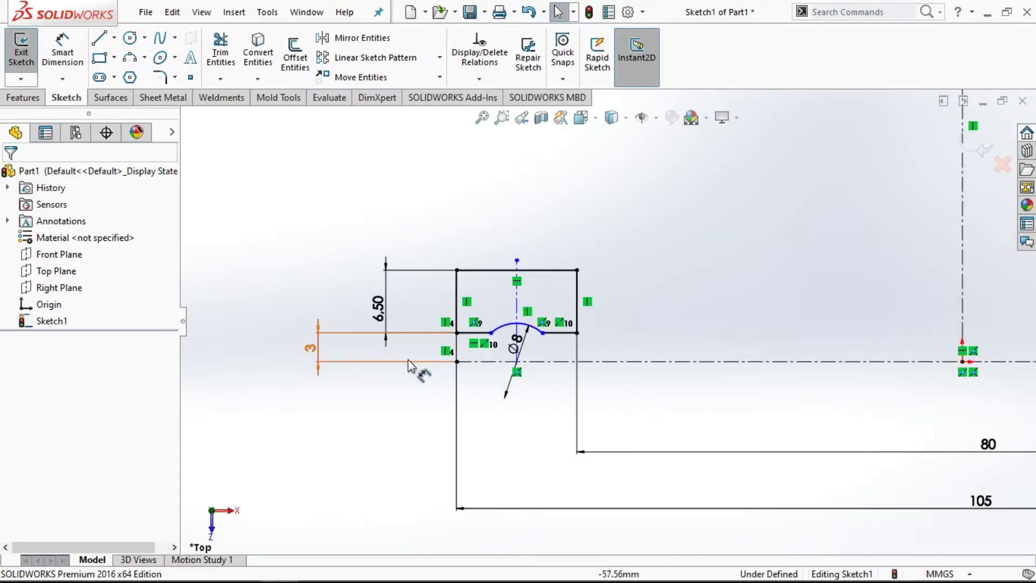
key(z)
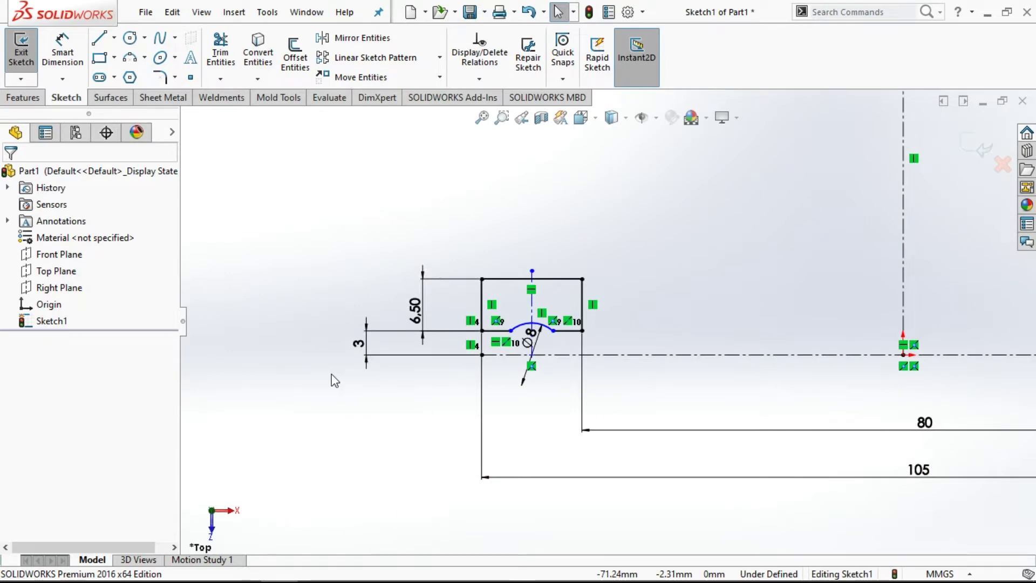
scroll(331, 375, up, 3)
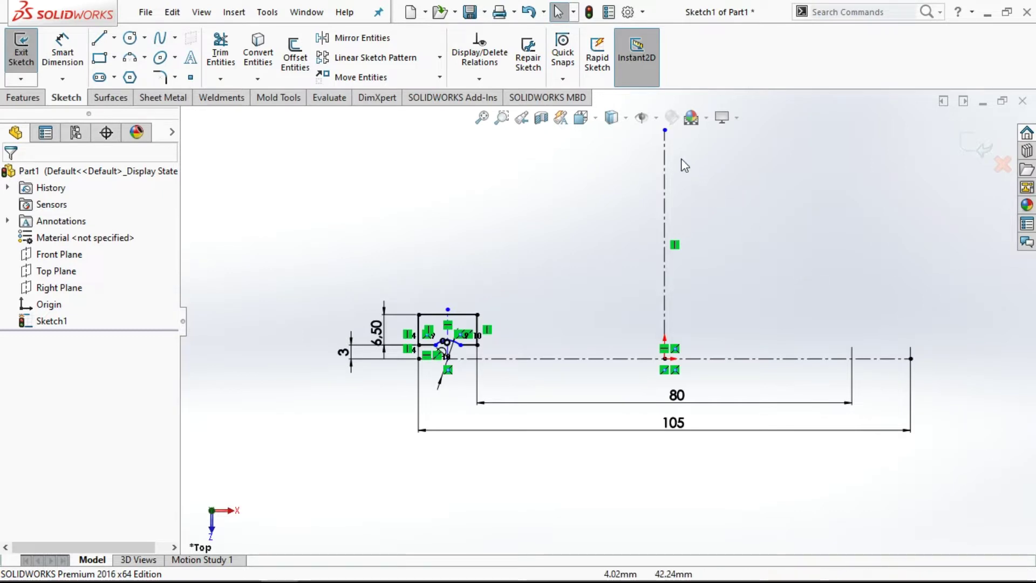
drag(664, 130, 665, 287)
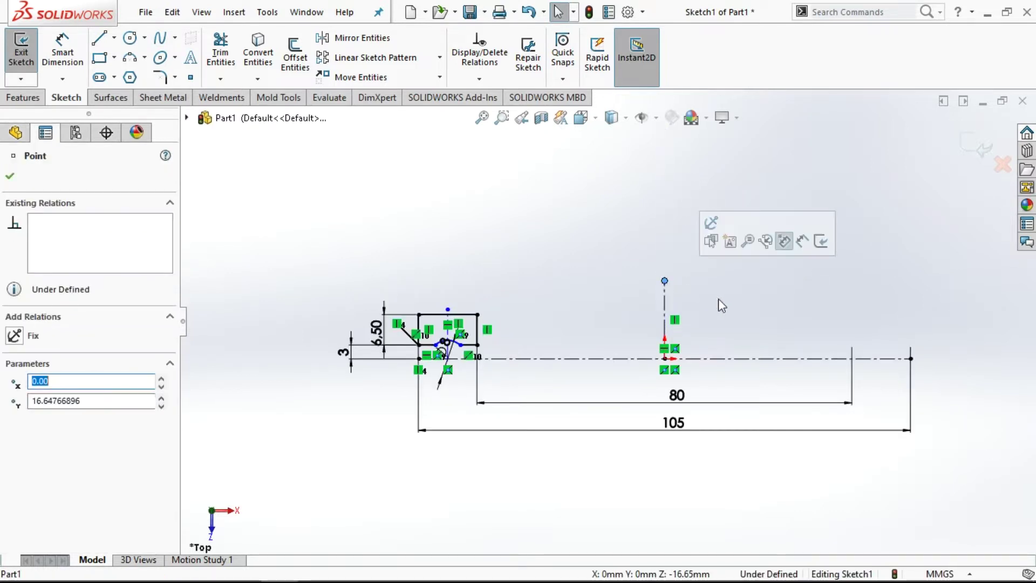
click(755, 294)
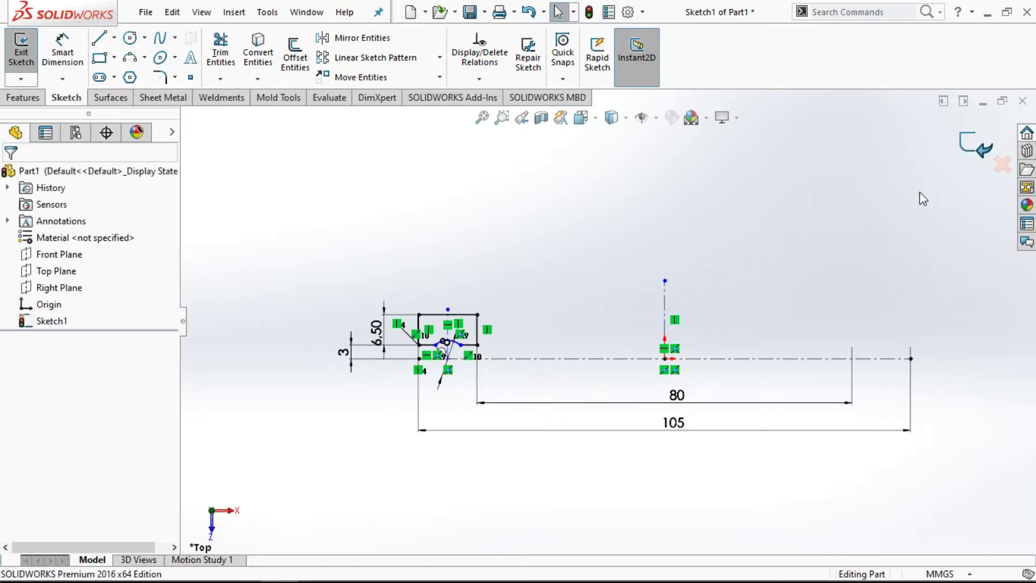
key(ctrl+b)
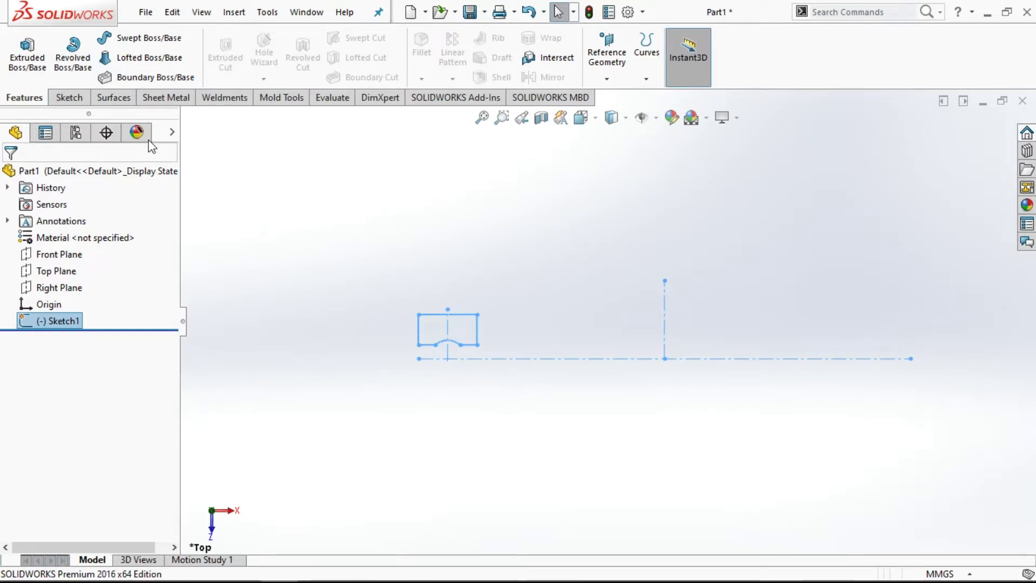
Step: Revolve the profile 360° about the short vertical centerline (Line2) to create Revolve1
click(76, 58)
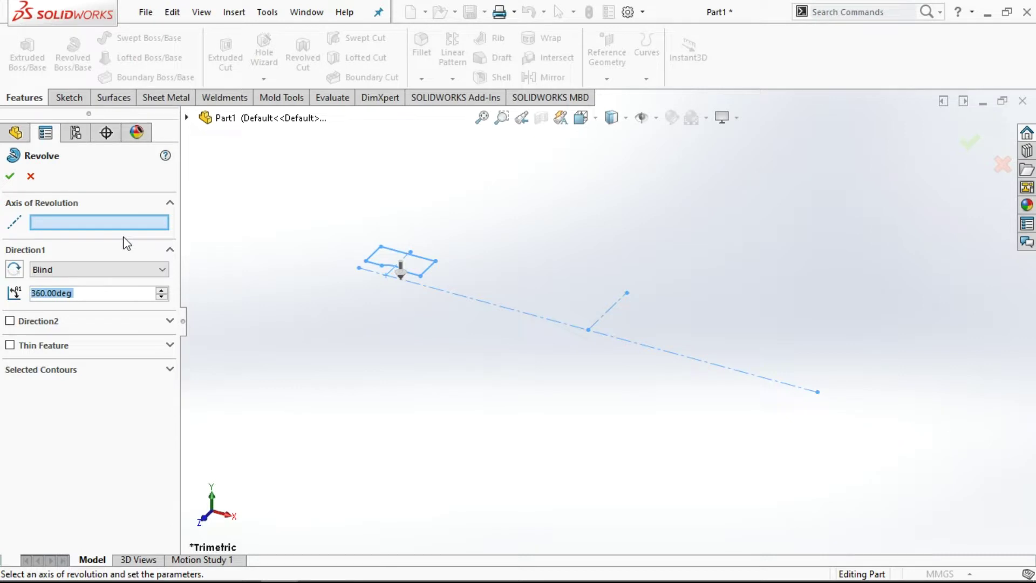
click(612, 314)
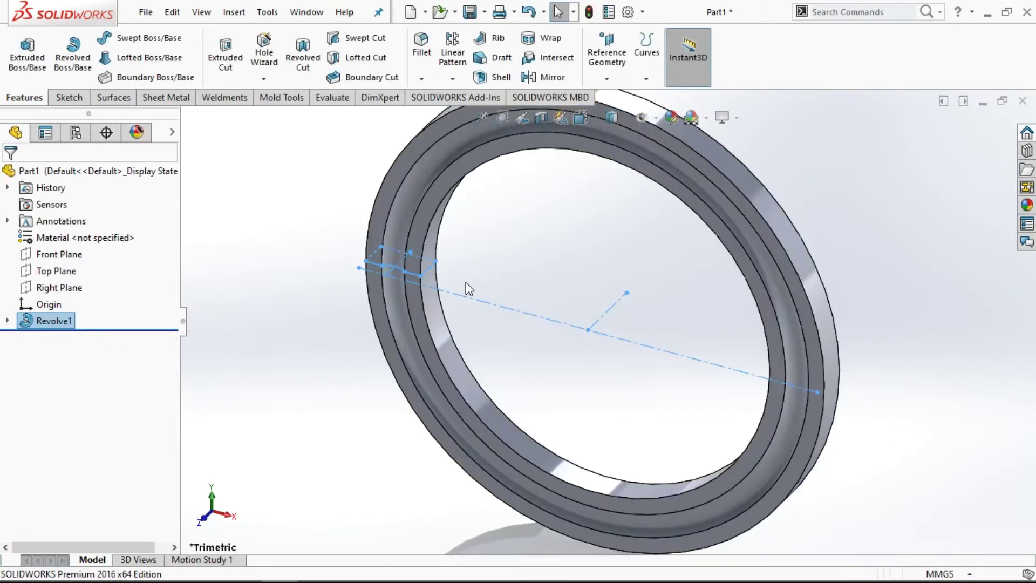
click(513, 273)
scroll(522, 272, down, 2)
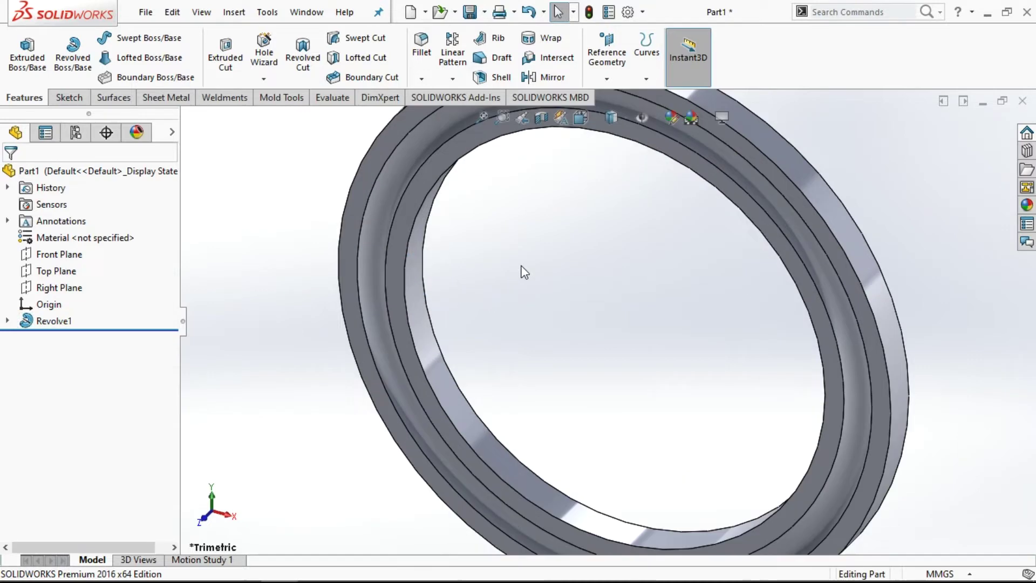
scroll(535, 263, up, 3)
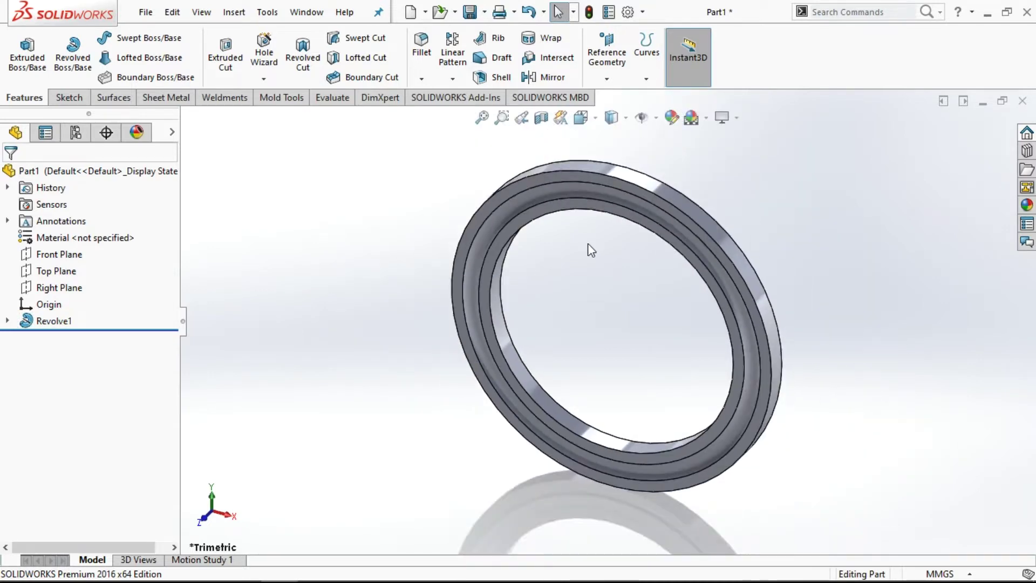
mouse_move(590, 249)
middle_down()
mouse_move(611, 380)
mouse_move(608, 232)
mouse_move(603, 342)
mouse_move(606, 277)
mouse_move(638, 245)
mouse_move(678, 240)
mouse_move(599, 157)
mouse_move(606, 150)
mouse_move(599, 338)
mouse_move(608, 296)
mouse_move(594, 298)
middle_up()
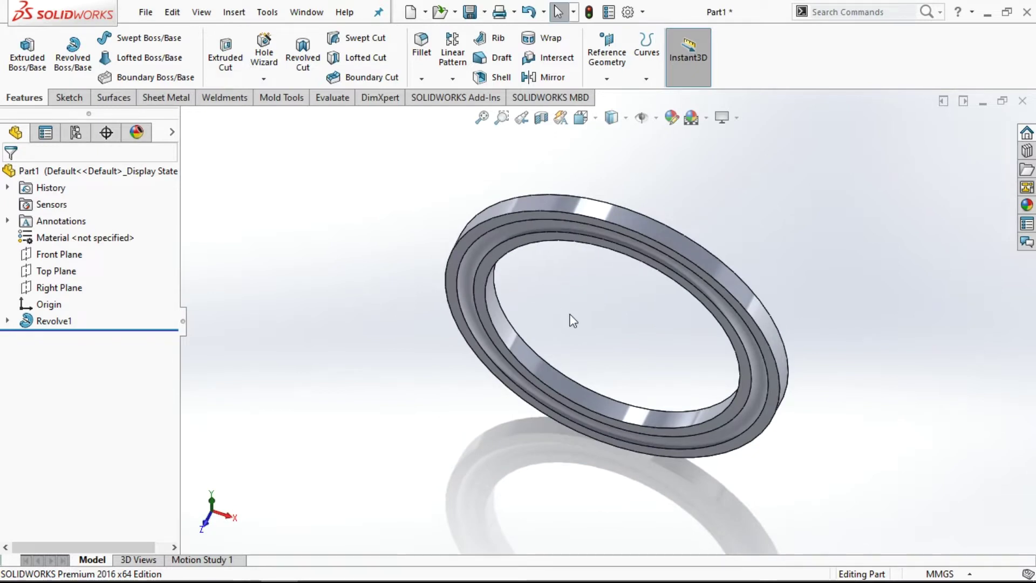
click(7, 321)
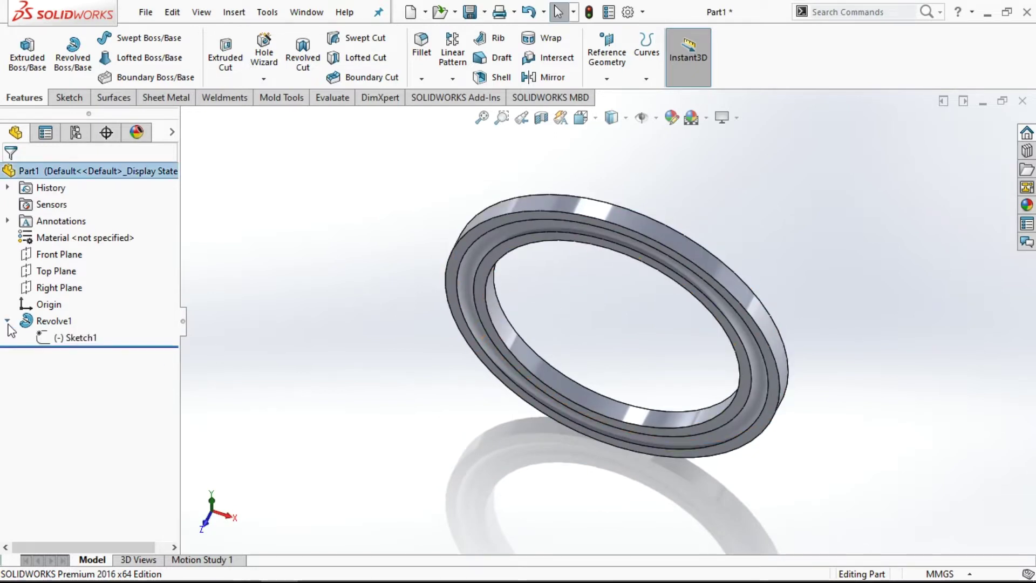
click(78, 337)
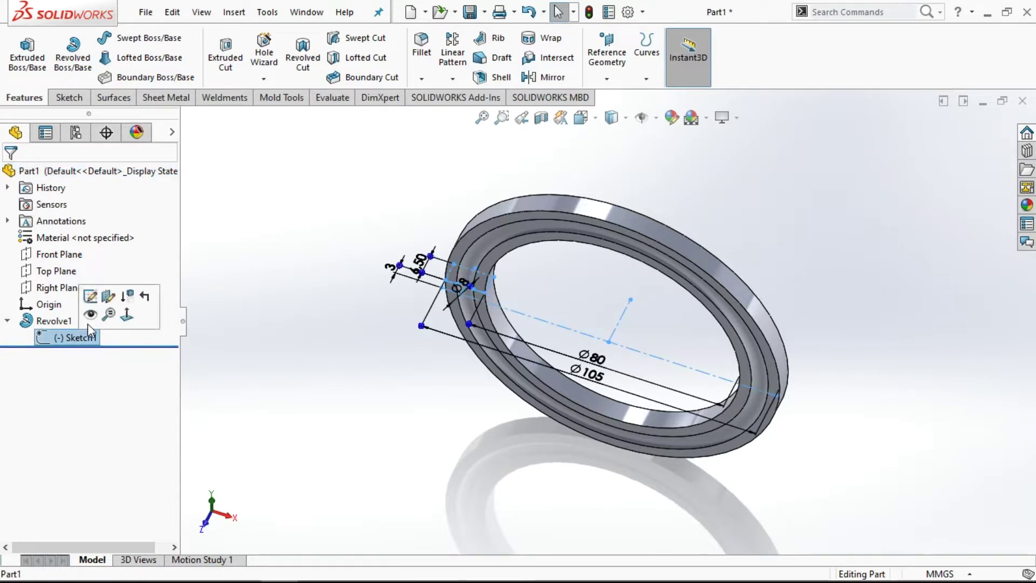
click(90, 295)
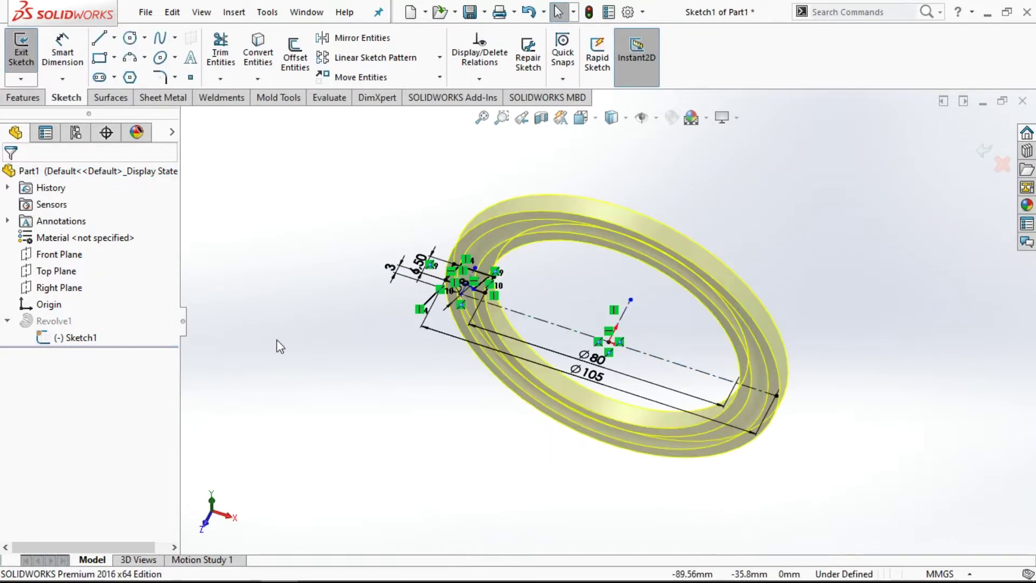
click(594, 123)
click(667, 209)
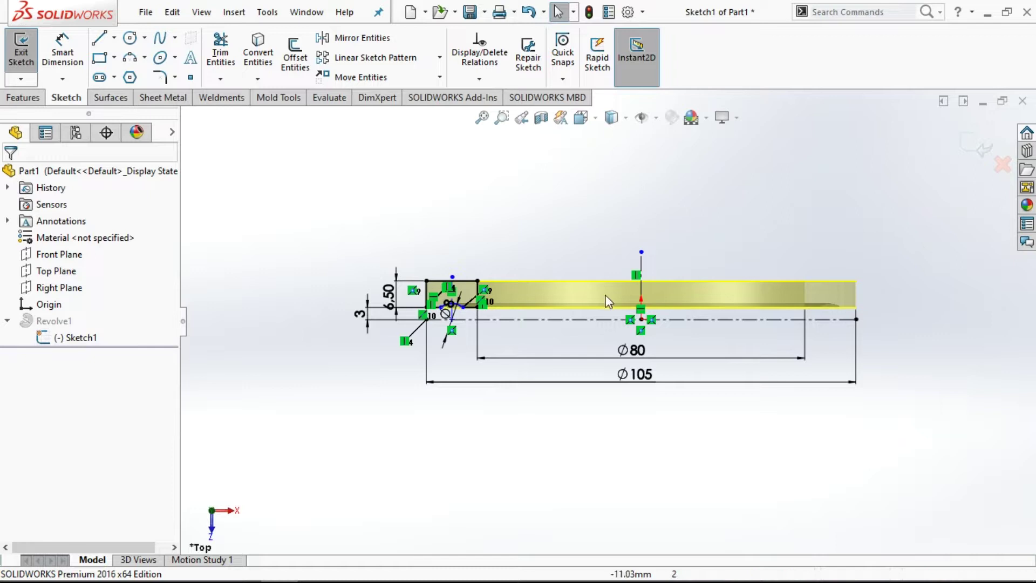
scroll(486, 292, down, 3)
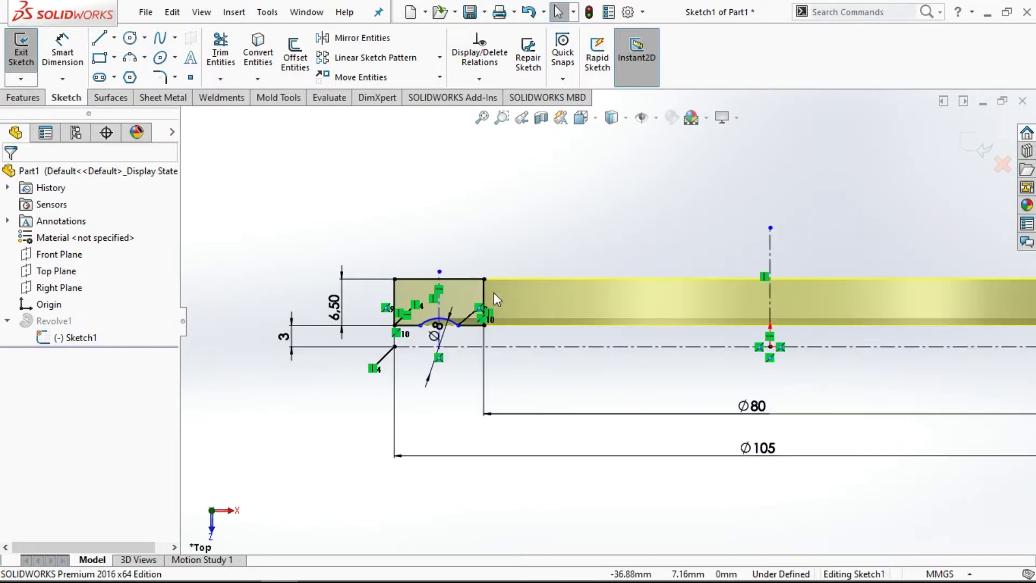
scroll(469, 344, down, 3)
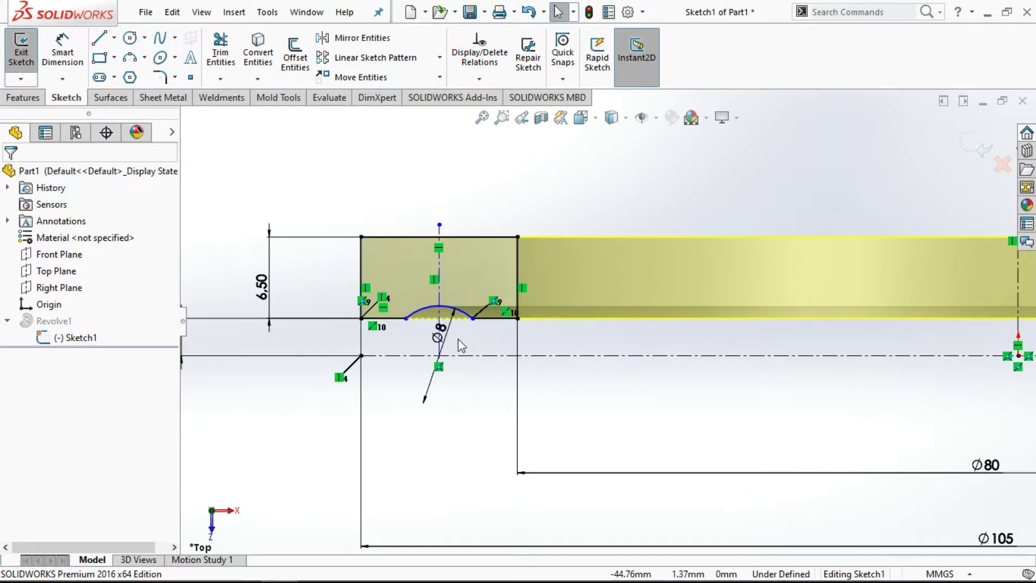
scroll(503, 348, up, 1)
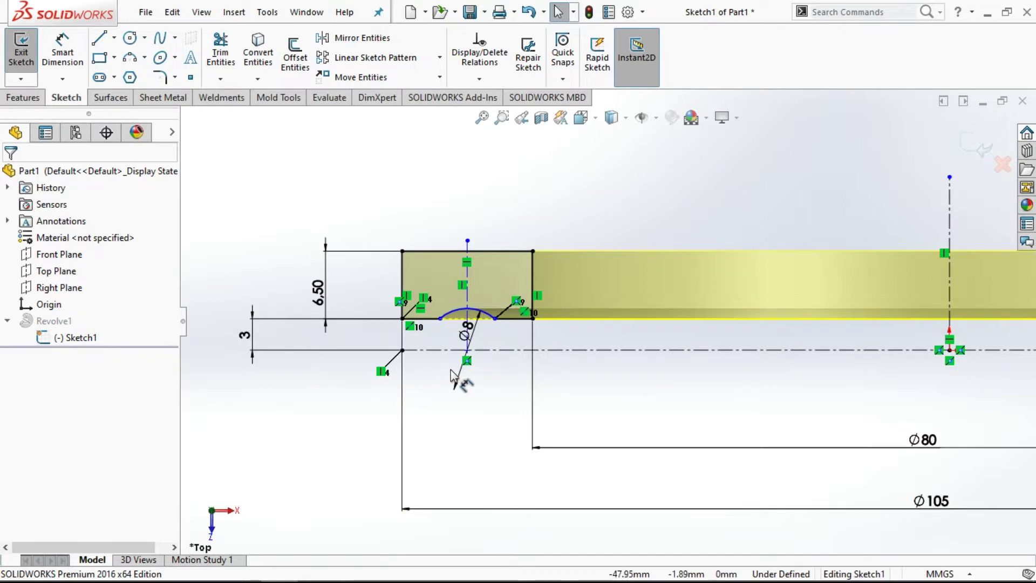
click(273, 350)
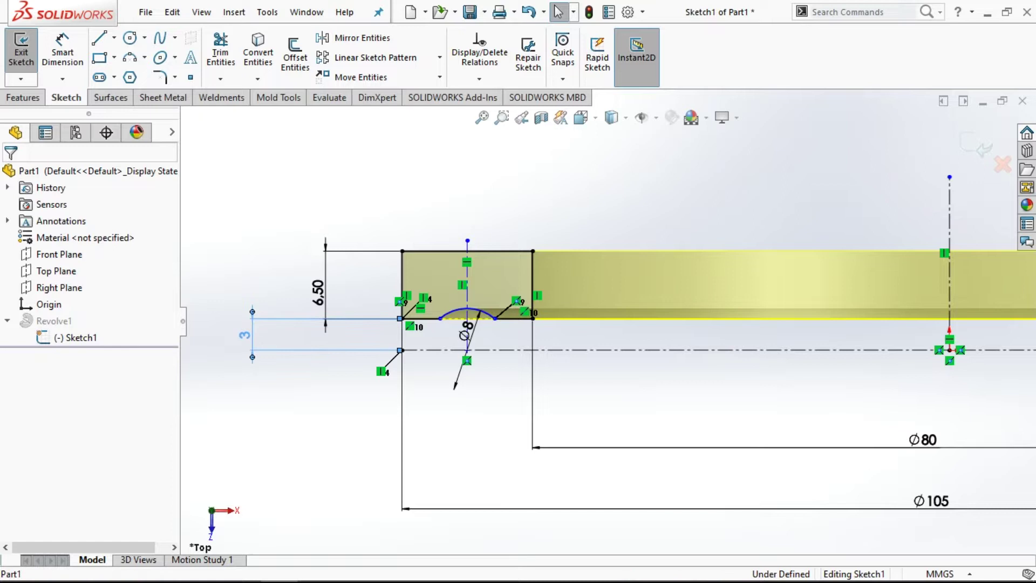
Step: Set the profile's 3 mm offset from the horizontal centerline to 2.50 mm
double_click(248, 336)
text(2.5)
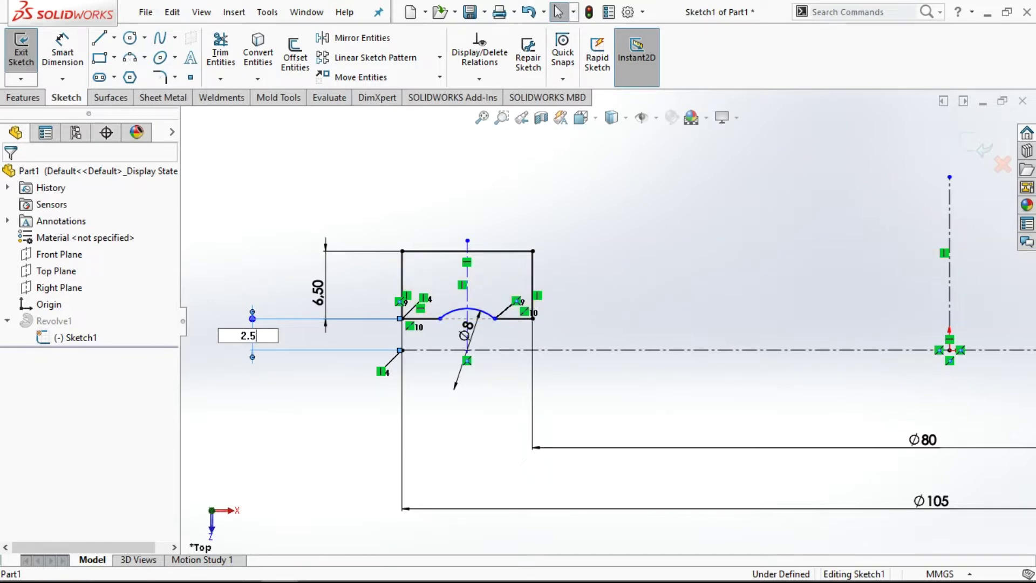
key(Return)
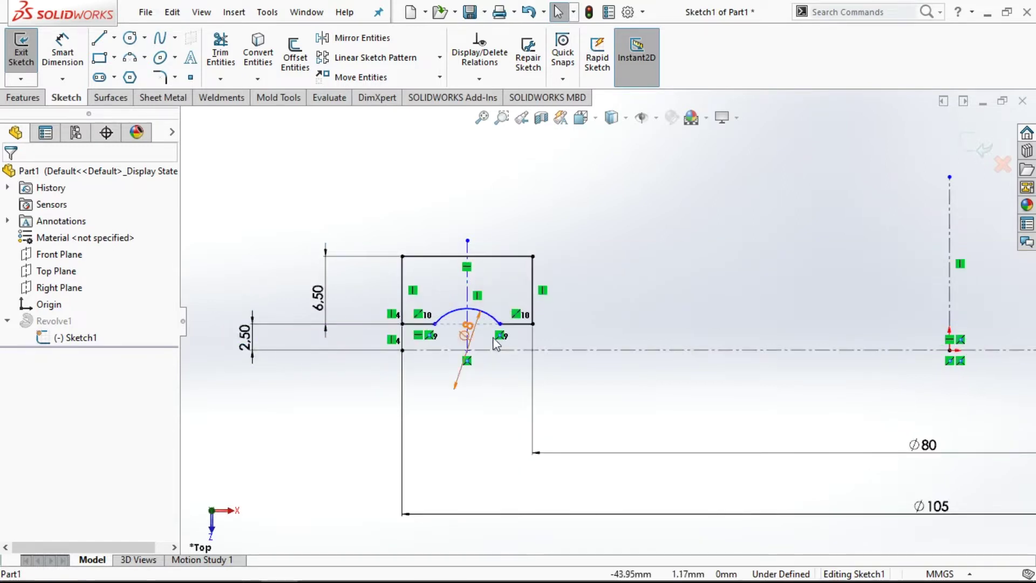
scroll(605, 334, down, 1)
scroll(605, 333, down, 1)
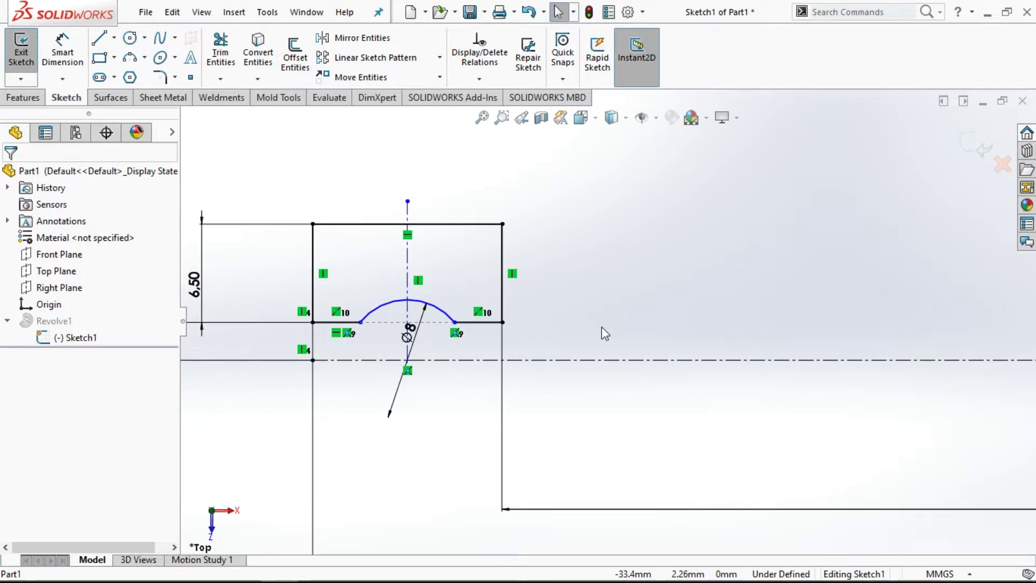
scroll(605, 333, up, 1)
scroll(612, 331, up, 1)
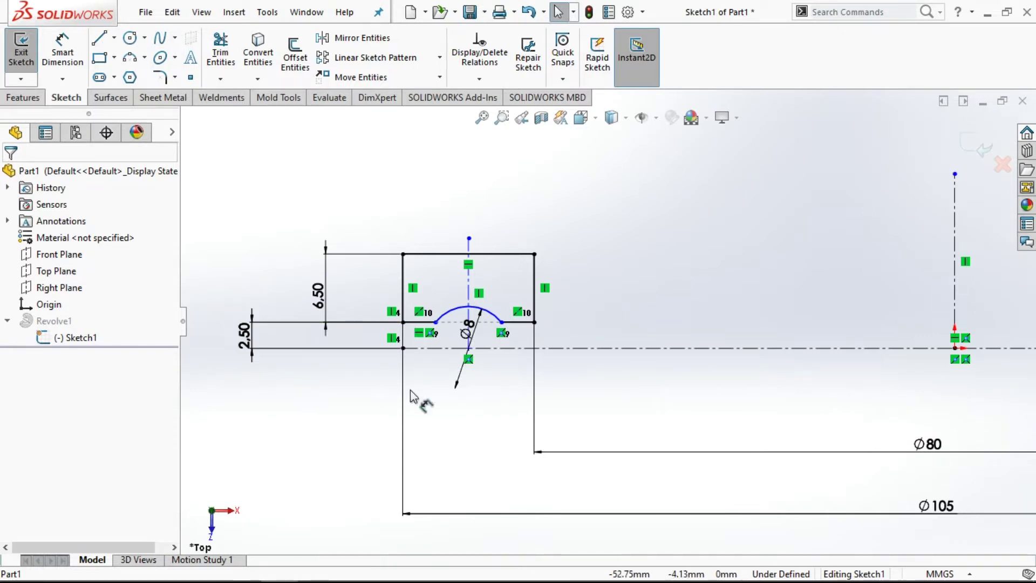
Step: Enlarge the notch arc from Ø8 to Ø10 and exit the sketch to rebuild Revolve1
scroll(465, 347, down, 2)
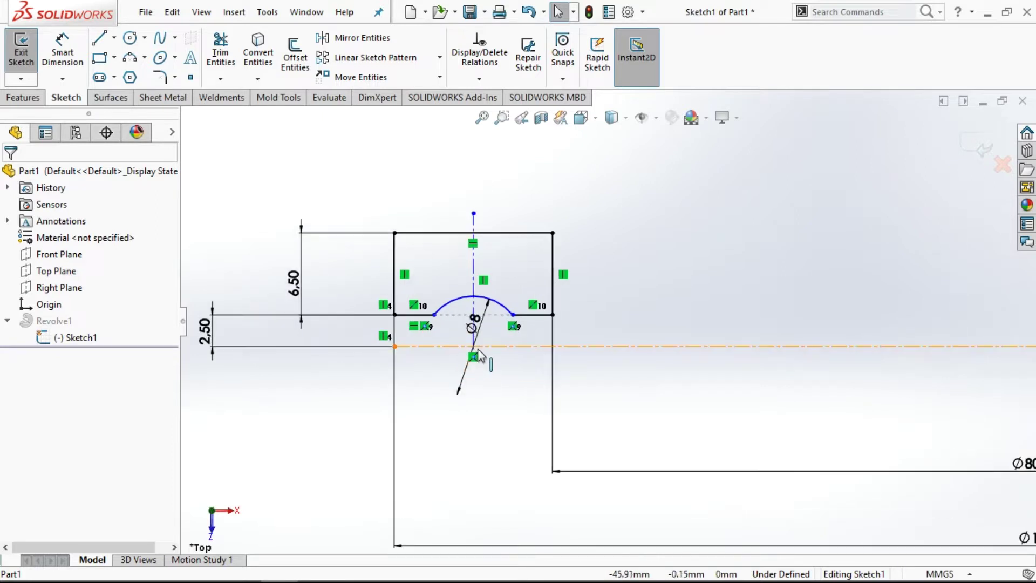
click(475, 320)
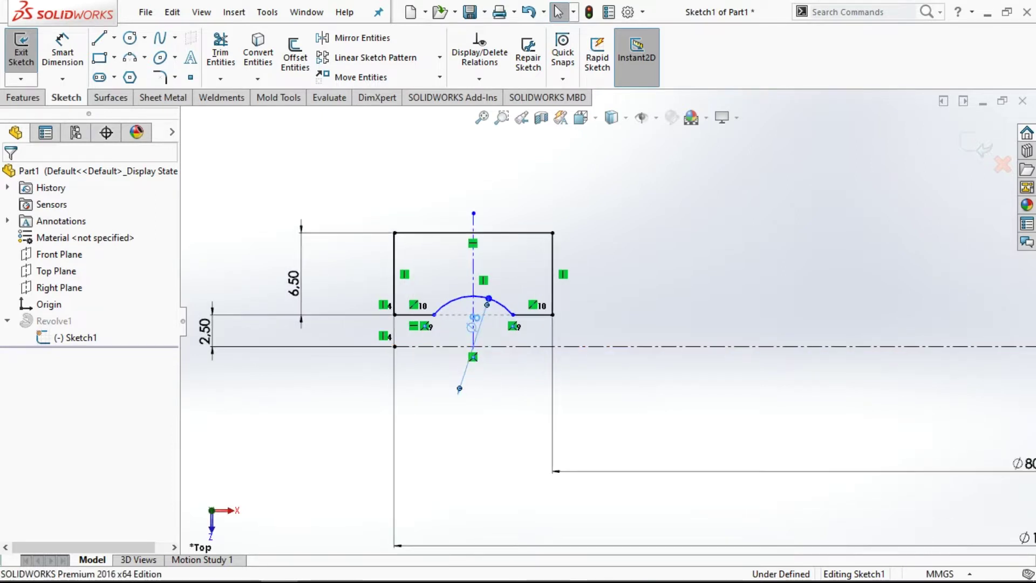
key(Escape)
click(475, 318)
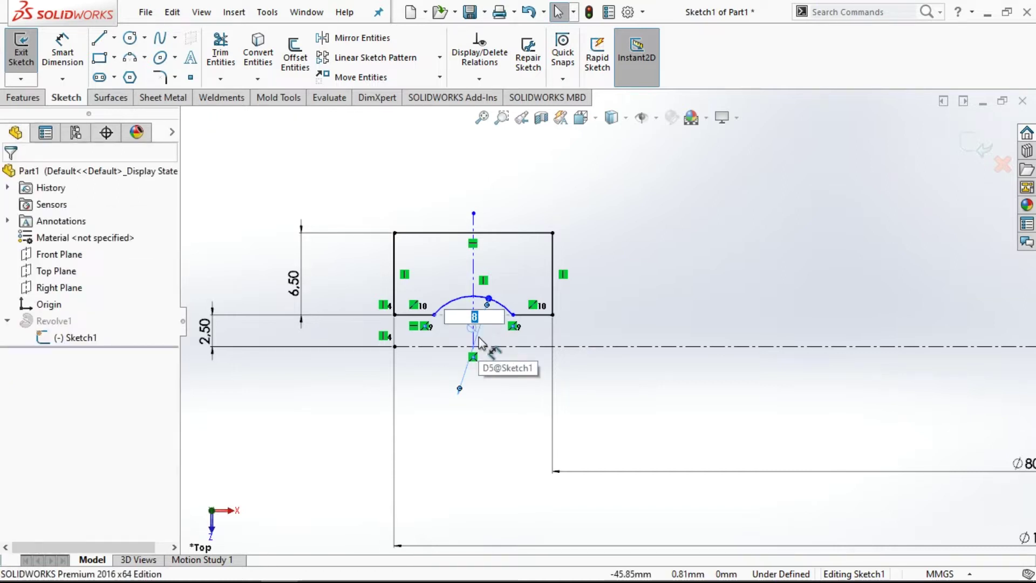
text(9)
key(Return)
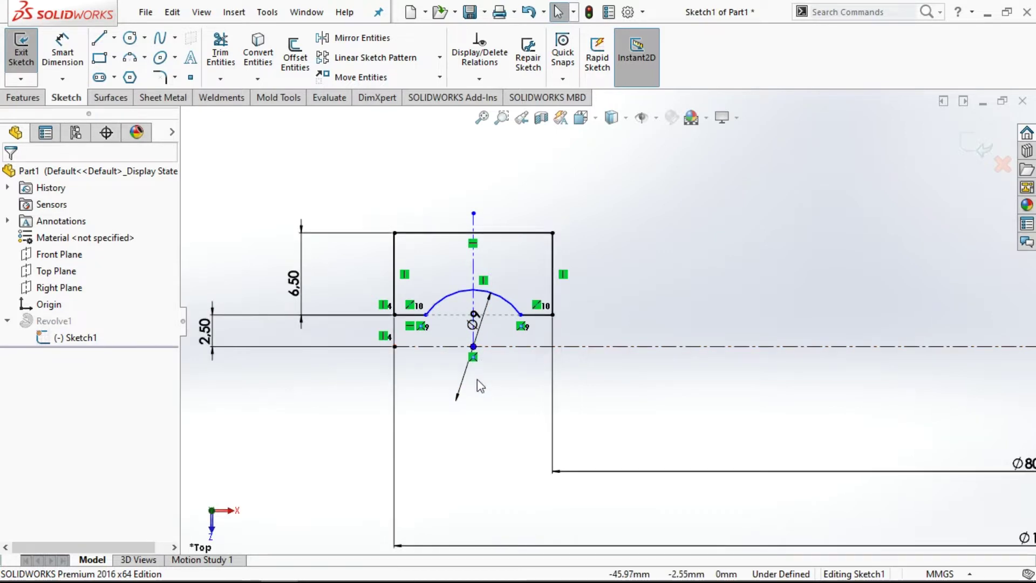
double_click(476, 321)
text(1)
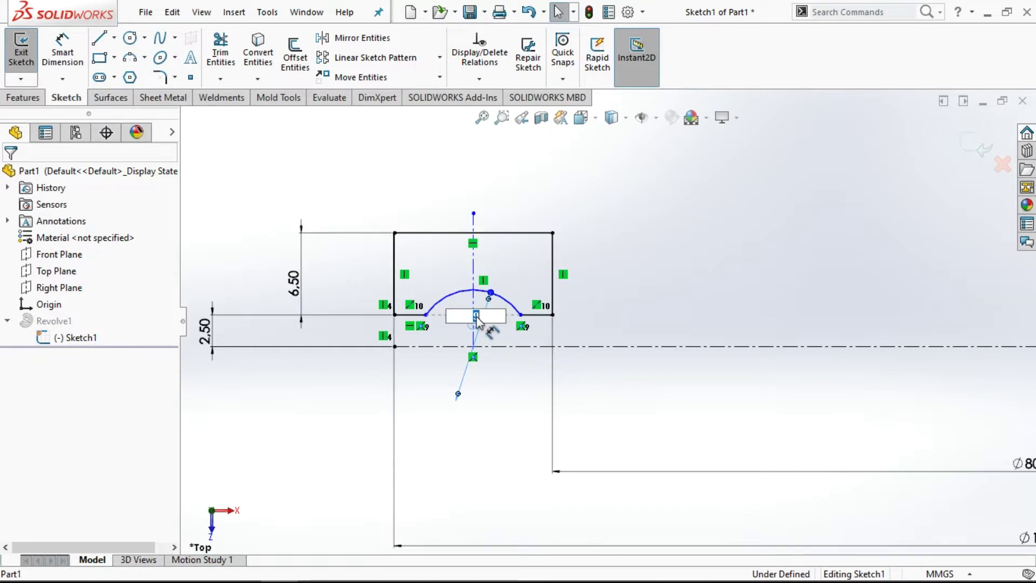
text(0)
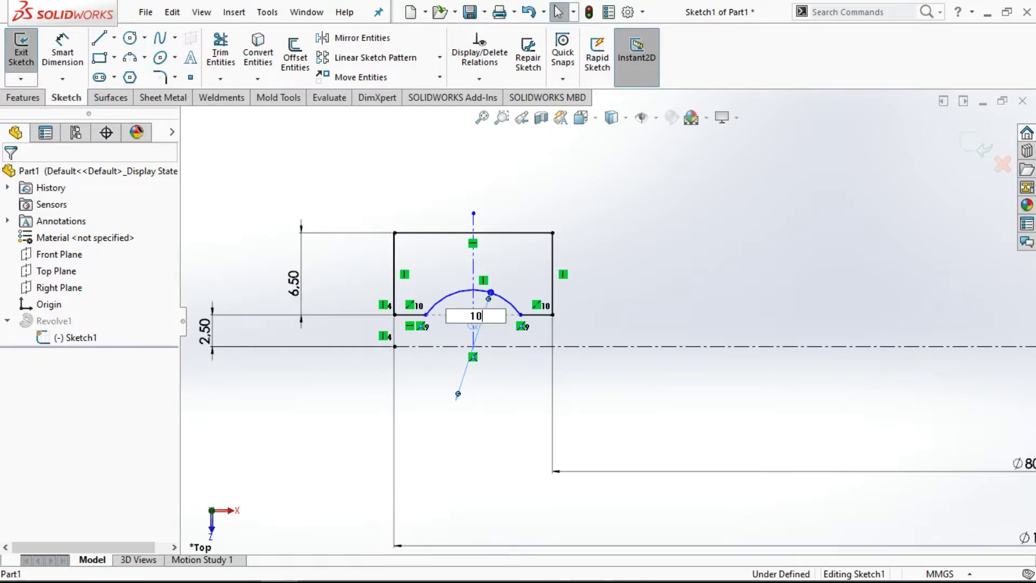
key(Return)
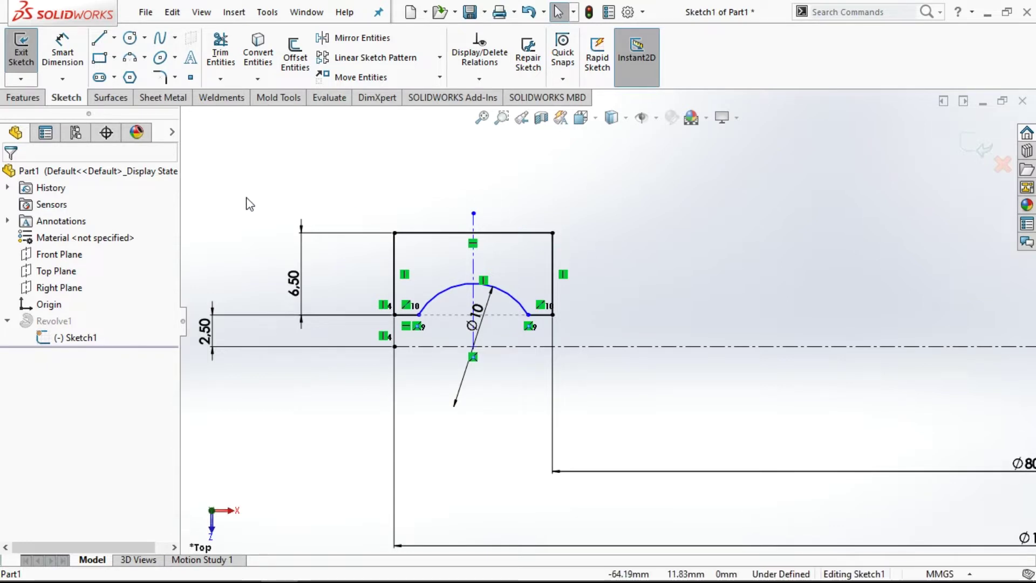
click(984, 152)
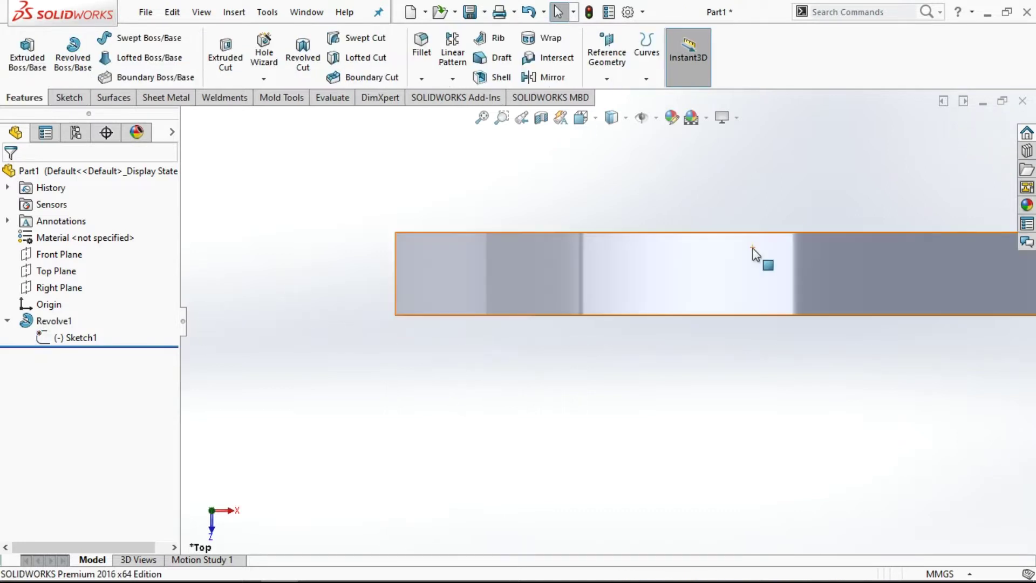
Step: Inspect the rebuilt ring in isometric and orbited views, then show the fillet/chamfer options
scroll(513, 364, up, 2)
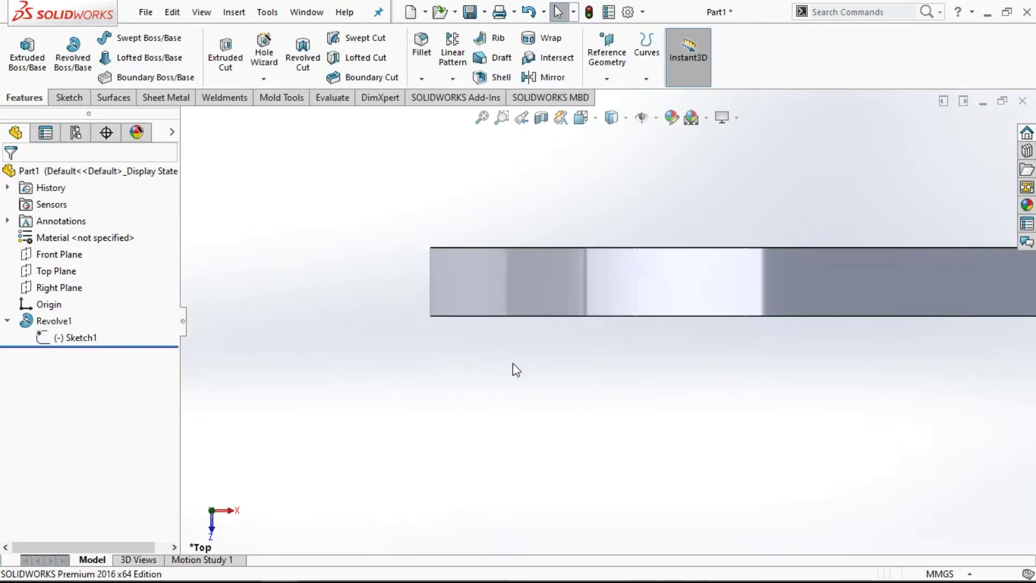
scroll(513, 364, up, 2)
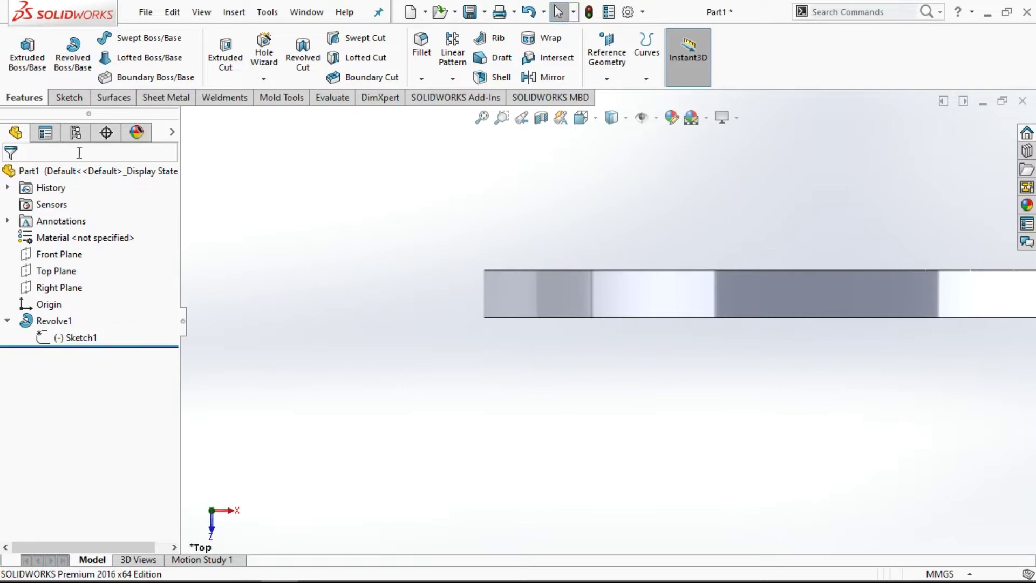
click(581, 119)
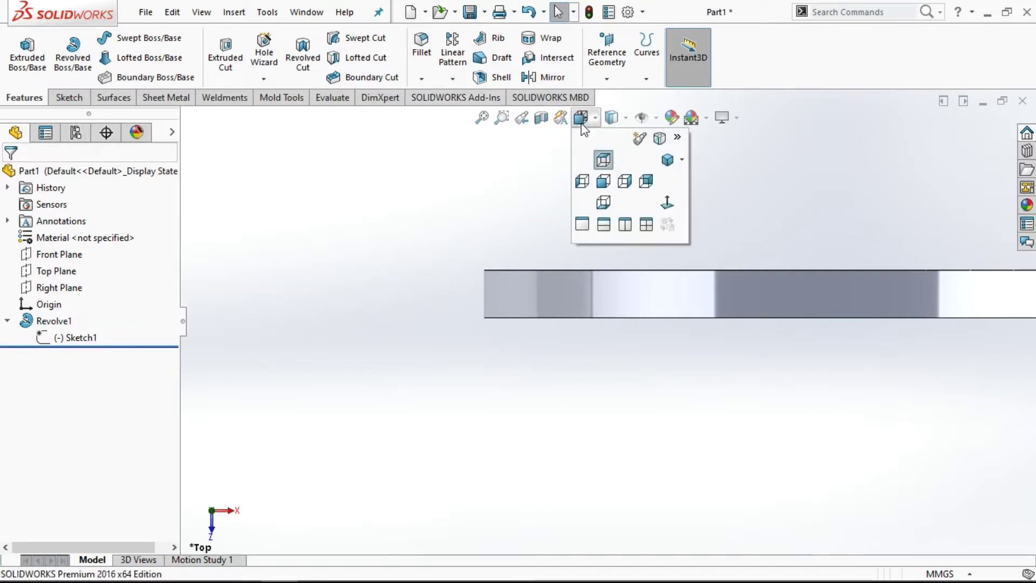
click(667, 160)
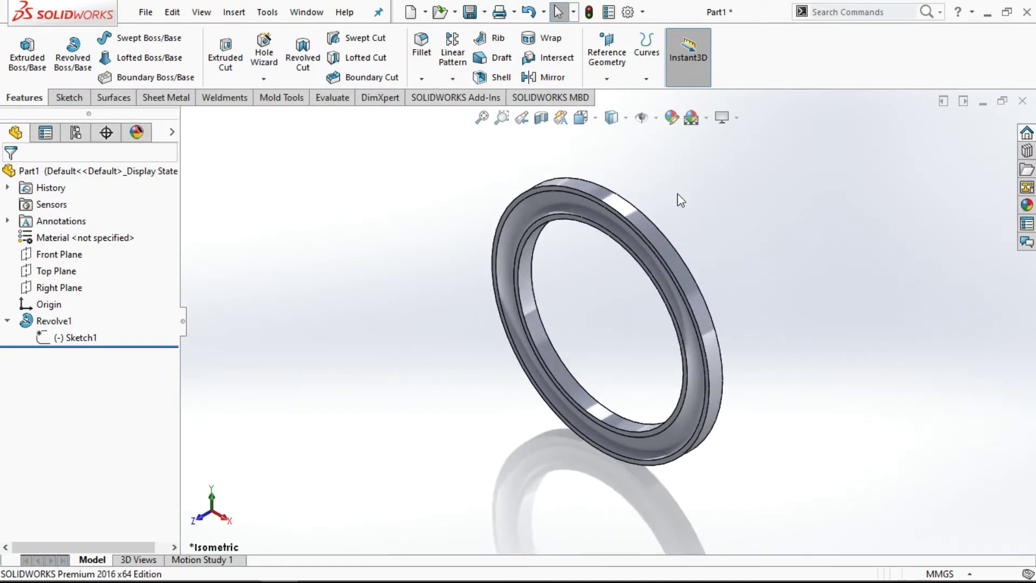
mouse_move(678, 229)
middle_down()
mouse_move(767, 183)
mouse_move(717, 317)
mouse_move(697, 303)
mouse_move(719, 347)
mouse_move(712, 430)
mouse_move(656, 384)
mouse_move(580, 224)
mouse_move(546, 204)
mouse_move(592, 249)
mouse_move(696, 223)
middle_up()
right_click(701, 209)
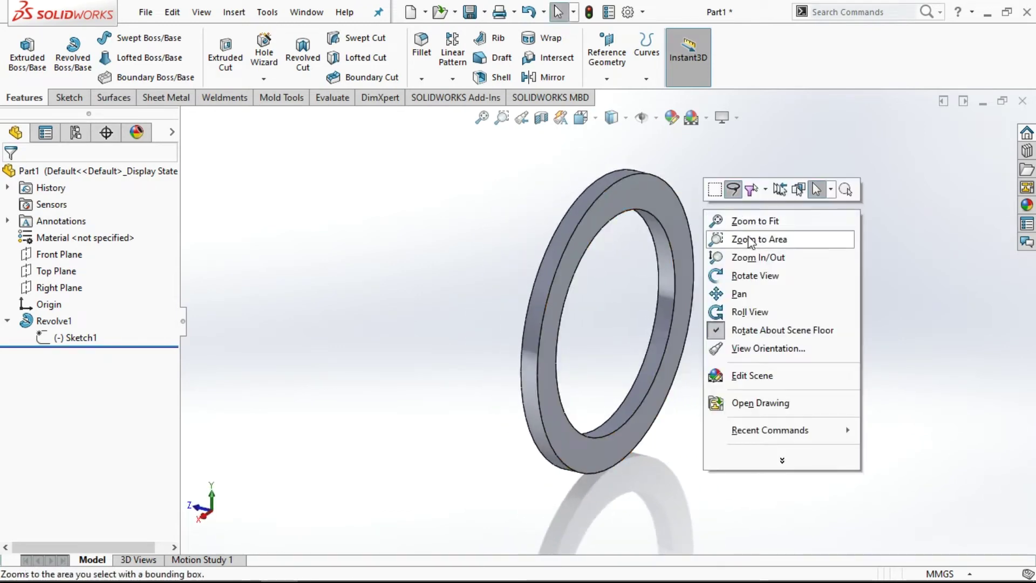
click(580, 117)
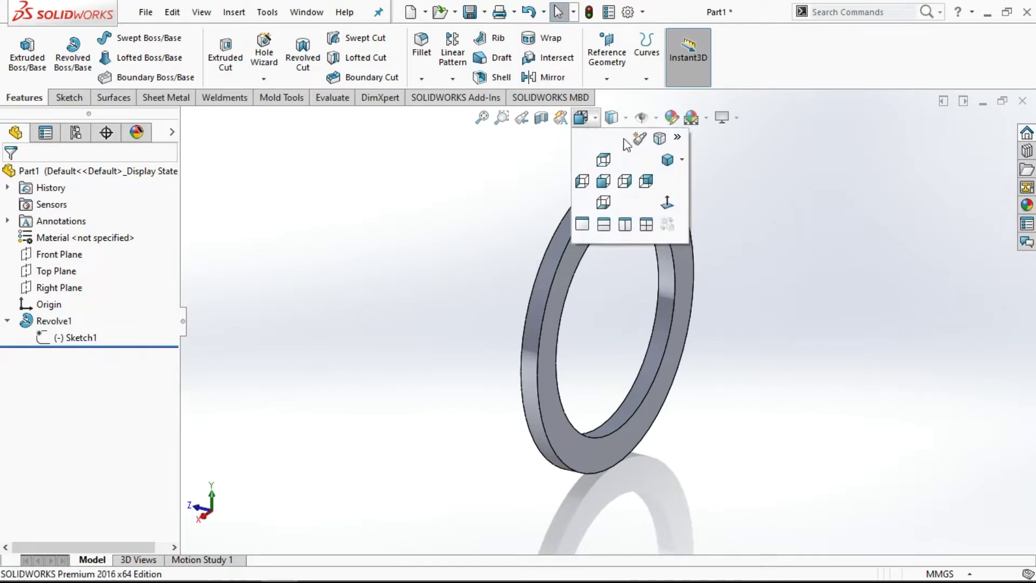
click(668, 160)
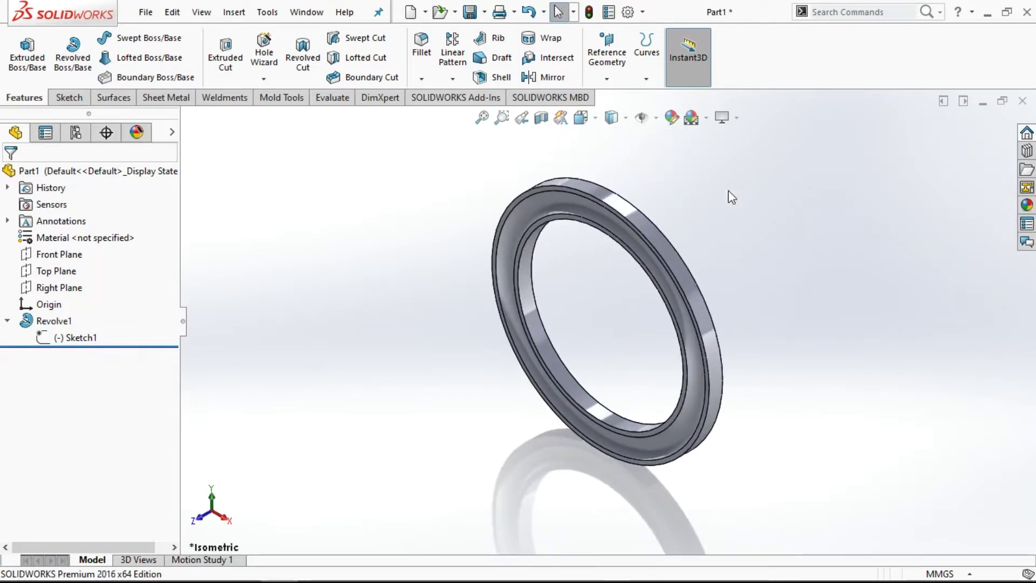
mouse_move(805, 290)
middle_down()
mouse_move(745, 278)
mouse_move(717, 253)
middle_up()
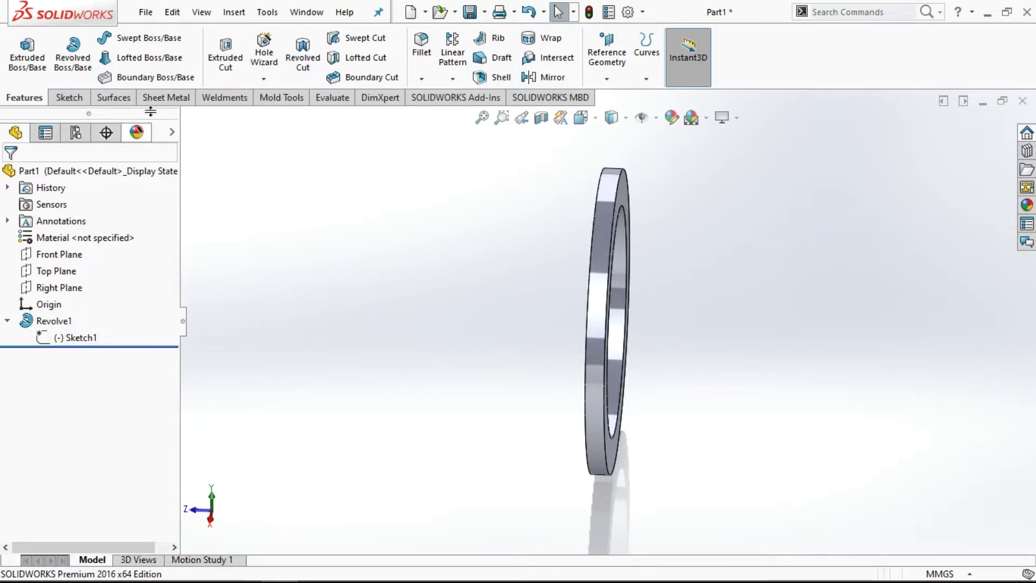
click(424, 79)
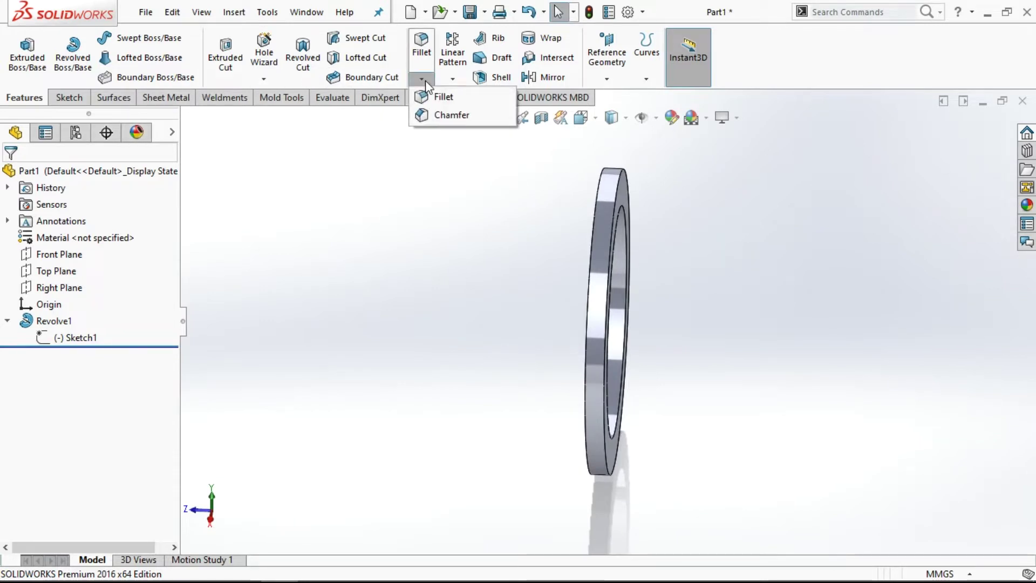
Step: Set up a 2 mm chamfer on the ring's edge, checking it from the right view
click(448, 118)
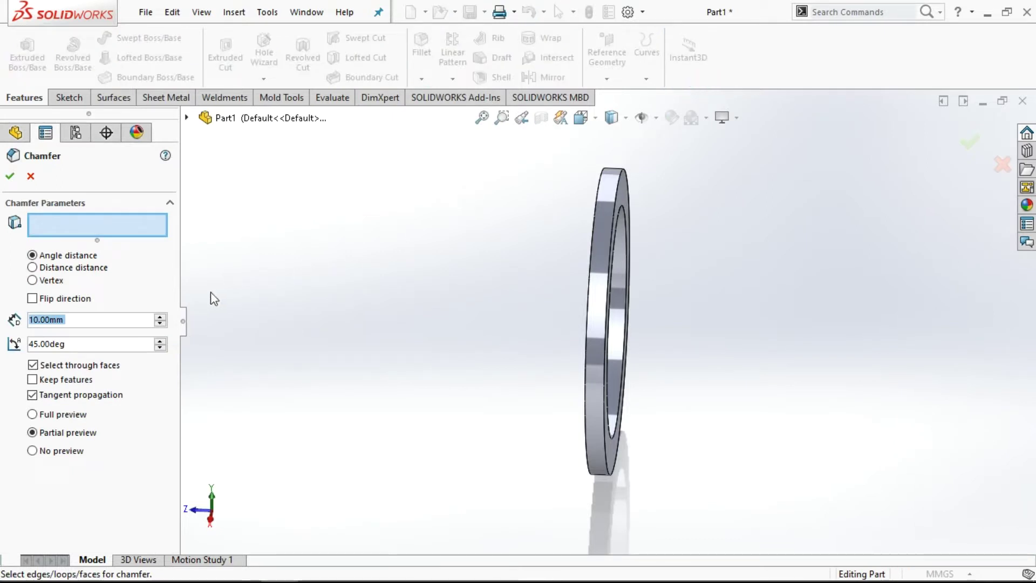
text(2)
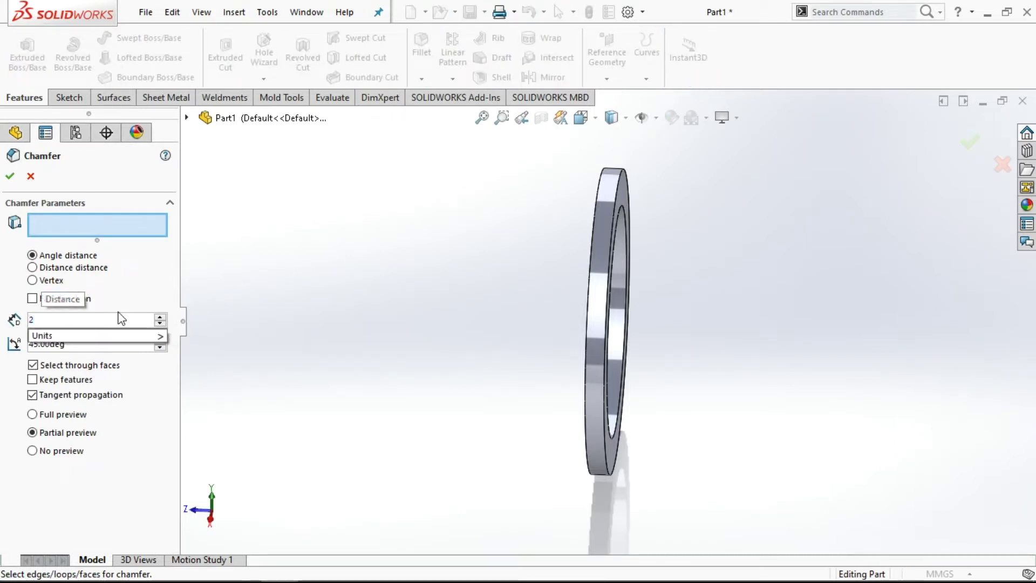
click(626, 181)
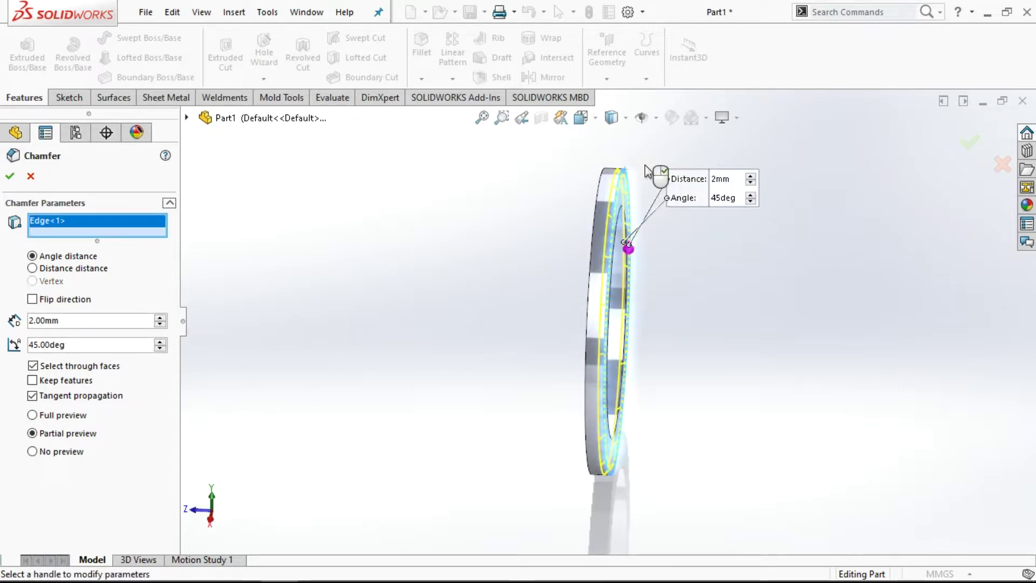
scroll(648, 172, down, 1)
scroll(645, 167, down, 2)
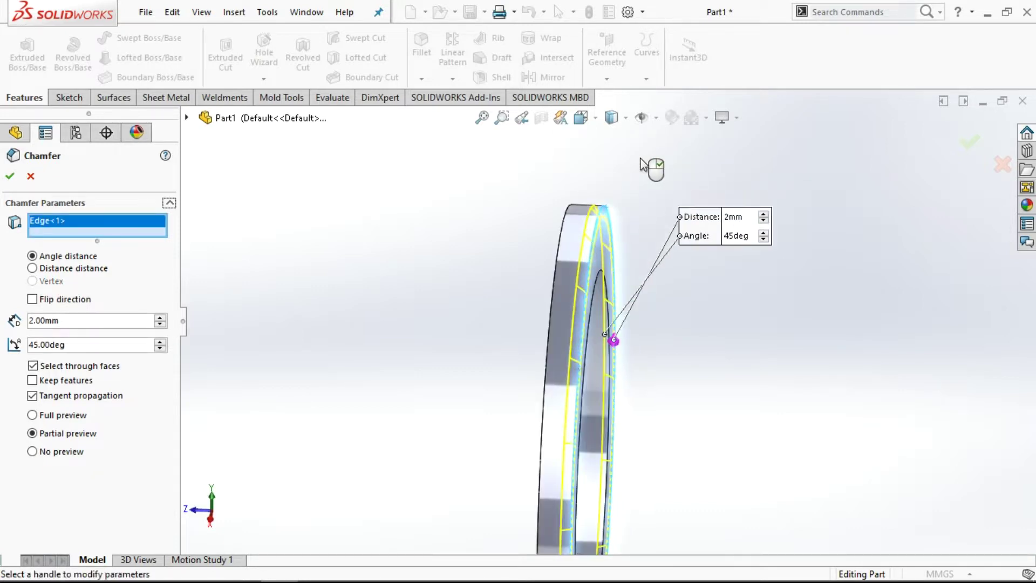
scroll(648, 165, down, 1)
click(580, 117)
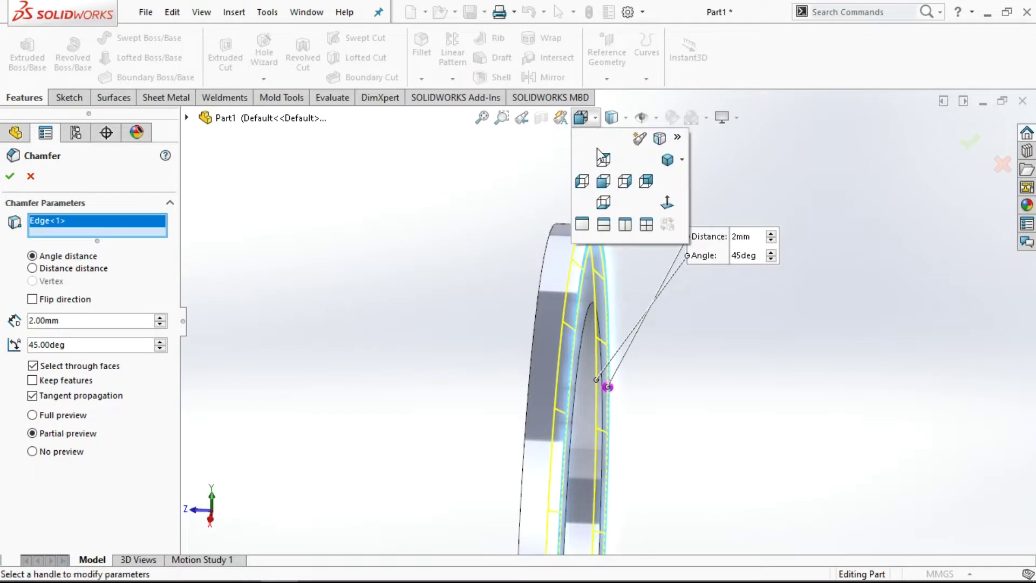
click(624, 181)
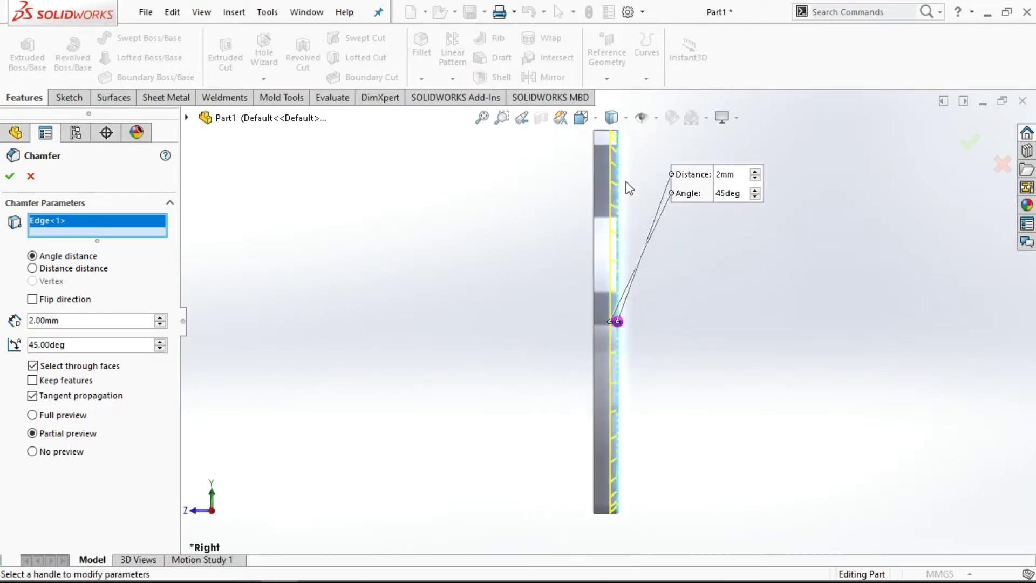
scroll(642, 145, down, 1)
scroll(632, 142, down, 1)
scroll(627, 141, down, 2)
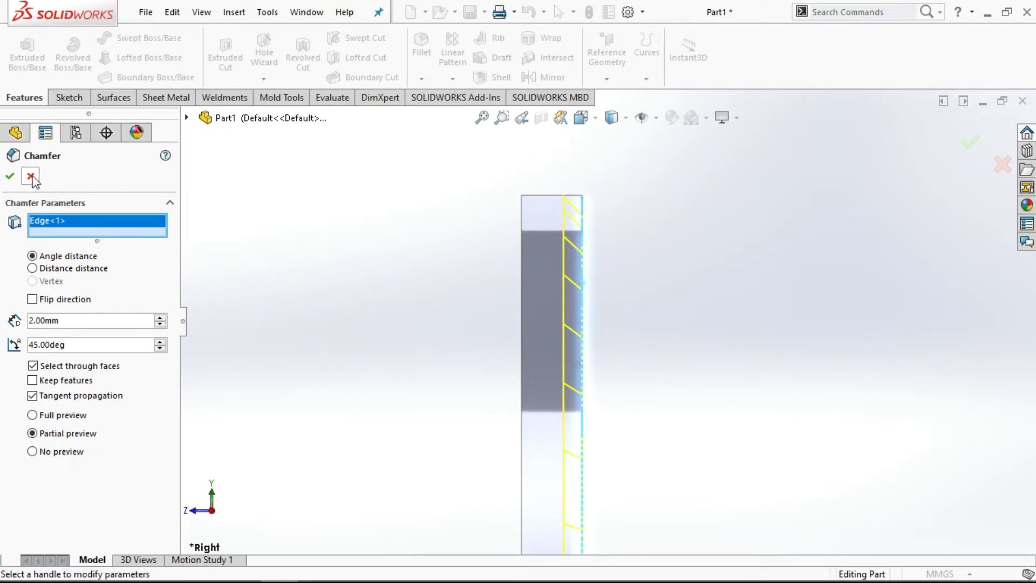
Step: Accept Chamfer1 and orbit the ring to inspect the chamfered edge
click(11, 177)
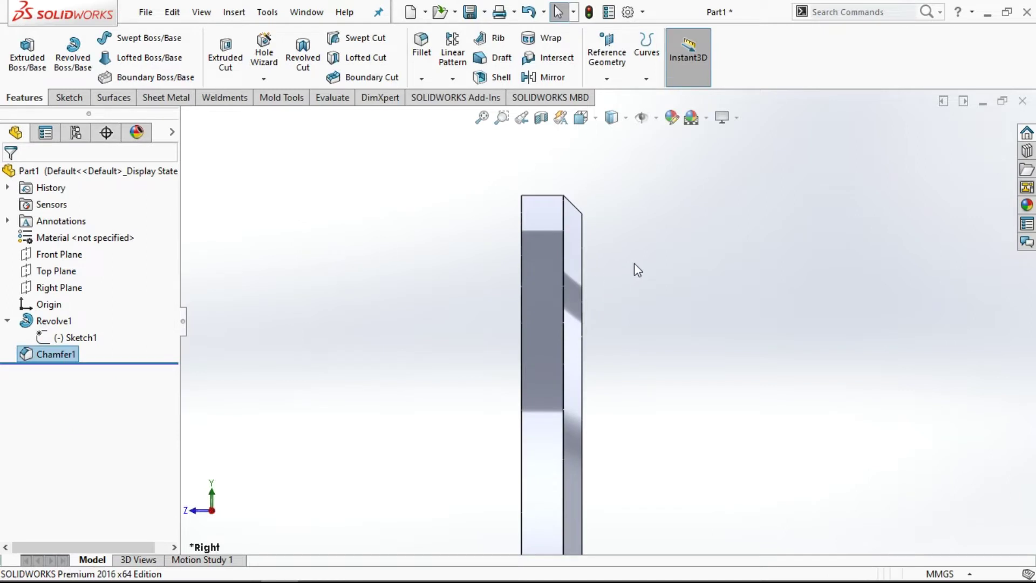
mouse_move(655, 268)
middle_down()
mouse_move(646, 203)
mouse_move(632, 236)
middle_up()
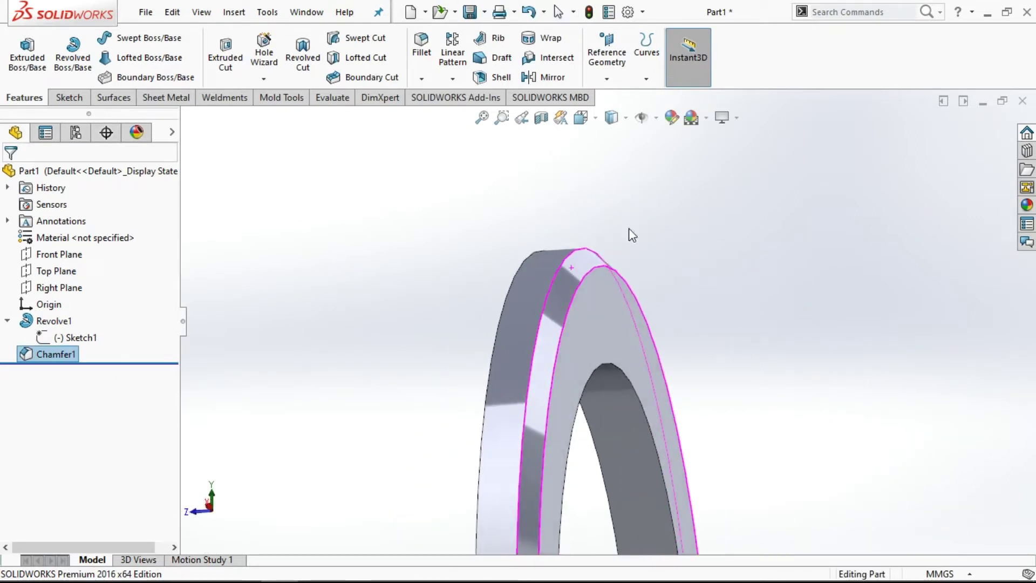
click(425, 80)
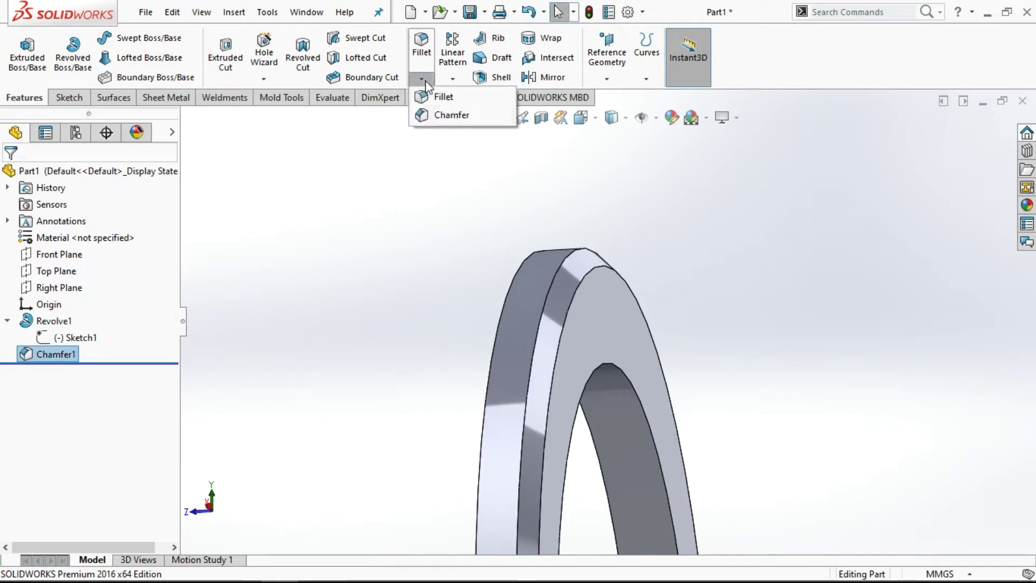
Step: Add Chamfer2 on the ring's inner circular edge
click(444, 115)
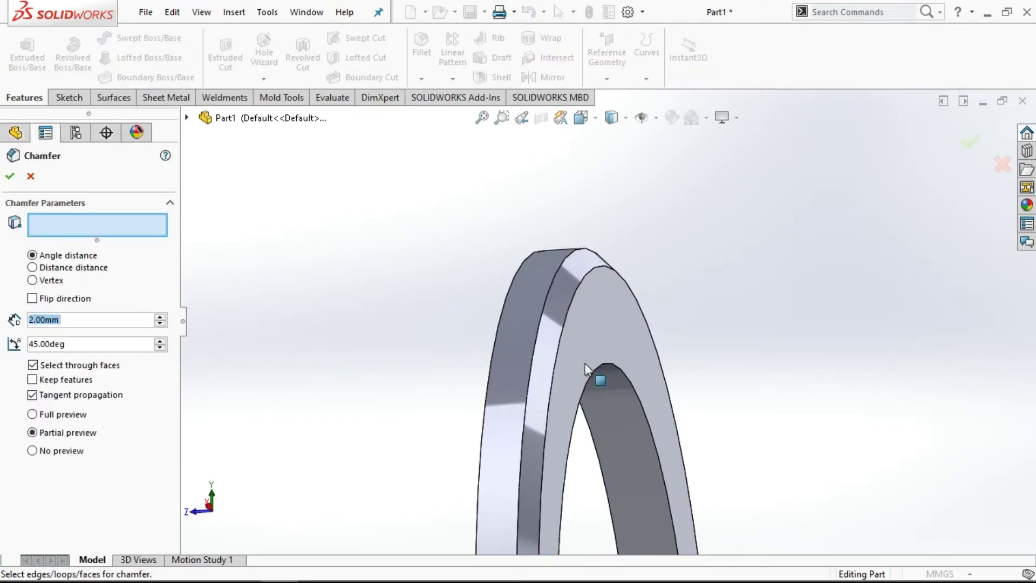
click(608, 370)
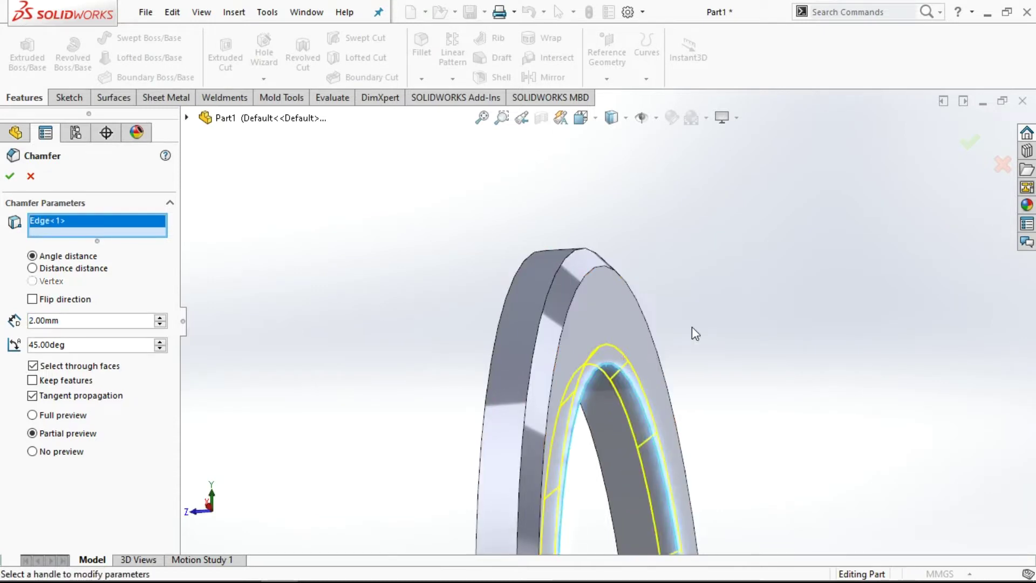
click(10, 176)
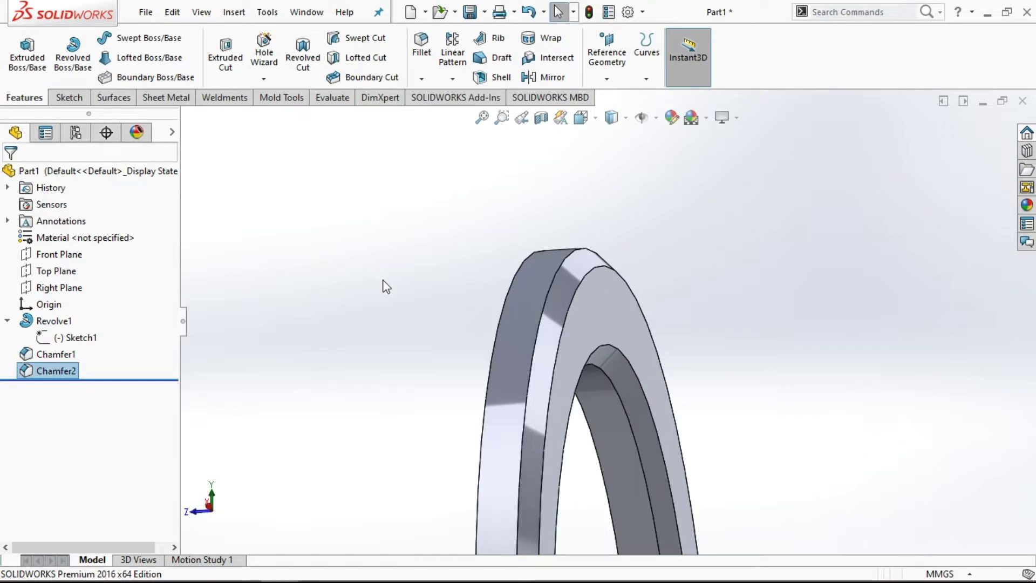
Step: Inspect the chamfered ring from the Back view, then return to Isometric
middle_drag(387, 286, 409, 327)
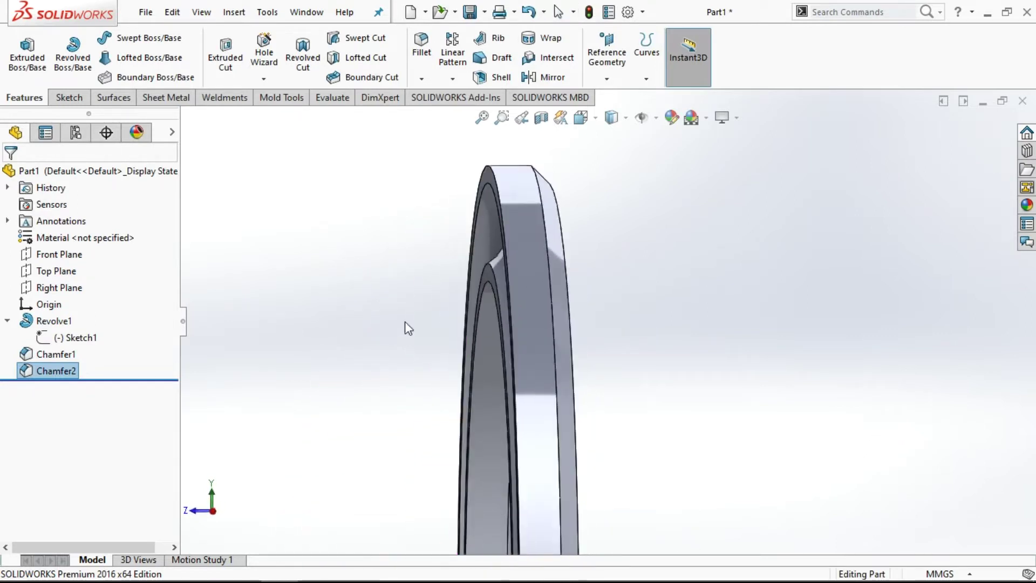
scroll(589, 195, up, 3)
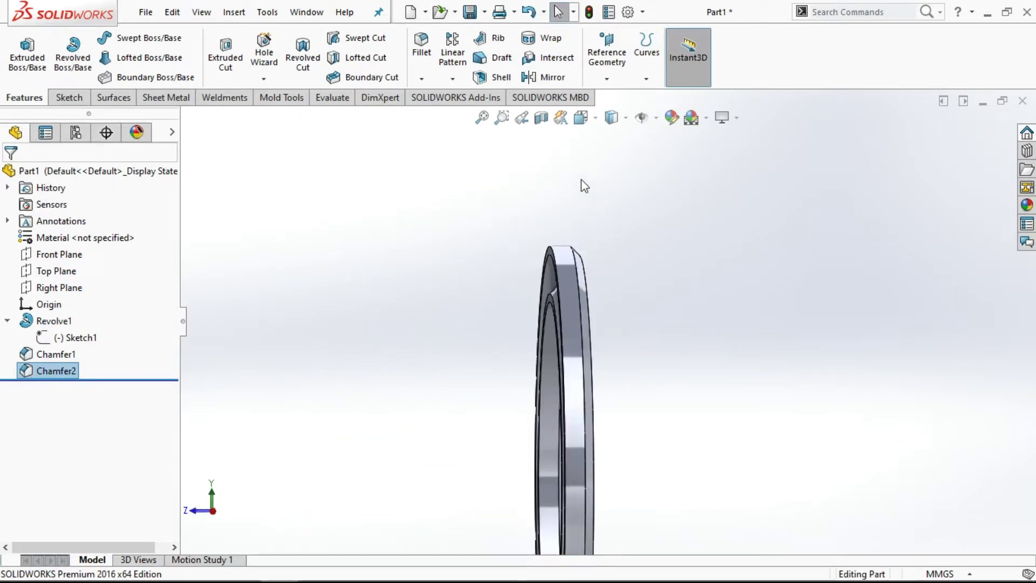
click(581, 118)
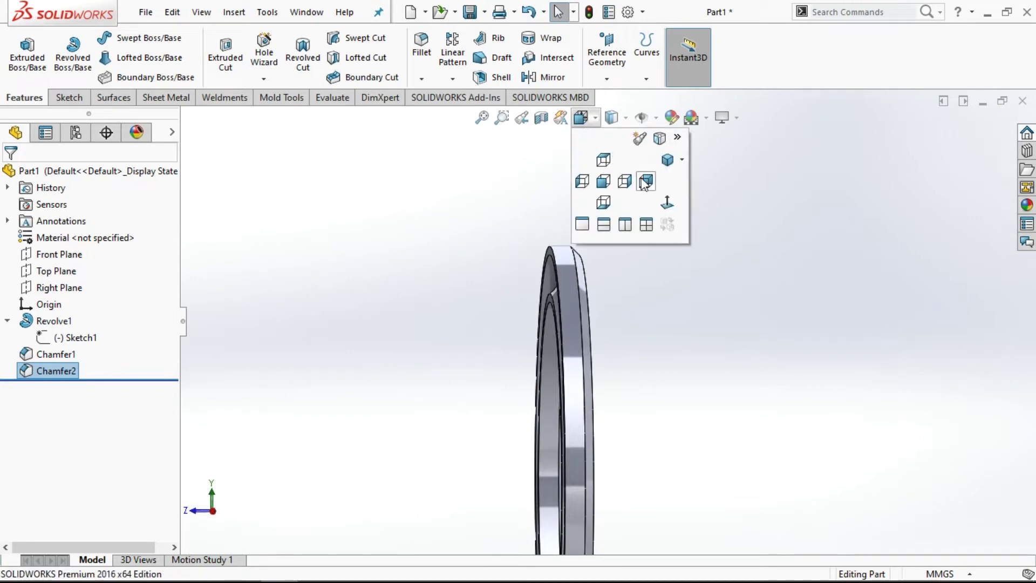
click(646, 182)
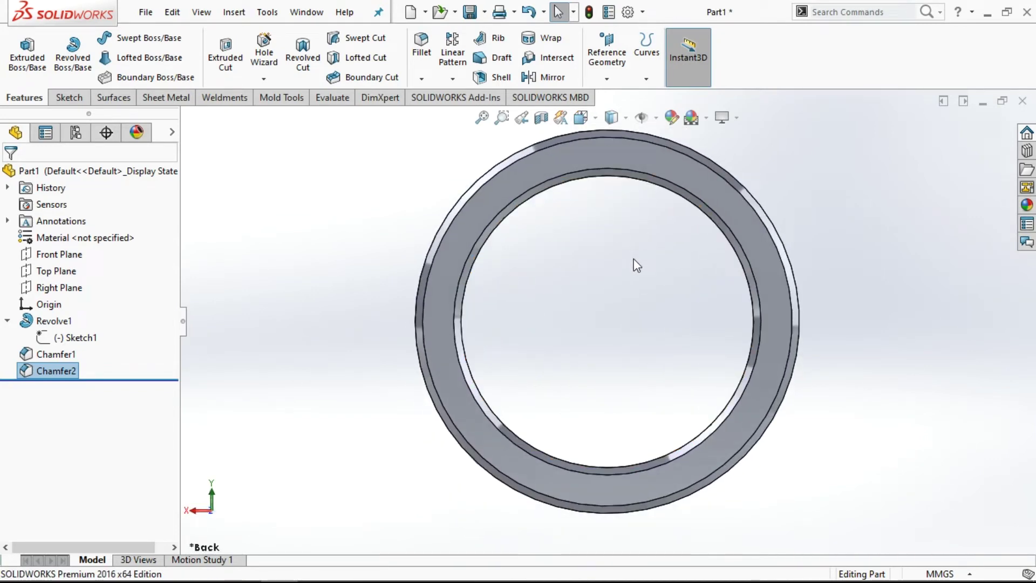
scroll(633, 261, up, 3)
click(595, 120)
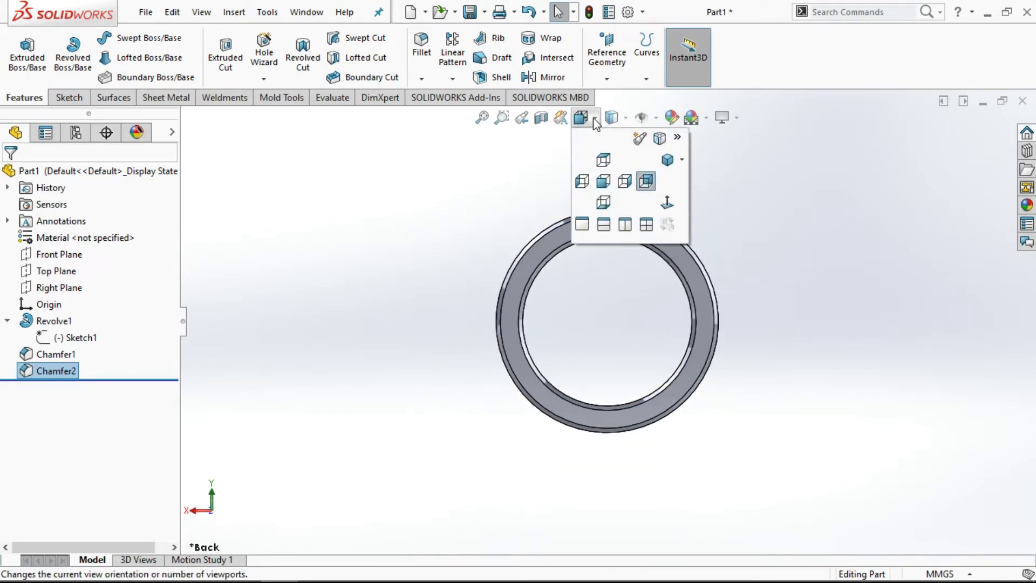
click(667, 160)
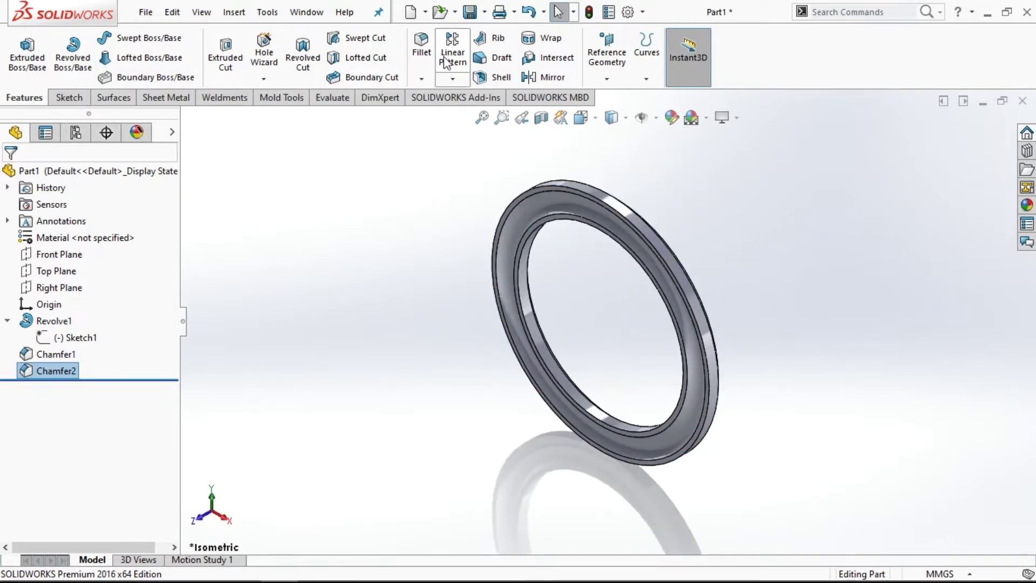
Step: Save the part as TR-BEARING and orbit to inspect the chamfered ring
click(472, 13)
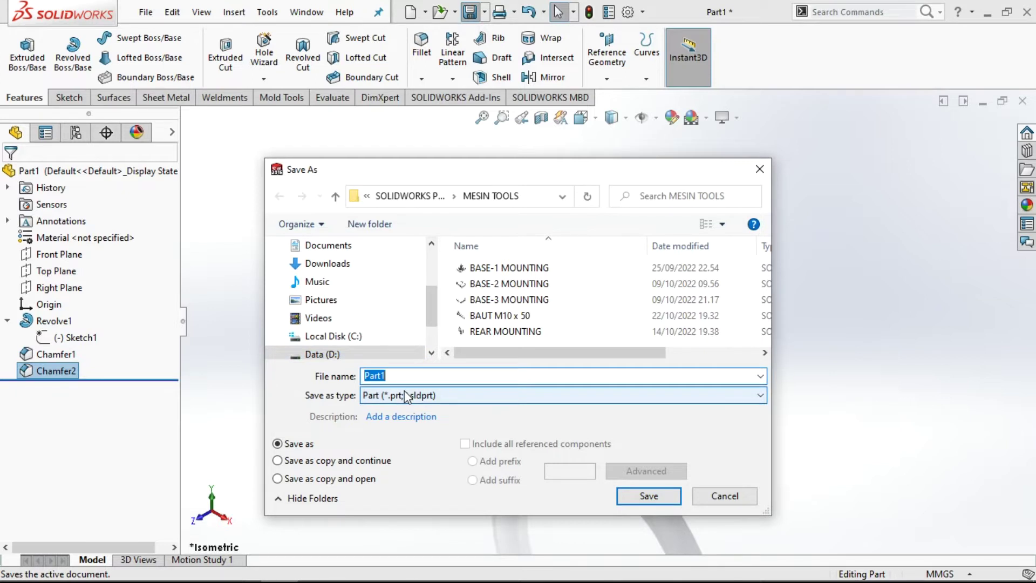
text(tr)
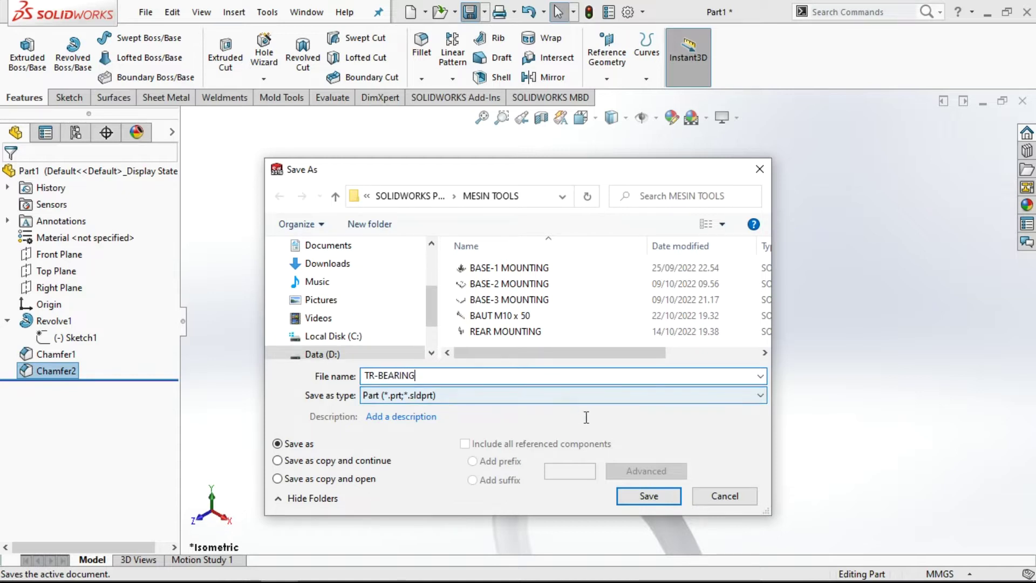
click(653, 502)
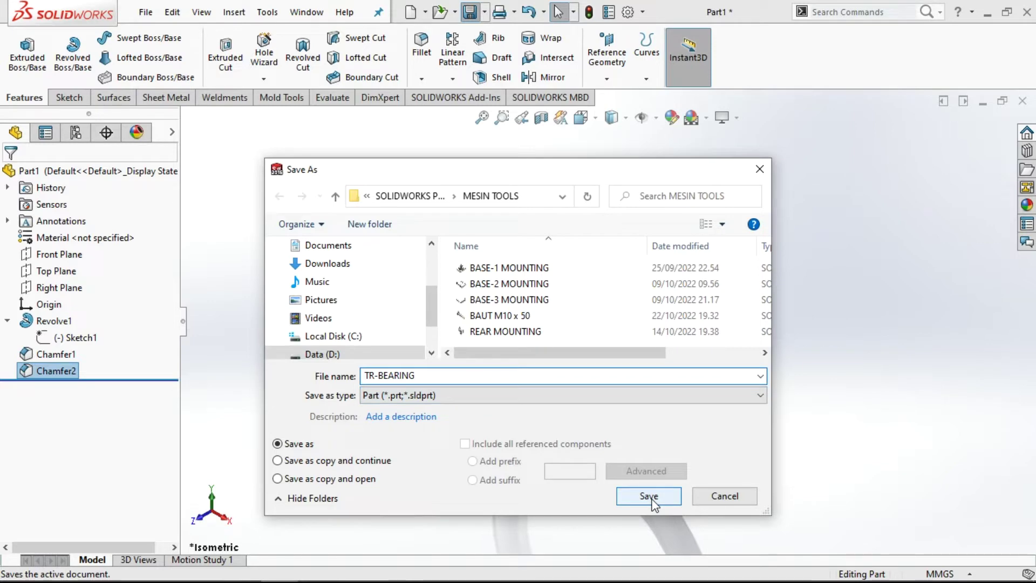
click(652, 500)
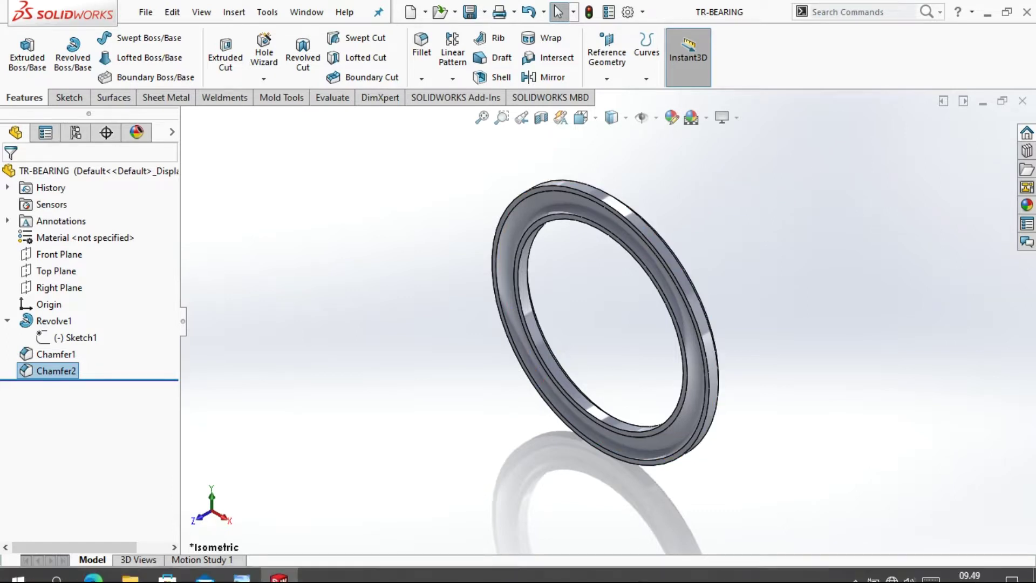
mouse_move(842, 389)
middle_down()
mouse_move(750, 429)
mouse_move(731, 359)
mouse_move(782, 287)
mouse_move(828, 303)
mouse_move(849, 410)
mouse_move(867, 396)
middle_up()
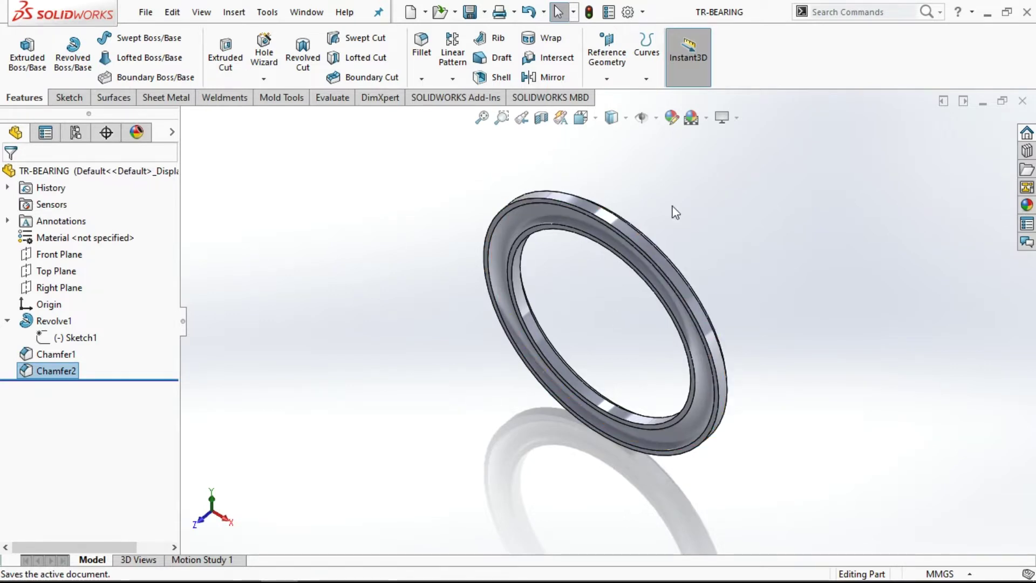
mouse_move(791, 248)
middle_down()
mouse_move(759, 259)
mouse_move(706, 219)
mouse_move(734, 202)
mouse_move(761, 219)
mouse_move(687, 167)
middle_up()
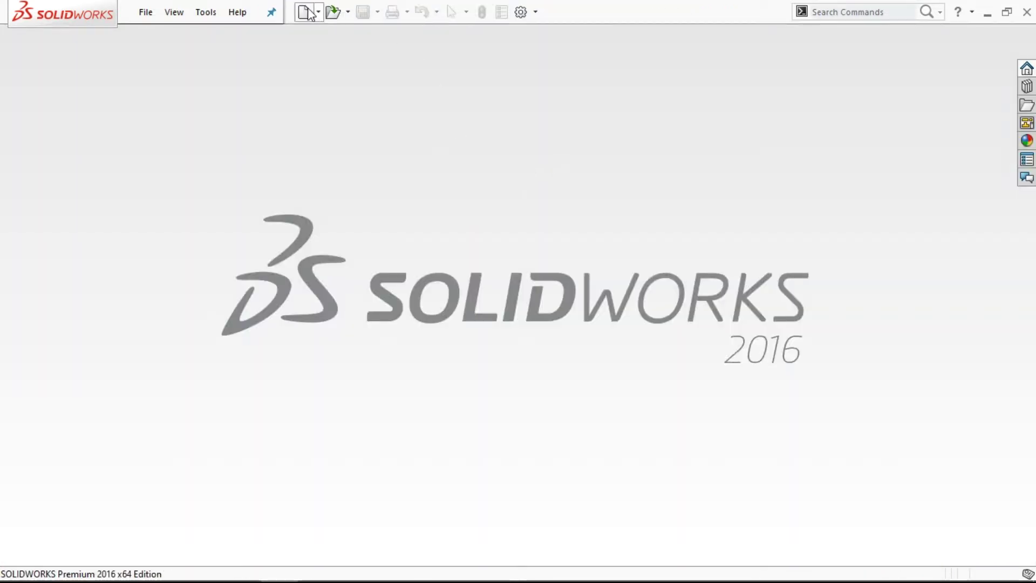
Step: Create a new part document from the Part template
click(305, 12)
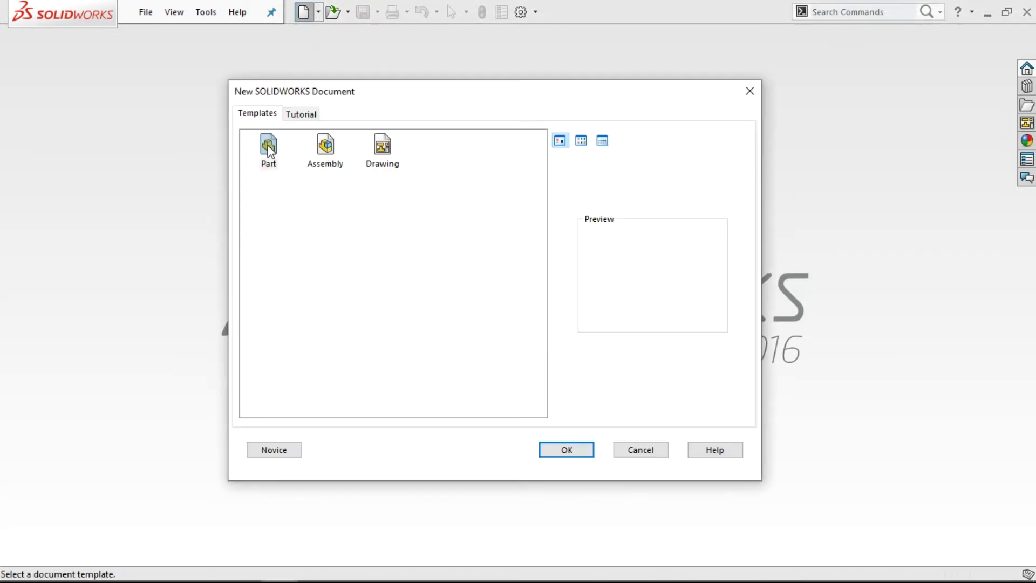
click(269, 147)
click(578, 449)
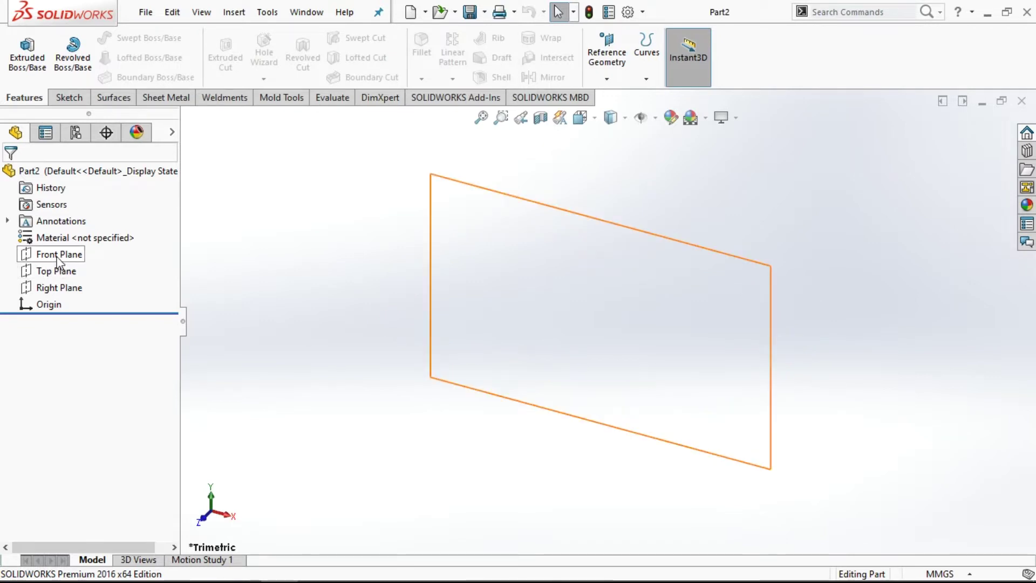
Step: Start a new sketch on the Top Plane
click(60, 274)
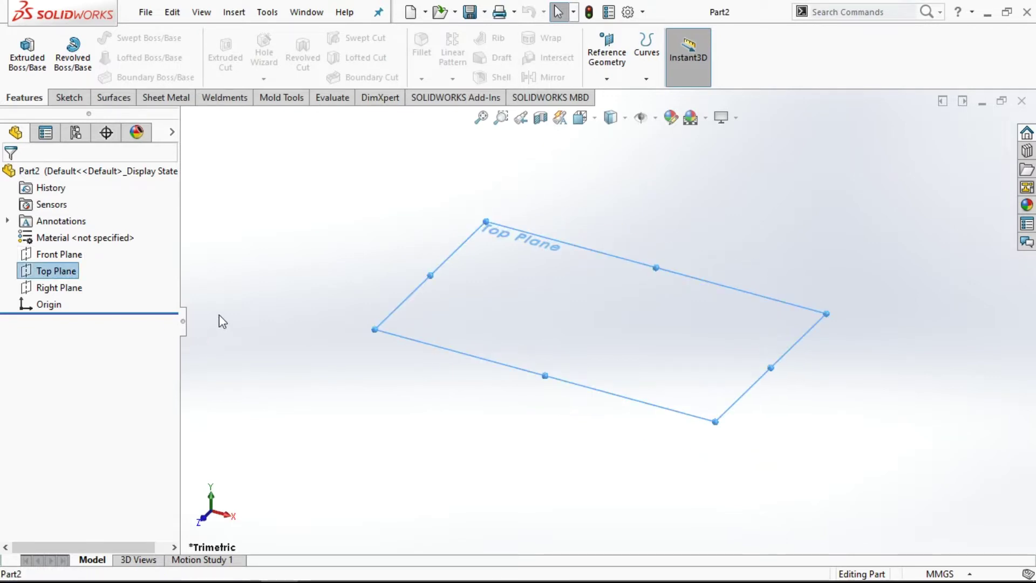
right_click(63, 274)
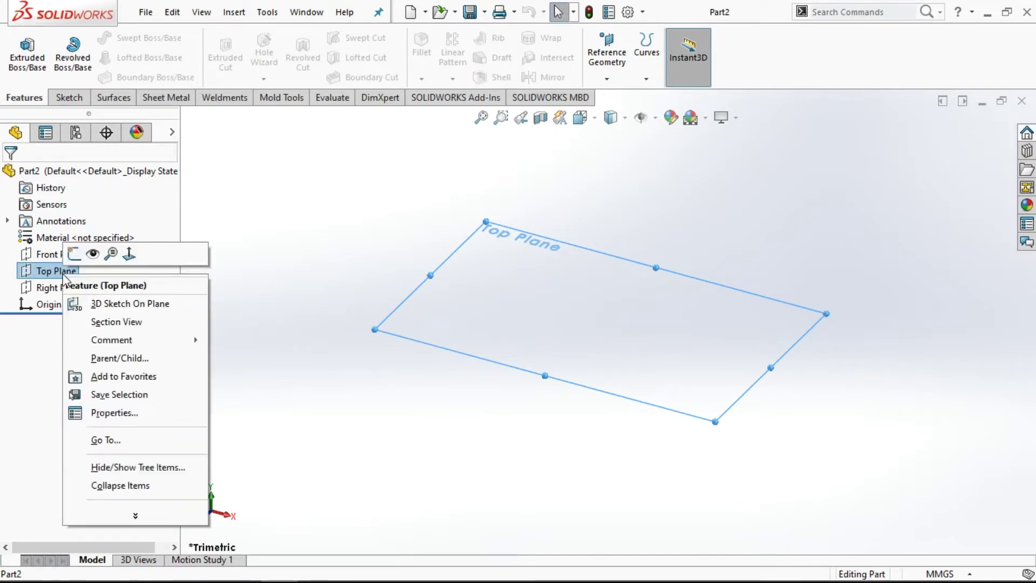
click(75, 255)
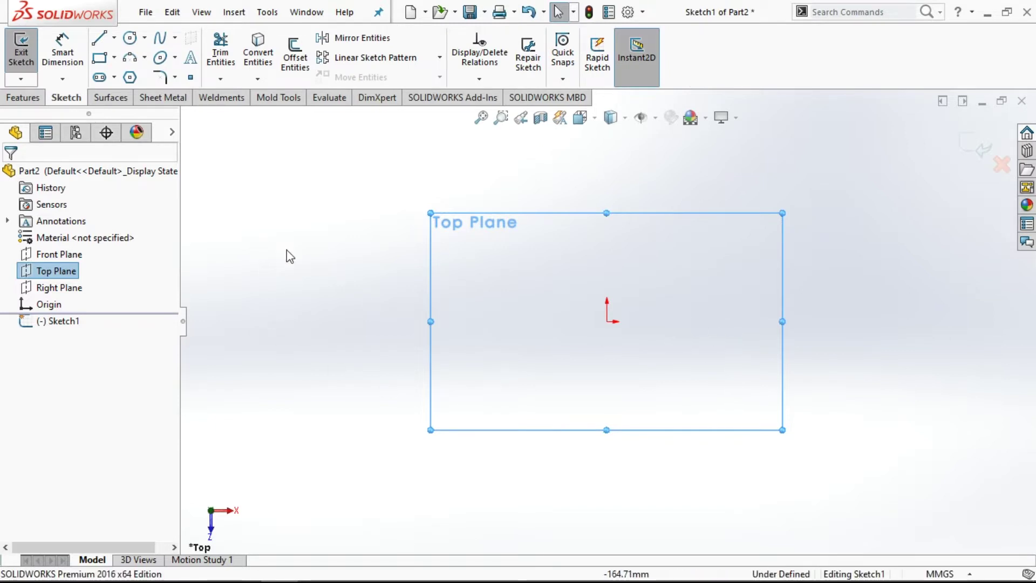
Step: Draw a horizontal centerline across the origin
click(99, 38)
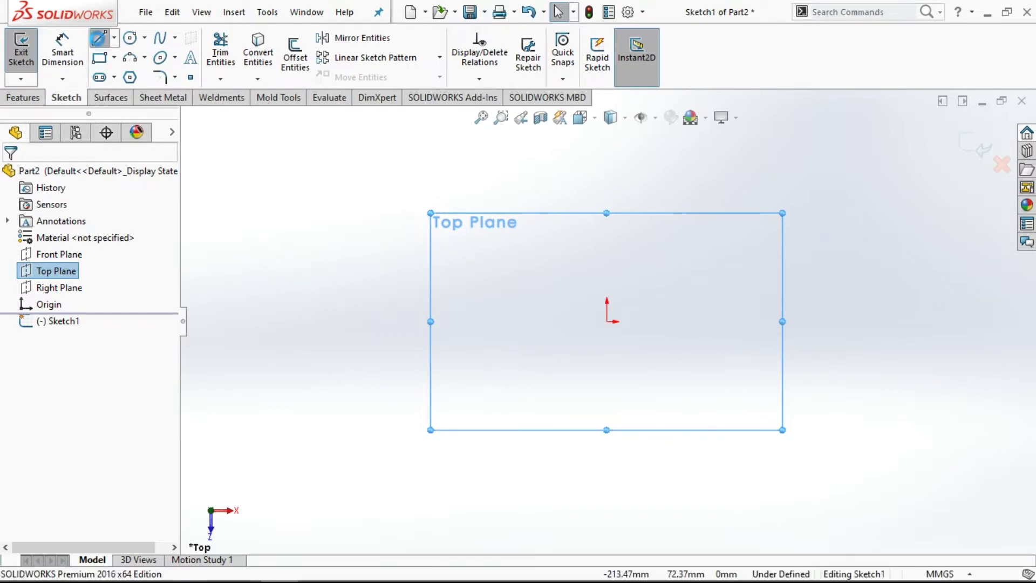
click(537, 304)
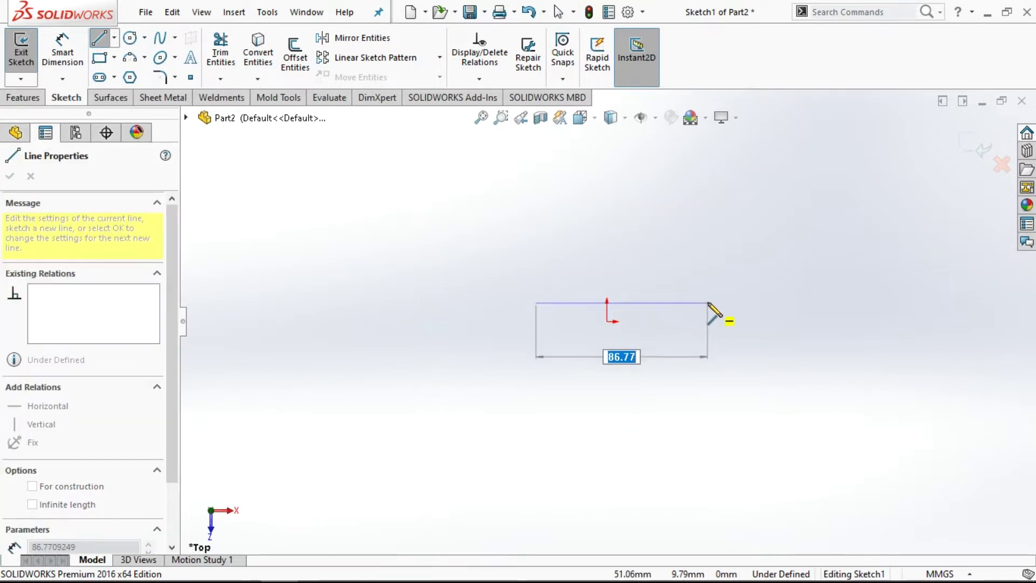
click(708, 303)
right_click(708, 303)
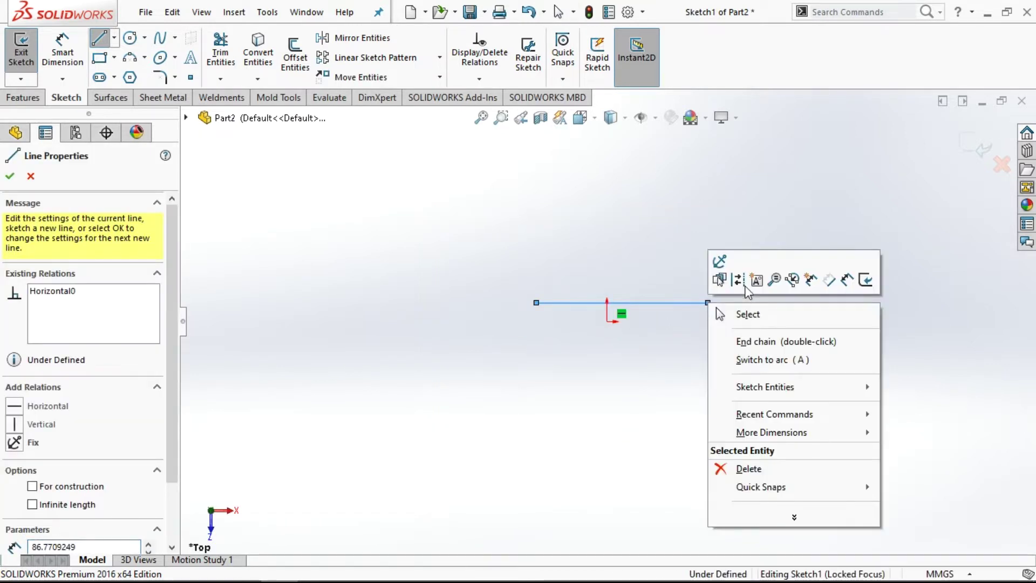
click(747, 314)
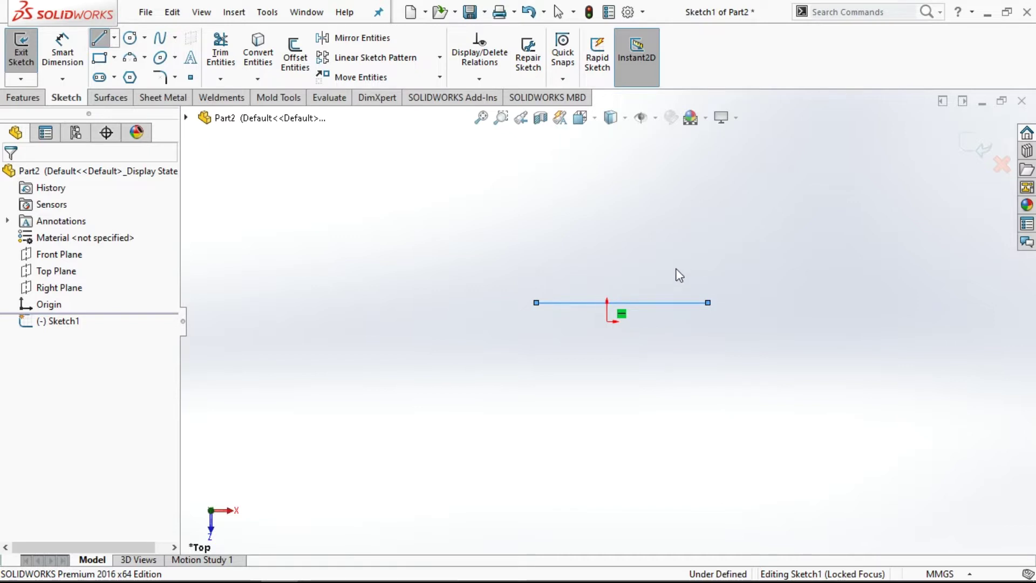
Step: Make the centerline midpoint coincident with the origin, fully defining the sketch
scroll(672, 270, down, 2)
scroll(671, 282, down, 2)
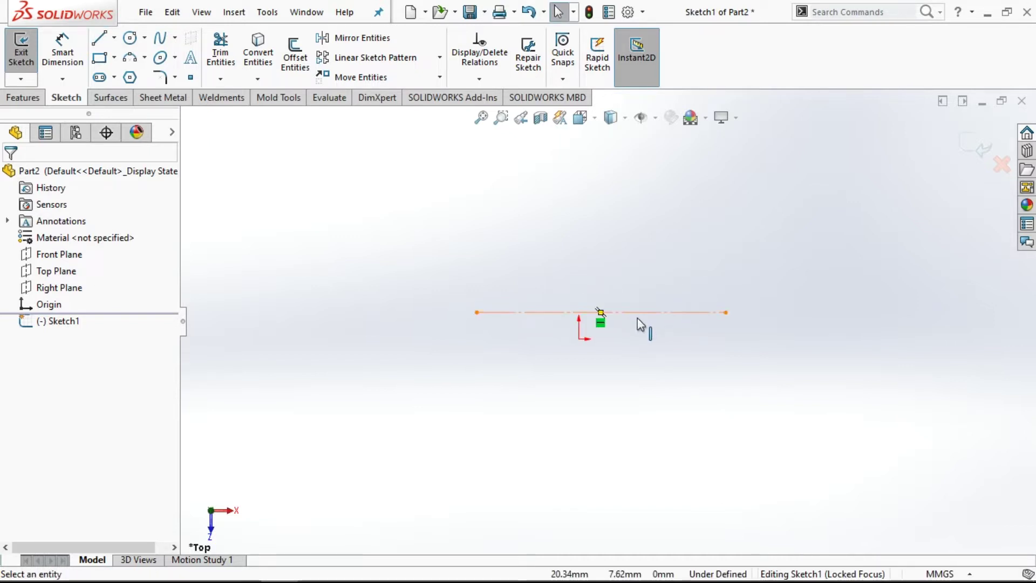
click(601, 313)
ctrl+click(579, 338)
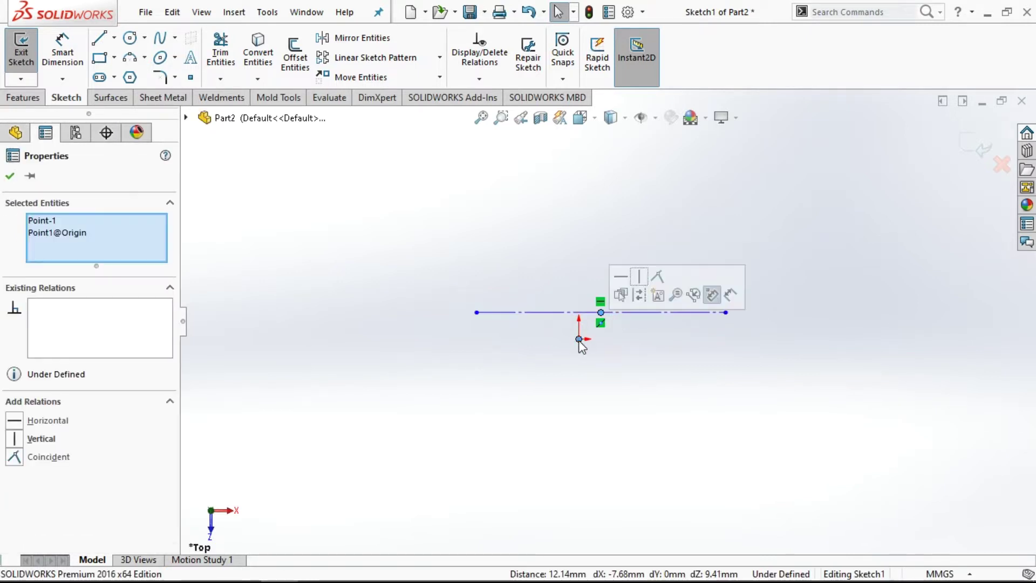
click(658, 277)
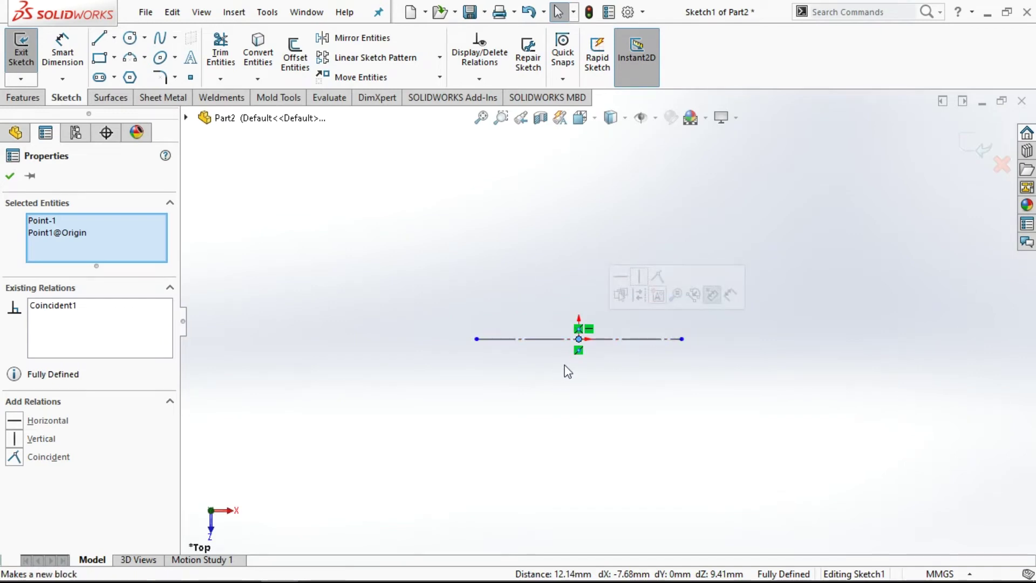
scroll(568, 372, down, 1)
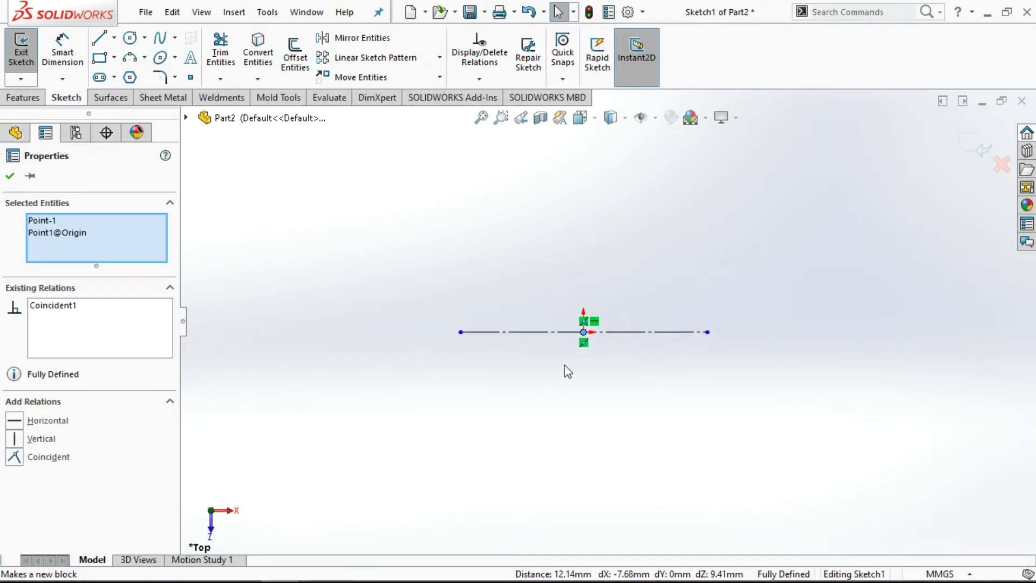
scroll(564, 366, down, 1)
click(9, 176)
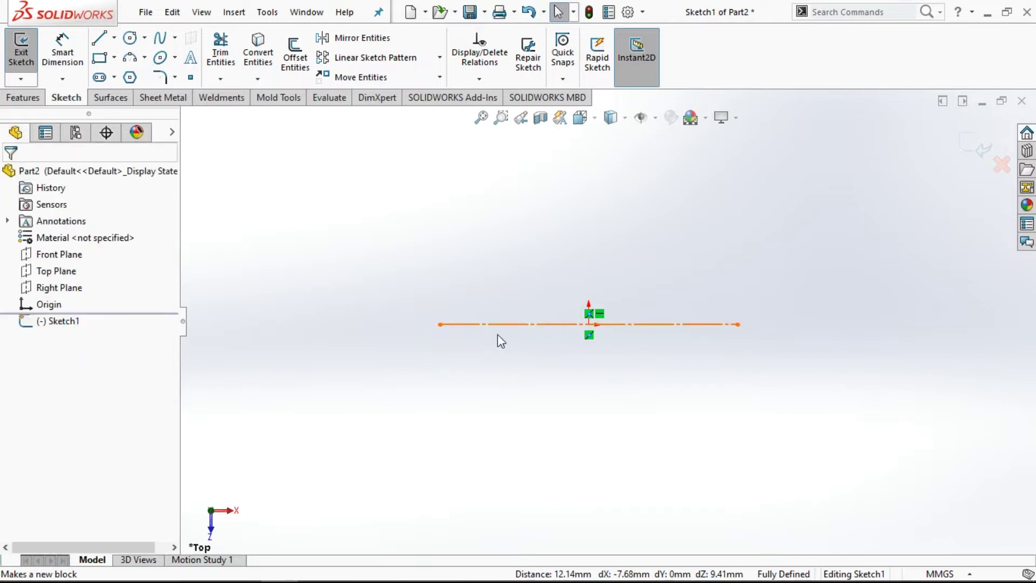
scroll(497, 336, down, 1)
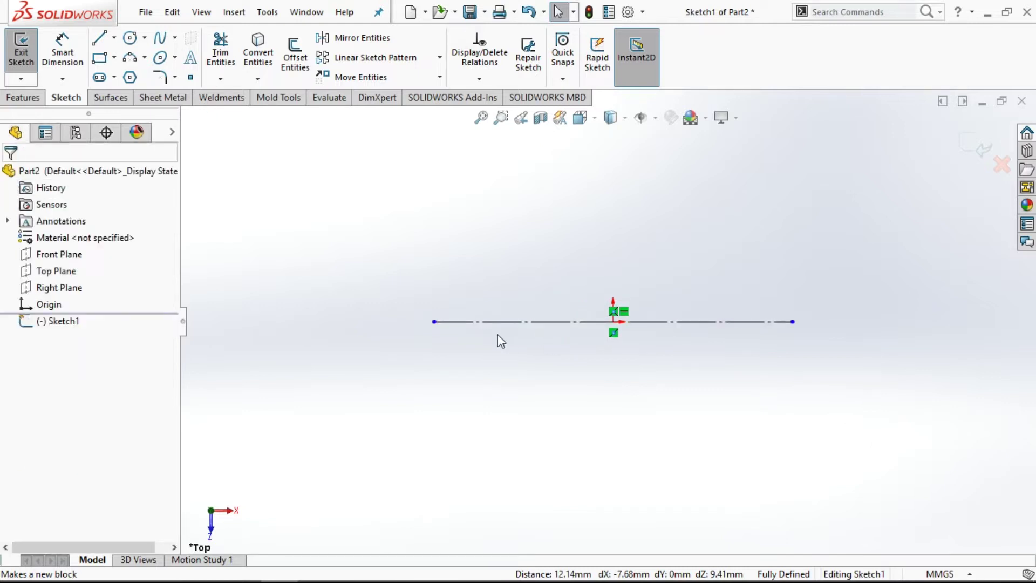
click(688, 321)
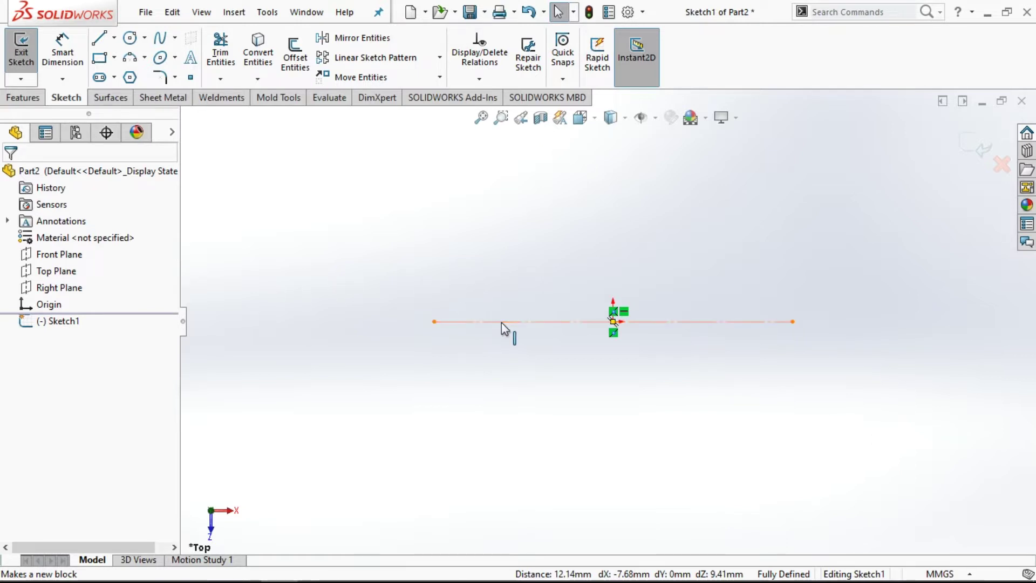
click(283, 249)
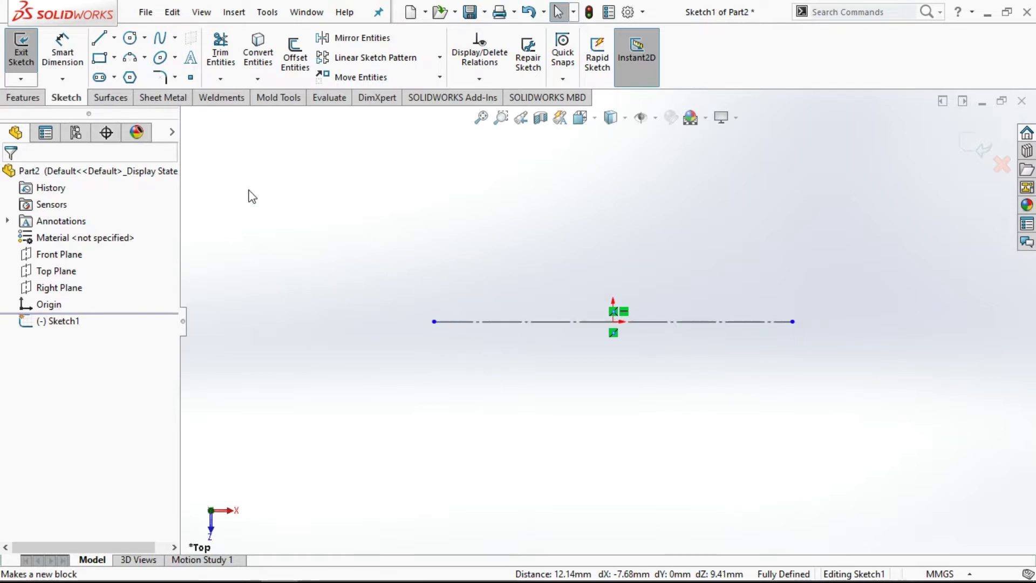
Step: Draw a center rectangle centered on the centerline left of the origin
click(115, 57)
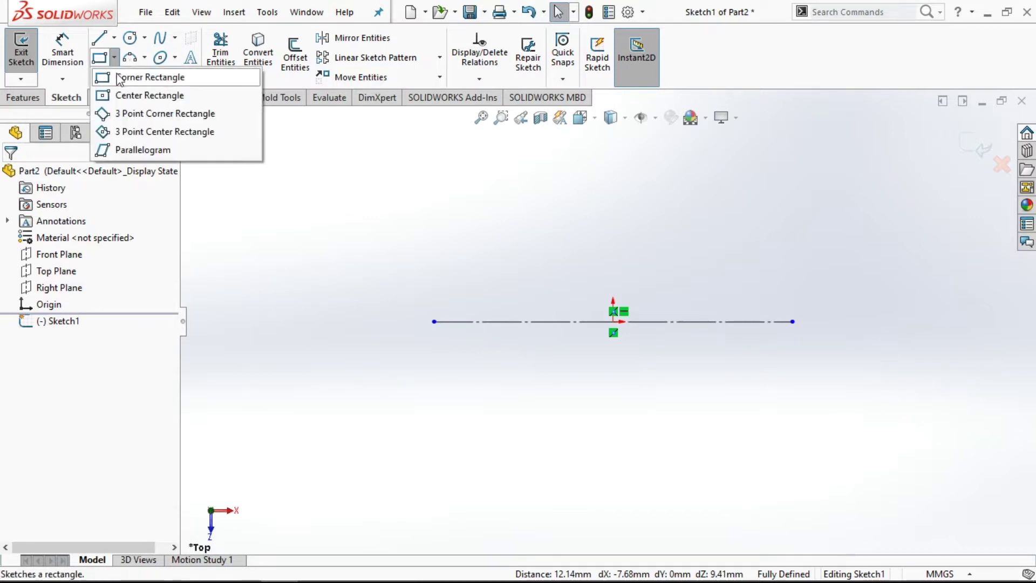
click(106, 100)
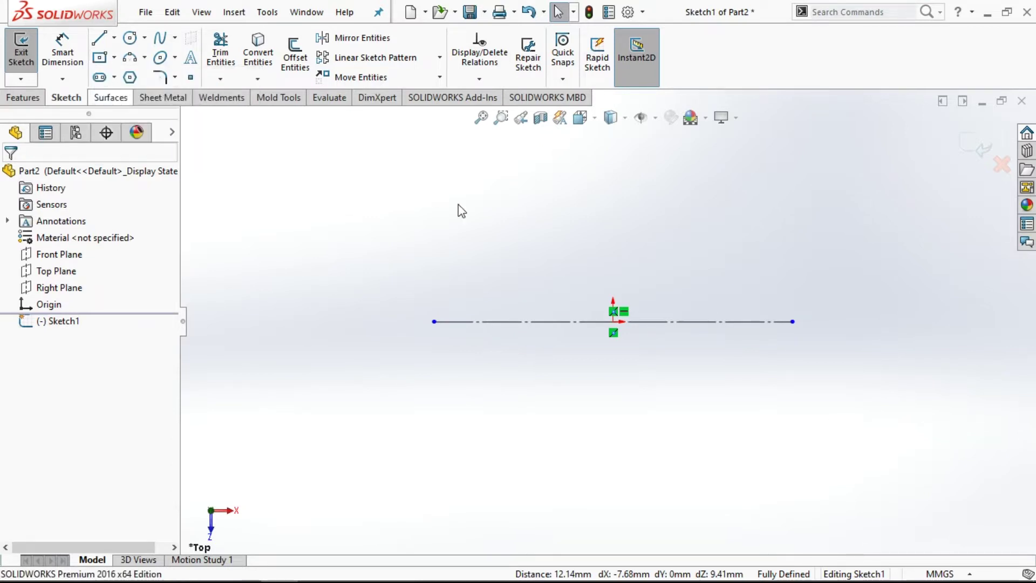
click(490, 322)
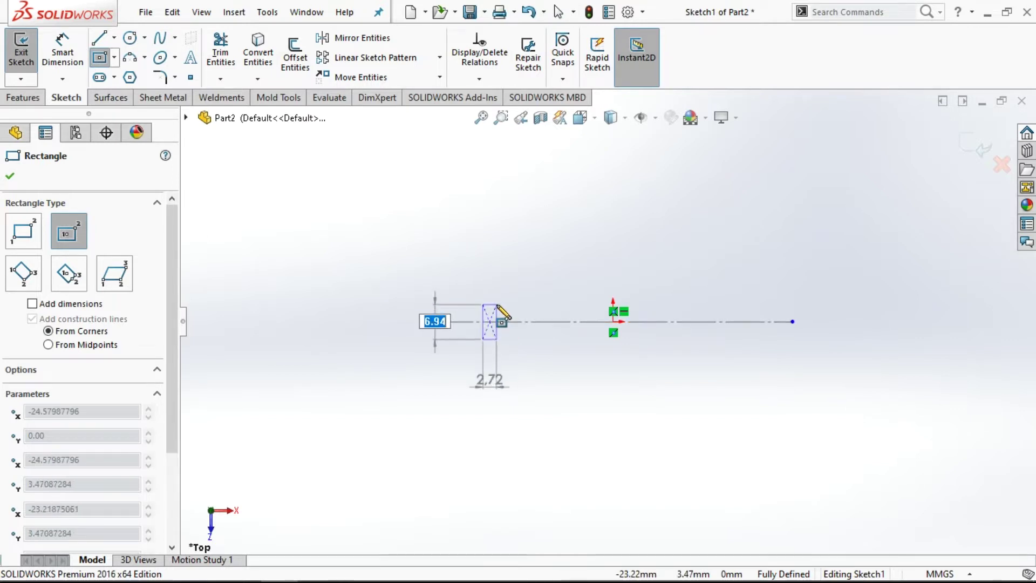
click(529, 306)
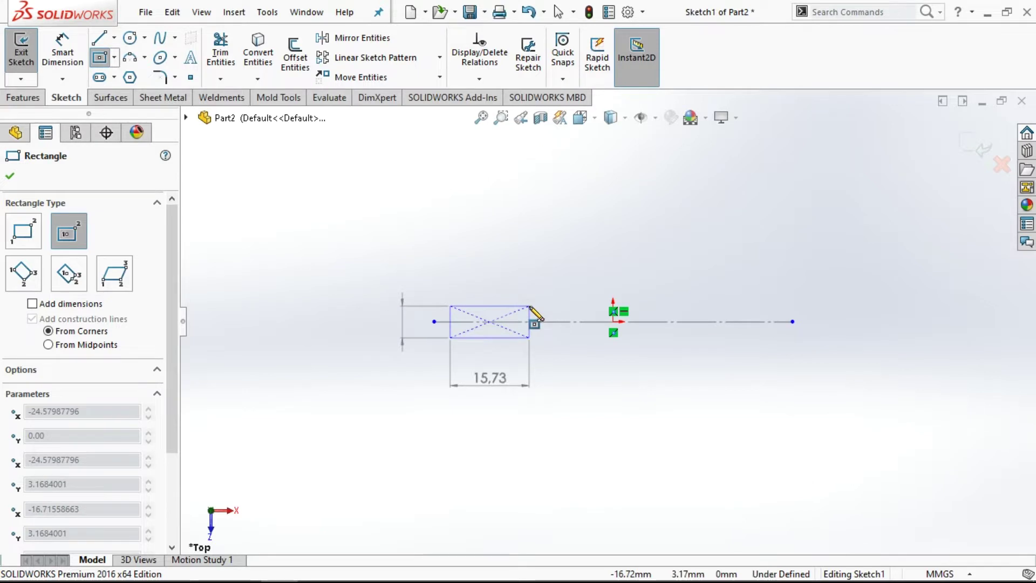
right_click(566, 290)
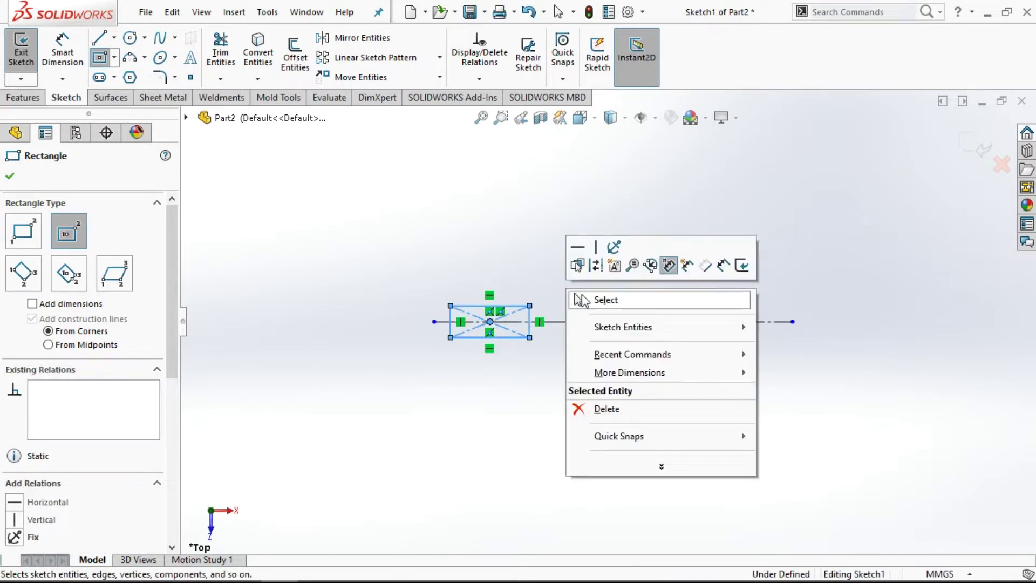
click(578, 300)
scroll(564, 347, down, 1)
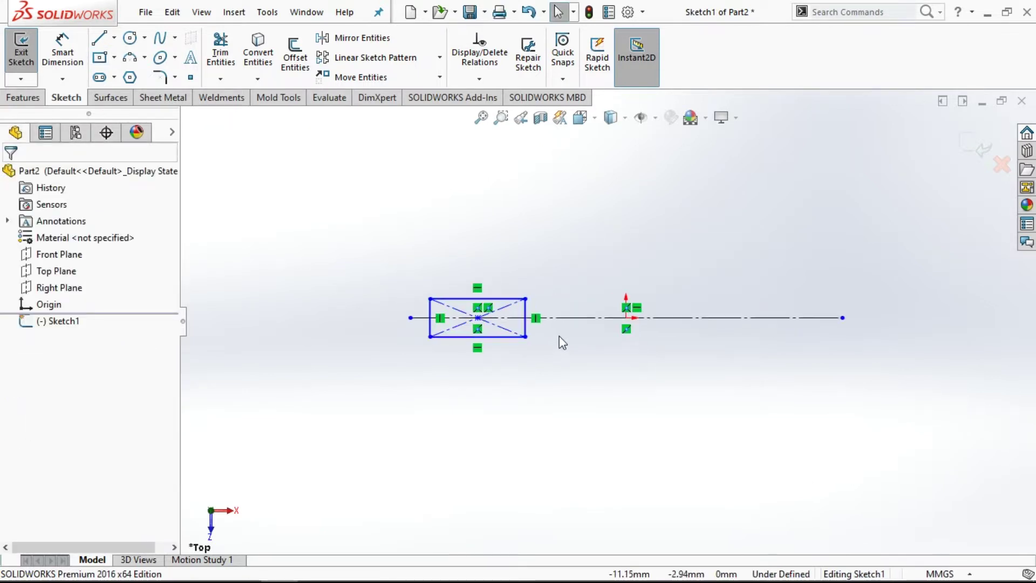
scroll(559, 337, down, 1)
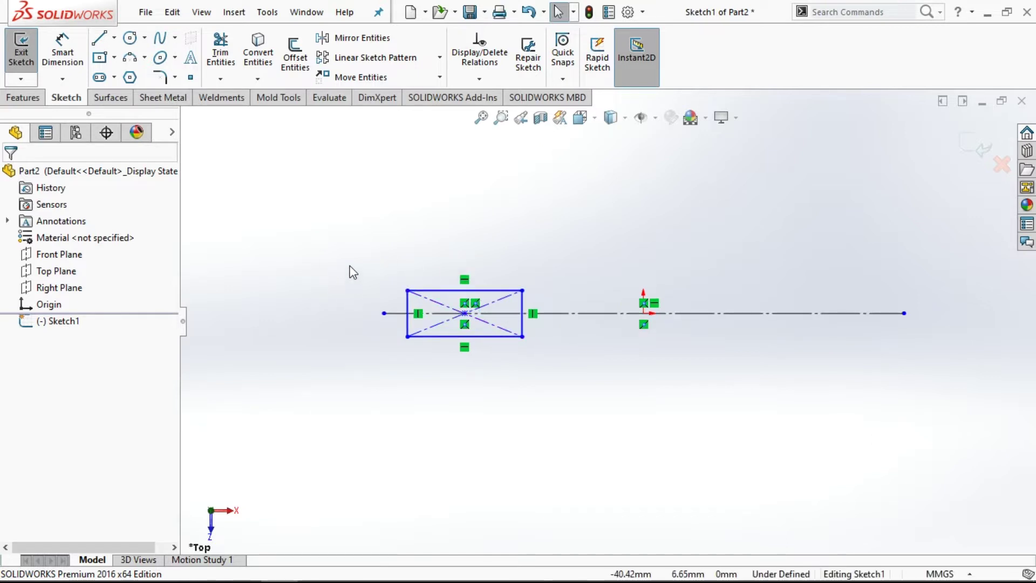
click(61, 42)
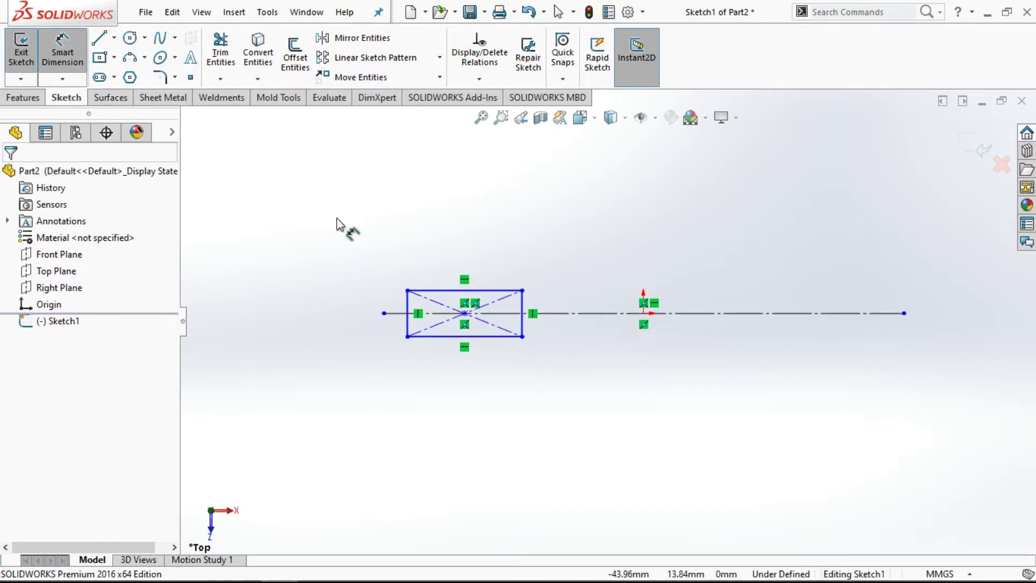
Step: Dimension the rectangle's height between its top and bottom edges as 6 mm
click(424, 291)
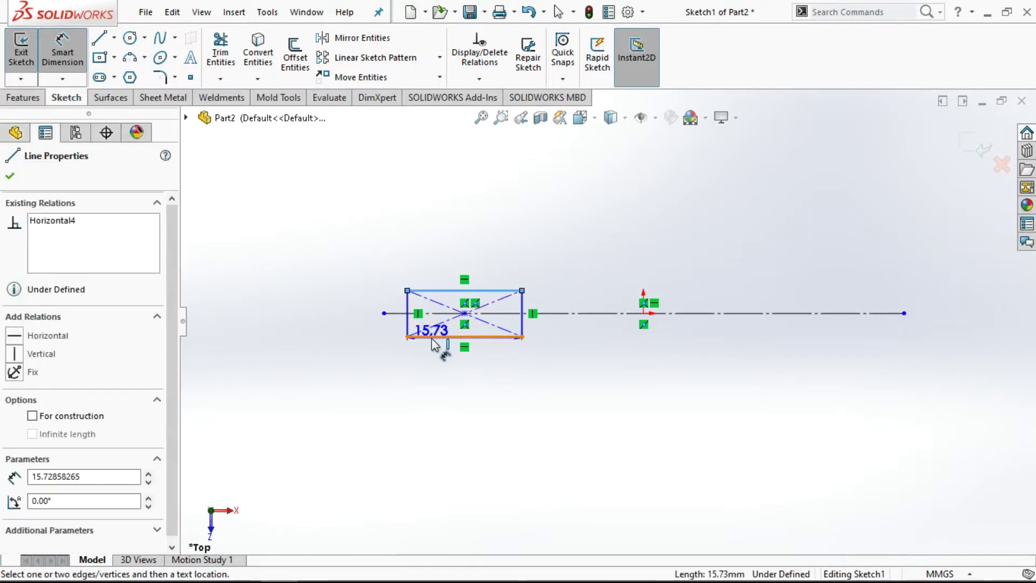
click(432, 337)
click(375, 325)
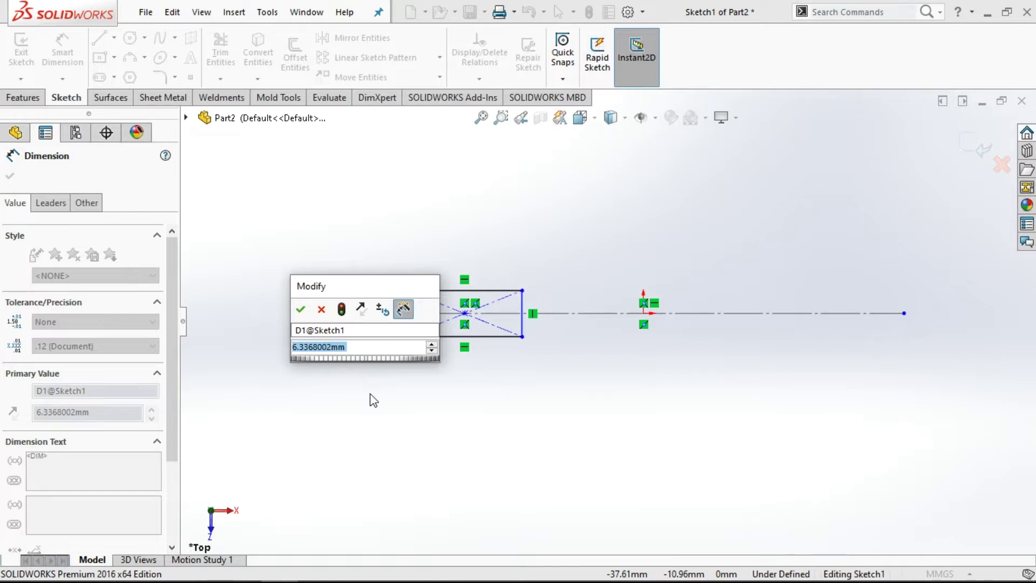
text(6)
click(345, 370)
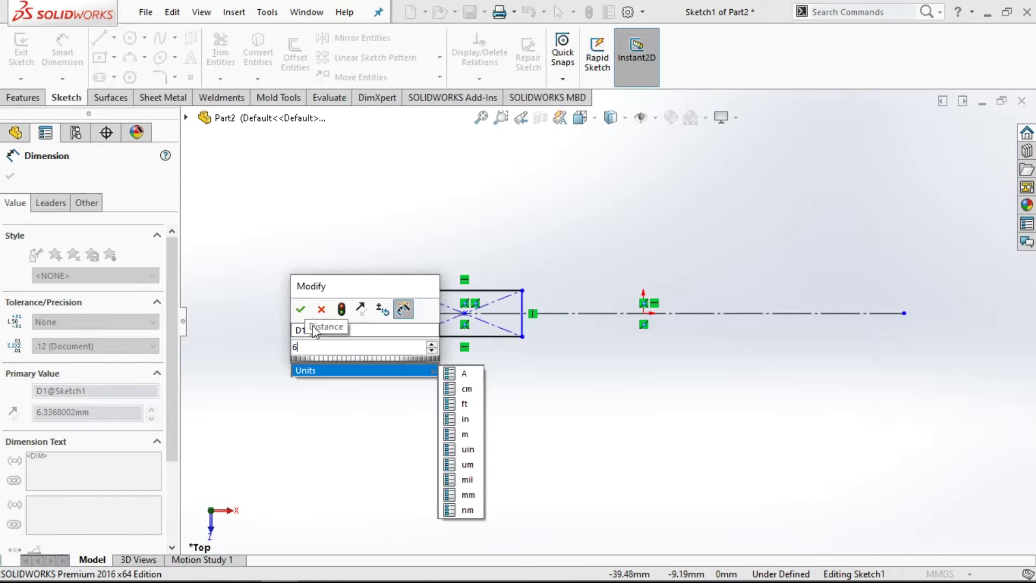
click(300, 309)
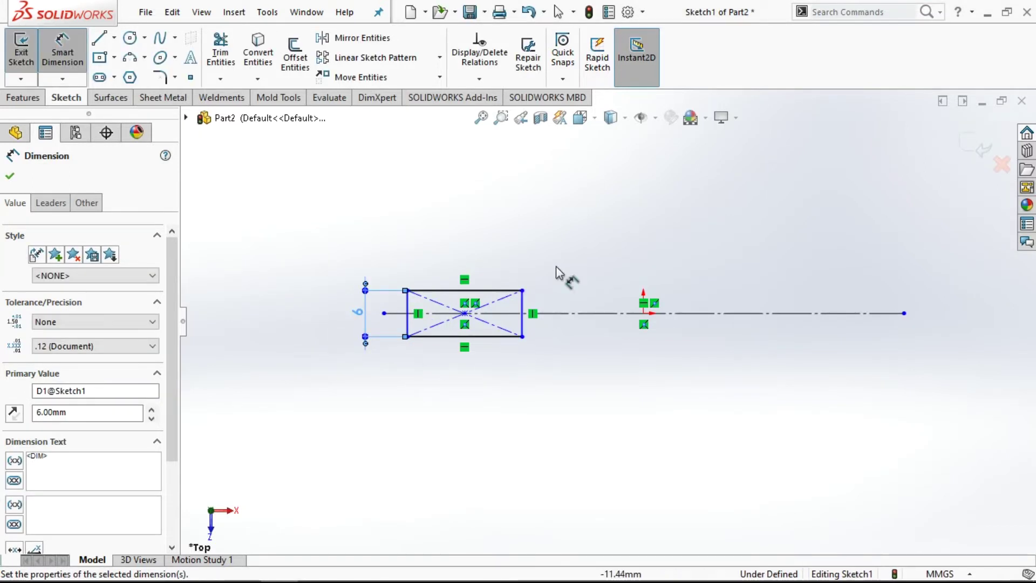
scroll(635, 257, down, 1)
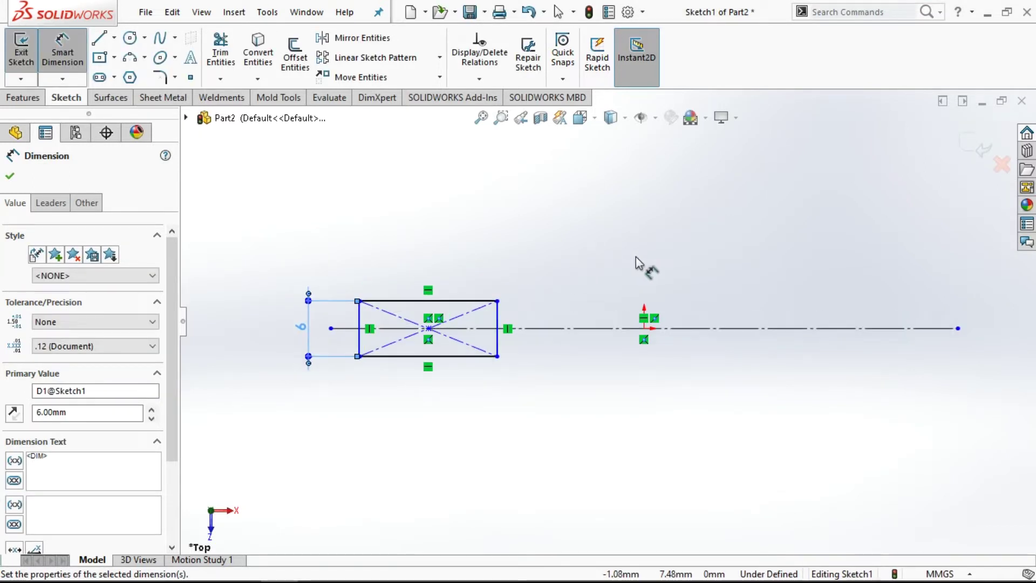
right_click(234, 191)
click(273, 233)
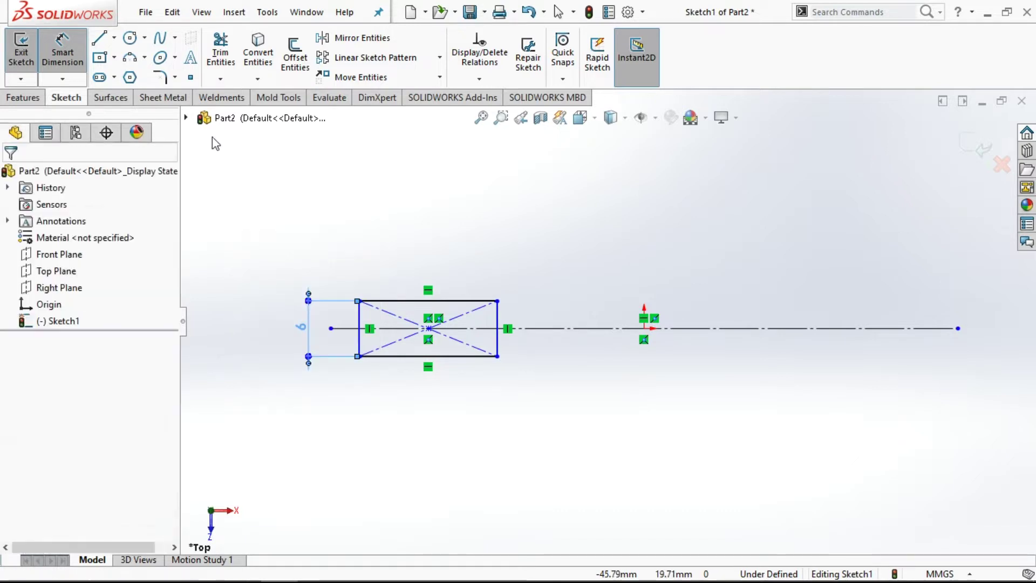
click(99, 38)
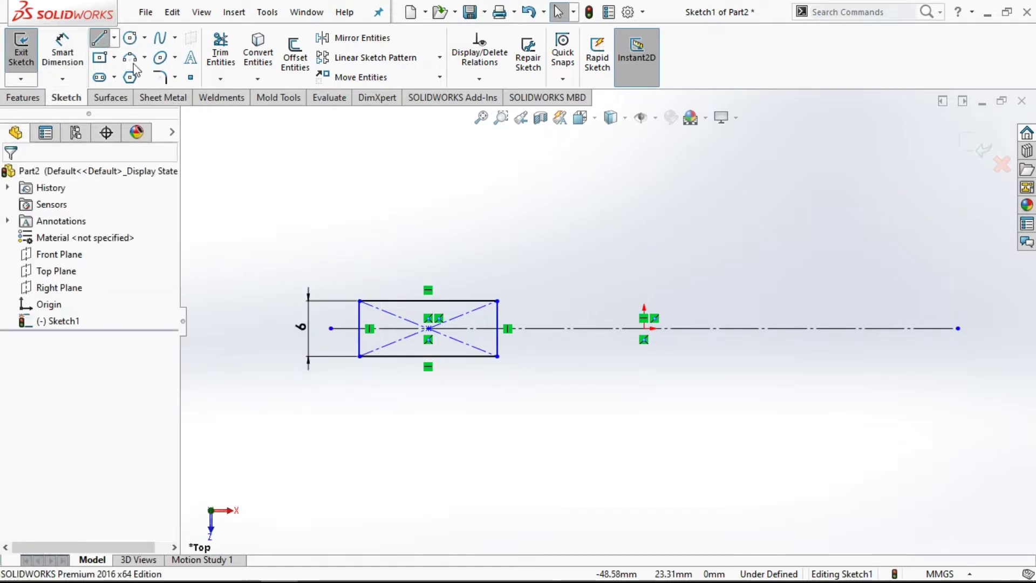
Step: Draw a vertical construction line upward from the origin
click(644, 328)
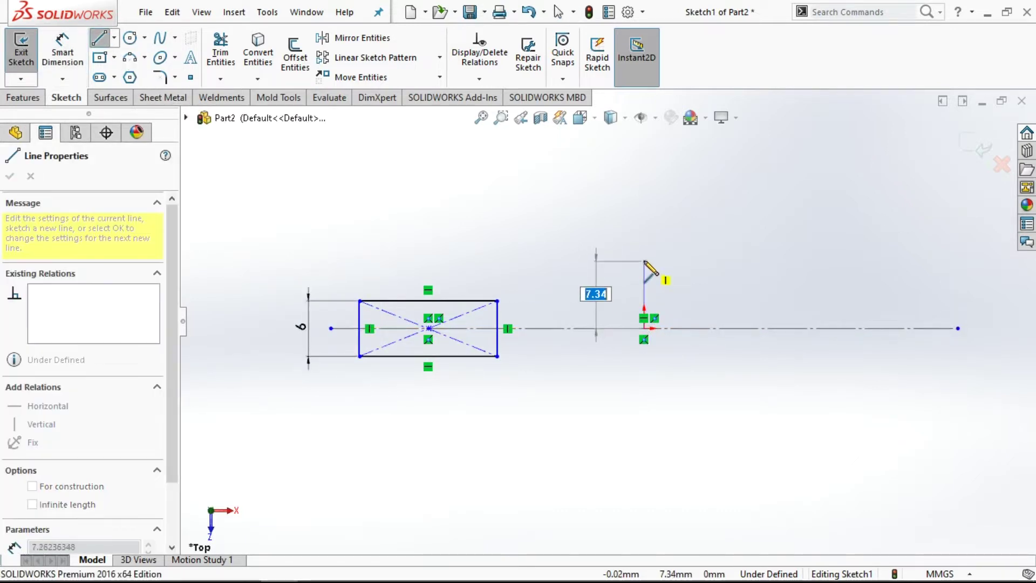
click(643, 260)
right_click(644, 260)
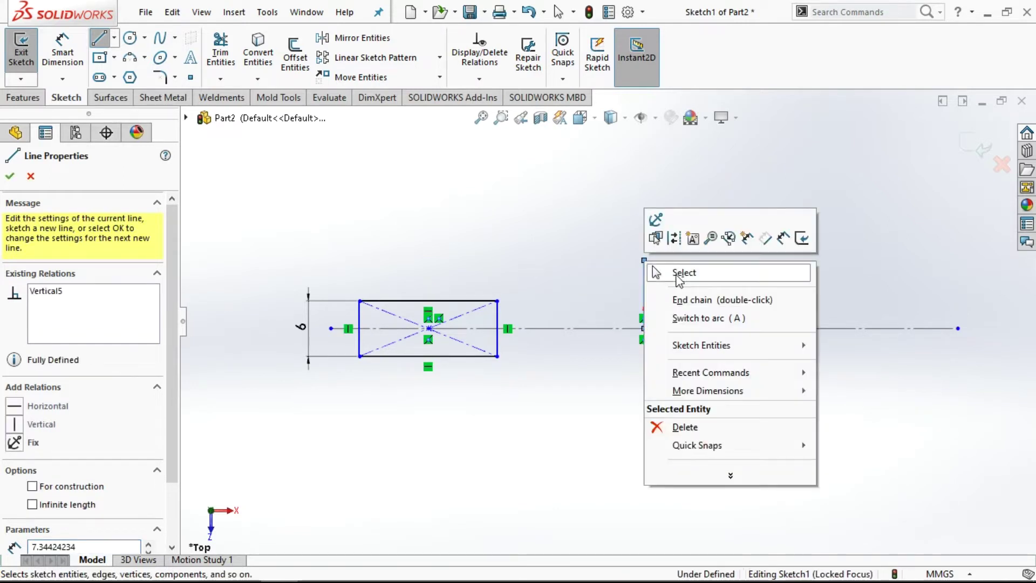
click(653, 266)
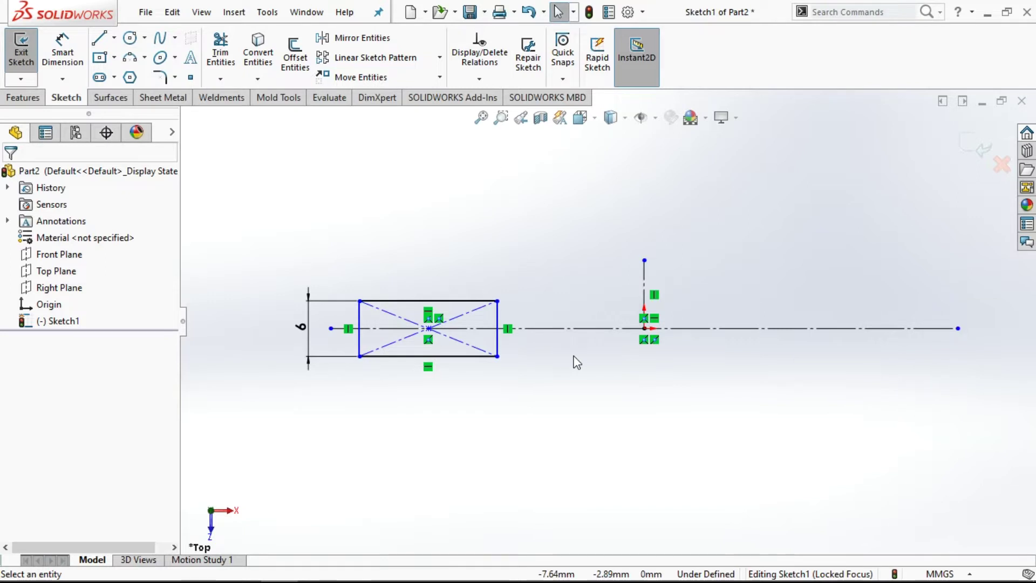
Step: Dimension the rectangle's left edge 104 mm from the vertical line
click(59, 49)
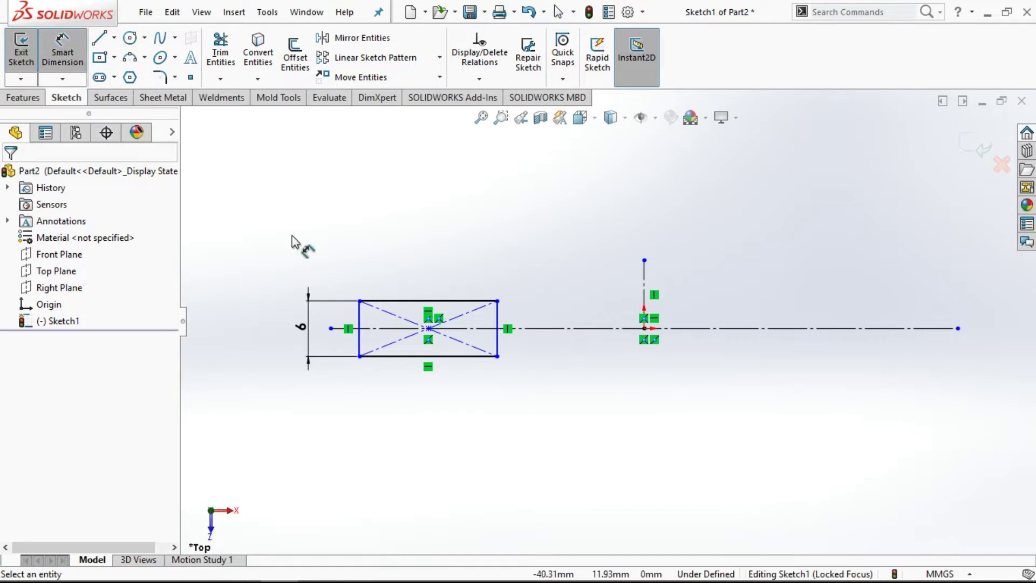
click(360, 326)
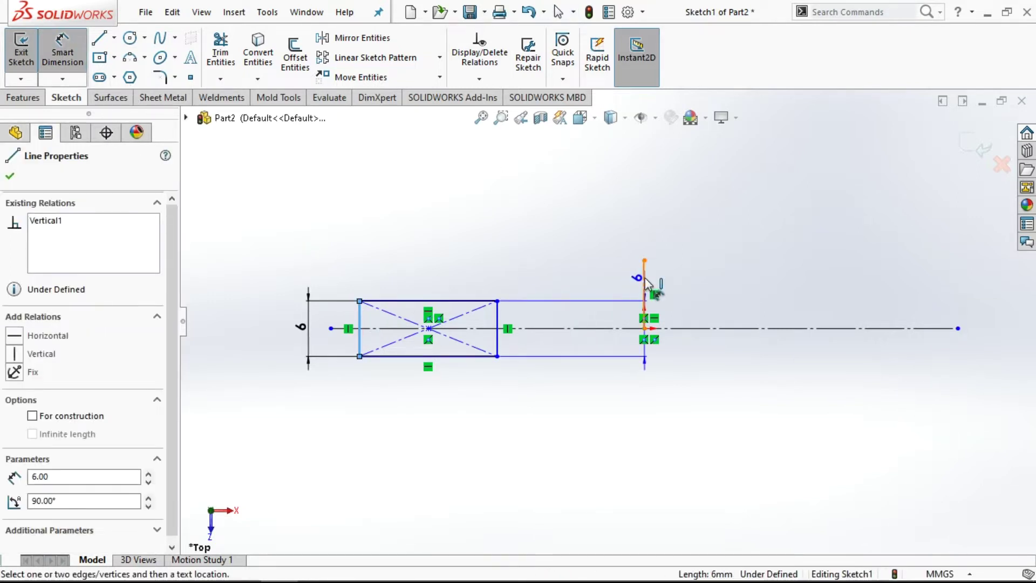
click(645, 282)
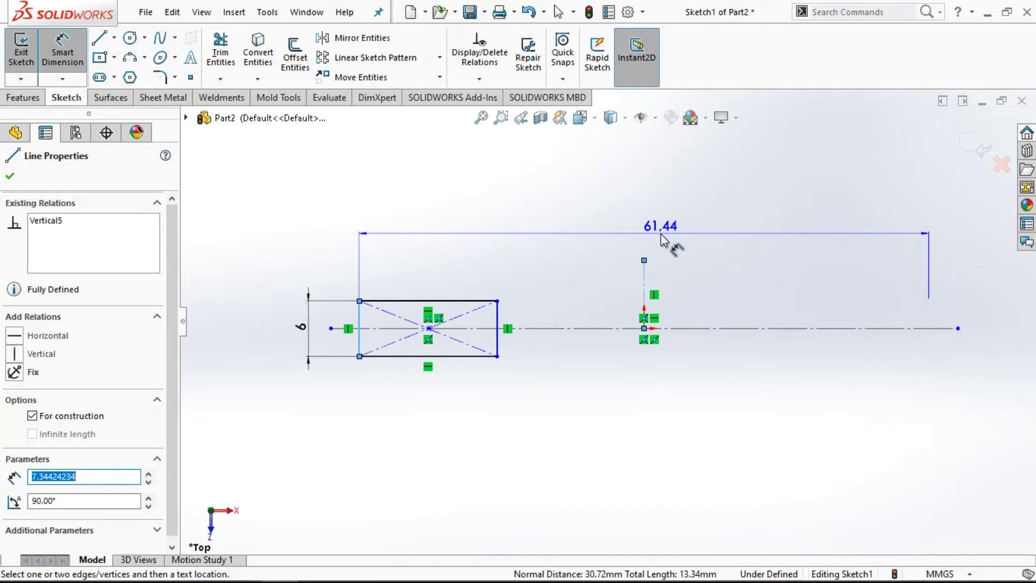
click(660, 234)
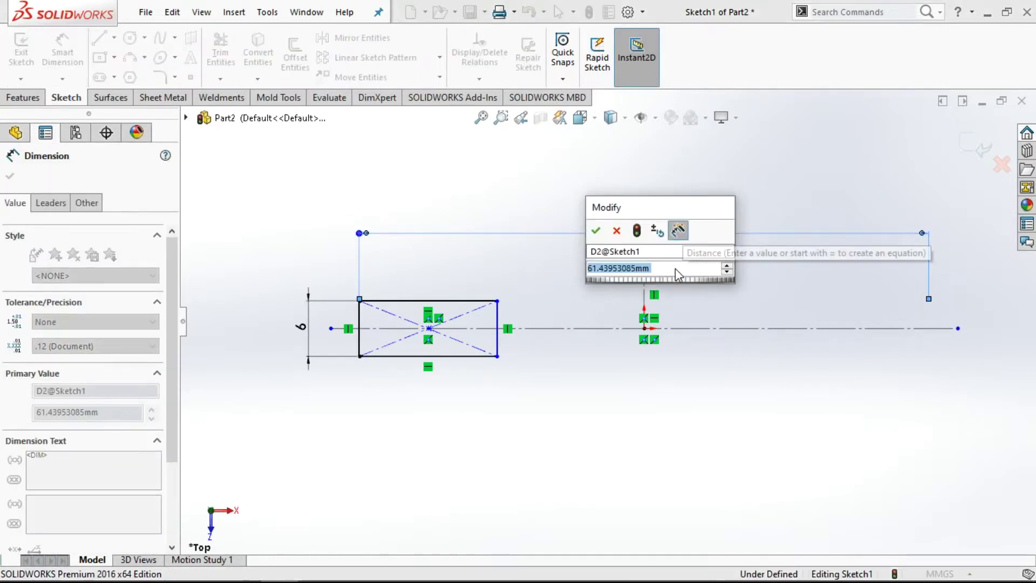
text(104)
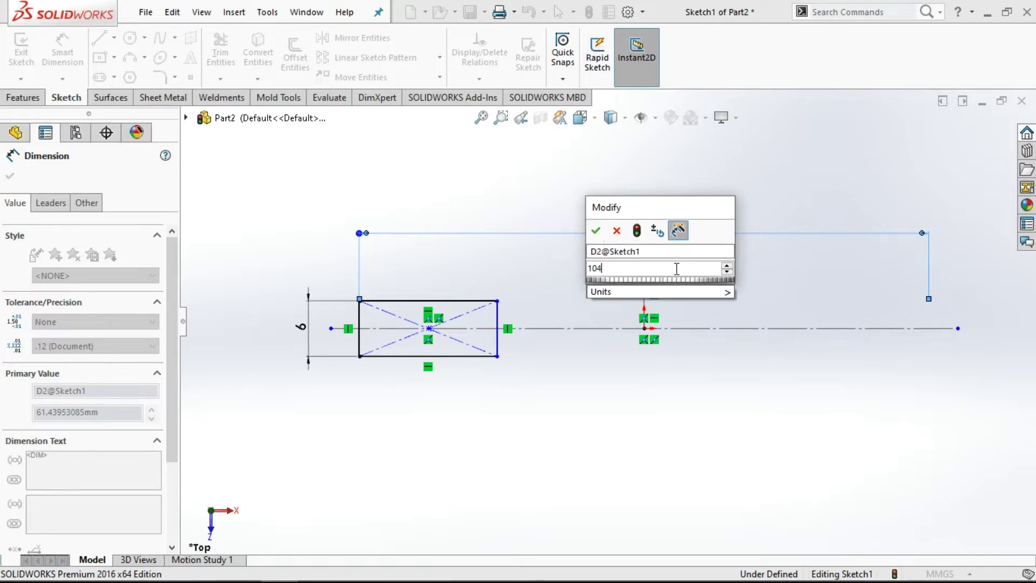
key(Return)
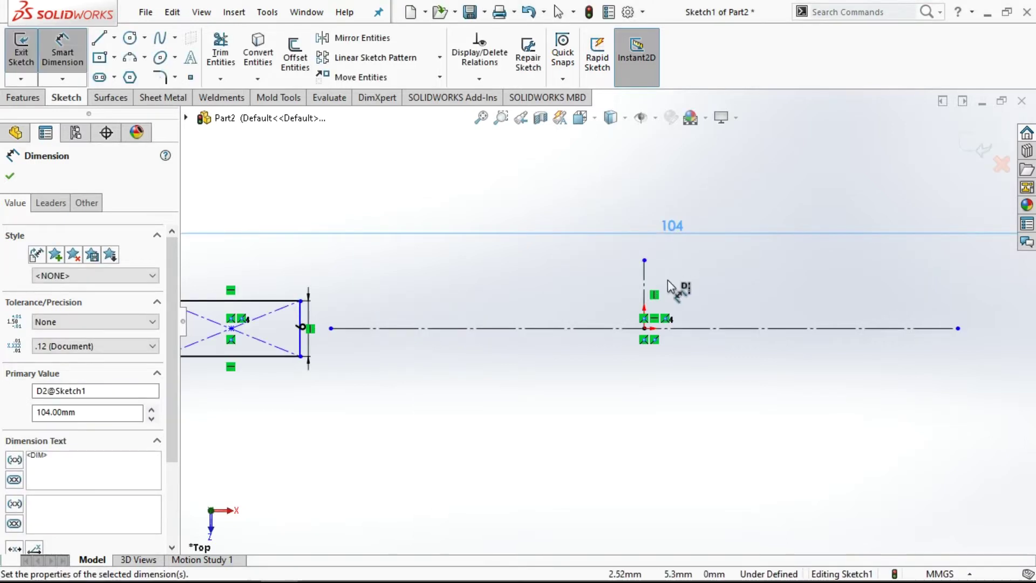
Step: Zoom to fit the sketch and cancel a stray dimension on the right edge
key(f)
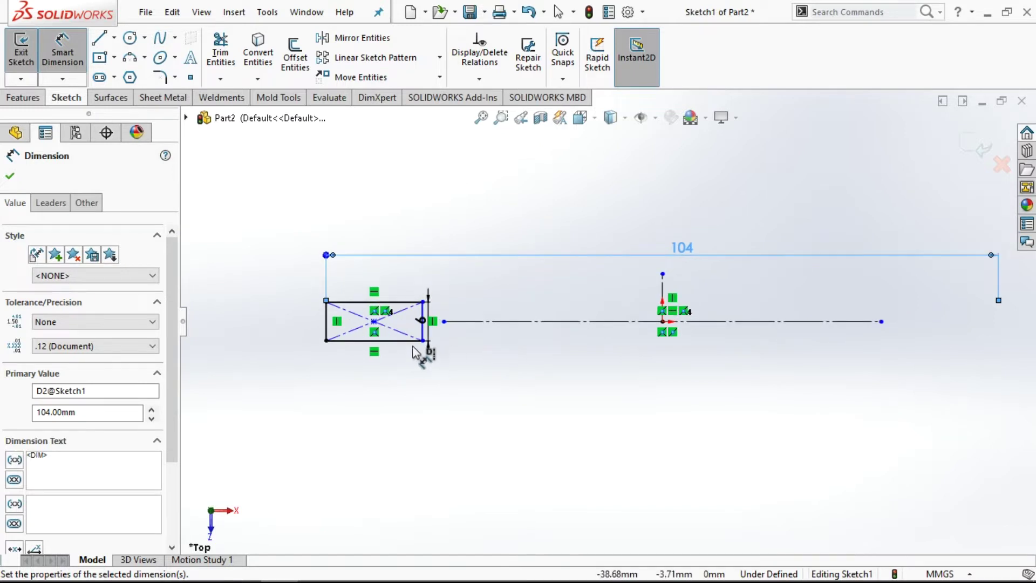
click(421, 335)
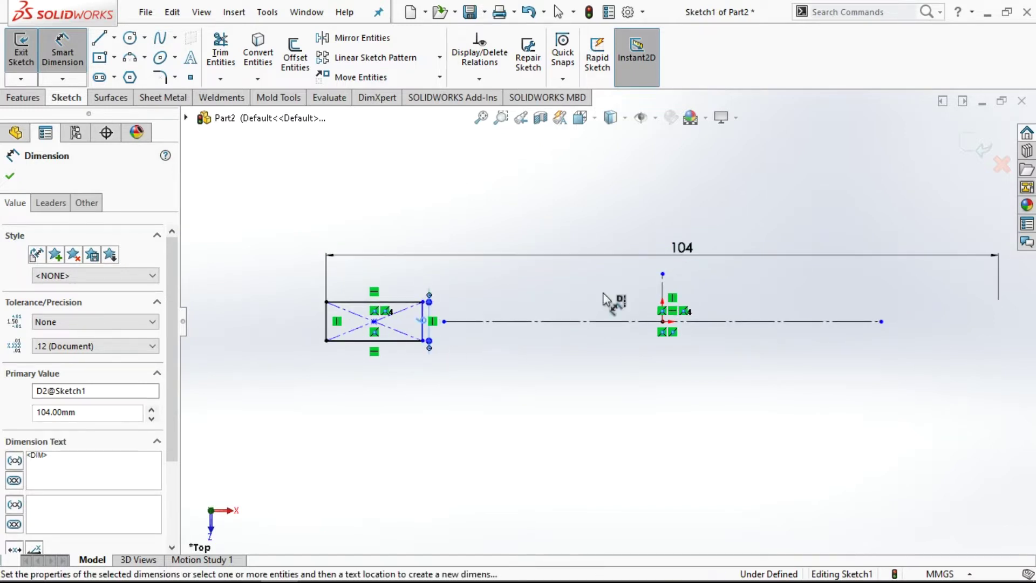
click(664, 299)
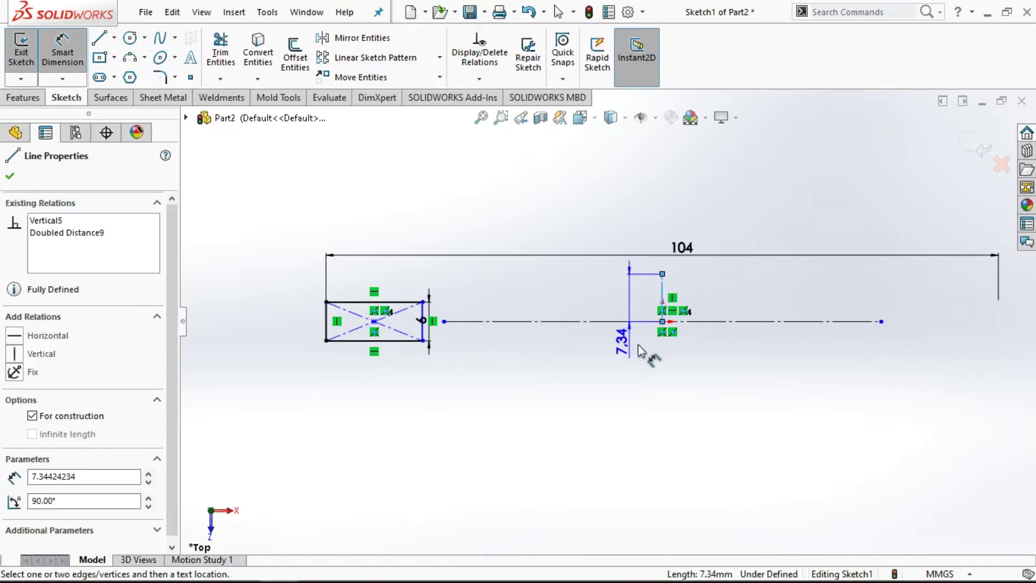
key(Escape)
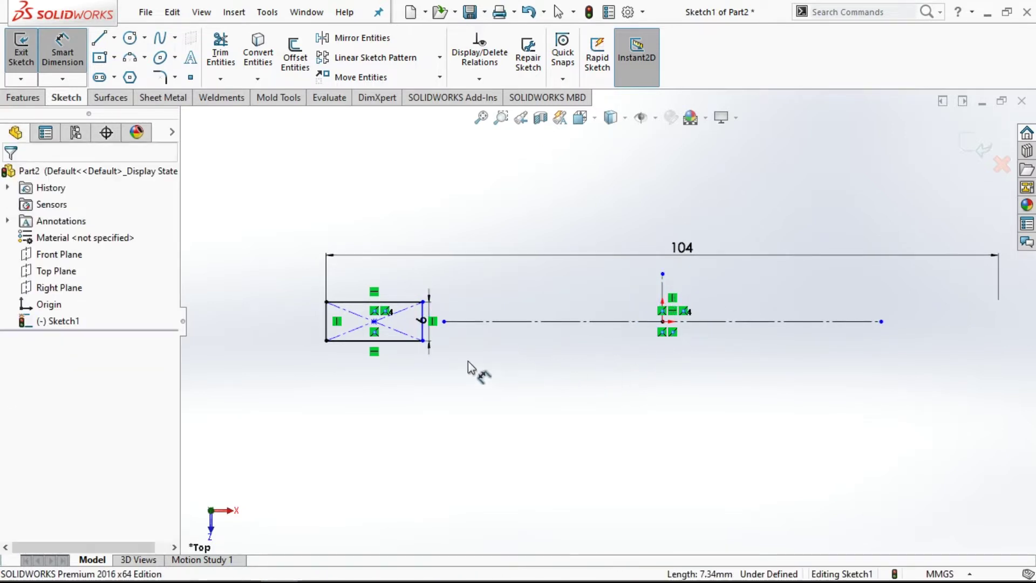
scroll(454, 357, down, 3)
Step: Dimension the rectangle's right edge 81 mm across the vertical construction line
drag(422, 298, 771, 277)
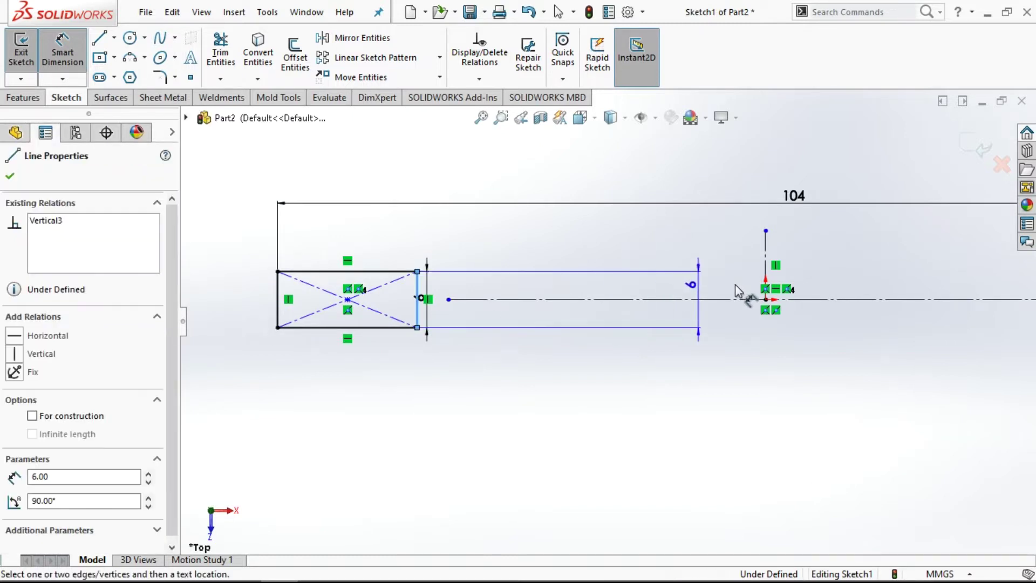
click(767, 276)
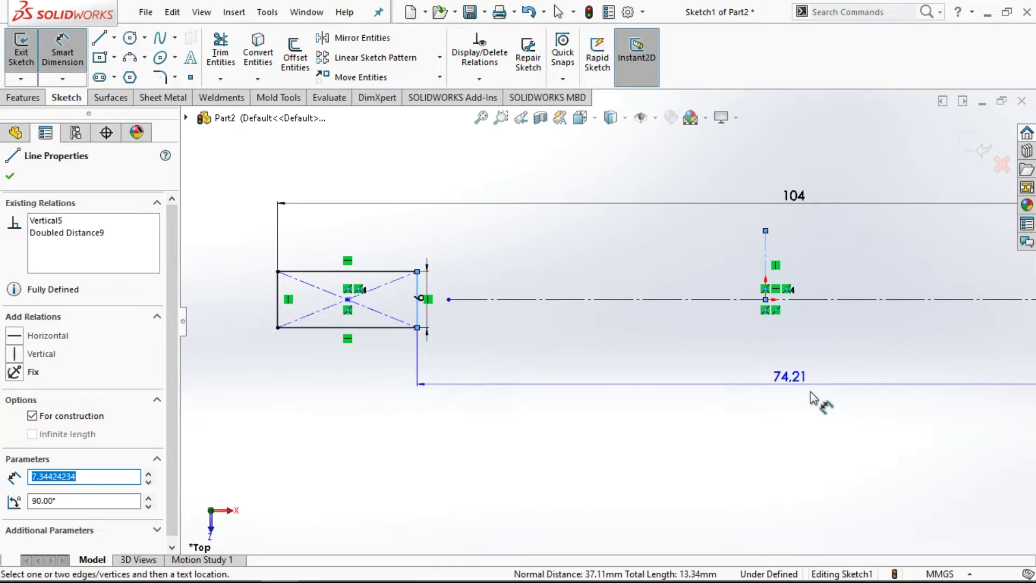
click(813, 391)
text(81)
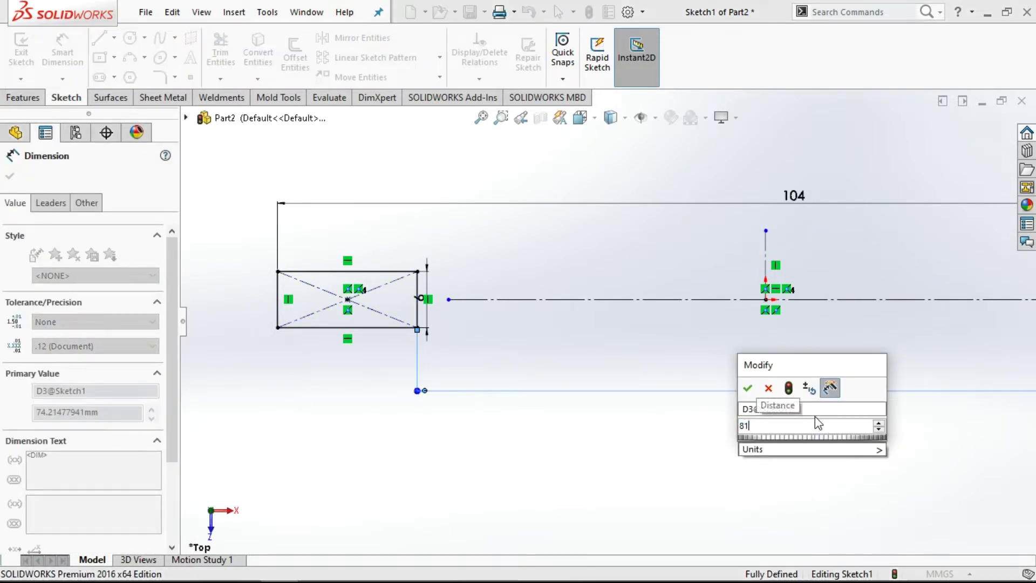
key(Return)
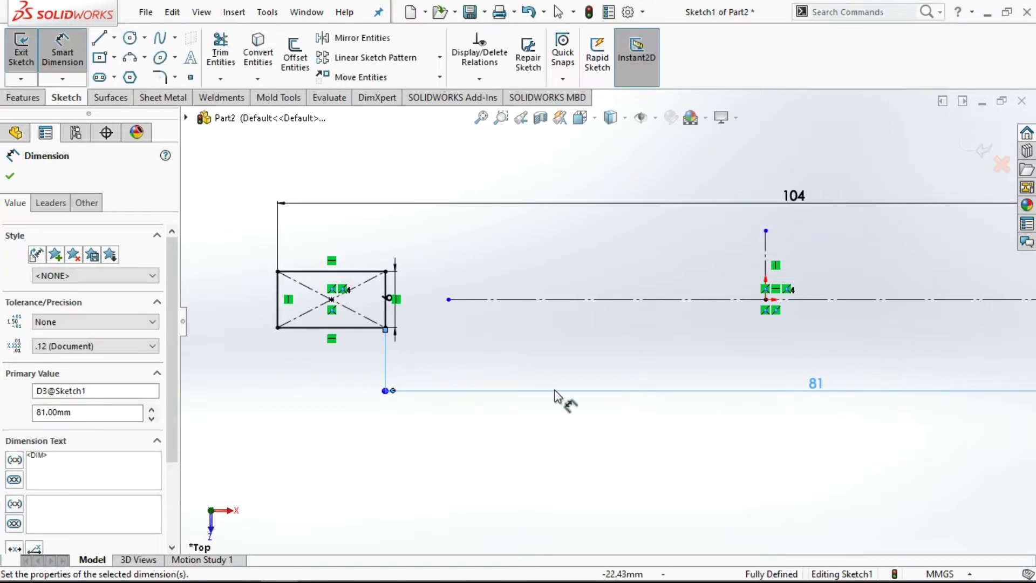
scroll(548, 388, up, 1)
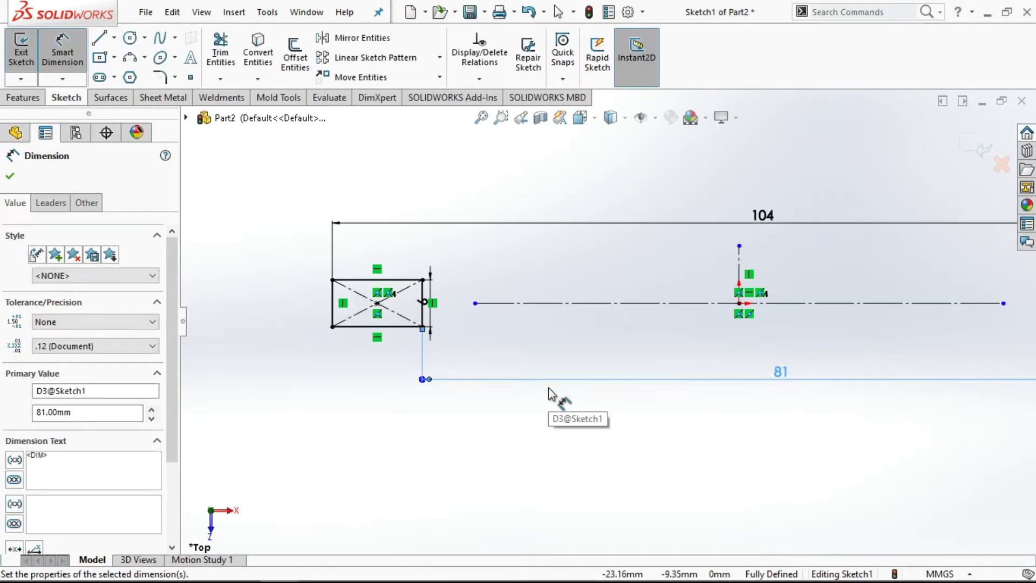
scroll(548, 389, up, 1)
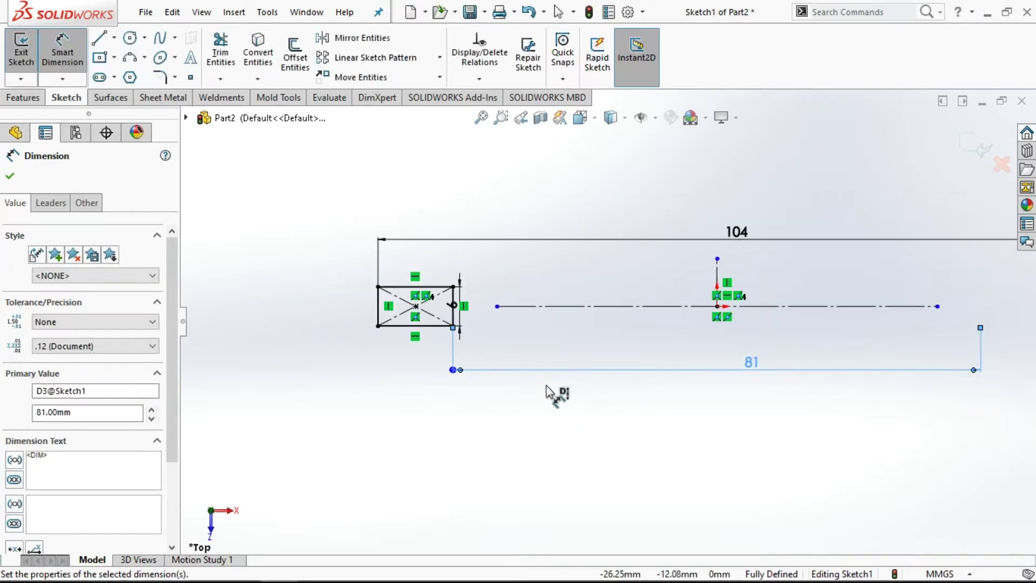
right_click(515, 356)
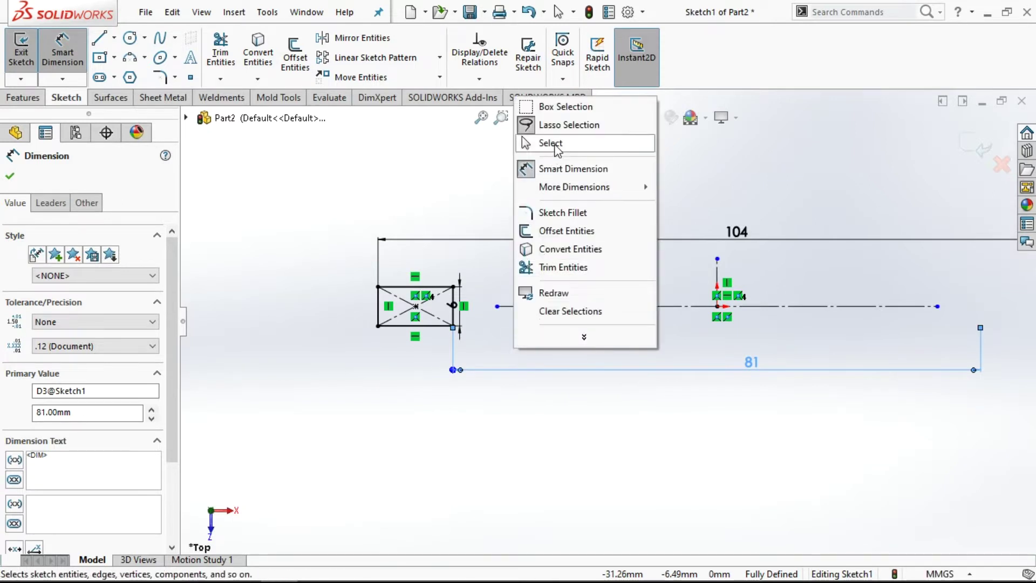
click(546, 141)
Step: Delete the horizontal centerline and shift the 6 mm dimension to the right
scroll(463, 323, down, 2)
scroll(469, 324, up, 2)
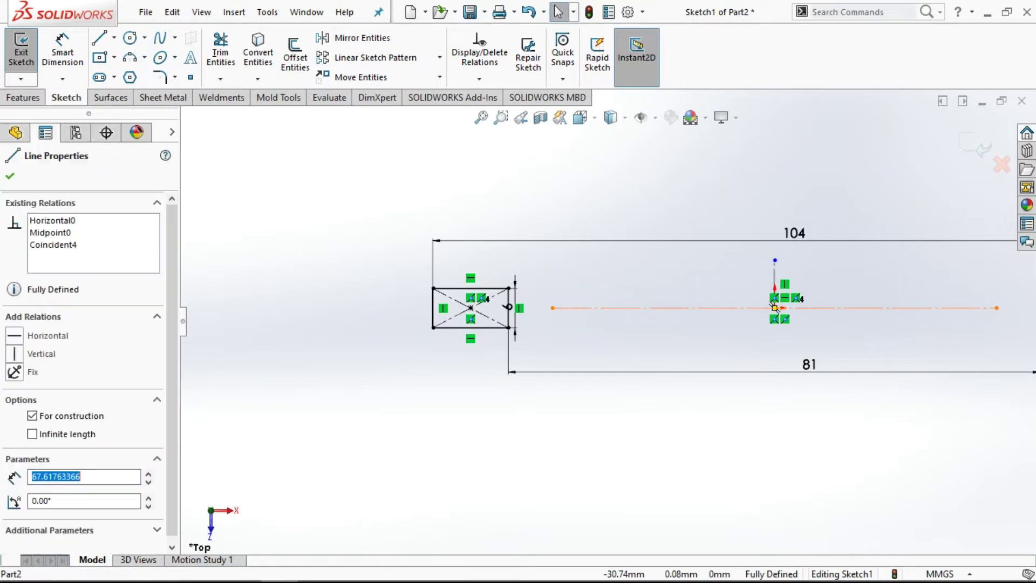
click(572, 308)
key(Delete)
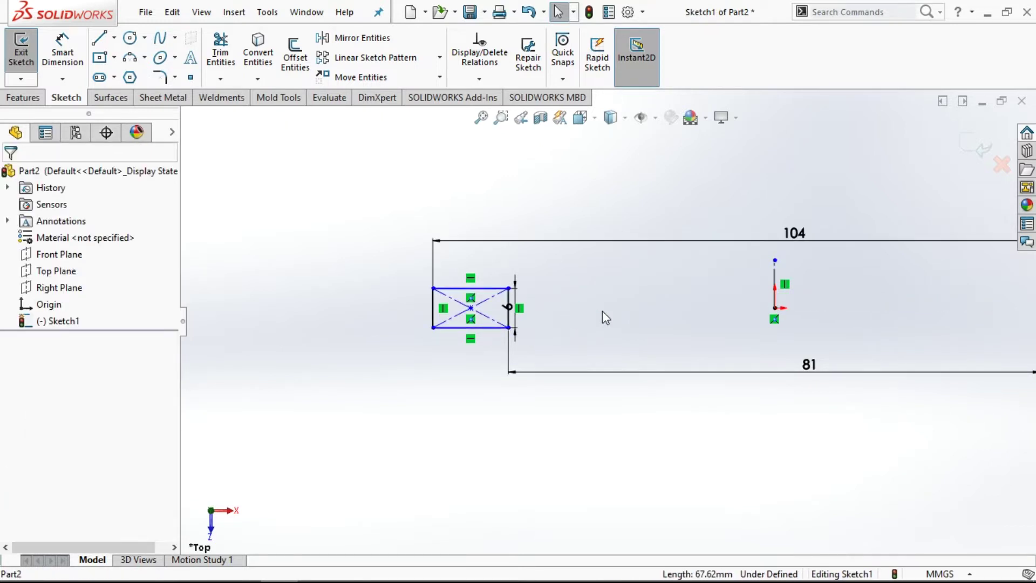
scroll(602, 311, down, 2)
click(511, 314)
drag(510, 311, 532, 307)
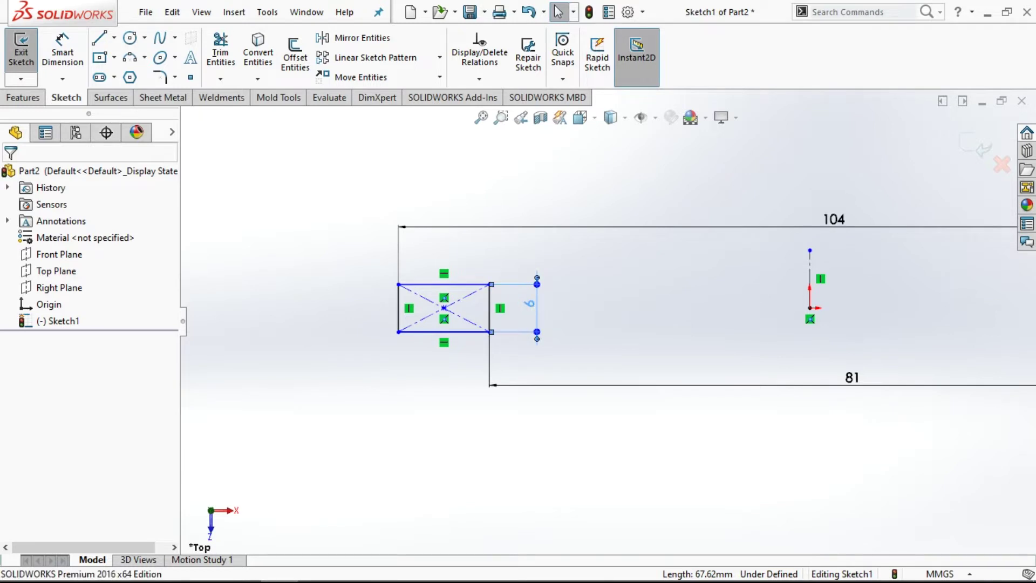
click(554, 330)
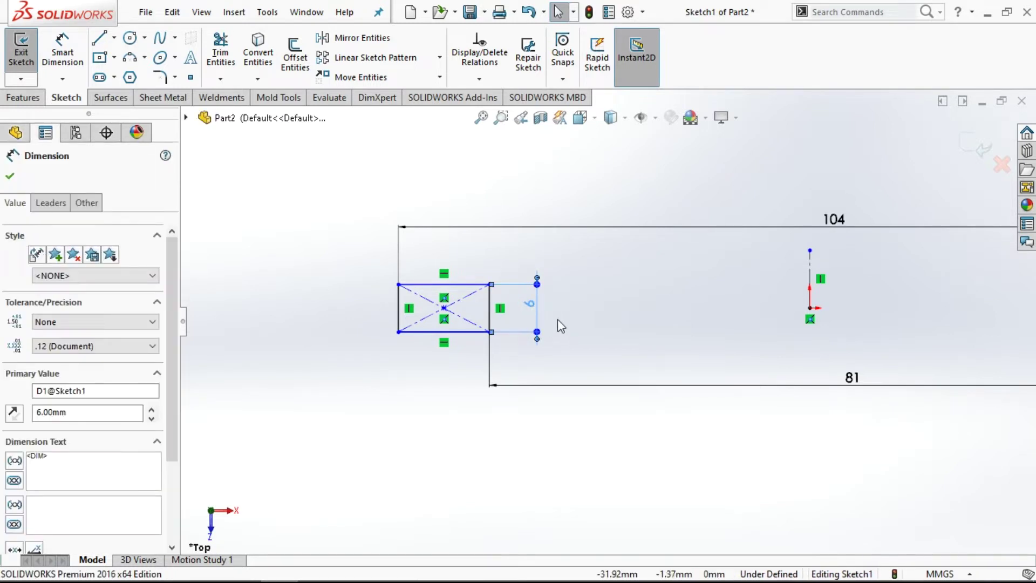
Step: Change the rectangle's height dimension from 6 to 4 mm
scroll(558, 305, down, 1)
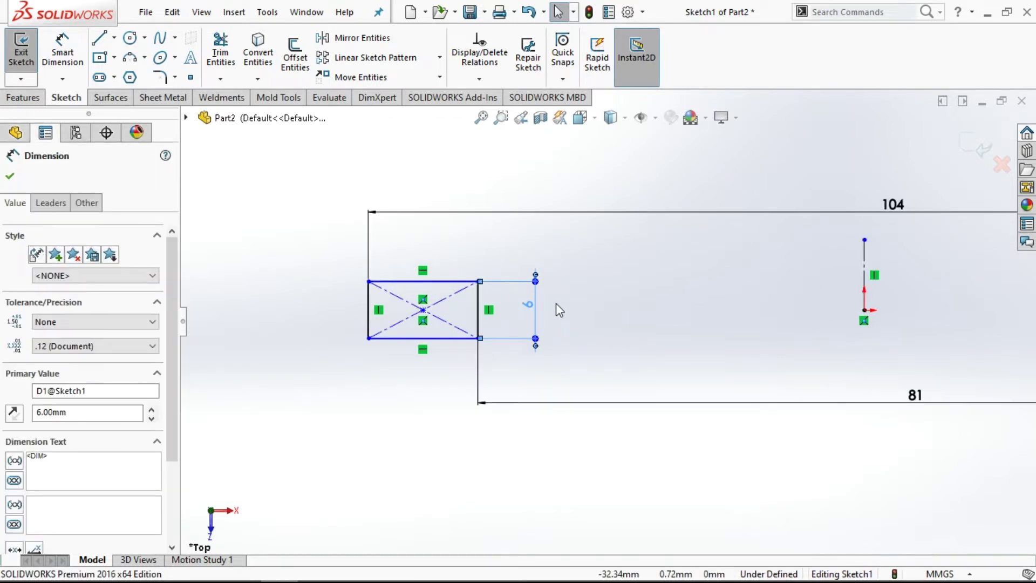
key(Escape)
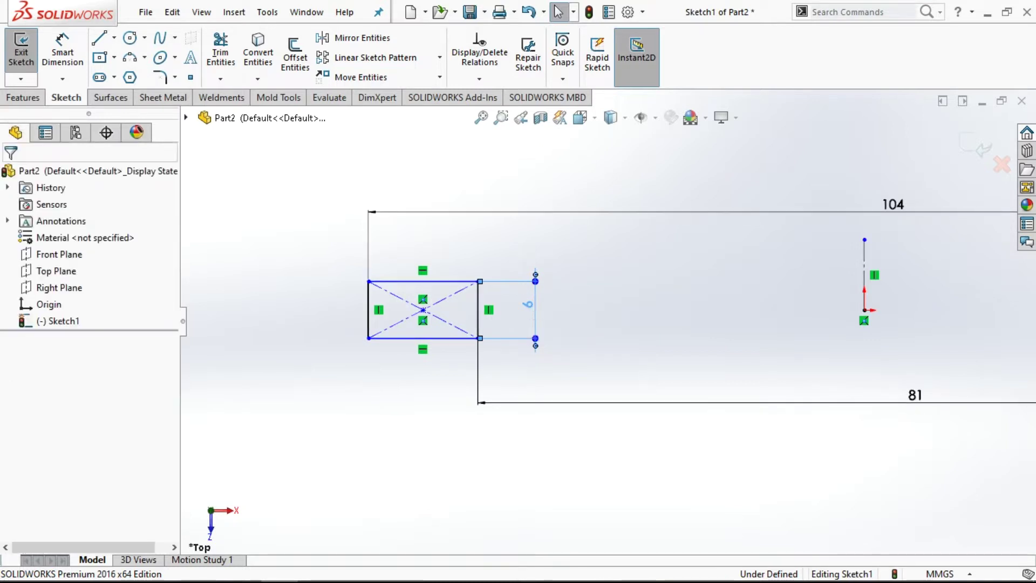
click(529, 305)
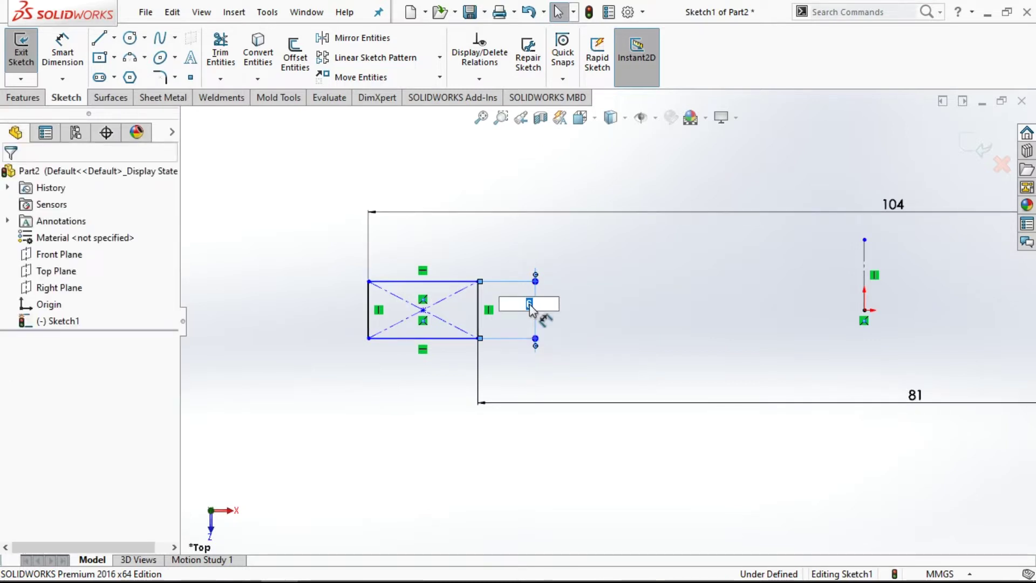
text(4)
key(Return)
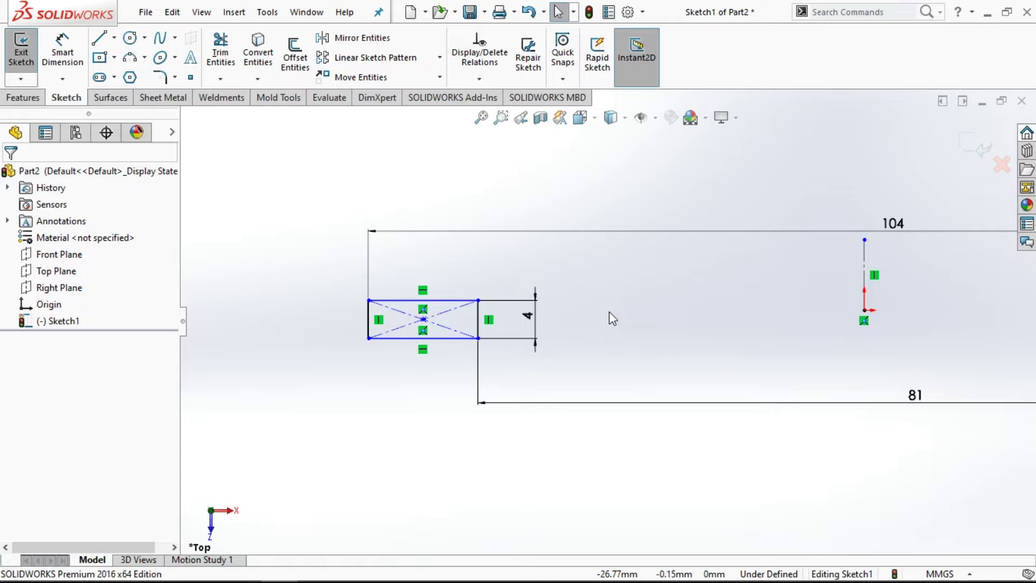
scroll(575, 326, up, 2)
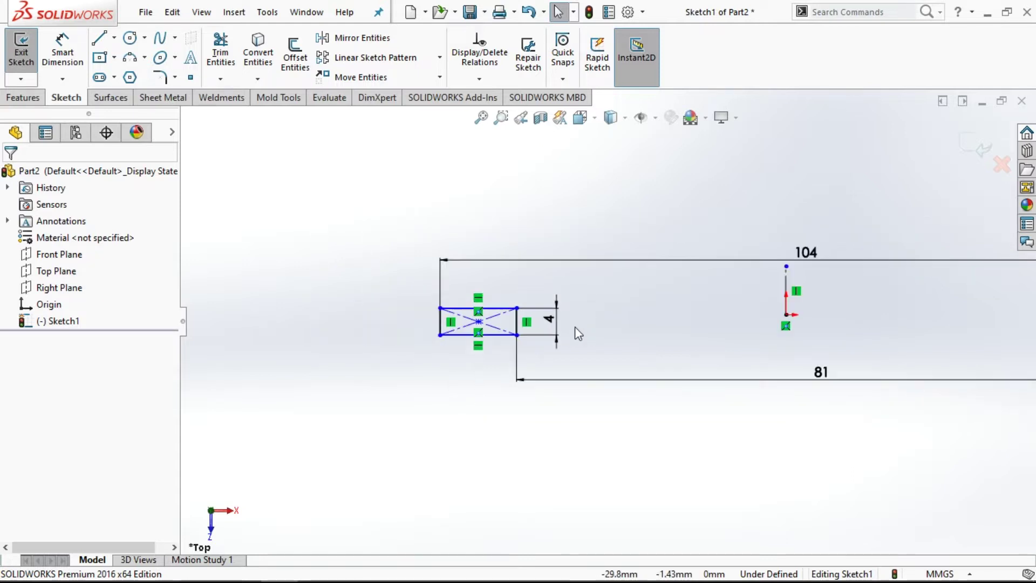
scroll(486, 323, down, 2)
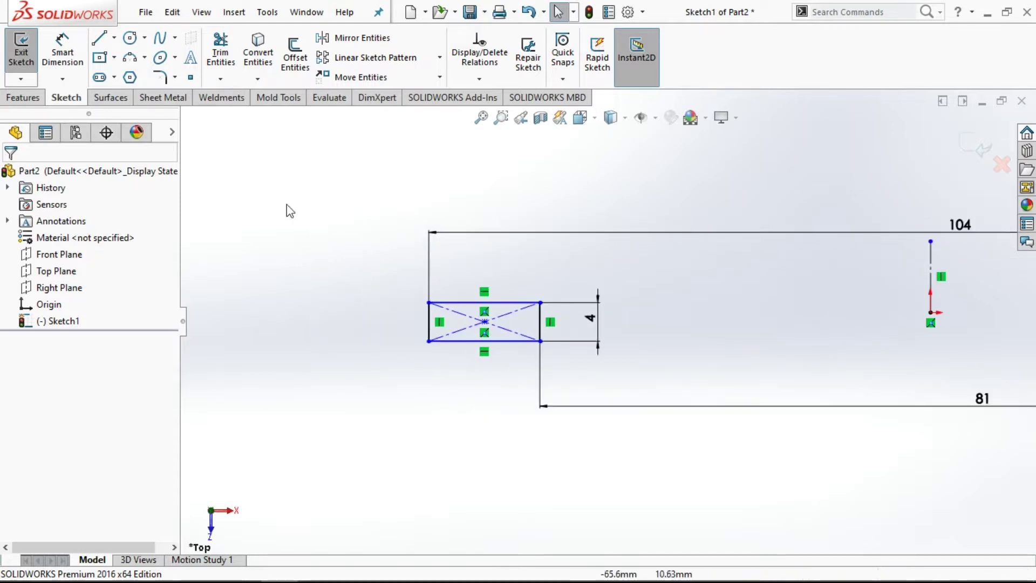
Step: Add the 11.50 mm width dimension on the rectangle's top edge
click(63, 57)
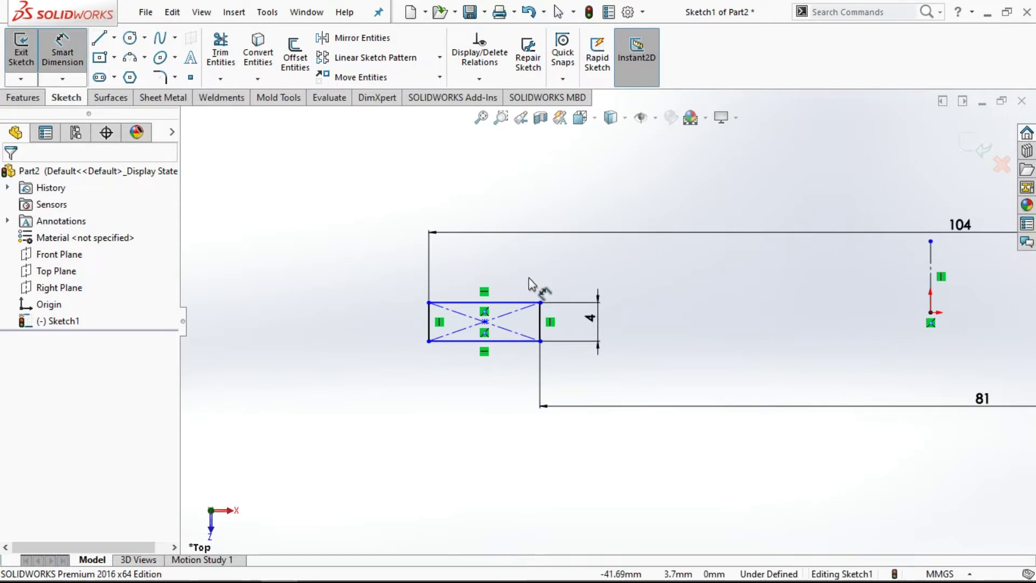
click(496, 303)
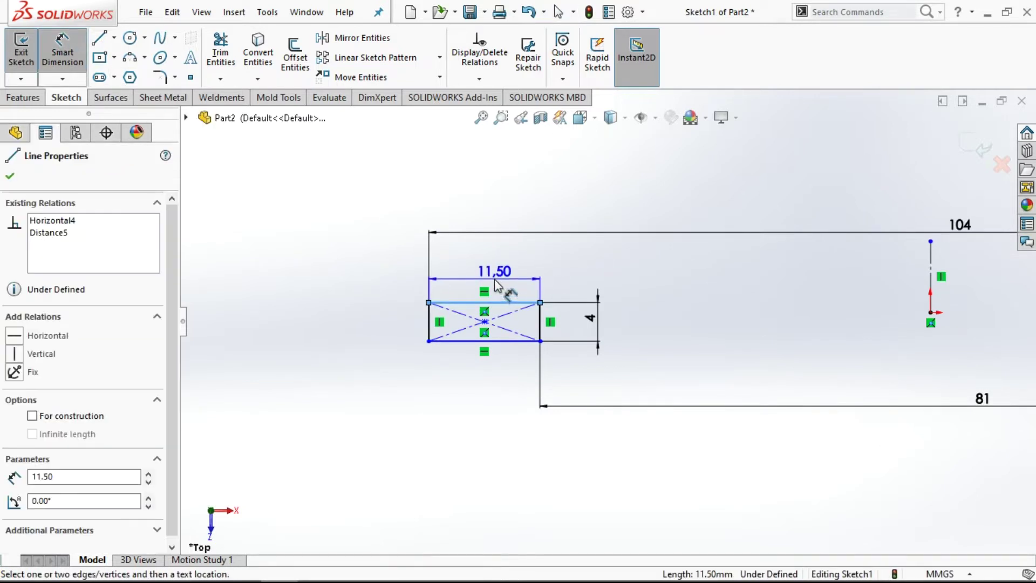
click(493, 277)
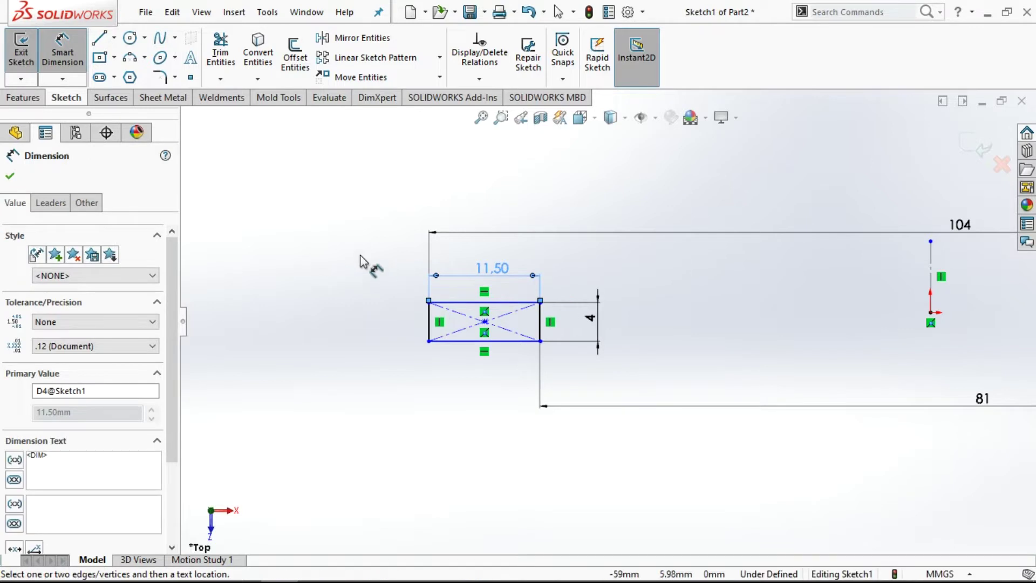
right_click(330, 255)
click(363, 297)
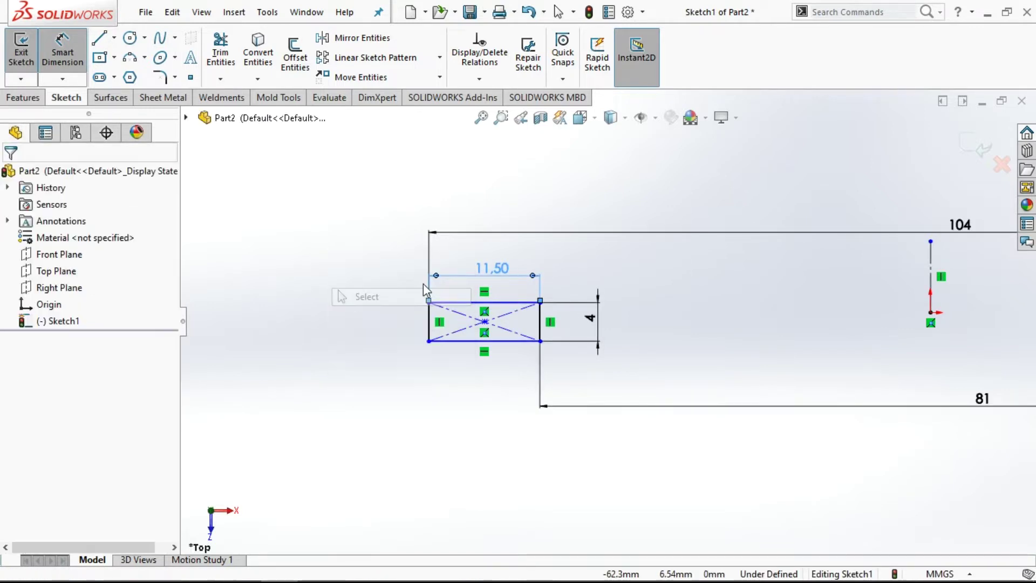
scroll(433, 335, up, 1)
scroll(429, 334, up, 1)
scroll(429, 333, up, 1)
scroll(606, 321, up, 1)
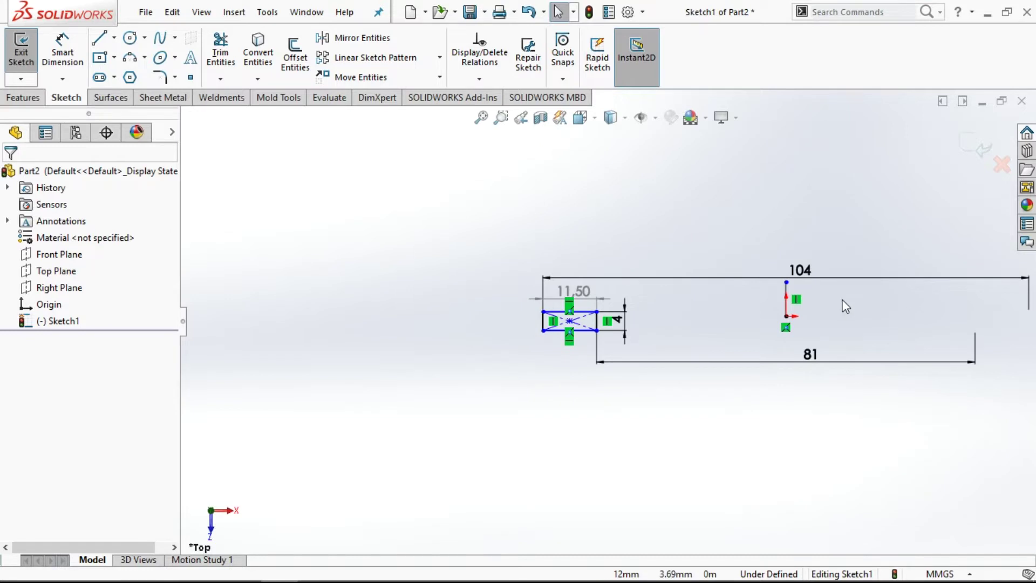
scroll(845, 306, down, 1)
scroll(594, 361, up, 1)
scroll(594, 361, up, 1)
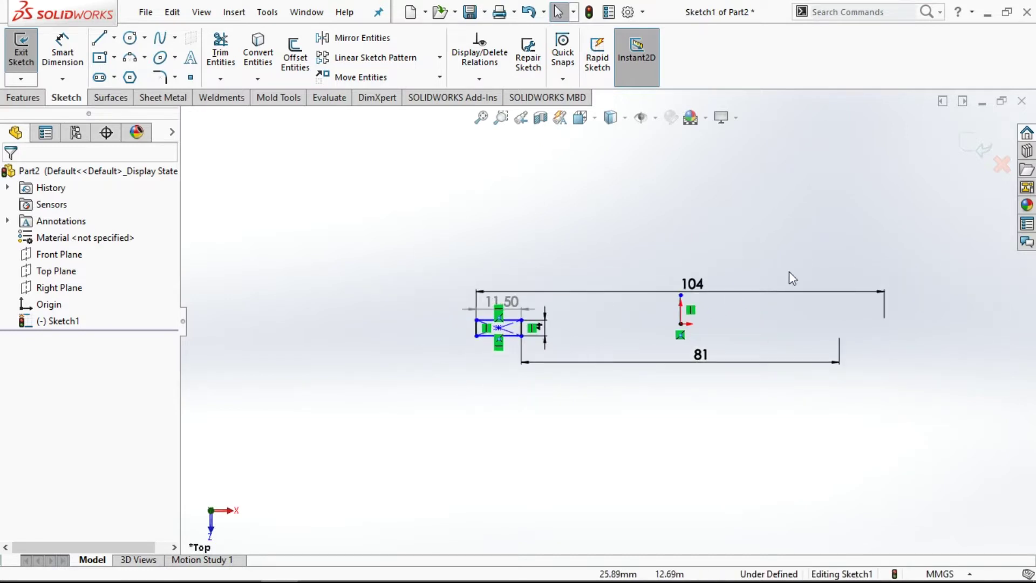
scroll(795, 270, down, 1)
right_click(757, 267)
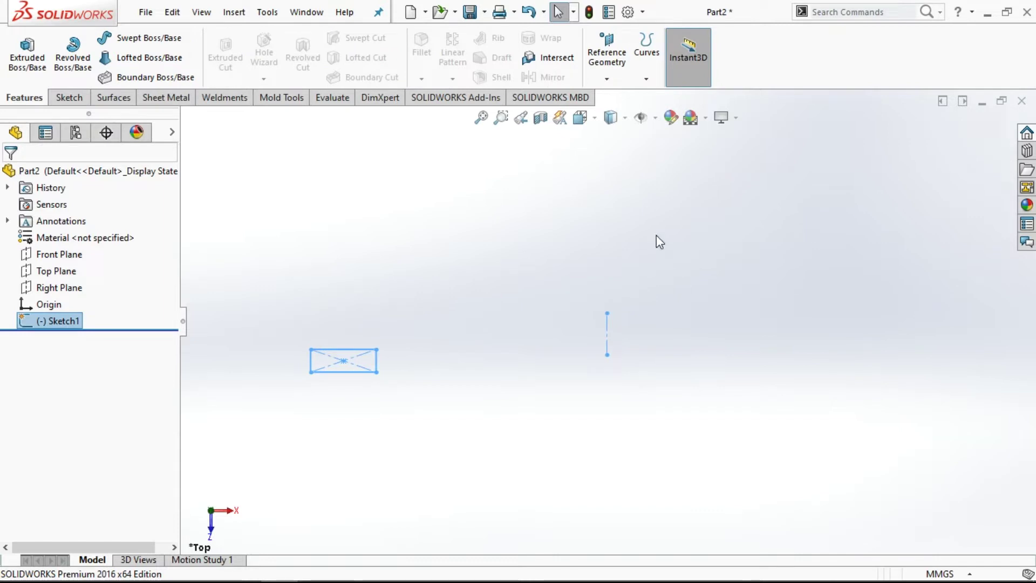
Step: Revolve the rectangle Blind 360° about the centerline, creating Revolve1
click(581, 117)
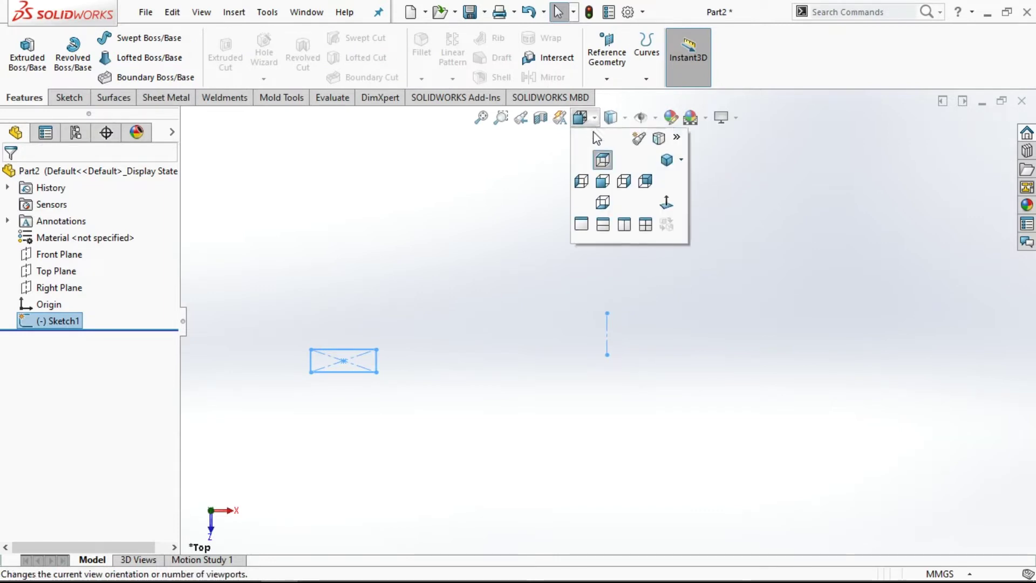
click(663, 164)
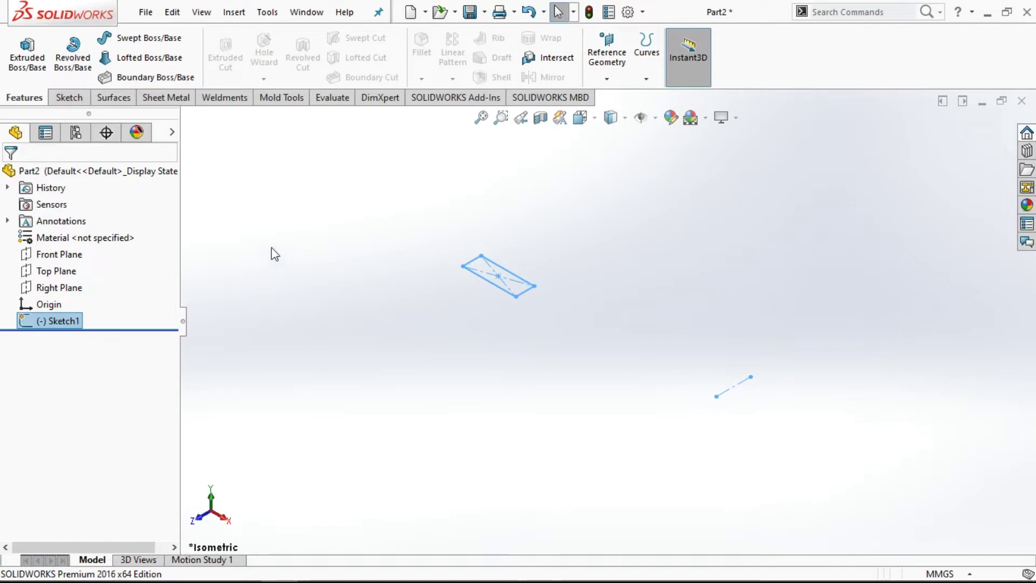
click(78, 50)
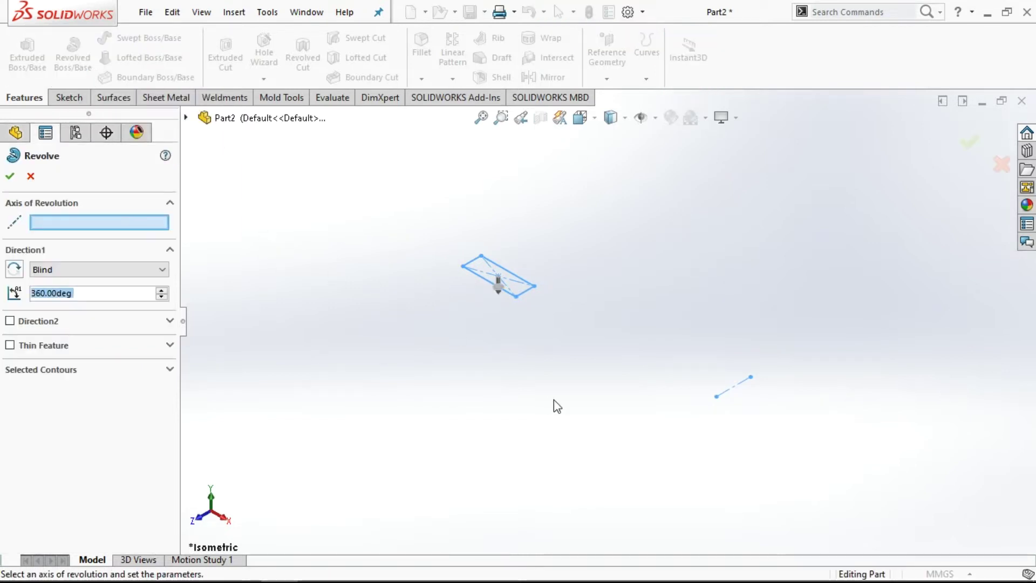
click(732, 395)
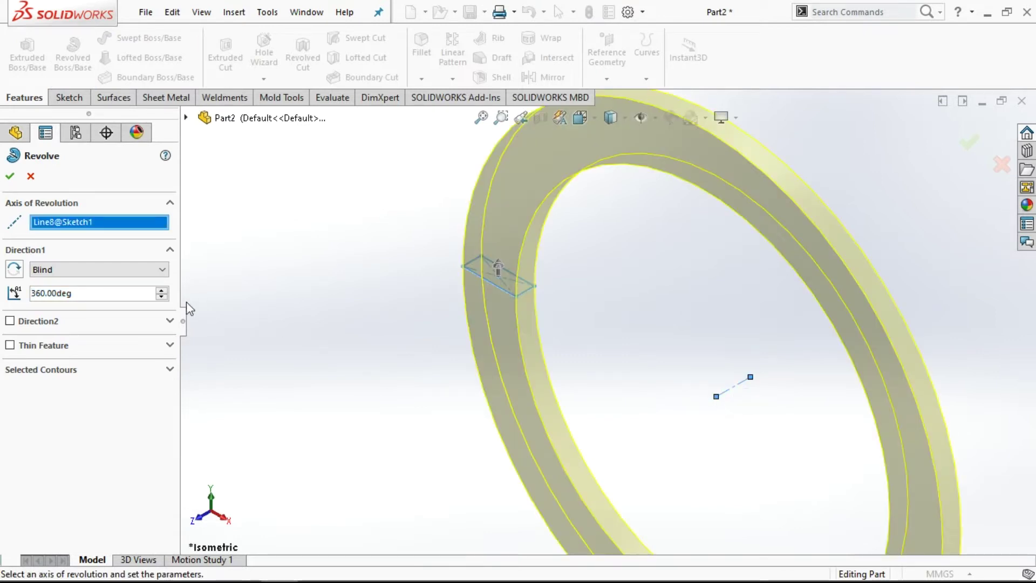
click(10, 176)
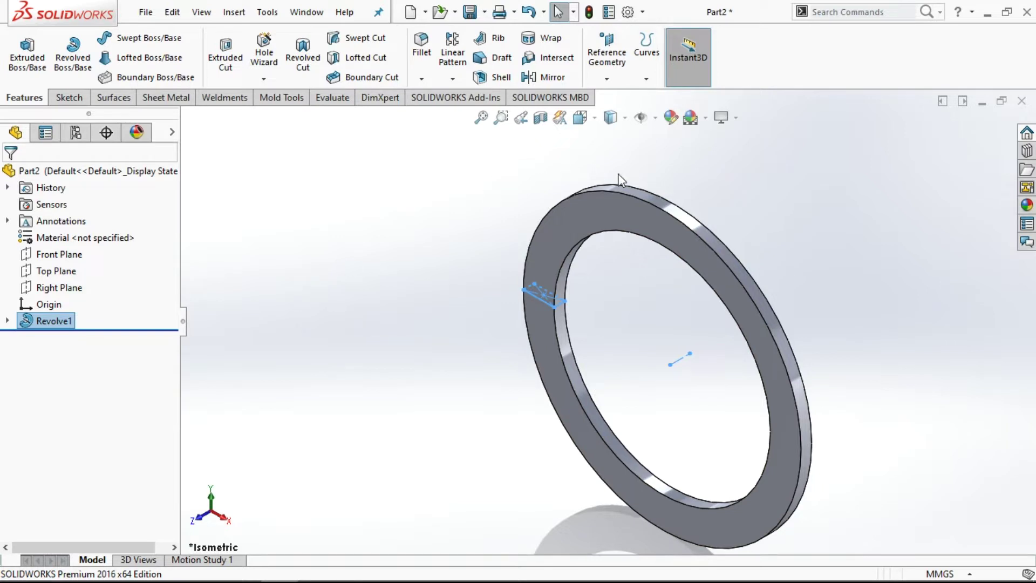
scroll(665, 173, down, 2)
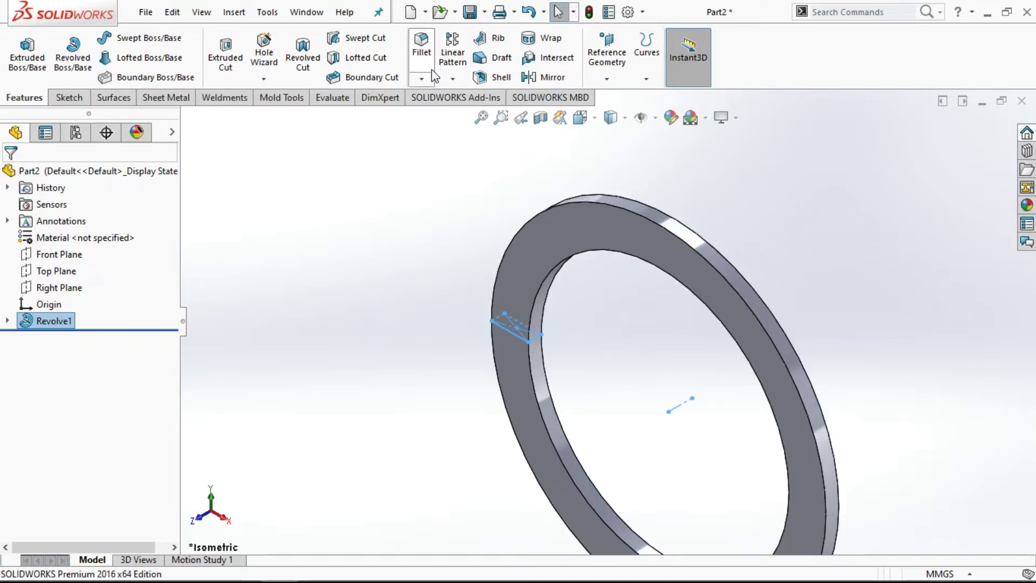
Step: Add a 0.5 mm × 45° chamfer to the ring's outer and inner faces, then select its front face
click(422, 79)
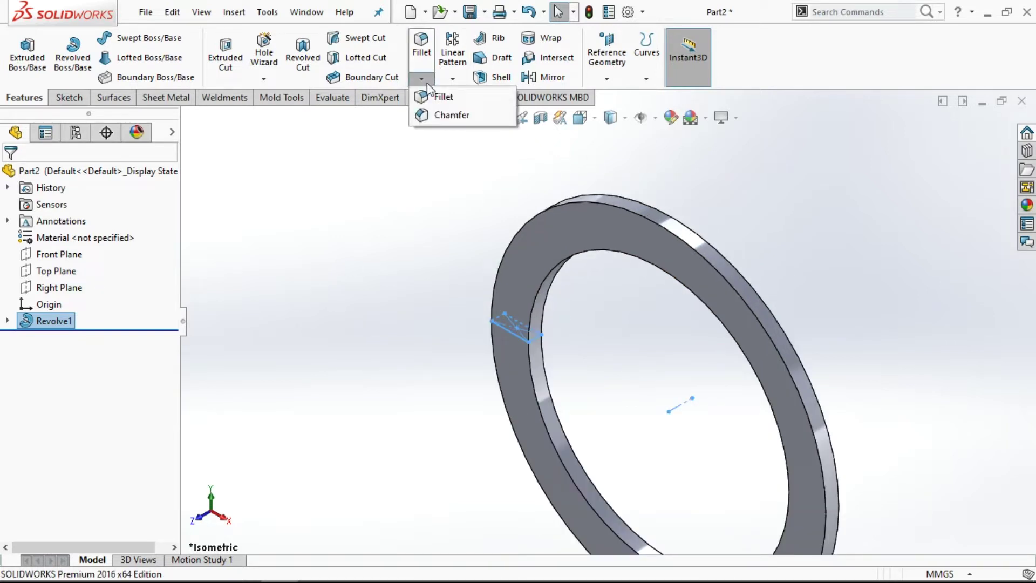
click(451, 115)
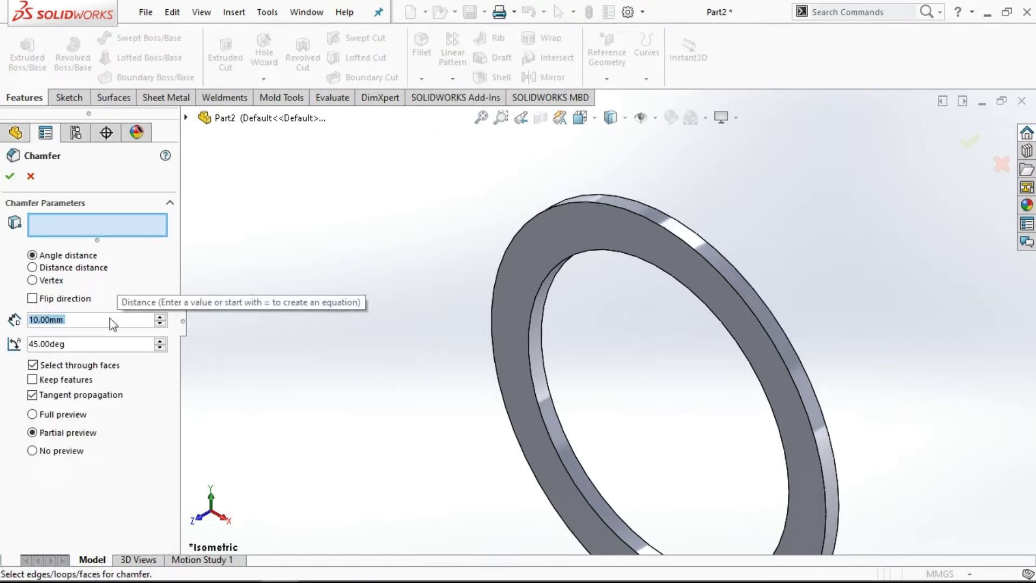
text(1)
key(BackSpace)
text(0.)
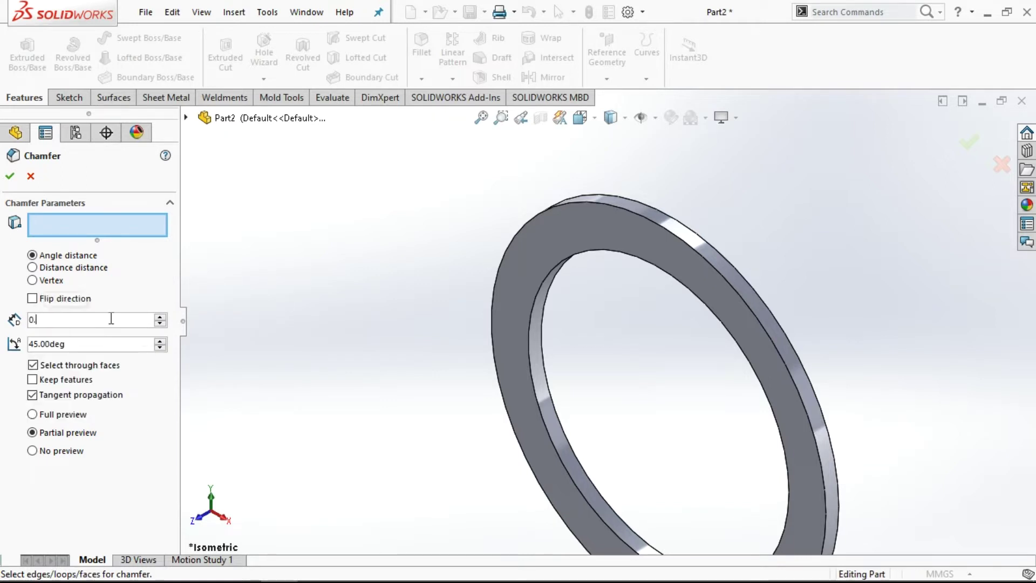
text(5)
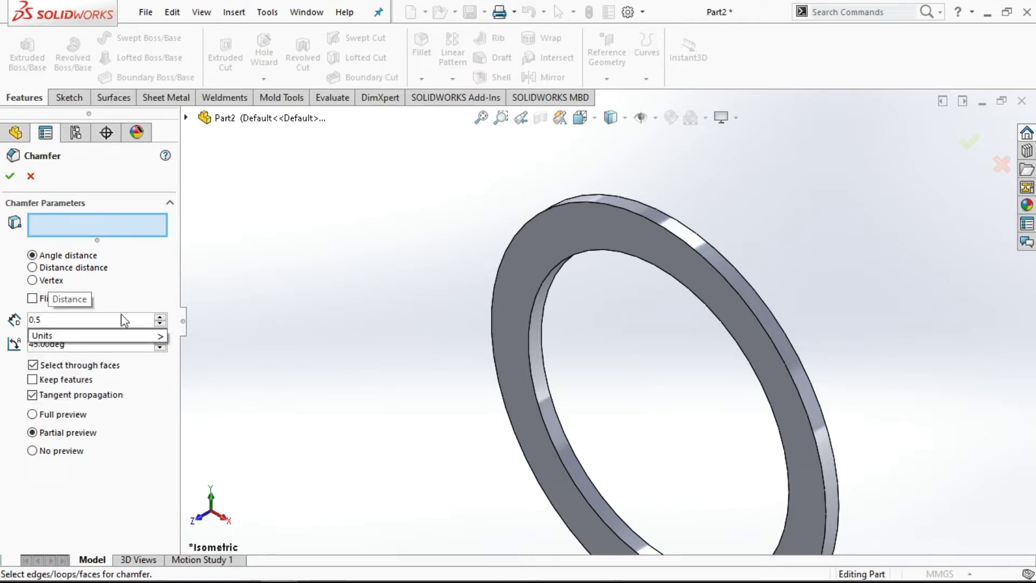
scroll(747, 245, down, 1)
scroll(748, 243, down, 1)
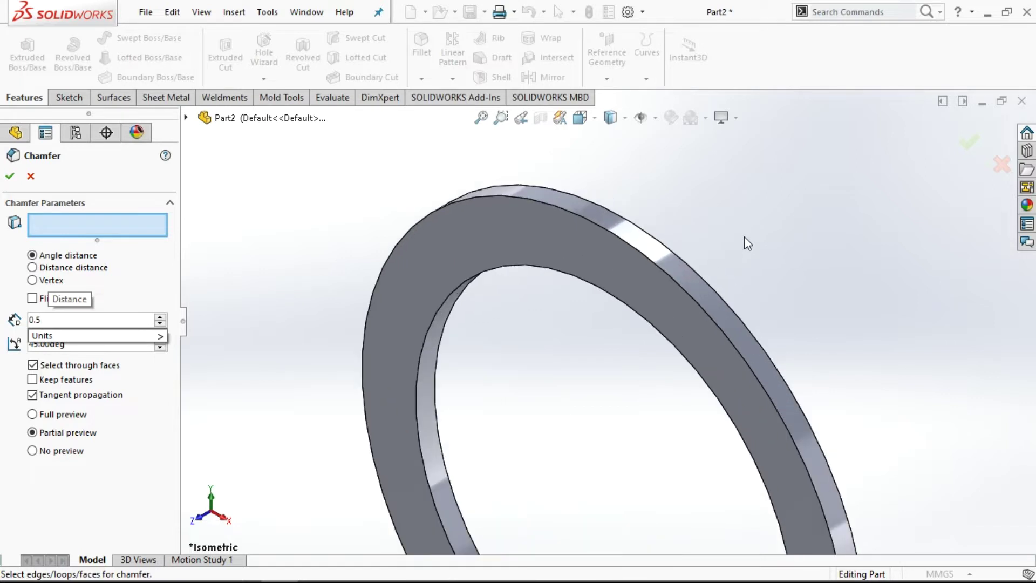
click(656, 253)
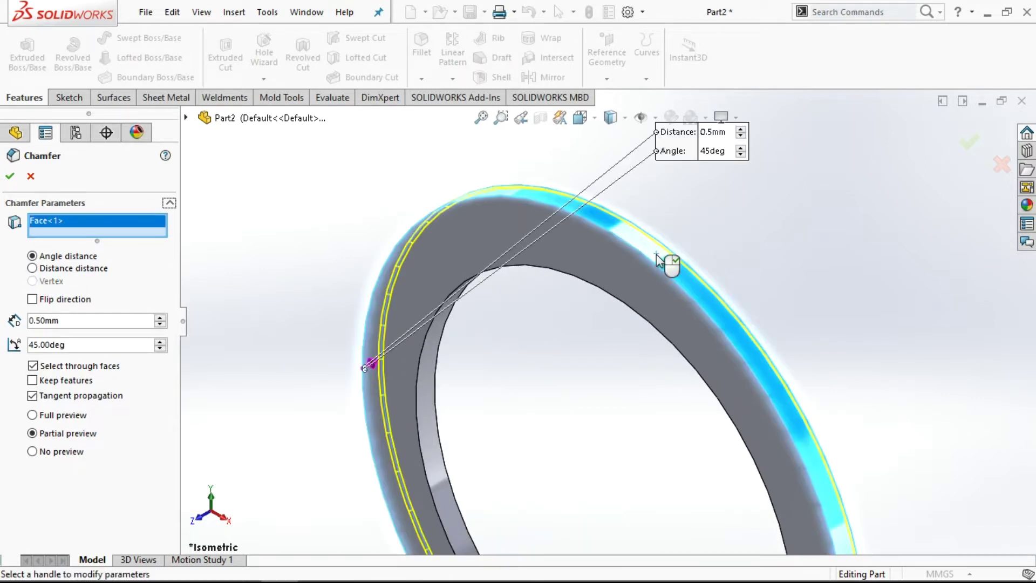
click(428, 385)
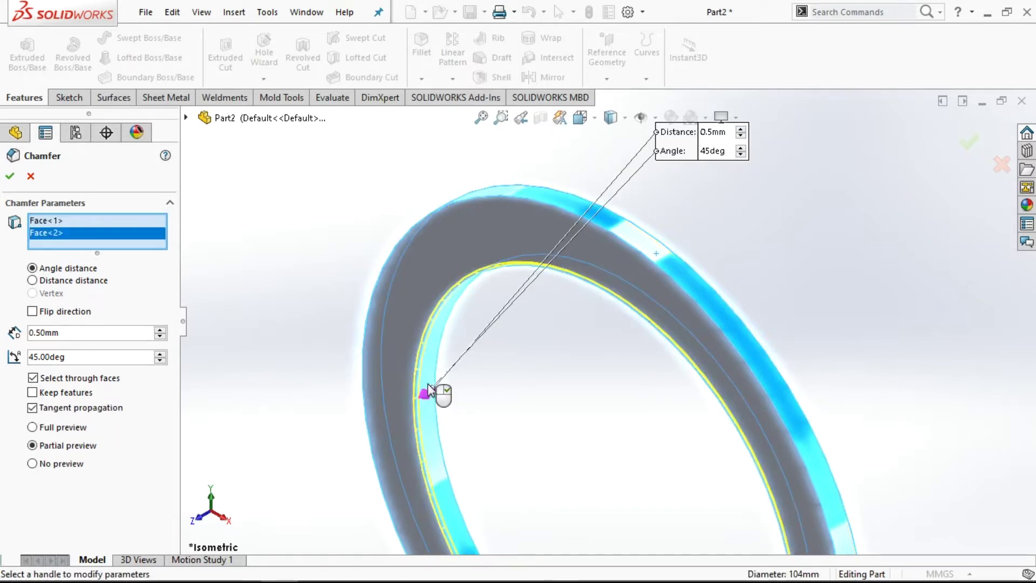
click(10, 176)
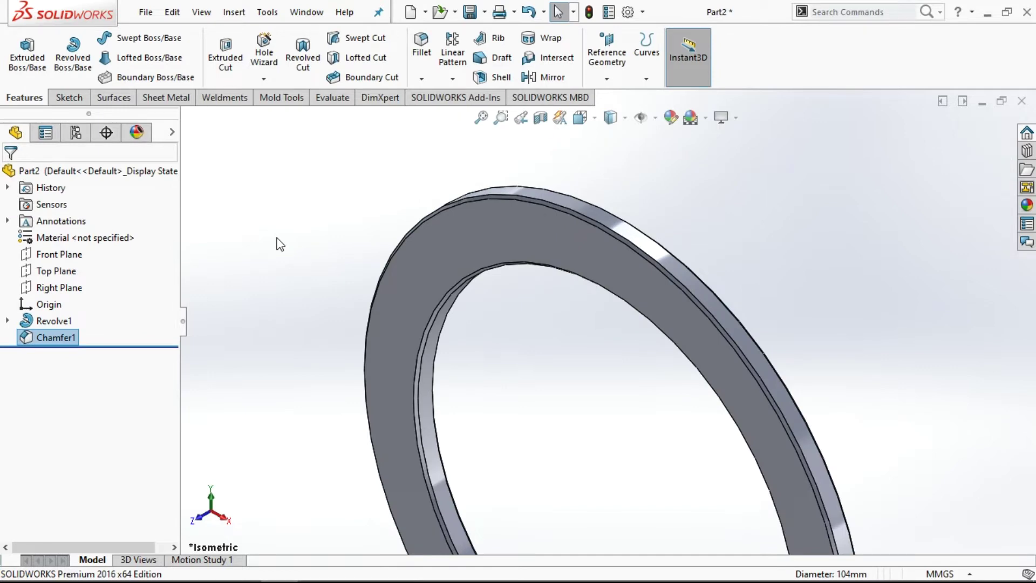
key(f)
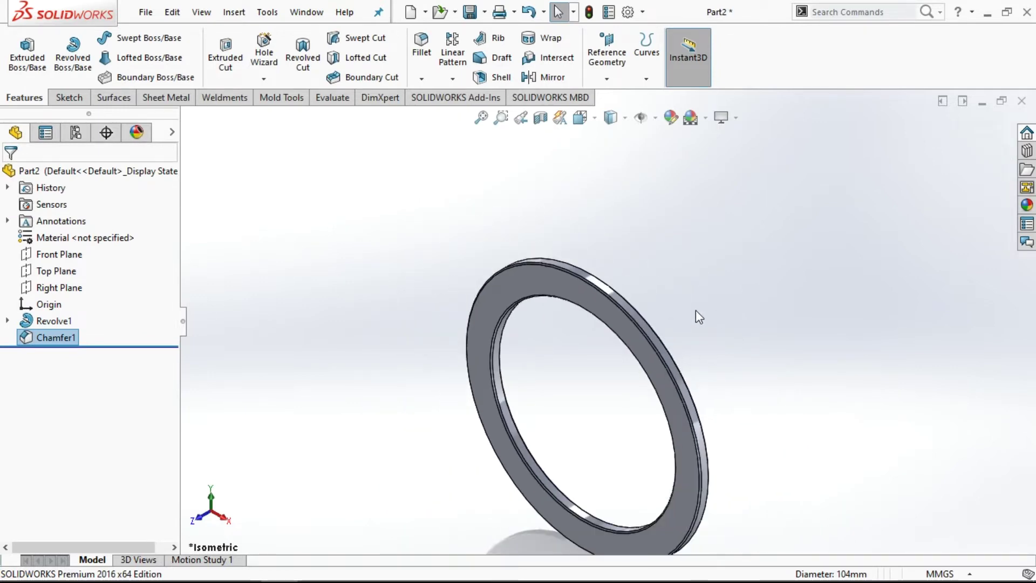
click(537, 284)
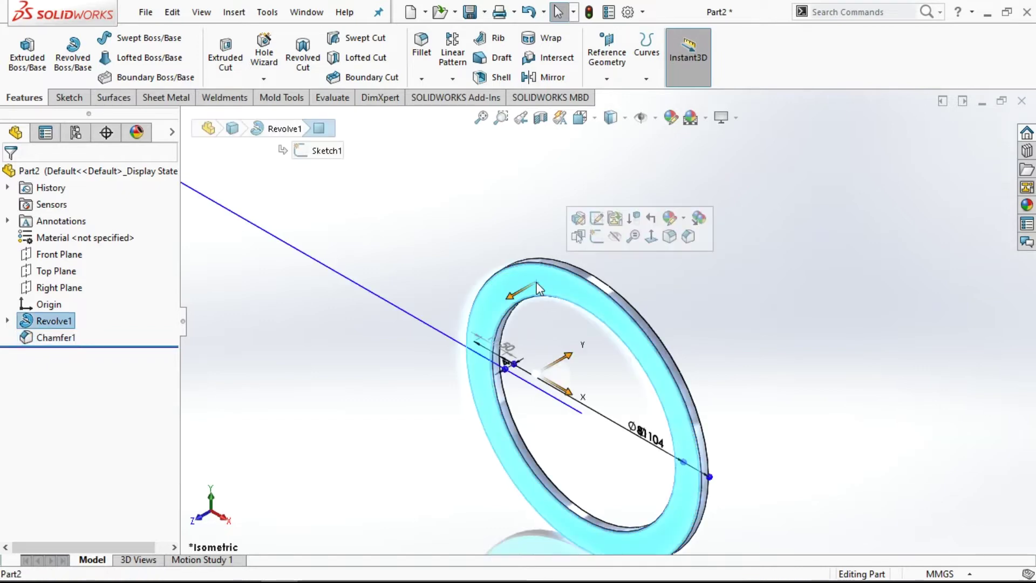
Step: Start a sketch on the ring's face and draw a circle centred on the origin
click(596, 236)
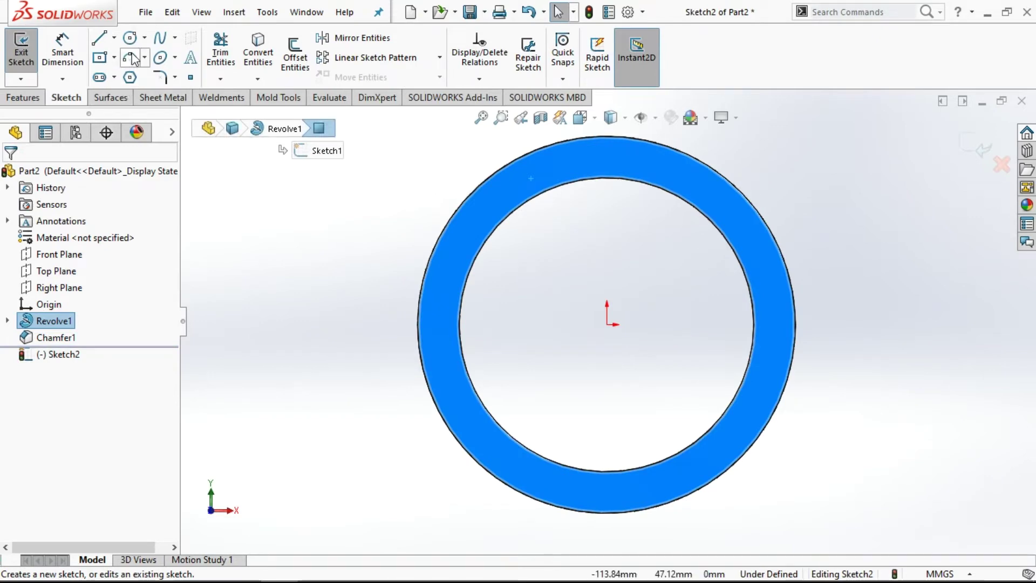
click(129, 37)
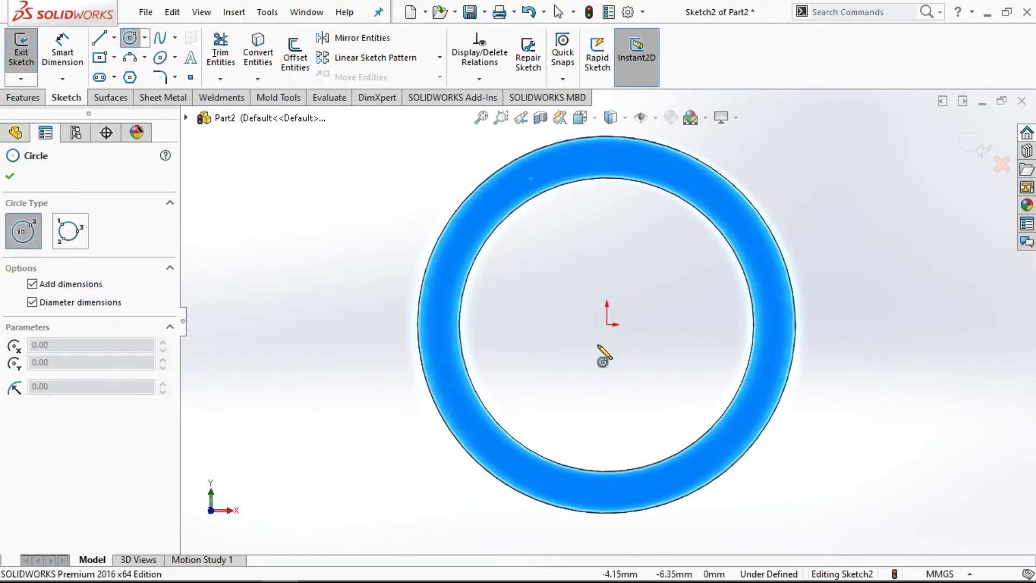
click(608, 324)
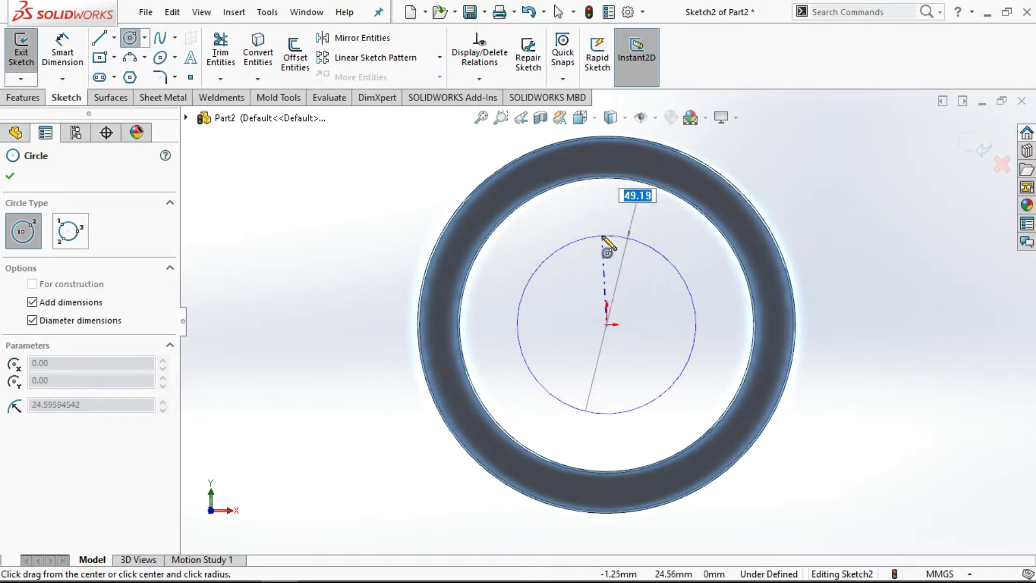
click(611, 158)
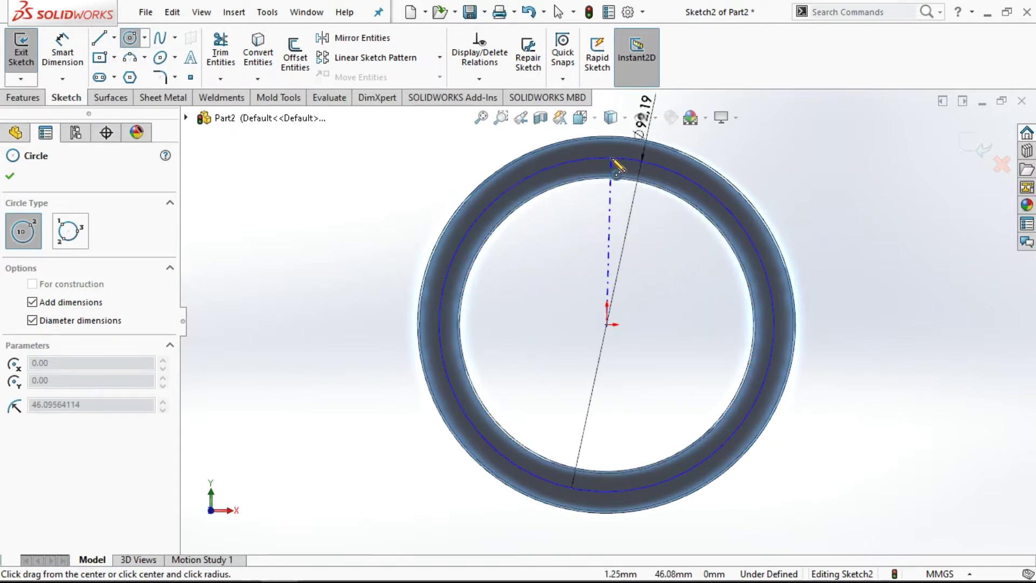
scroll(733, 154, down, 1)
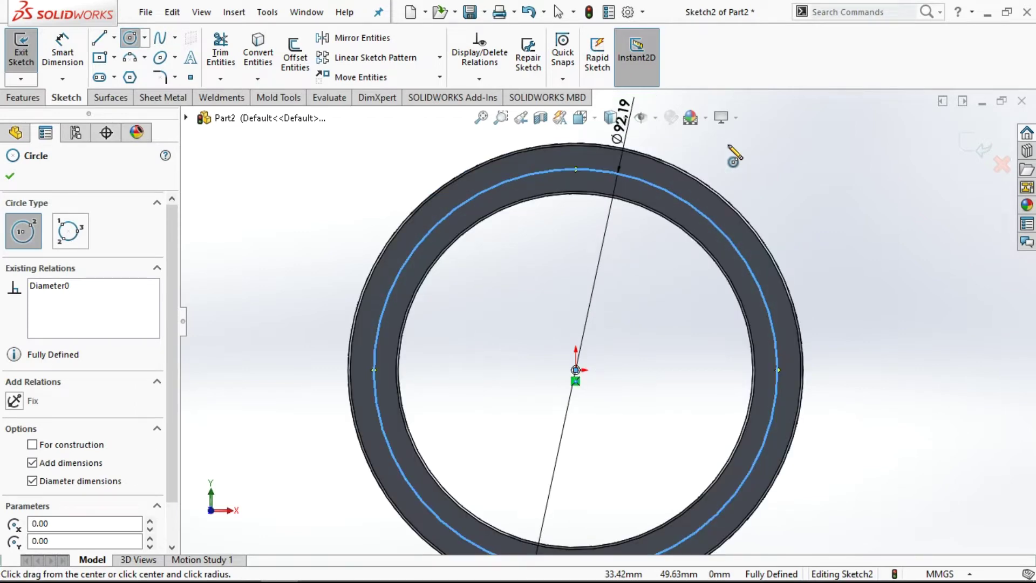
scroll(734, 157, up, 1)
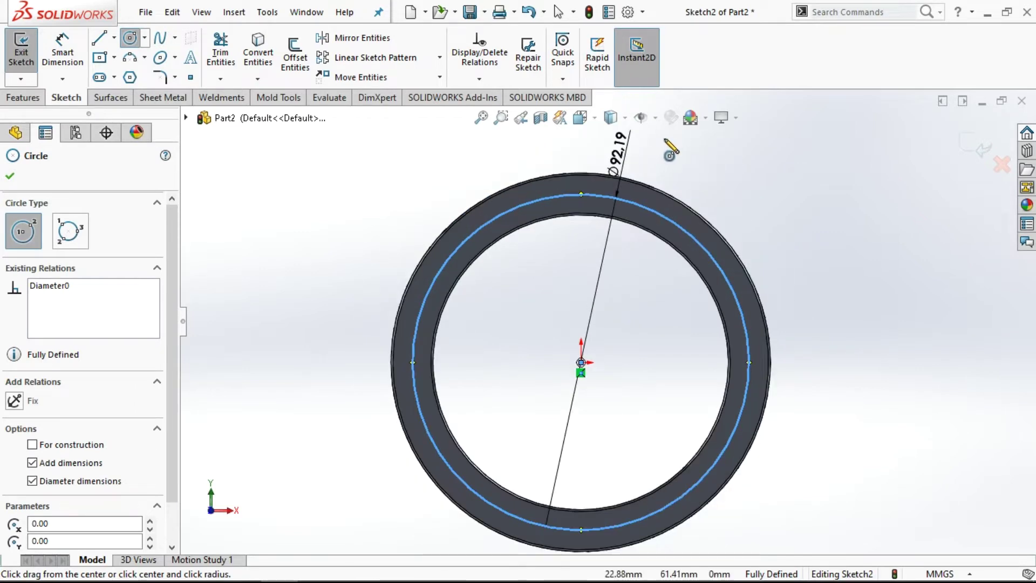
scroll(660, 157, down, 2)
scroll(657, 156, down, 1)
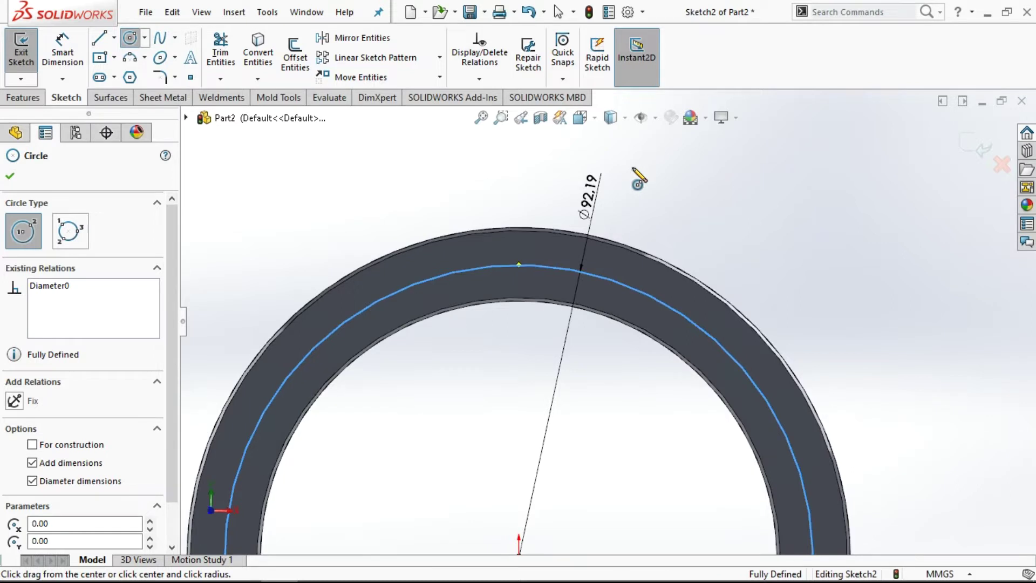
Step: Convert the circle to construction geometry and set its diameter to 92
right_click(636, 170)
click(664, 151)
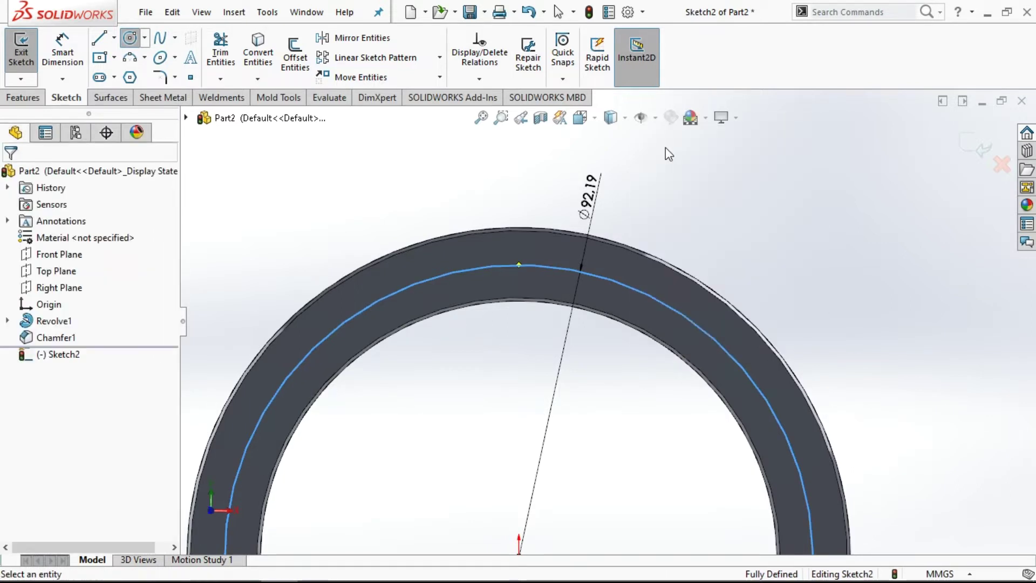
double_click(593, 201)
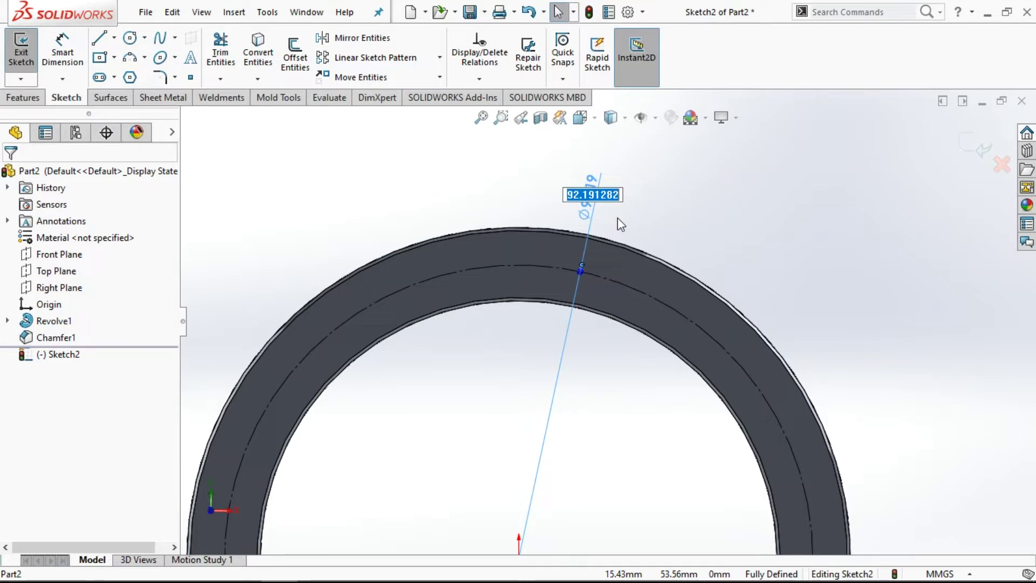
text(92)
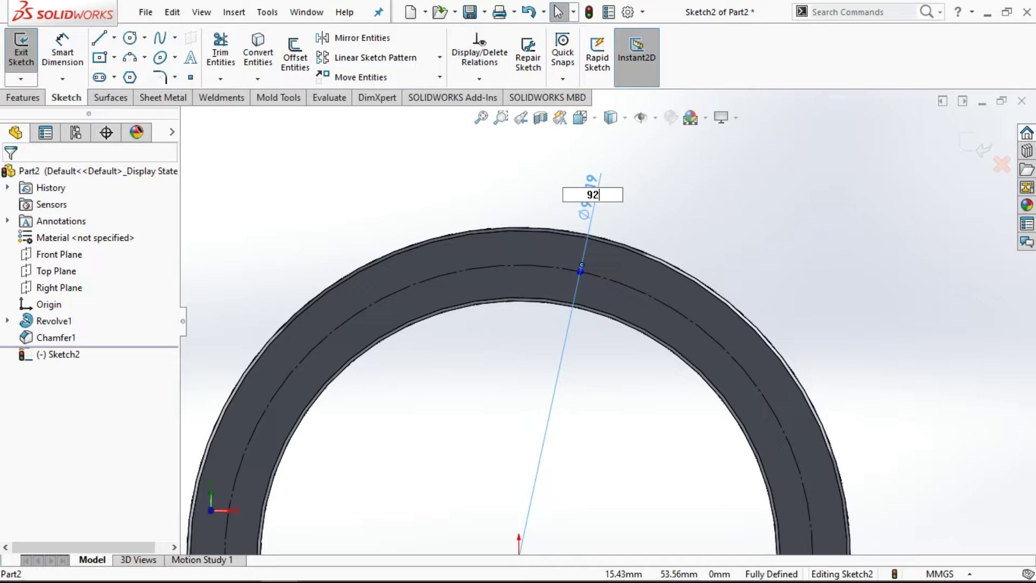
key(Return)
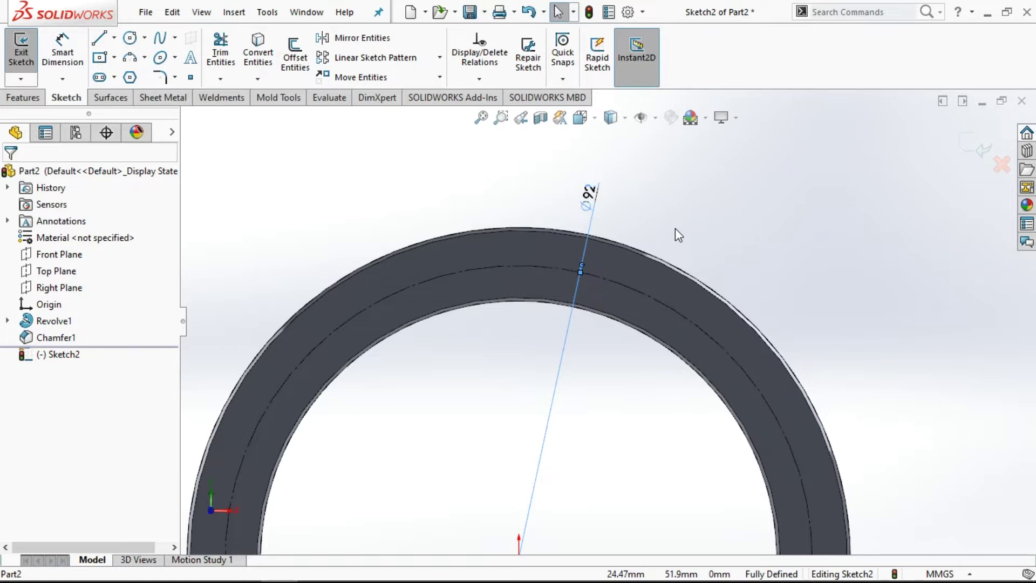
Step: Edit the ring's Ø92 diameter dimension in Sketch2 to 92.5 mm
key(Escape)
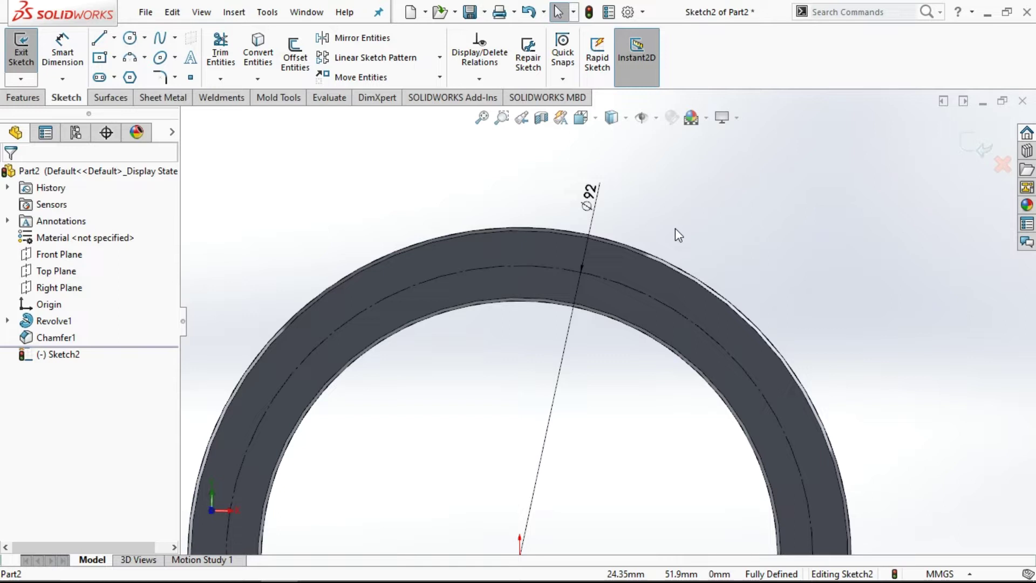
click(593, 197)
double_click(593, 196)
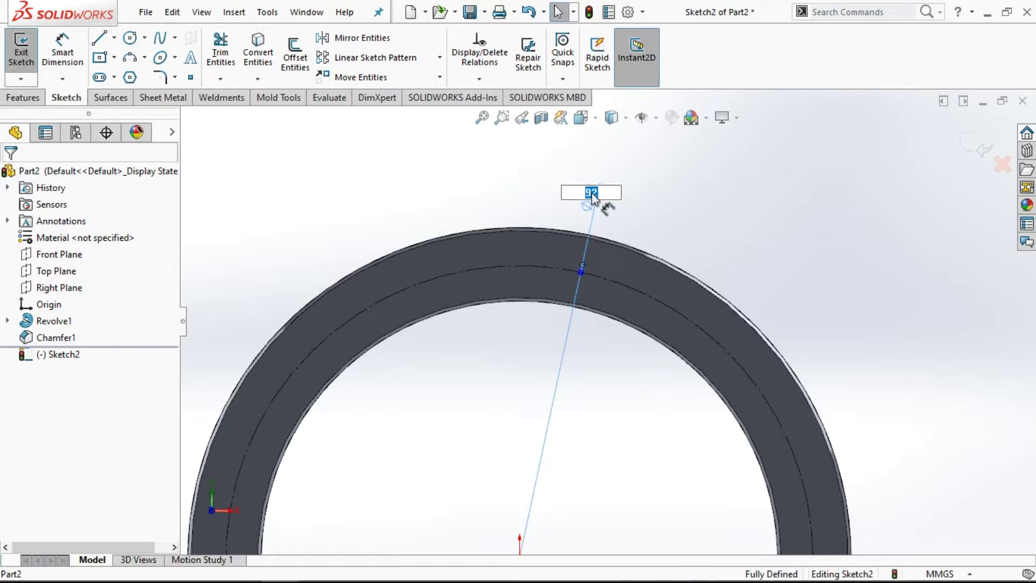
text(92)
text(.5)
key(Return)
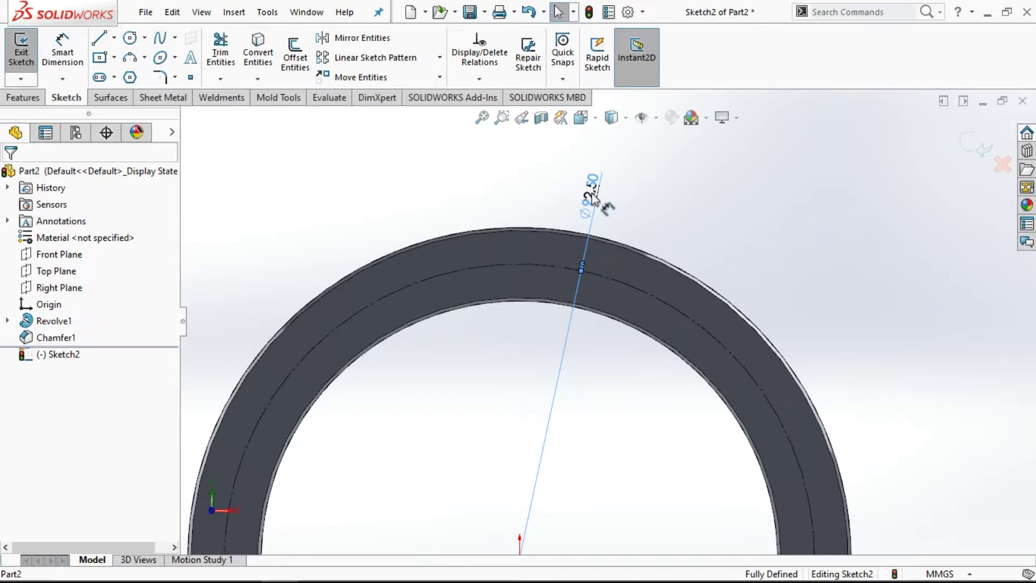
key(Escape)
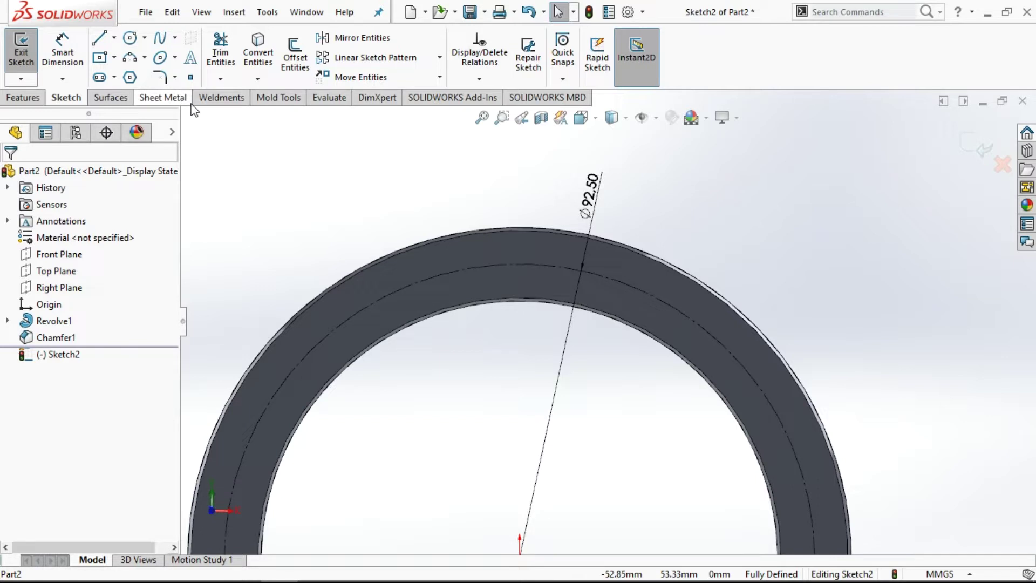
Step: Draw a small circle centred on the top quadrant of the Ø92.50 ring
click(129, 37)
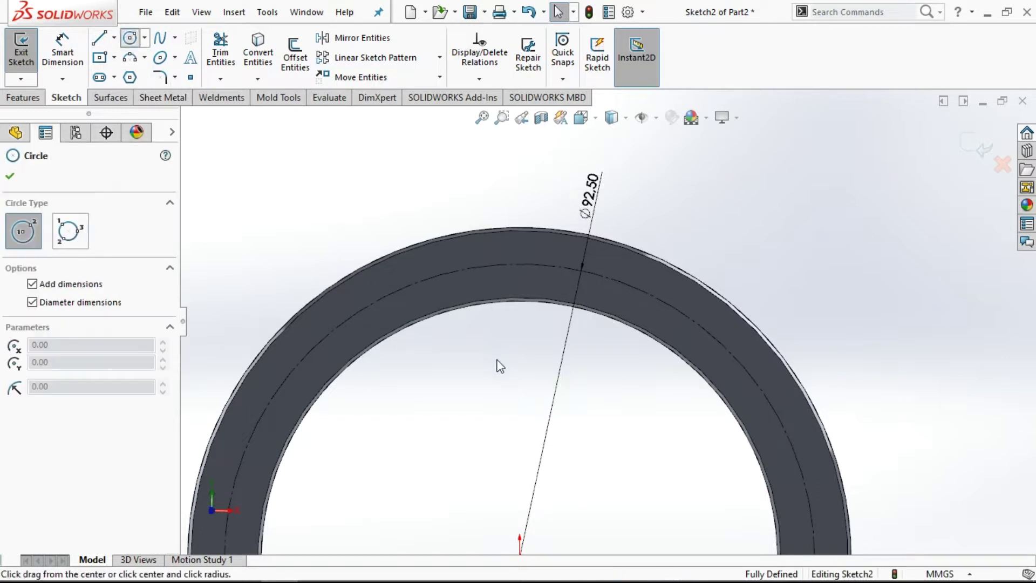
scroll(510, 339, up, 2)
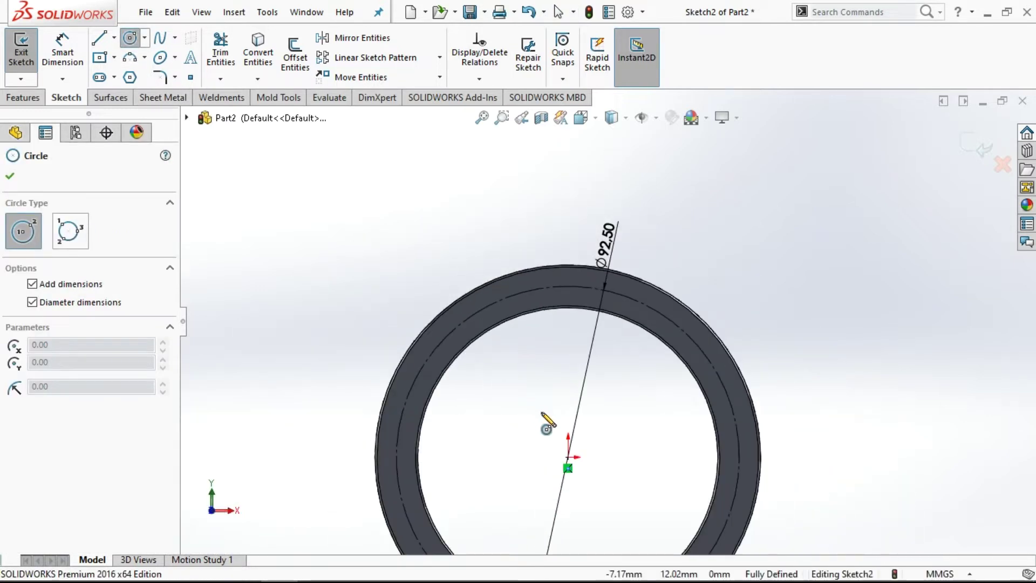
click(569, 287)
scroll(580, 294, up, 1)
scroll(588, 300, down, 1)
scroll(592, 306, down, 1)
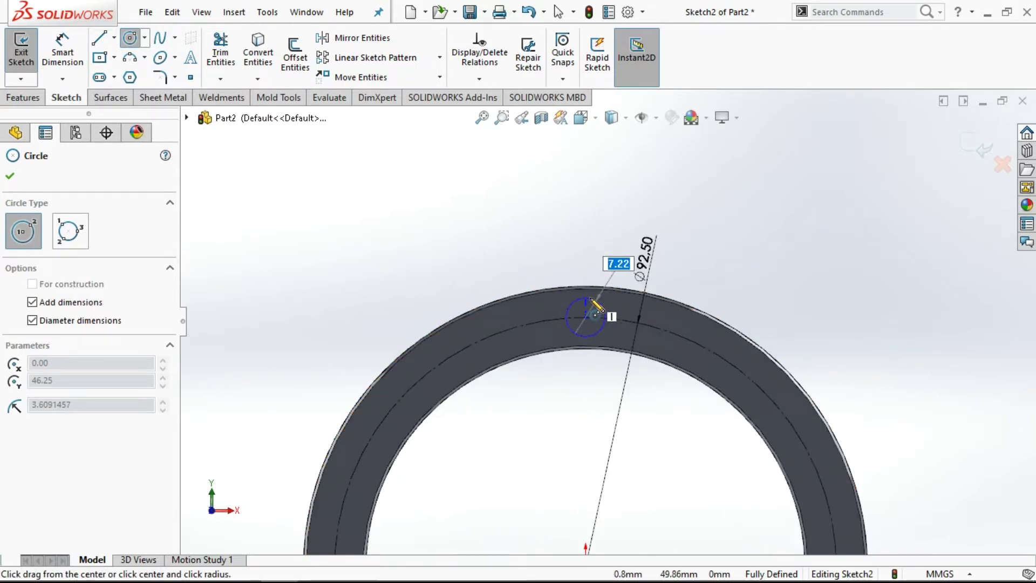
click(592, 300)
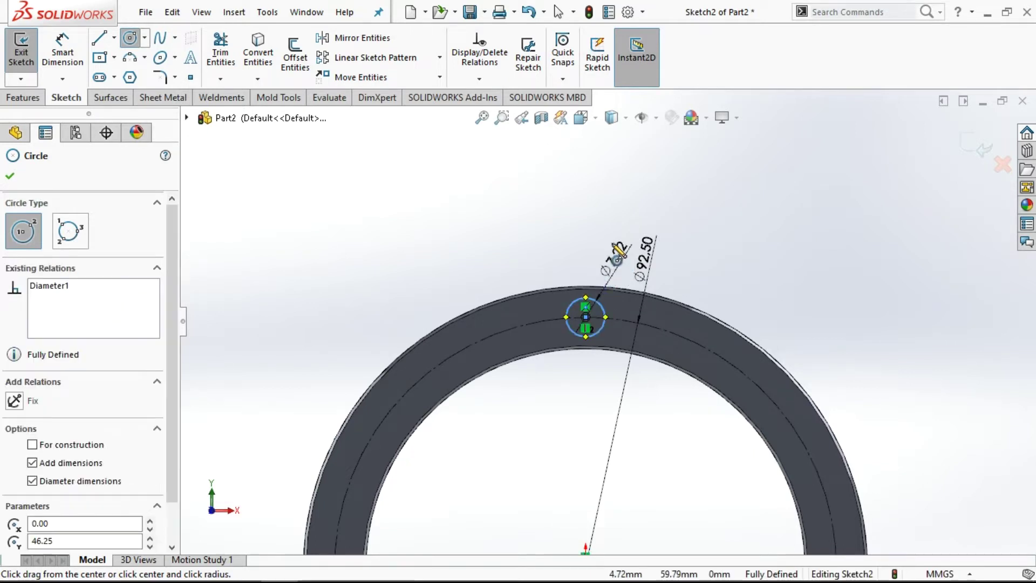
scroll(618, 227, down, 1)
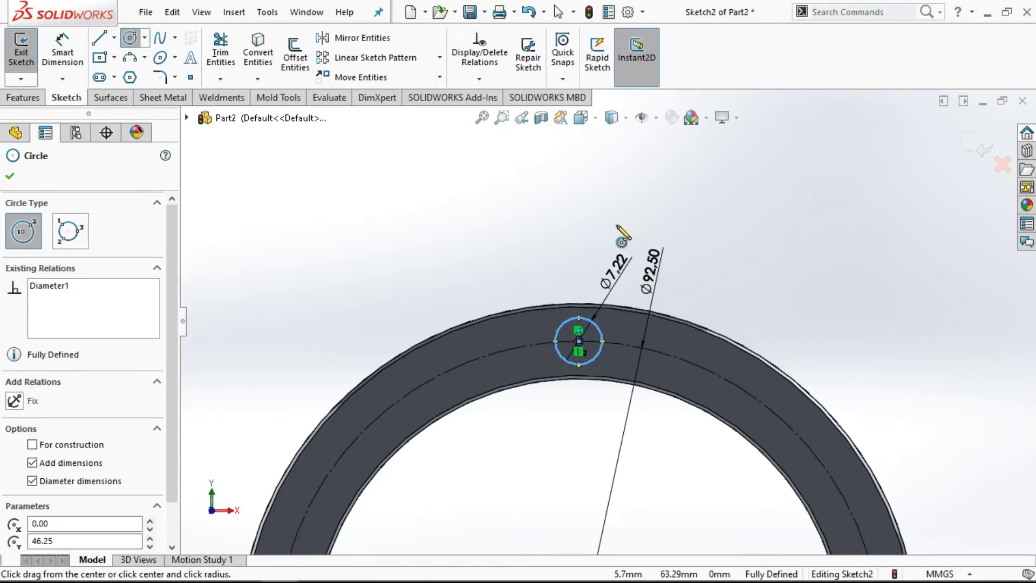
right_click(538, 228)
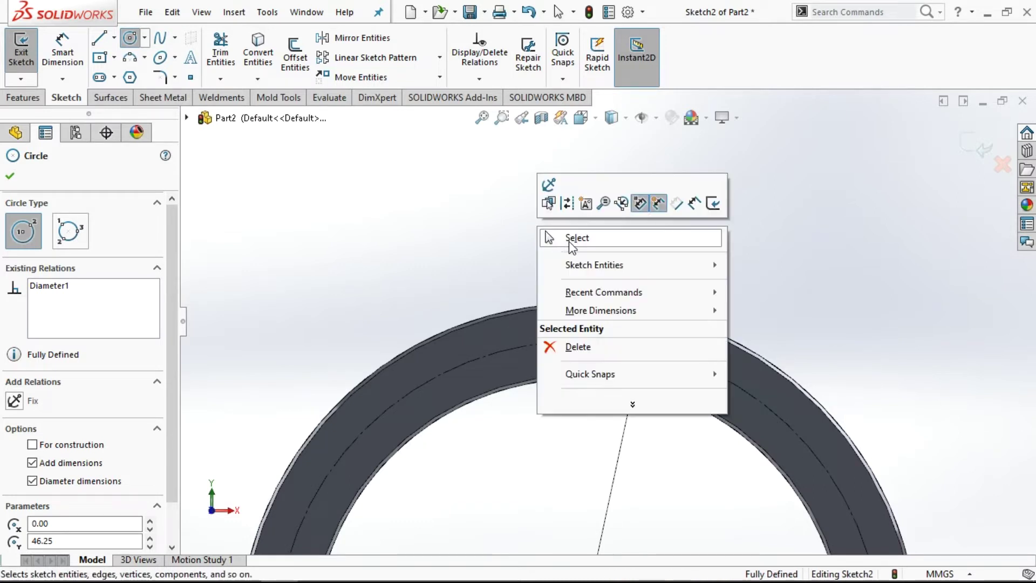
click(552, 235)
Step: Set the small circle's diameter dimension to 10.20 mm
click(613, 277)
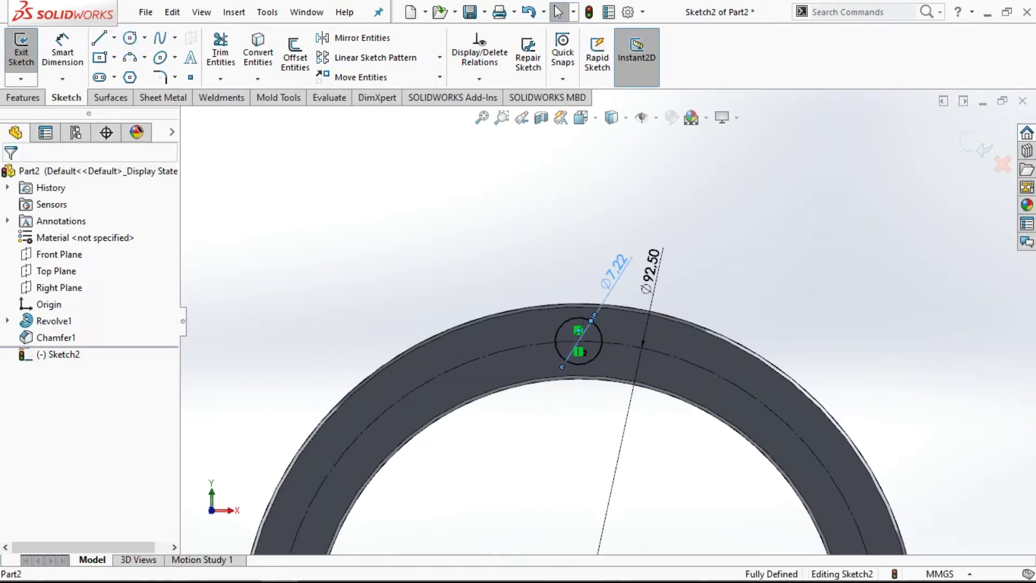
double_click(615, 280)
text(10)
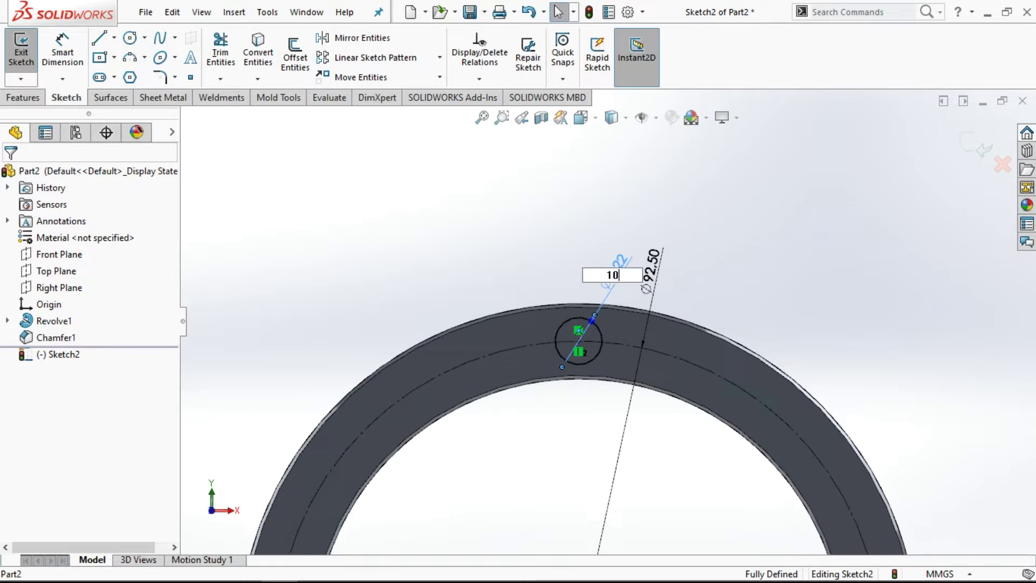
key(Return)
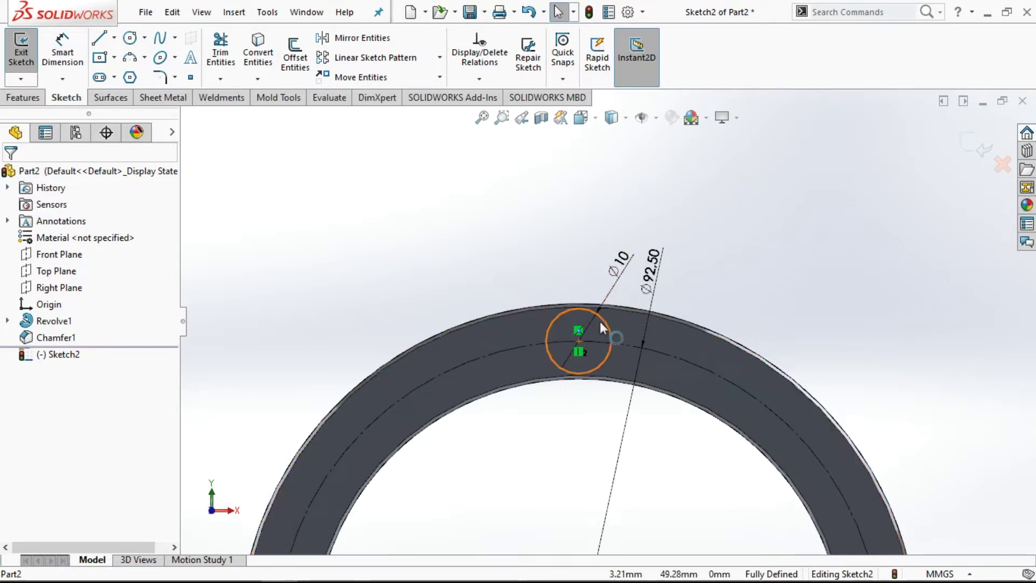
scroll(599, 327, down, 2)
scroll(600, 327, down, 2)
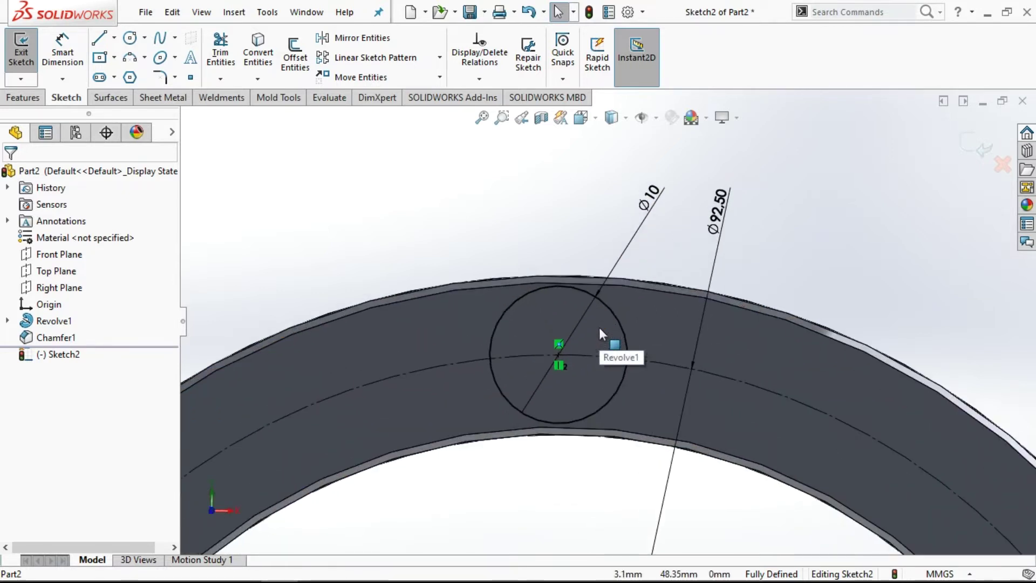
scroll(599, 327, up, 2)
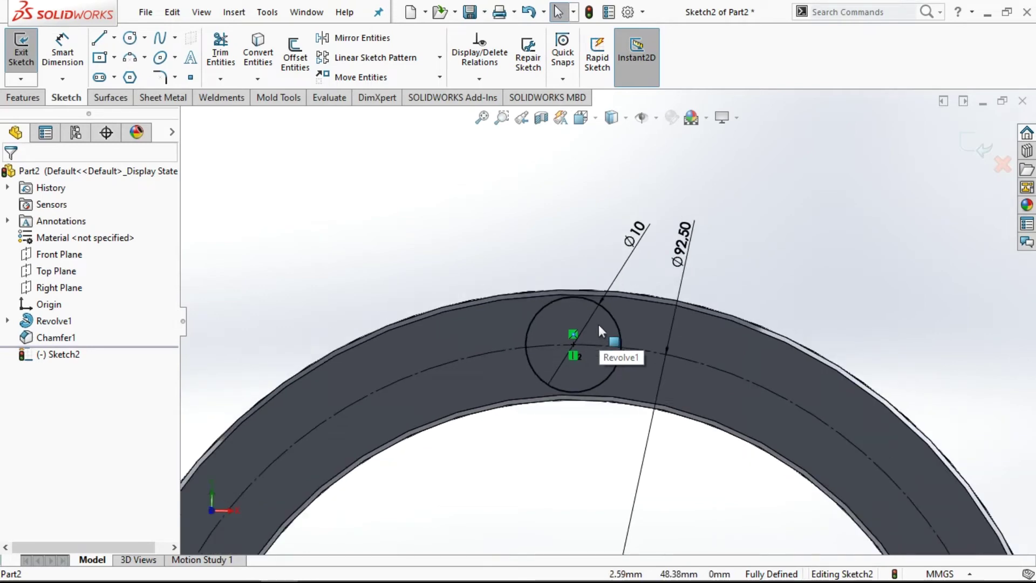
scroll(598, 325, up, 1)
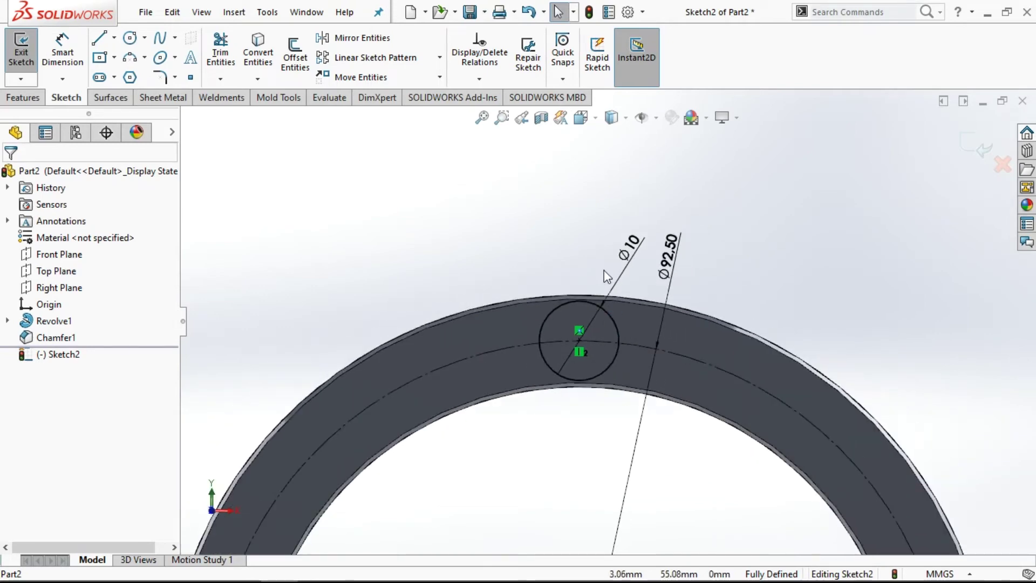
click(633, 244)
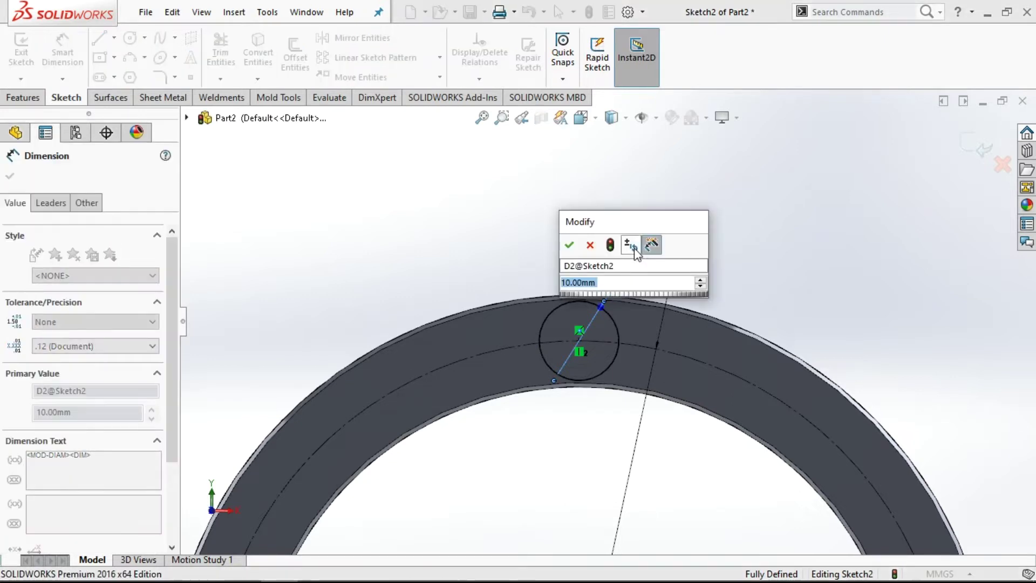
text(10.2)
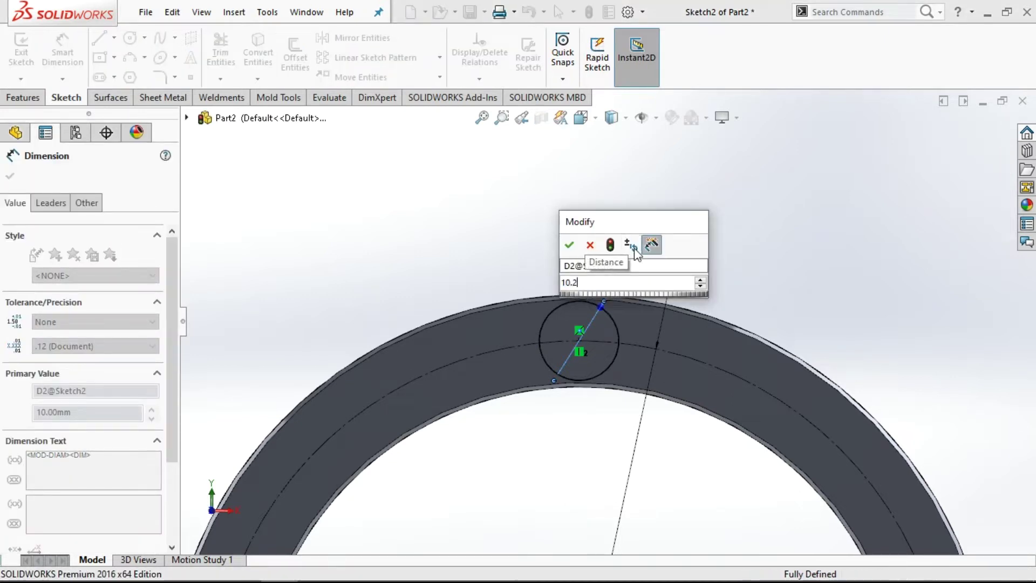
key(Return)
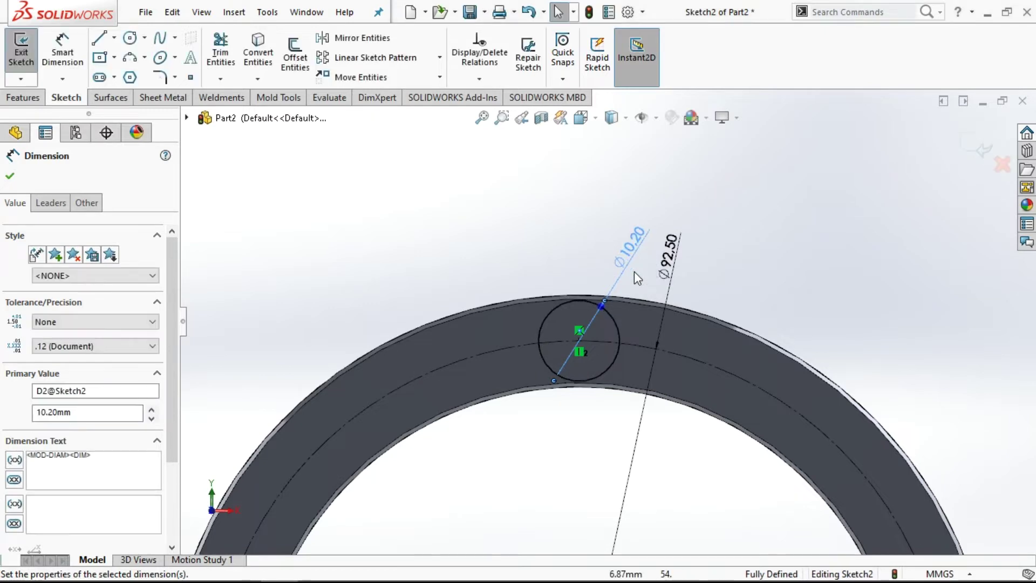
Step: Exit Sketch2 with its Ø10.20 circle and view the ring in 3D
scroll(619, 297, down, 3)
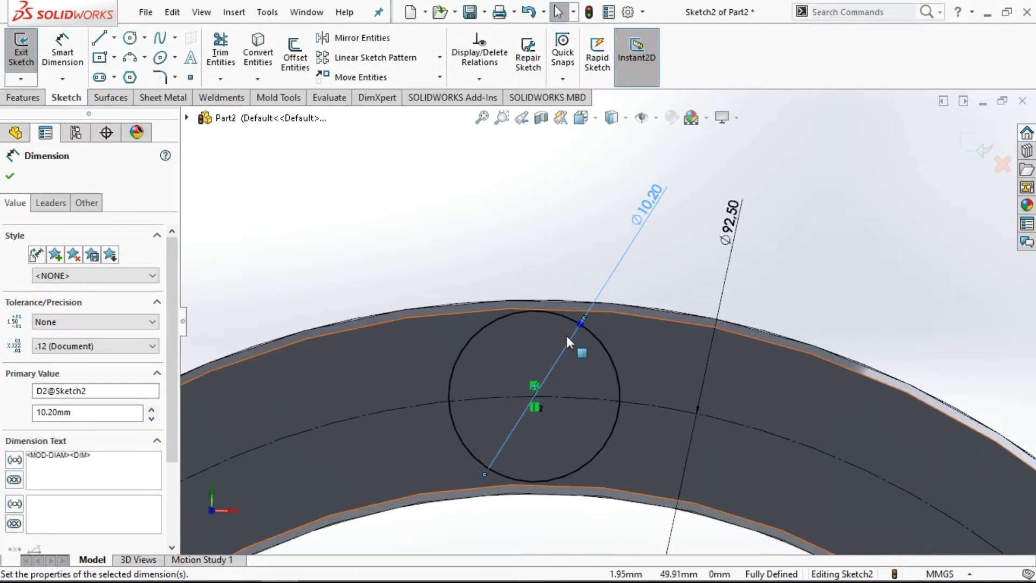
scroll(566, 338, down, 2)
scroll(554, 315, down, 1)
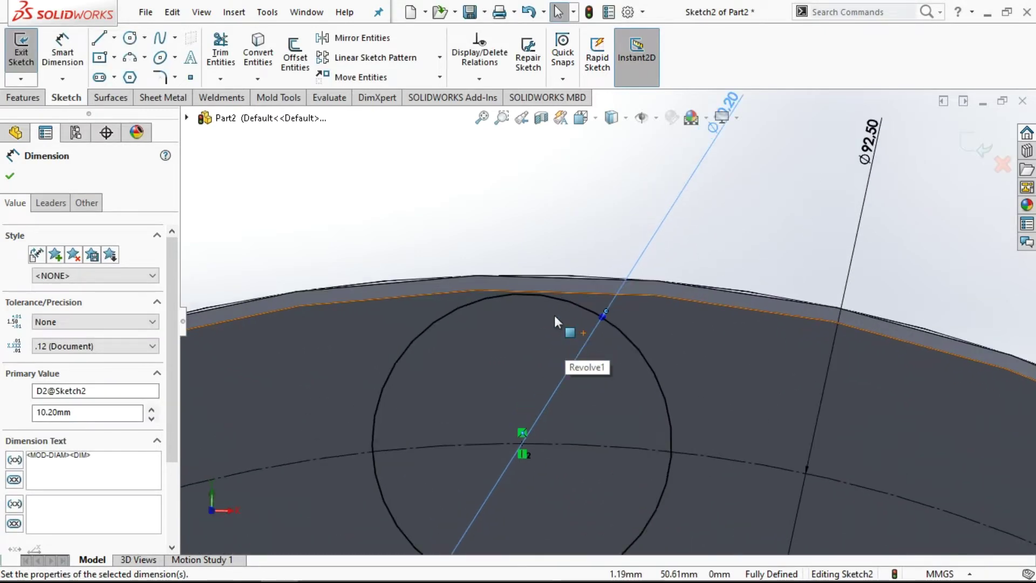
scroll(555, 316, up, 1)
scroll(555, 315, up, 2)
scroll(551, 309, up, 2)
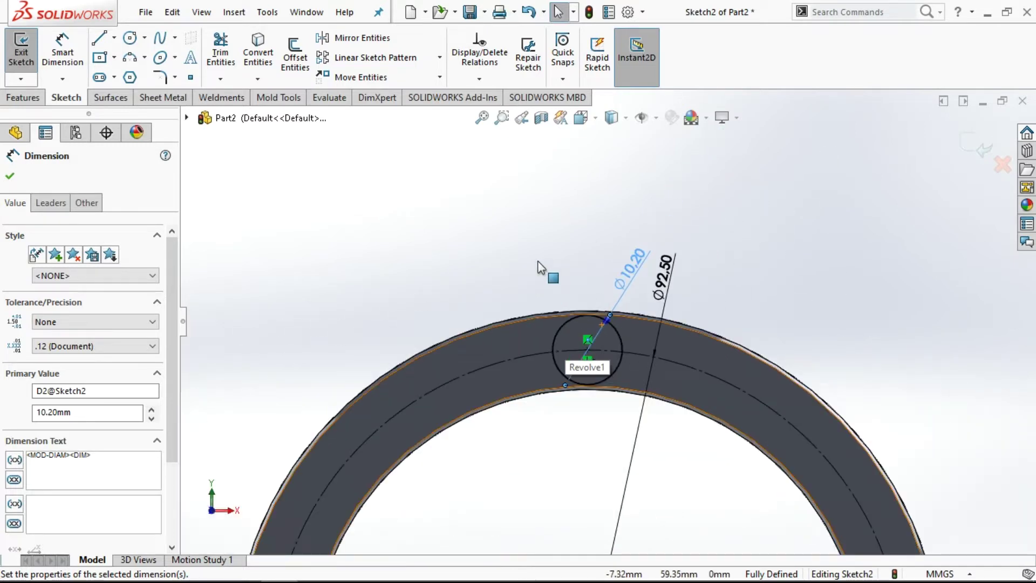
scroll(545, 267, up, 1)
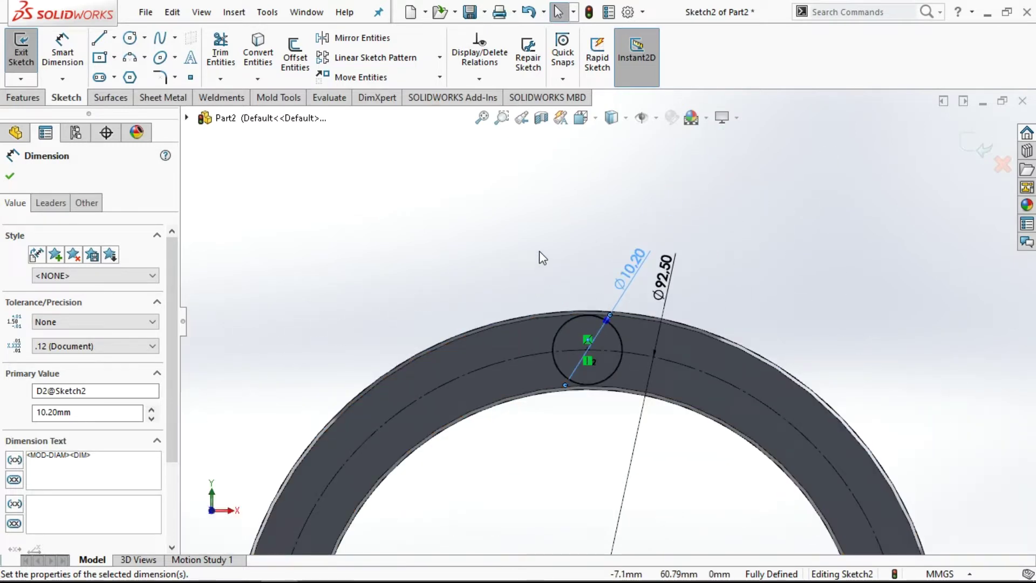
right_click(541, 257)
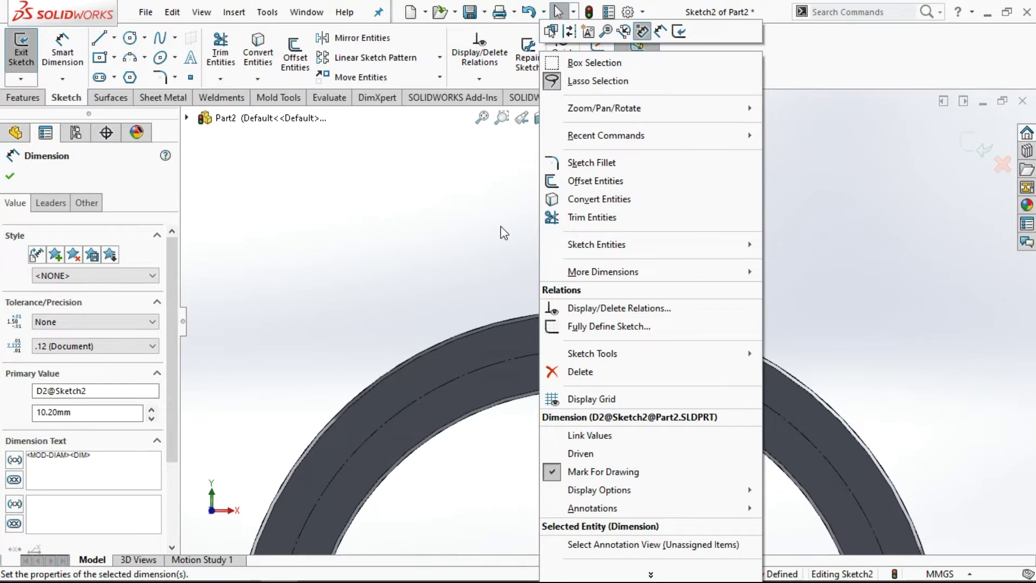
key(Escape)
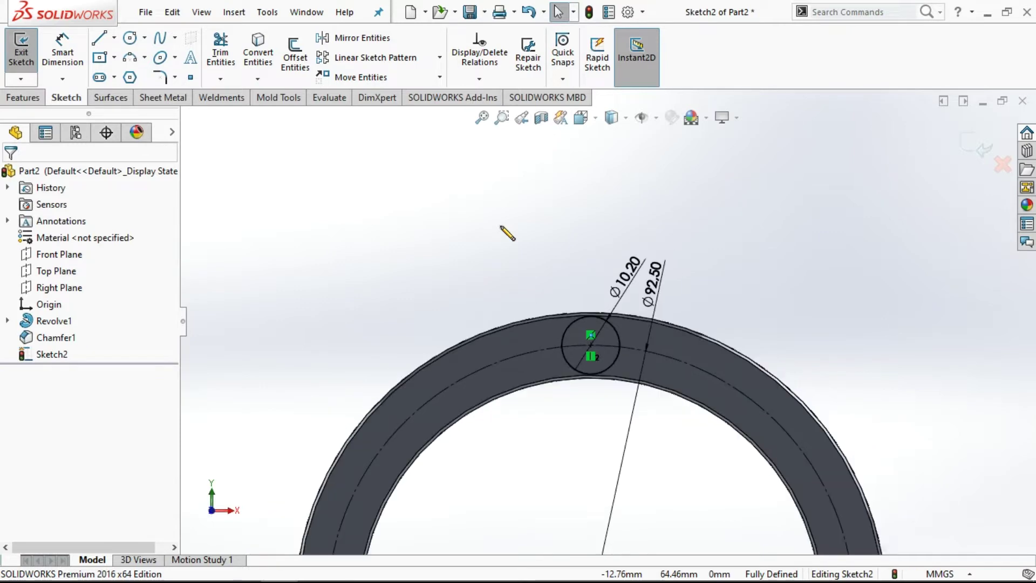
click(980, 144)
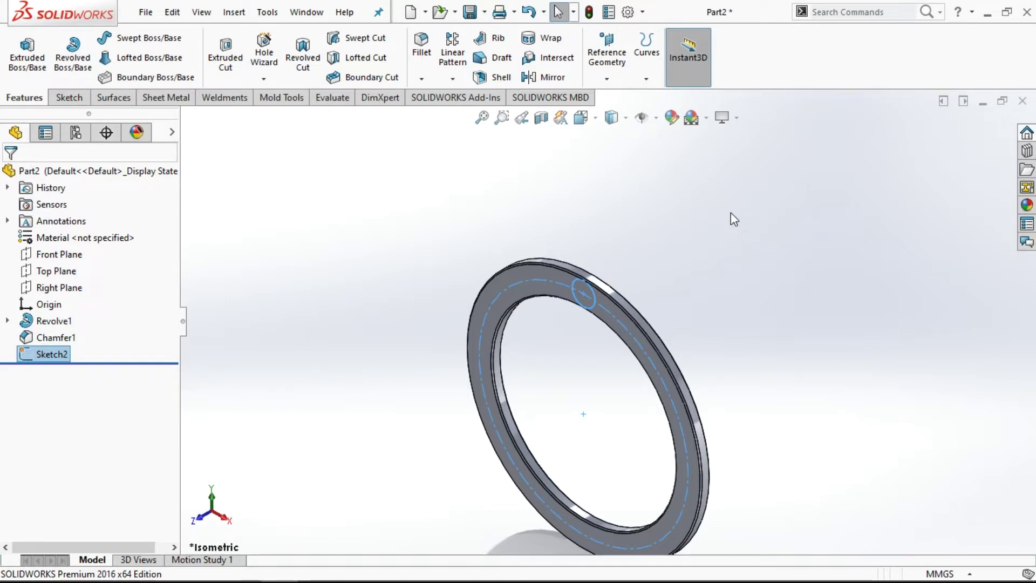
Step: Reopen Sketch2 for editing and turn the view Normal To its plane
right_click(47, 355)
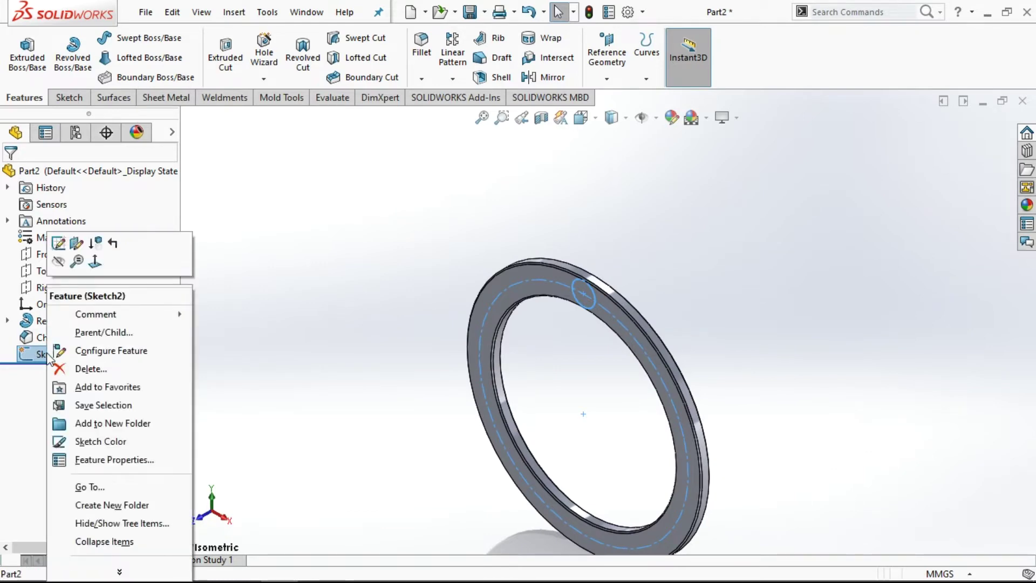
click(59, 244)
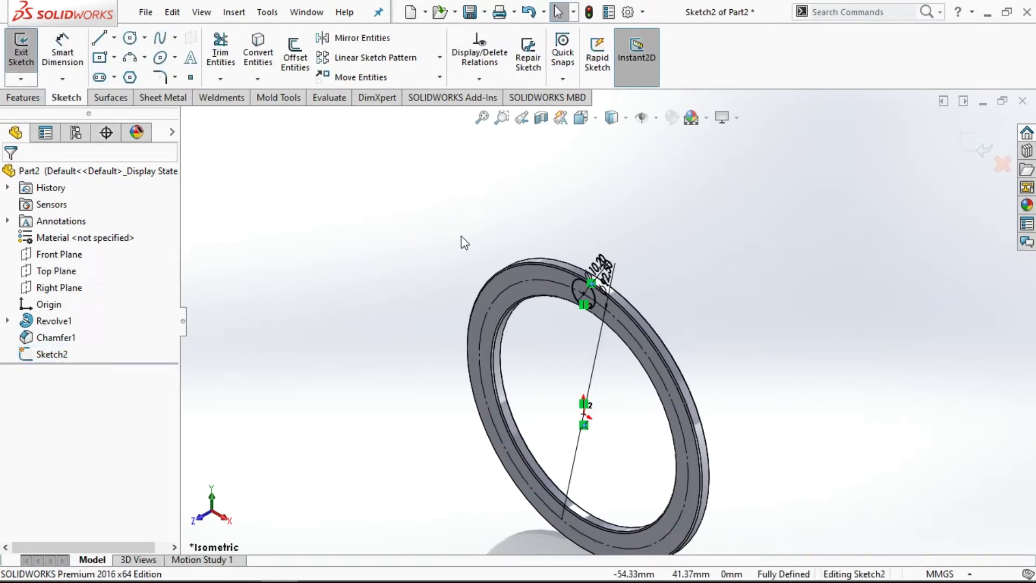
click(581, 118)
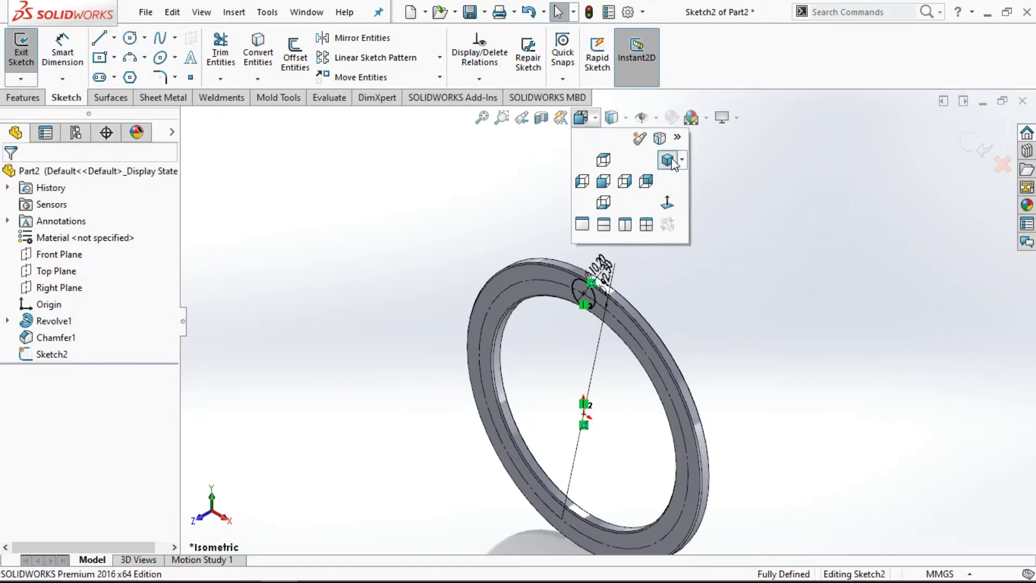
click(668, 205)
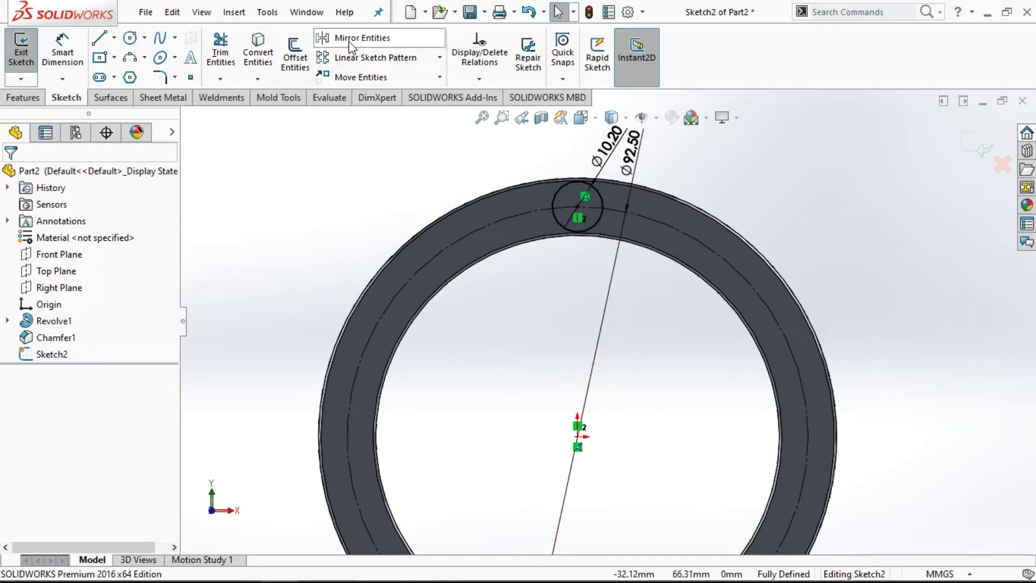
Step: Start a circular sketch pattern of the small Ø10.20 circle
click(441, 59)
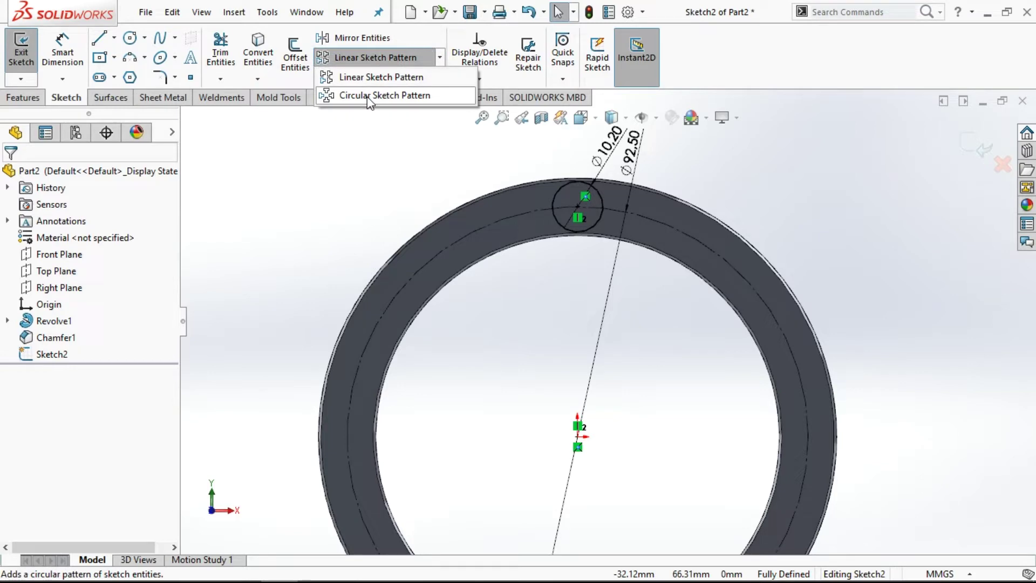
click(552, 203)
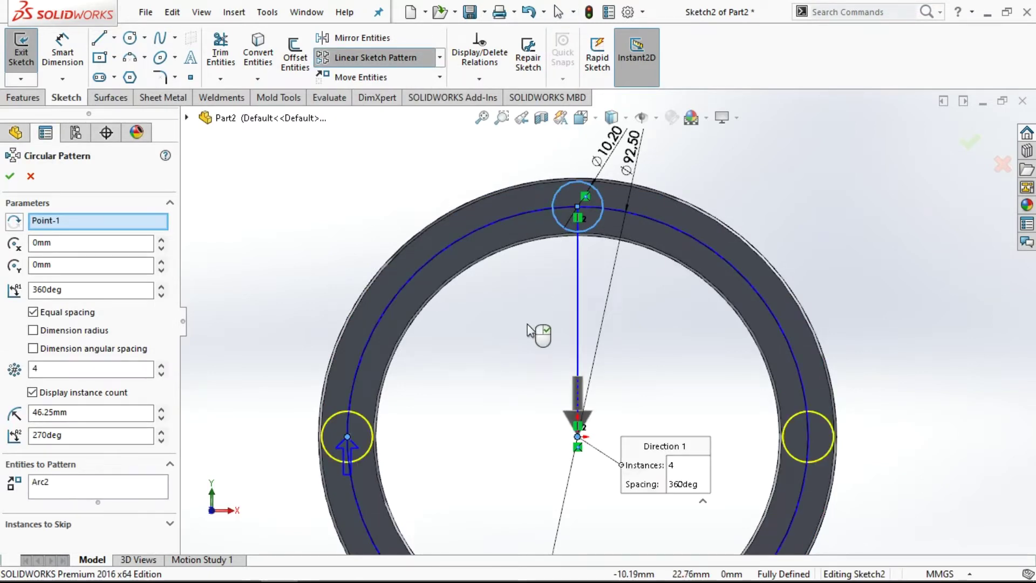
scroll(528, 329, down, 1)
scroll(527, 328, up, 2)
scroll(525, 328, up, 2)
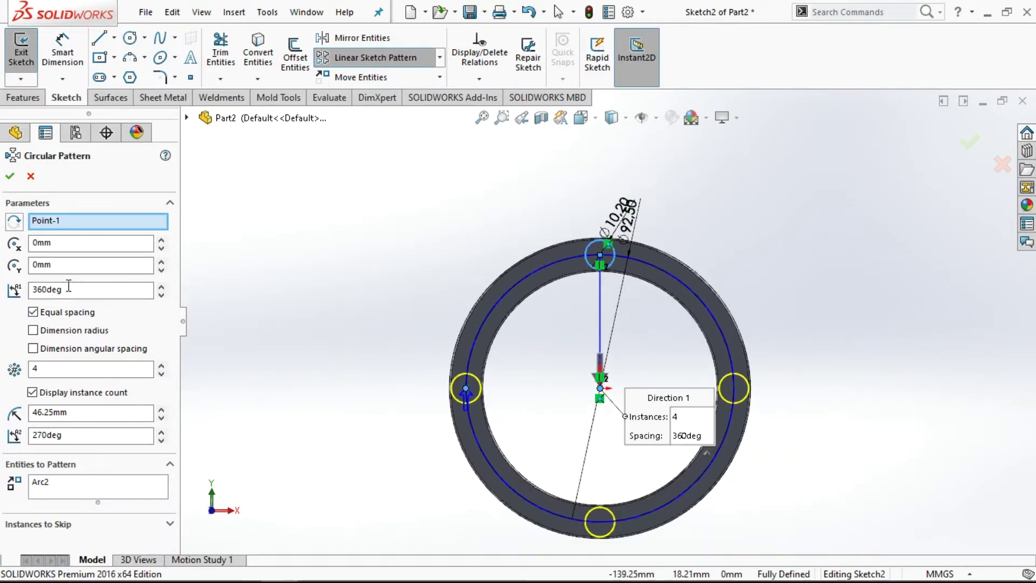
click(52, 370)
double_click(52, 370)
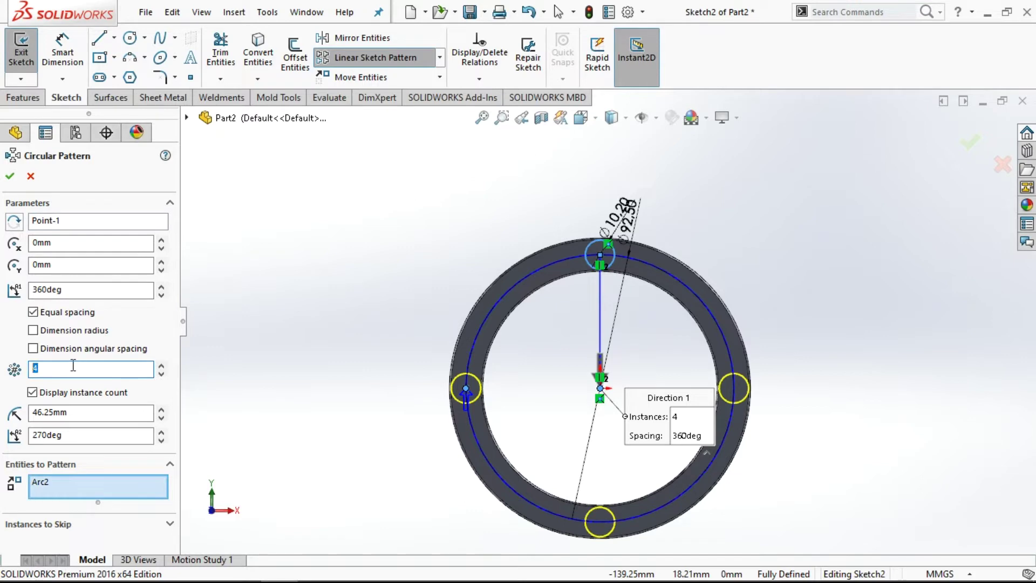
Step: Set the circular pattern's instance count to 22
text(8)
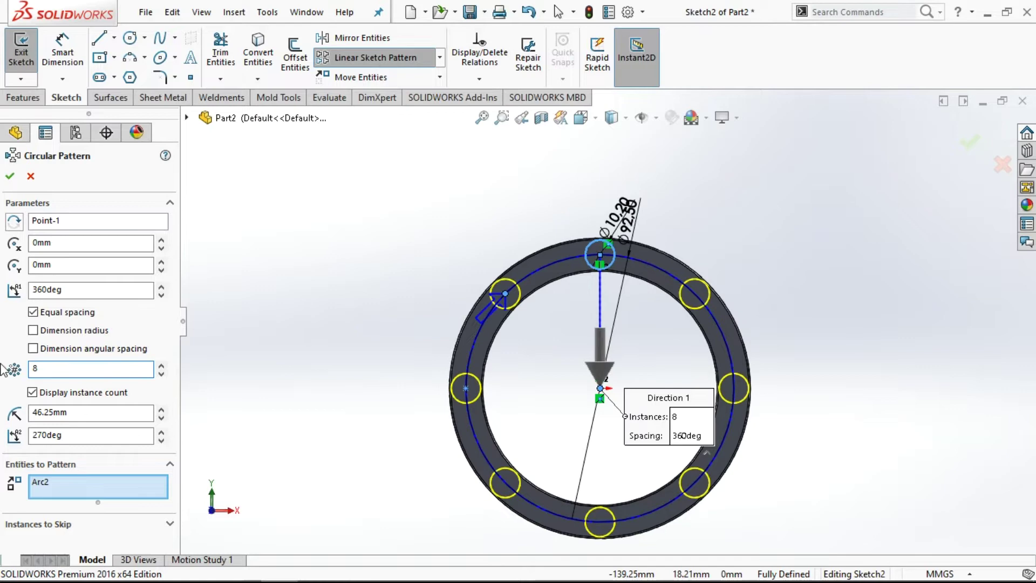
drag(52, 367, 32, 368)
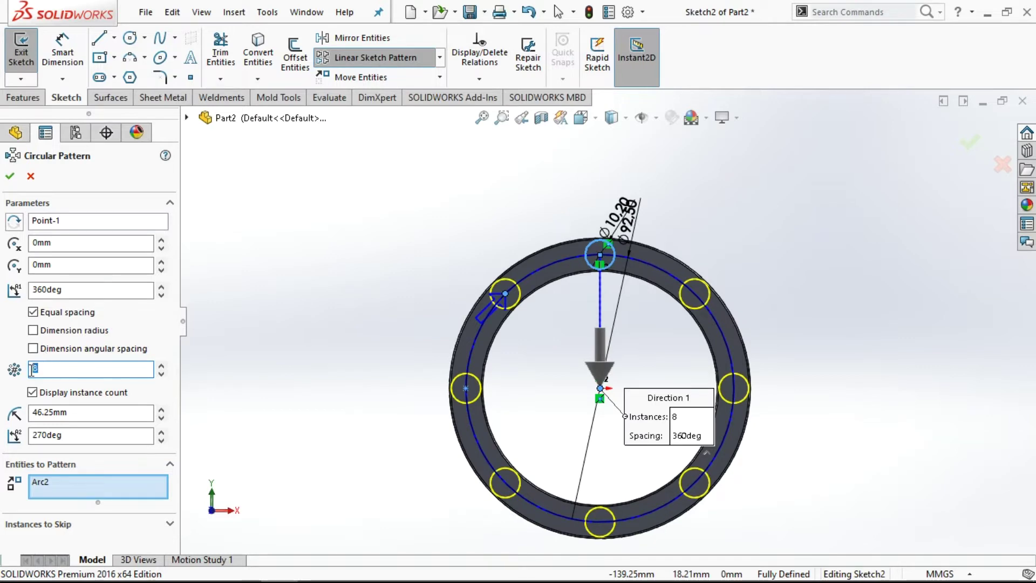
text(12)
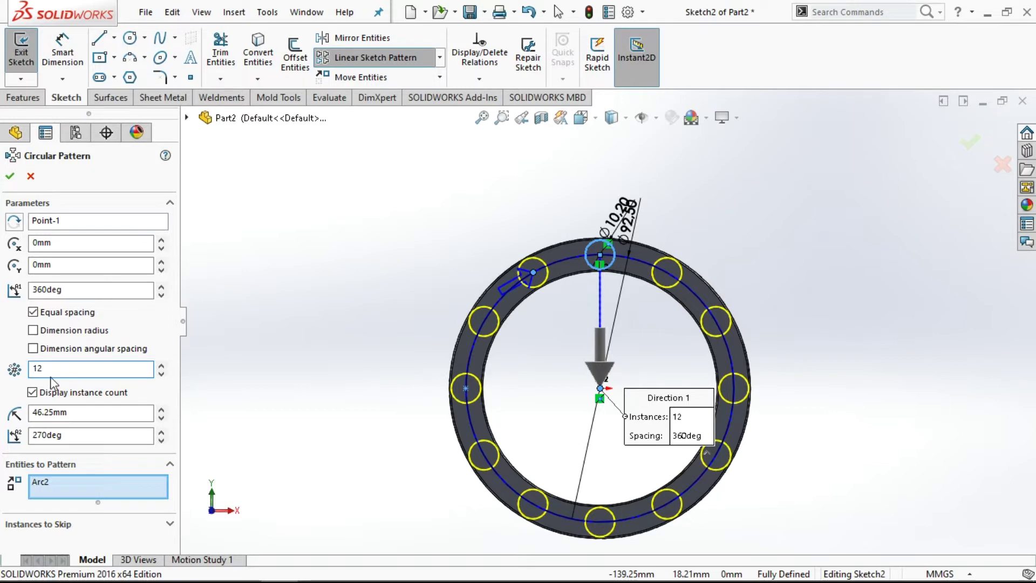
drag(45, 369, 34, 370)
text(16)
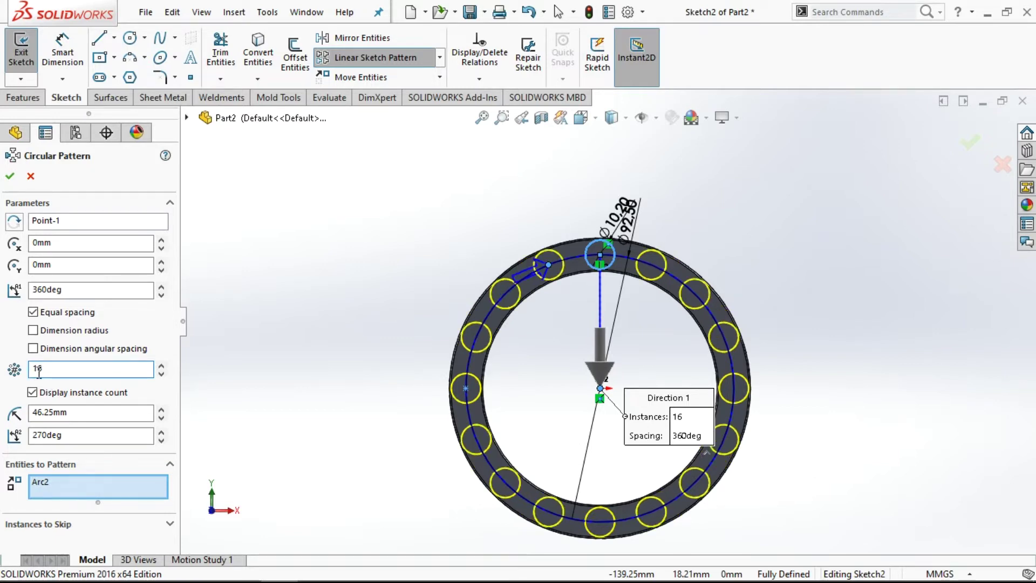
drag(46, 370, 34, 367)
text(18)
drag(45, 370, 30, 370)
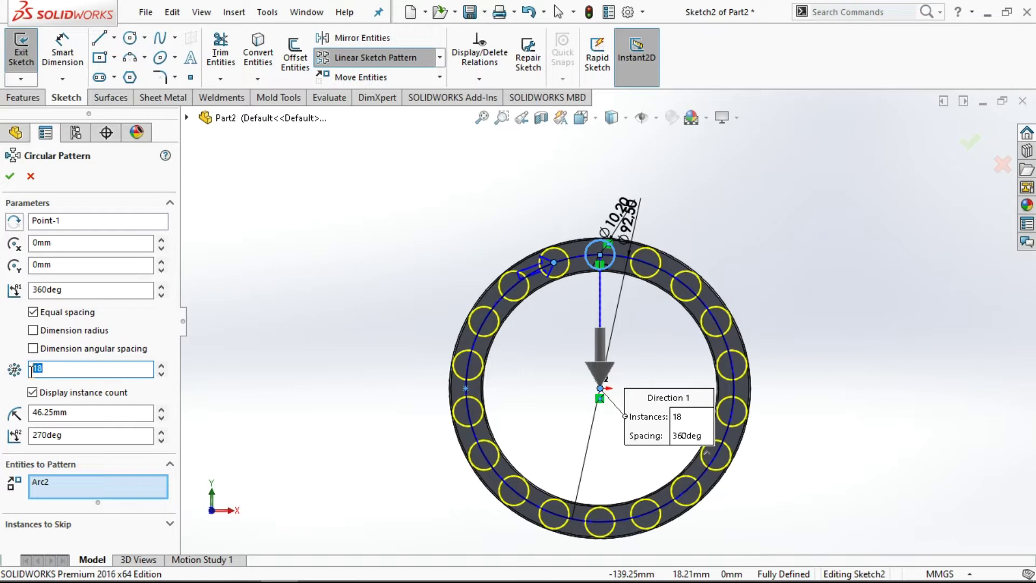
text(20)
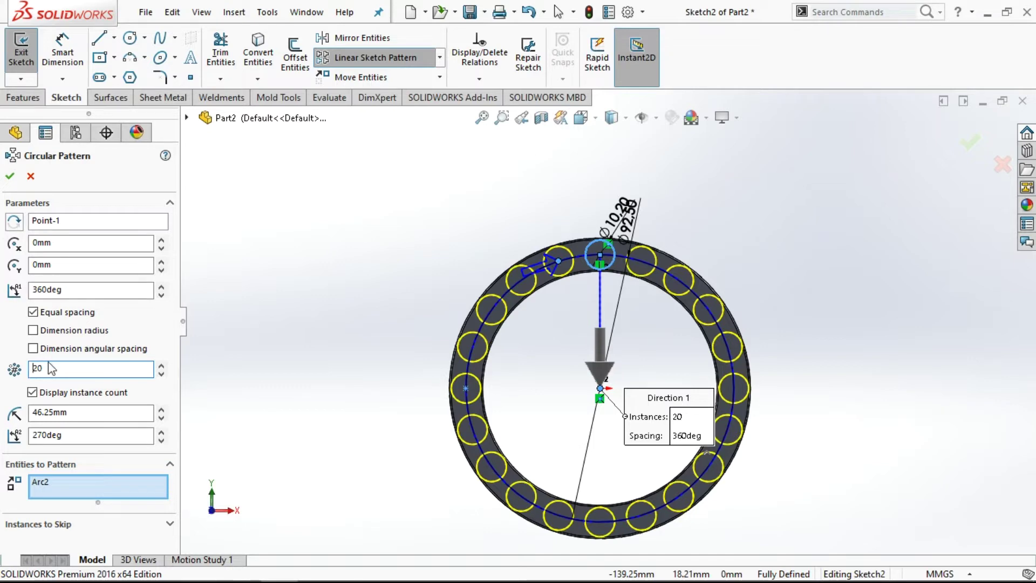
drag(42, 368, 28, 371)
text(22)
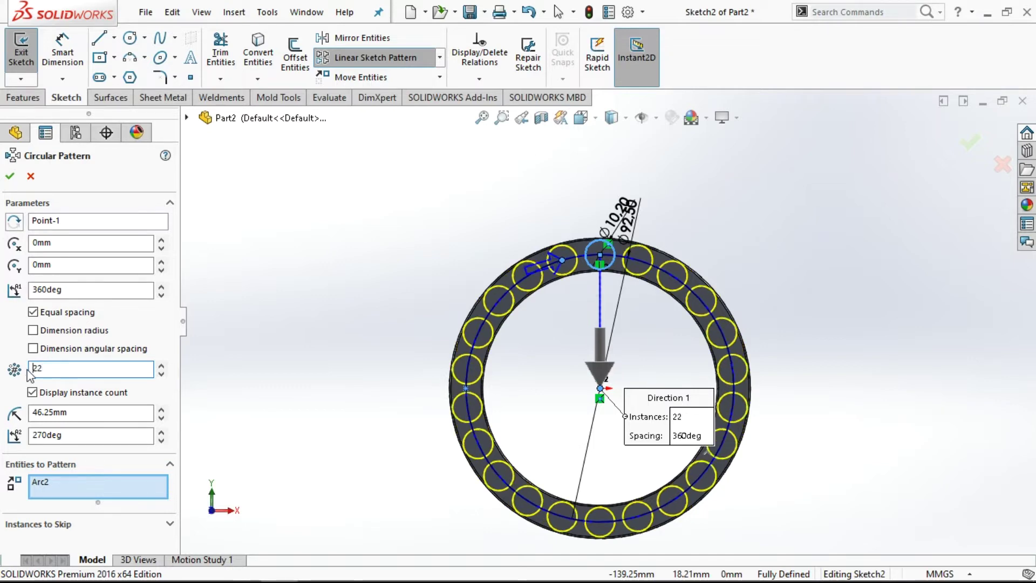
click(27, 370)
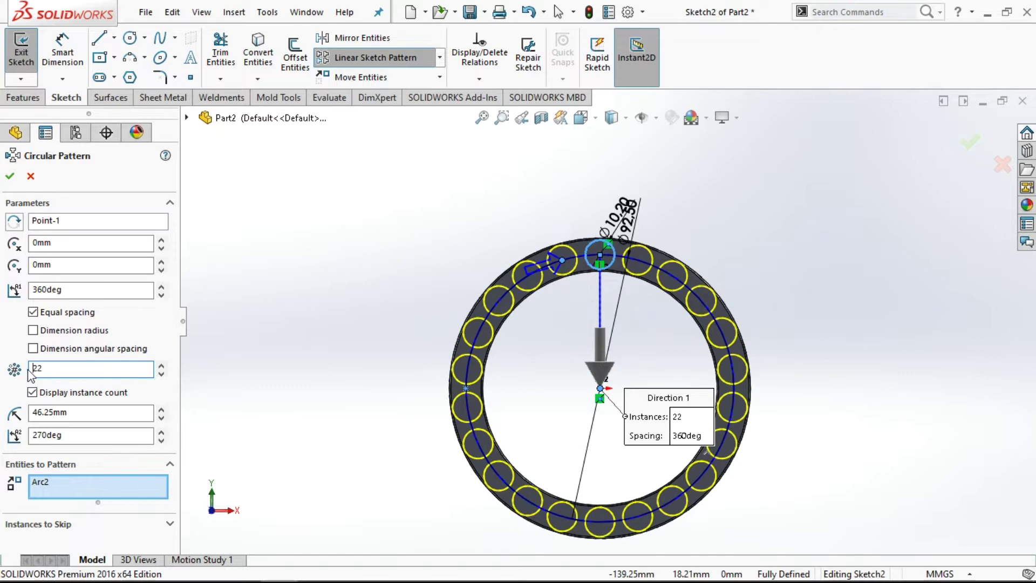
Step: Accept the 22-circle pattern over 360° and exit Sketch2
scroll(535, 464, down, 2)
scroll(535, 465, down, 1)
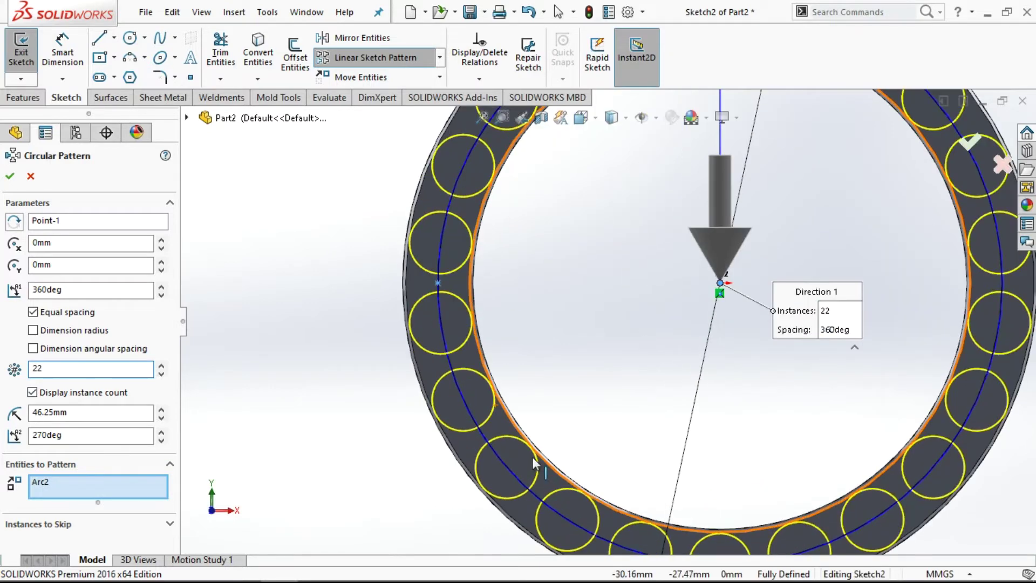
scroll(411, 434, up, 3)
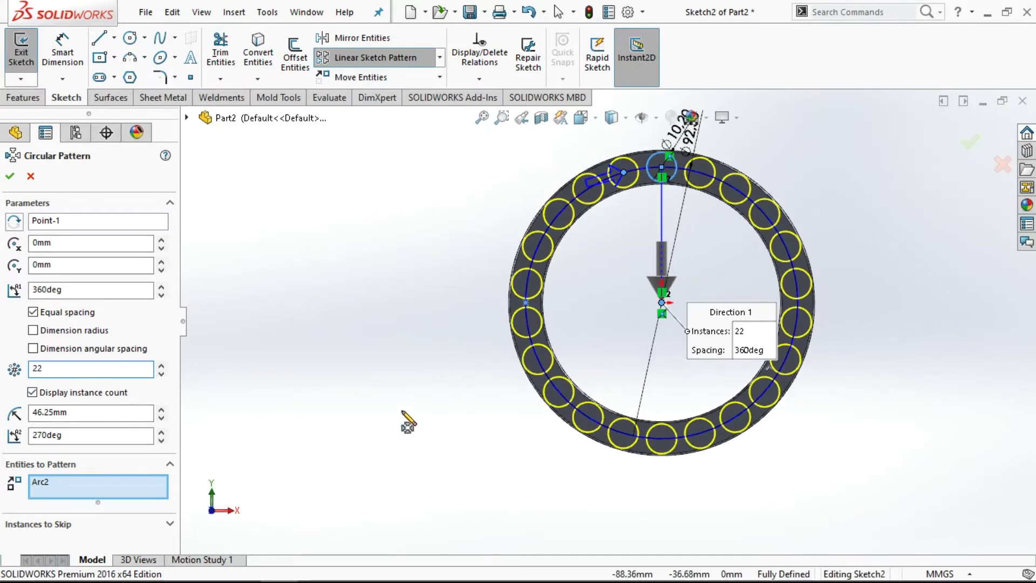
scroll(408, 422, up, 1)
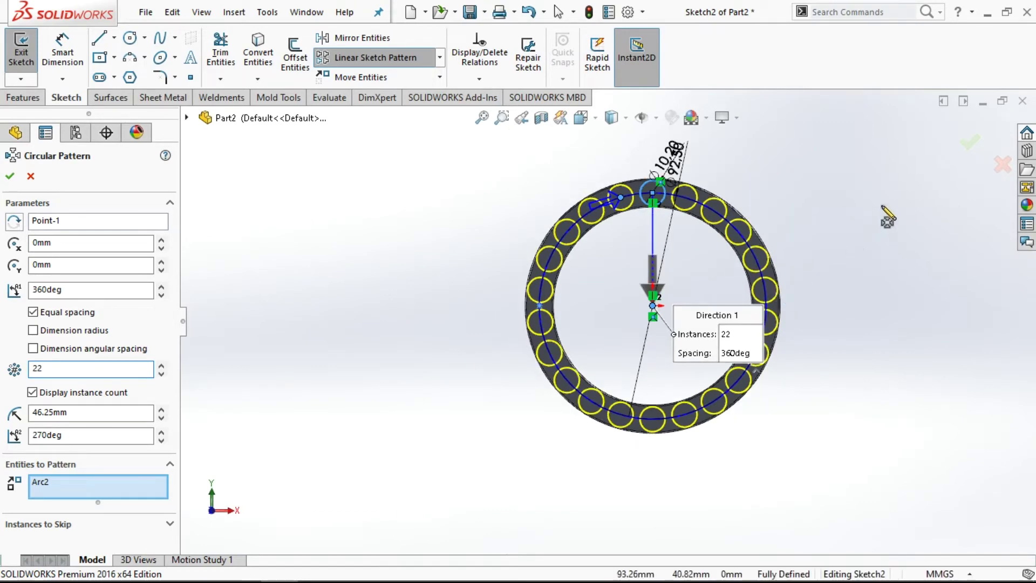
click(9, 176)
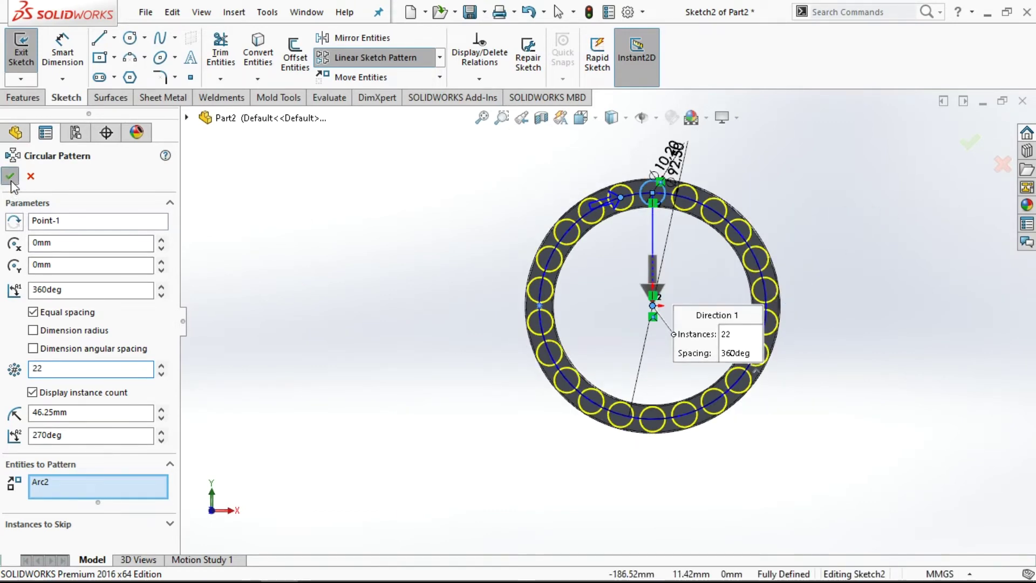
click(978, 145)
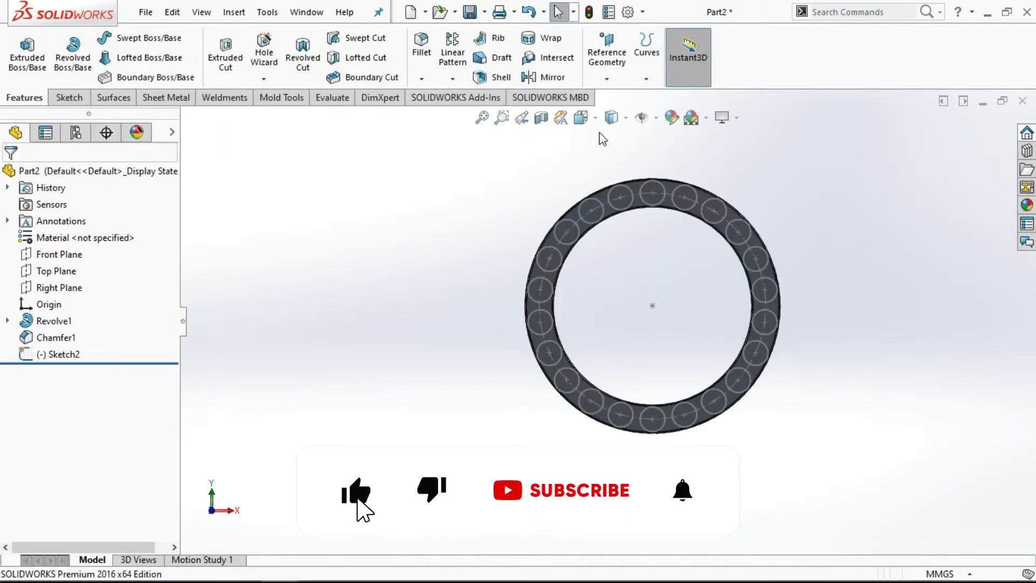
Step: In Isometric view, extrude-cut Sketch2's 22 circles Blind 10 mm into the ring
click(580, 117)
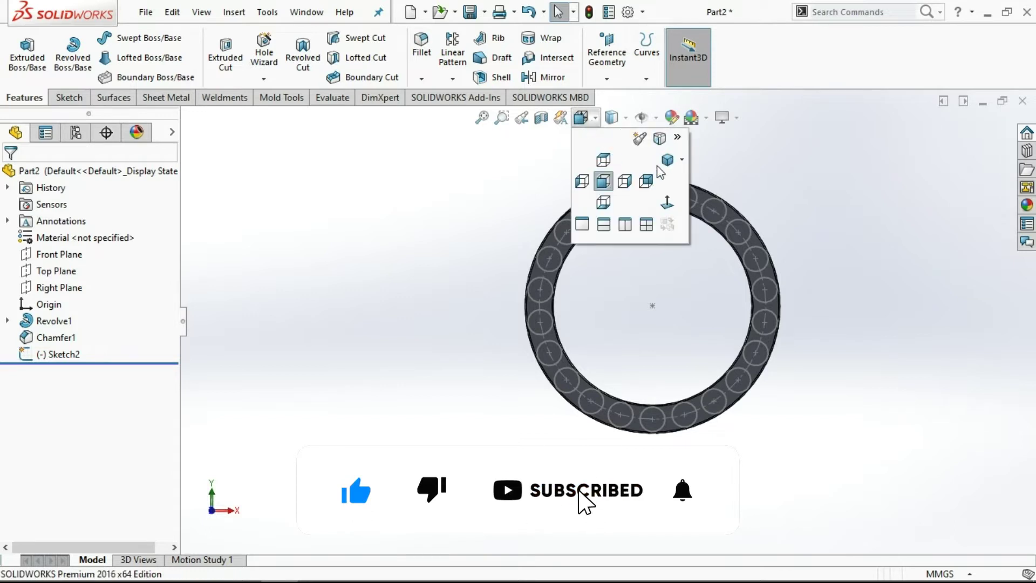
click(668, 160)
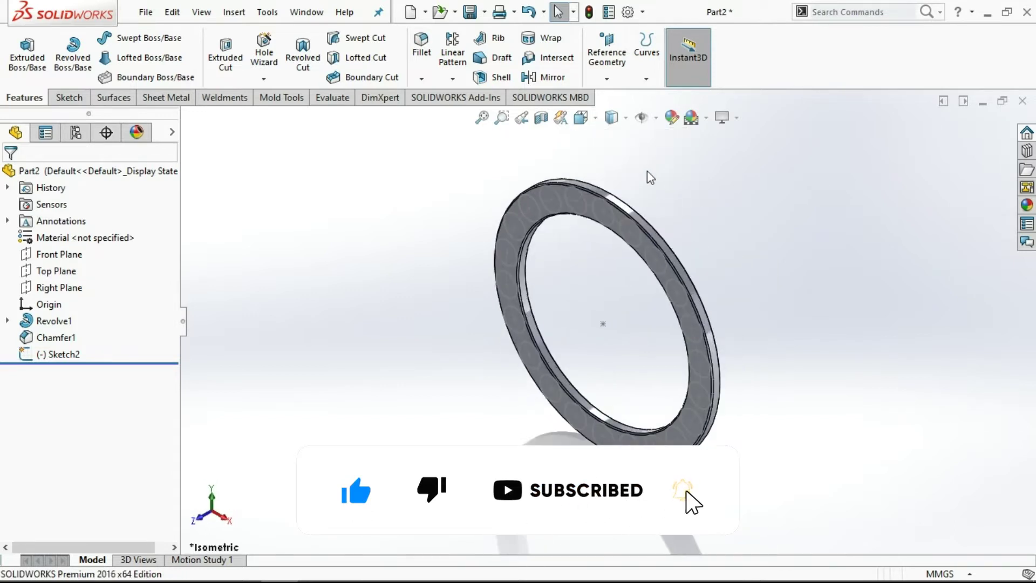
click(65, 354)
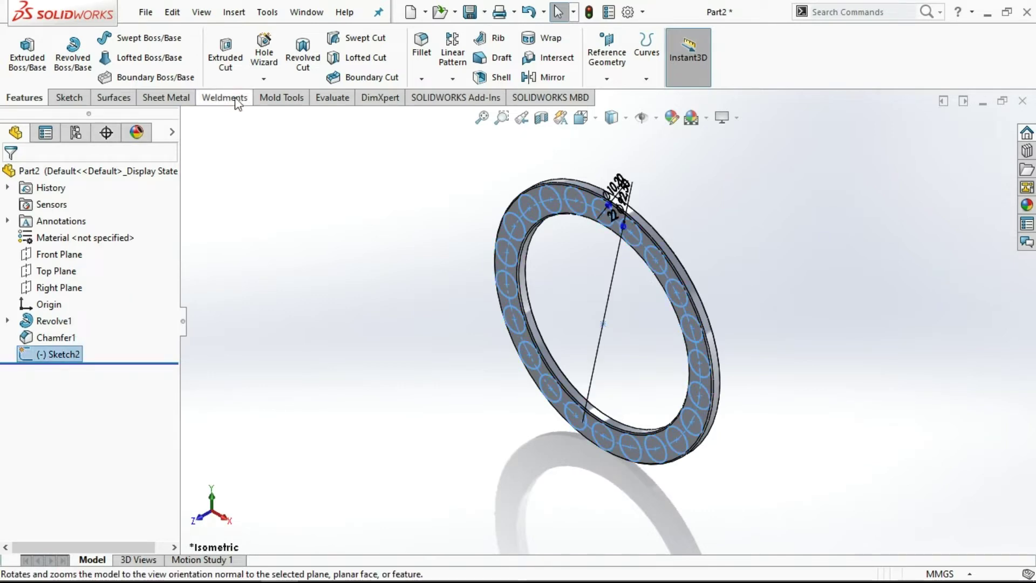
click(226, 54)
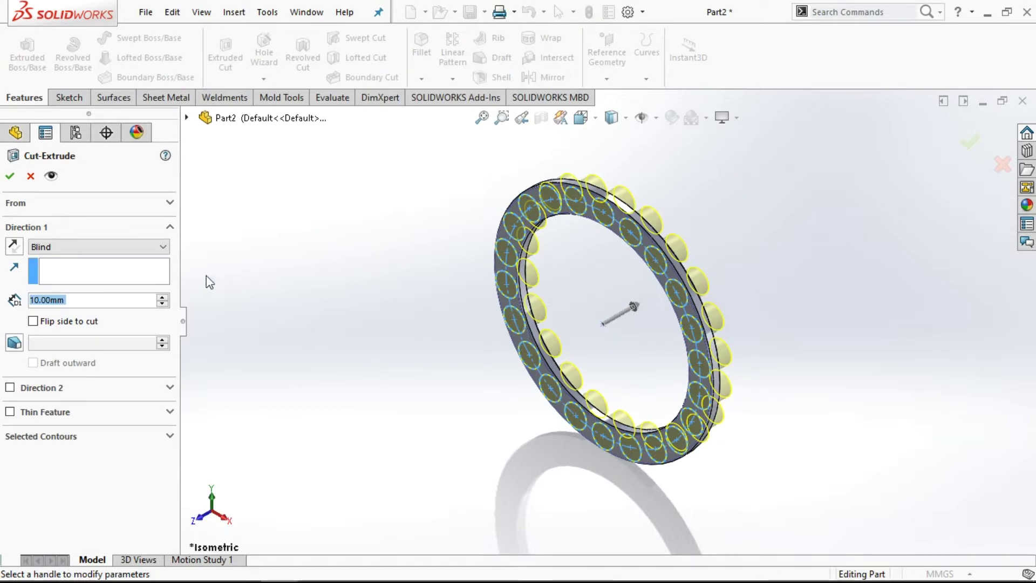
mouse_move(807, 269)
middle_down()
mouse_move(699, 254)
mouse_move(810, 248)
middle_up()
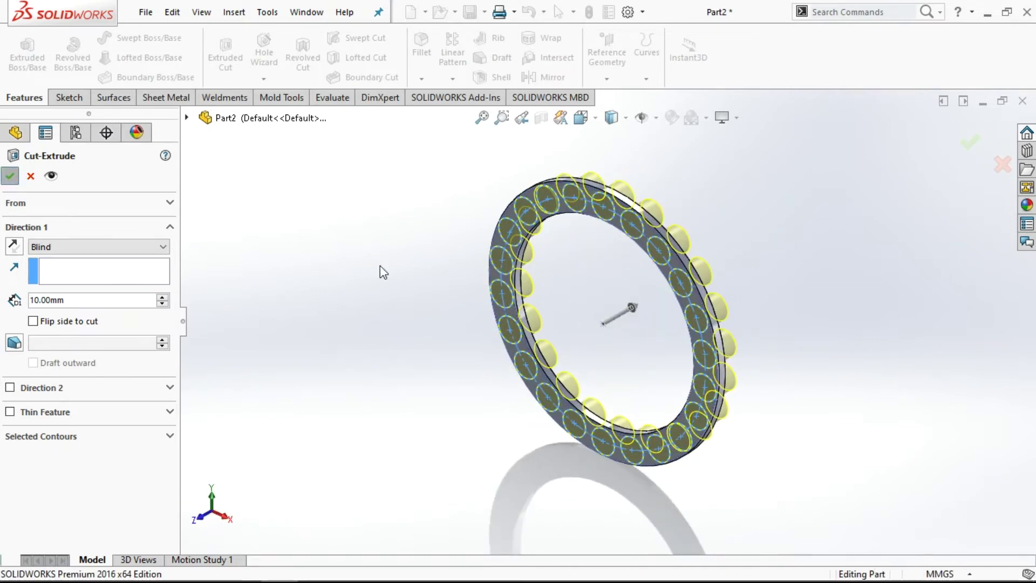
key(Return)
click(793, 245)
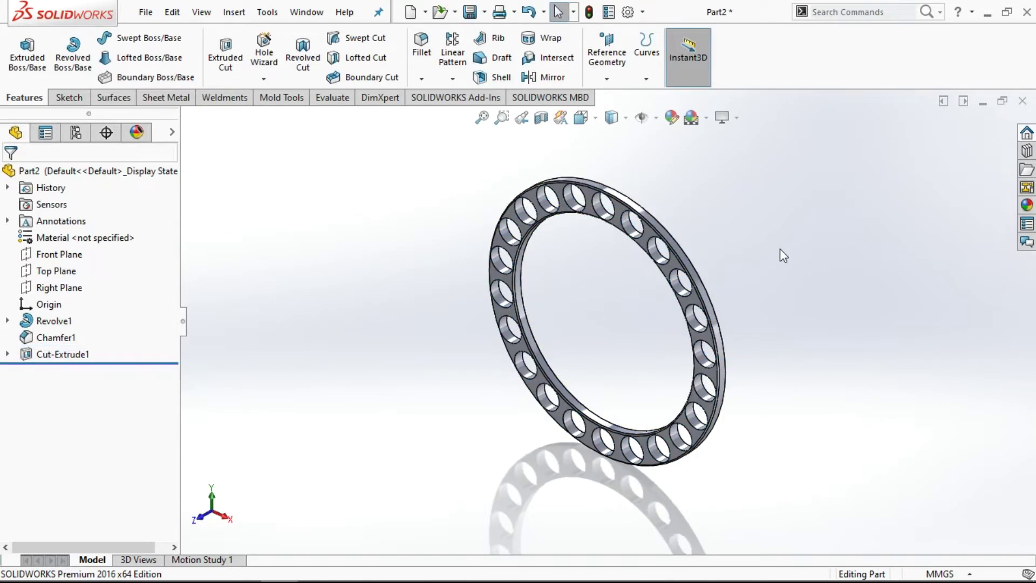
Step: Zoom and rotate the model to inspect the 22-pocket ring
scroll(744, 273, down, 2)
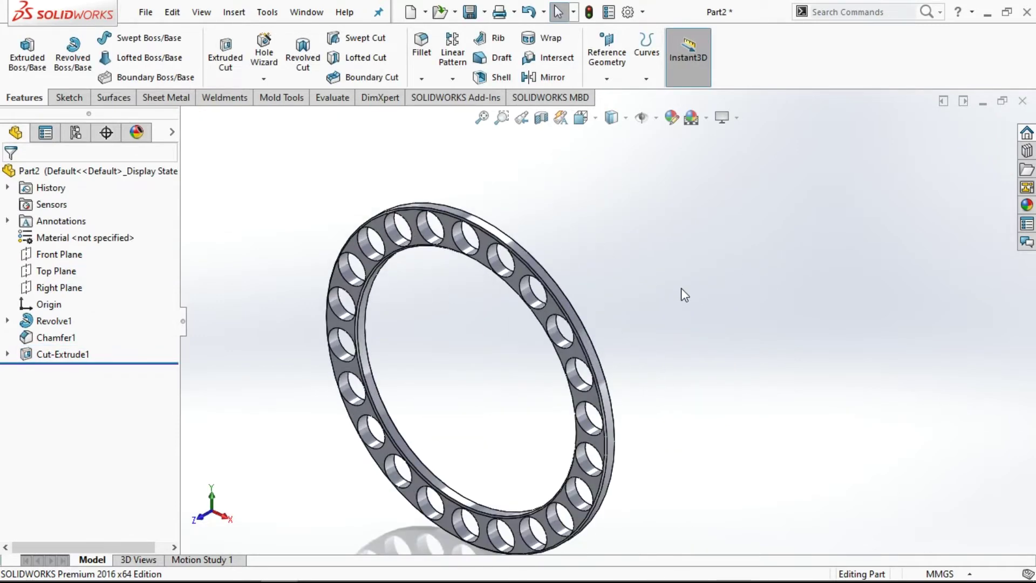
mouse_move(559, 326)
middle_down()
mouse_move(560, 233)
mouse_move(571, 224)
mouse_move(569, 259)
mouse_move(504, 308)
mouse_move(514, 313)
mouse_move(510, 346)
mouse_move(474, 317)
mouse_move(514, 331)
mouse_move(536, 286)
mouse_move(527, 324)
mouse_move(555, 324)
mouse_move(518, 335)
middle_up()
scroll(530, 326, up, 3)
scroll(520, 340, up, 3)
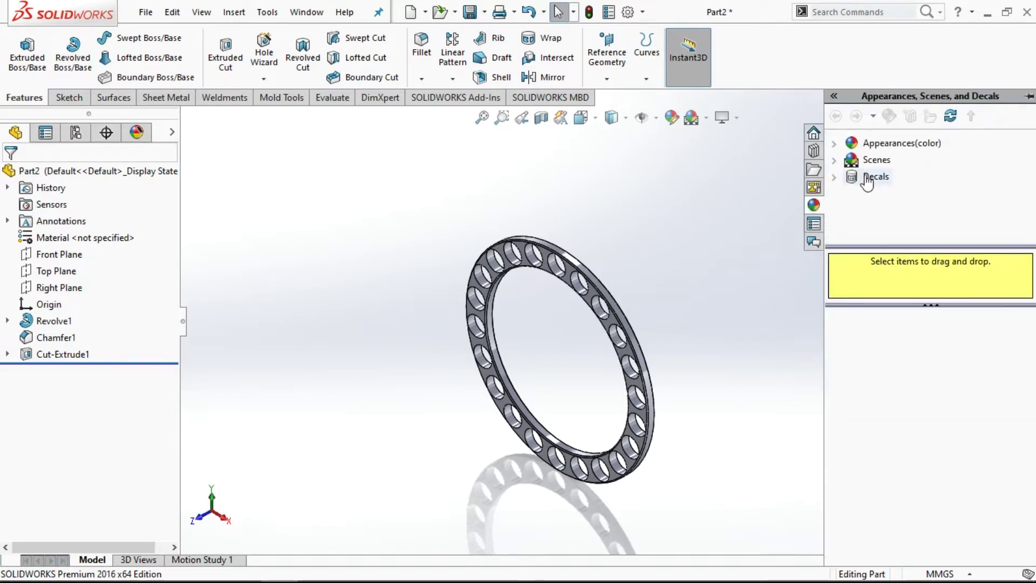
Step: Apply the Metal > Steel polished steel appearance to the whole part, then close the library
click(836, 146)
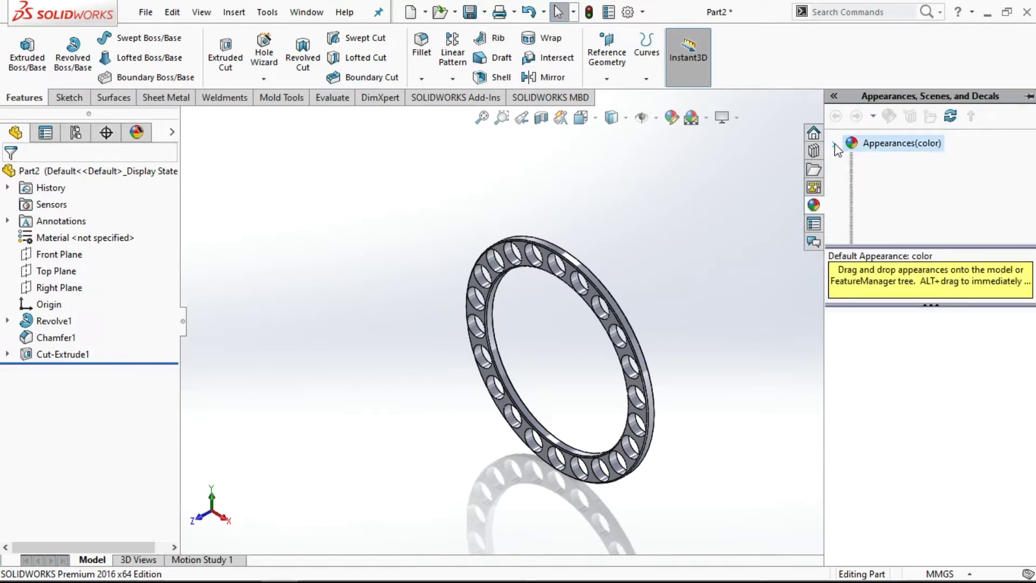
click(895, 183)
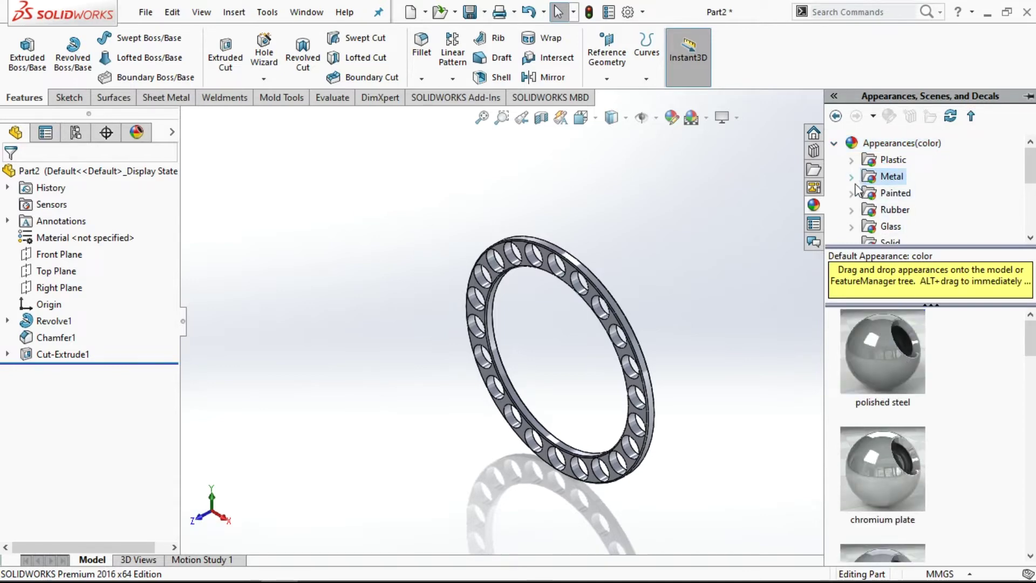
click(851, 178)
click(908, 161)
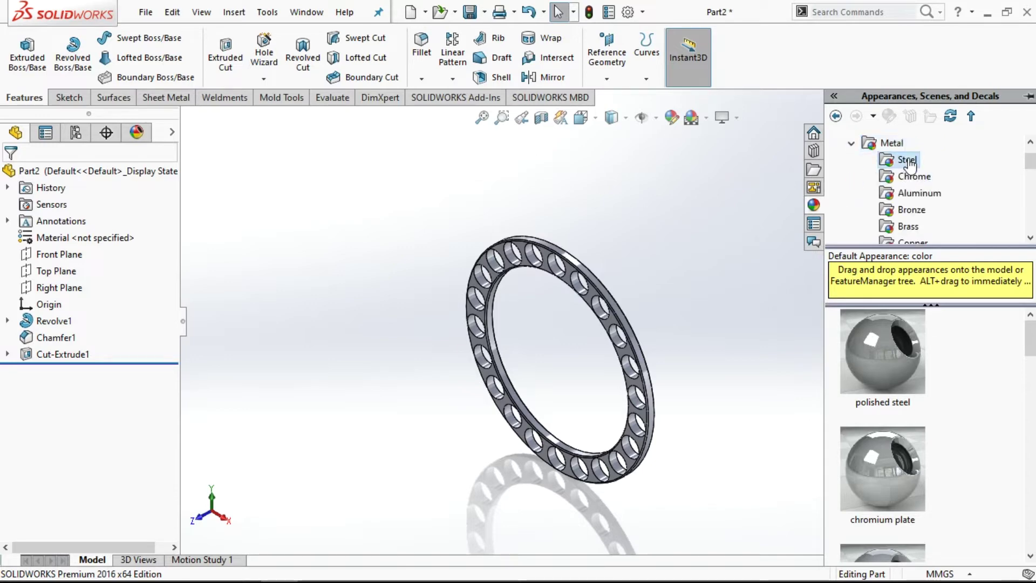
click(892, 354)
right_click(892, 355)
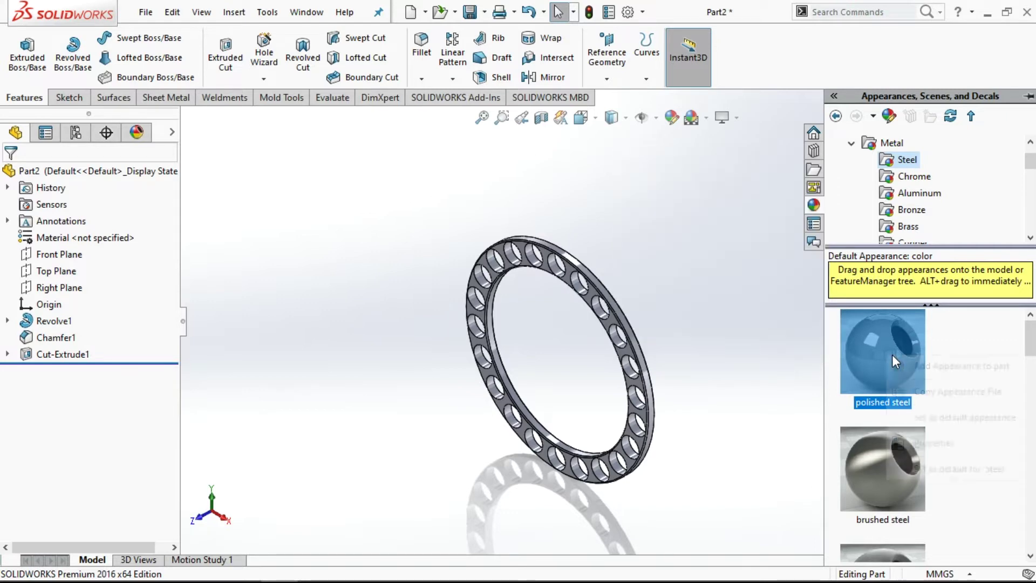
click(922, 366)
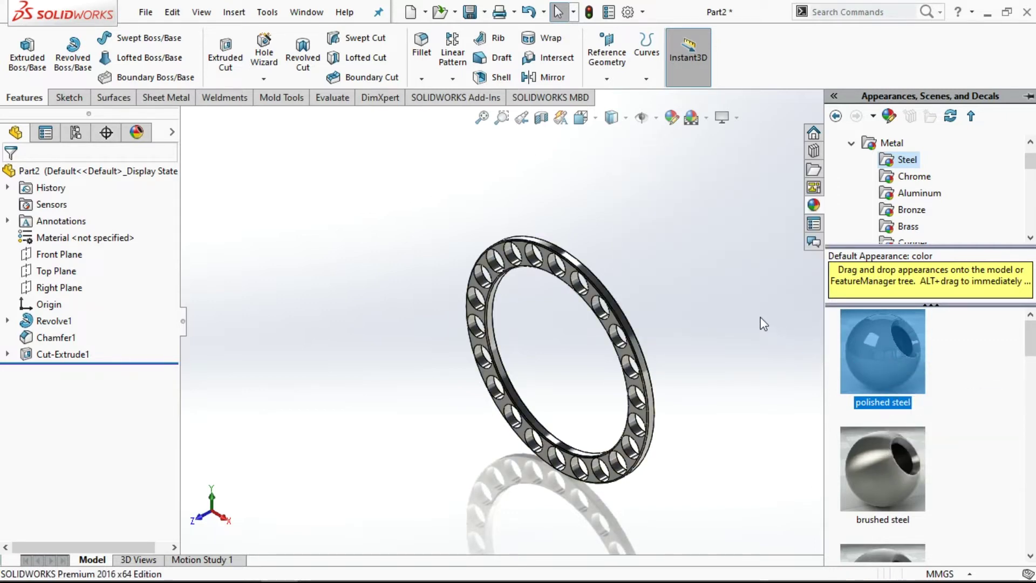
click(765, 427)
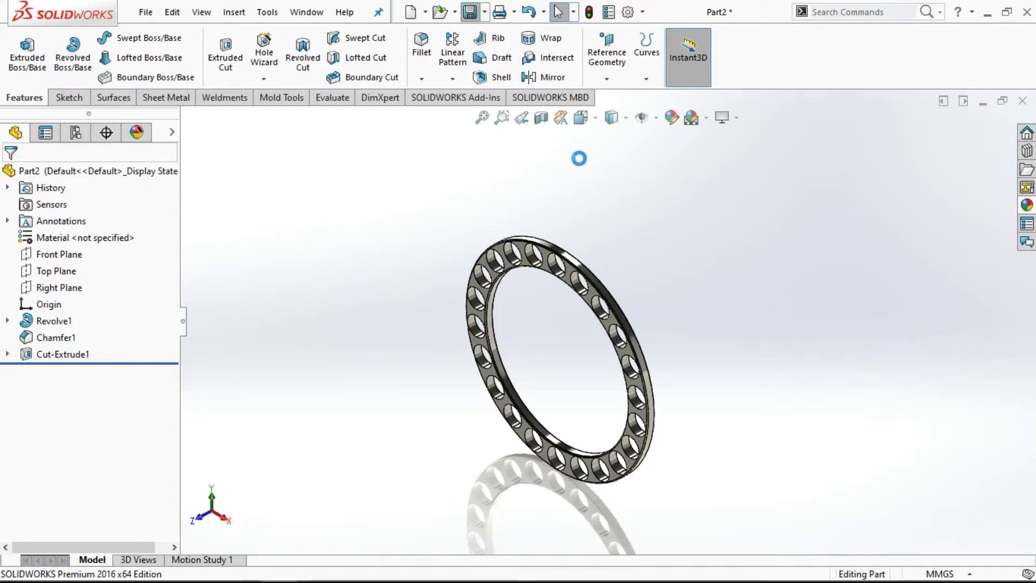
Step: Save the part as DUDUKAN BALL BEARING in the MESIN TOOLS folder
key(ctrl+s)
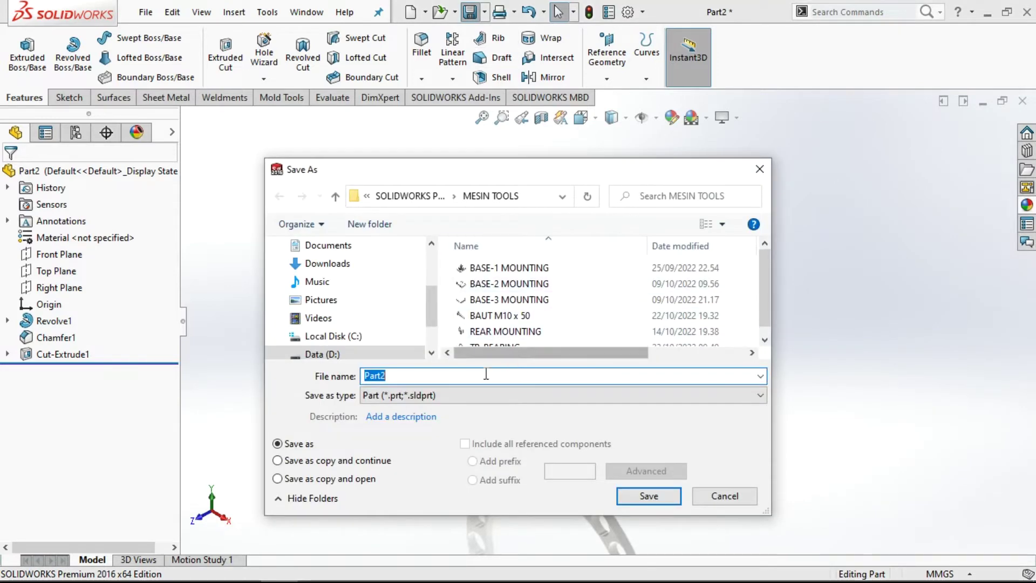
scroll(764, 298, down, 1)
text(DUDUKAN BALL BEA)
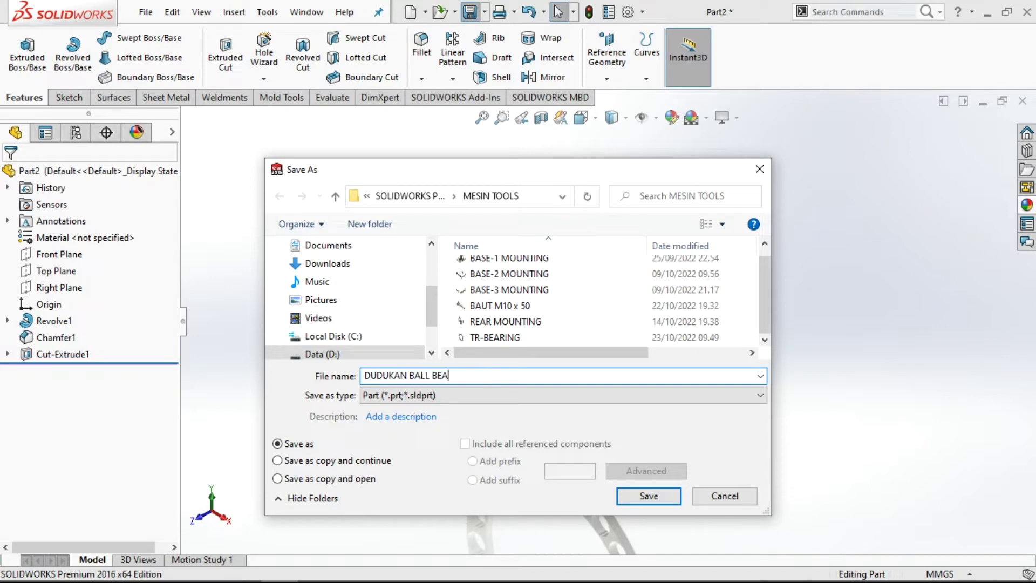
text(RING)
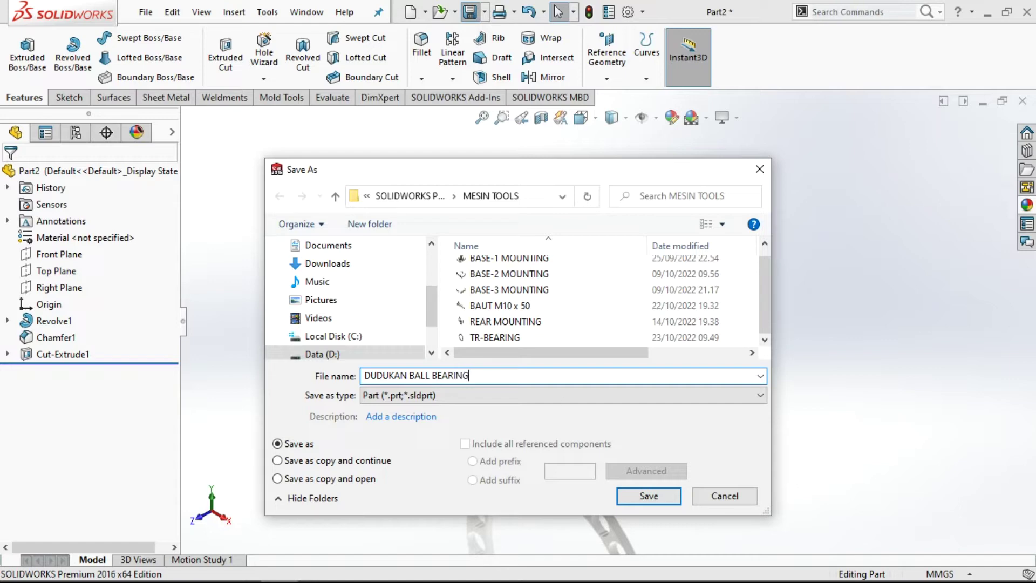
click(648, 495)
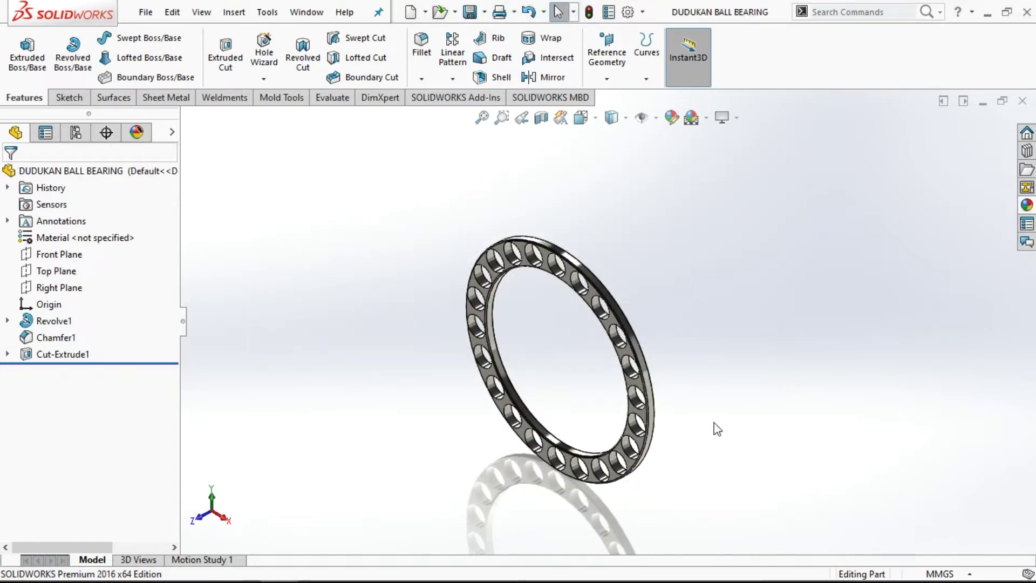
Step: Orbit the ring back to an isometric view and start a new document
mouse_move(685, 431)
middle_down()
mouse_move(655, 430)
mouse_move(537, 323)
mouse_move(550, 302)
mouse_move(566, 302)
mouse_move(643, 347)
mouse_move(698, 381)
mouse_move(712, 420)
mouse_move(697, 421)
mouse_move(725, 358)
middle_up()
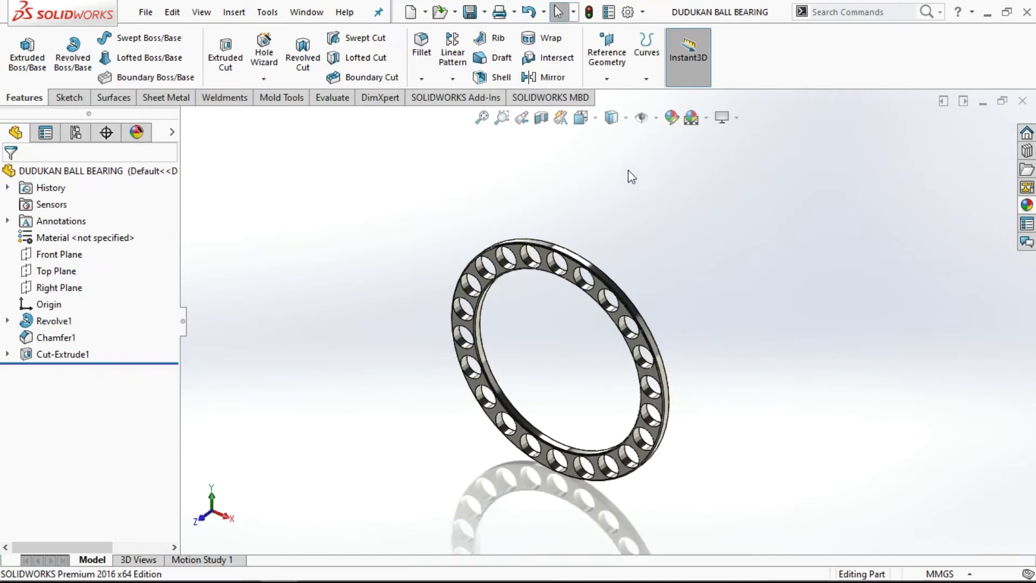
click(581, 117)
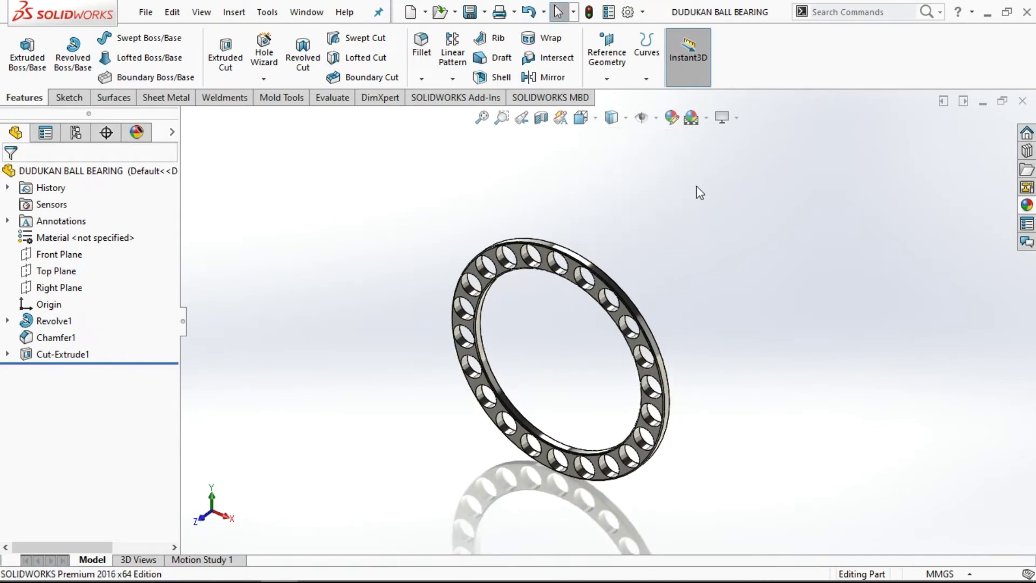
click(410, 12)
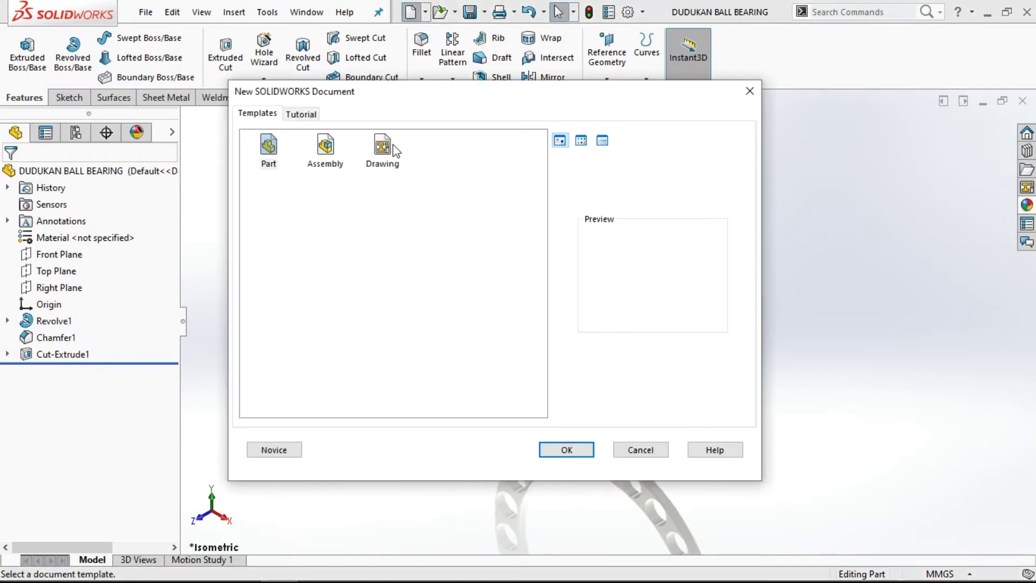
Step: Create a new Part and set its scene to Plain White
click(270, 151)
click(566, 451)
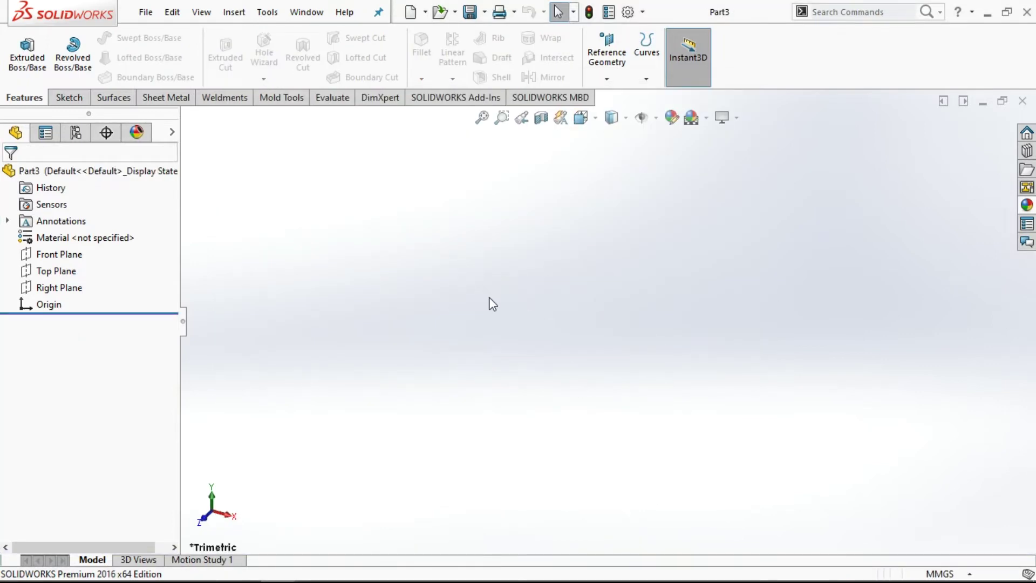
click(706, 118)
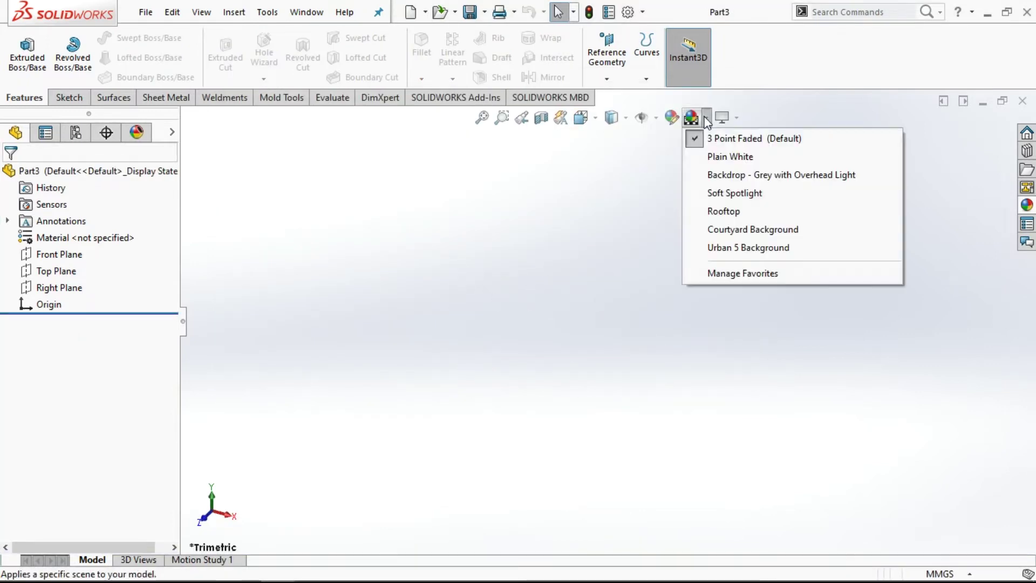
click(718, 157)
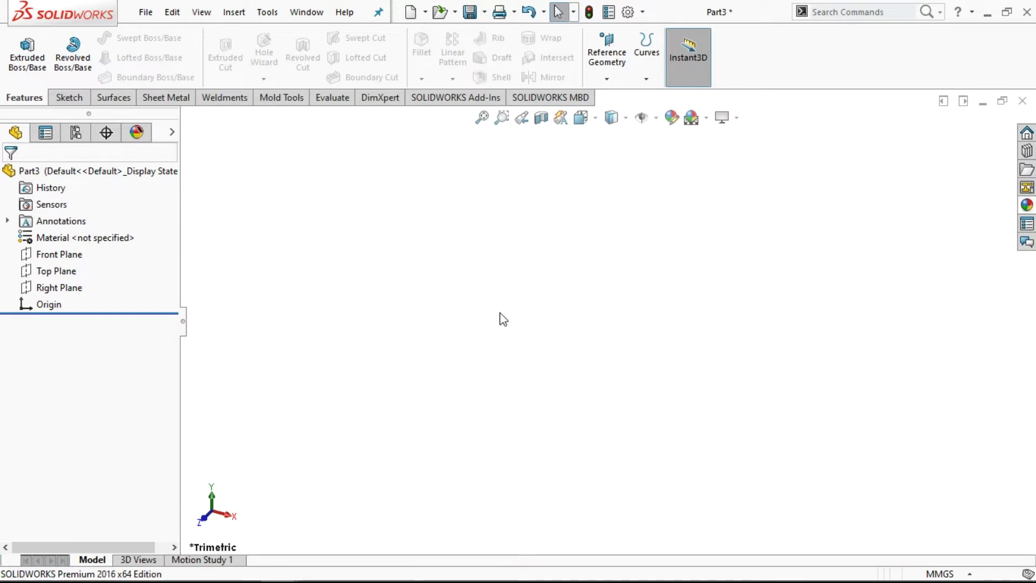
Step: Start a new sketch on the Front Plane
click(59, 258)
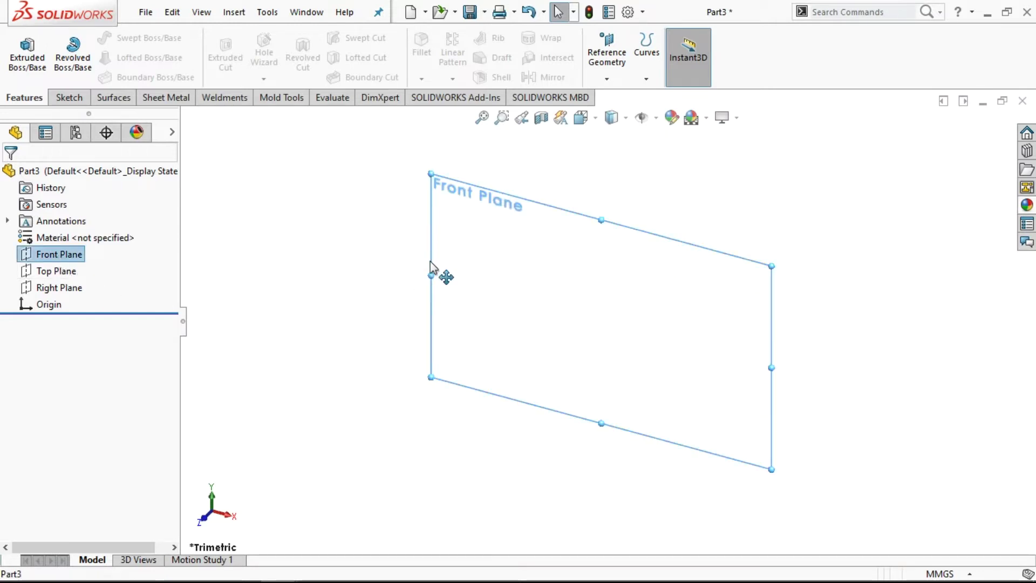
click(467, 194)
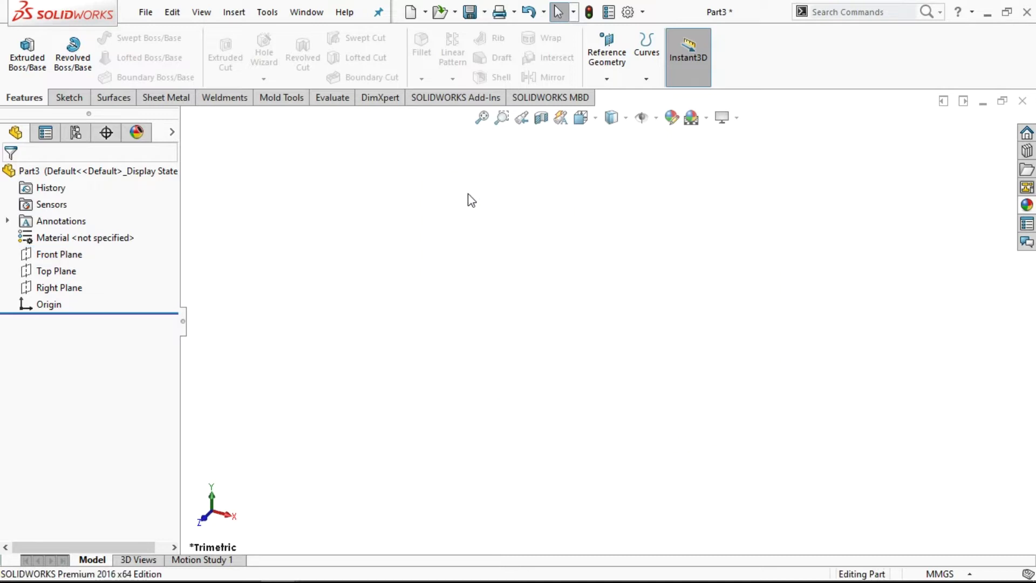
click(57, 254)
right_click(48, 254)
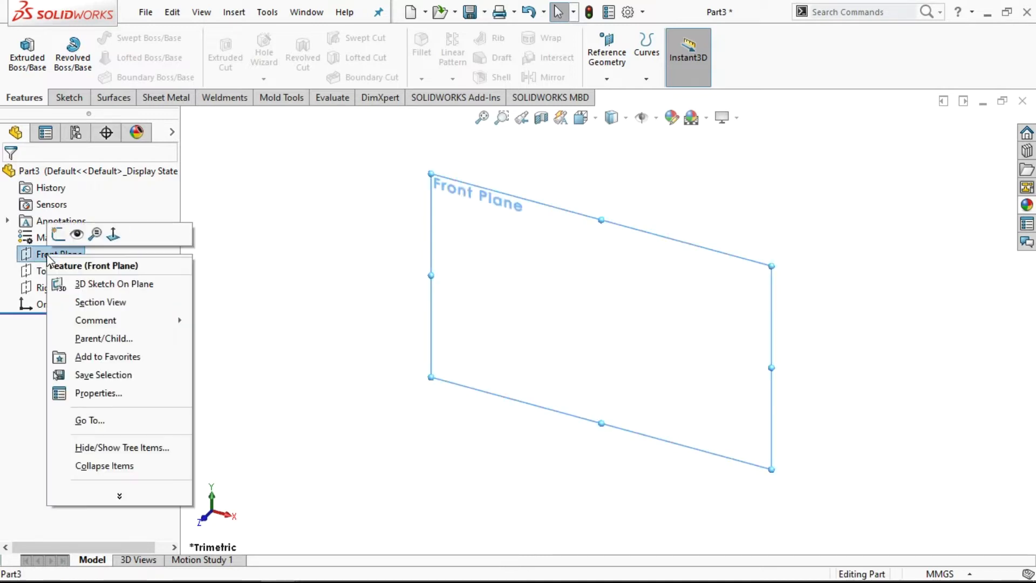
click(59, 235)
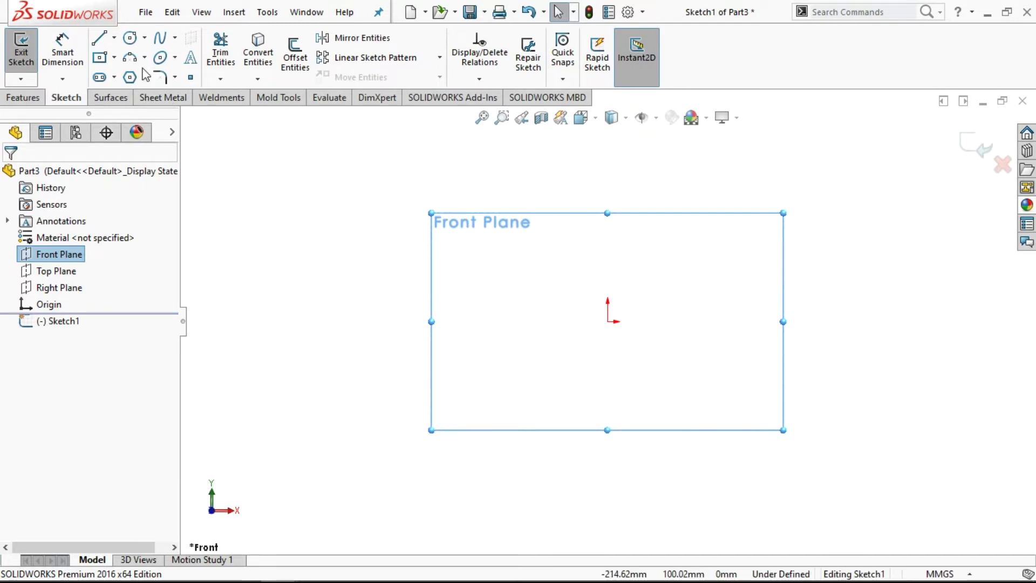
Step: Draw a circle centred on the origin and dimension it to Ø10 mm
click(131, 42)
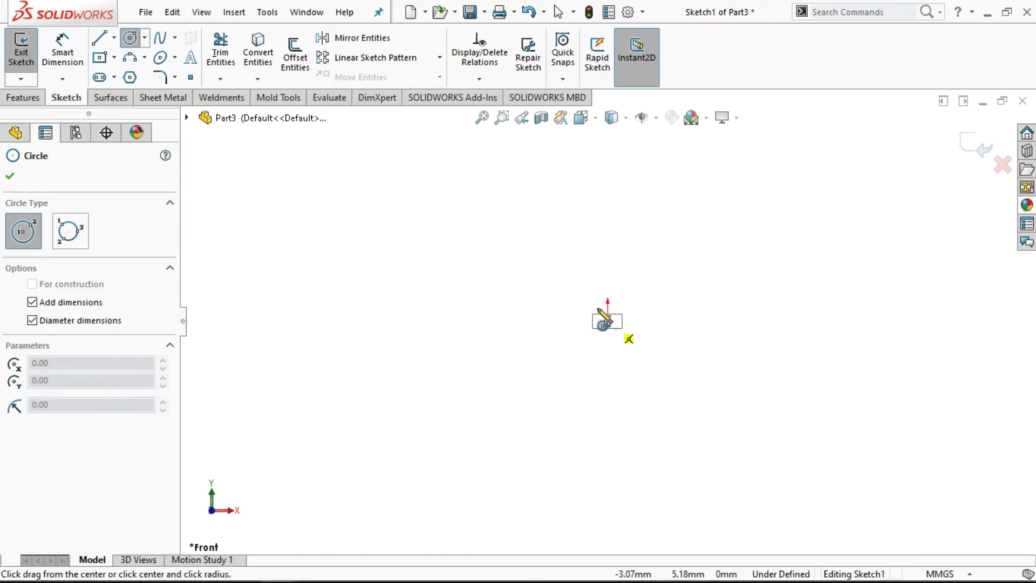
drag(608, 323, 582, 298)
key(Return)
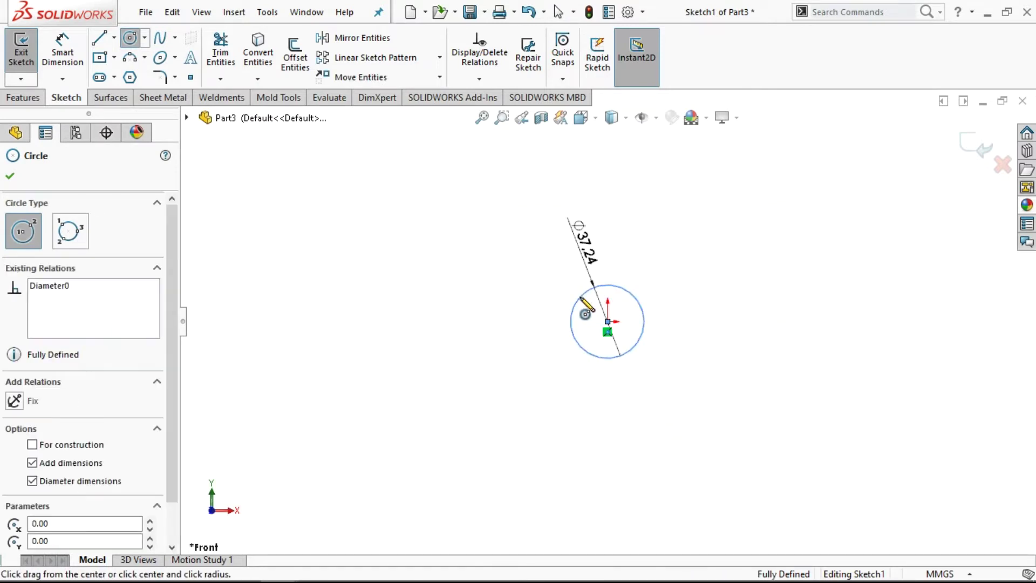
right_click(611, 258)
click(637, 268)
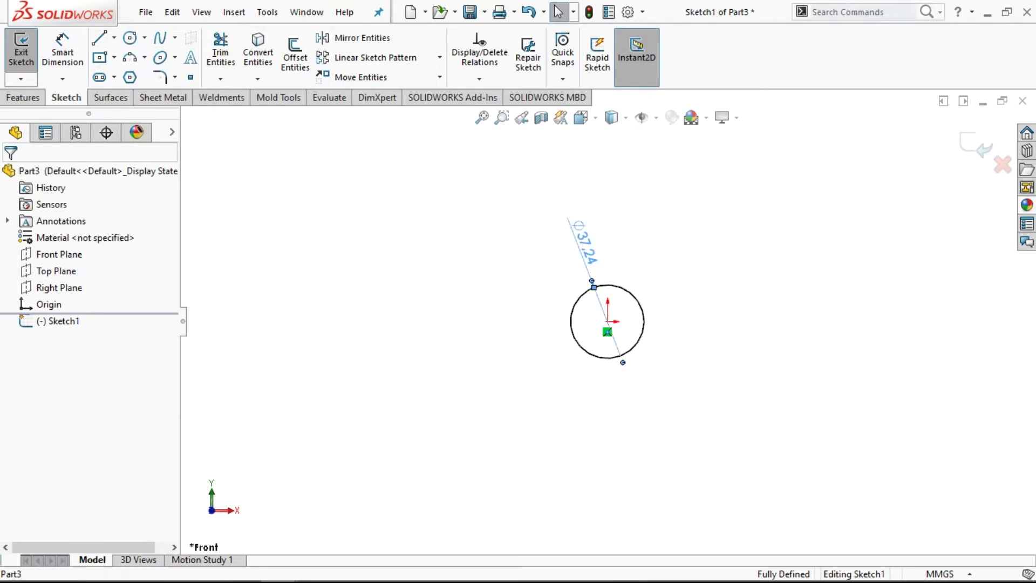
double_click(589, 247)
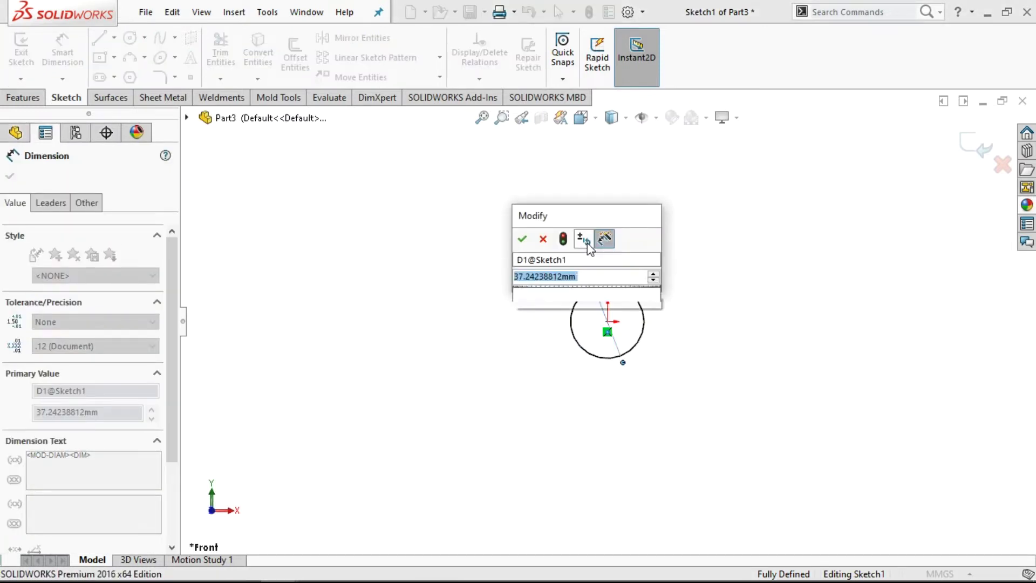
text(10)
key(Return)
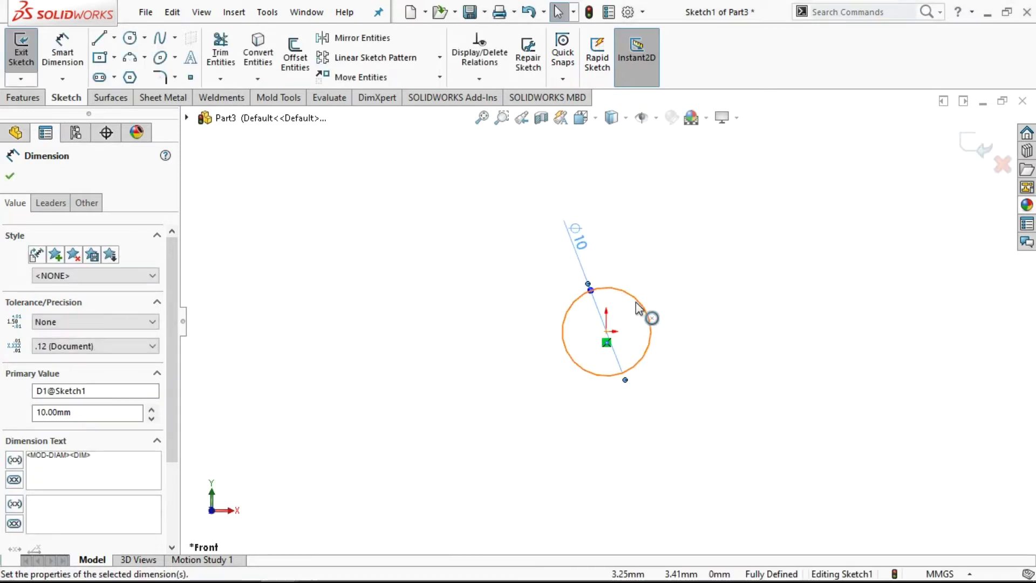
scroll(683, 367, down, 3)
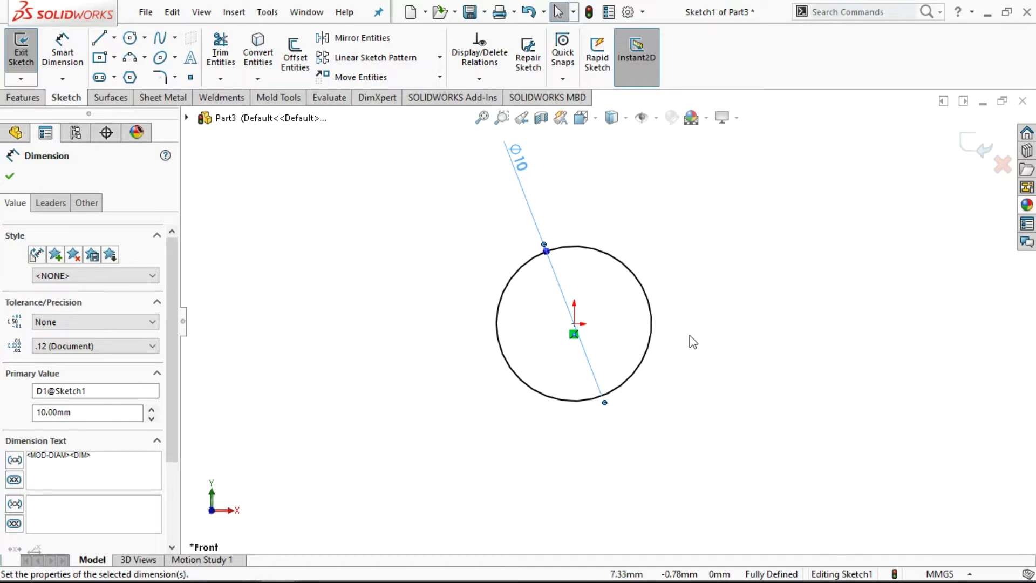
click(10, 177)
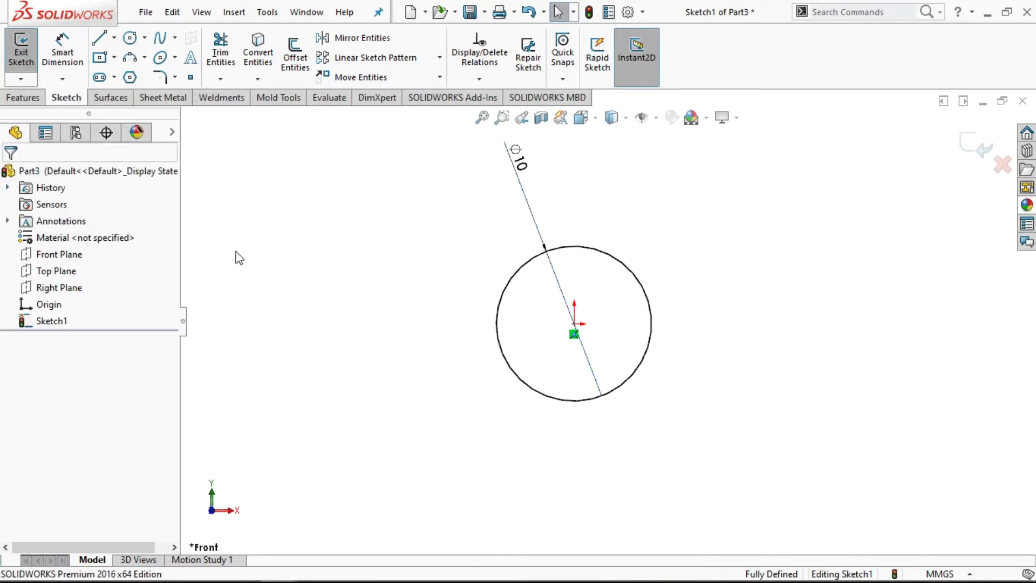
click(114, 38)
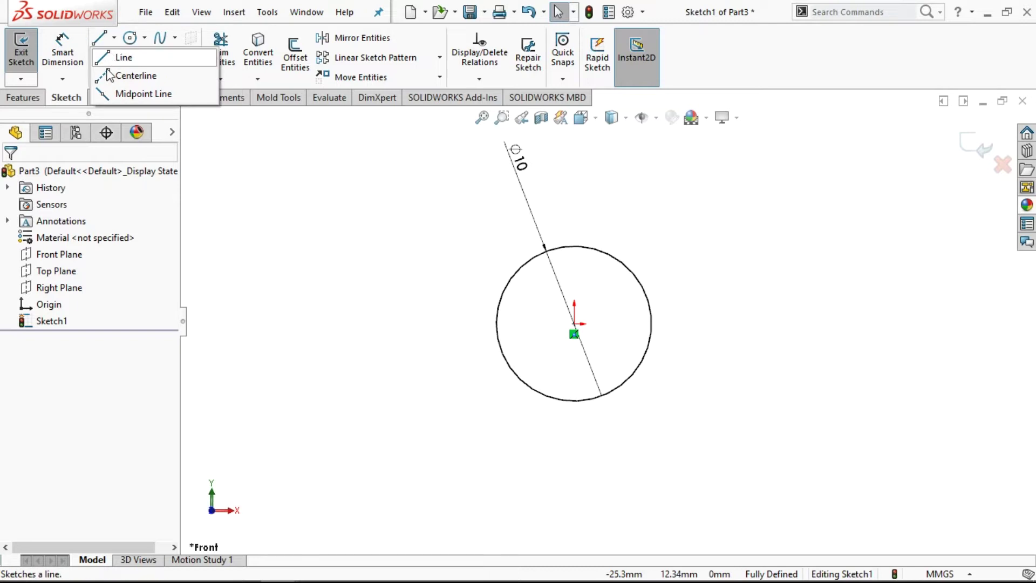
Step: Draw a horizontal construction centreline across the 10 mm circle's diameter
click(112, 70)
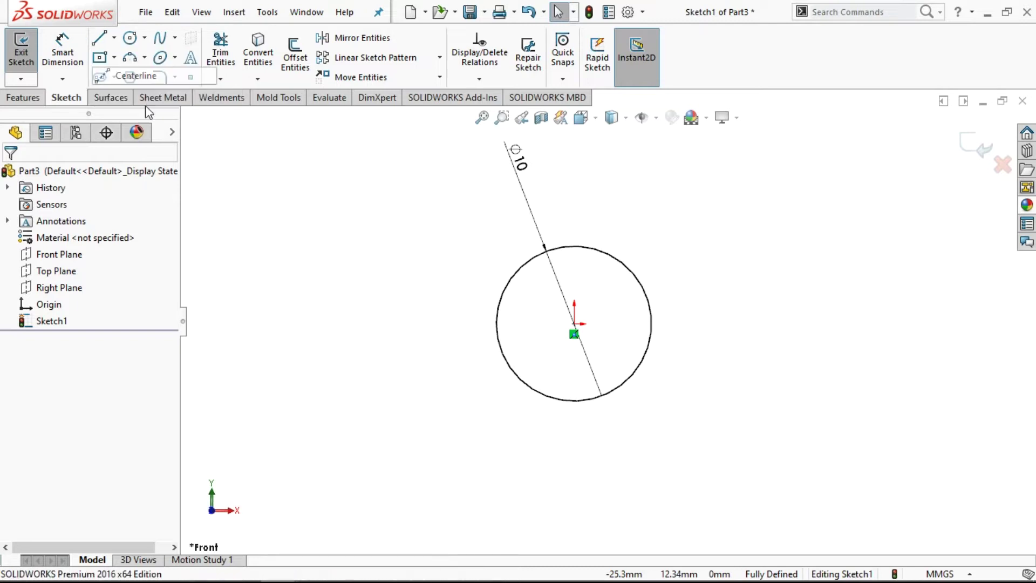
click(496, 324)
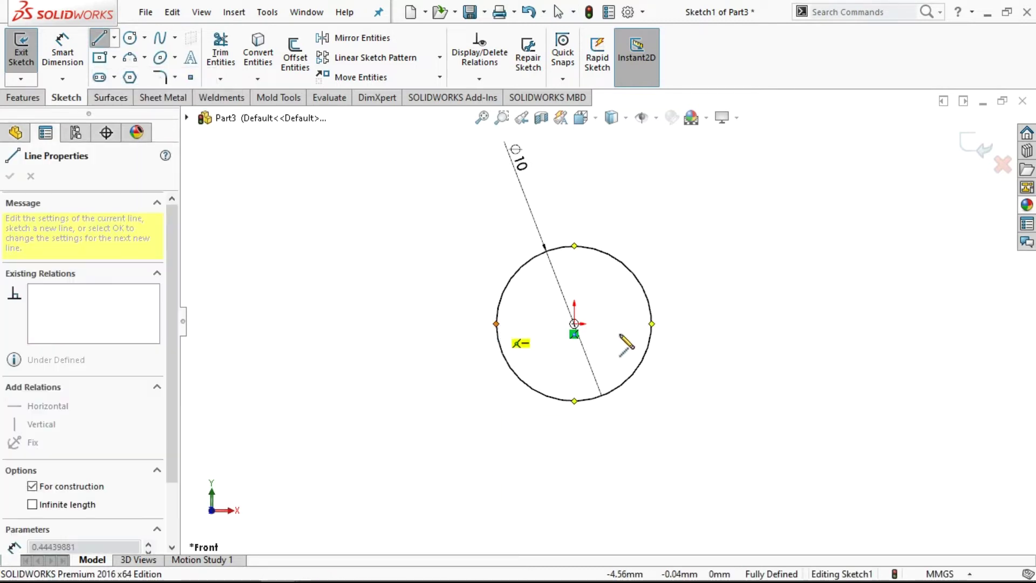
click(652, 325)
right_click(652, 324)
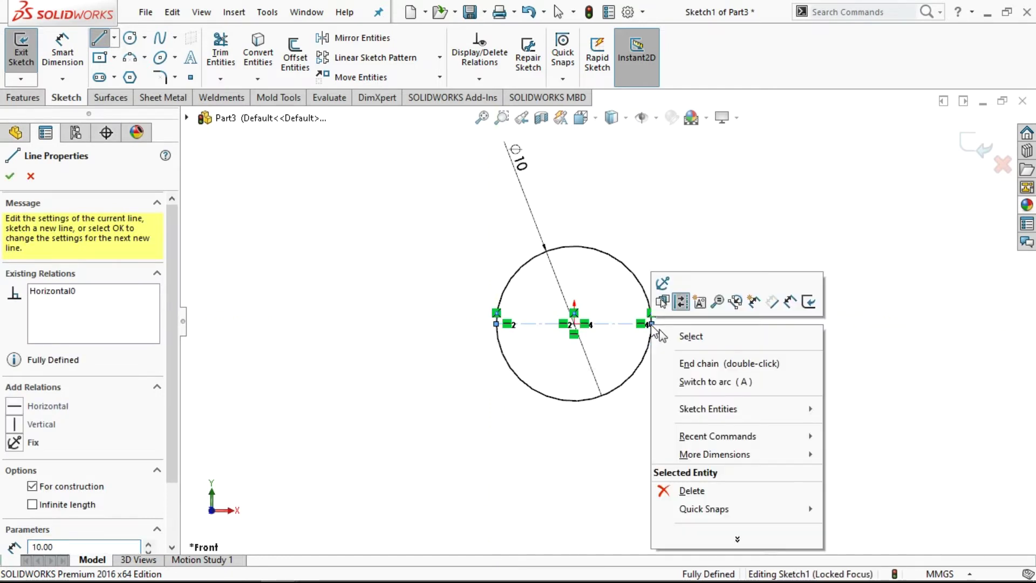
click(694, 335)
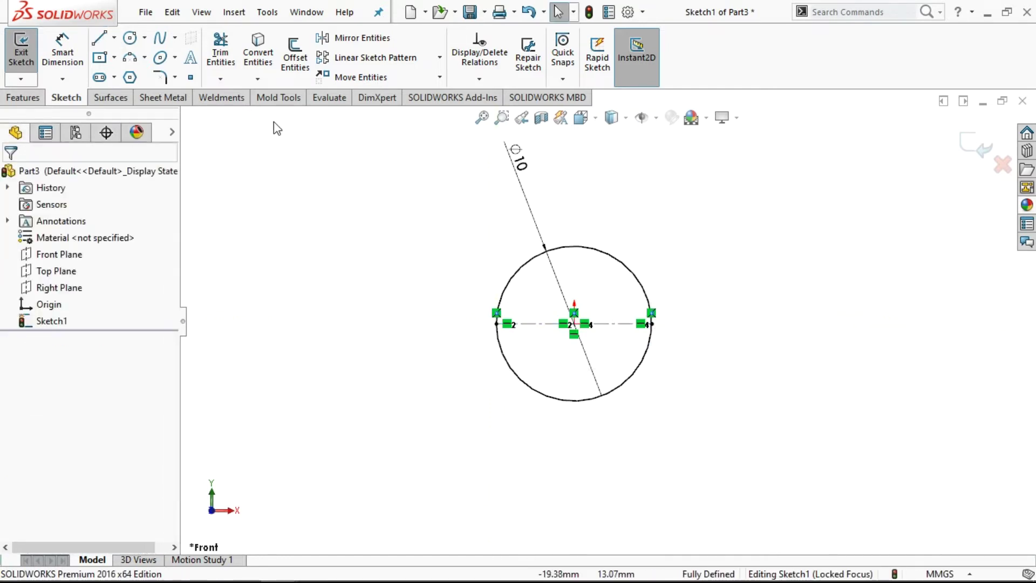
Step: Power-trim away the circle's upper arc and exit Sketch1
click(221, 54)
click(517, 278)
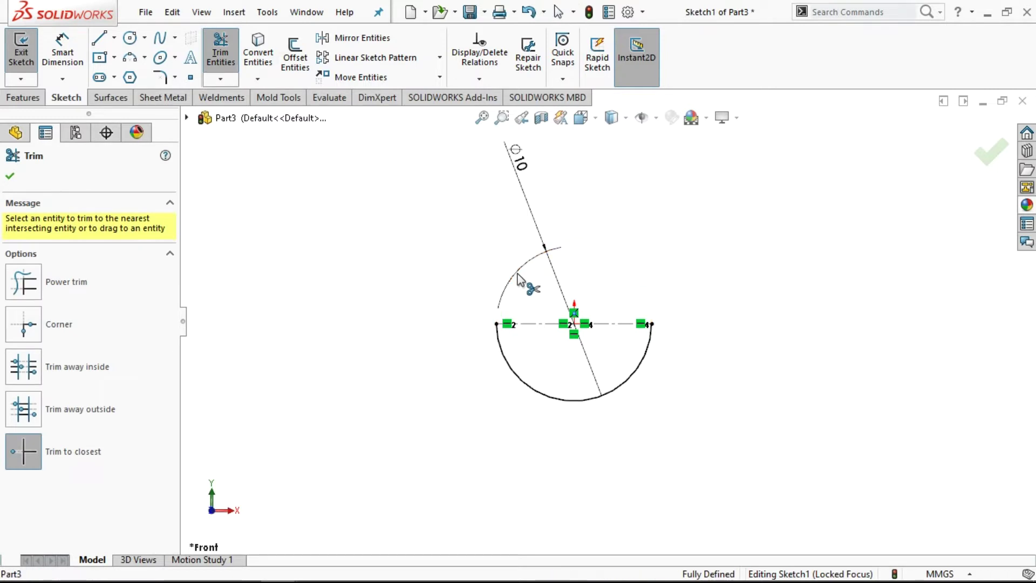
right_click(708, 318)
click(737, 359)
click(982, 150)
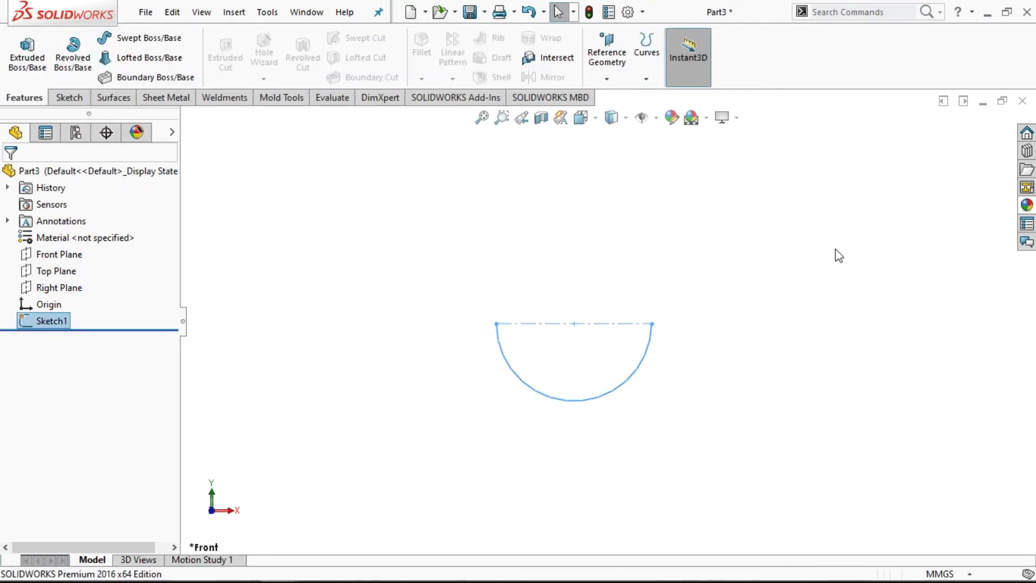
Step: In isometric view, revolve Sketch1 360° about Line1 into a full sphere, auto-closing the sketch
click(581, 119)
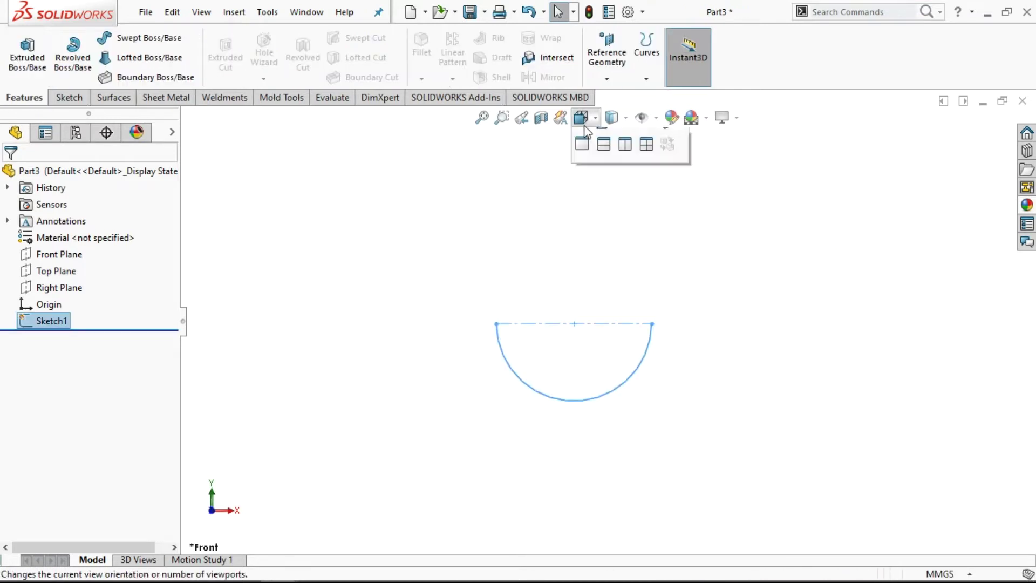
click(668, 161)
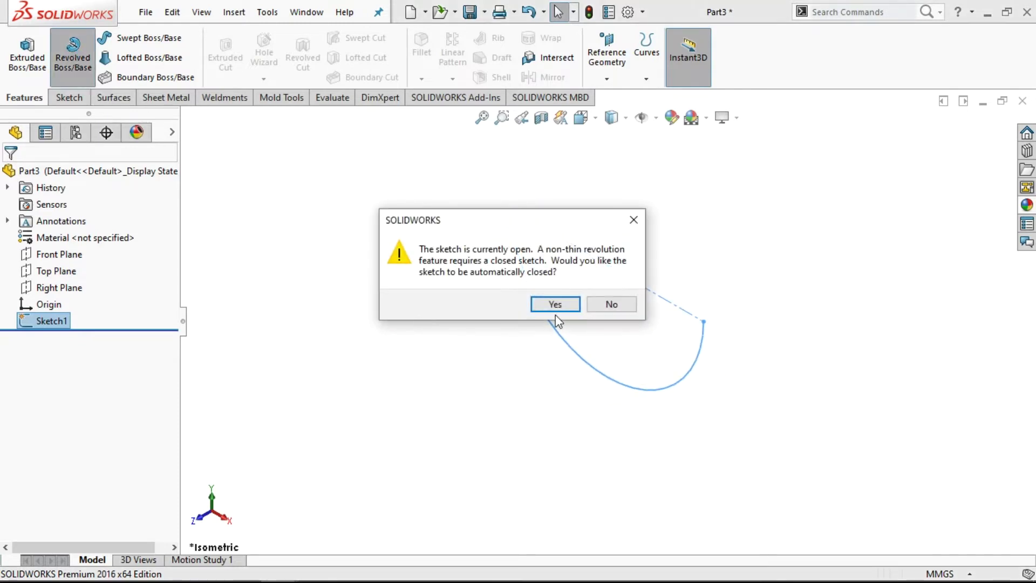
click(555, 304)
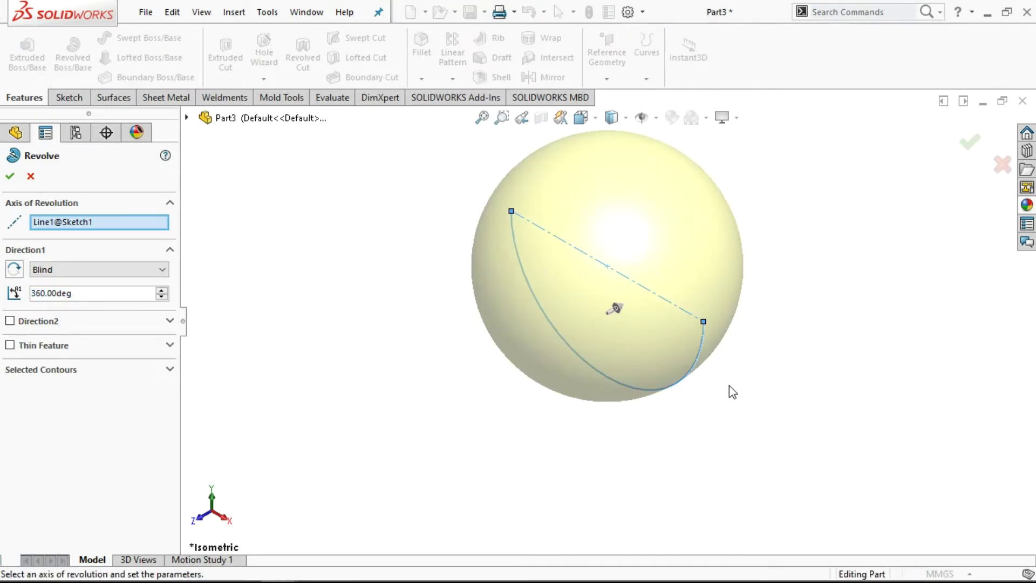
key(z)
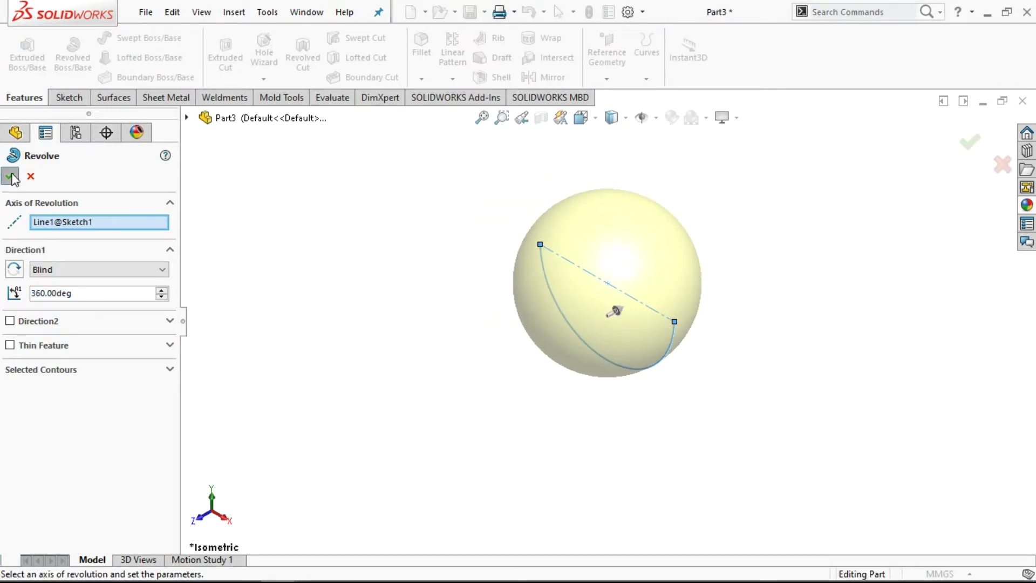
click(10, 176)
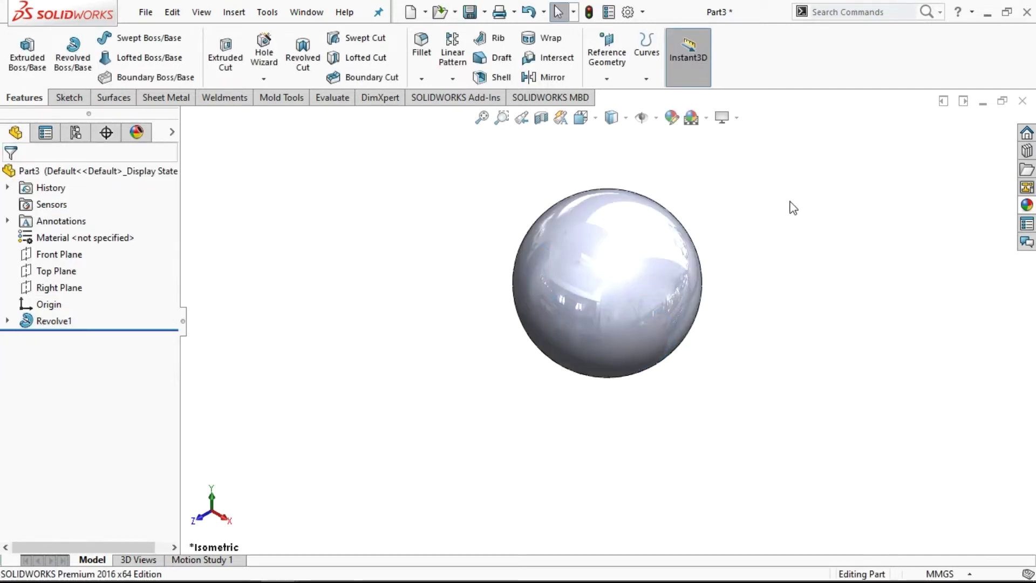
Step: Apply the Metal > Steel polished steel appearance to the whole sphere part
scroll(789, 197, down, 1)
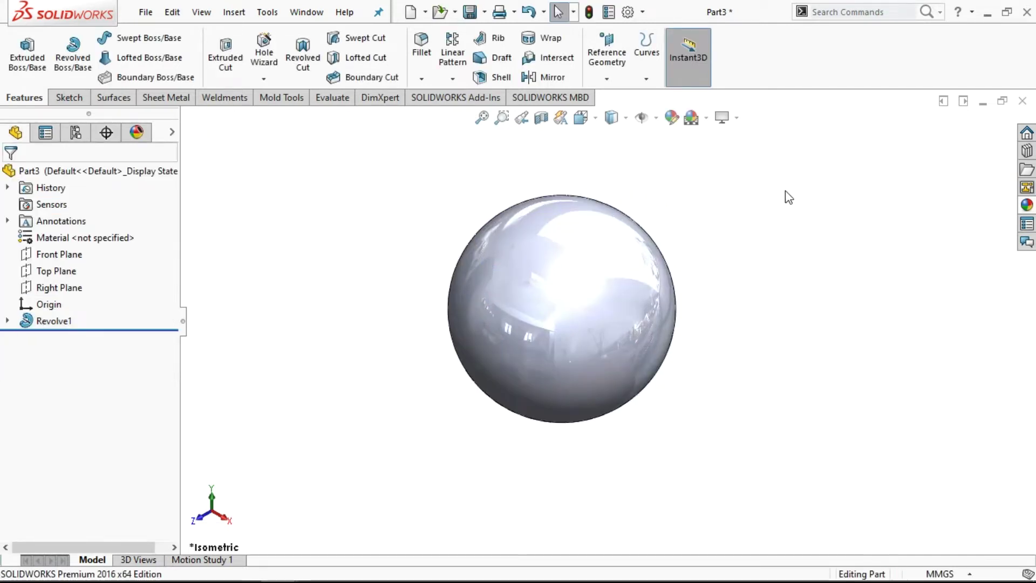
click(706, 118)
click(1027, 207)
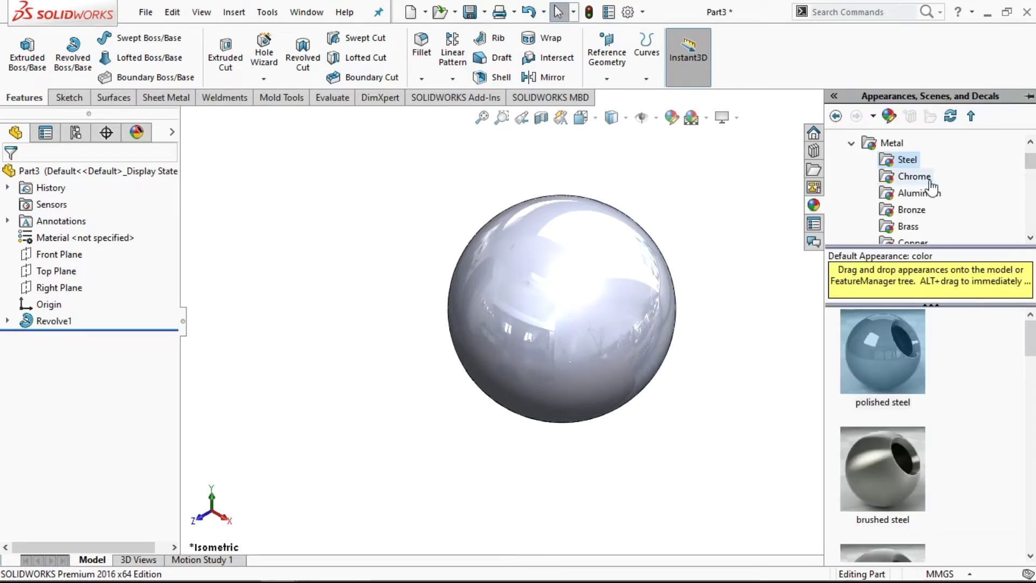
right_click(883, 358)
click(923, 370)
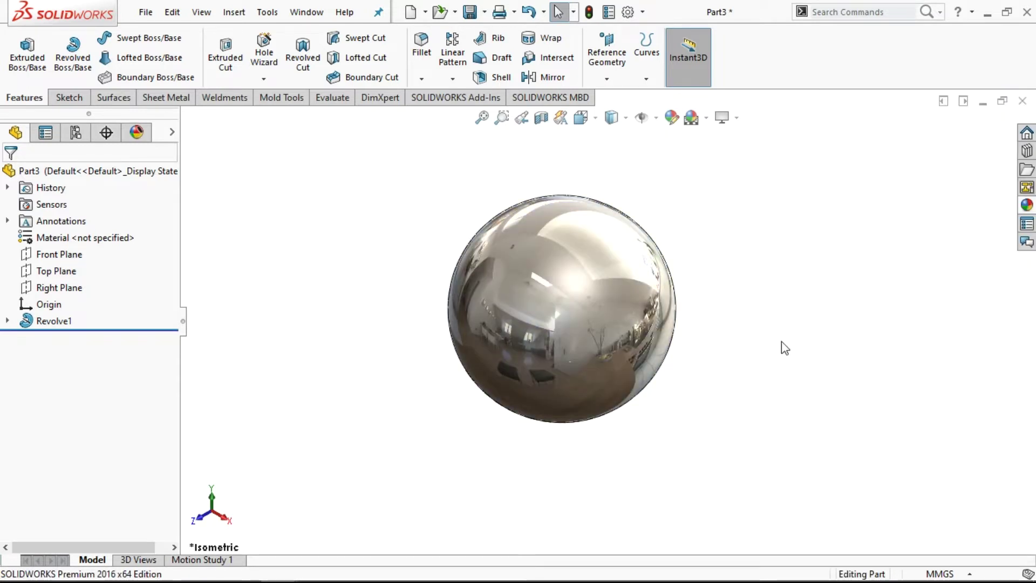
scroll(707, 289, down, 2)
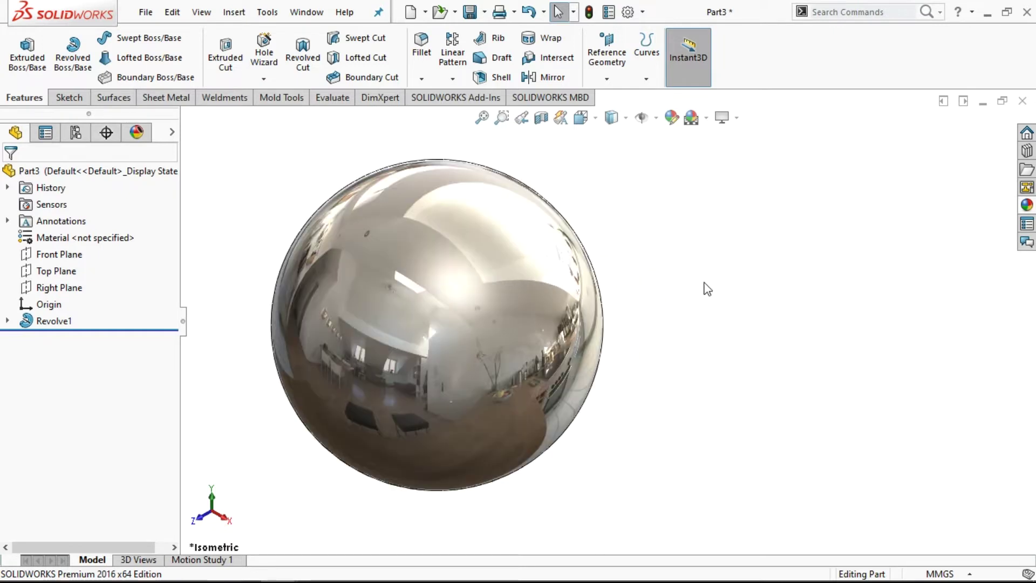
scroll(706, 287, up, 3)
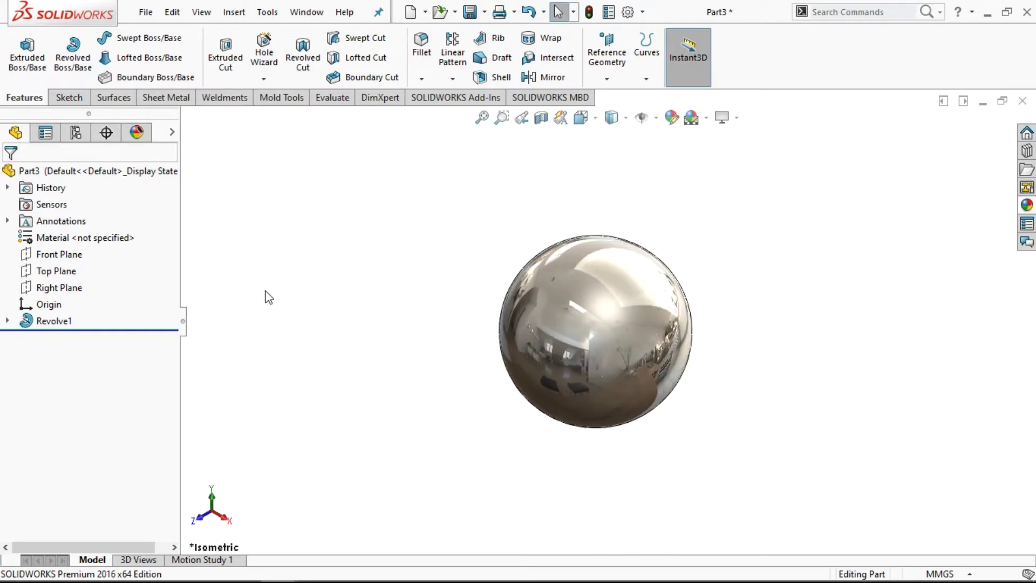
click(470, 12)
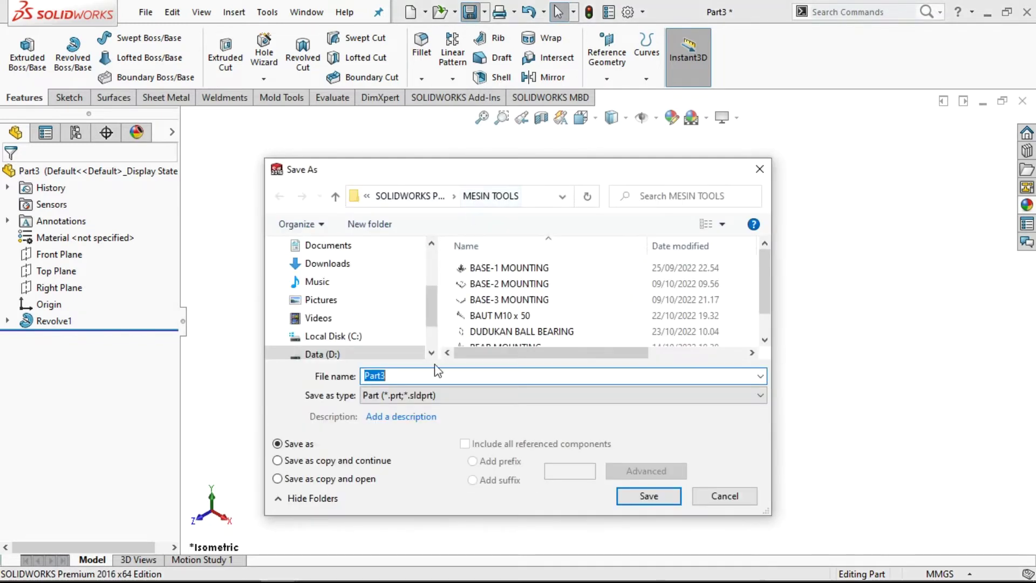
Step: Save the sphere as BALL BEARING in MESIN TOOLS and orbit to inspect its reflections
text(BALL BEARING)
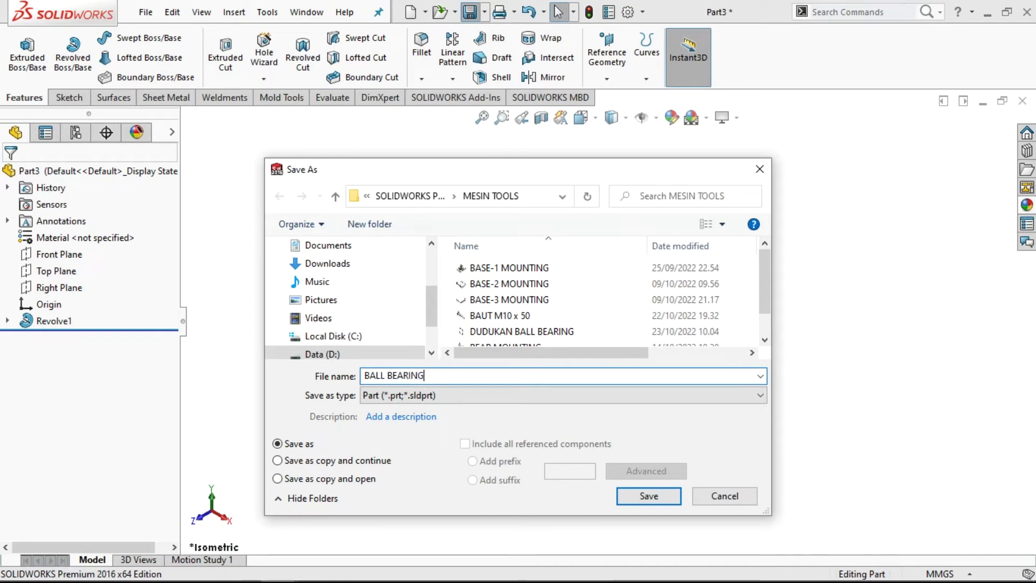
click(651, 495)
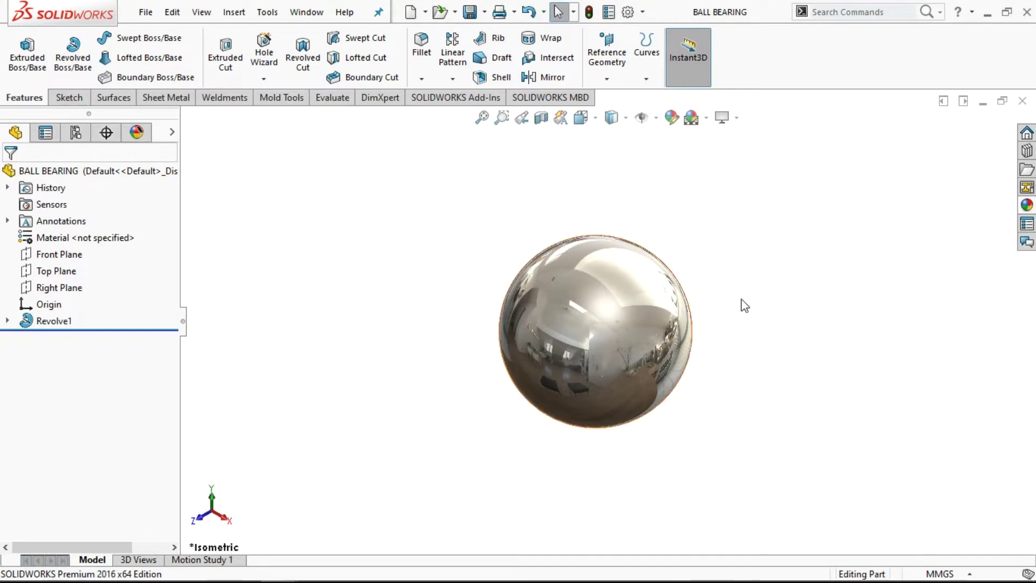
mouse_move(785, 342)
middle_down()
mouse_move(810, 345)
mouse_move(856, 308)
mouse_move(837, 252)
mouse_move(755, 222)
mouse_move(731, 181)
mouse_move(784, 206)
mouse_move(800, 299)
mouse_move(782, 367)
mouse_move(740, 428)
mouse_move(685, 467)
mouse_move(636, 480)
mouse_move(561, 453)
mouse_move(493, 398)
mouse_move(469, 312)
mouse_move(491, 250)
mouse_move(486, 231)
mouse_move(448, 236)
mouse_move(407, 261)
mouse_move(398, 275)
mouse_move(467, 268)
mouse_move(412, 291)
mouse_move(421, 352)
mouse_move(403, 342)
mouse_move(402, 296)
mouse_move(421, 293)
mouse_move(402, 309)
mouse_move(409, 322)
middle_up()
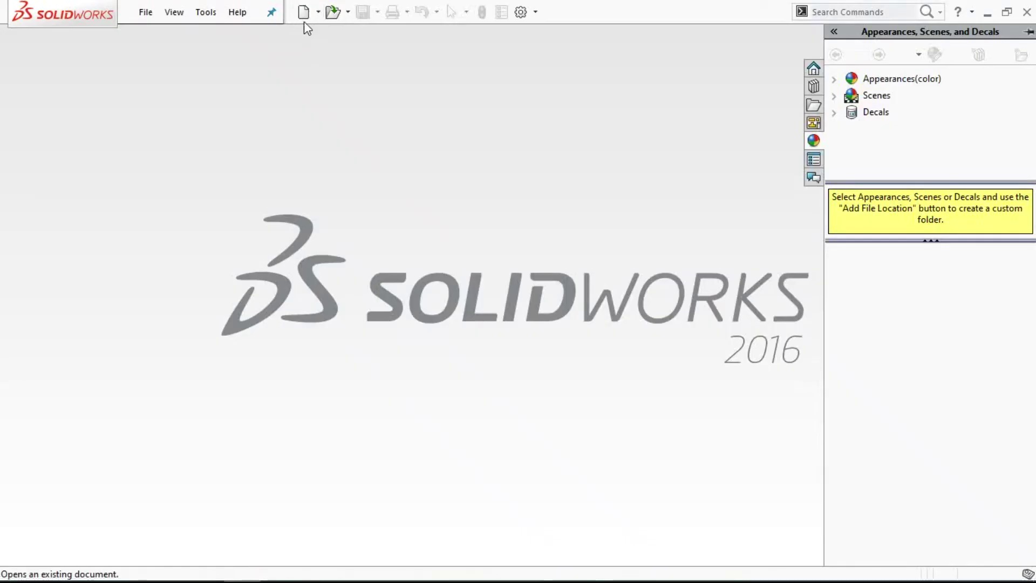
click(303, 11)
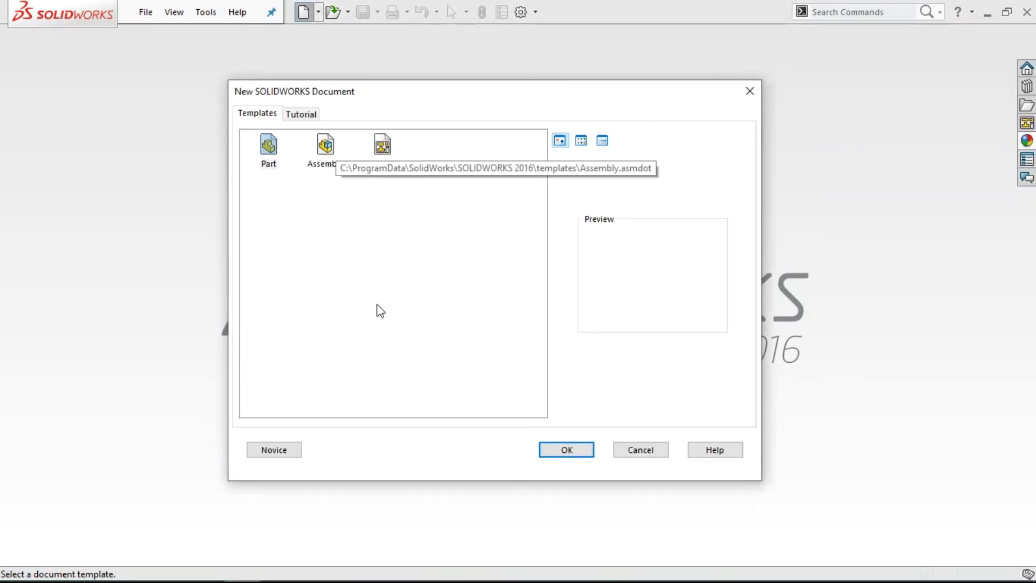
Step: Create an assembly from the Assembly template and browse MESIN TOOLS for parts
click(334, 158)
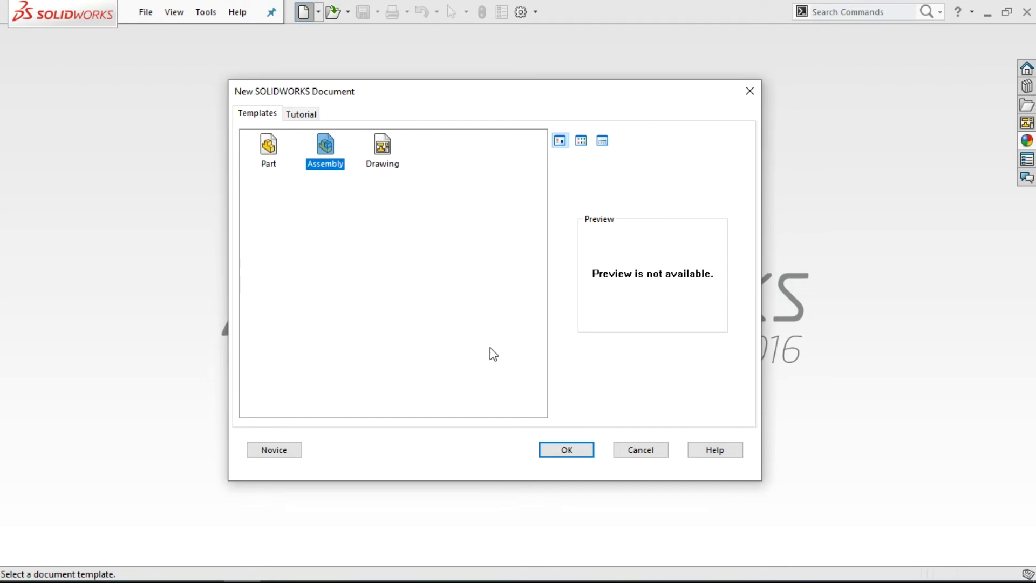
click(556, 447)
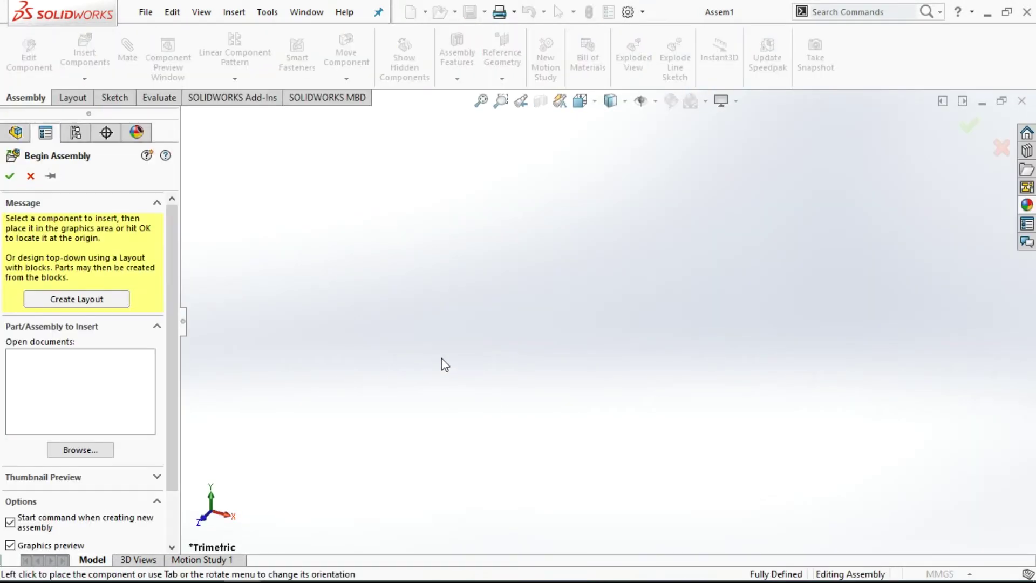
click(84, 449)
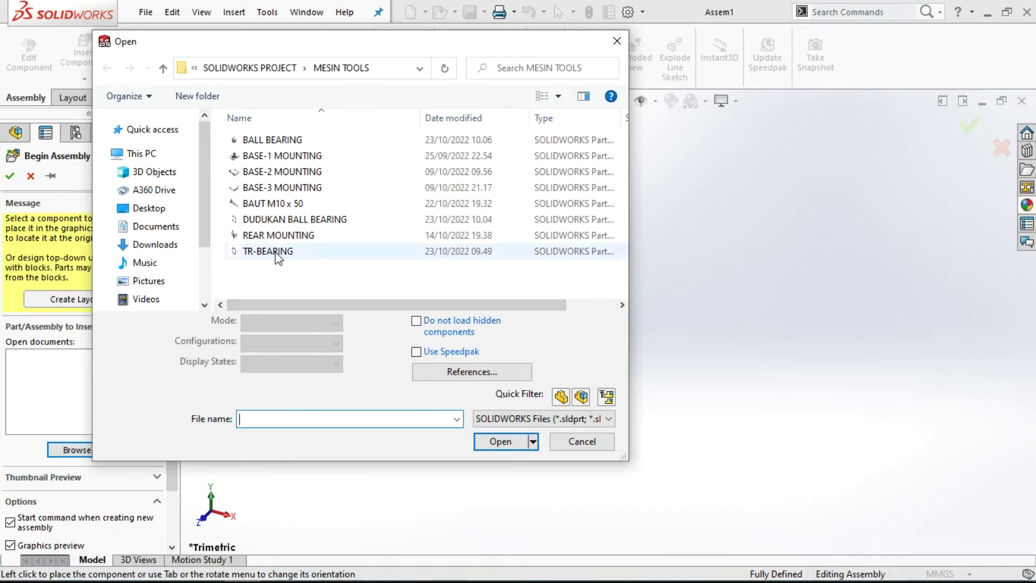
mouse_move(268, 251)
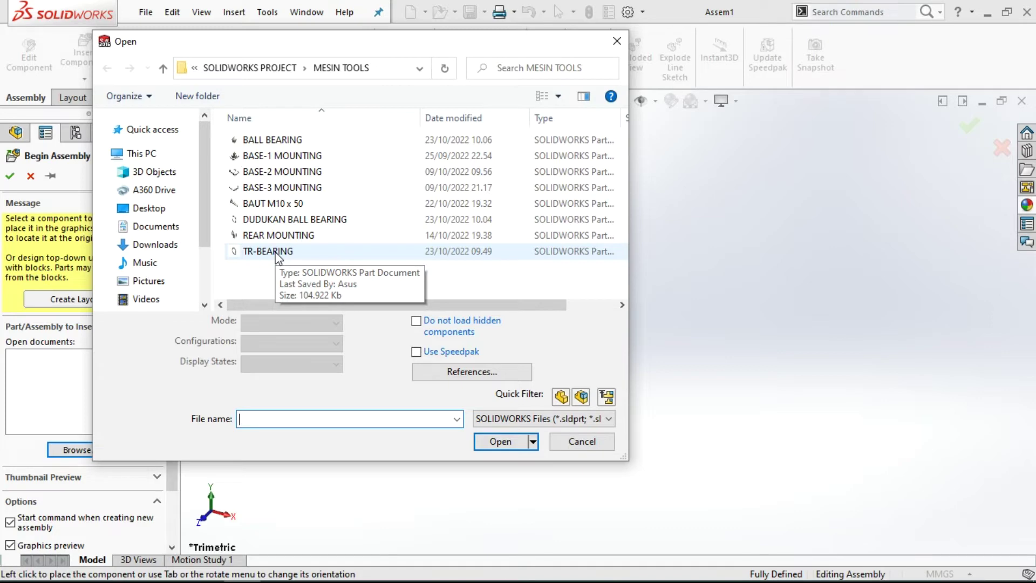
Step: Insert DUDUKAN BALL BEARING and BALL BEARING together, placing the ball and then the ring
click(310, 224)
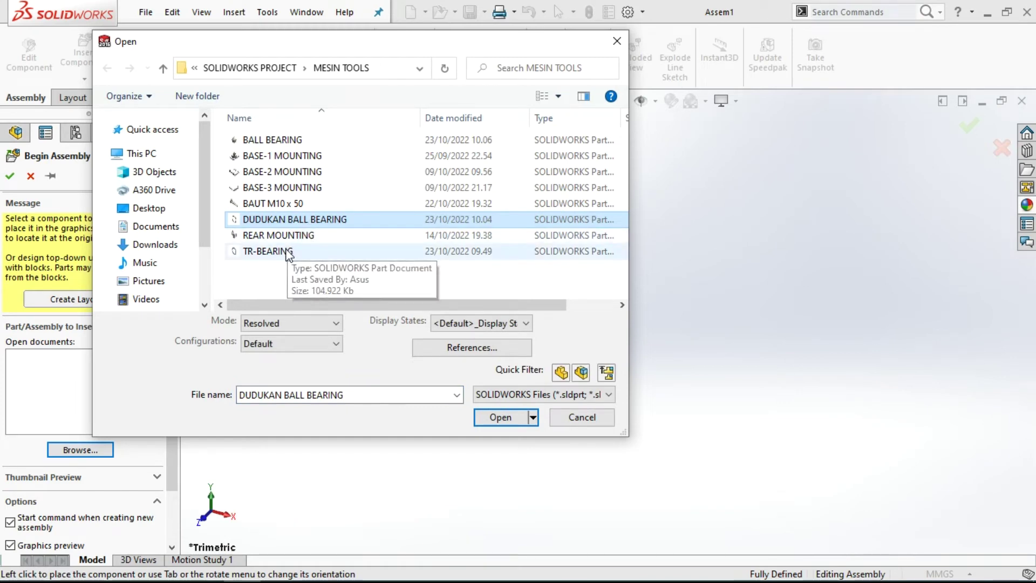
ctrl+click(290, 142)
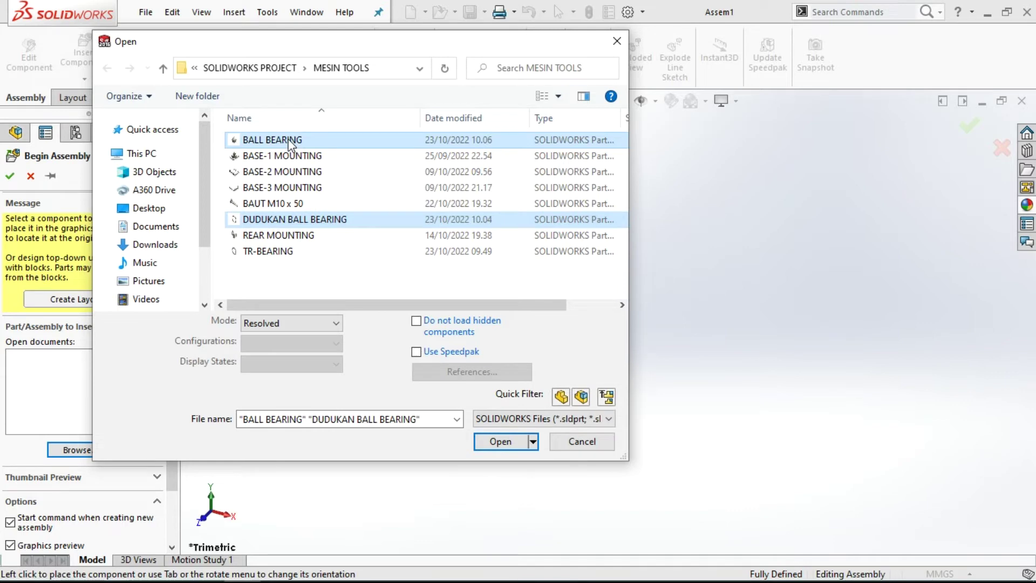
click(508, 447)
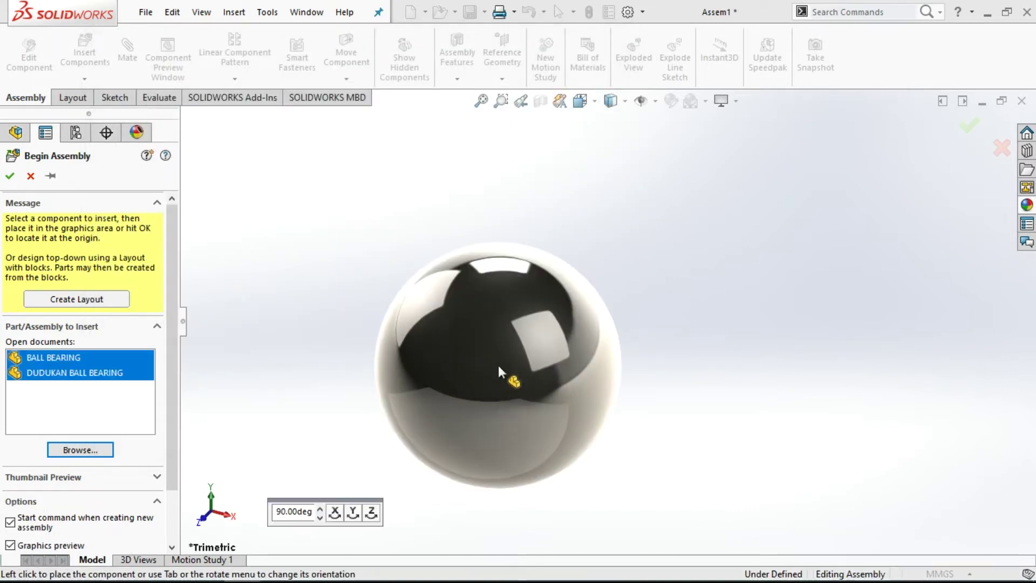
click(439, 339)
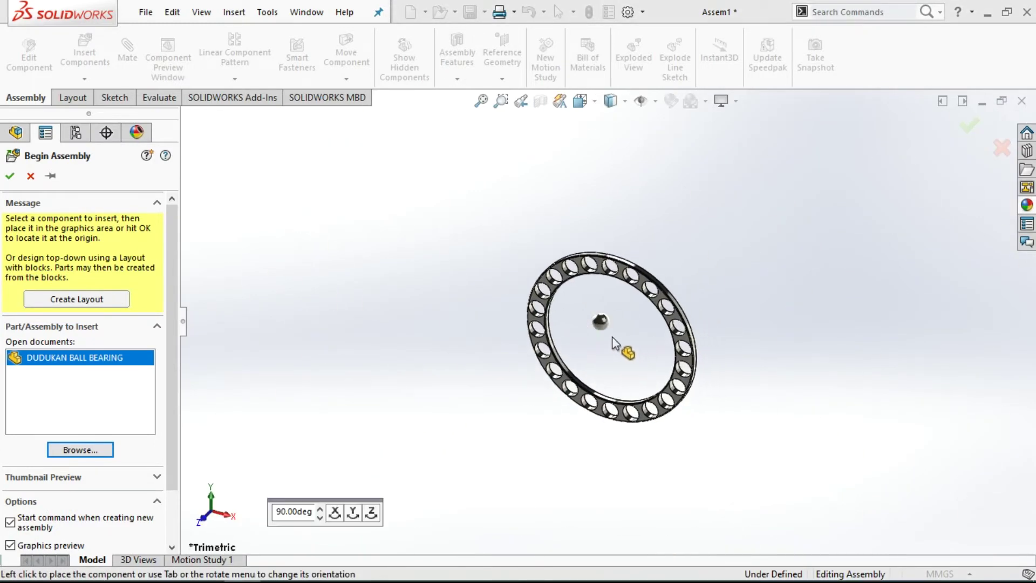
click(613, 338)
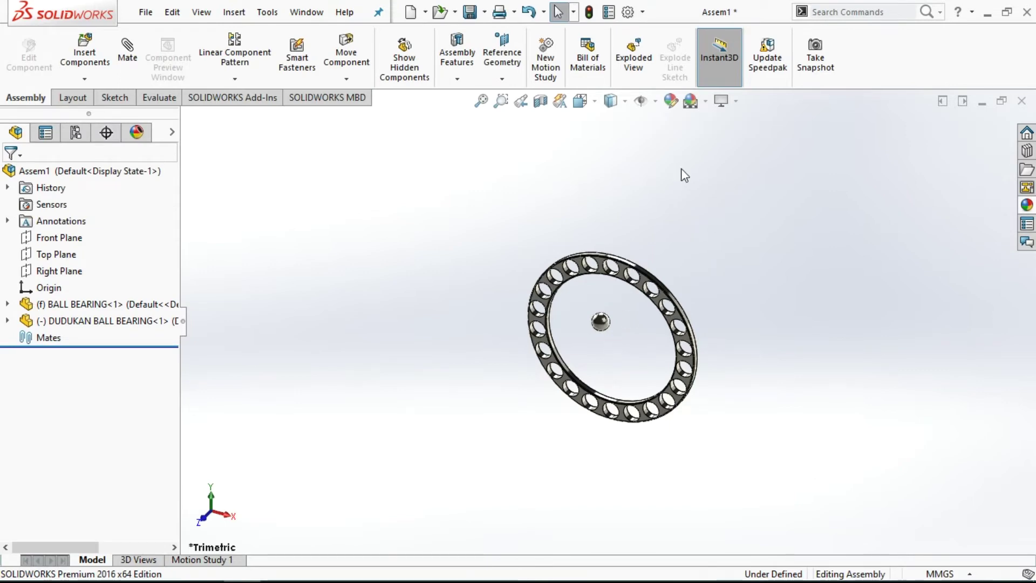
Step: Switch to a plain white background and drag the ring to a new position beside the ball
click(706, 101)
click(721, 145)
scroll(723, 324, down, 2)
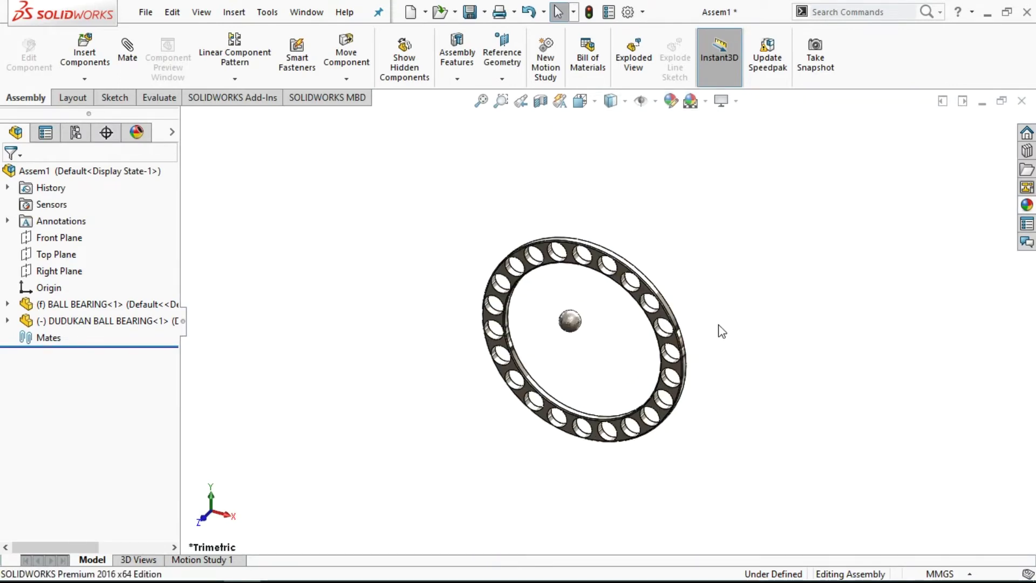
click(669, 320)
mouse_move(669, 319)
mouse_down()
mouse_move(574, 333)
mouse_move(564, 348)
mouse_up()
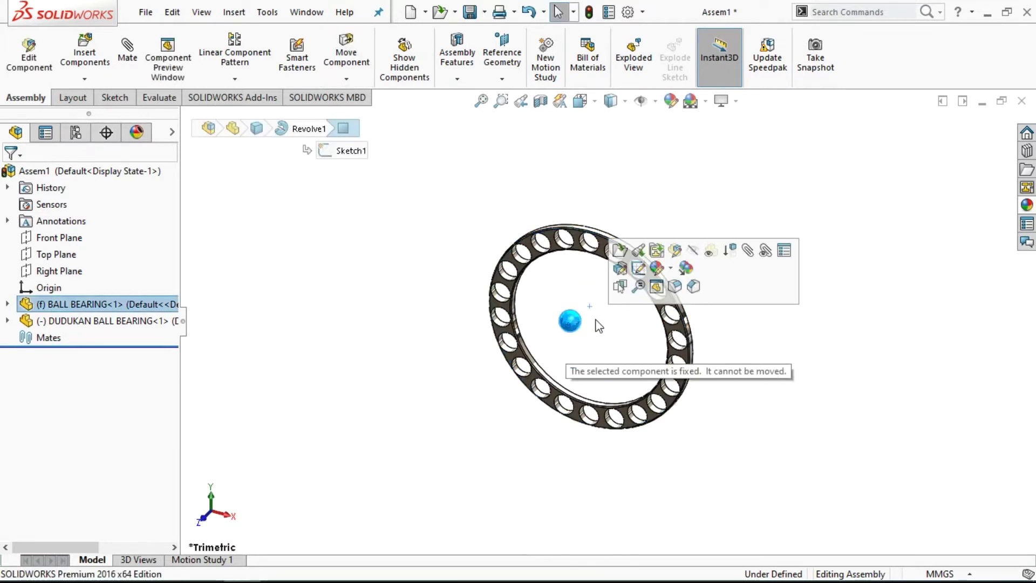
Step: Float the ball component and drag it out to the left of the ring
right_click(575, 325)
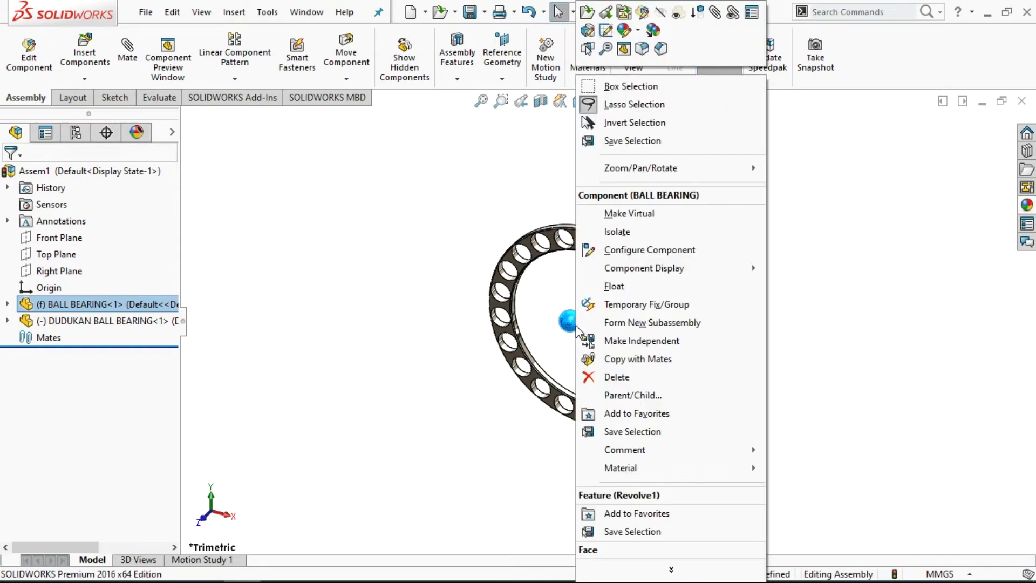
click(615, 287)
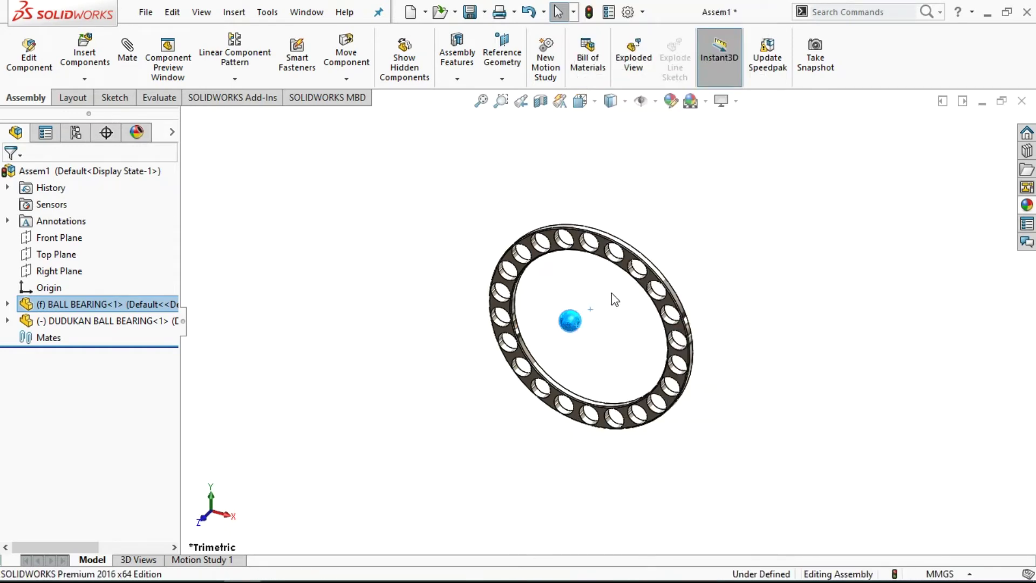
scroll(612, 319, down, 1)
drag(561, 332, 455, 339)
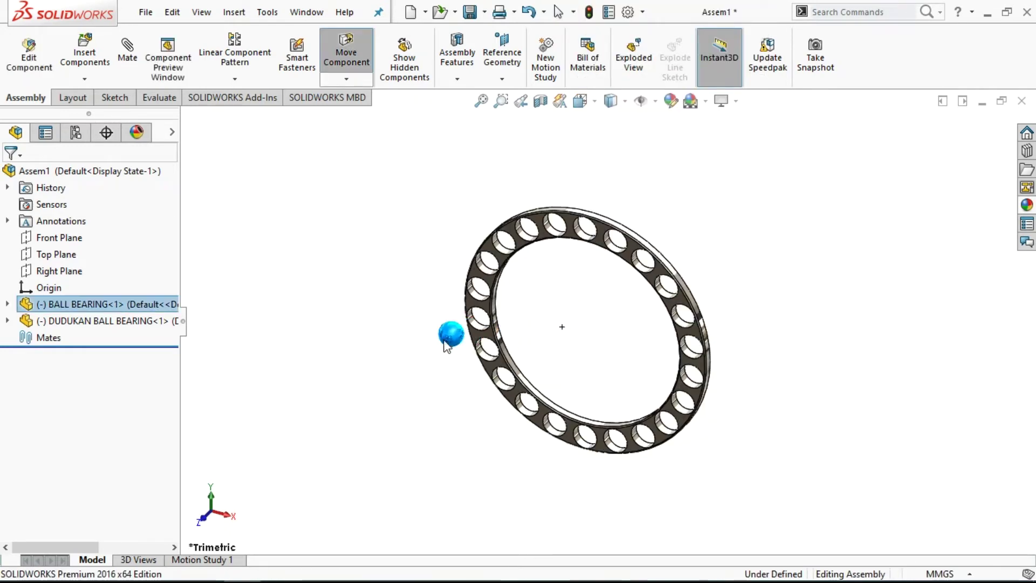
key(Escape)
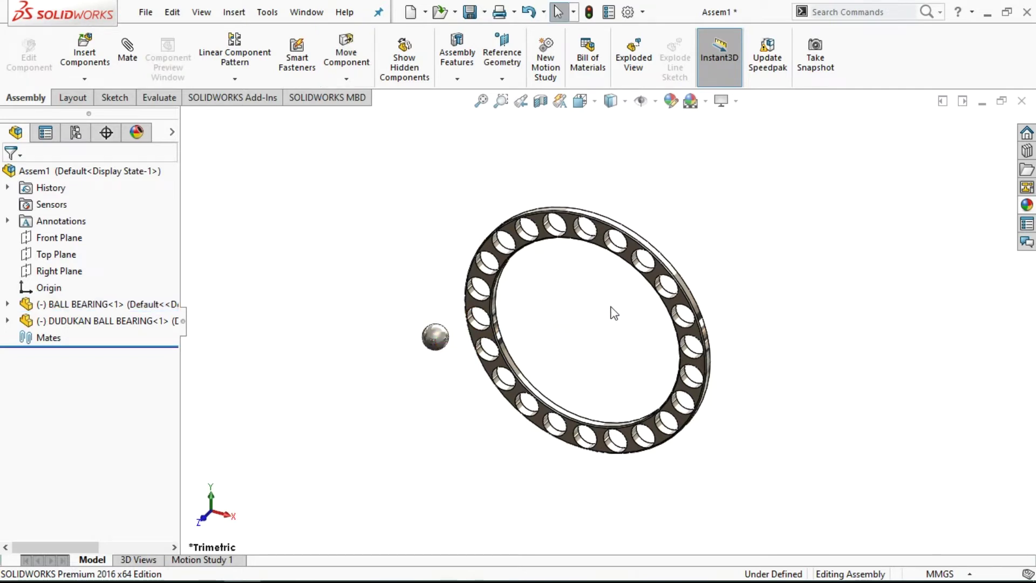
Step: Turn on View Axes and View Temporary Axes, then tilt the view to see the ring pockets
click(705, 102)
click(655, 101)
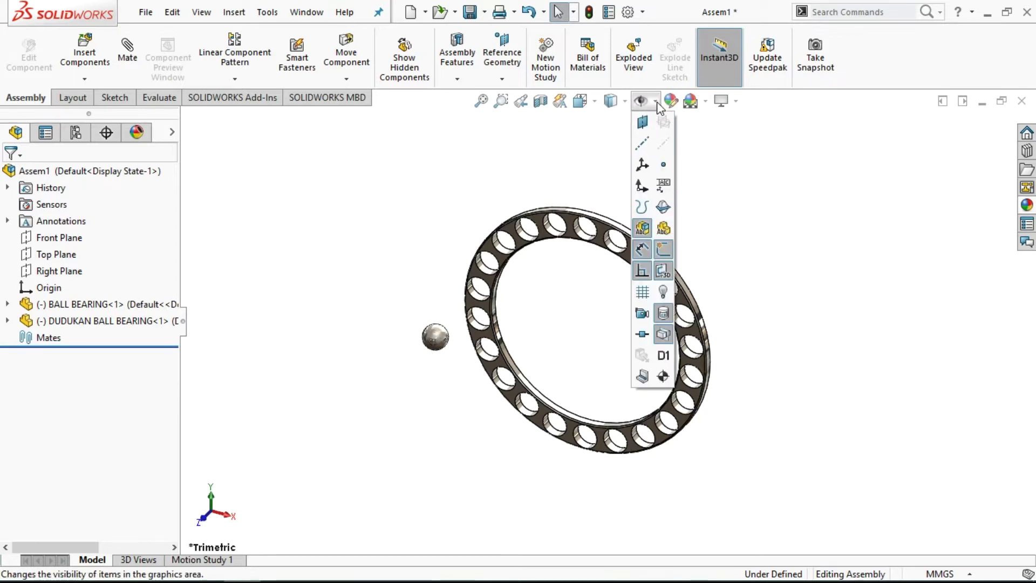
click(642, 143)
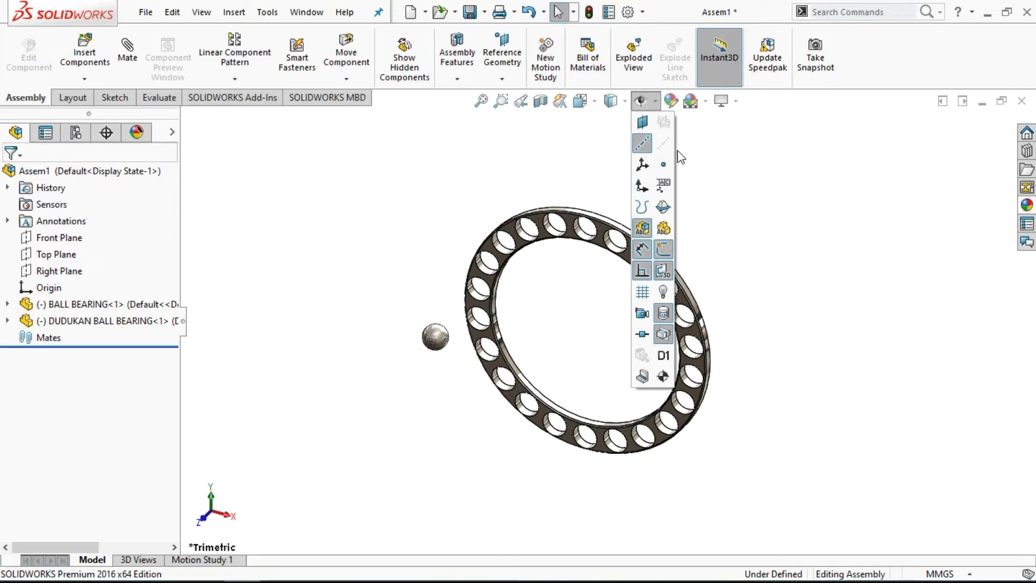
click(664, 143)
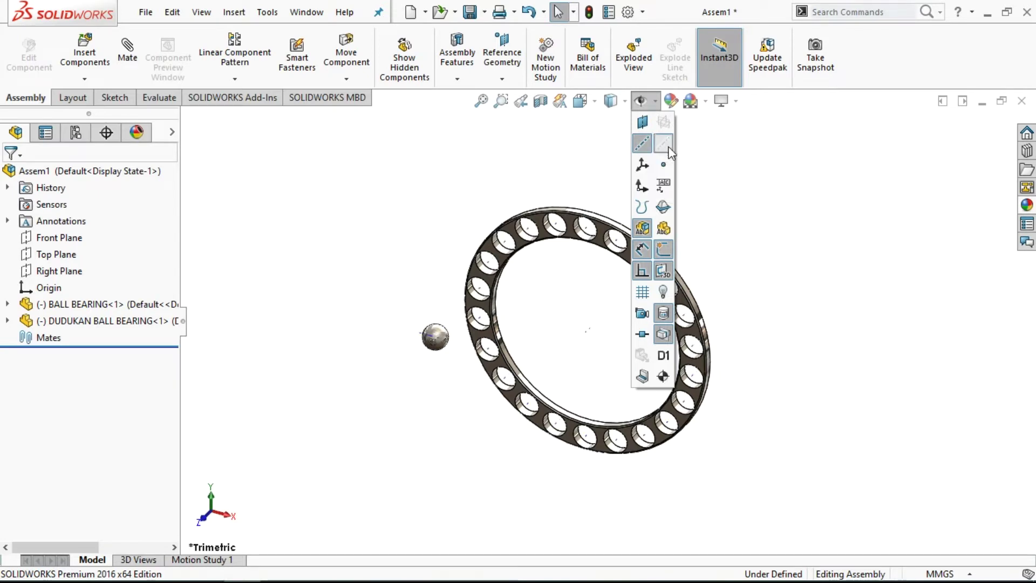
click(763, 201)
scroll(558, 295, down, 1)
scroll(578, 318, down, 1)
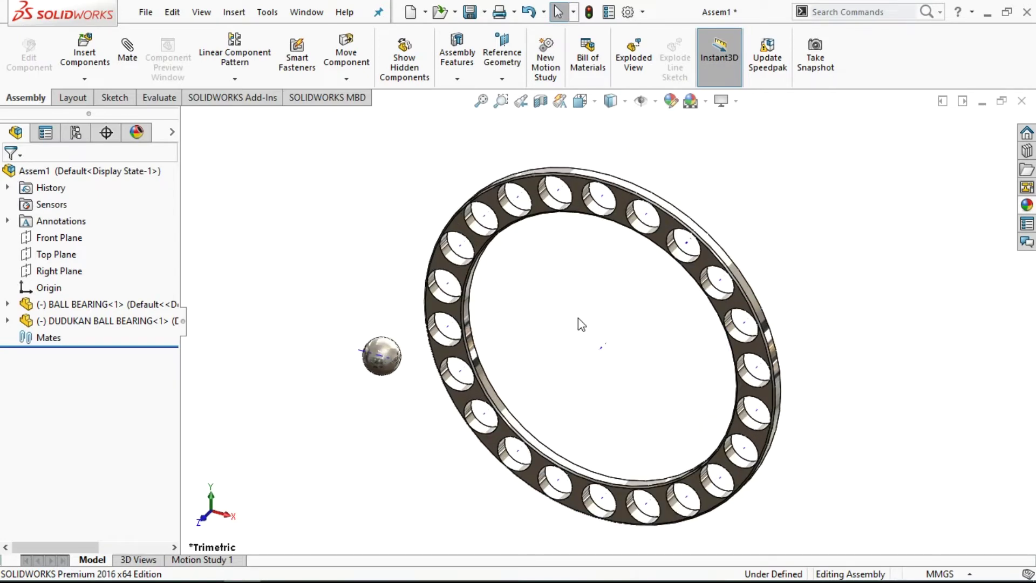
middle_drag(578, 319, 499, 354)
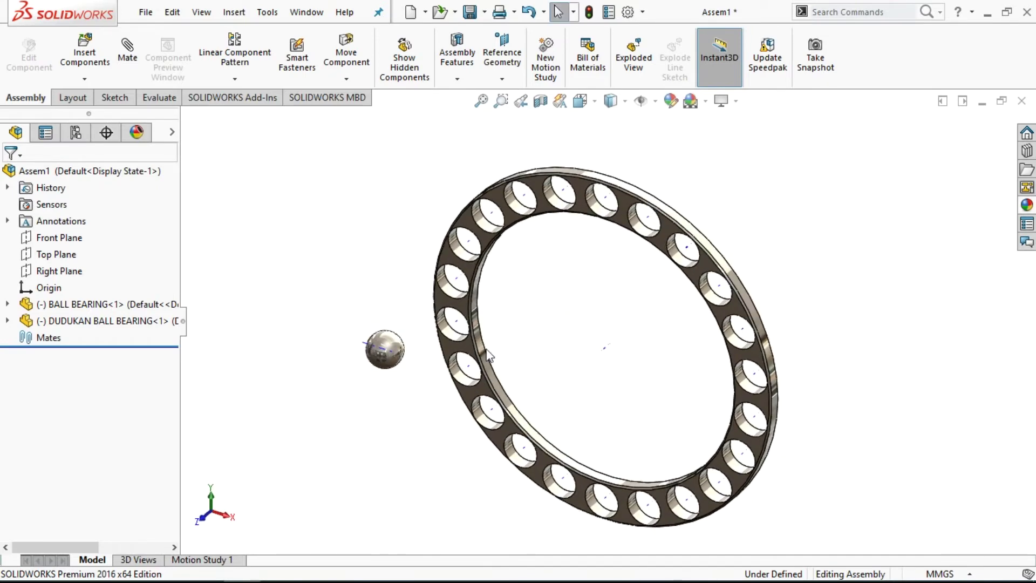
scroll(410, 346, down, 1)
scroll(378, 356, down, 2)
scroll(429, 331, down, 1)
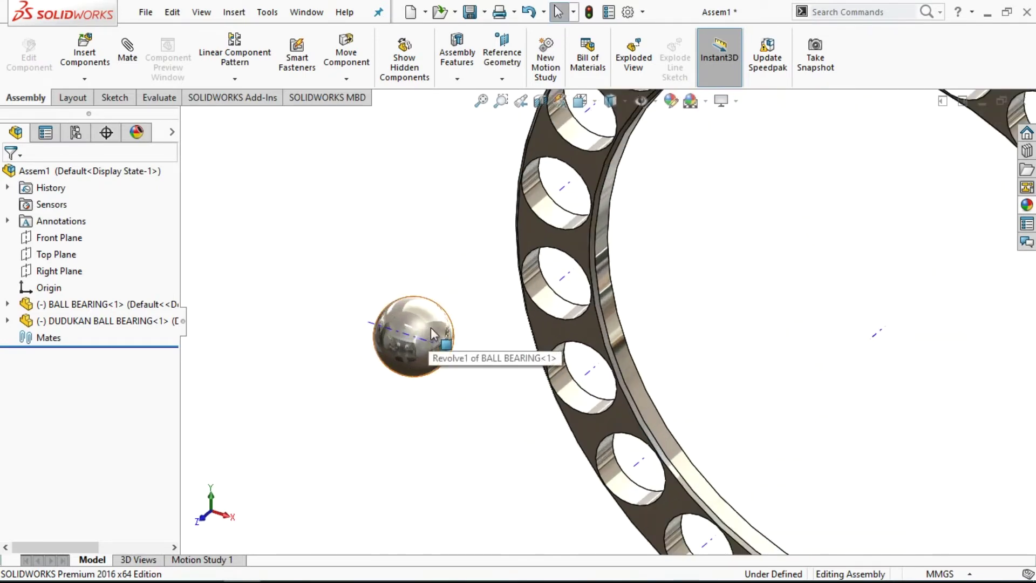
scroll(468, 313, up, 1)
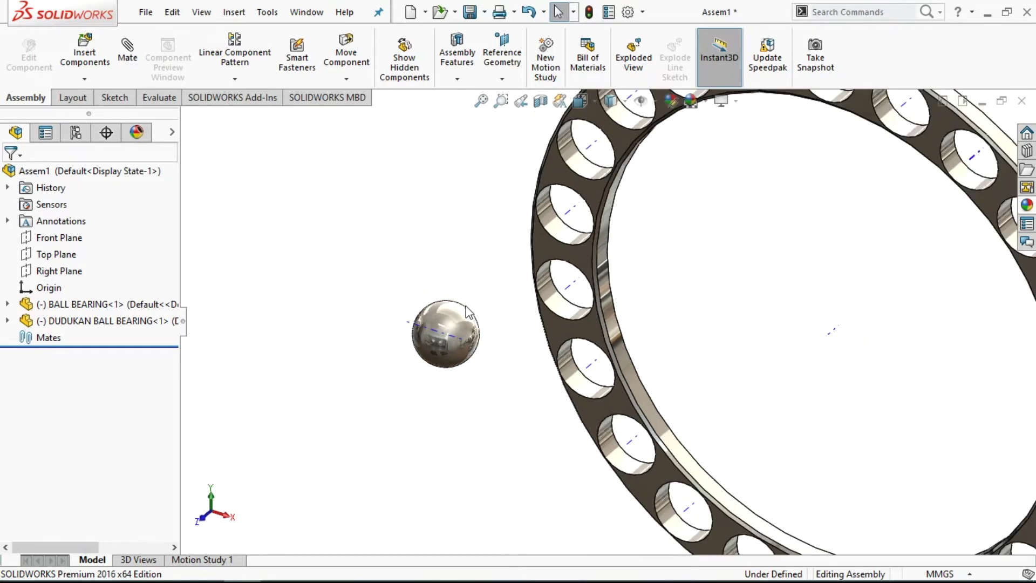
scroll(468, 313, up, 1)
scroll(481, 280, down, 1)
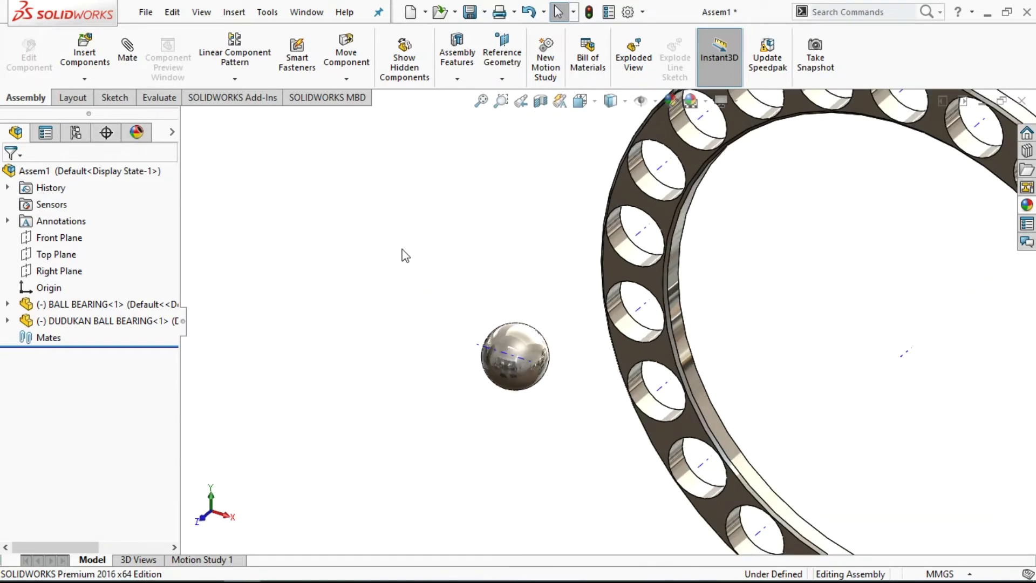
click(133, 56)
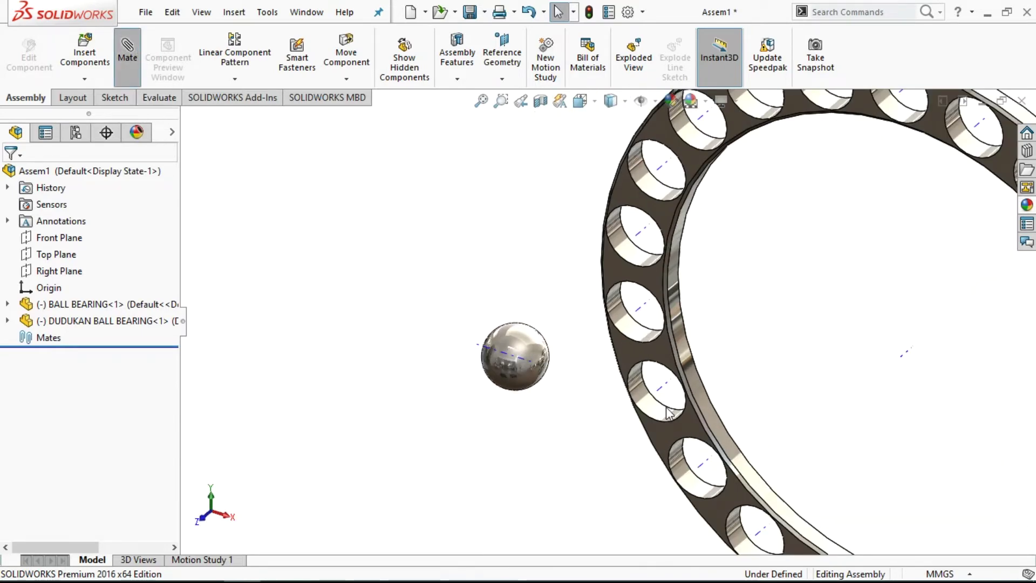
Step: Add a Coincident mate between the ball's temporary axis and a ring pocket's axis
scroll(587, 361, down, 2)
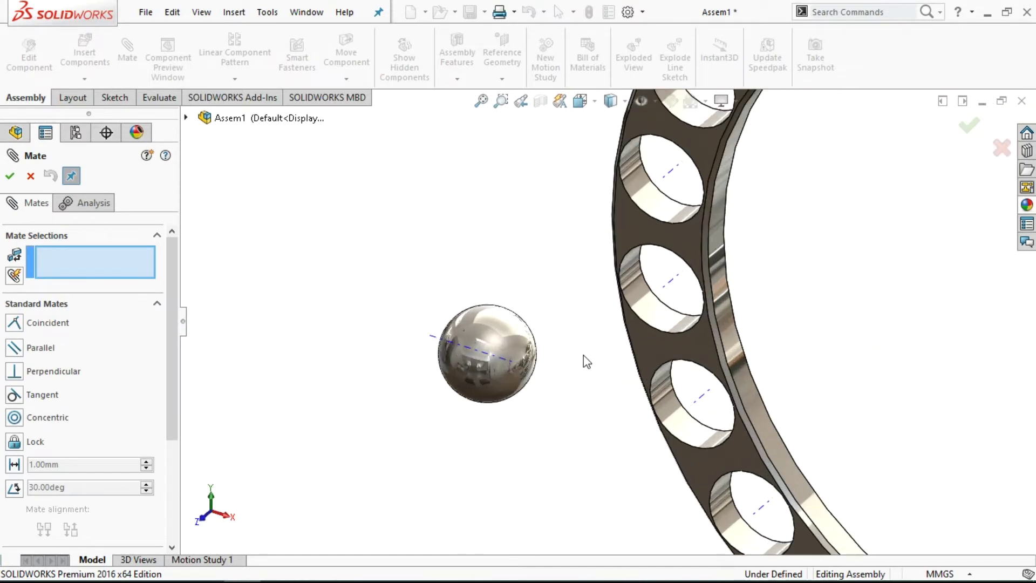
scroll(584, 355, down, 1)
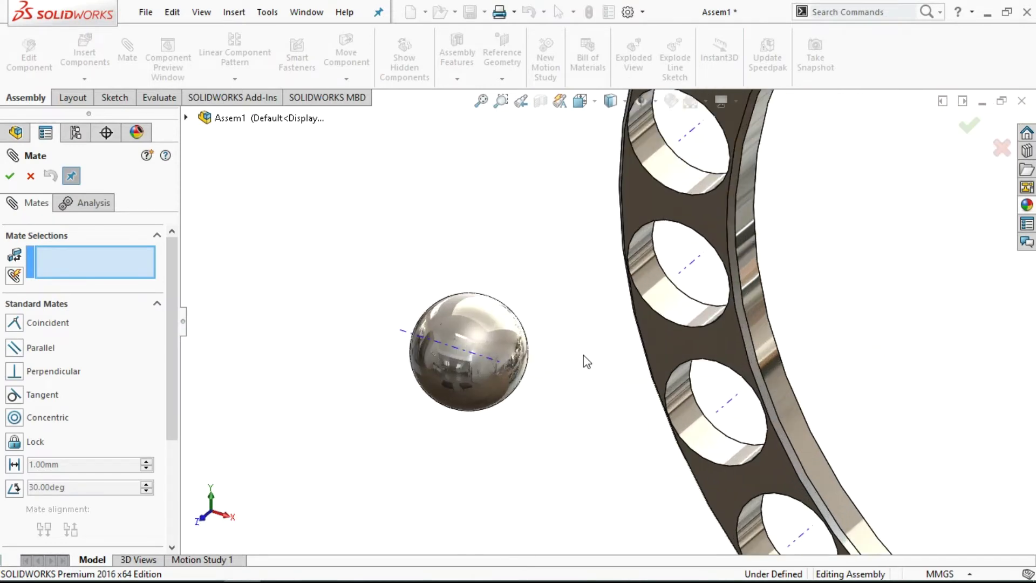
click(456, 348)
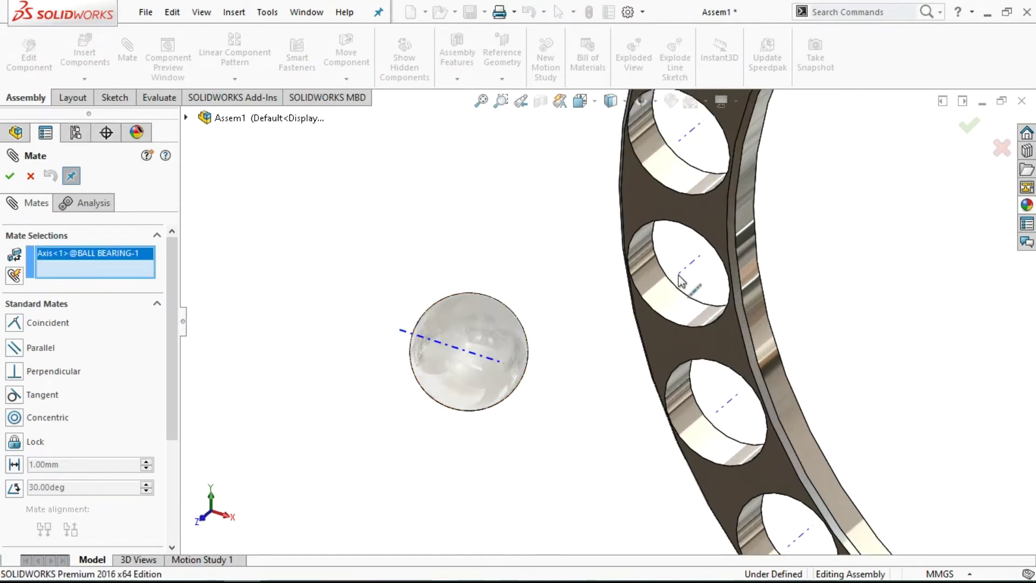
click(696, 270)
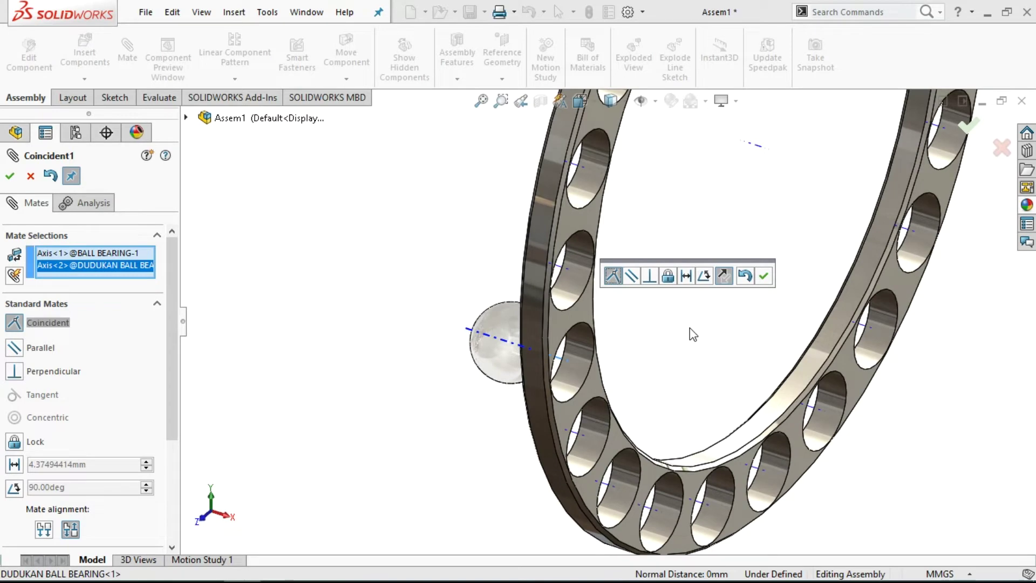
scroll(689, 328, up, 3)
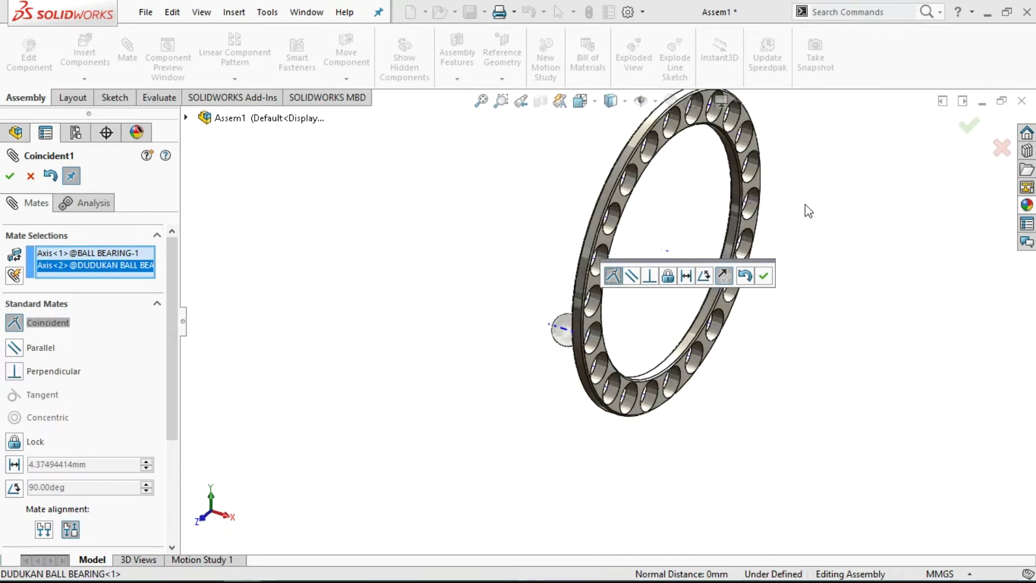
scroll(674, 245, down, 2)
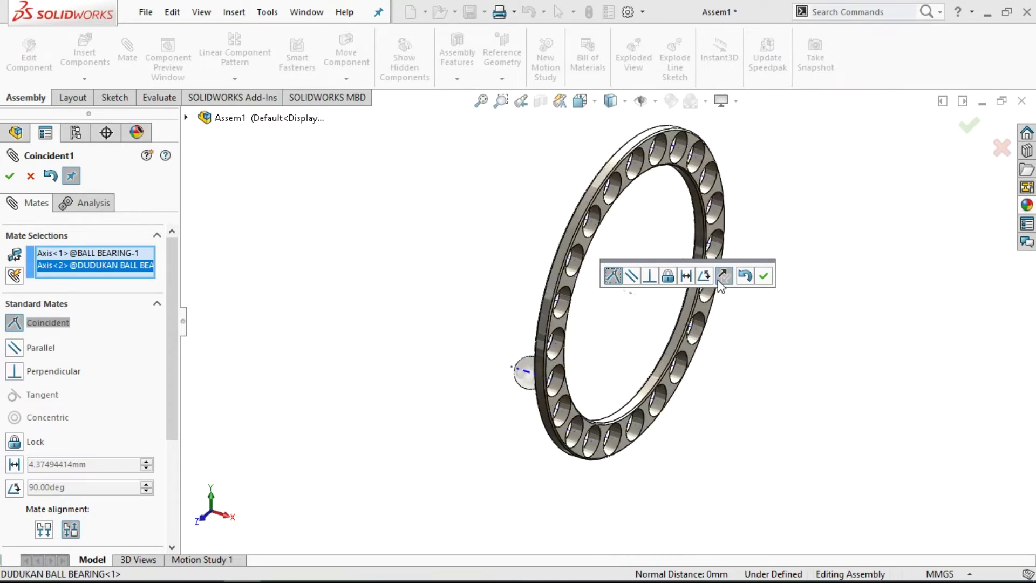
click(764, 277)
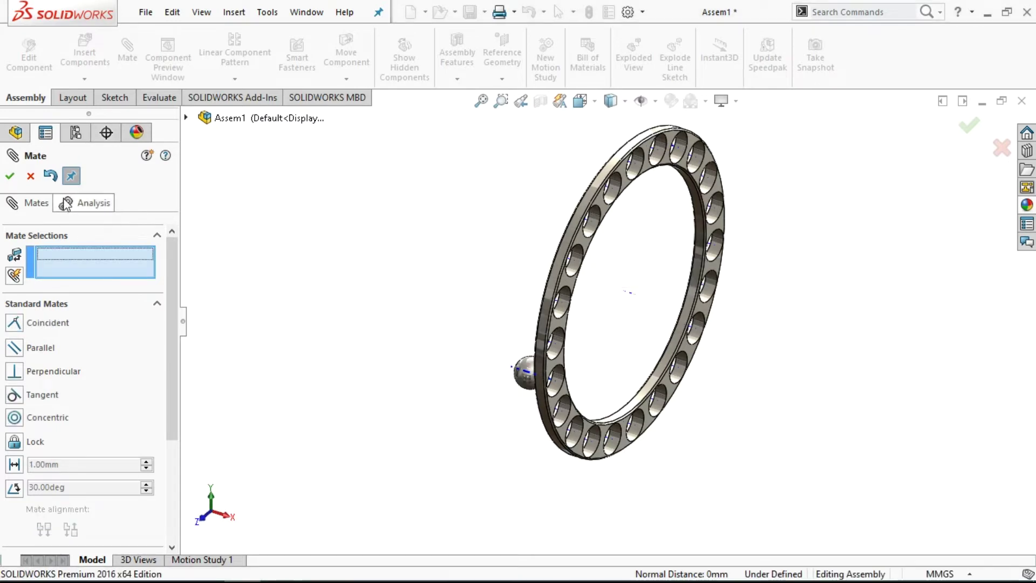
click(50, 176)
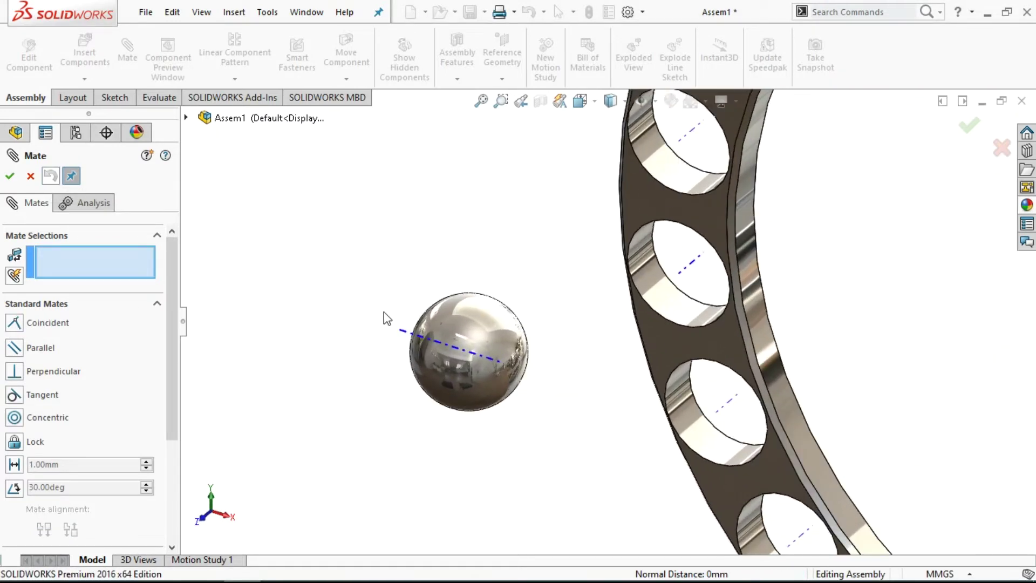
Step: Switch to the isometric view and close the Mate command without adding mates
scroll(379, 316, up, 2)
scroll(333, 329, up, 3)
scroll(434, 320, up, 4)
scroll(872, 269, down, 1)
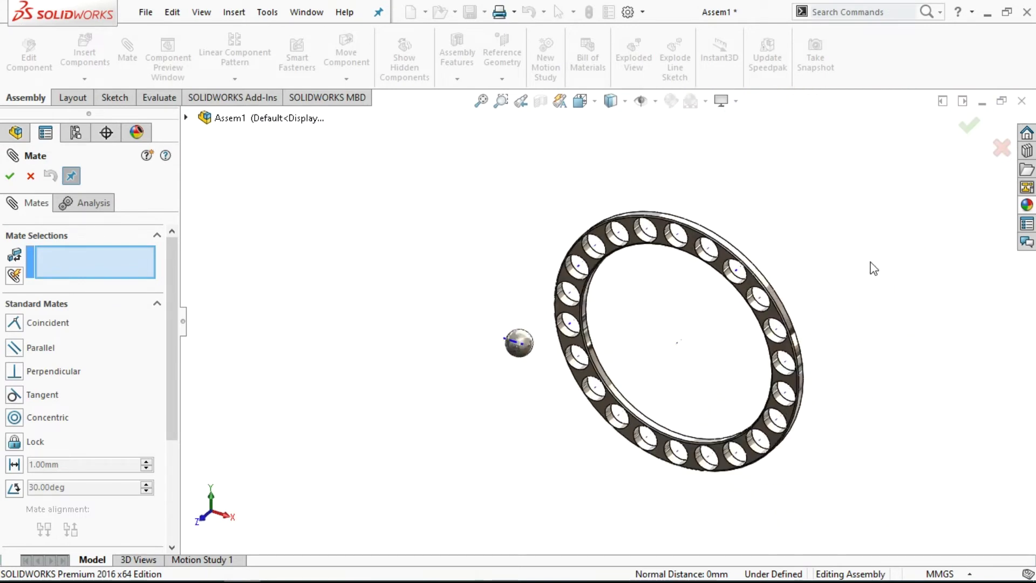
scroll(872, 268, down, 1)
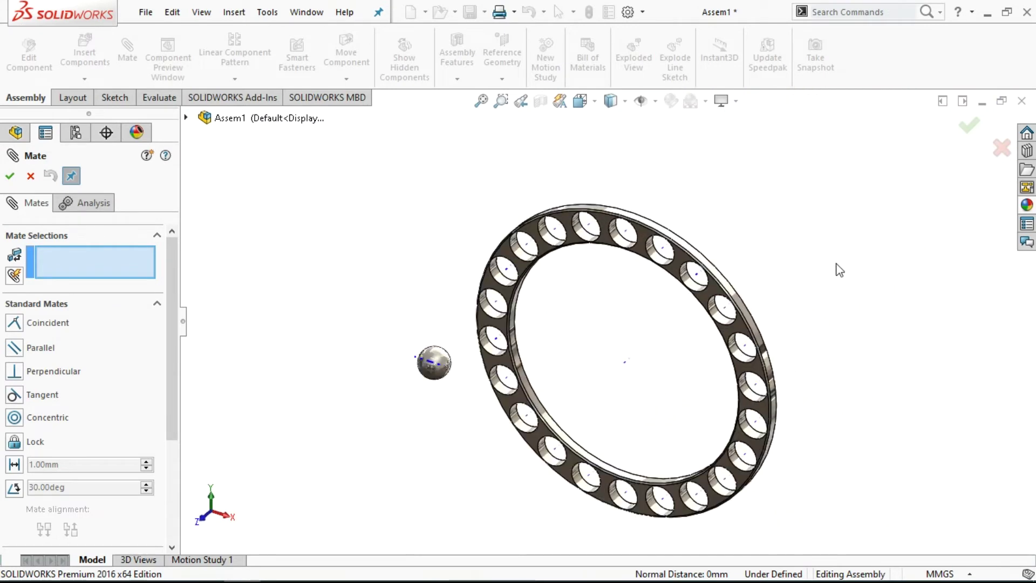
click(594, 101)
click(662, 146)
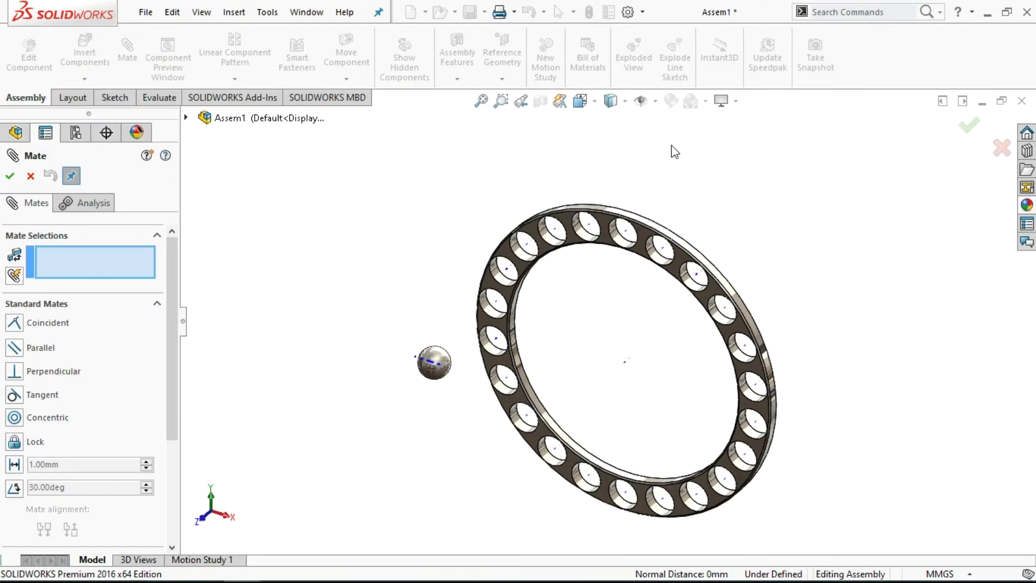
scroll(675, 278, down, 2)
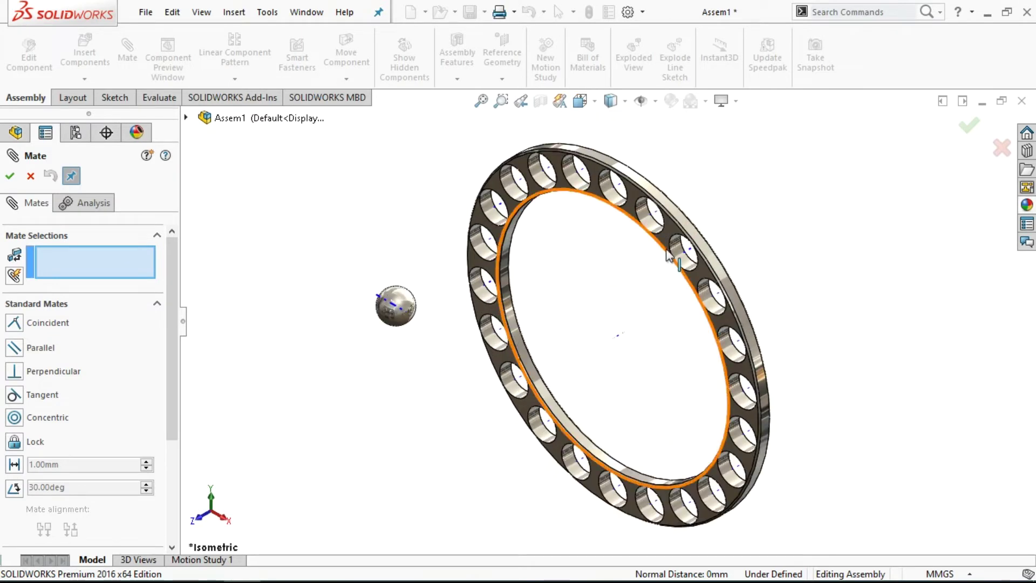
right_click(665, 247)
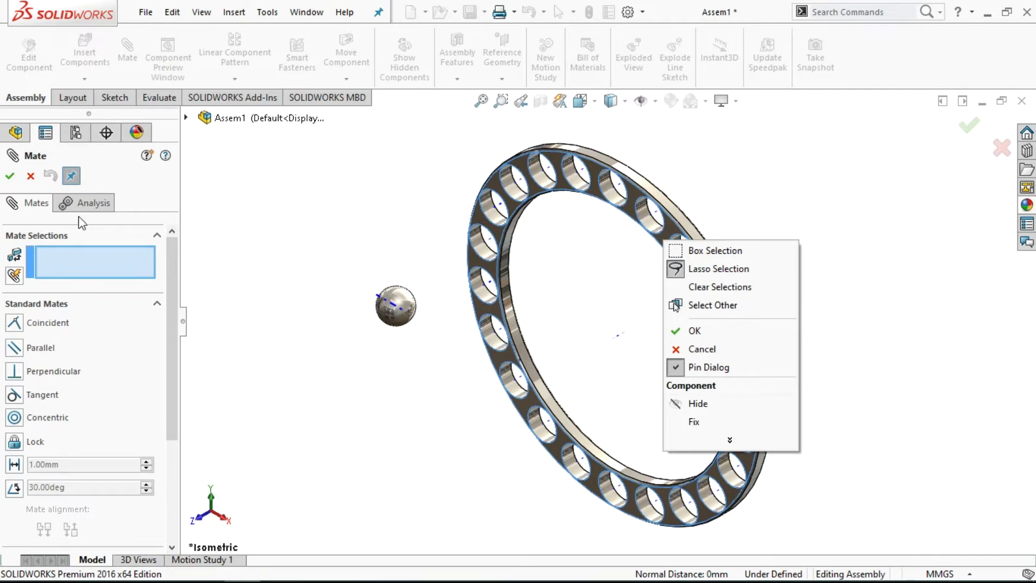
click(31, 181)
click(31, 177)
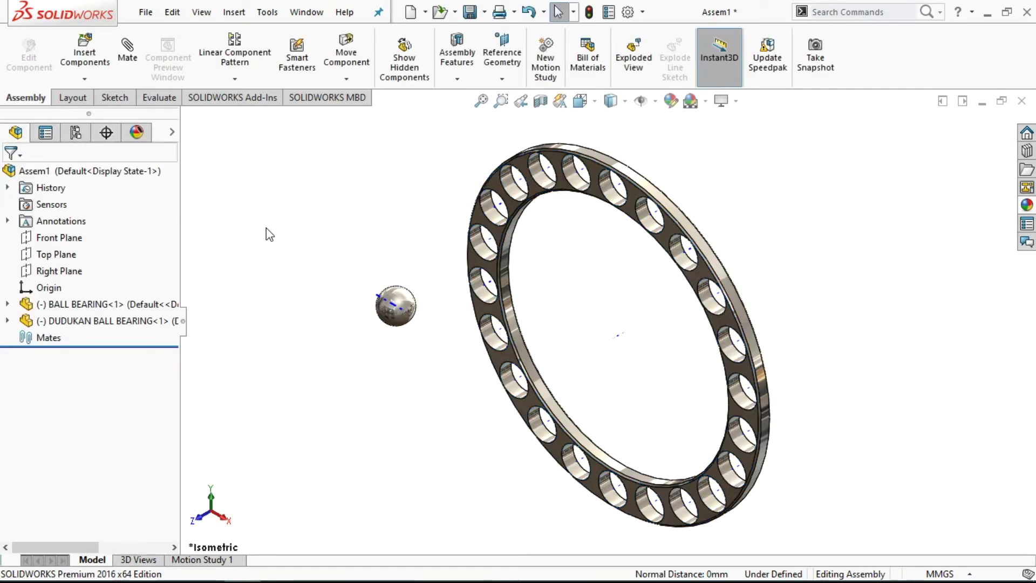
Step: Fix the ring component in place
click(667, 239)
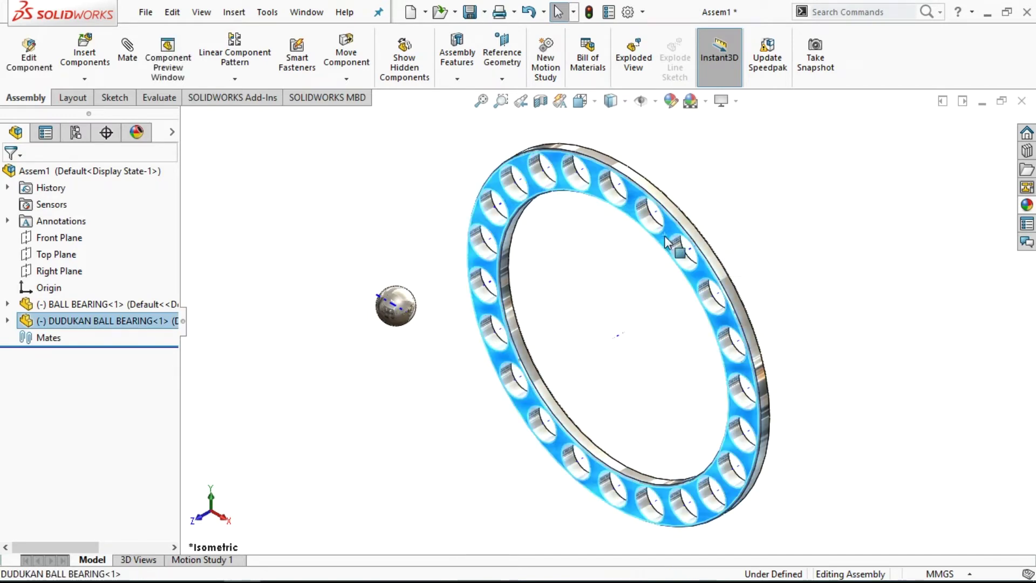
right_click(667, 239)
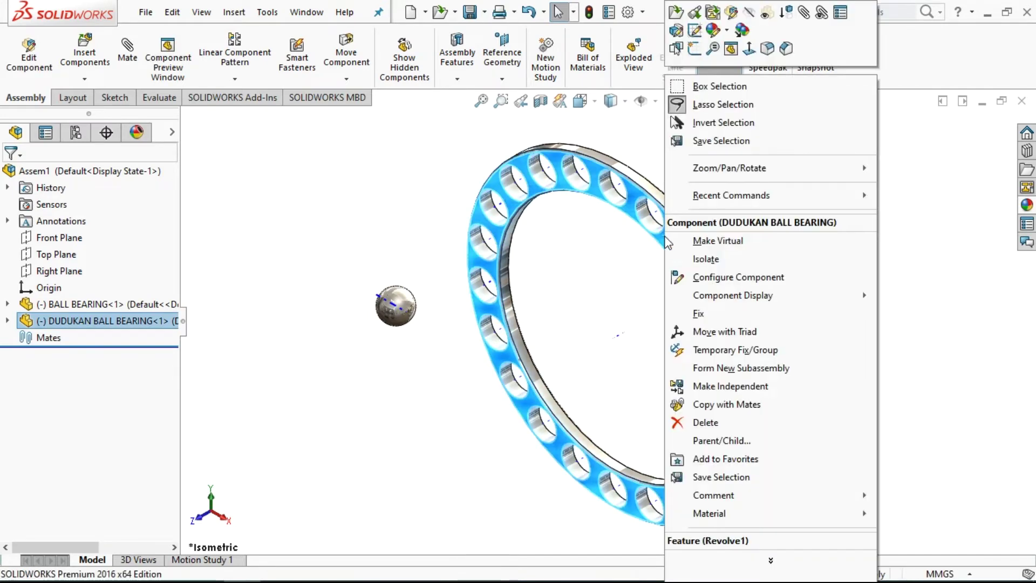
click(700, 314)
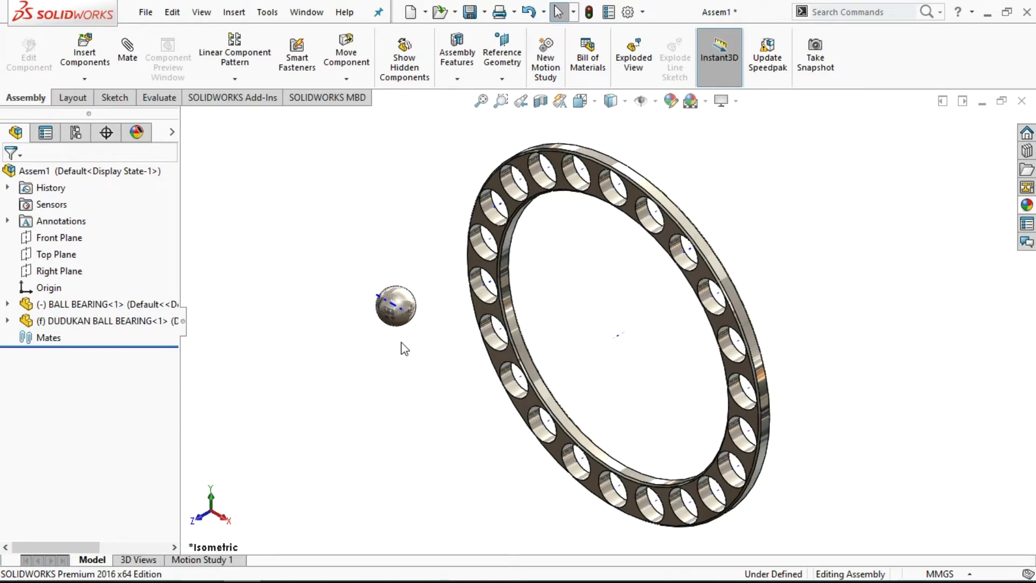
scroll(400, 346, down, 1)
Step: Mate the ball's temporary axis coincident with a ring pocket's axis as Coincident2
click(133, 52)
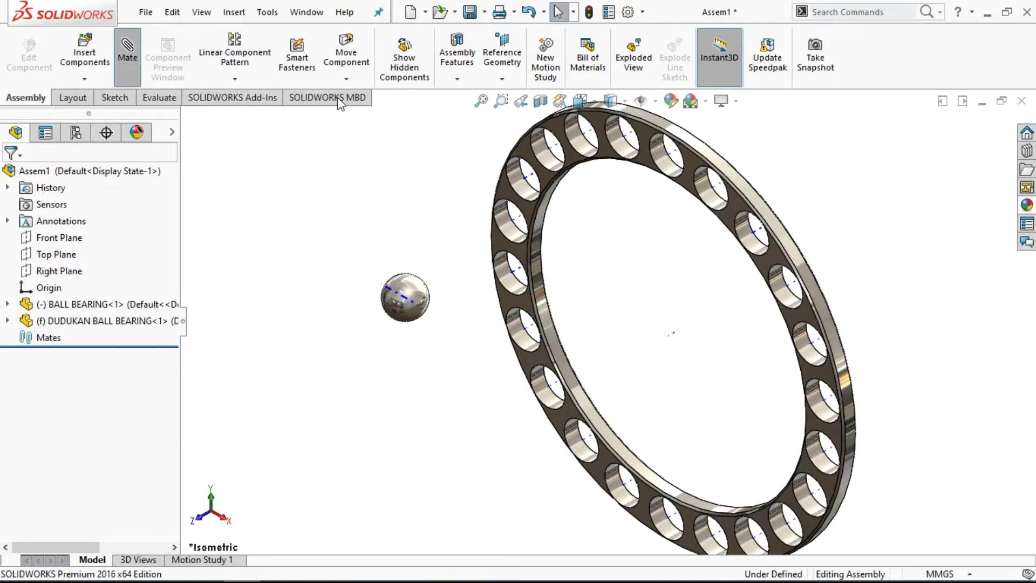
scroll(438, 266, down, 1)
scroll(435, 266, down, 1)
scroll(426, 280, down, 1)
scroll(421, 295, down, 2)
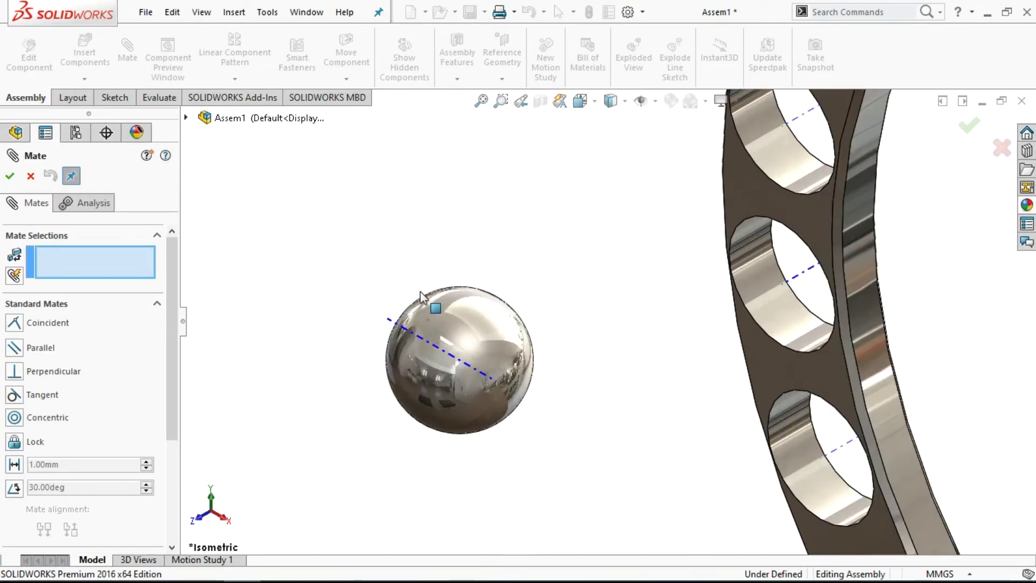
click(446, 355)
scroll(576, 328, up, 2)
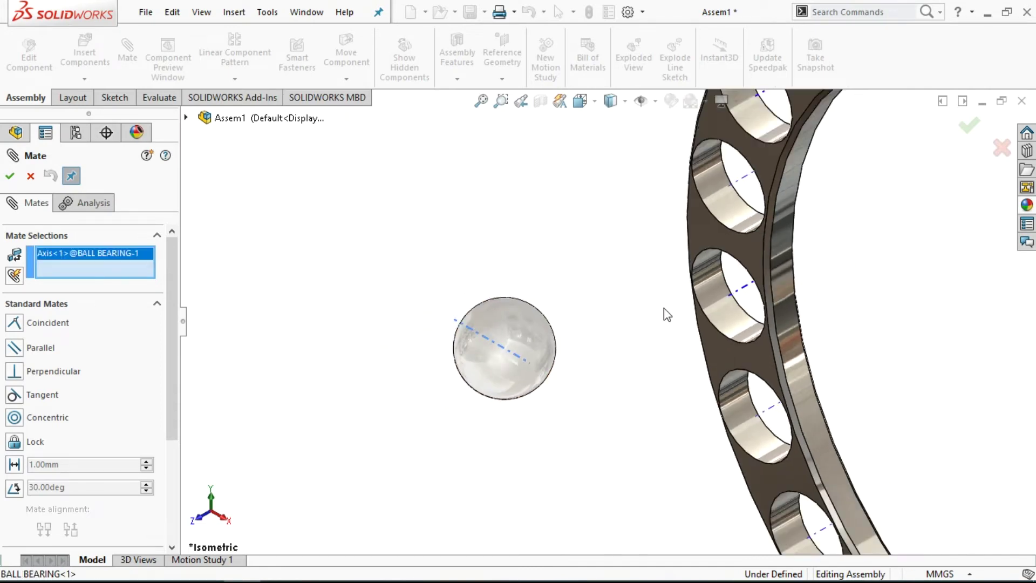
click(743, 297)
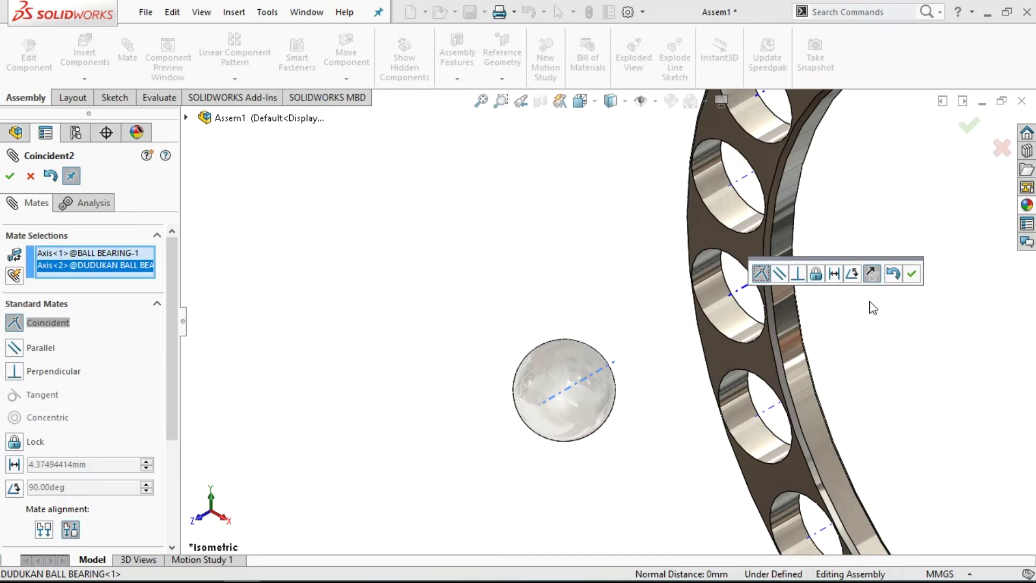
click(912, 275)
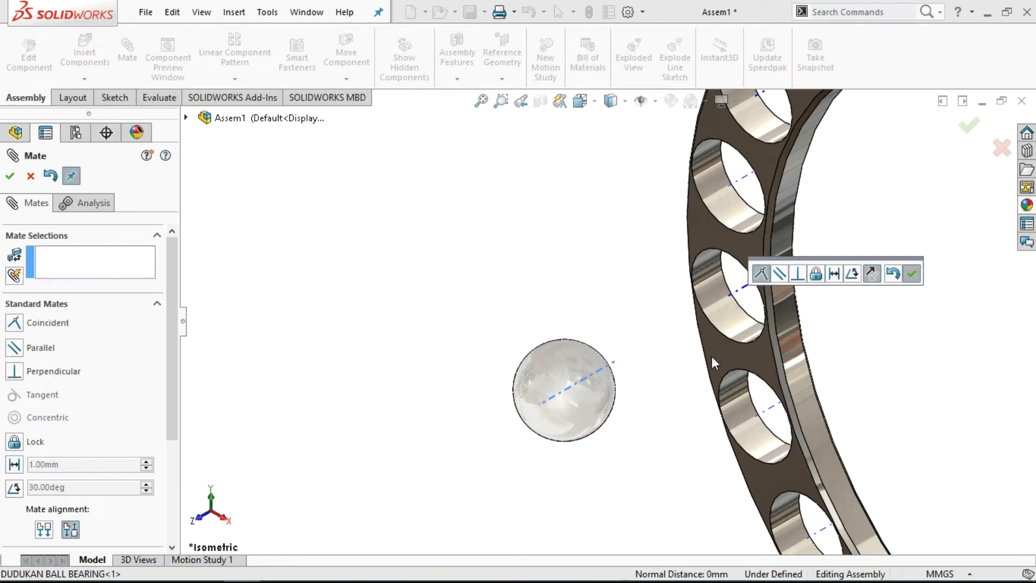
Step: Slide the ball into the ring pocket, confirm the ring is fixed, then pull the ball back out
drag(572, 373, 745, 294)
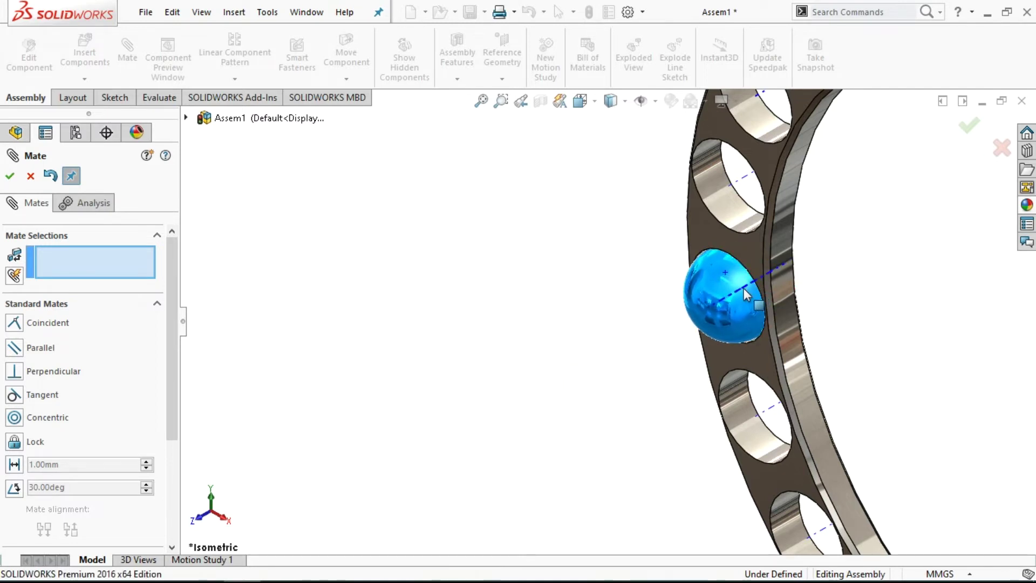
drag(745, 294, 748, 293)
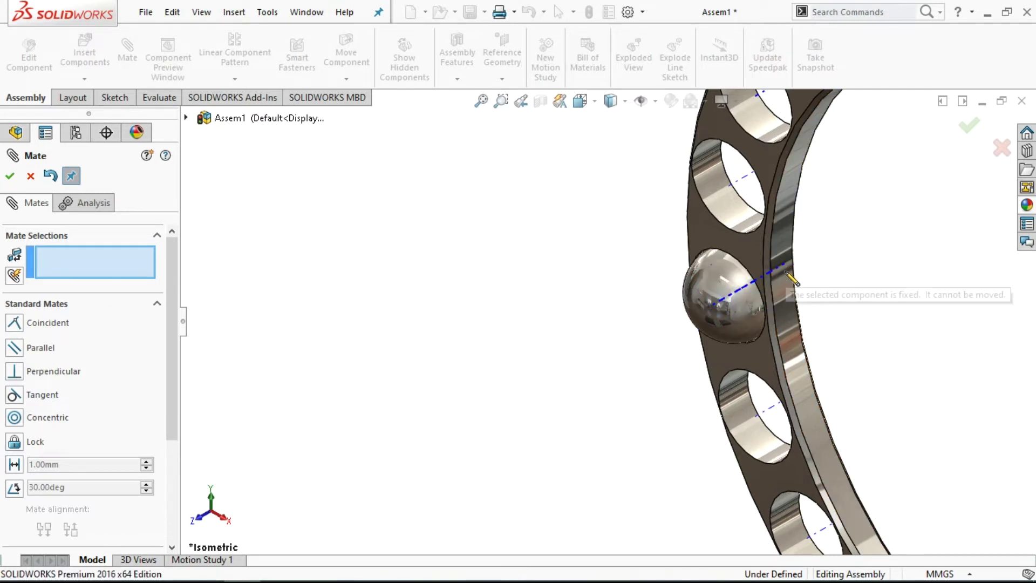
drag(722, 282, 722, 291)
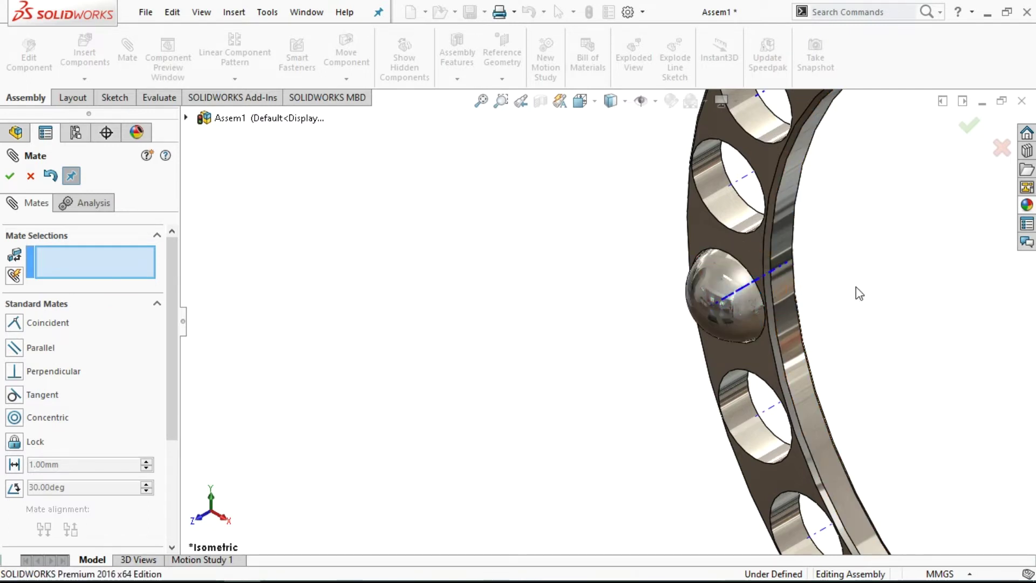
scroll(504, 417, up, 2)
scroll(502, 421, up, 2)
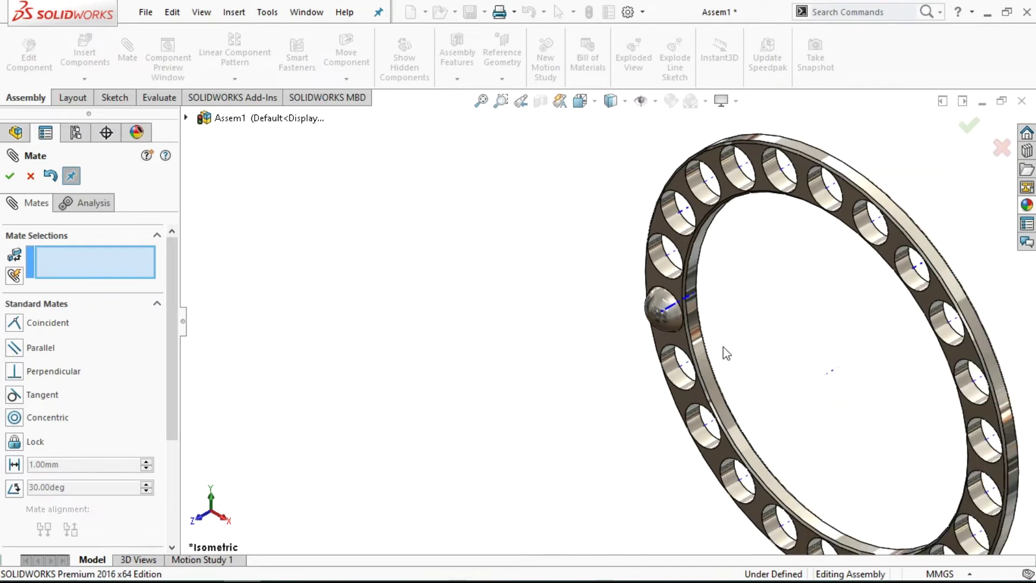
scroll(701, 351, down, 3)
mouse_move(599, 284)
mouse_down()
mouse_move(556, 291)
mouse_move(502, 333)
mouse_up()
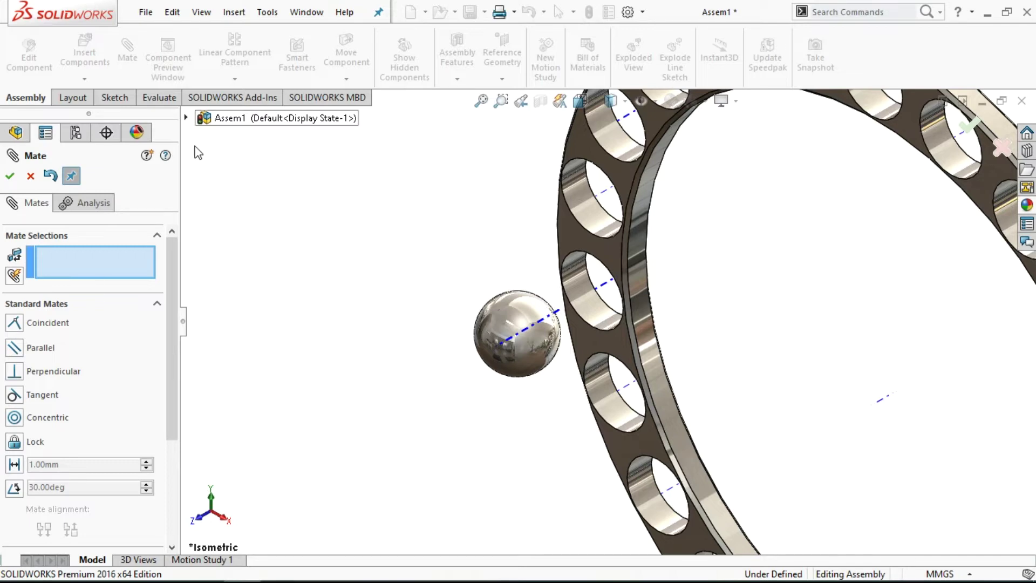
Step: Expand the fly-out feature tree and the BALL BEARING node to list its planes
click(186, 118)
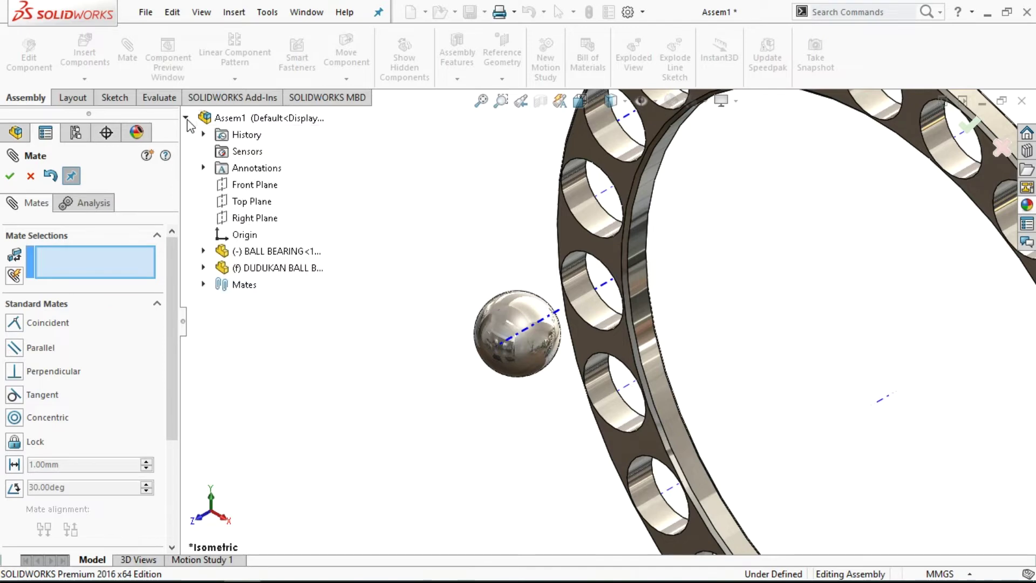
click(204, 251)
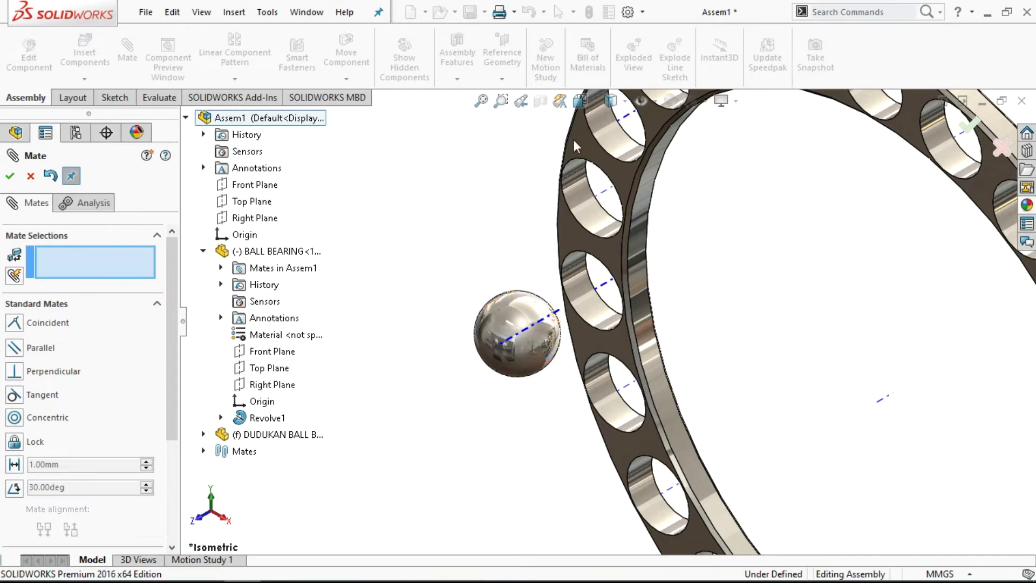
middle_drag(721, 343, 719, 294)
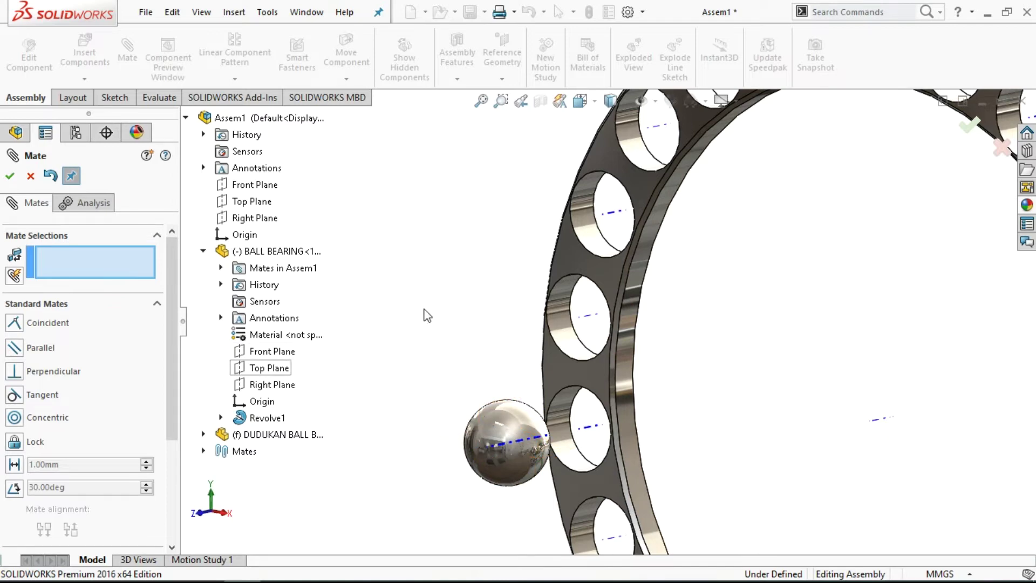
Step: Check Front then Right views and pick BALL BEARING's Right Plane as the first mate reference
click(594, 105)
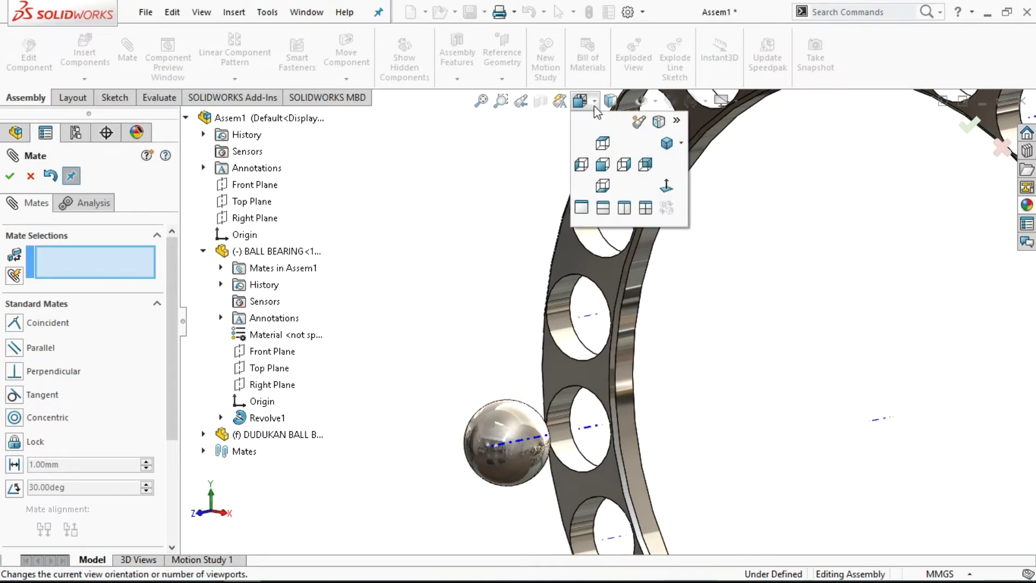
click(604, 166)
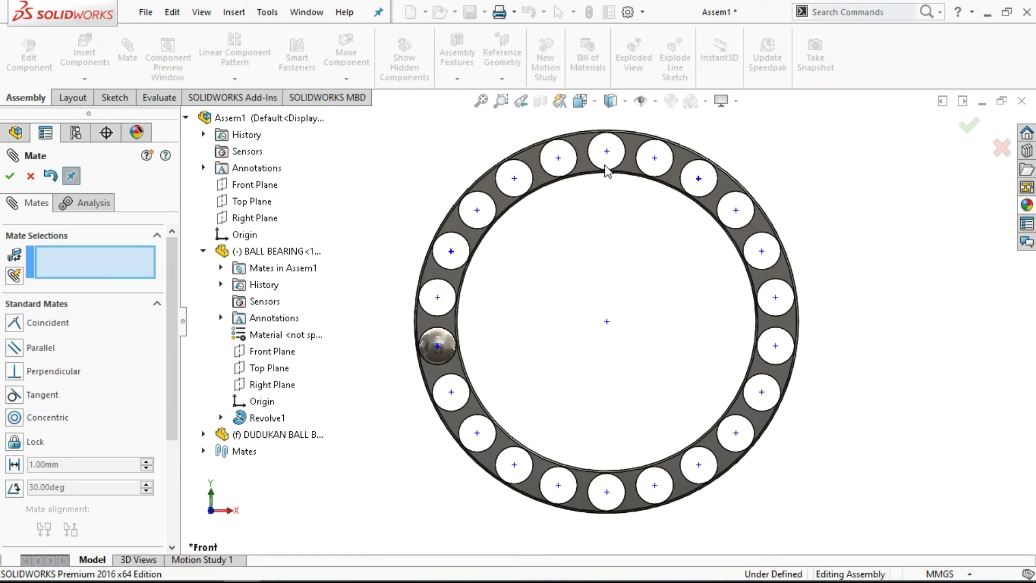
click(594, 104)
click(623, 167)
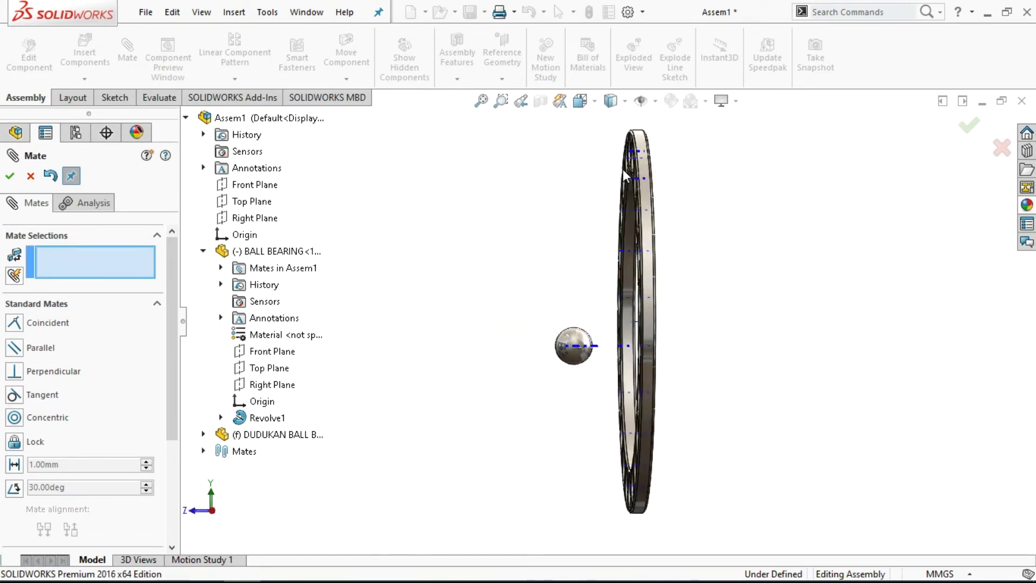
scroll(591, 378, down, 3)
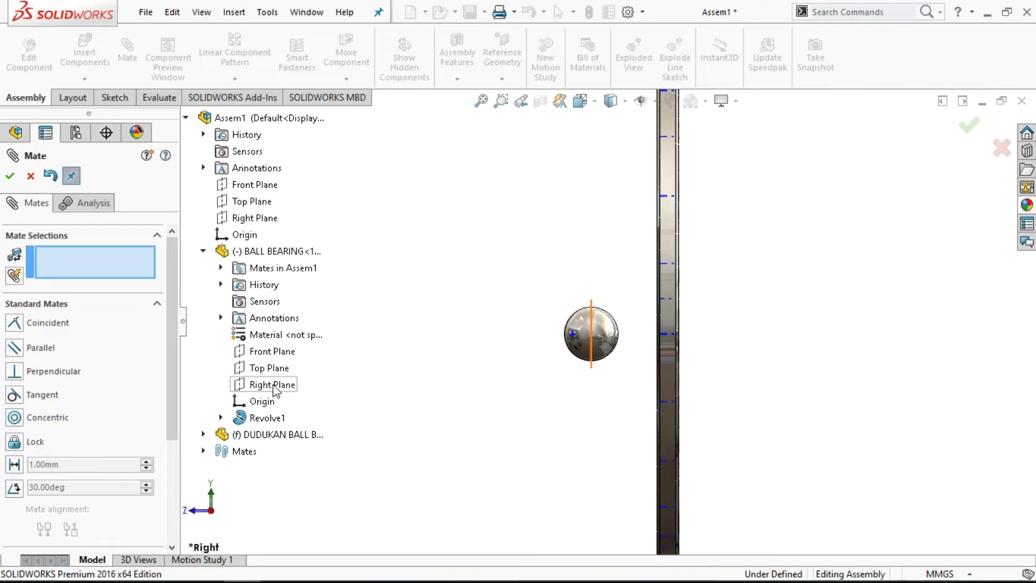
click(275, 386)
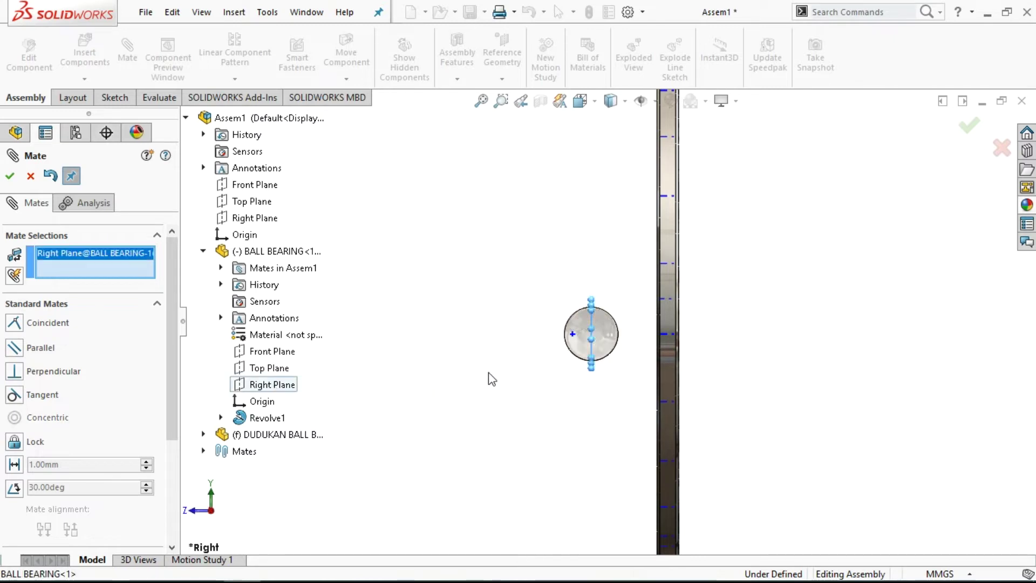
Step: Add the ring's flat face as second reference, check Front and Right views, and choose Distance
middle_drag(488, 378, 465, 375)
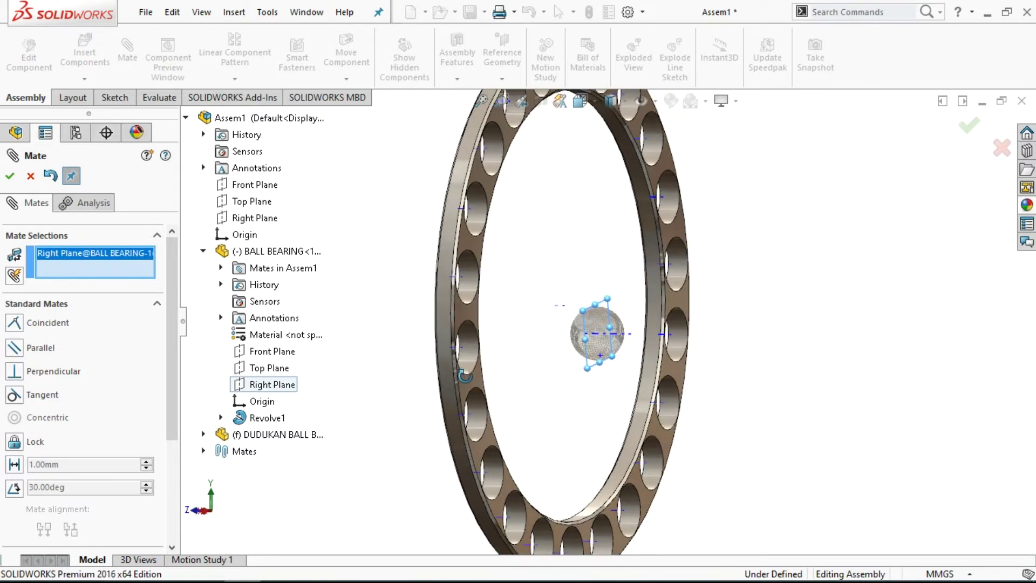
click(682, 299)
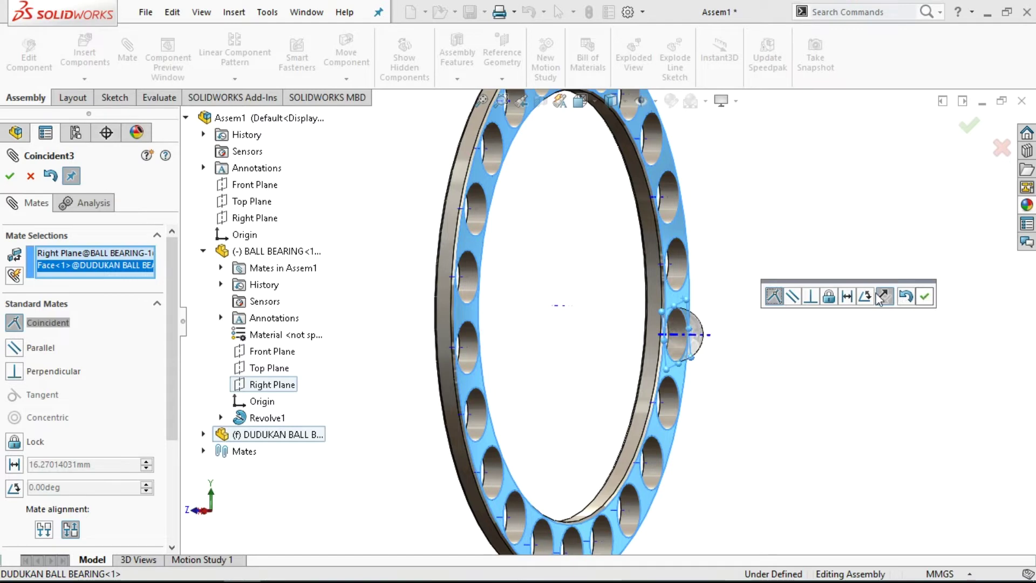
click(581, 103)
click(601, 165)
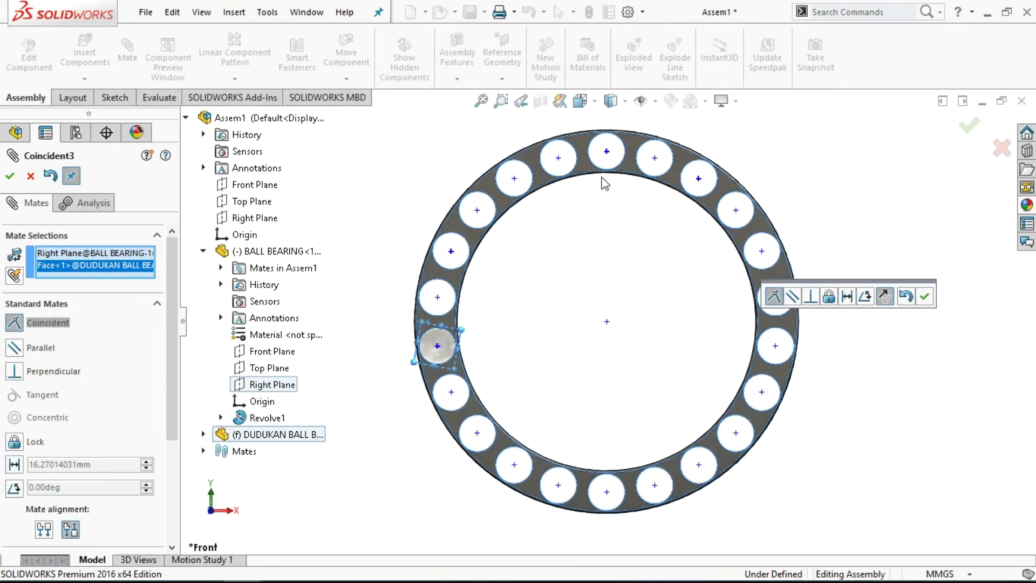
click(581, 101)
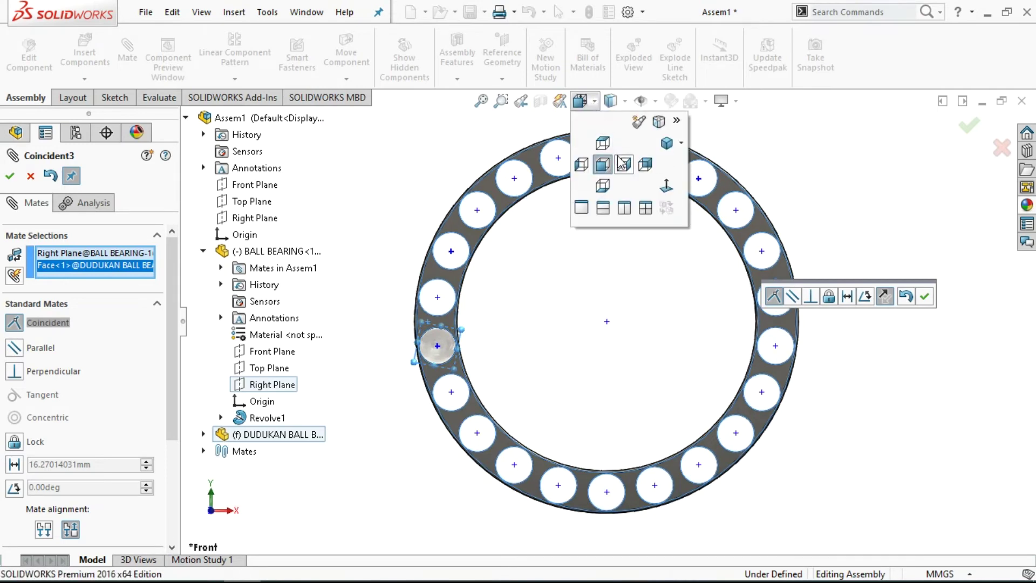
click(626, 169)
scroll(636, 391, down, 3)
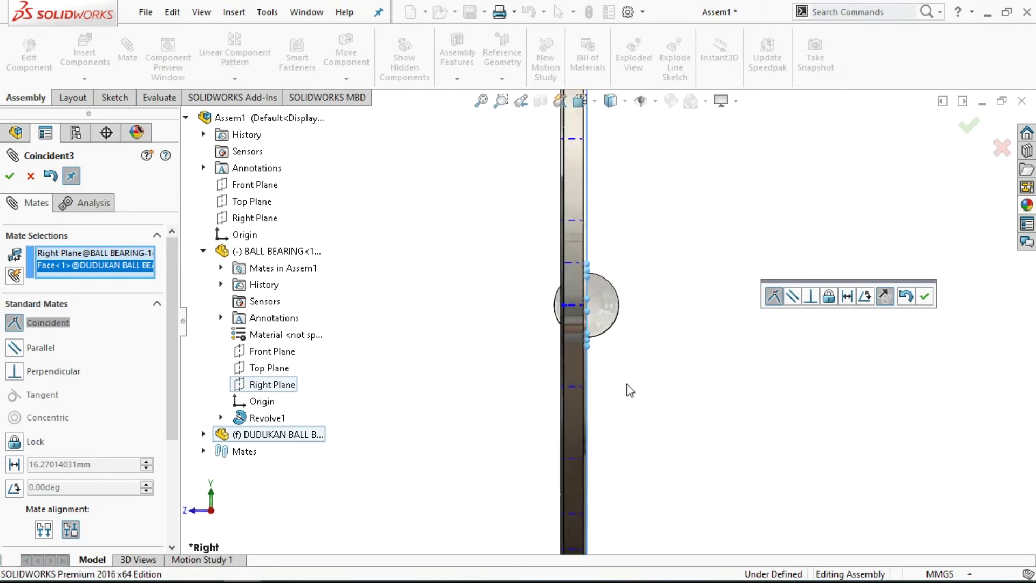
click(15, 464)
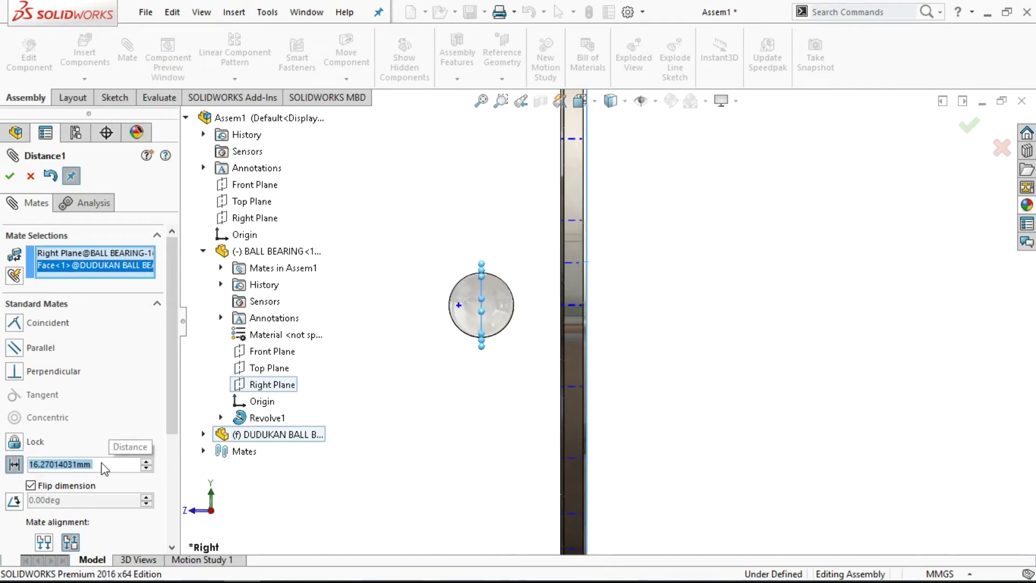
Step: Try 5 mm and 10 mm distances, flip the ball to the face's other side, then set 5 mm
text(5)
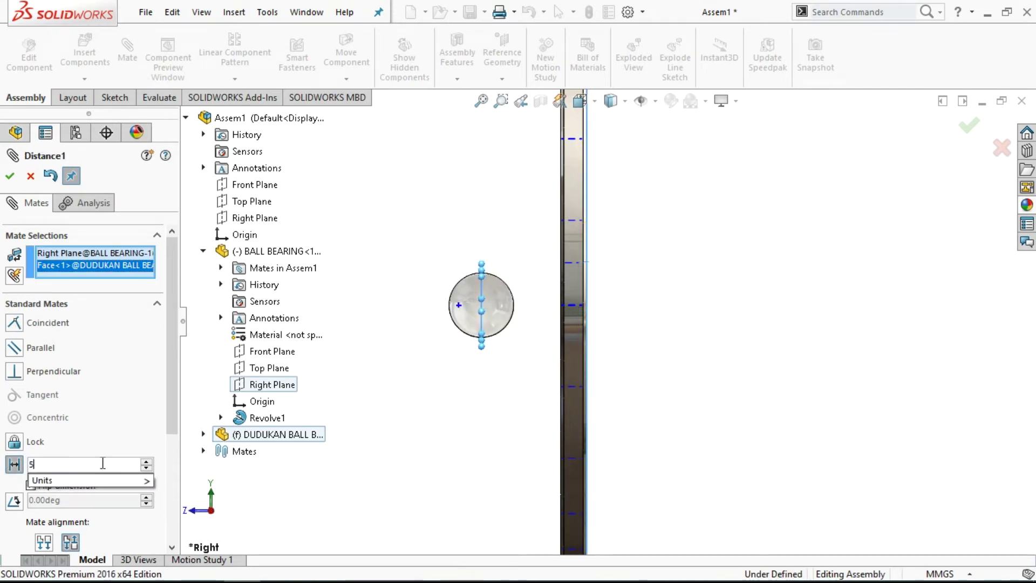
key(Return)
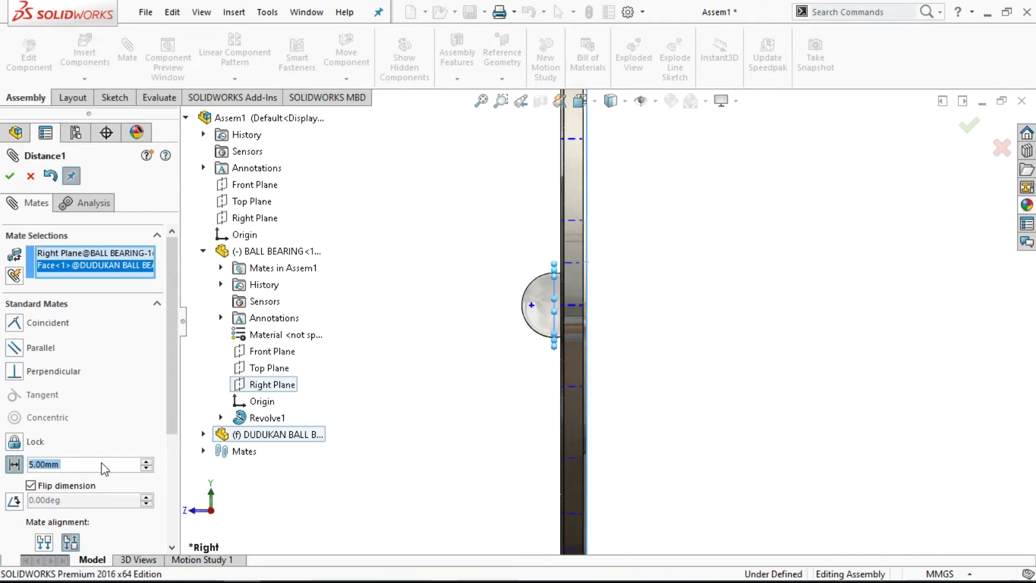
text(10)
key(Return)
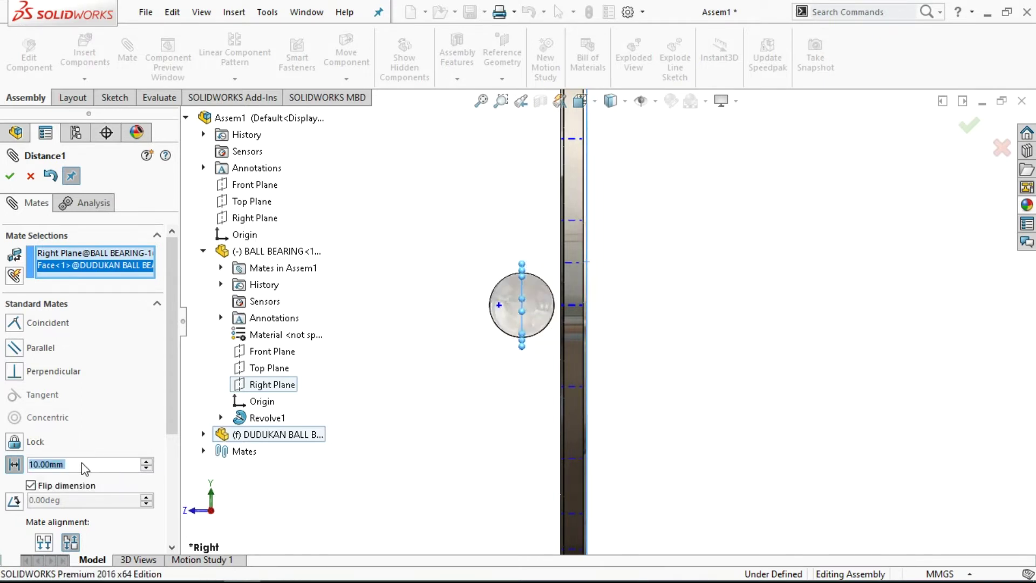
click(39, 487)
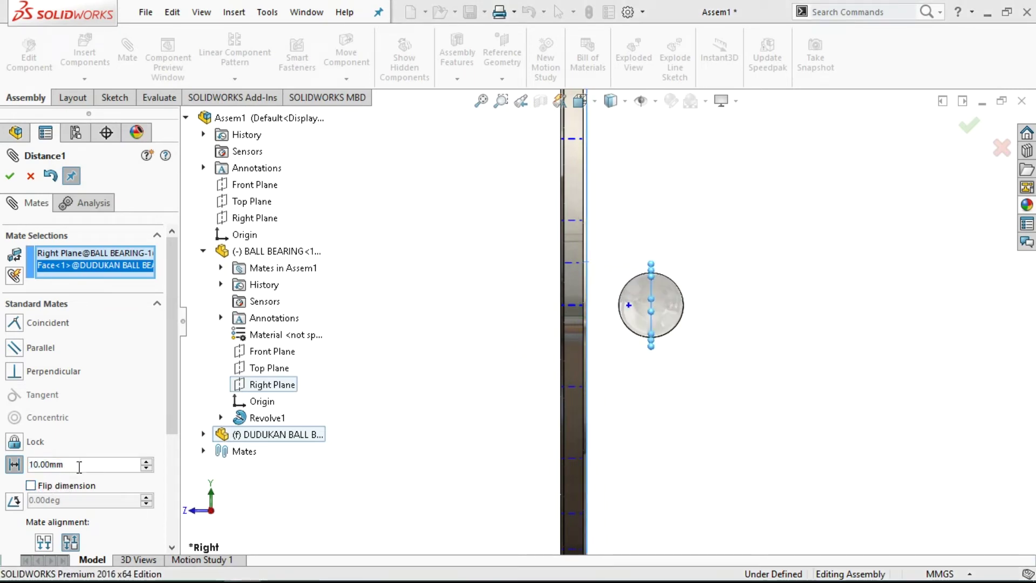
key(Home)
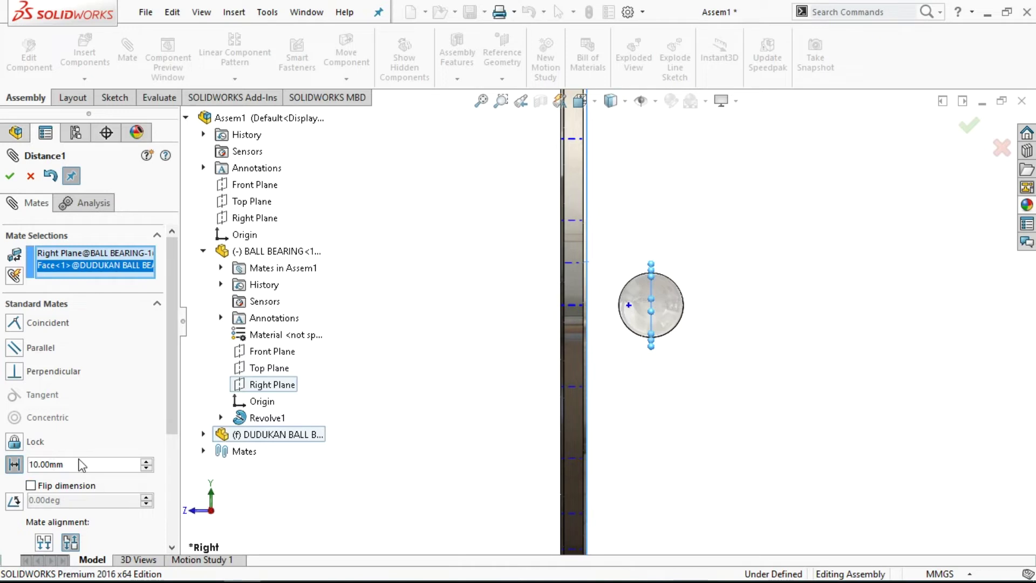
double_click(72, 466)
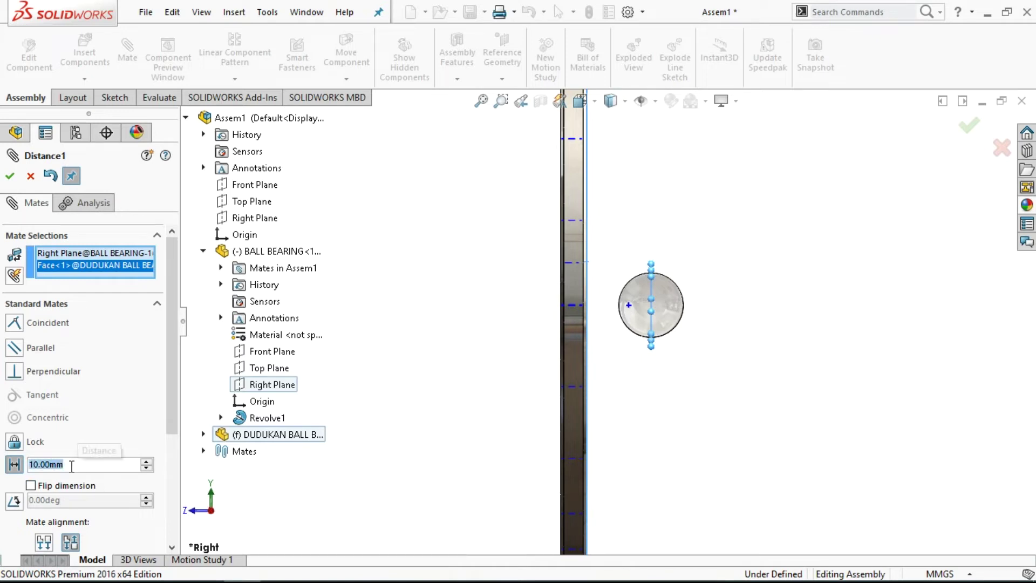
text(5)
key(Return)
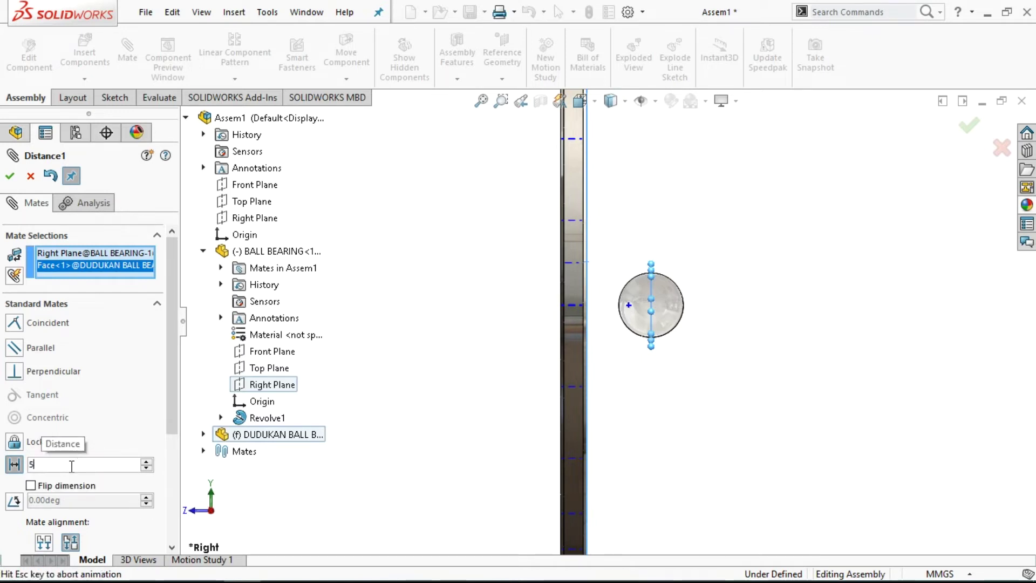
Step: Try 2 mm and 0 mm distances, return to 2 mm, then undo the distance mate
scroll(161, 463, down, 3)
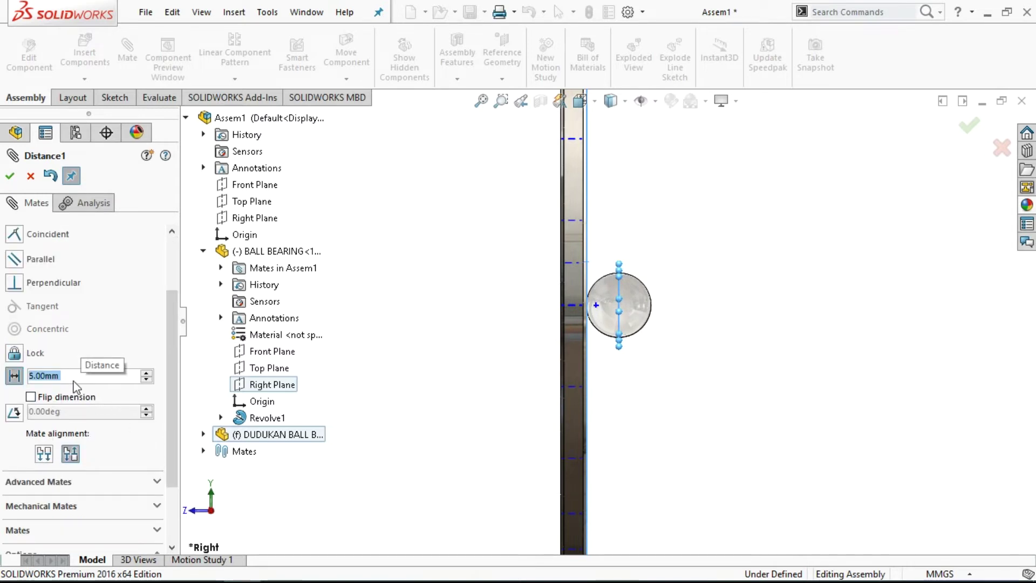
text(2)
key(Return)
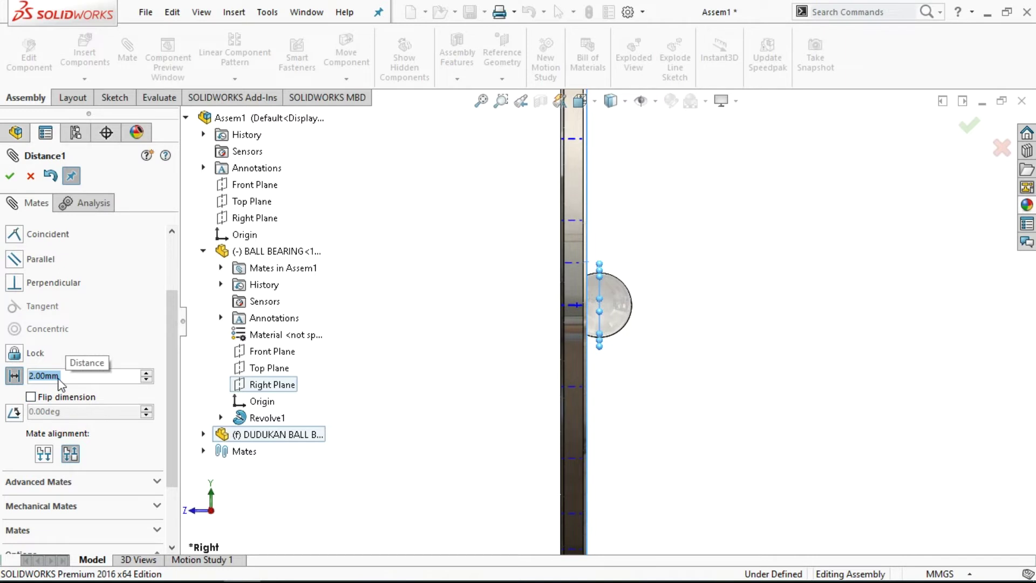
key(BackSpace)
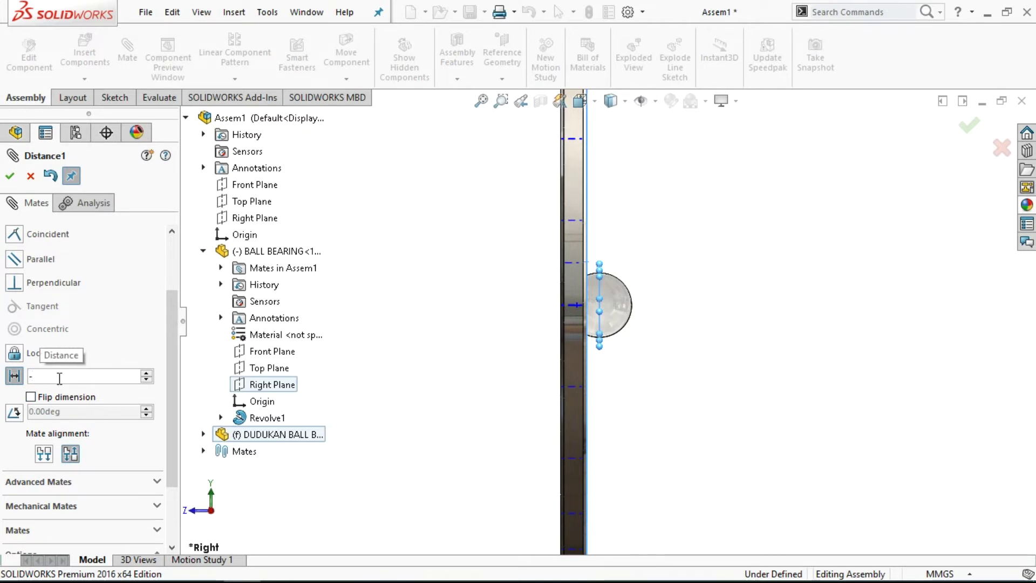
text(2)
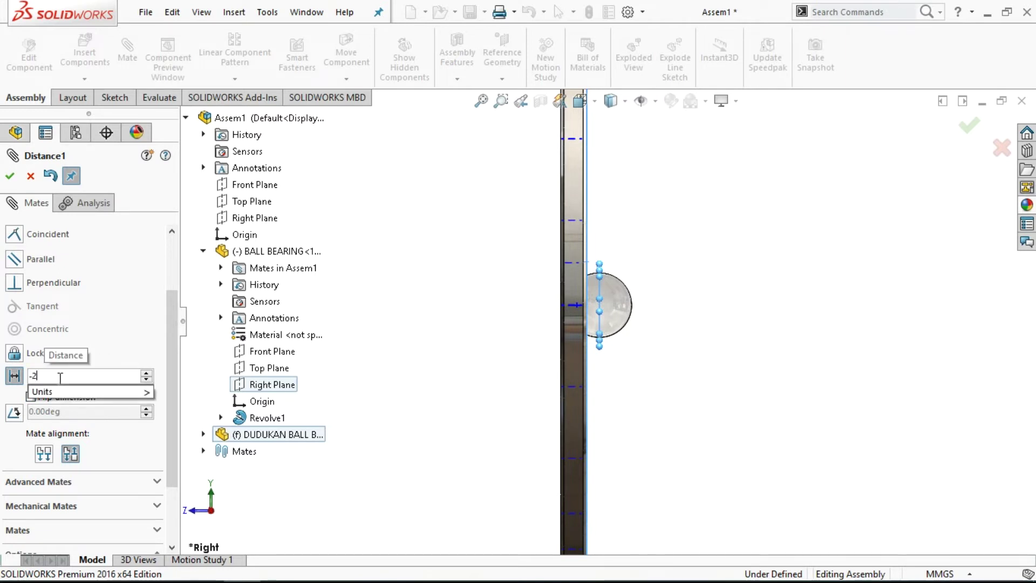
key(BackSpace)
key(BackSpace)
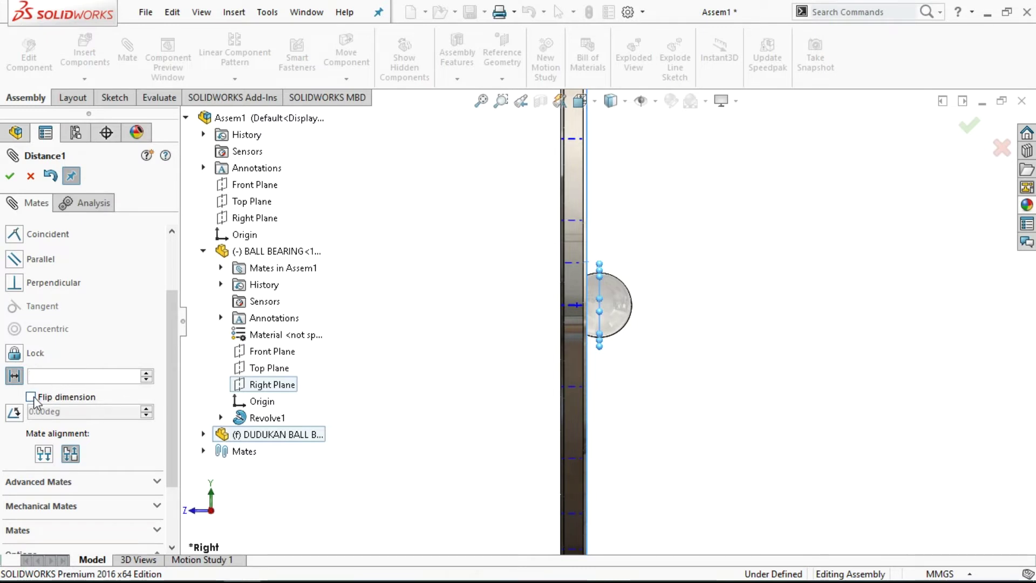
key(Return)
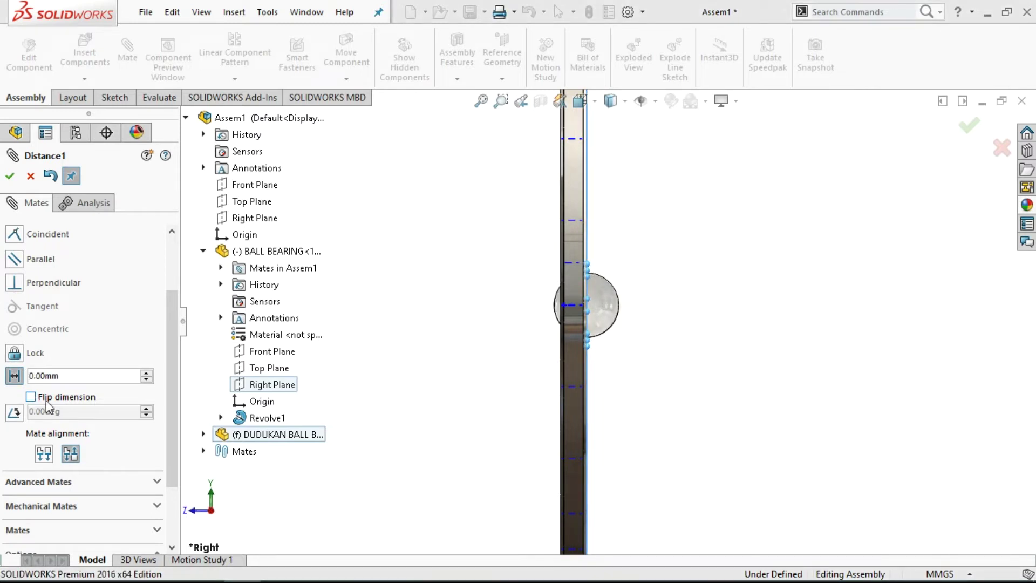
double_click(70, 381)
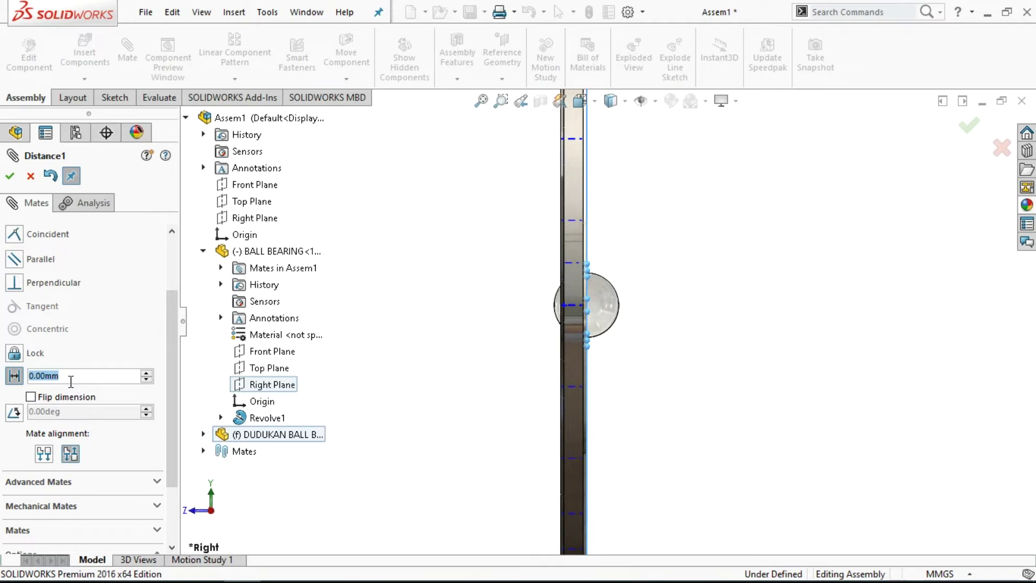
text(2)
key(Return)
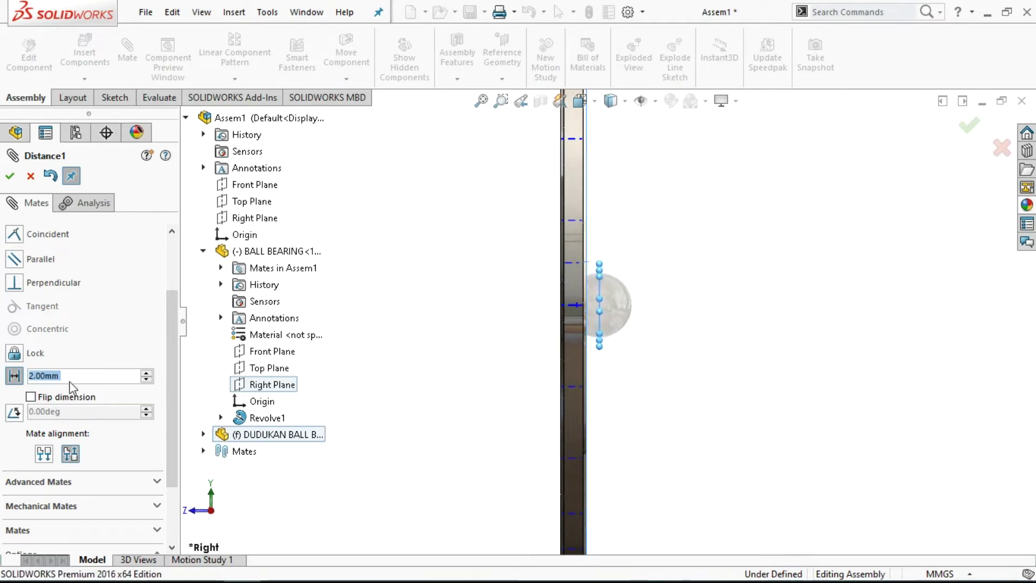
click(50, 176)
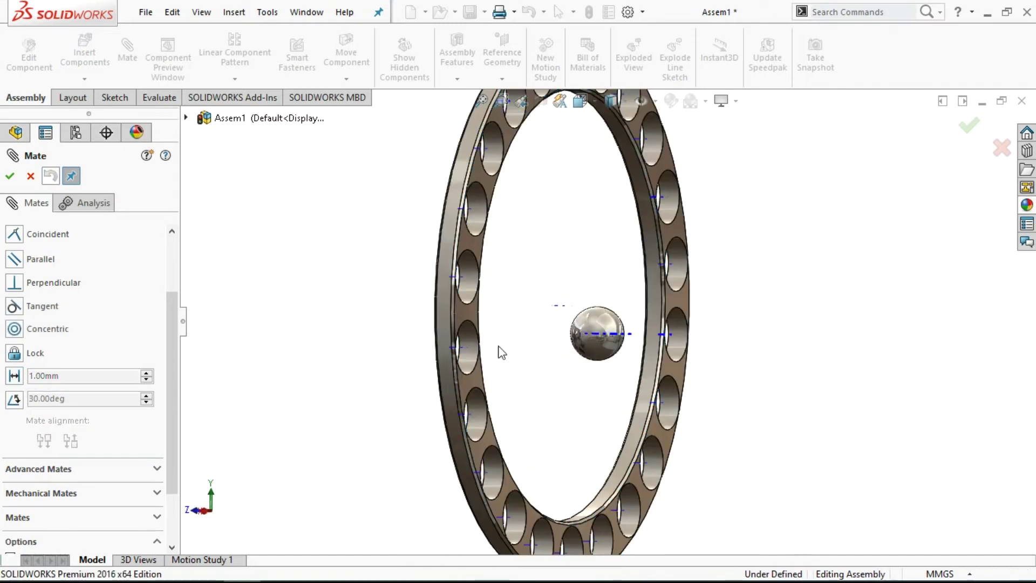
Step: Cancel the Mate PropertyManager without adding a mate and switch to the Right view
mouse_move(544, 370)
middle_down()
mouse_move(580, 386)
mouse_move(597, 412)
middle_up()
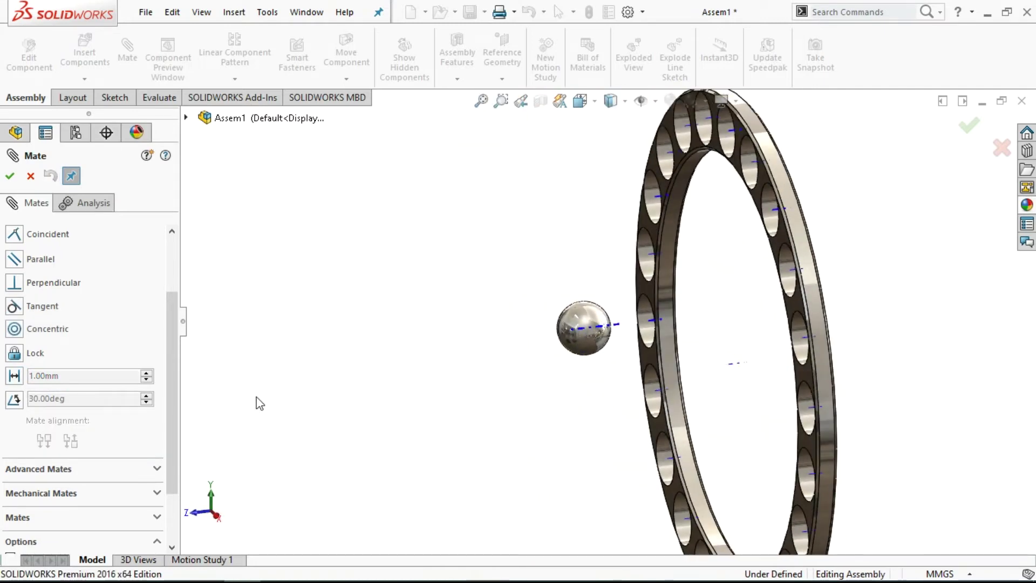
click(30, 177)
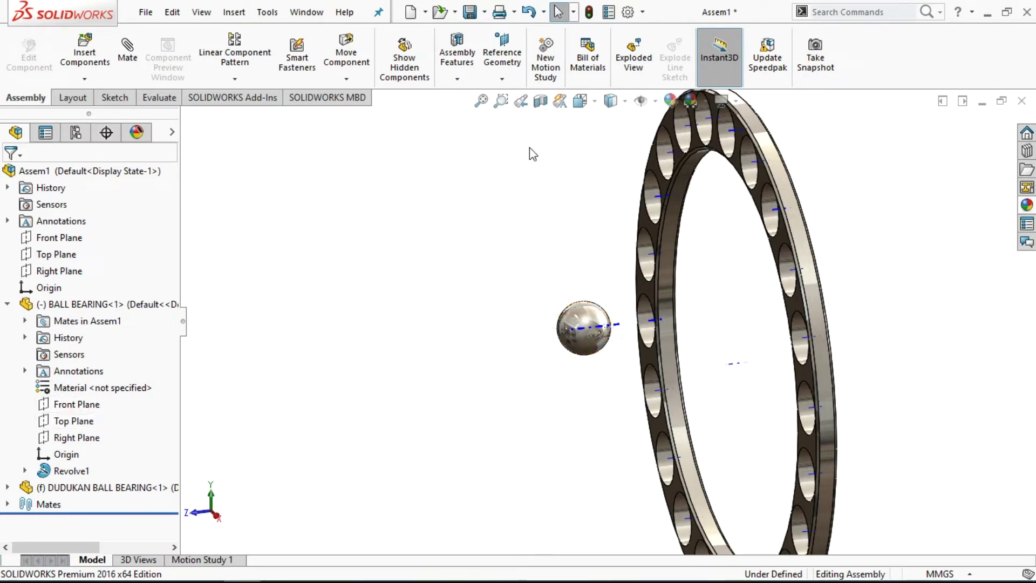
click(594, 104)
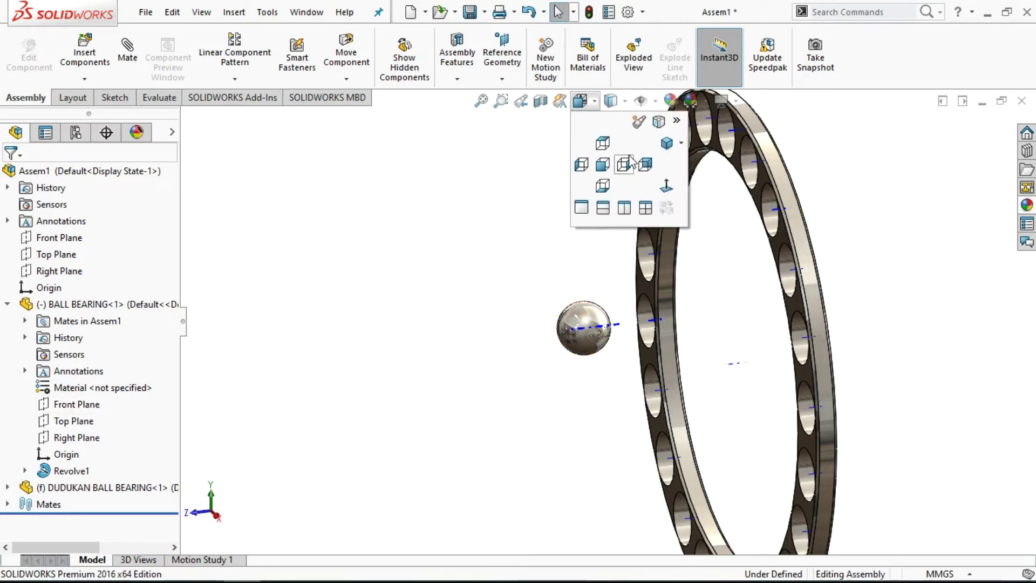
click(630, 166)
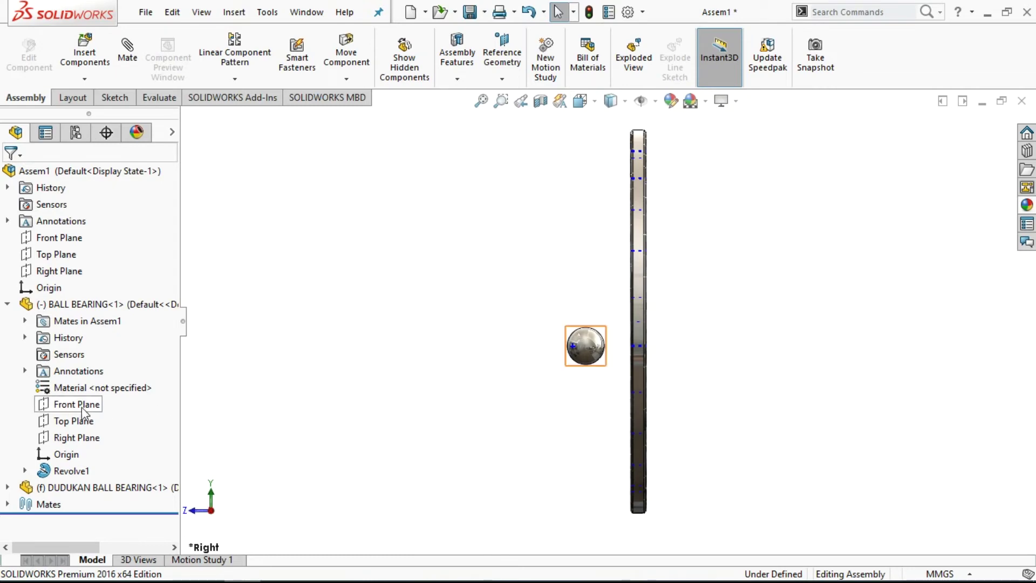
Step: Create PLANE1 offset 5 mm from the ball's Right Plane, with offset flipped toward the ring
click(80, 443)
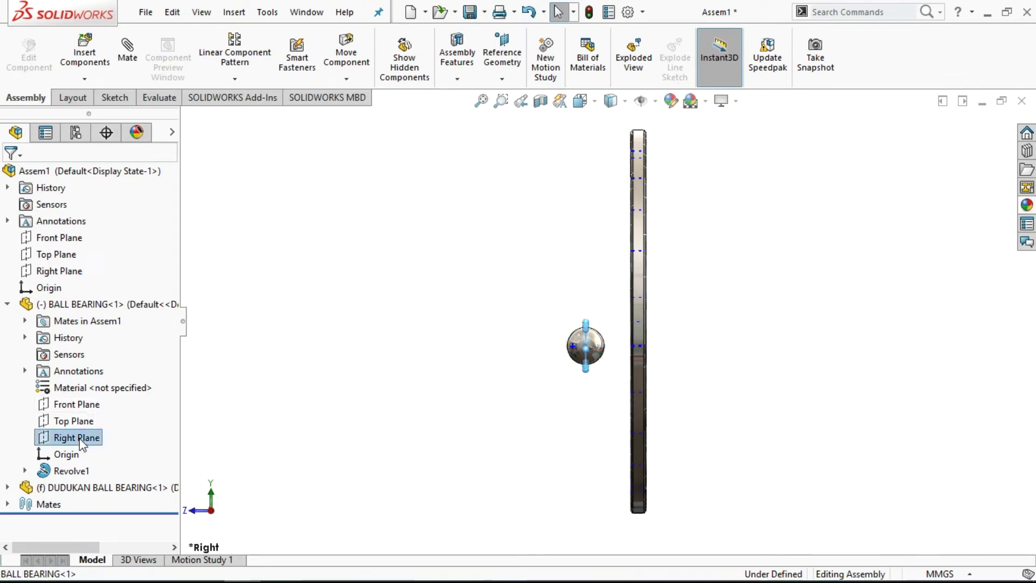
click(502, 79)
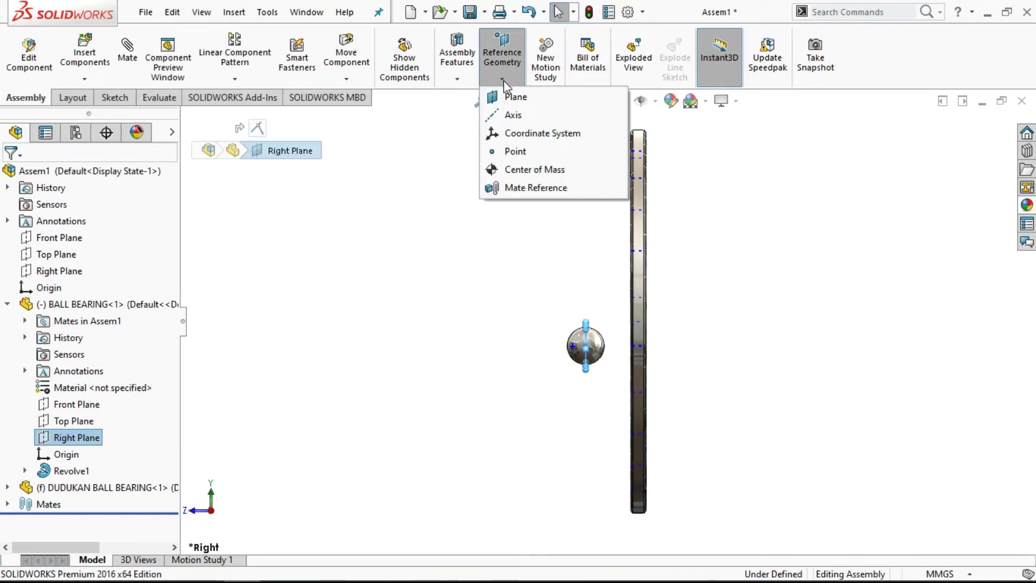
click(456, 233)
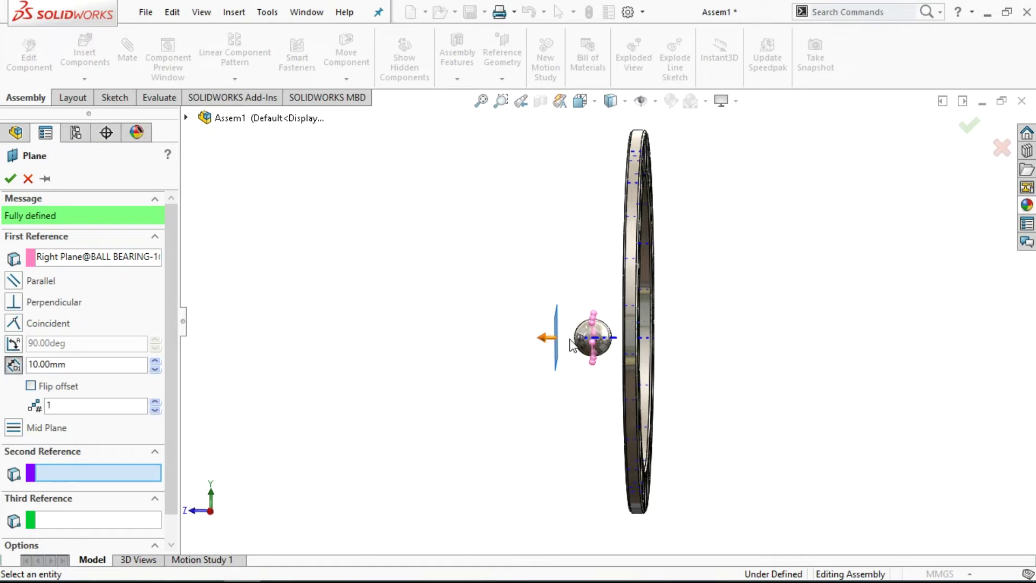
scroll(567, 273, down, 1)
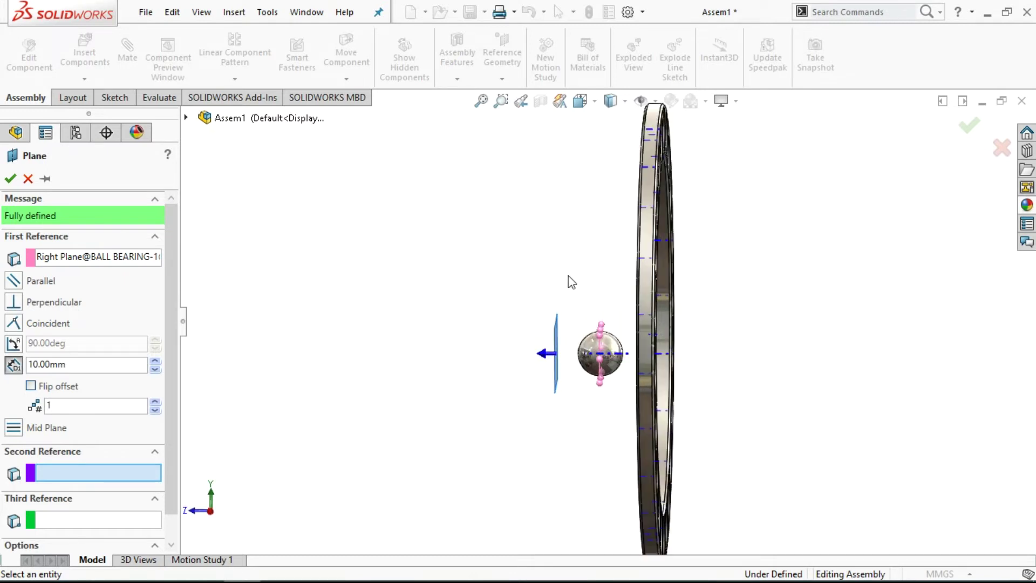
scroll(569, 278, down, 1)
middle_drag(572, 286, 581, 294)
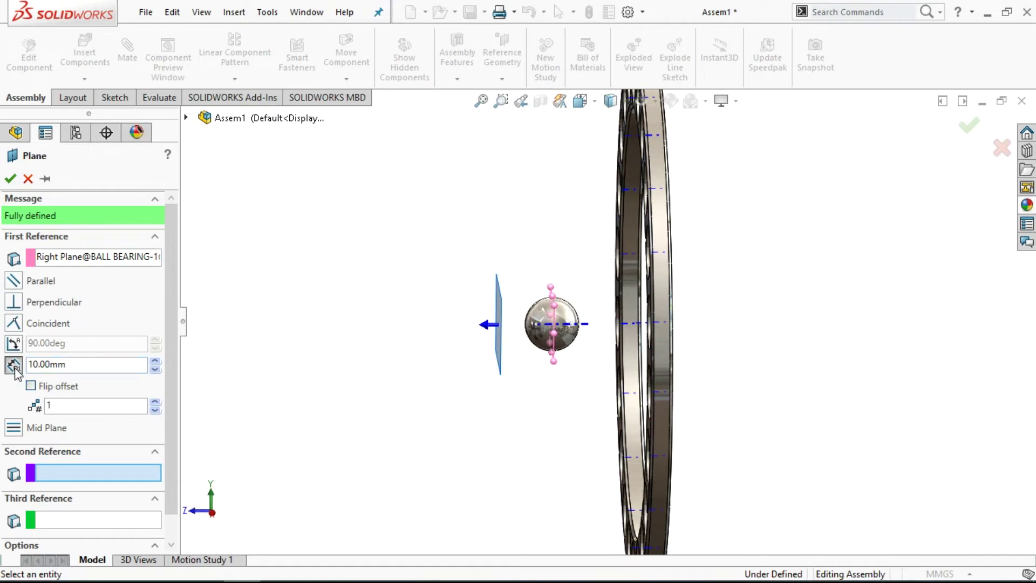
click(31, 387)
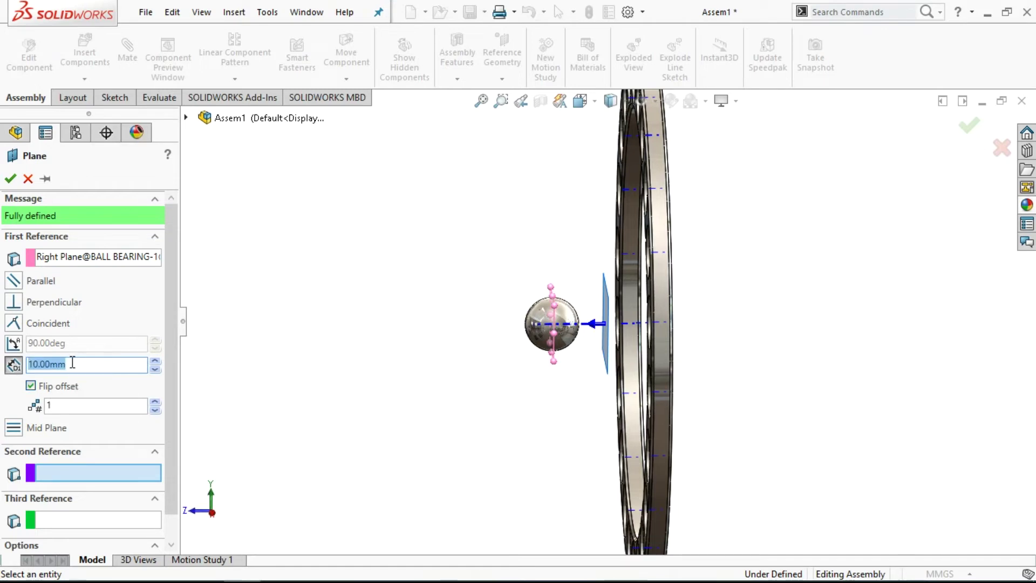
text(5)
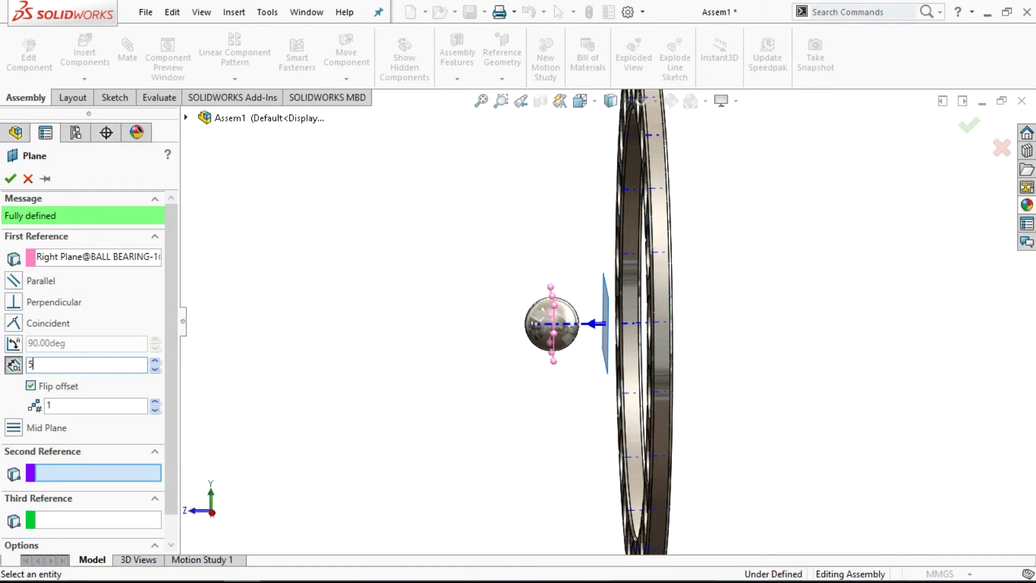
key(Return)
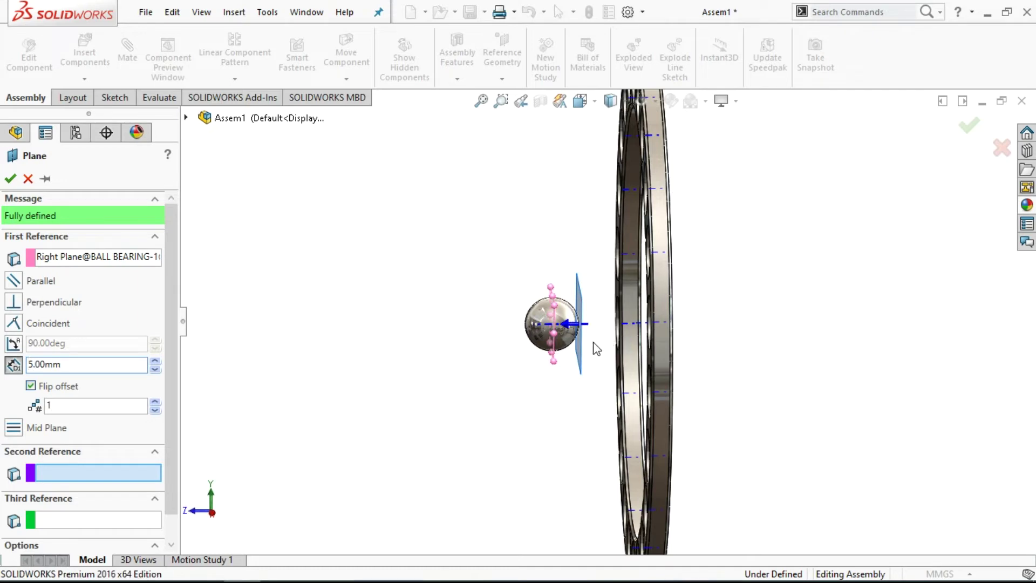
middle_drag(593, 344, 589, 349)
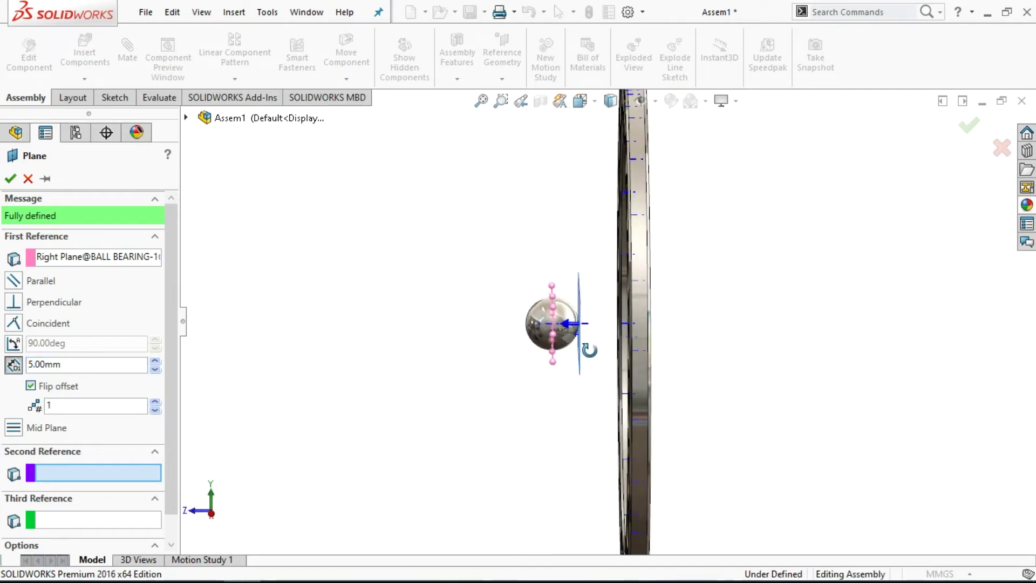
click(10, 178)
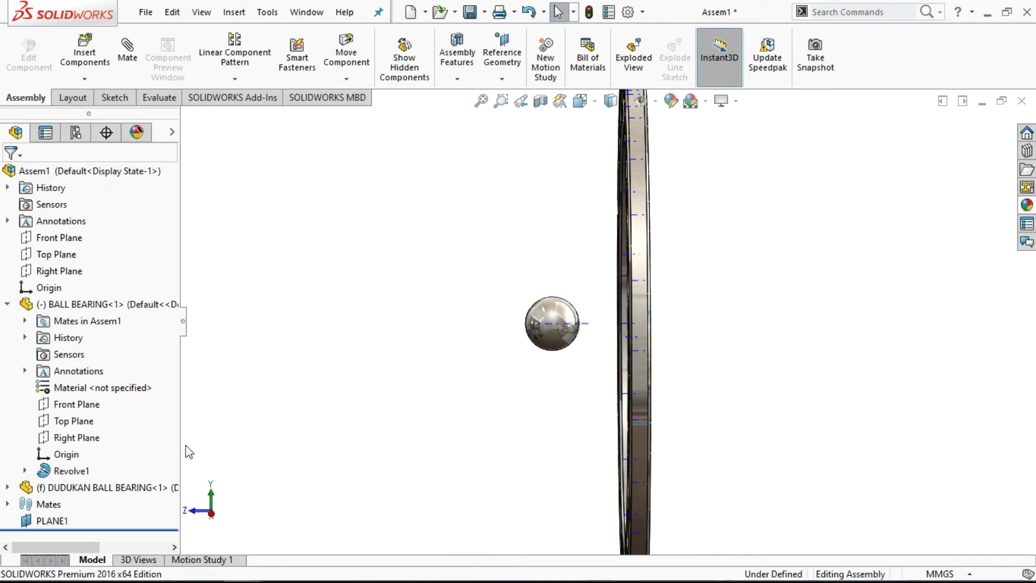
Step: Hide and re-show PLANE1 in the view, then clear its selection
middle_drag(408, 377, 397, 384)
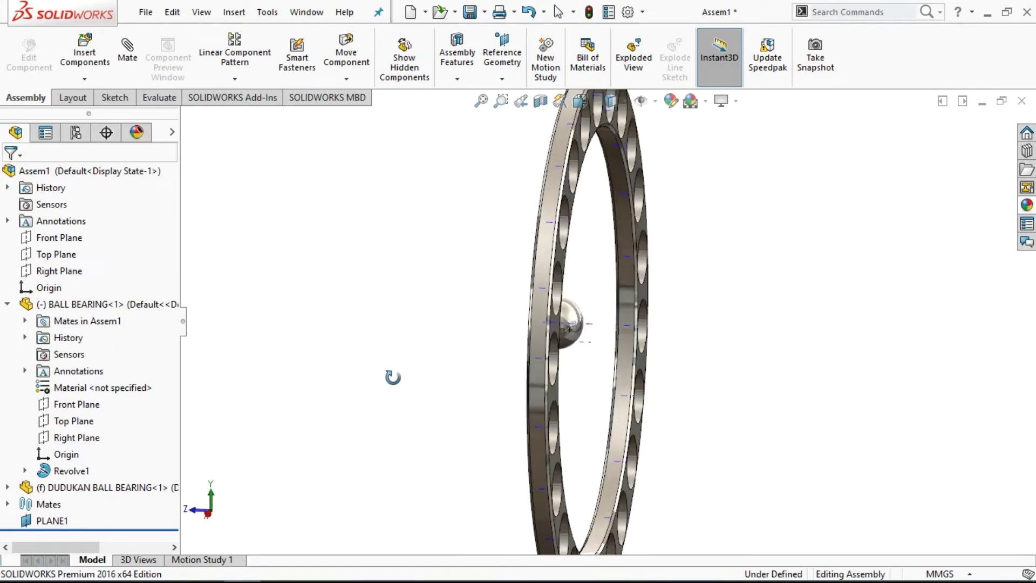
click(52, 519)
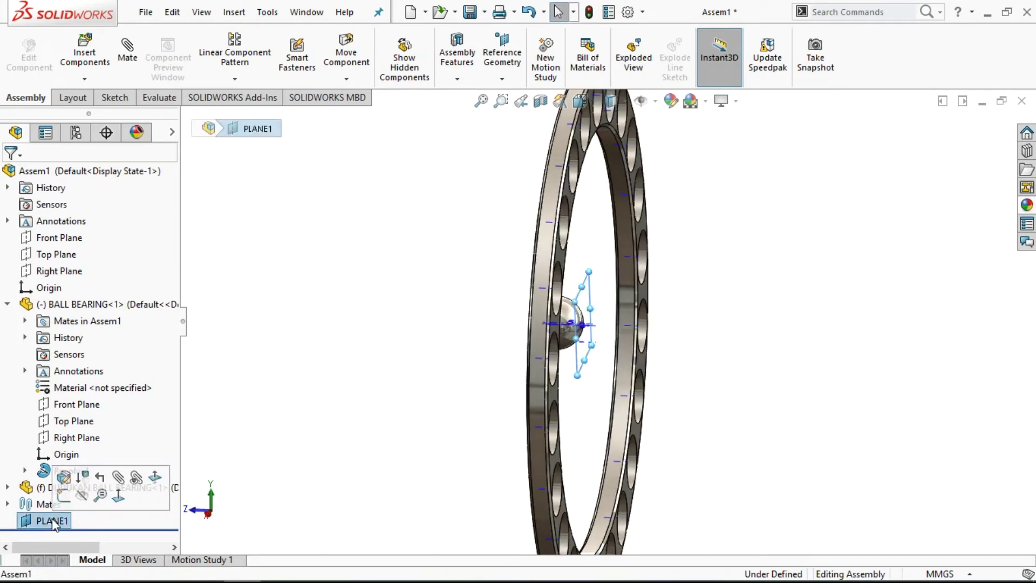
click(81, 495)
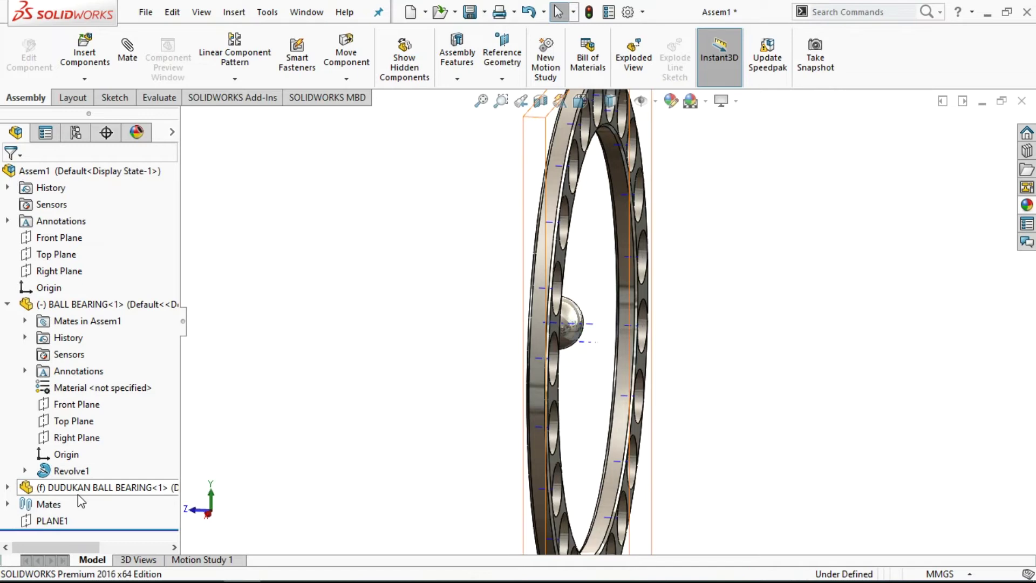
click(53, 521)
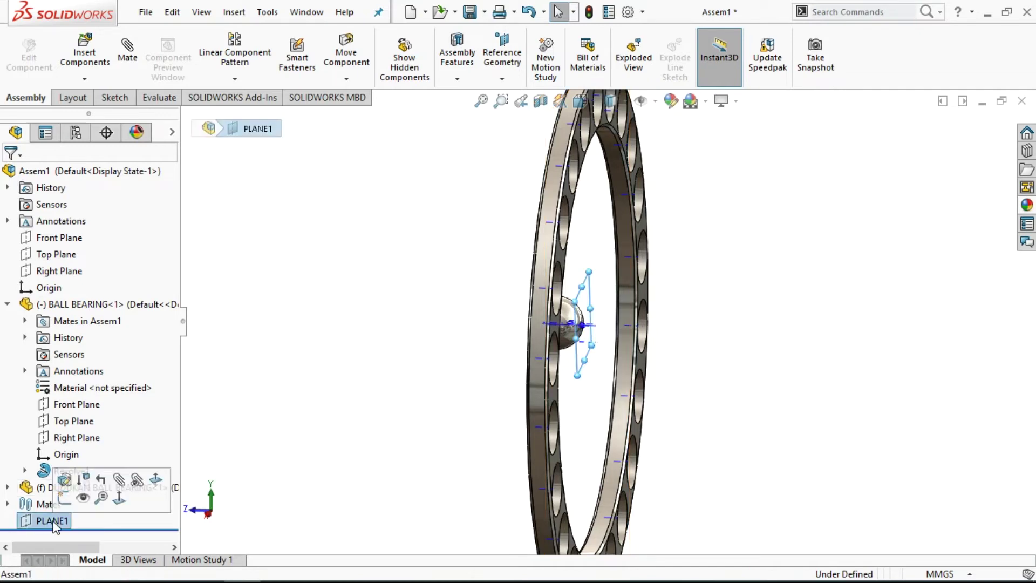
click(82, 497)
click(319, 415)
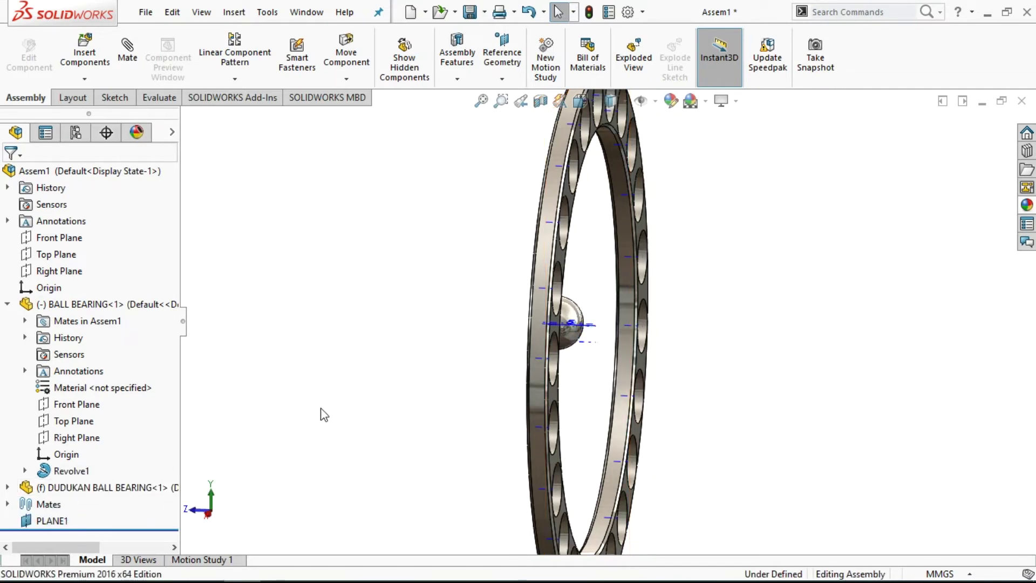
Step: Zoom to fit, orbit to an oblique view of ring and ball, and start a new mate
key(f)
mouse_move(369, 389)
middle_down()
mouse_move(394, 363)
mouse_move(386, 371)
middle_up()
scroll(616, 313, down, 2)
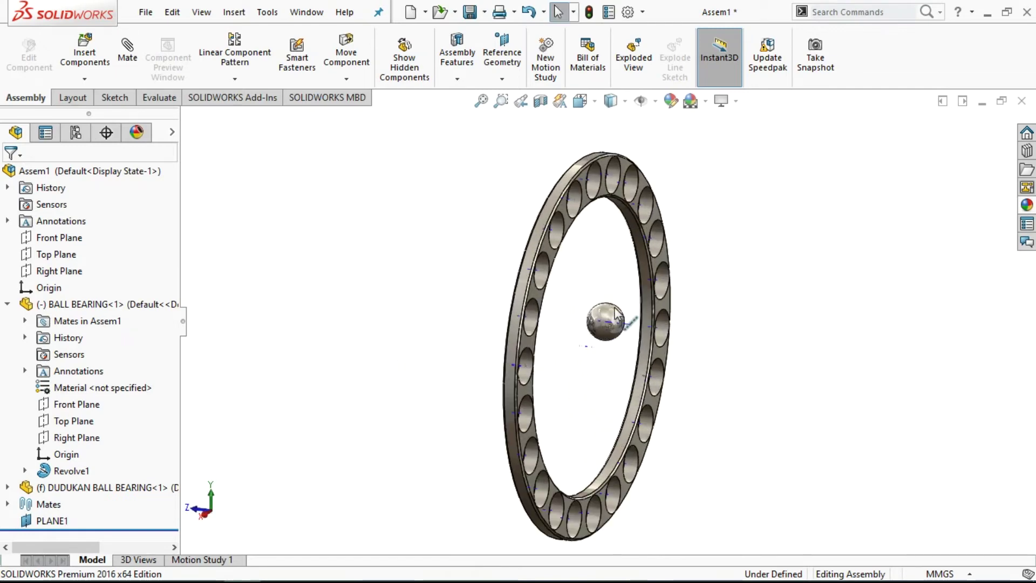
click(128, 52)
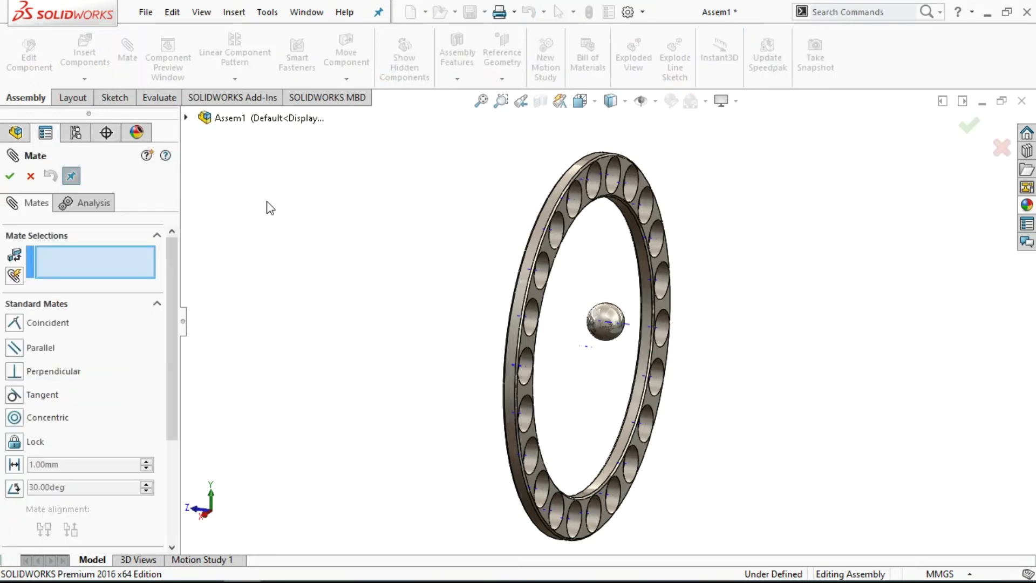
Step: Try pairing PLANE1 with the ring face, then clear both mate selections
click(186, 117)
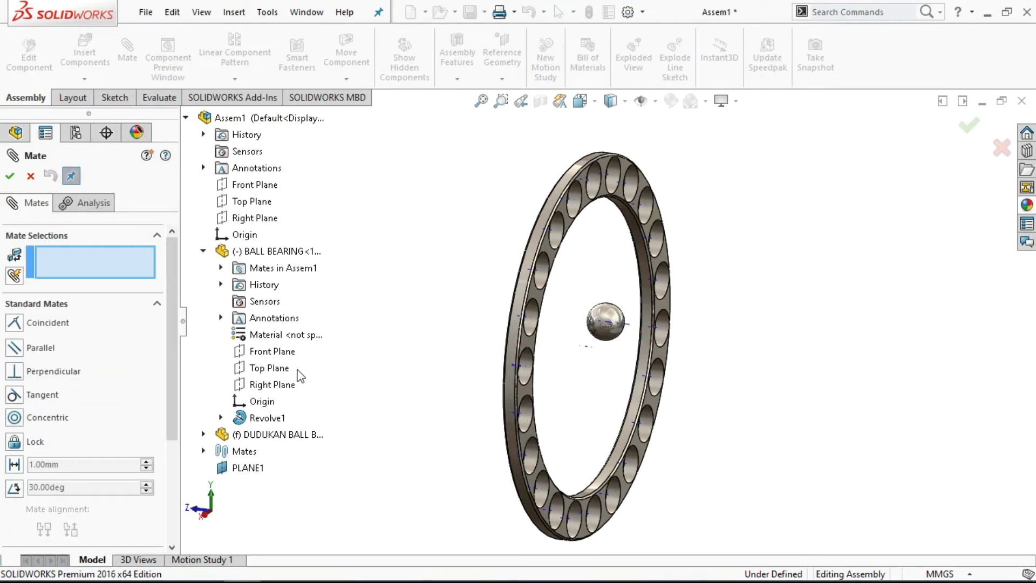
click(246, 468)
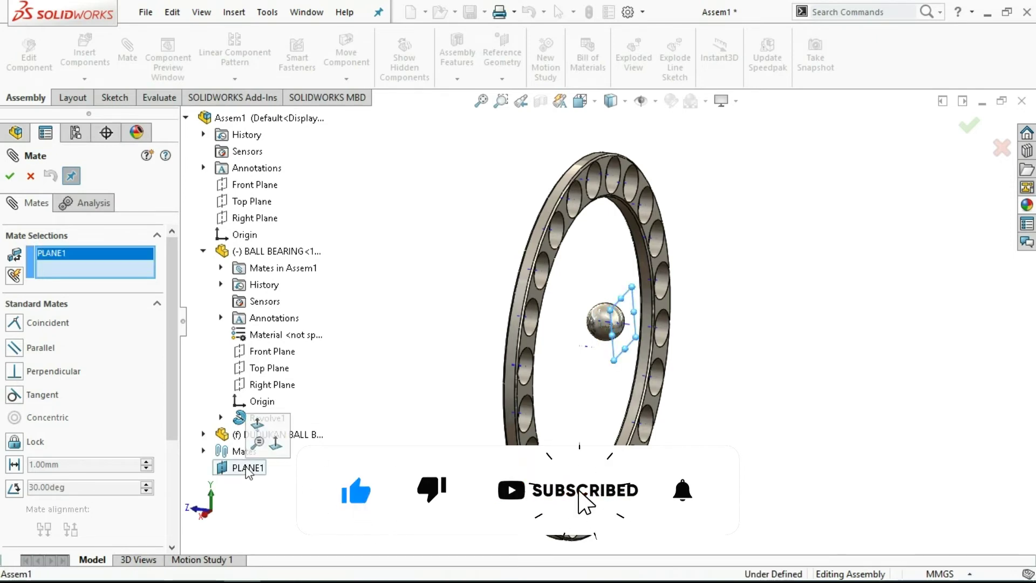
scroll(694, 320, down, 3)
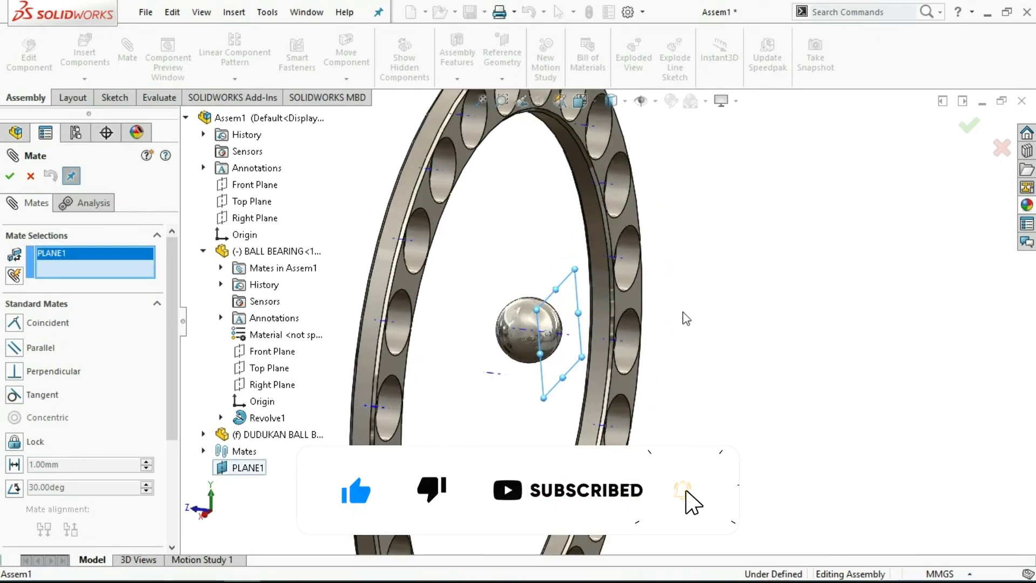
click(634, 300)
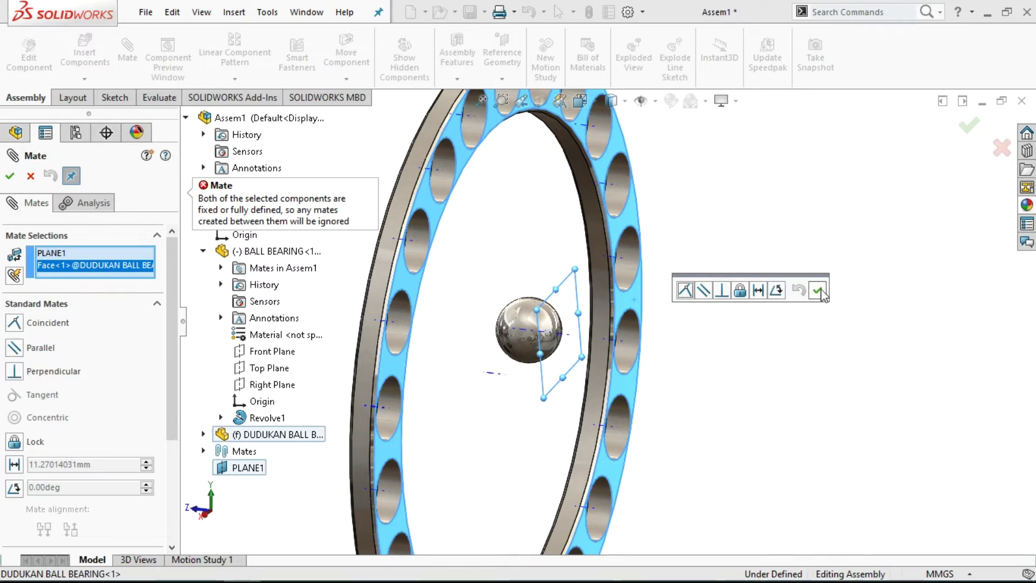
click(821, 296)
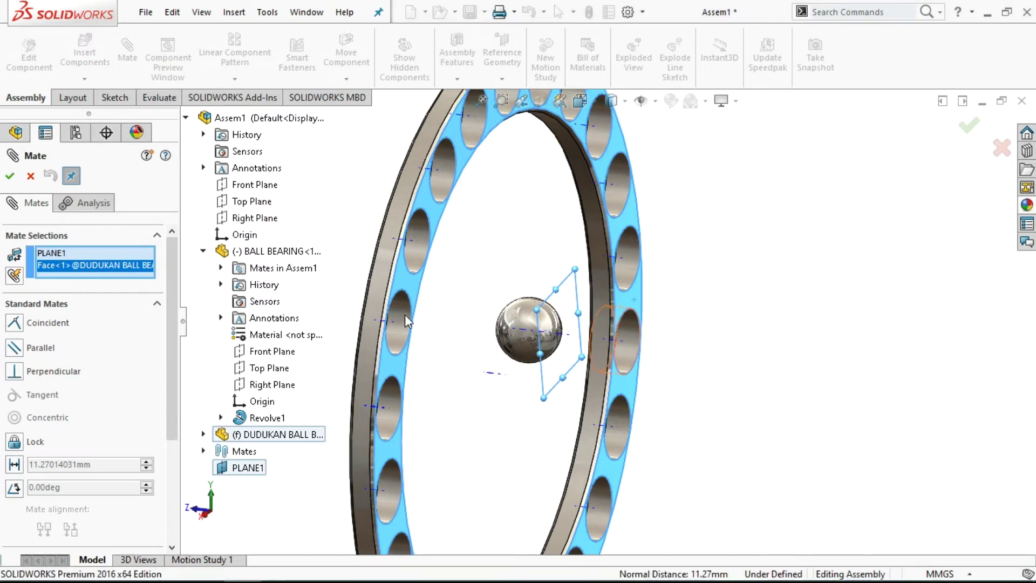
right_click(83, 273)
click(113, 280)
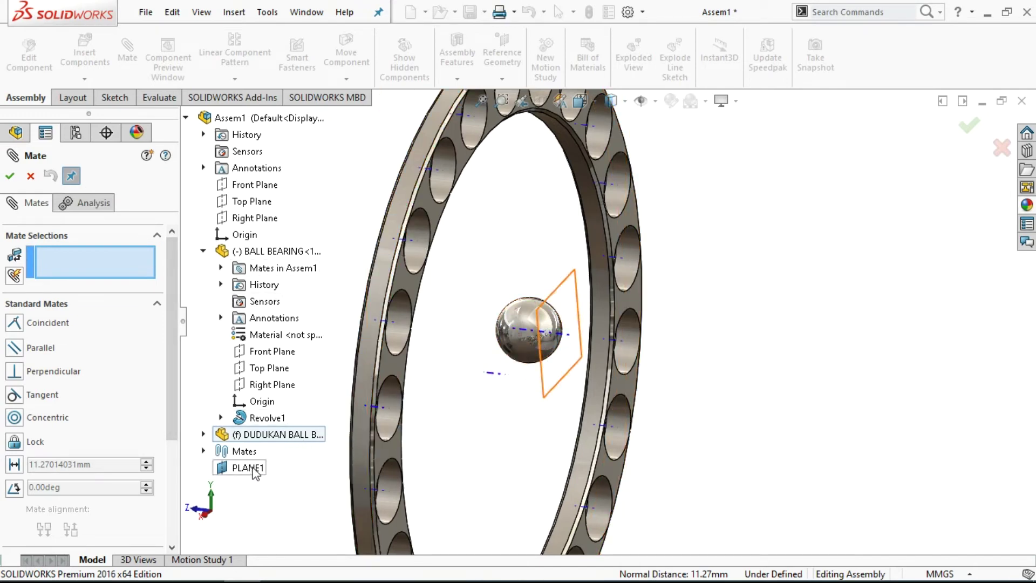
Step: Set the ring face and PLANE1 Coincident, then cancel after the fixed-components error
click(641, 308)
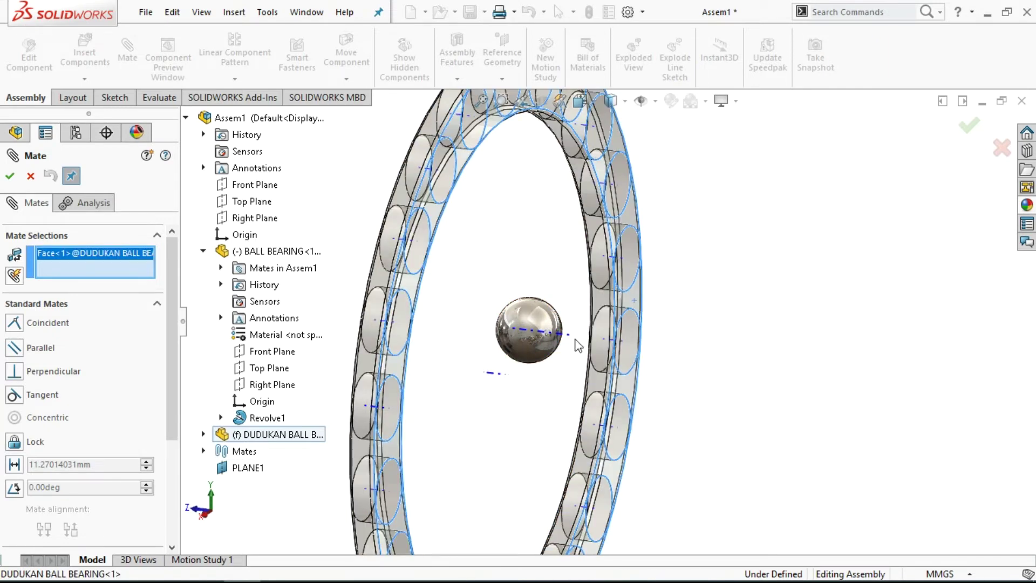
click(248, 469)
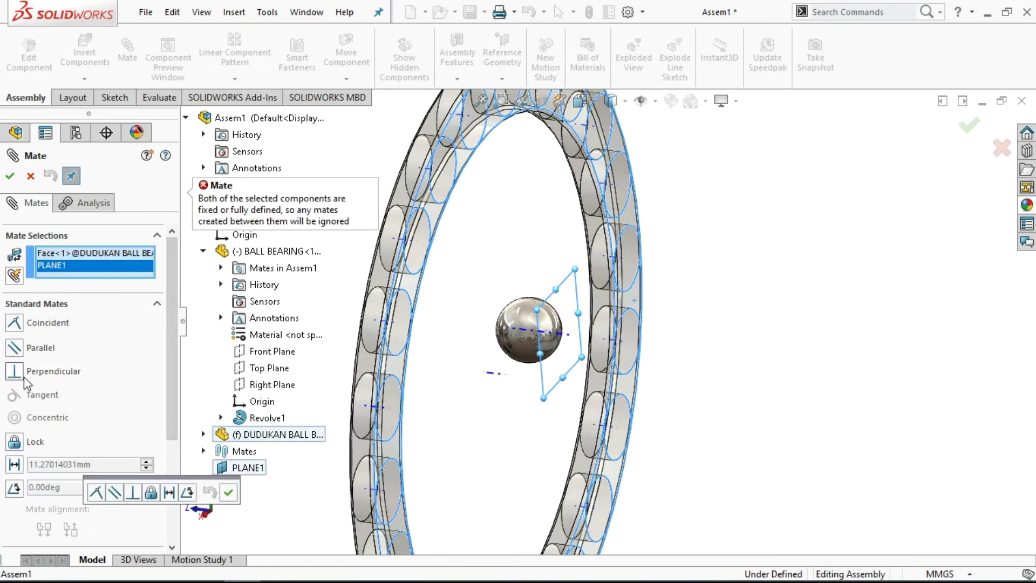
click(16, 322)
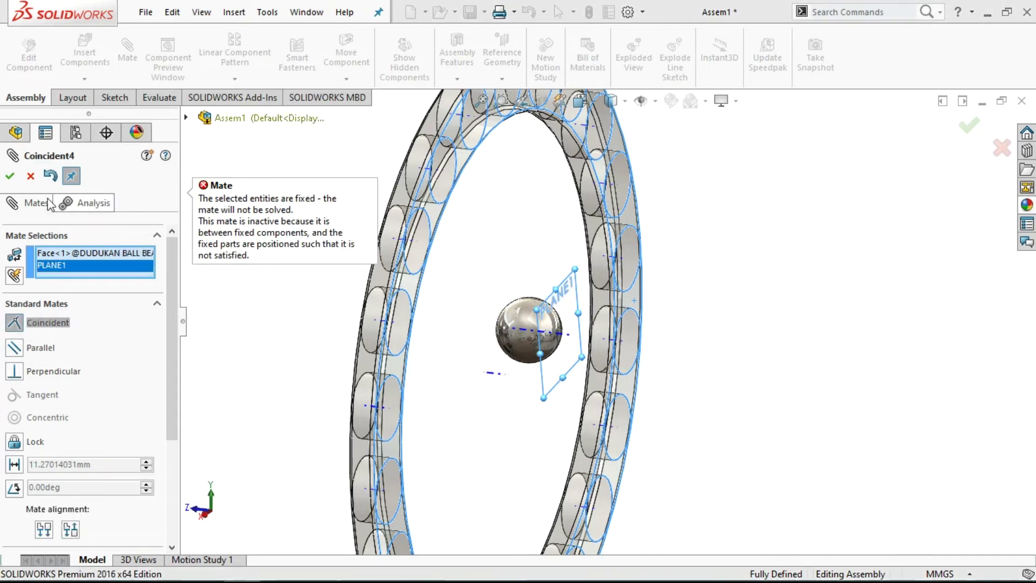
click(31, 177)
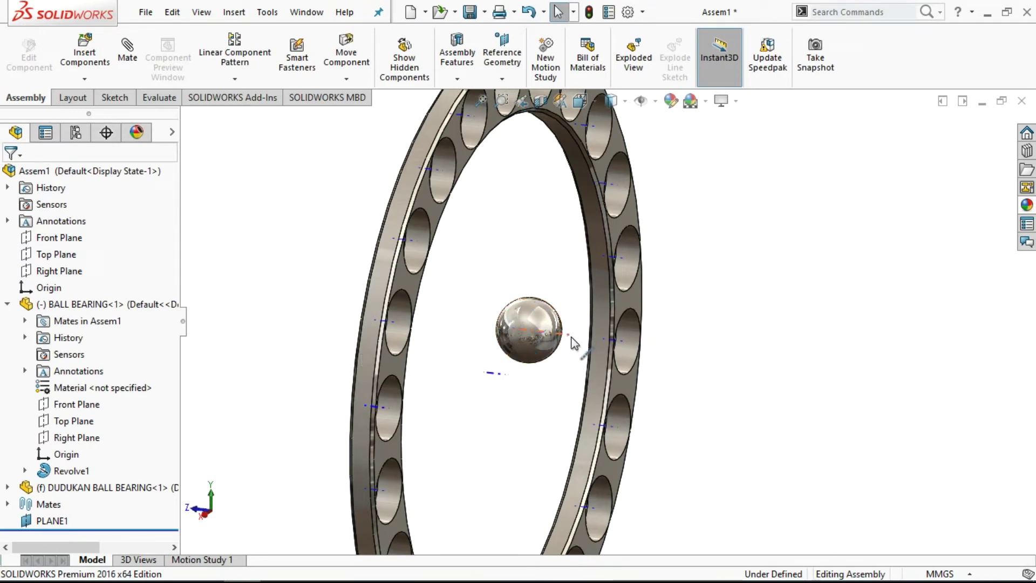
Step: Move the ball onto the ring's right side, briefly opening and closing the Mate command
mouse_move(519, 358)
mouse_down()
mouse_move(621, 368)
mouse_move(630, 381)
mouse_up()
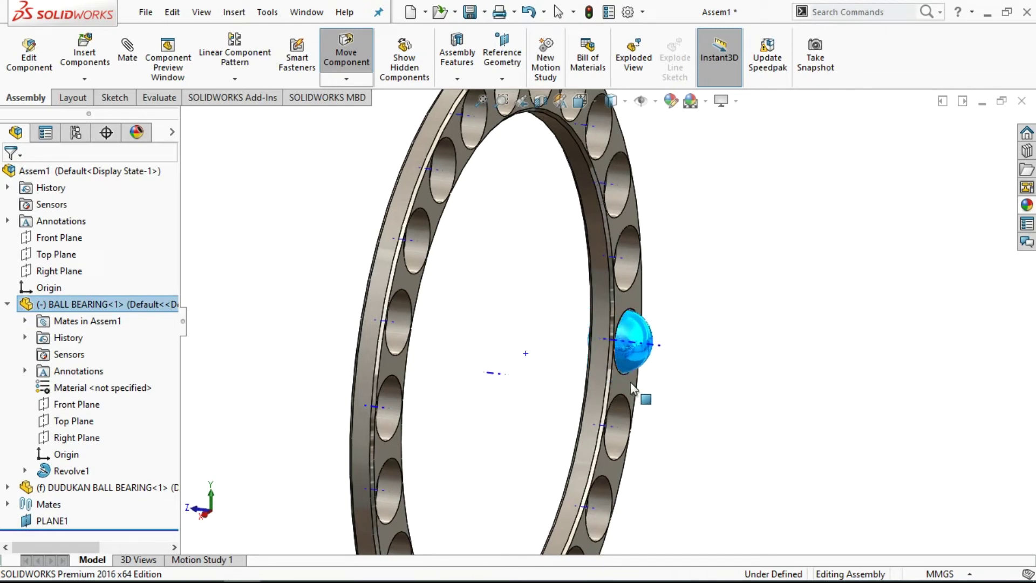
click(710, 416)
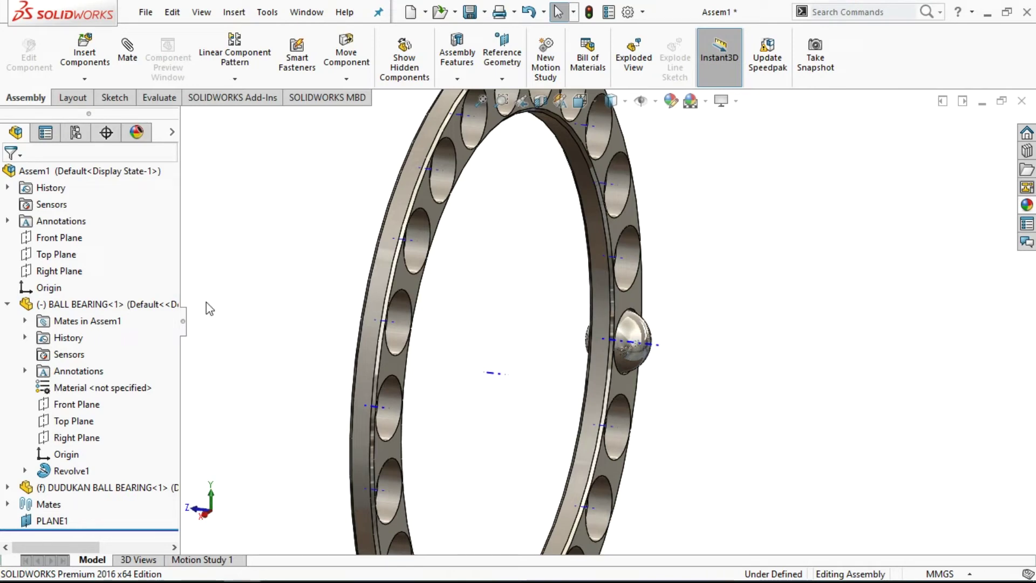
click(128, 58)
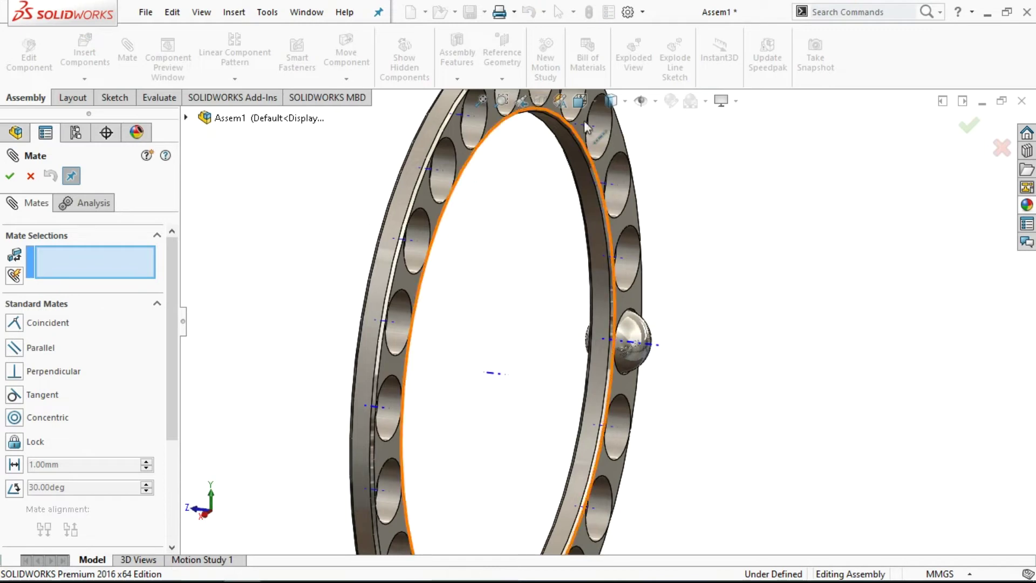
click(31, 176)
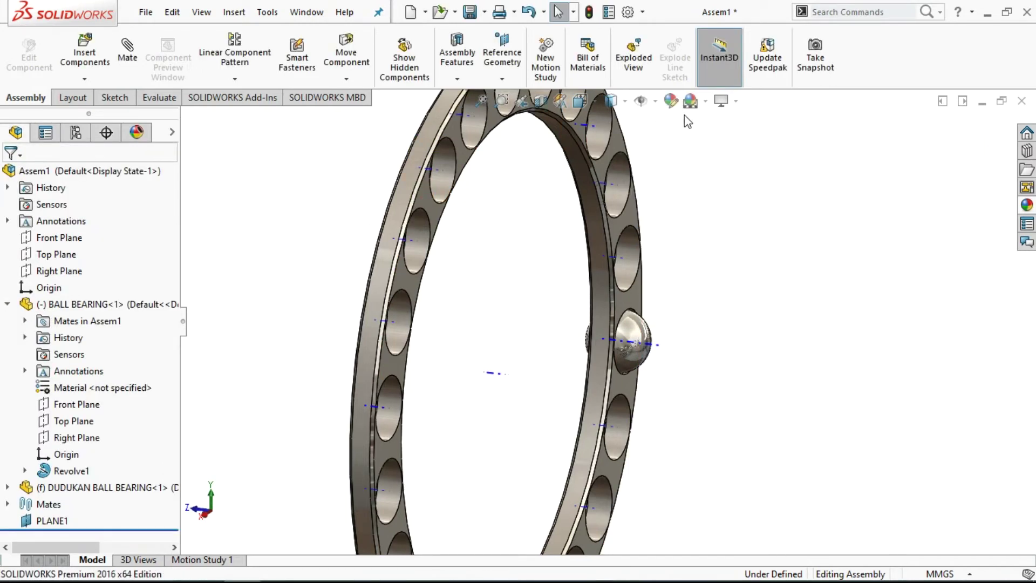
Step: Turn on View Planes under Hide/Show Items and orbit to a side view
click(705, 102)
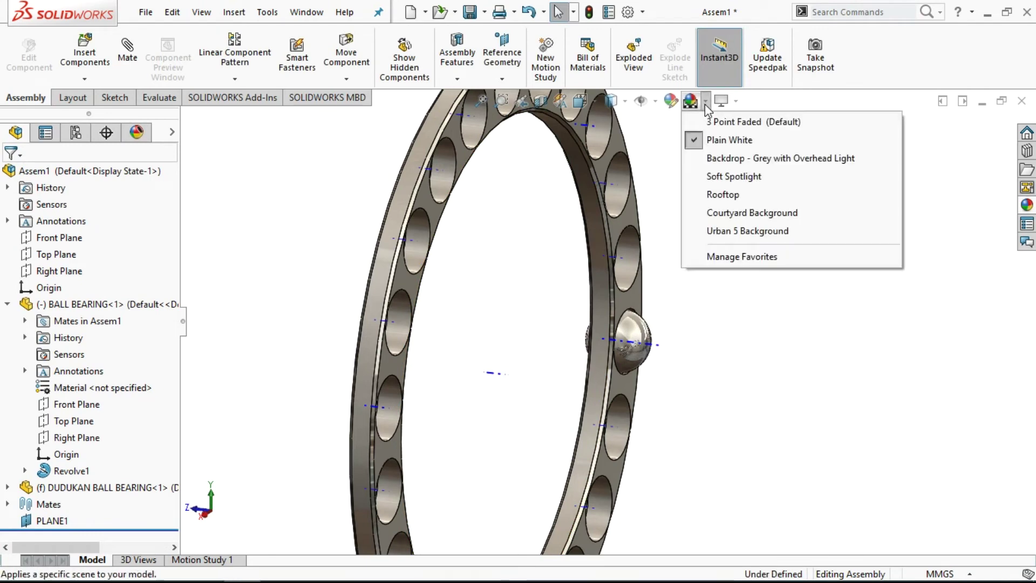
click(648, 101)
click(643, 122)
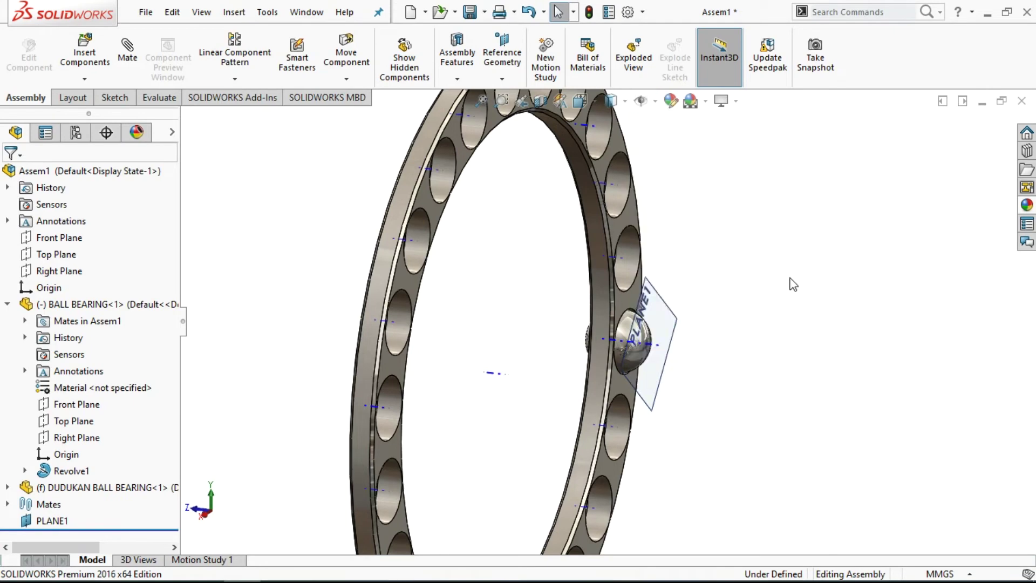
mouse_move(759, 339)
middle_down()
mouse_move(774, 342)
mouse_move(784, 440)
mouse_move(821, 499)
mouse_move(820, 469)
middle_up()
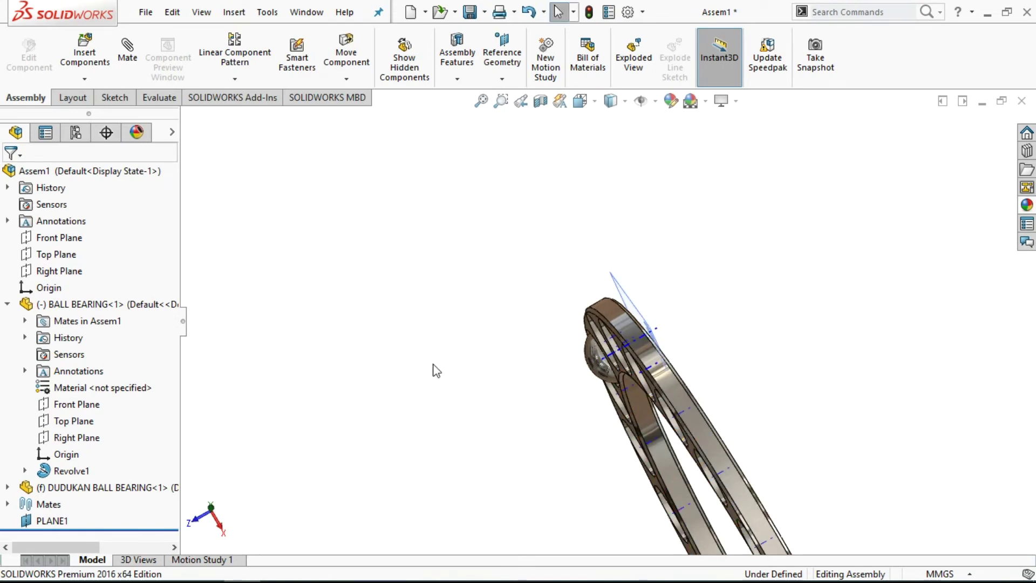
click(126, 49)
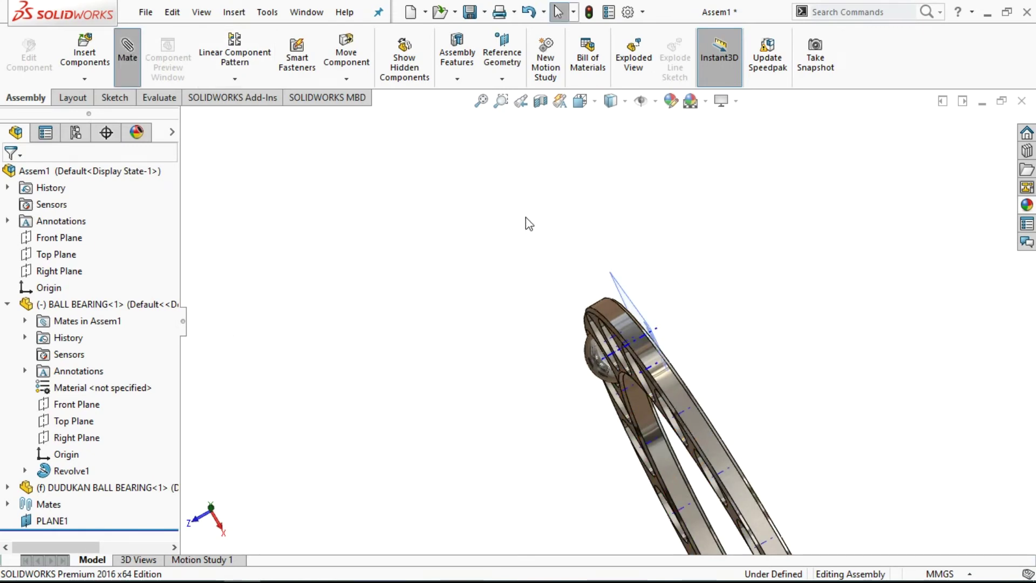
Step: Select PLANE1 and a ring face as mate references, then view the selection Normal To
scroll(594, 305, down, 1)
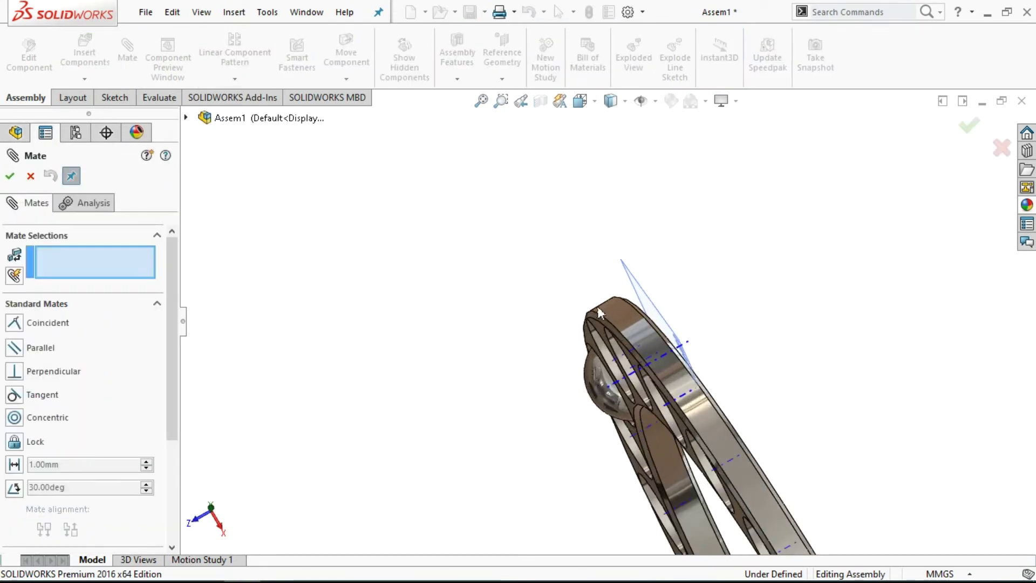
scroll(601, 306, down, 1)
click(656, 295)
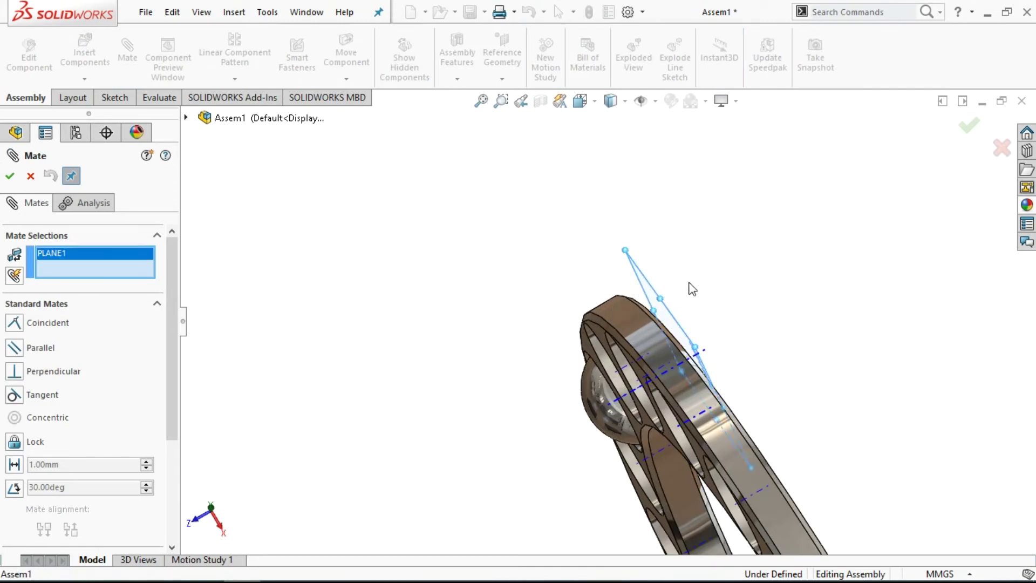
middle_drag(782, 304, 746, 299)
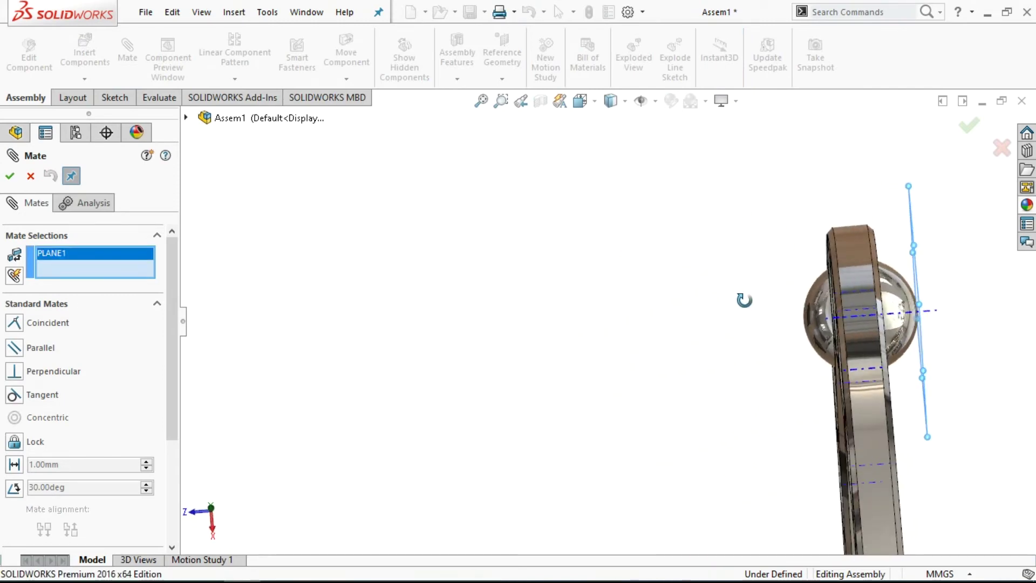
middle_drag(937, 351, 879, 294)
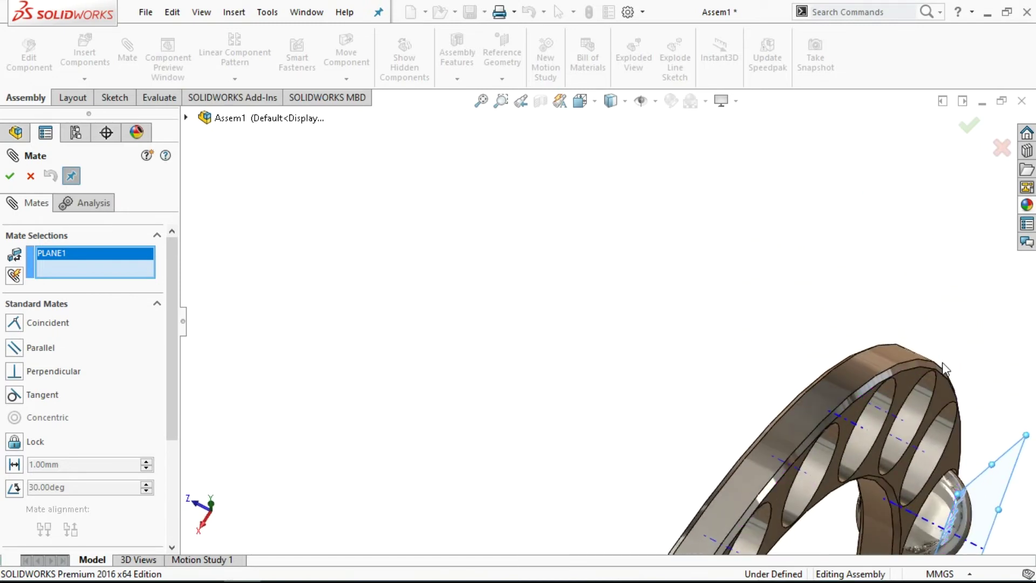
click(944, 397)
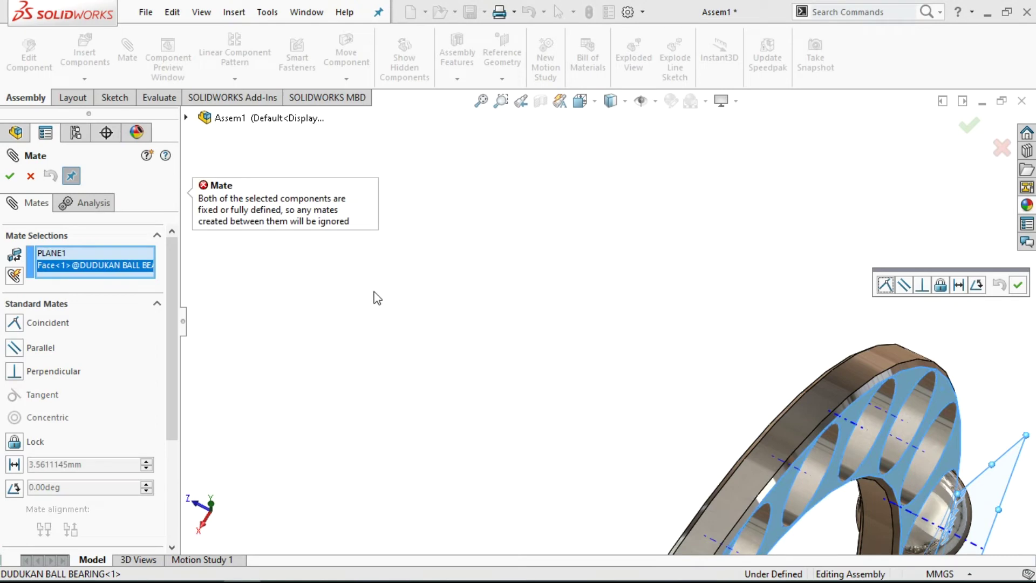
scroll(377, 298, up, 1)
scroll(400, 288, up, 1)
scroll(399, 288, up, 1)
scroll(437, 285, up, 1)
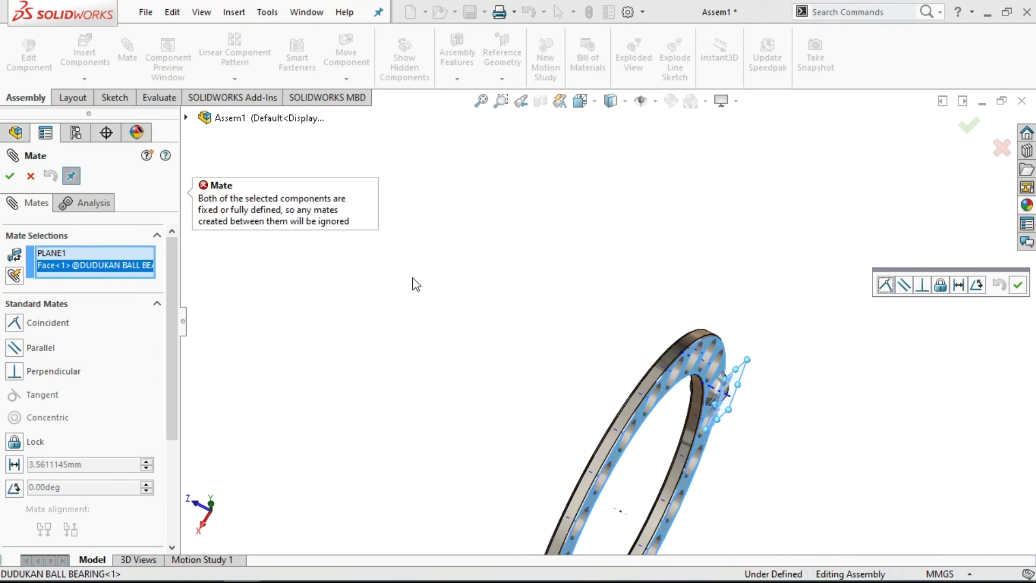
key(ctrl+8)
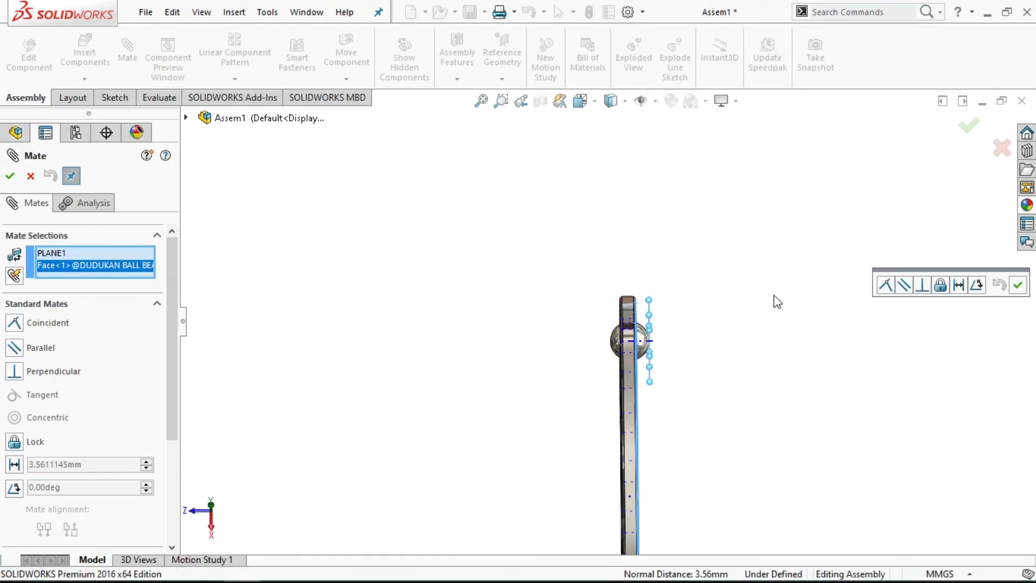
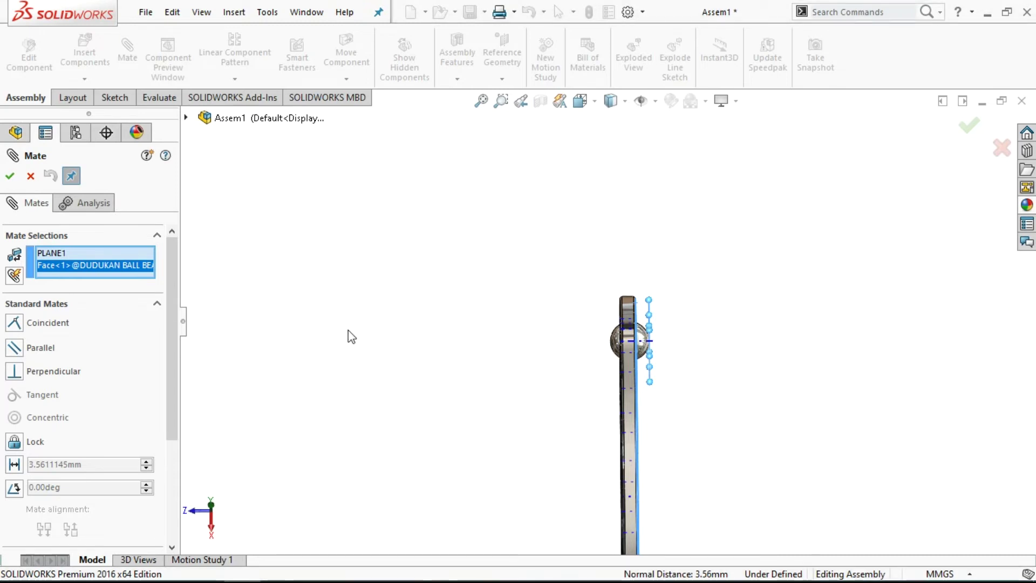
Step: Cancel the unsolvable distance mate and set the DUDUKAN BALL BEARING ring to Float
click(14, 464)
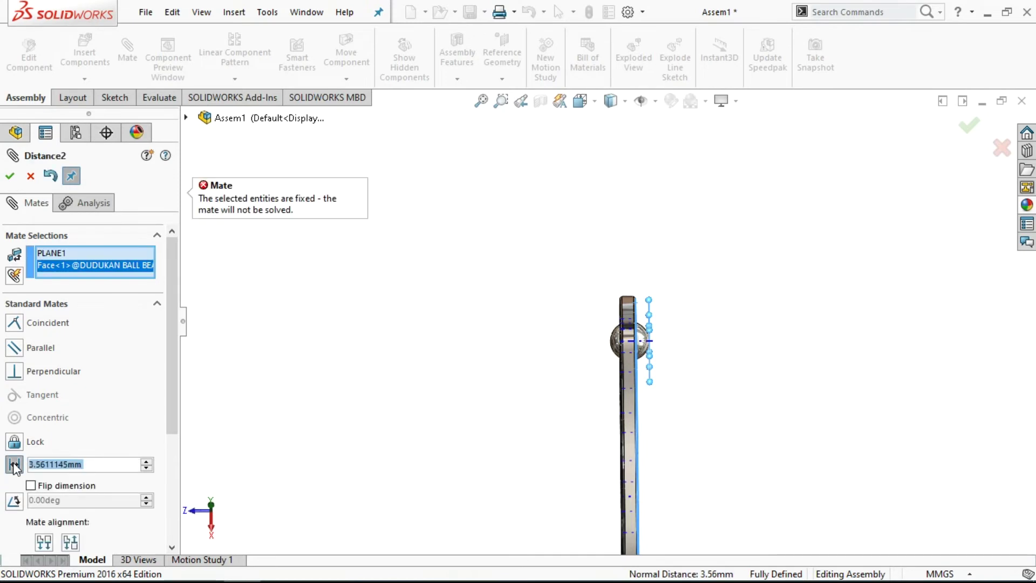
click(30, 176)
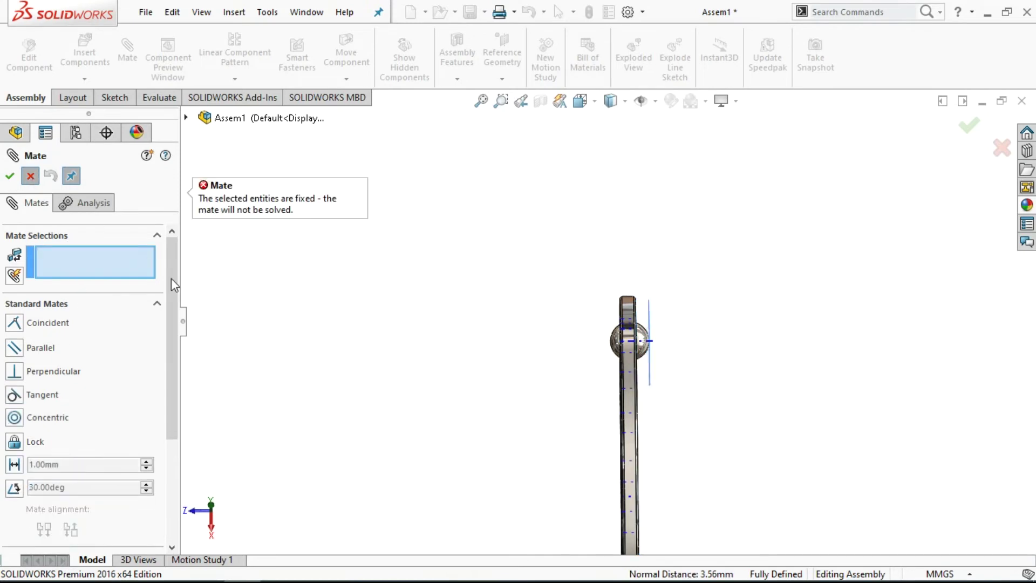
middle_drag(511, 428, 618, 372)
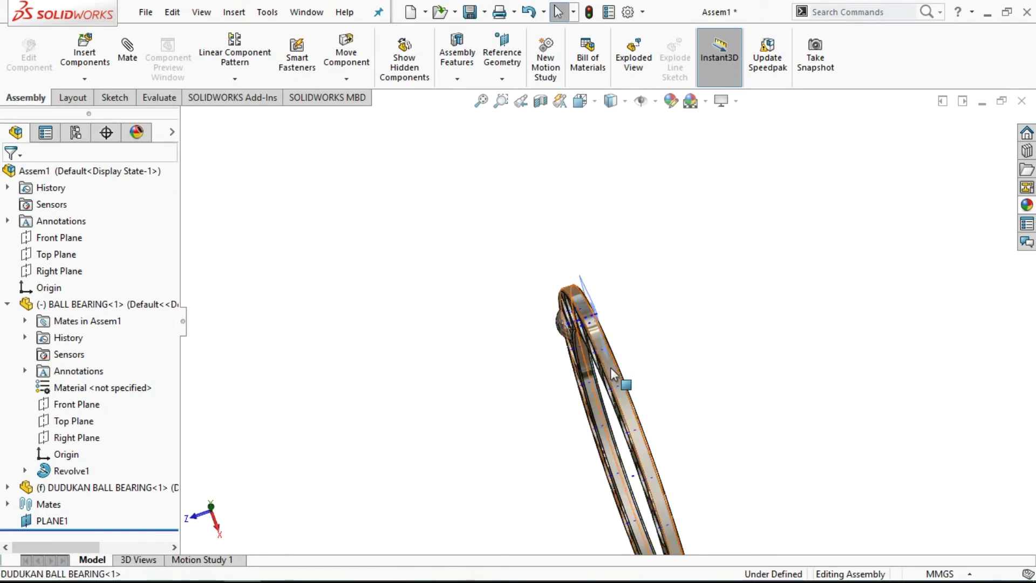
click(615, 374)
right_click(614, 375)
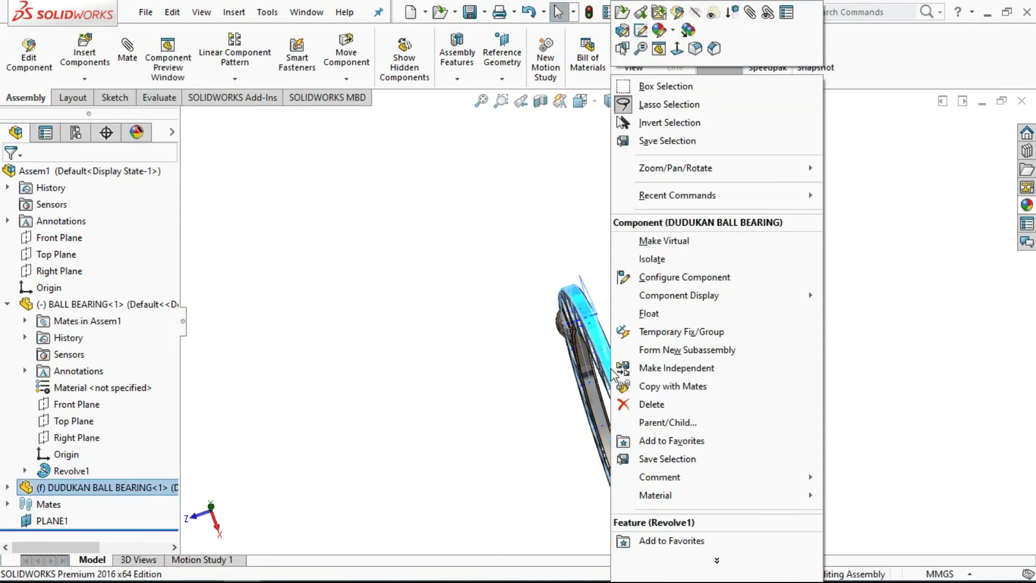
click(673, 318)
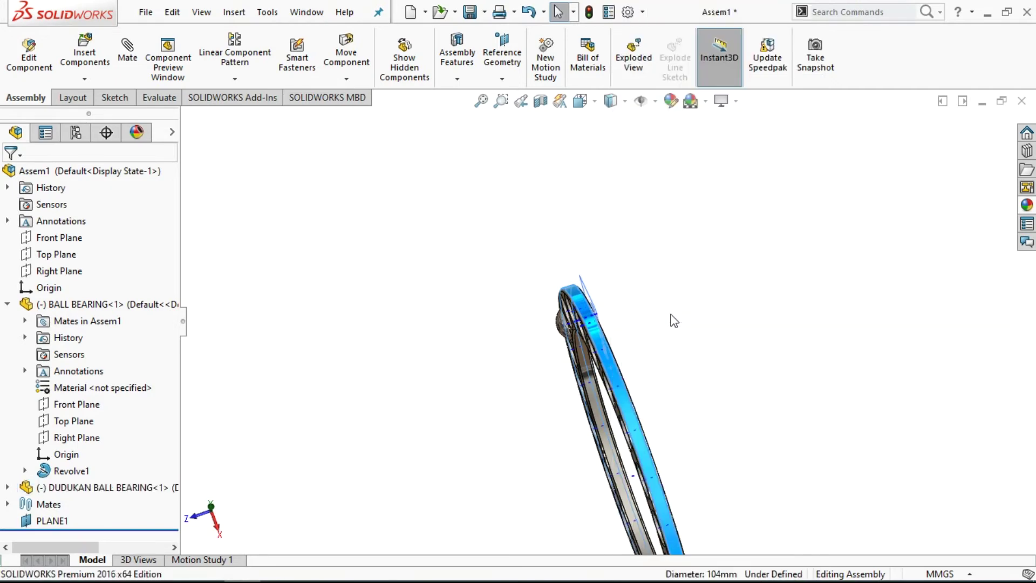
Step: Drag the freed ring to a new position and start a new mate
drag(611, 388, 603, 392)
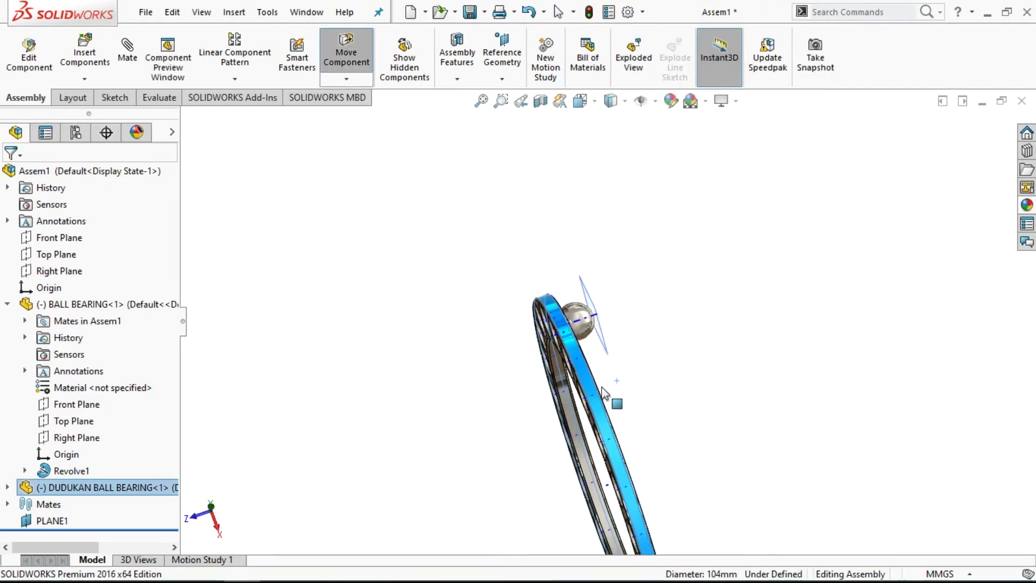
mouse_move(699, 363)
middle_down()
mouse_move(681, 352)
mouse_move(688, 358)
middle_up()
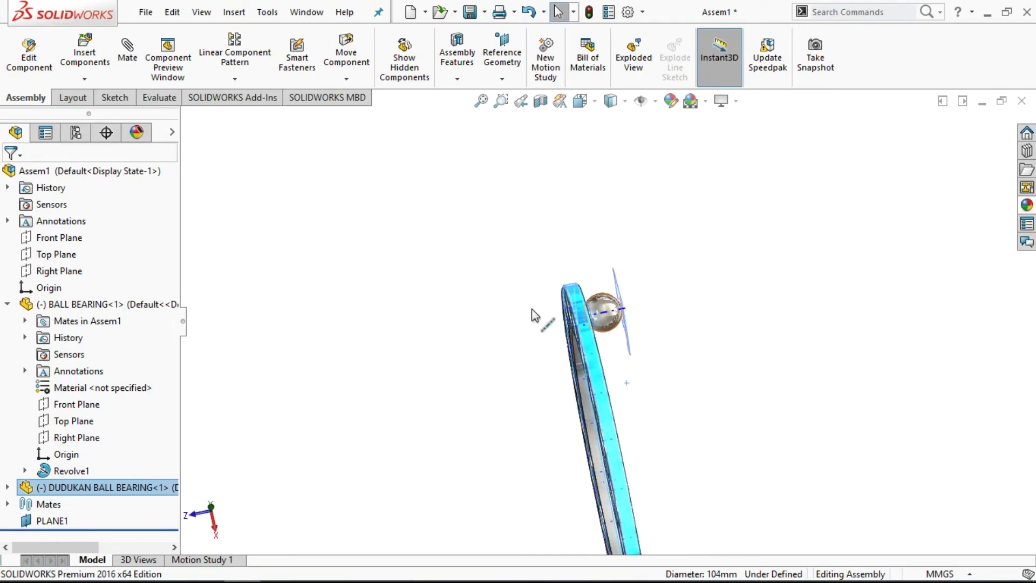
click(129, 62)
mouse_move(671, 301)
middle_down()
mouse_move(691, 305)
mouse_move(604, 308)
mouse_move(556, 281)
middle_up()
Step: Pair PLANE1 with the ring's side face, removing the wrong face, and switch to Right view
click(557, 284)
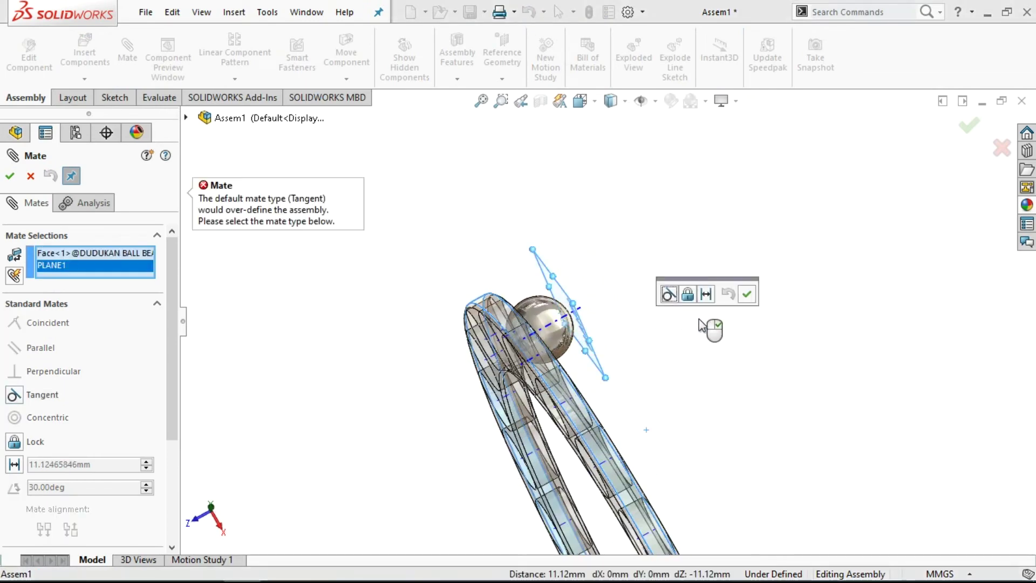
click(95, 255)
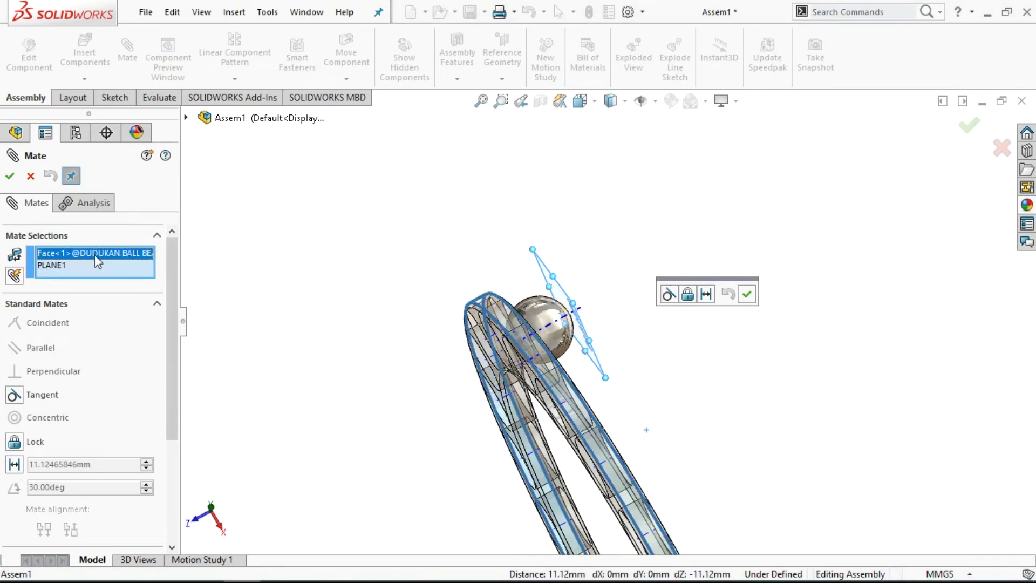
key(Delete)
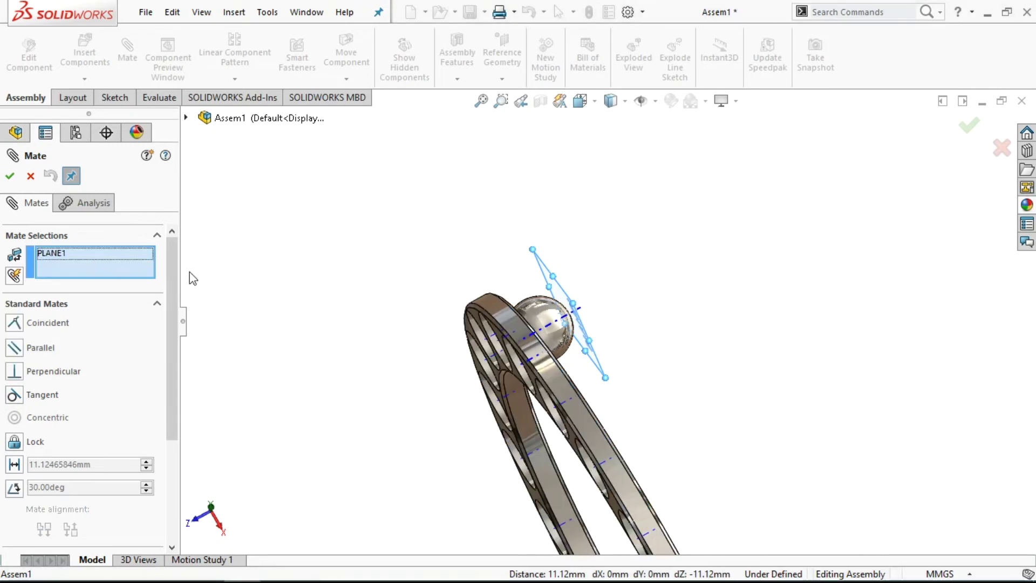
middle_drag(645, 310, 641, 303)
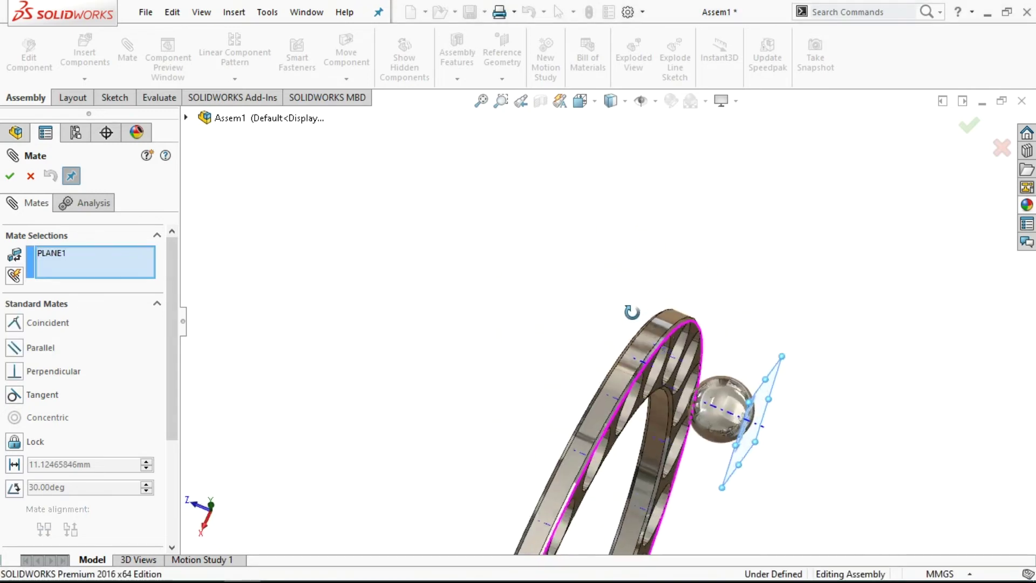
scroll(650, 418, down, 3)
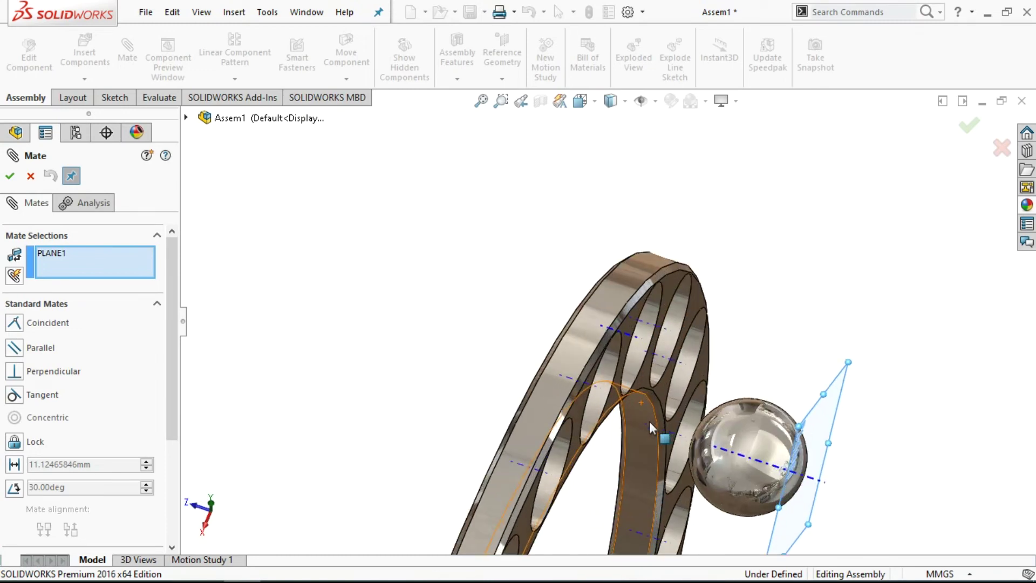
click(662, 396)
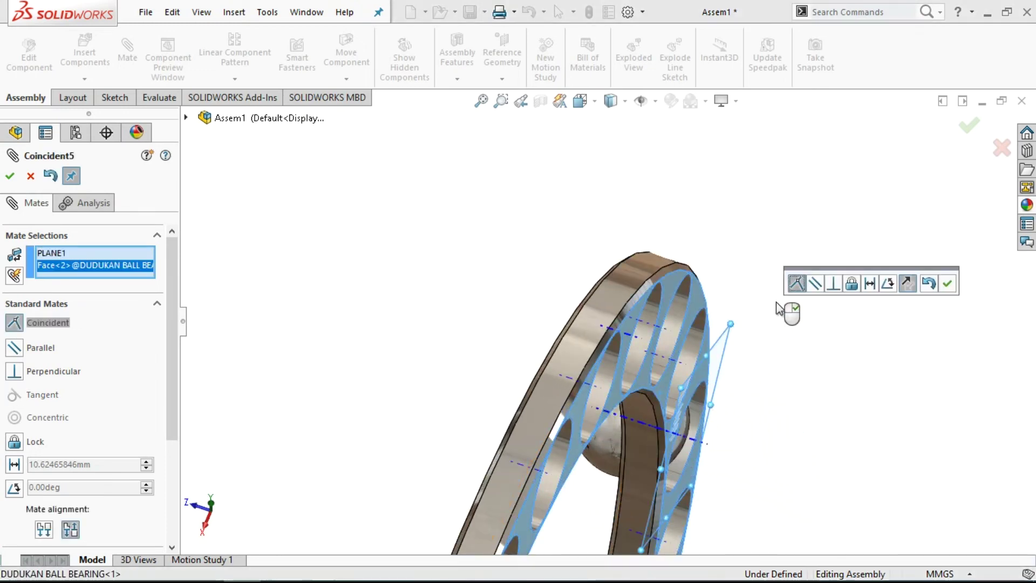
click(580, 101)
click(623, 162)
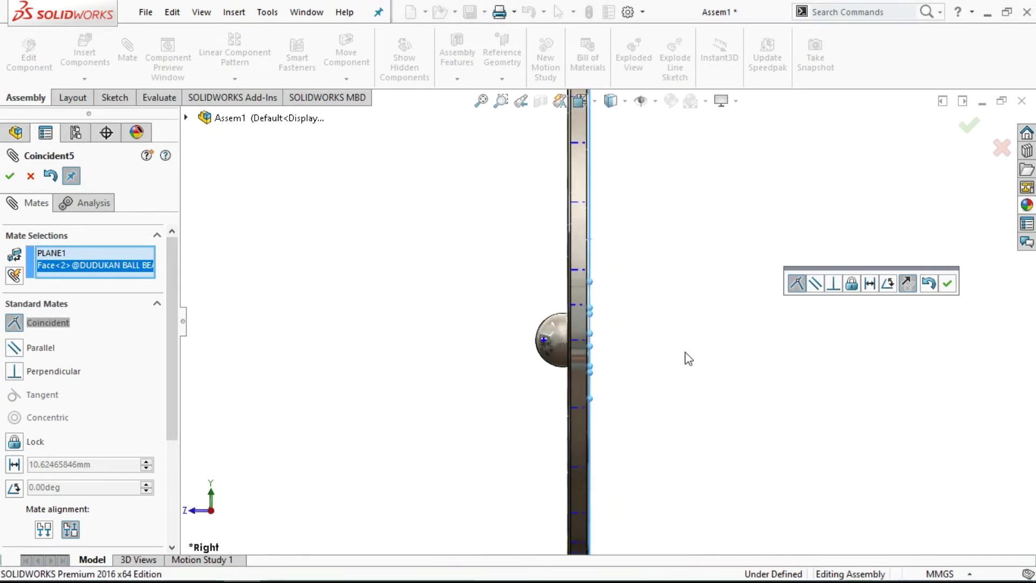
Step: Make it a 3 mm Distance mate, after trying 5 and 2 mm, and accept it
click(14, 465)
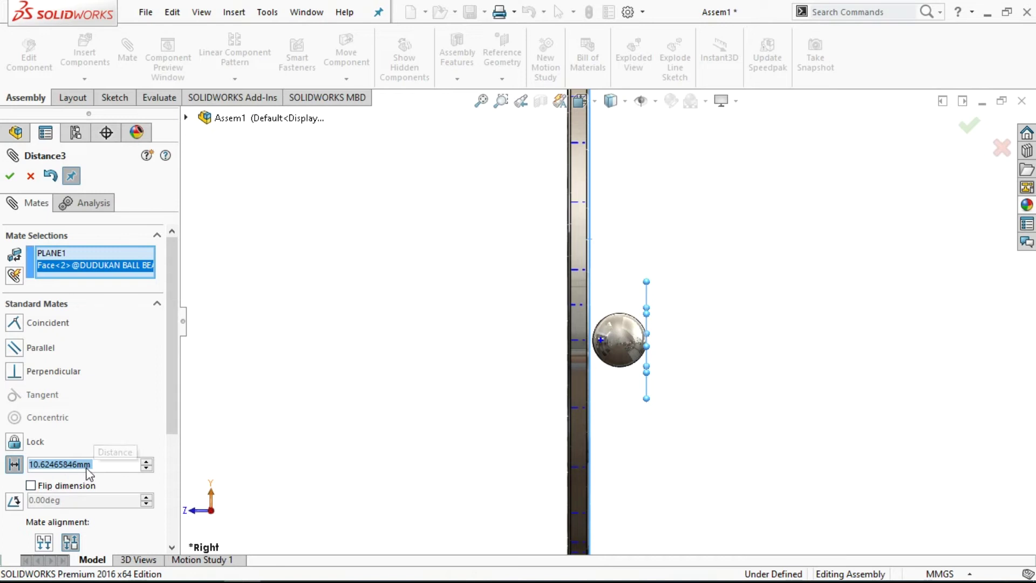
text(5)
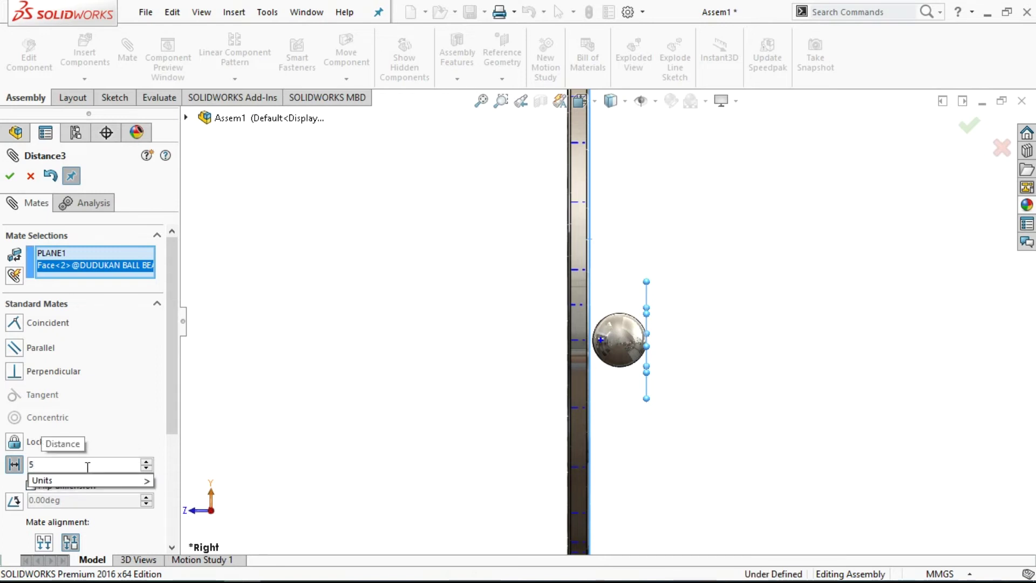
key(Return)
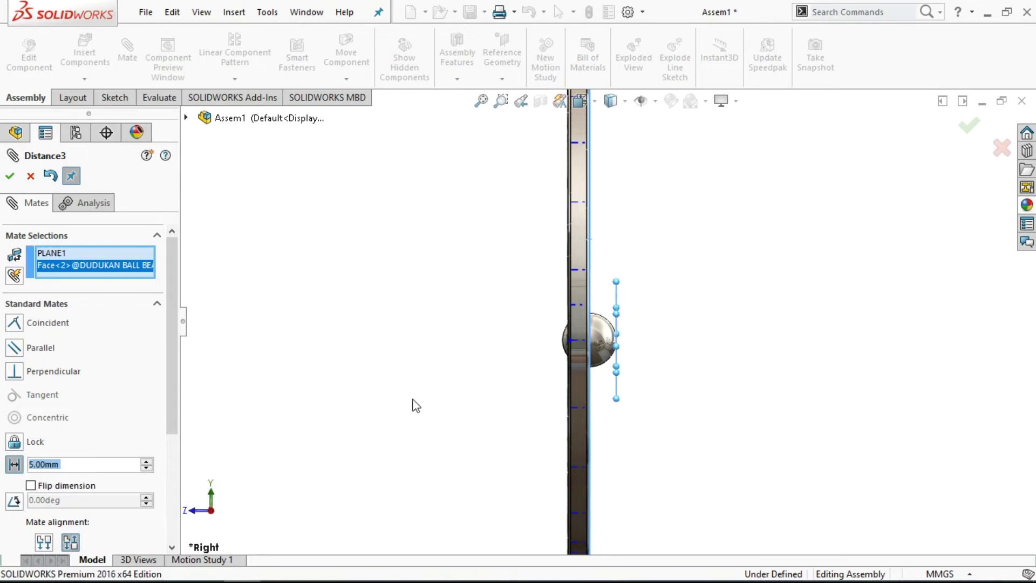
scroll(614, 379, down, 2)
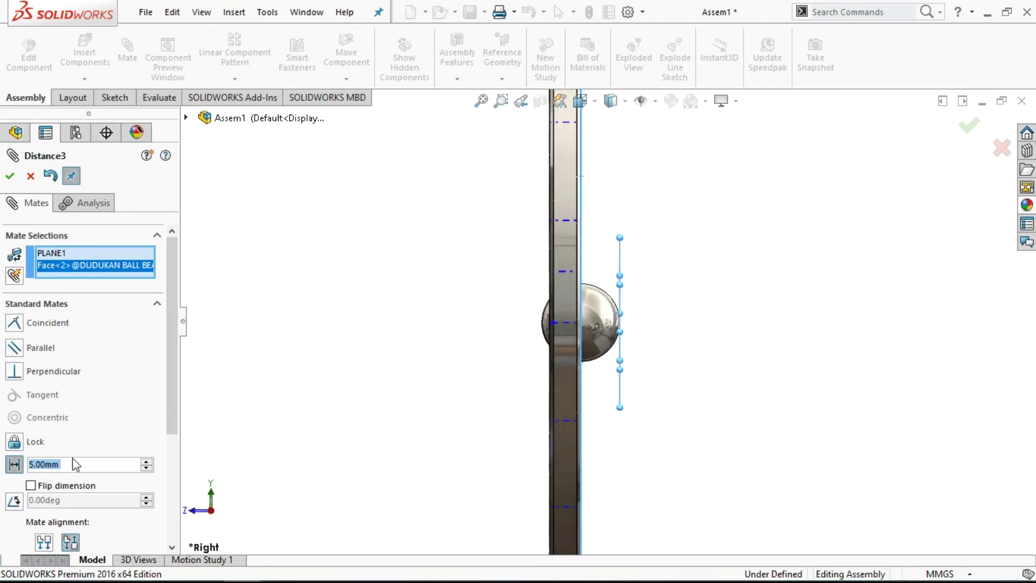
text(2)
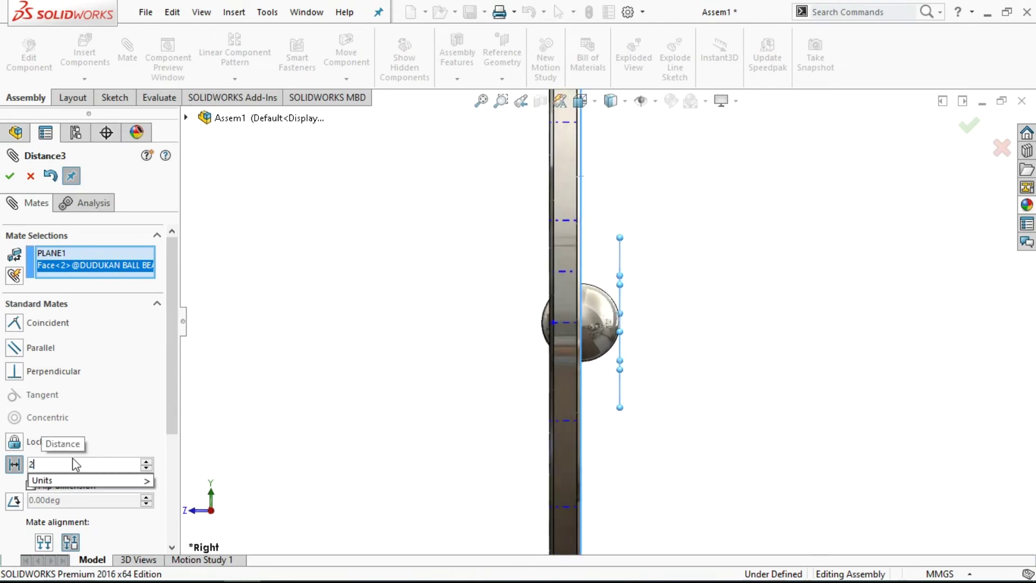
key(Return)
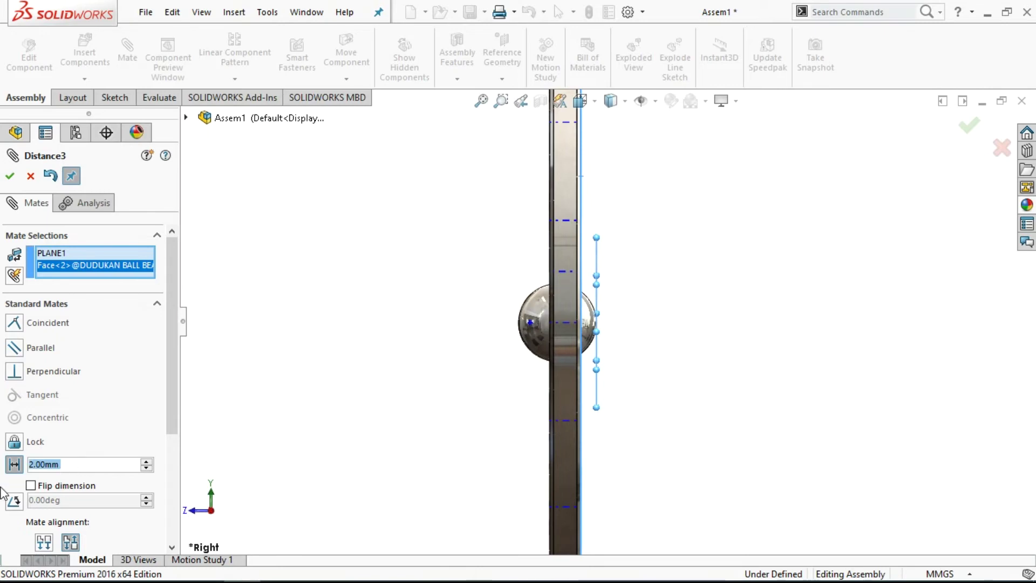
text(3)
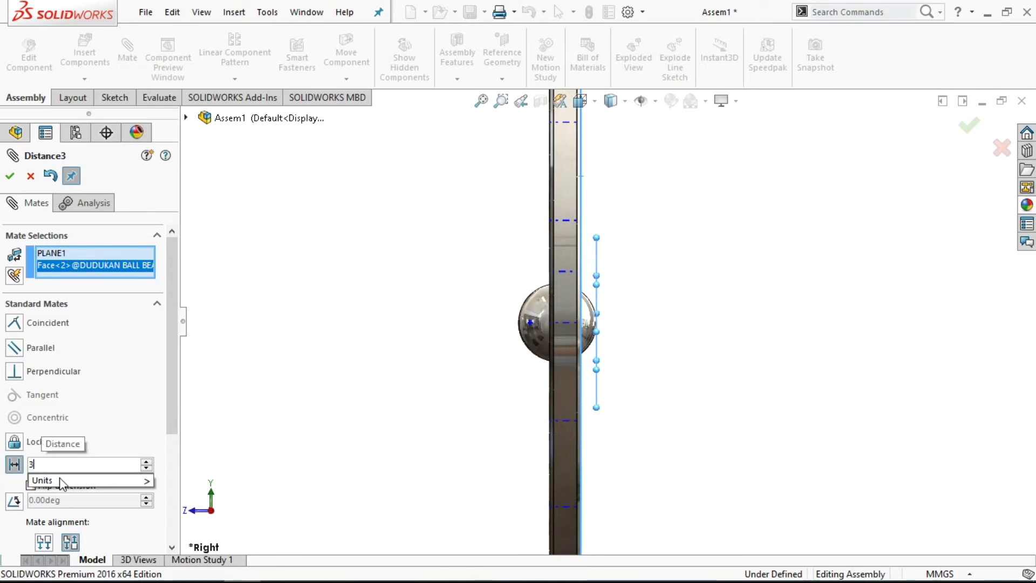
key(Return)
scroll(620, 339, down, 2)
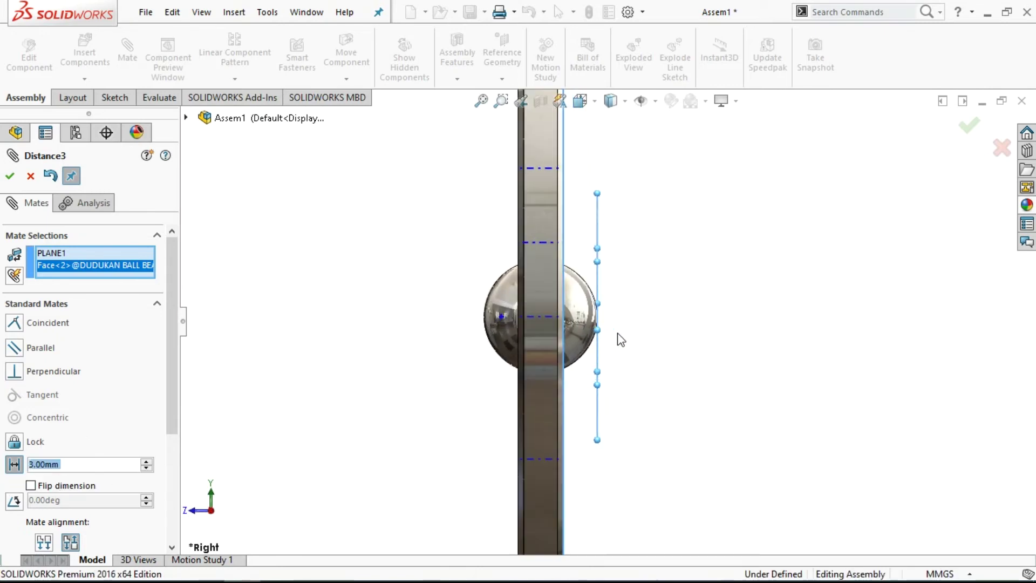
scroll(621, 339, down, 1)
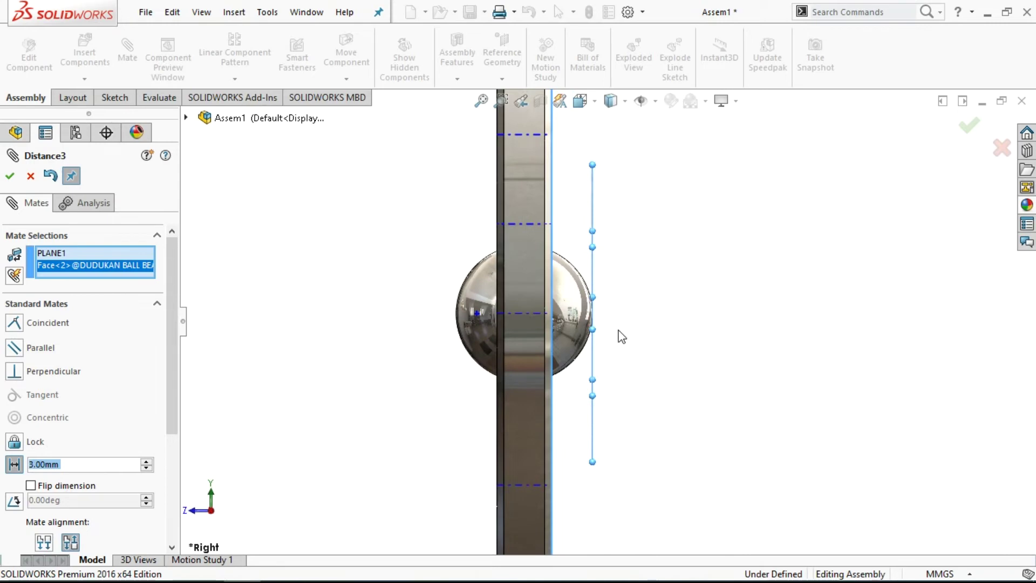
scroll(621, 337, up, 2)
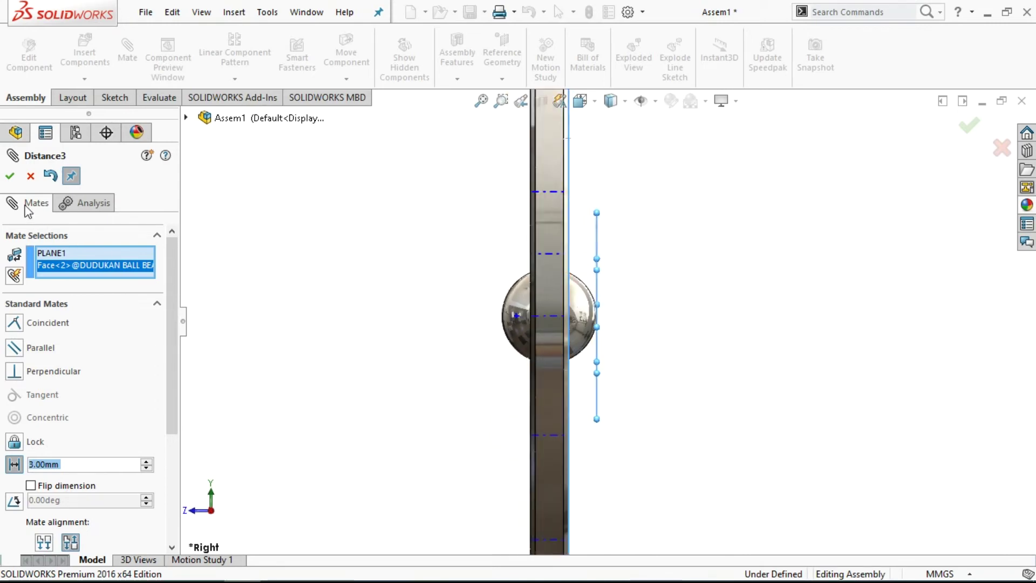
click(9, 177)
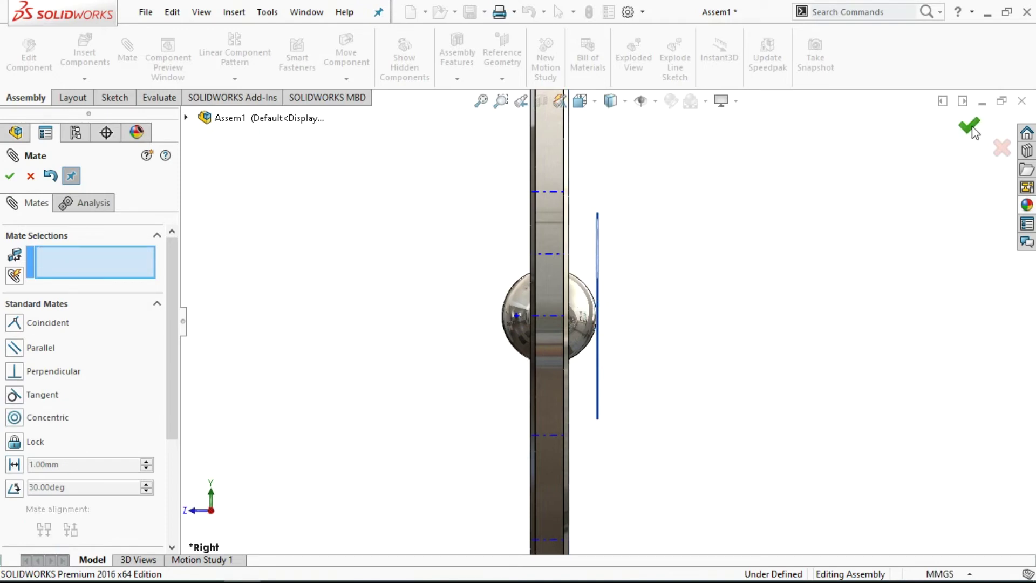
Step: Close the mate and show the ring and ball in a fitted isometric view
click(9, 178)
mouse_move(684, 303)
middle_down()
mouse_move(679, 270)
mouse_move(648, 266)
mouse_move(652, 236)
mouse_move(662, 248)
mouse_move(648, 261)
middle_up()
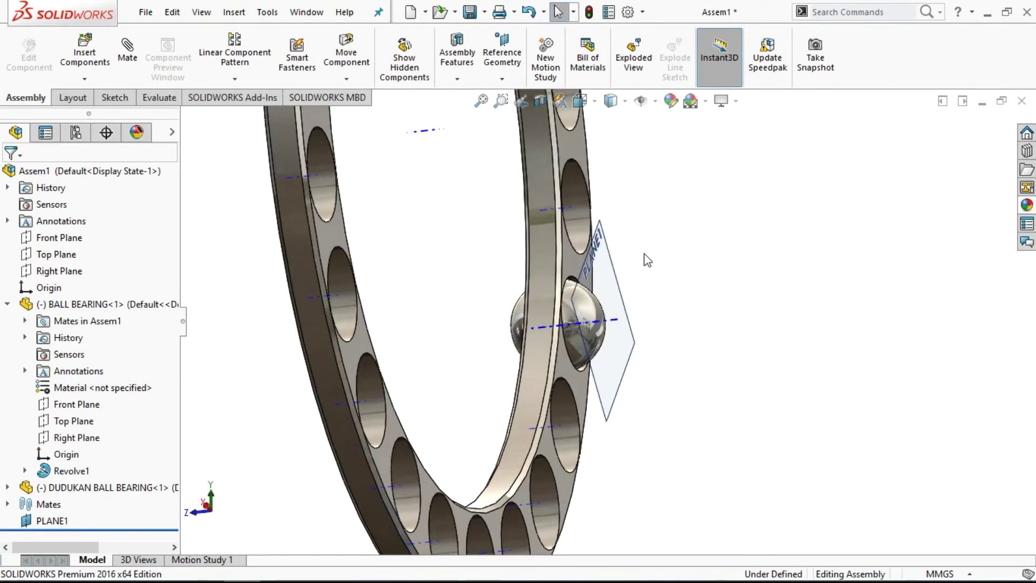
scroll(649, 272, up, 3)
scroll(657, 274, up, 4)
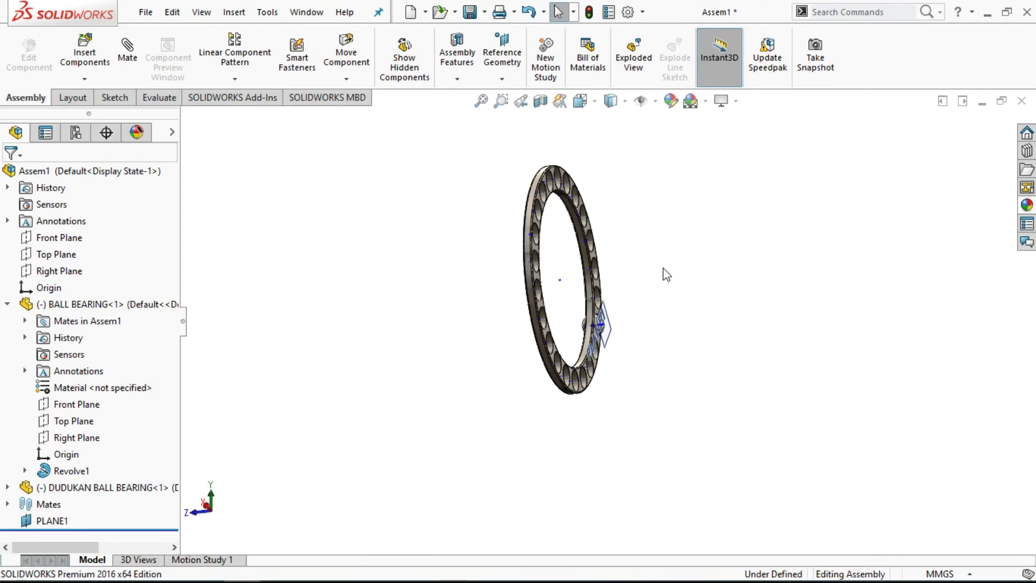
click(581, 101)
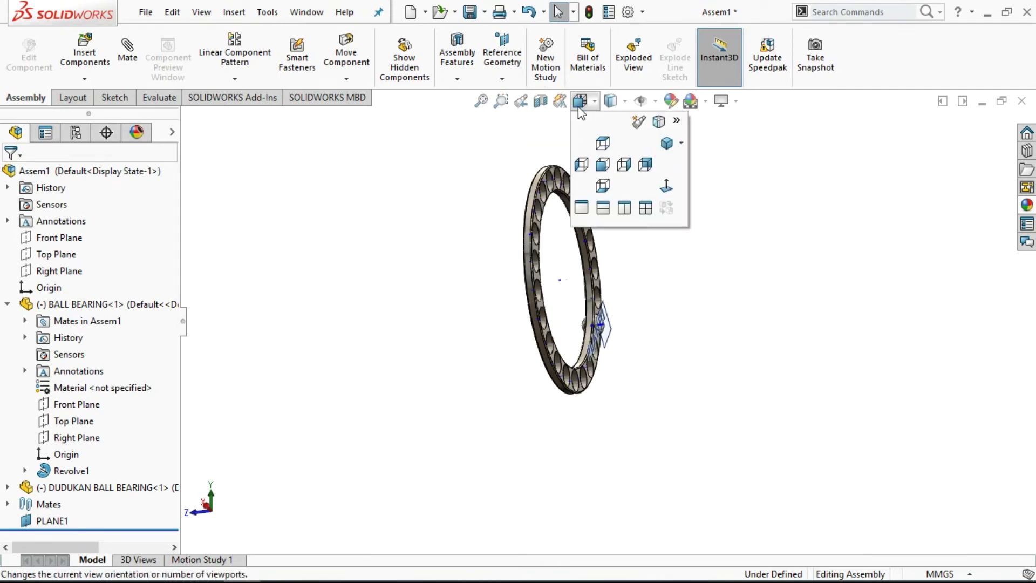
click(667, 143)
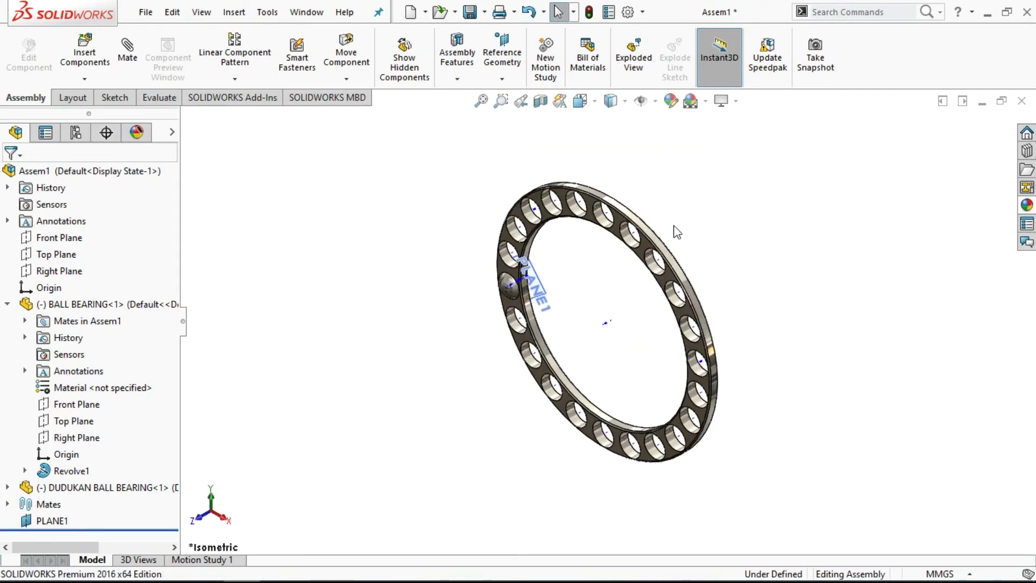
key(f)
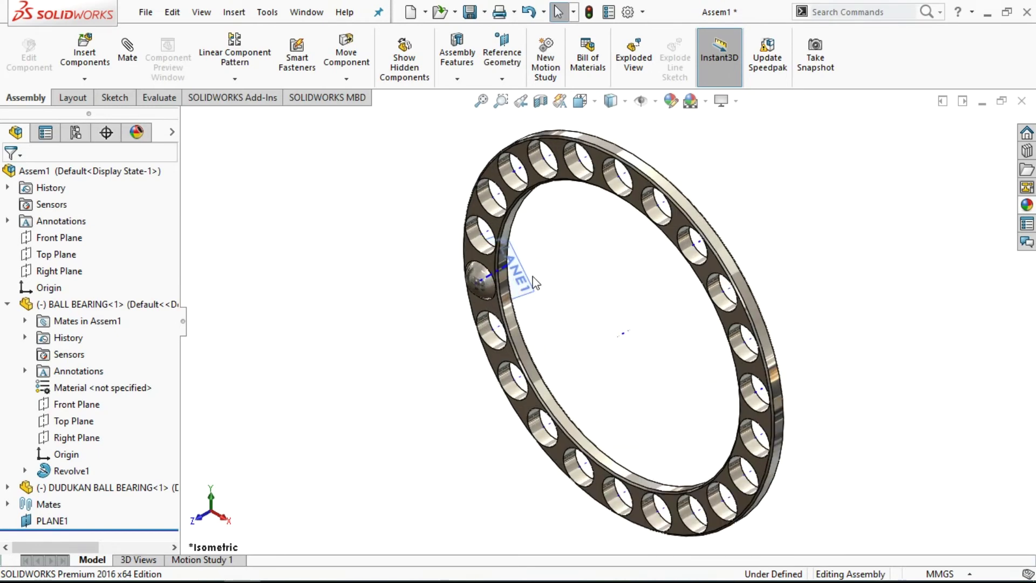
scroll(558, 297, up, 1)
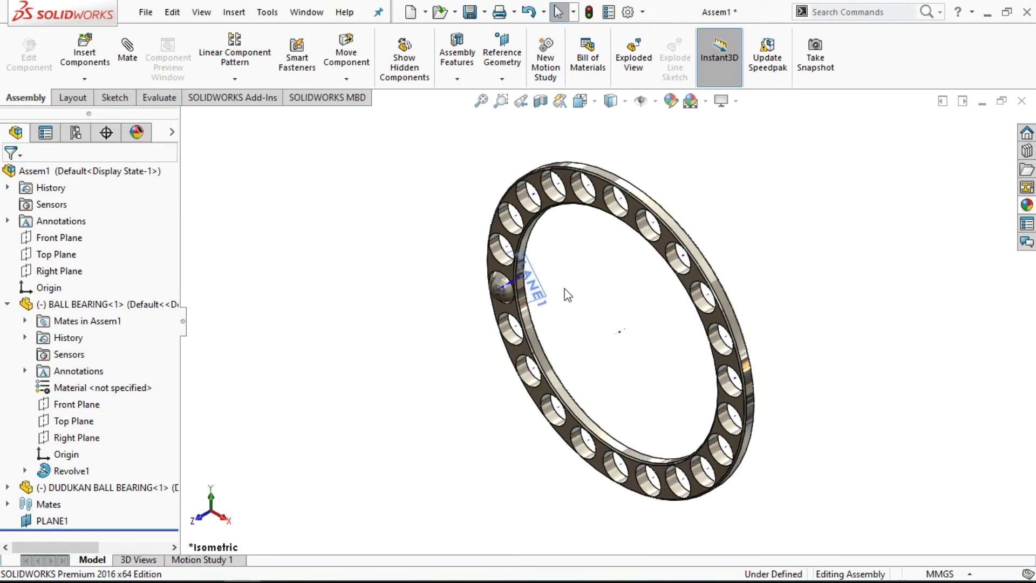
scroll(566, 294, down, 2)
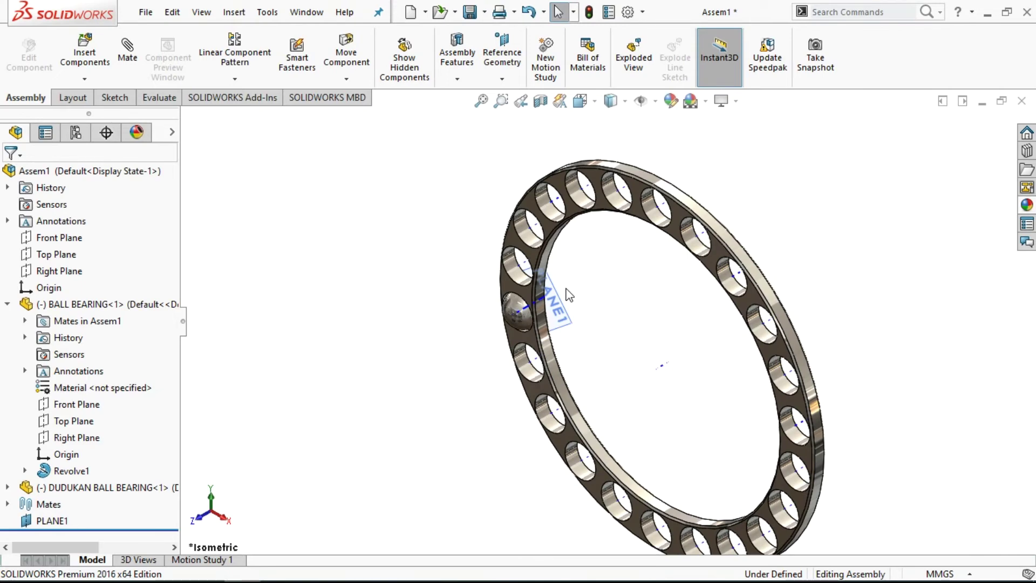
scroll(567, 292, down, 1)
scroll(566, 292, down, 1)
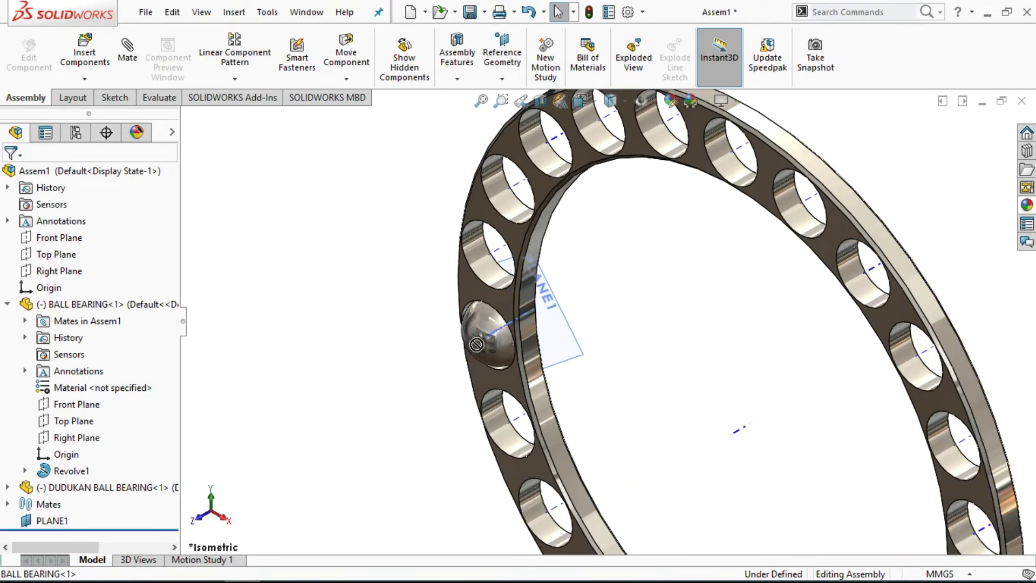
click(483, 343)
click(367, 371)
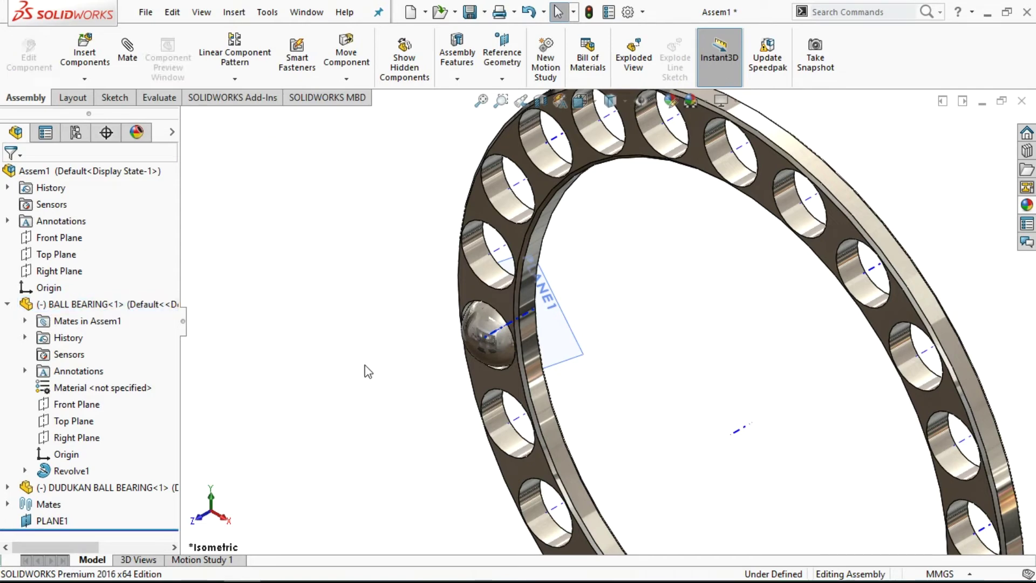
scroll(366, 370, up, 2)
scroll(365, 370, up, 1)
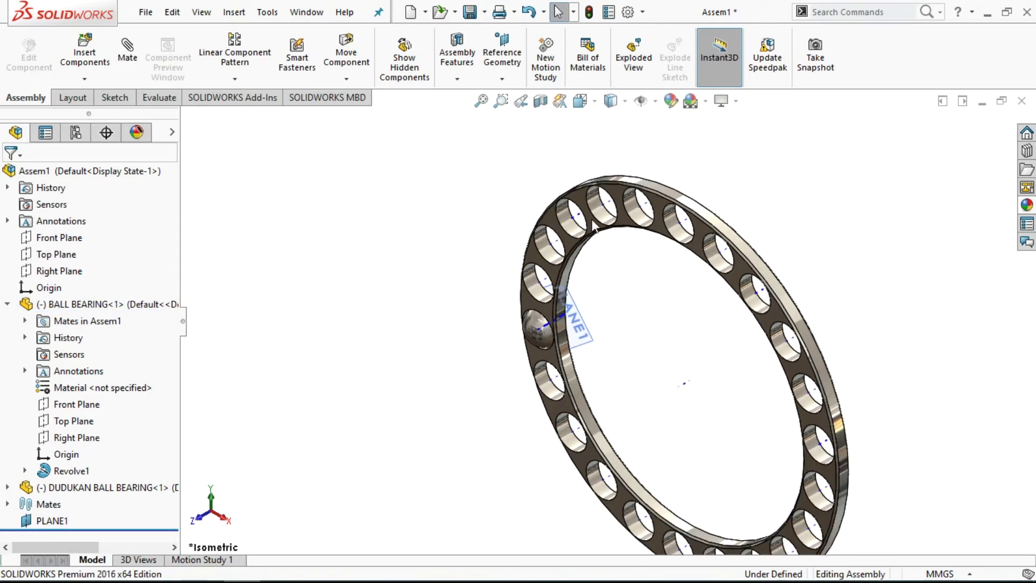
Step: Hide planes and temporary axes, then bring up the component pattern types
click(655, 101)
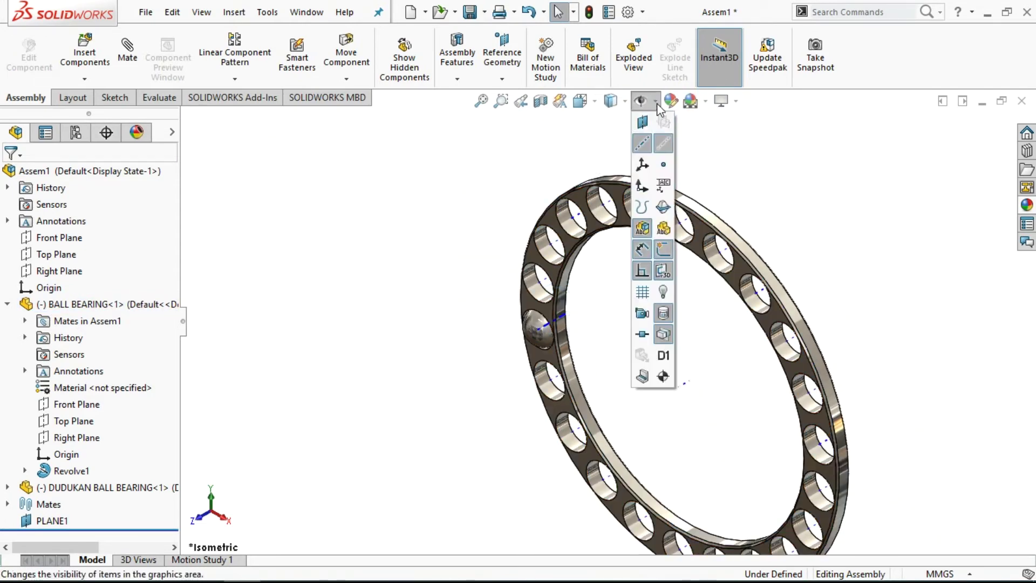
click(642, 143)
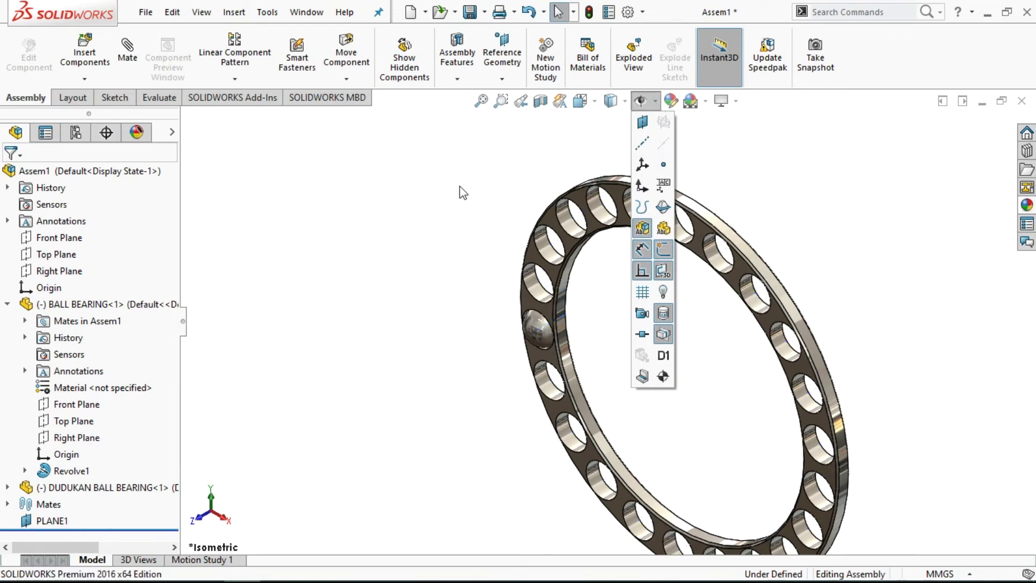
scroll(597, 343, up, 2)
scroll(599, 343, up, 2)
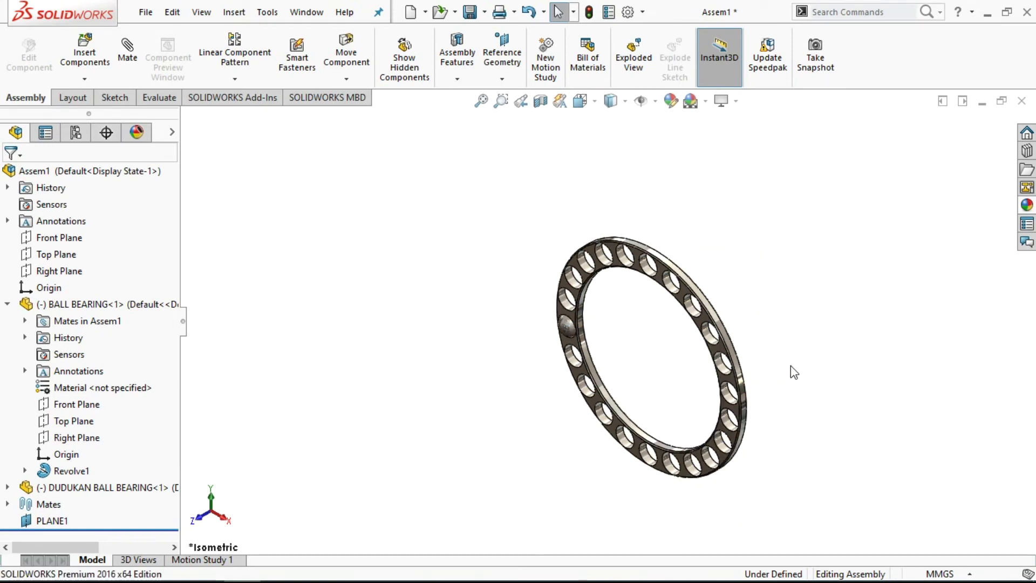
scroll(791, 365, down, 3)
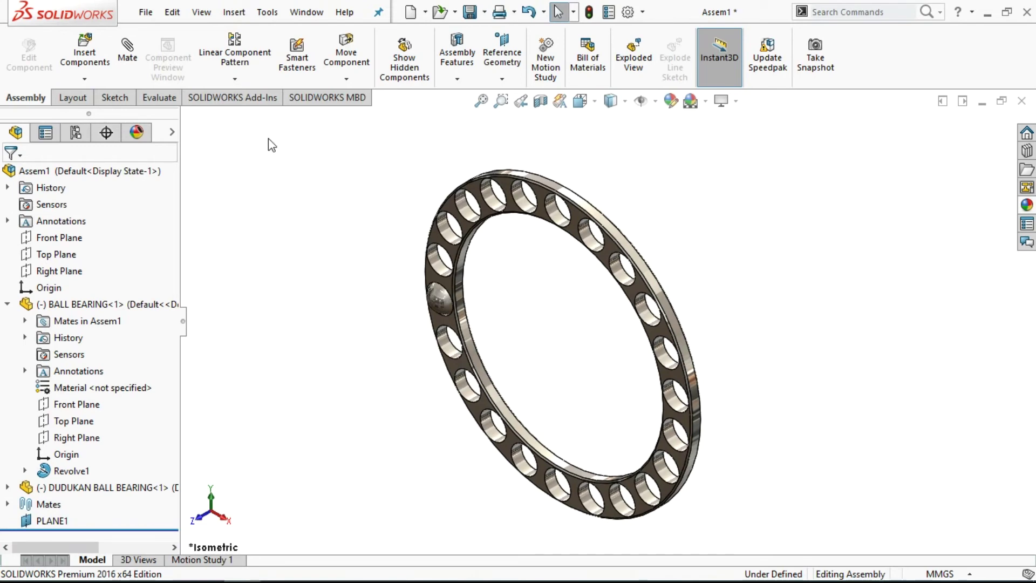
click(236, 80)
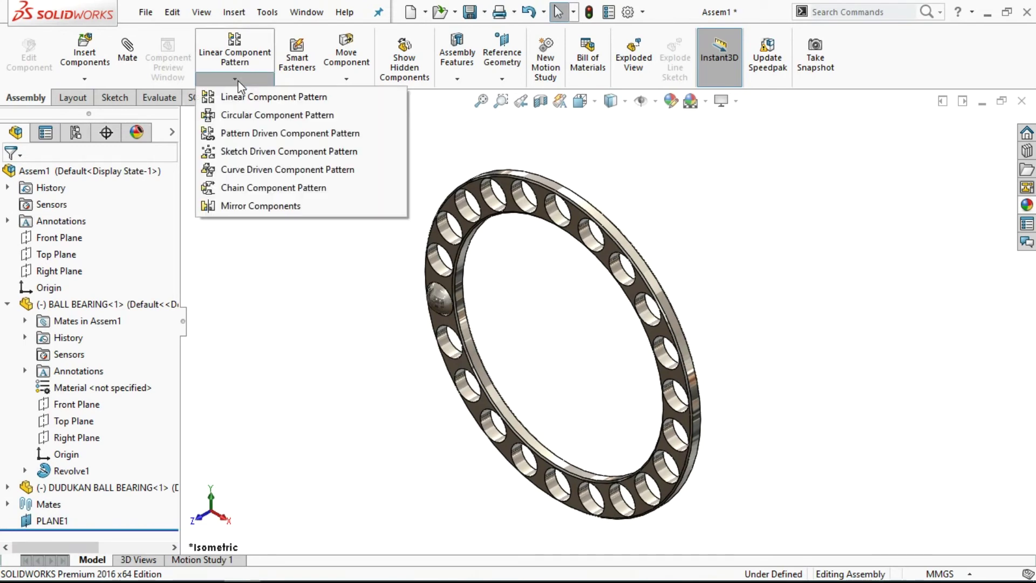
Step: Circular-pattern BALL BEARING<1> about the ring's inner face into 22 equally spaced balls
click(238, 115)
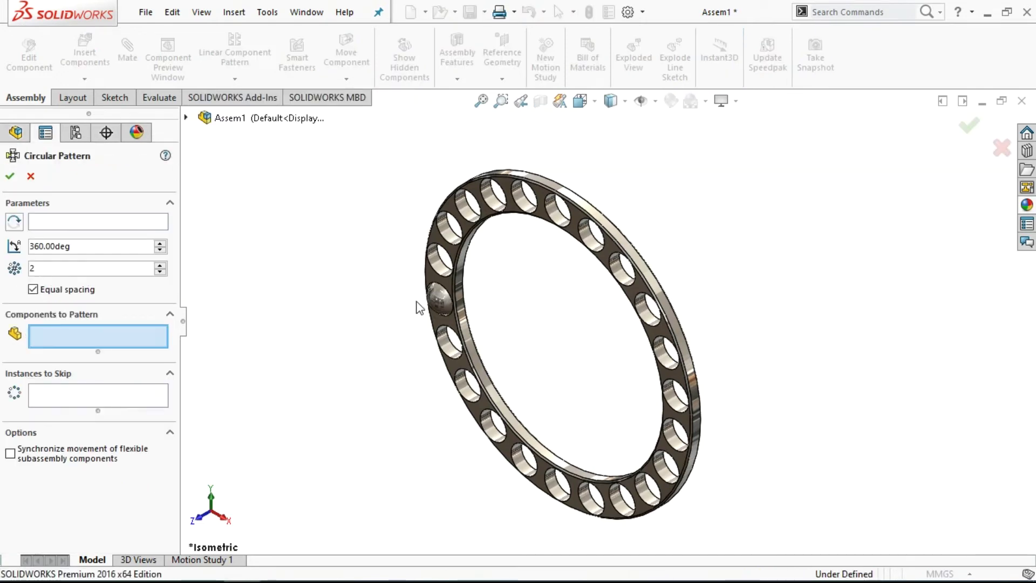
click(437, 302)
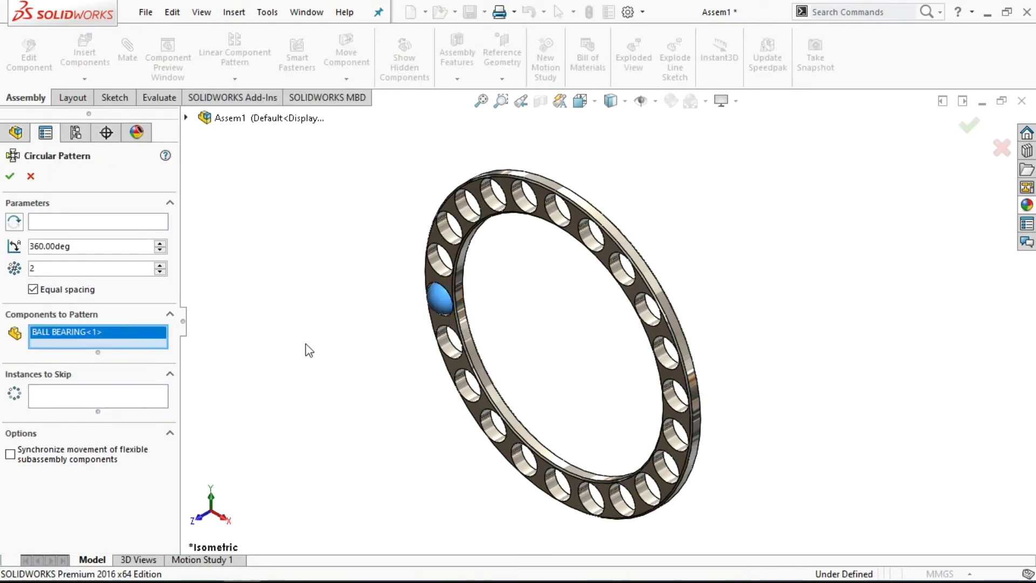
click(95, 222)
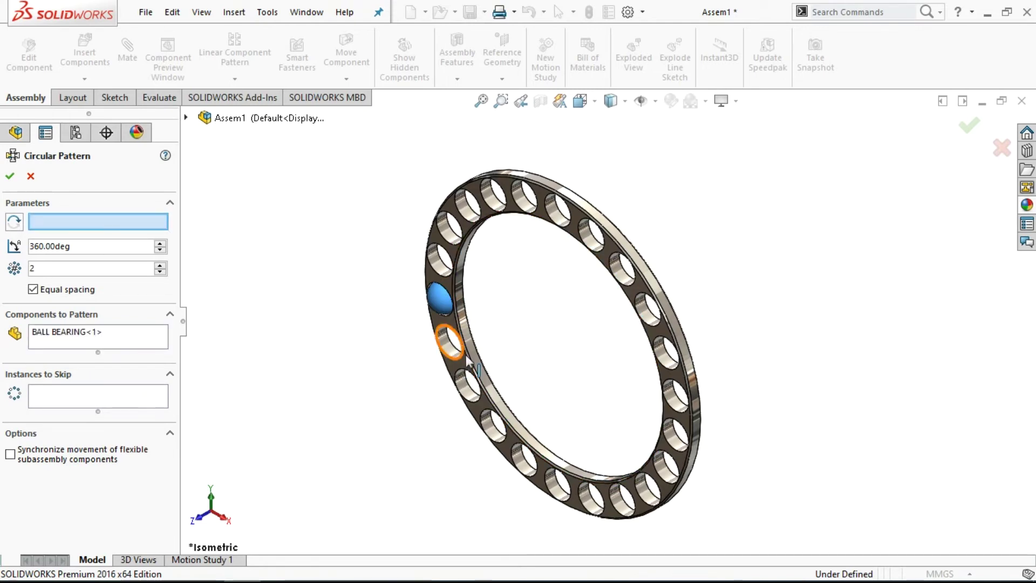
scroll(478, 347, down, 2)
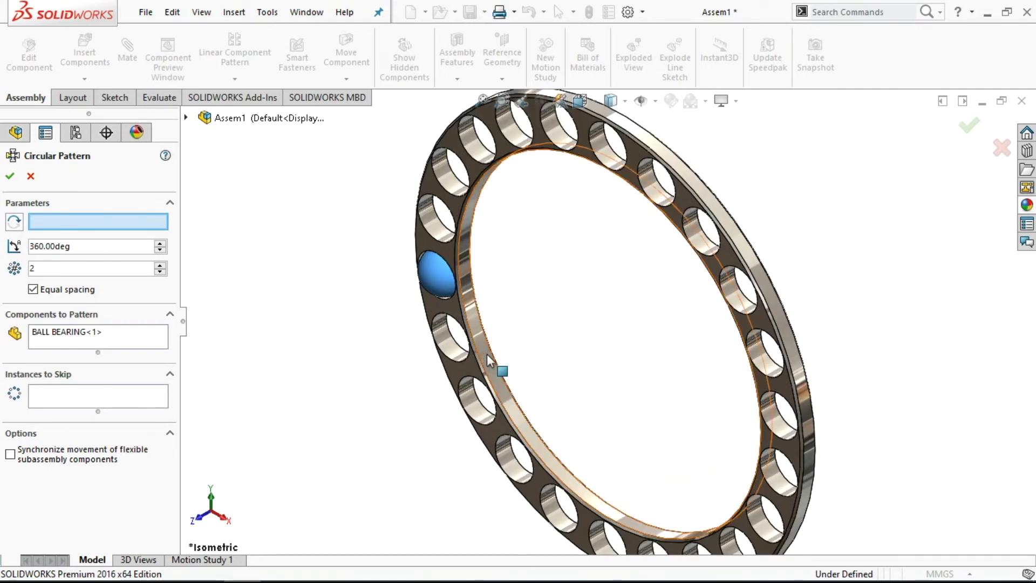
click(489, 361)
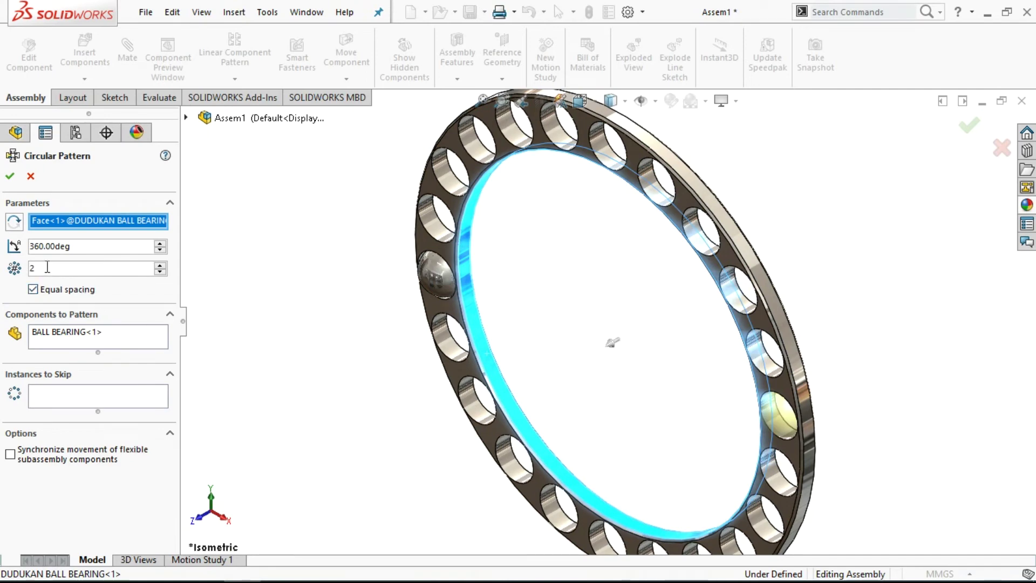
text(2)
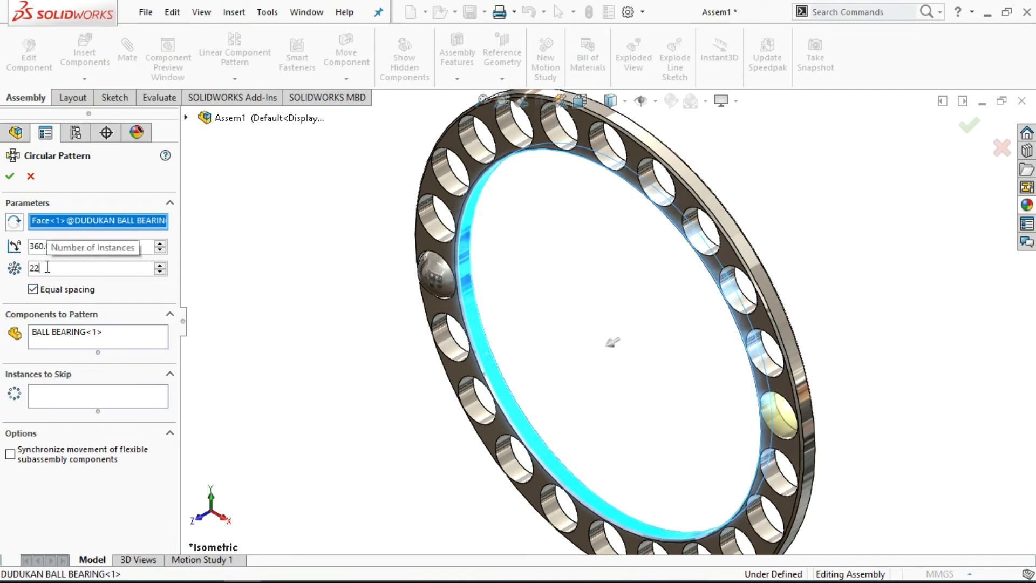
key(Return)
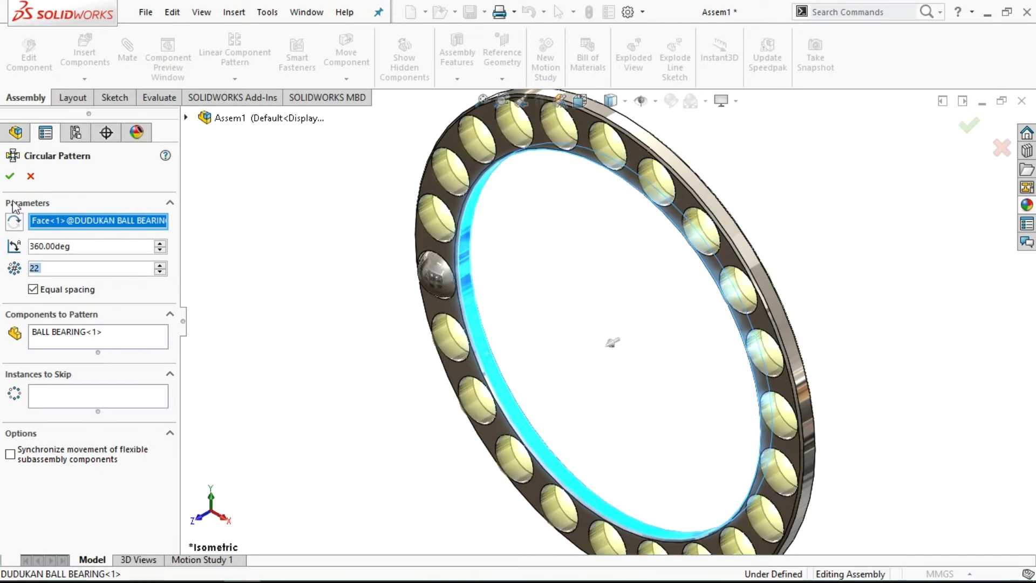
click(10, 178)
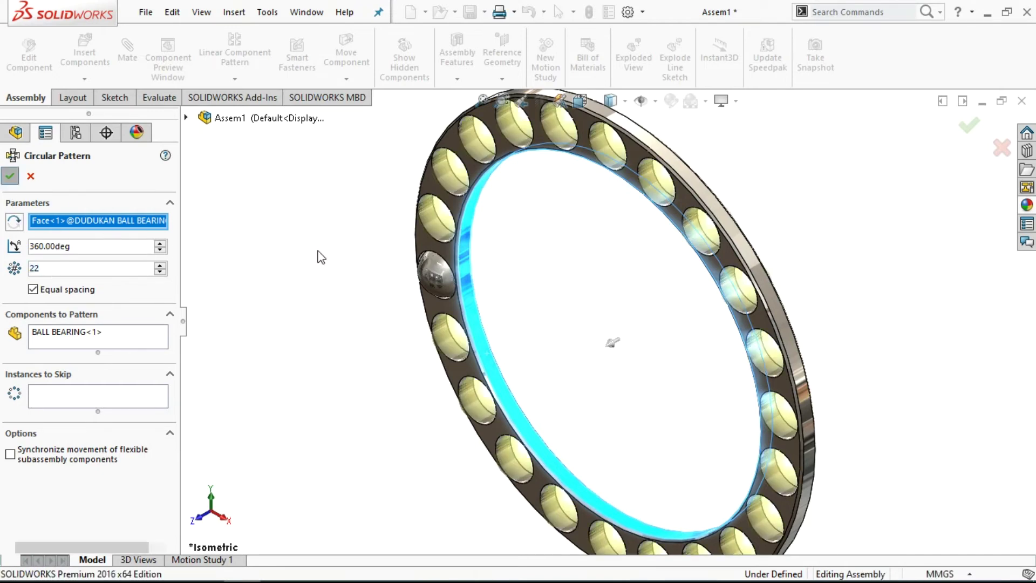
scroll(351, 322, up, 3)
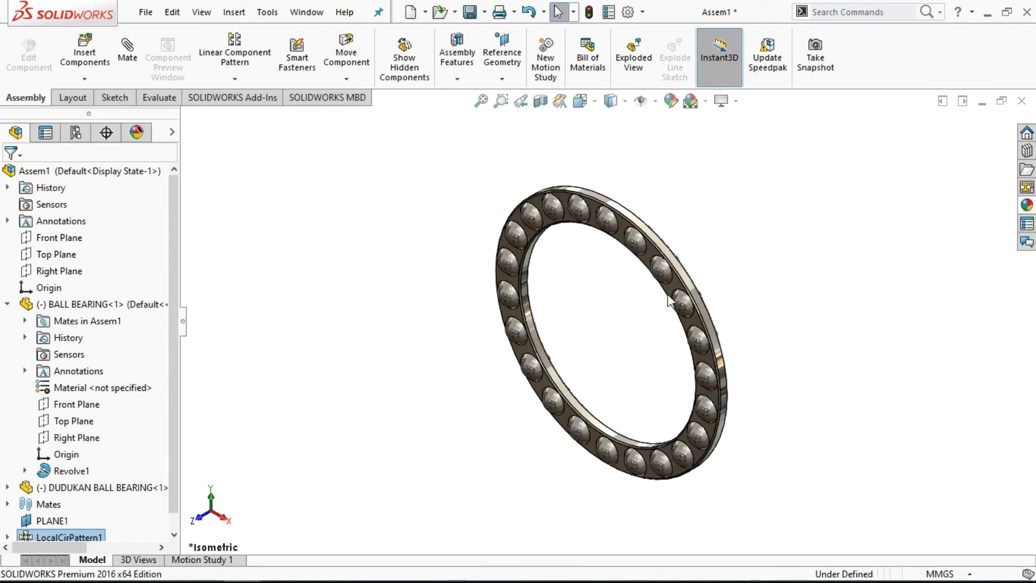
Step: Pan the view and select a patterned ball to inspect the 22 instances
scroll(669, 299, down, 2)
drag(649, 233, 615, 218)
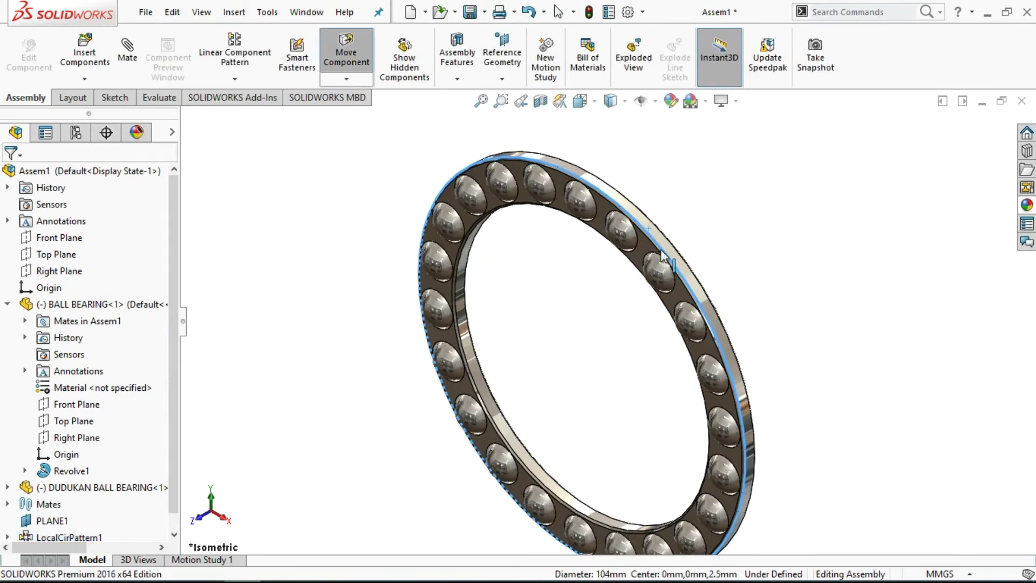
click(616, 219)
drag(612, 213, 571, 275)
click(542, 300)
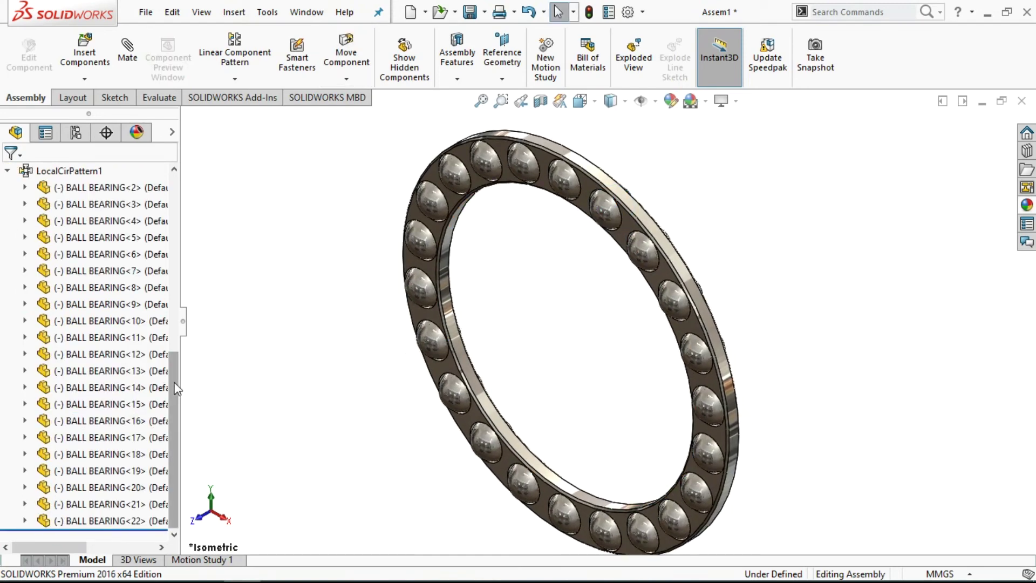
drag(174, 421, 175, 280)
Step: Collapse LocalCirPattern1 and BALL BEARING<1> in the tree and zoom out
click(24, 455)
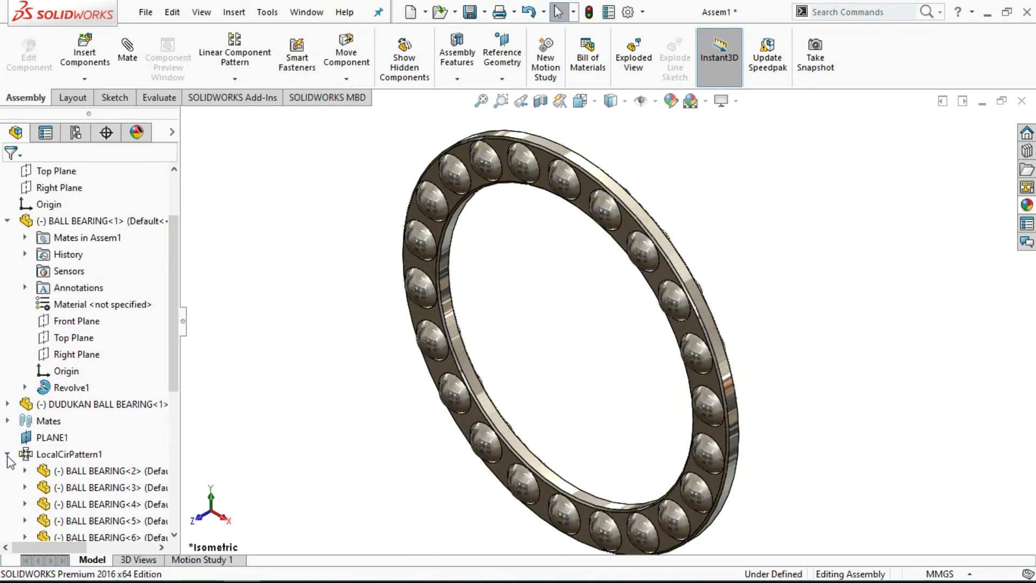
click(7, 454)
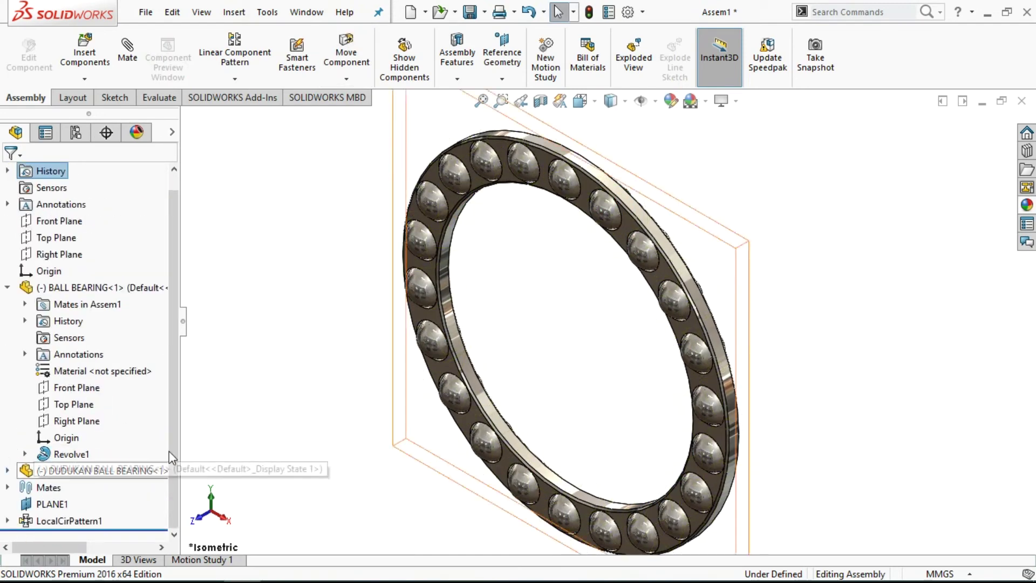
click(7, 288)
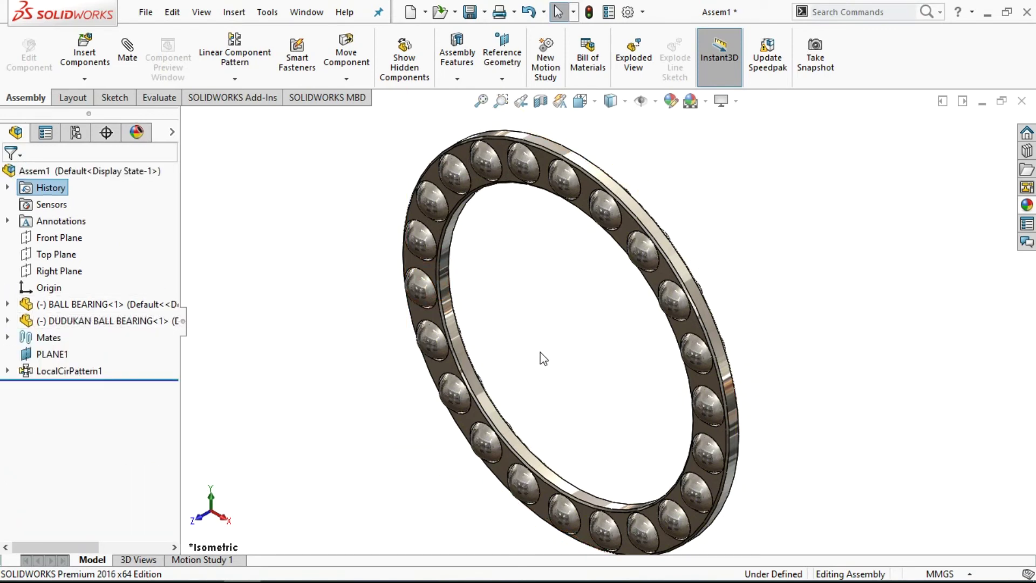
key(z)
mouse_move(801, 306)
middle_down()
mouse_move(770, 308)
mouse_move(789, 303)
mouse_move(754, 374)
mouse_move(660, 293)
mouse_move(659, 200)
mouse_move(791, 326)
mouse_move(755, 290)
middle_up()
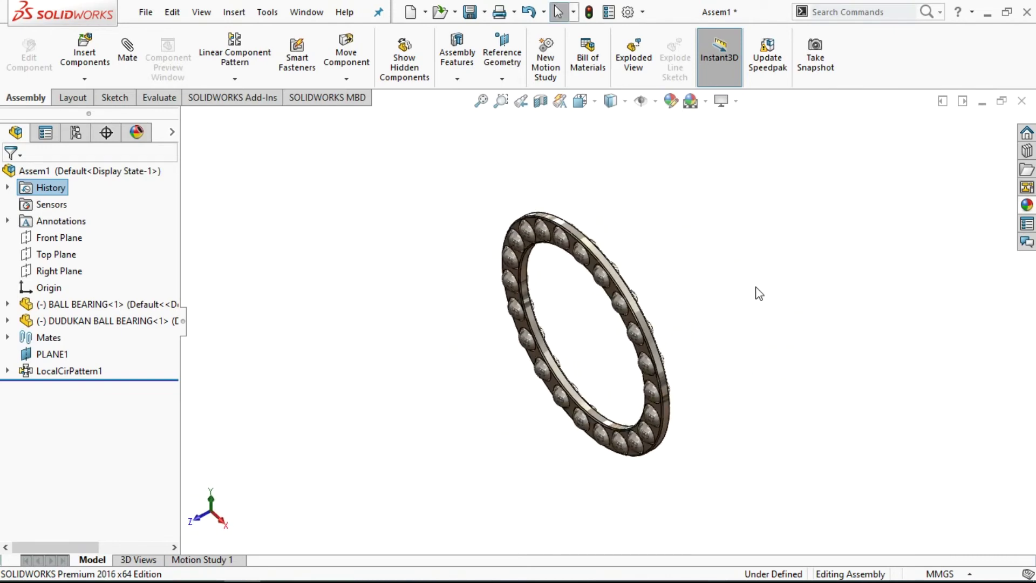
click(85, 54)
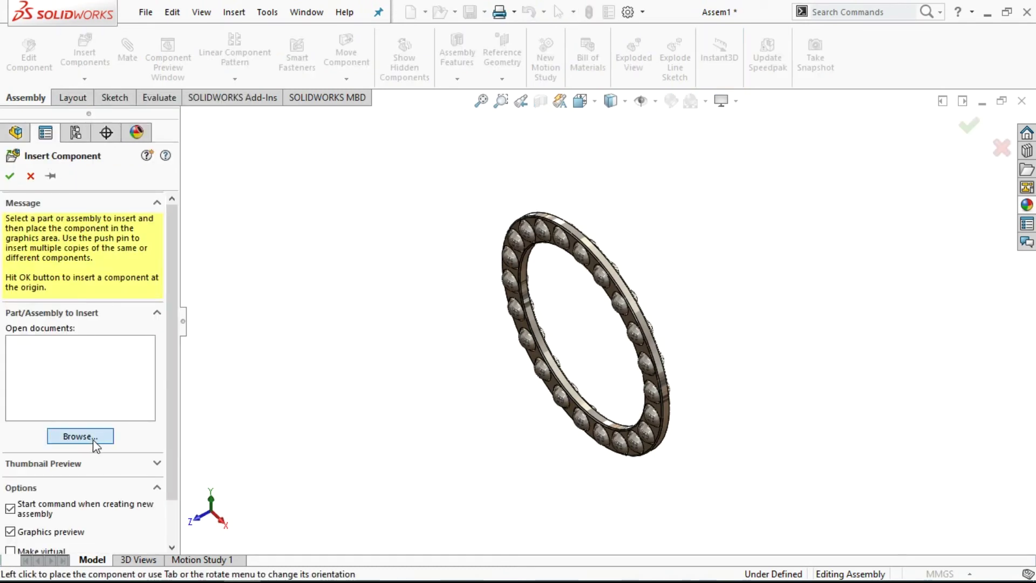
click(93, 439)
click(269, 254)
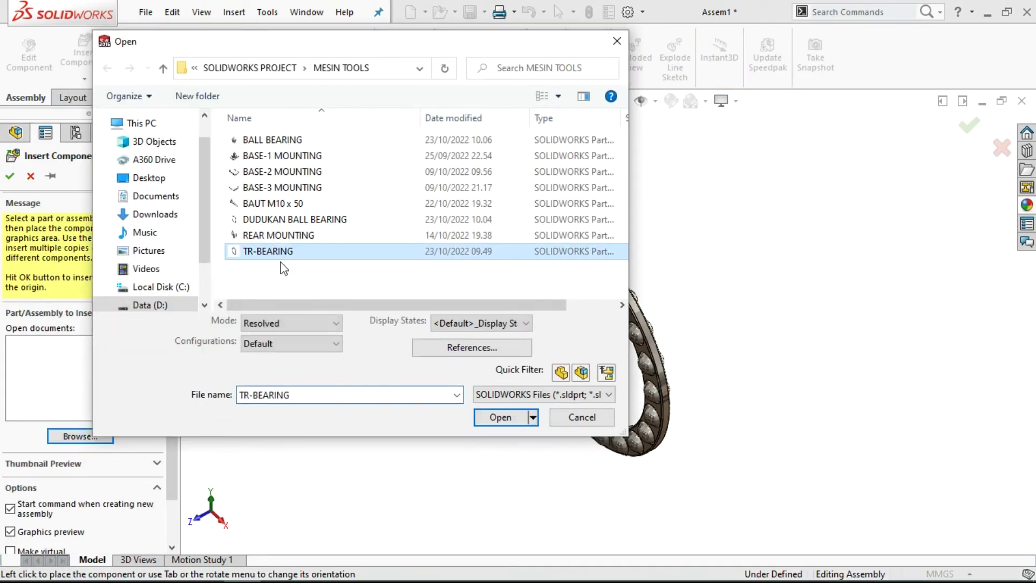
click(511, 419)
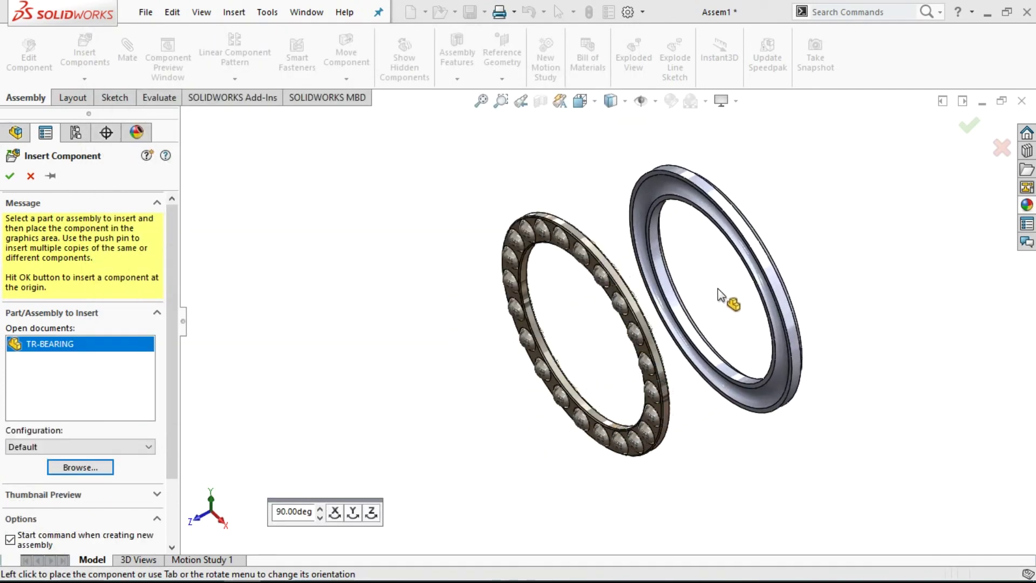
click(717, 288)
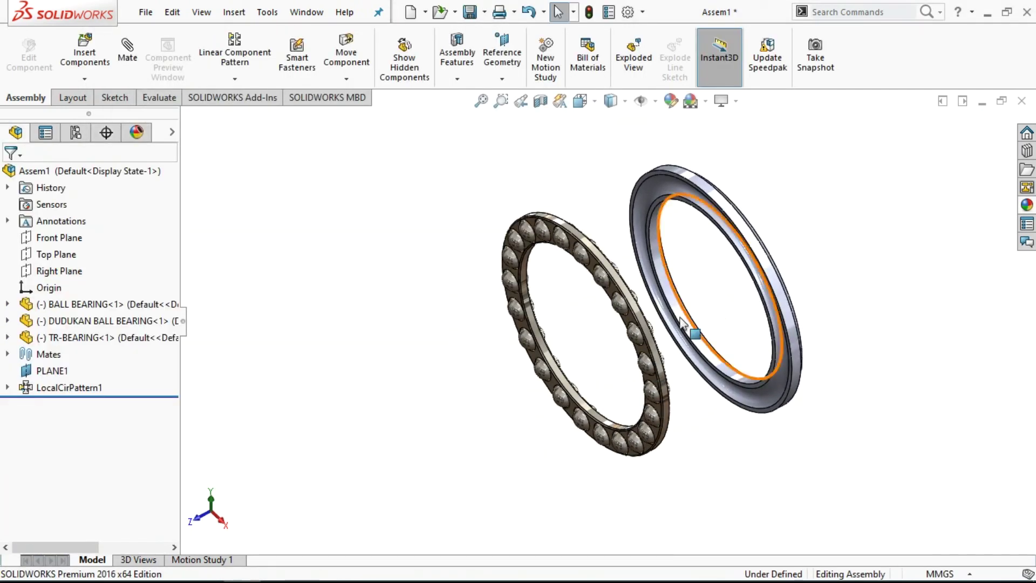
mouse_move(820, 317)
middle_down()
mouse_move(779, 303)
mouse_move(766, 275)
mouse_move(826, 331)
middle_up()
key(Escape)
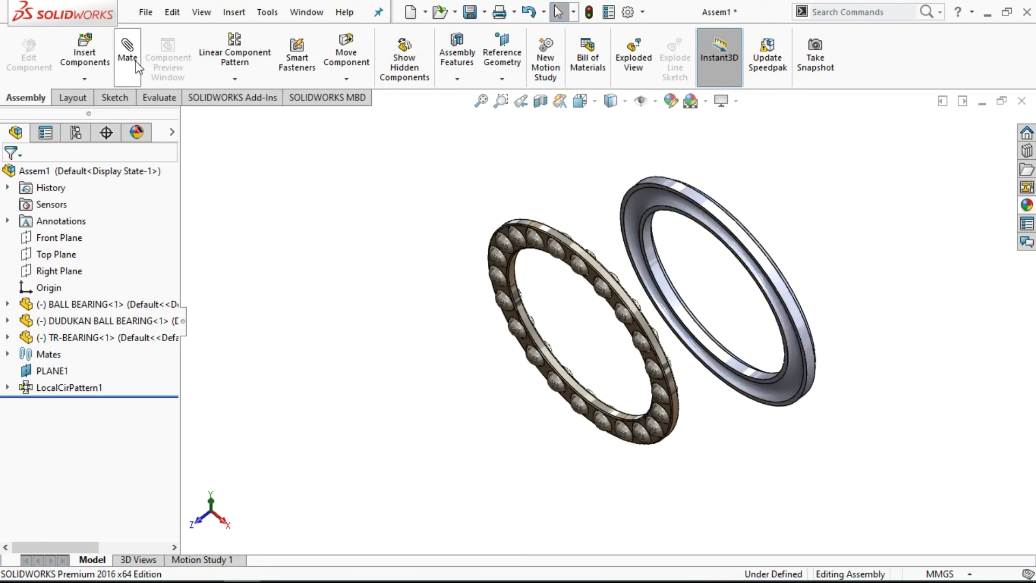
Step: Mate the TR-BEARING race's cylindrical face concentric with the cage's inner face
click(134, 62)
scroll(722, 313, down, 2)
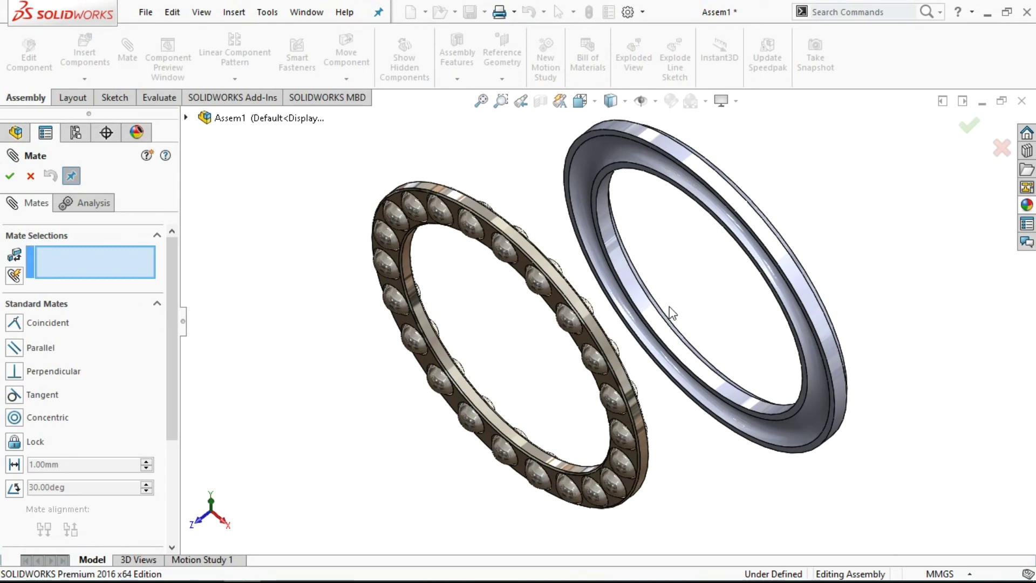
click(652, 318)
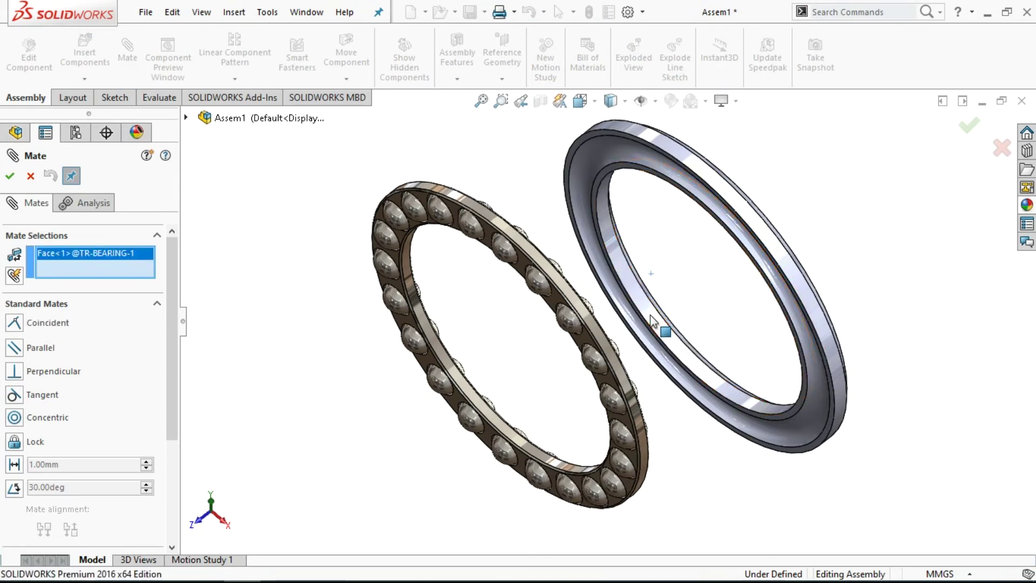
scroll(486, 354, down, 1)
click(458, 376)
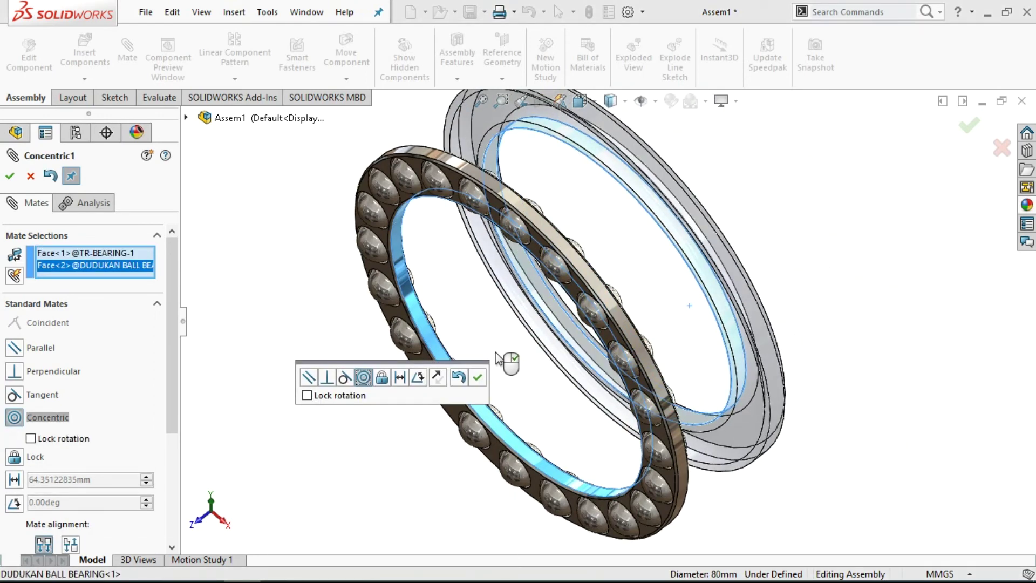
click(478, 378)
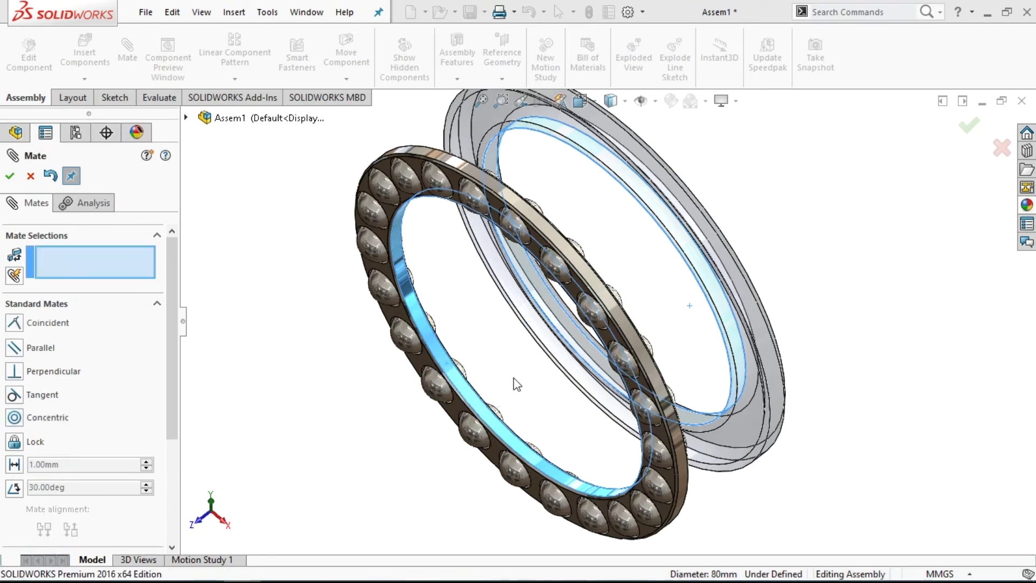
Step: Mate the race ring's face tangent to a ball's surface
scroll(566, 335, up, 1)
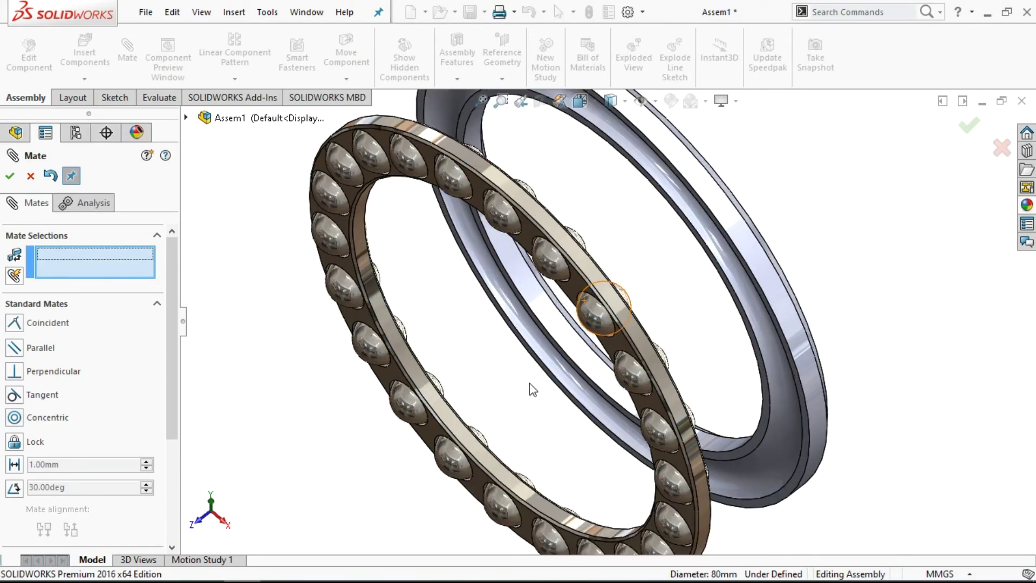
scroll(533, 391, up, 2)
scroll(491, 208, down, 4)
scroll(483, 140, down, 1)
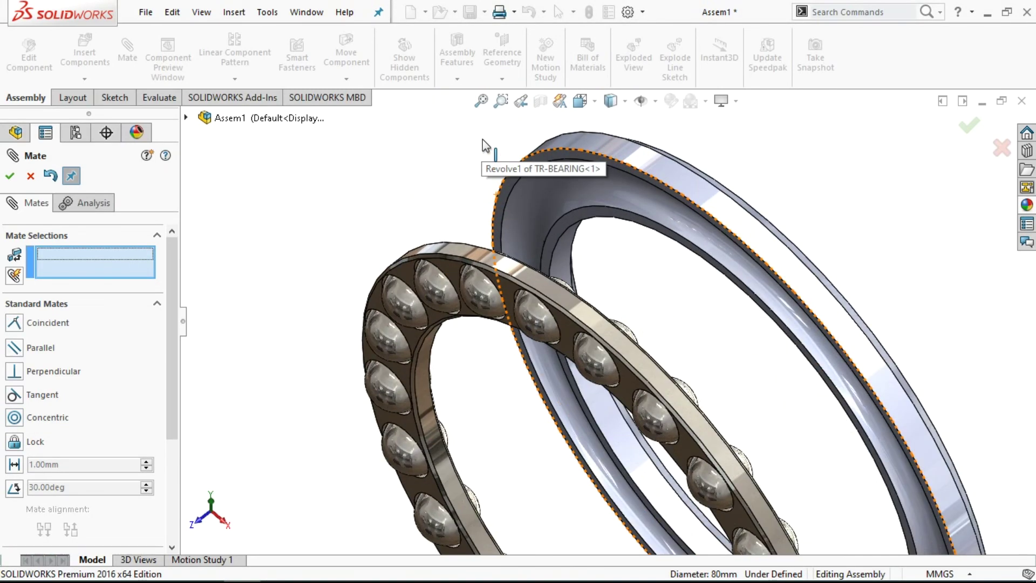
scroll(491, 170, down, 1)
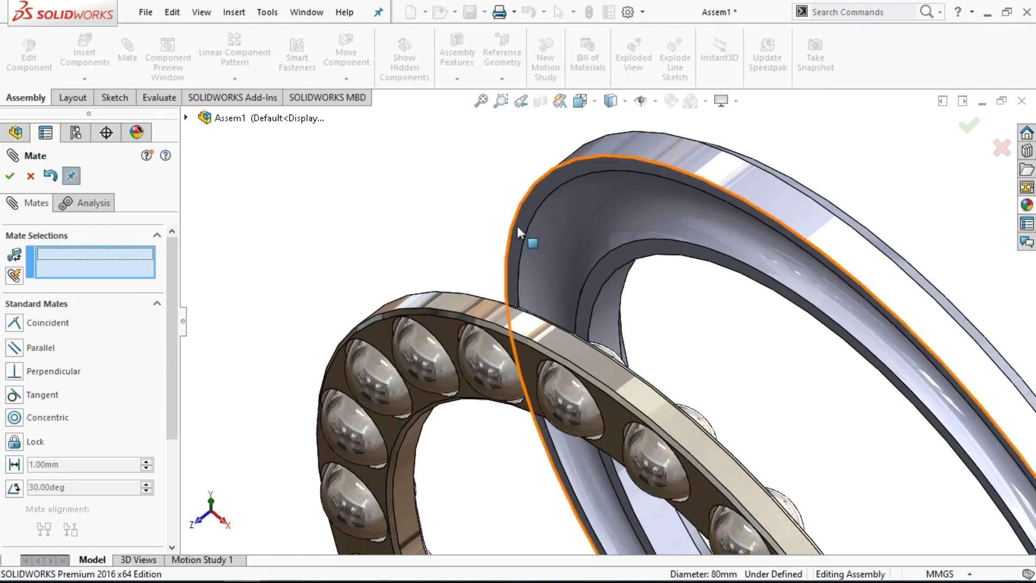
click(561, 247)
middle_drag(471, 228, 424, 259)
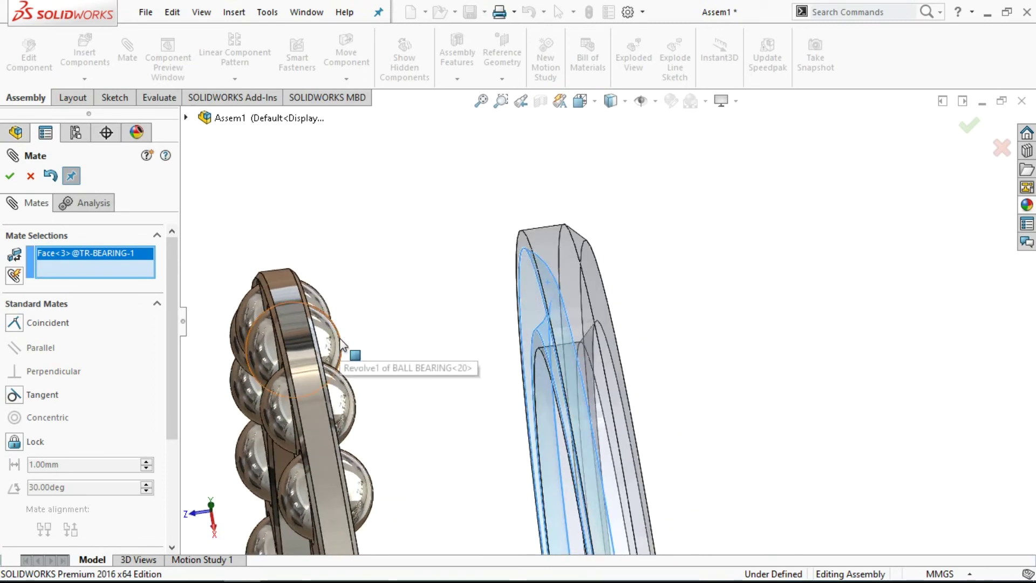
click(341, 345)
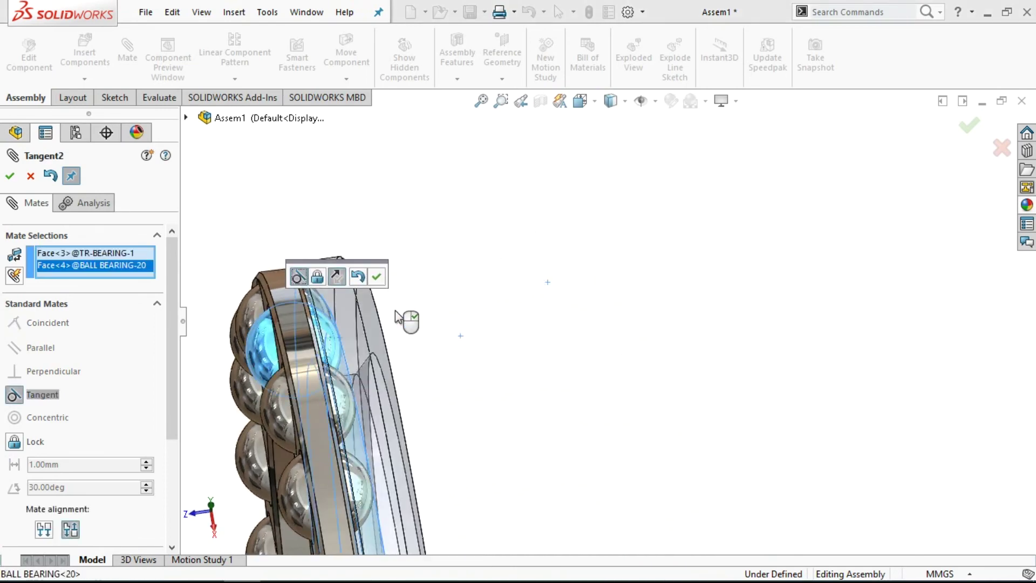
click(377, 277)
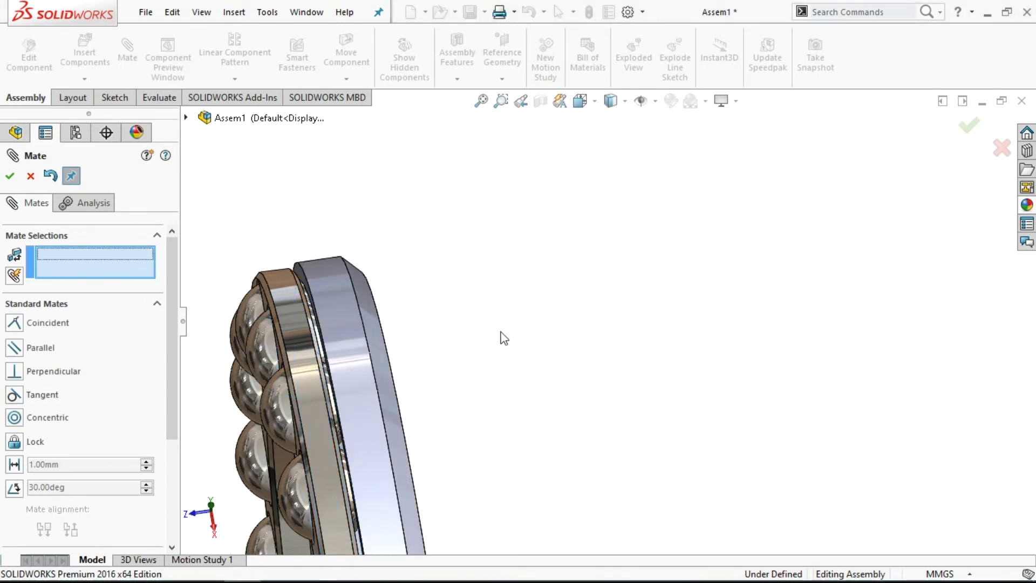
Step: Orbit and zoom to inspect the race seated against the balls
scroll(504, 338, up, 2)
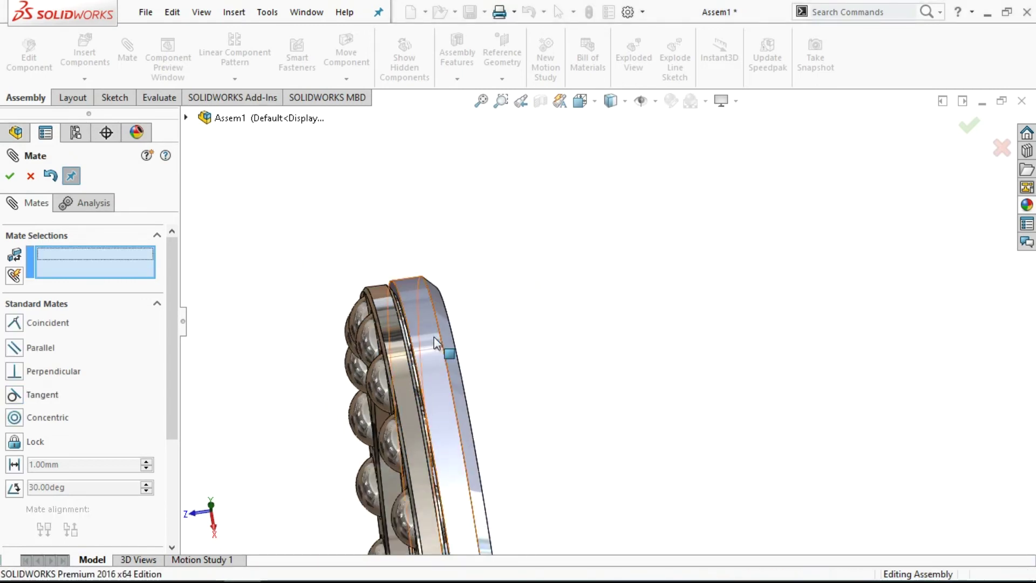
mouse_move(443, 341)
middle_down()
mouse_move(692, 324)
mouse_move(699, 278)
middle_up()
scroll(683, 290, up, 2)
scroll(683, 291, up, 3)
scroll(684, 290, up, 3)
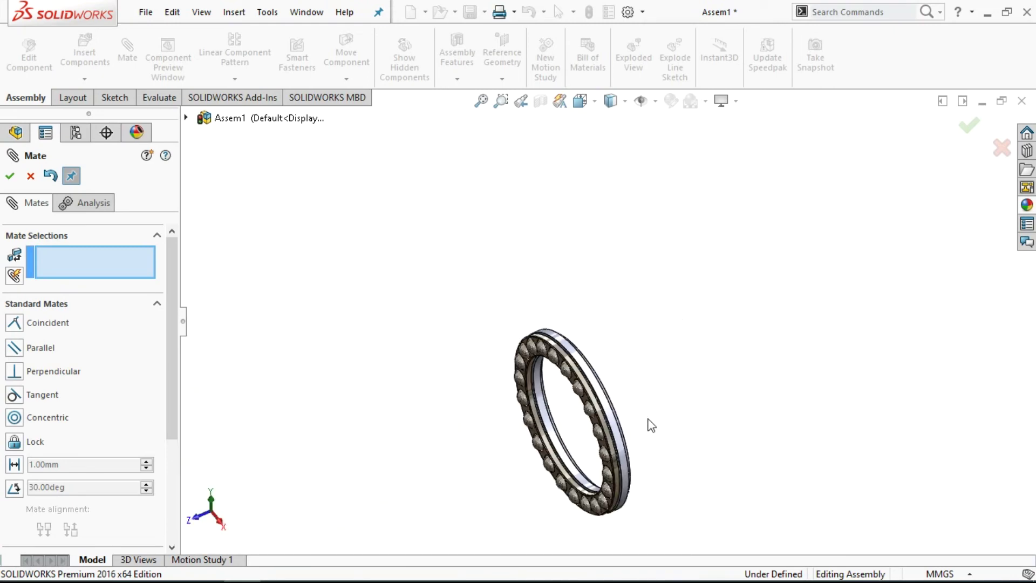
scroll(651, 425, down, 3)
mouse_move(649, 400)
middle_down()
mouse_move(646, 377)
mouse_move(627, 443)
mouse_move(657, 400)
middle_up()
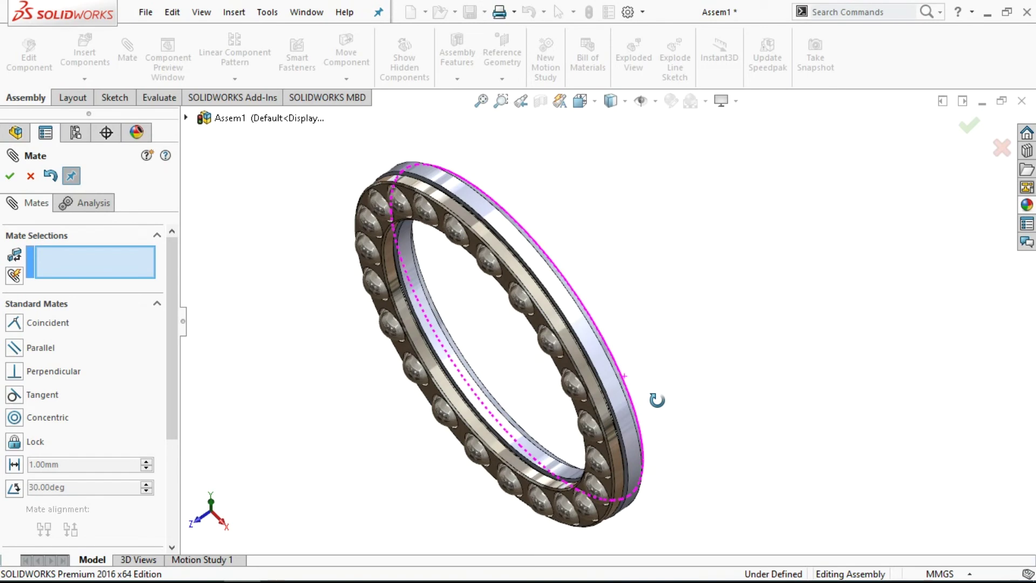
Step: Undo the tangent mate and pair the race face with the cage face as Coincident, viewed from Right
click(51, 177)
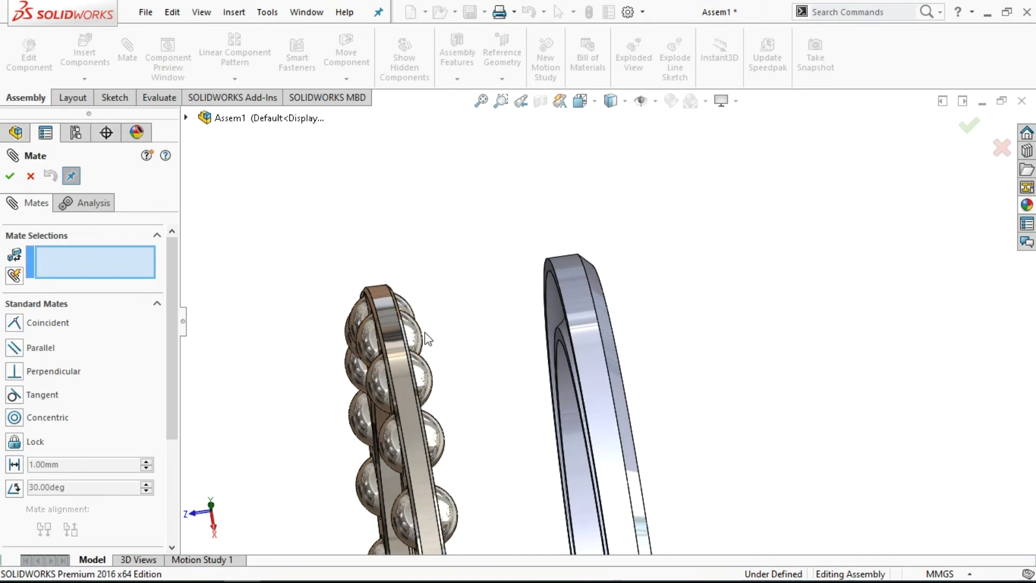
middle_drag(455, 333, 485, 277)
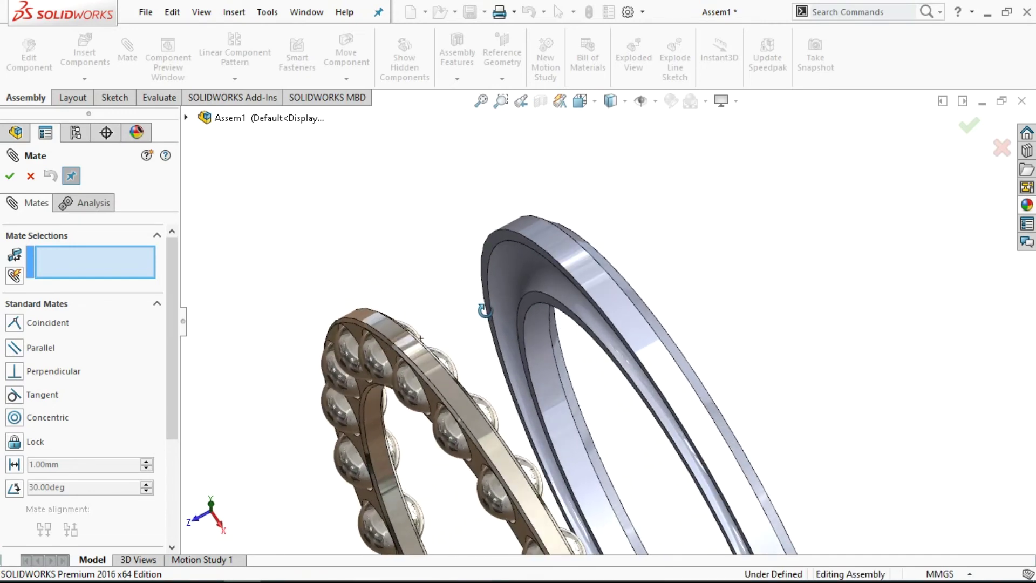
middle_drag(472, 245, 502, 229)
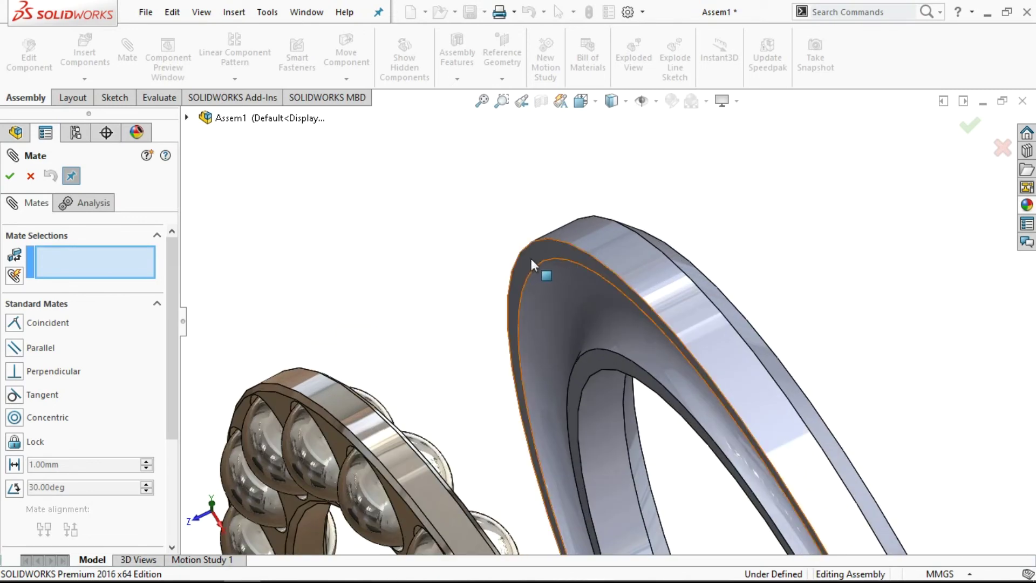
click(531, 257)
middle_drag(461, 295, 472, 302)
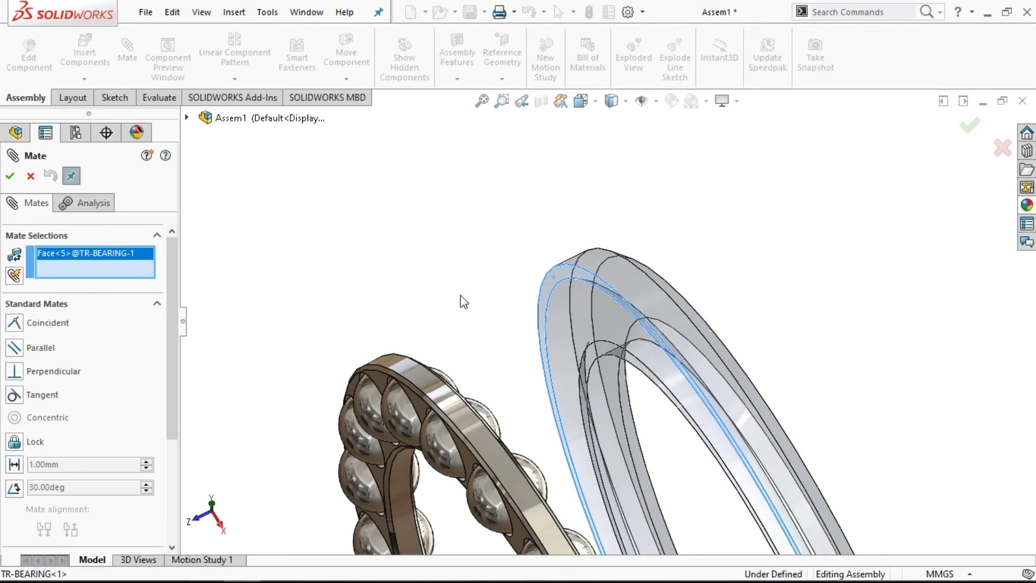
middle_drag(472, 302, 435, 162)
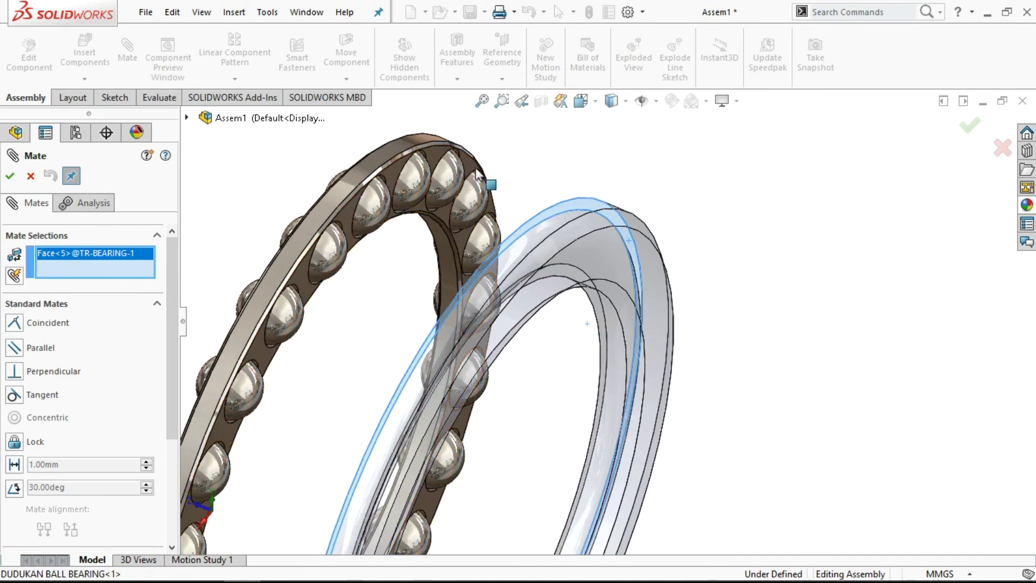
click(435, 162)
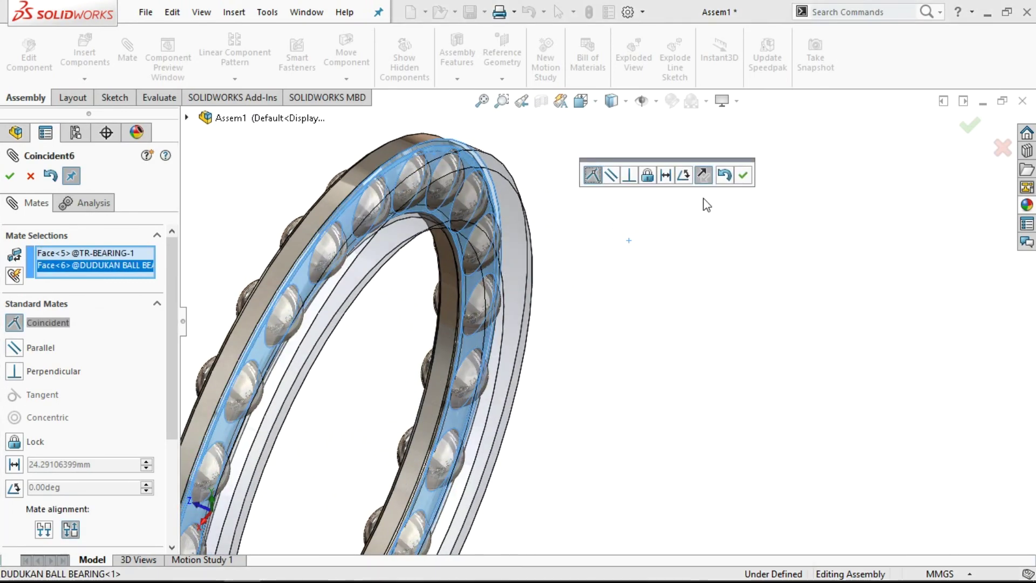
click(581, 101)
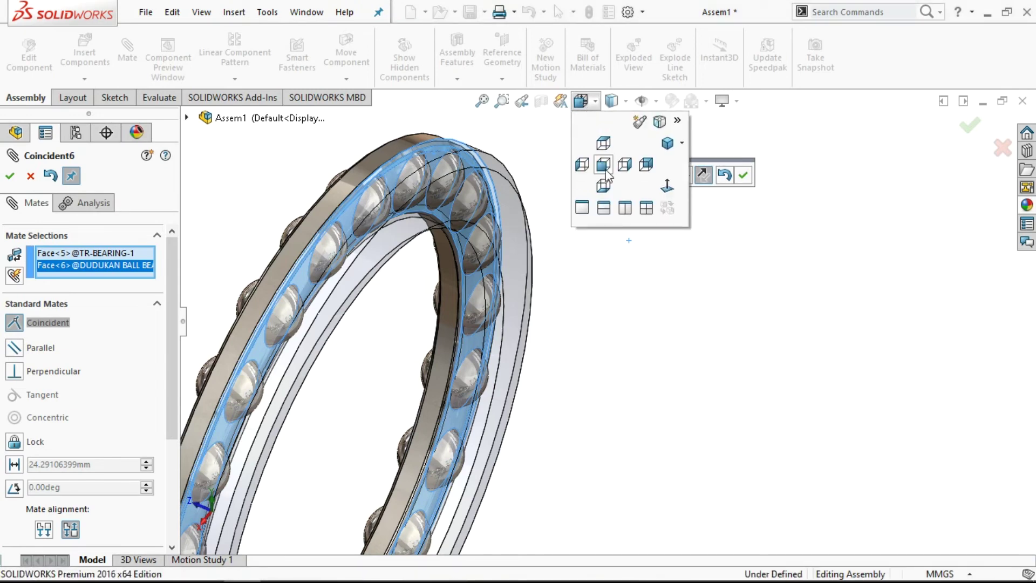
click(624, 168)
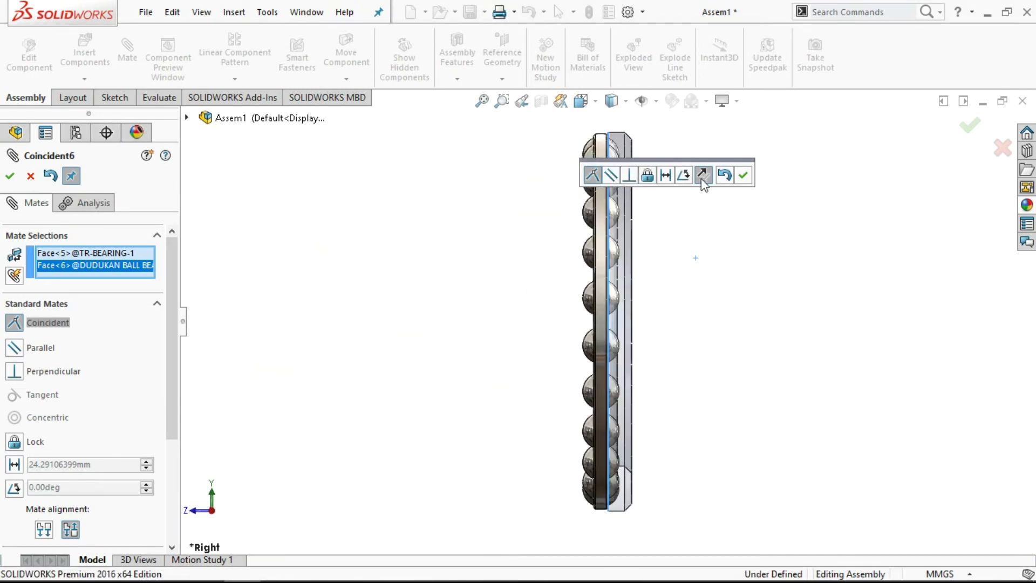
Step: Switch the mate to Distance, trying 5 mm and 2 mm values
scroll(718, 219, down, 1)
scroll(675, 222, down, 1)
scroll(631, 224, down, 1)
scroll(595, 226, down, 1)
scroll(597, 236, down, 1)
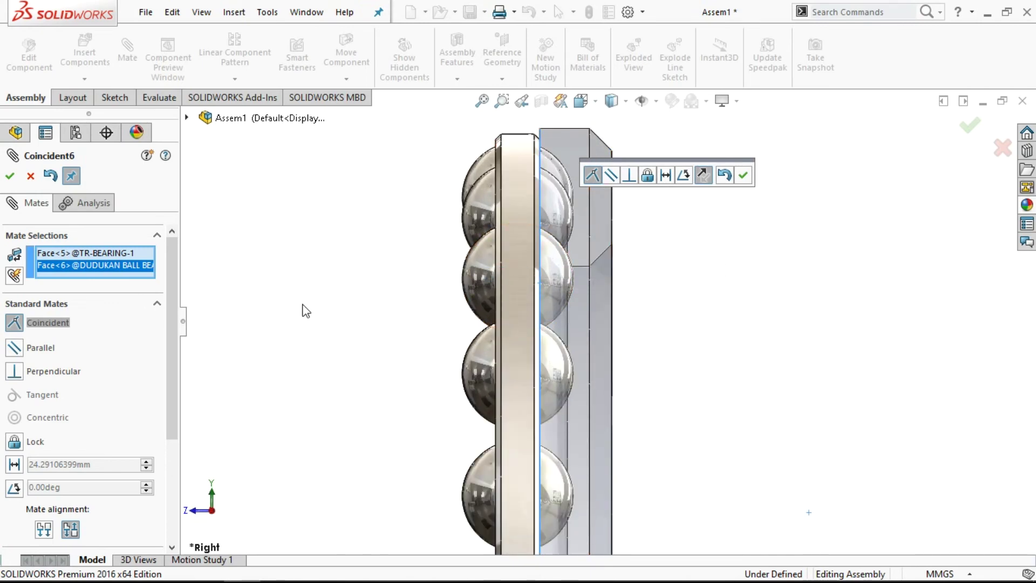
click(17, 465)
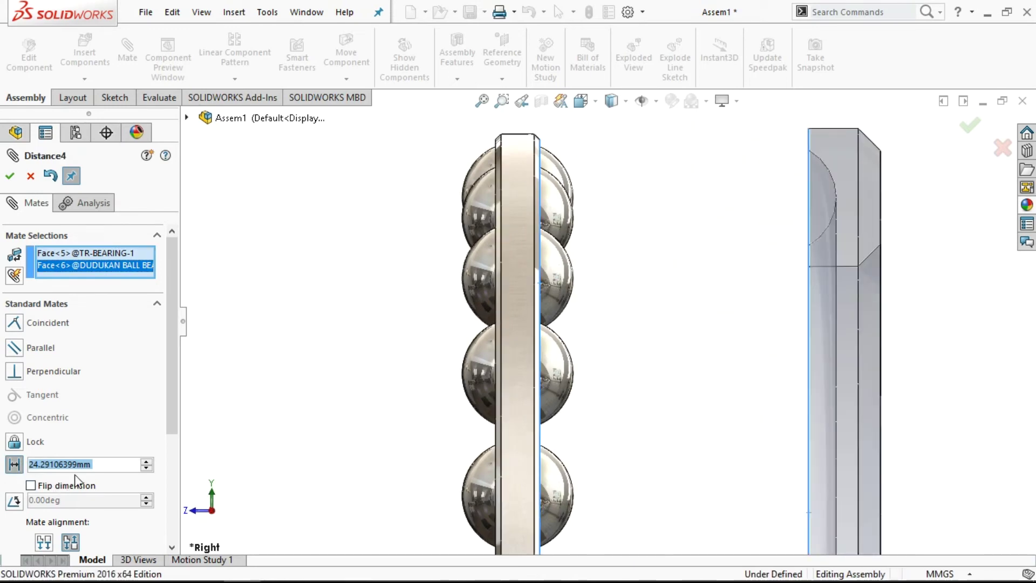
text(5)
key(Return)
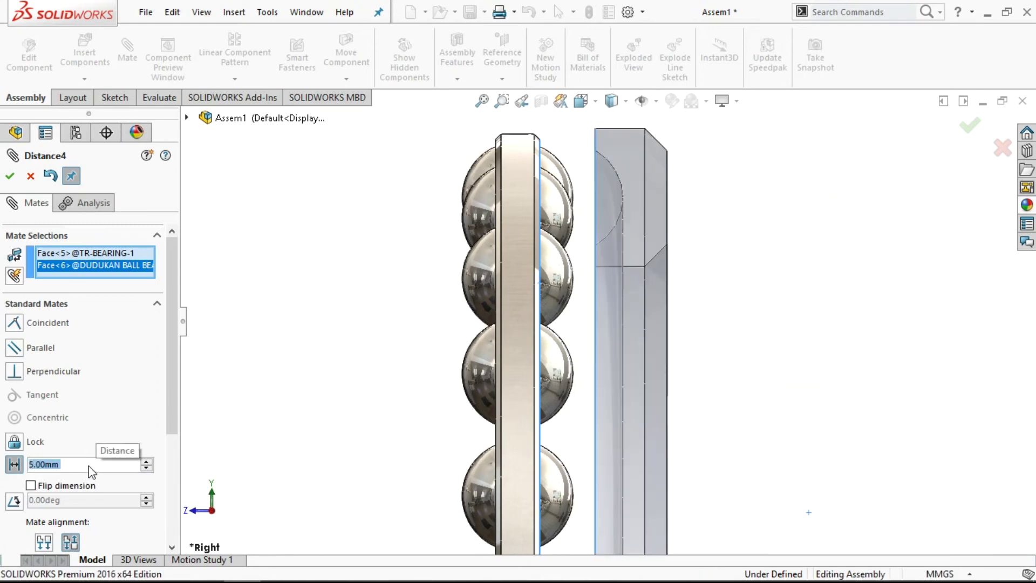
text(2)
key(Return)
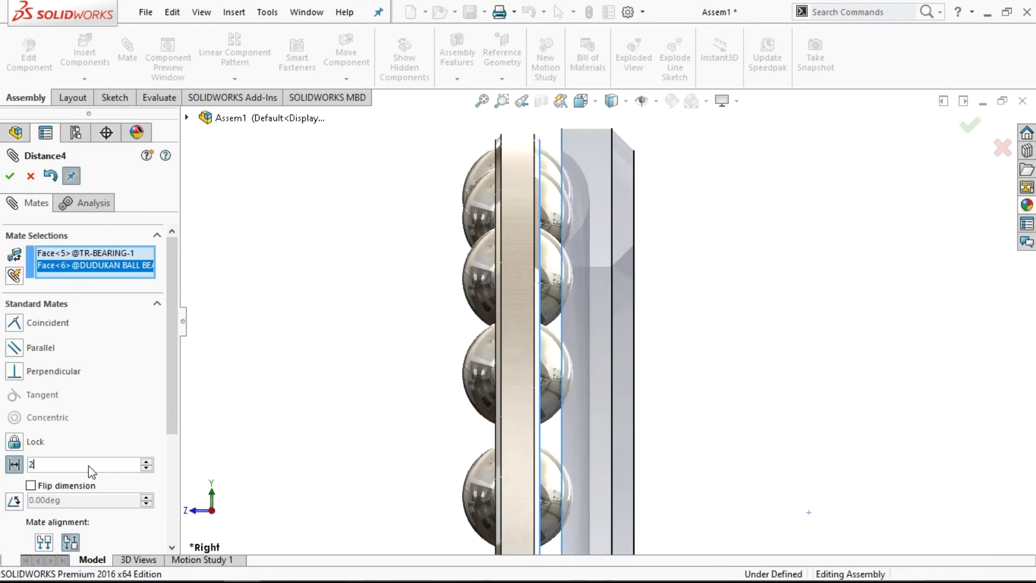
Step: Settle on a 0.5 mm distance, accept the mate and exit Mate
text(1)
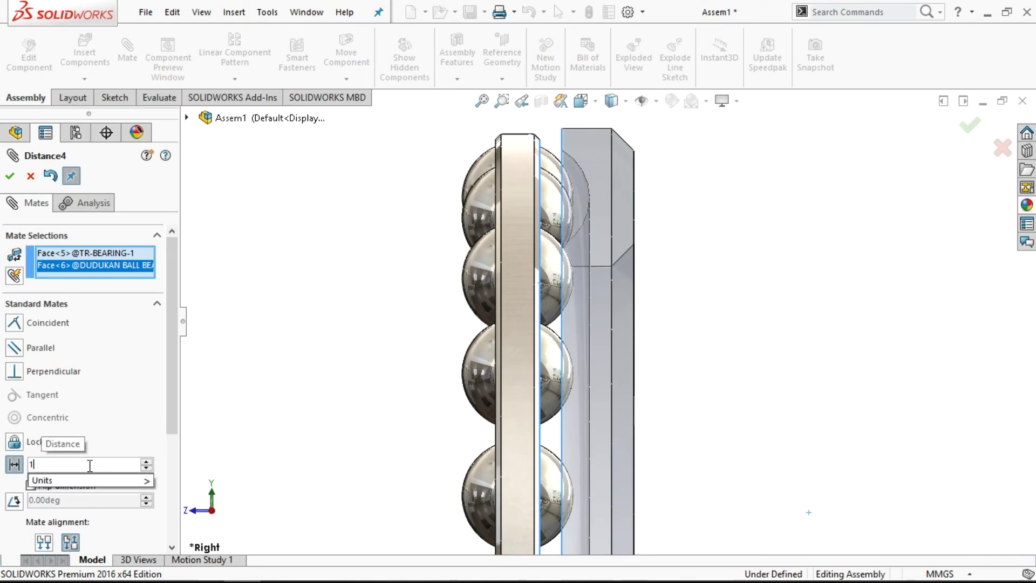
key(Return)
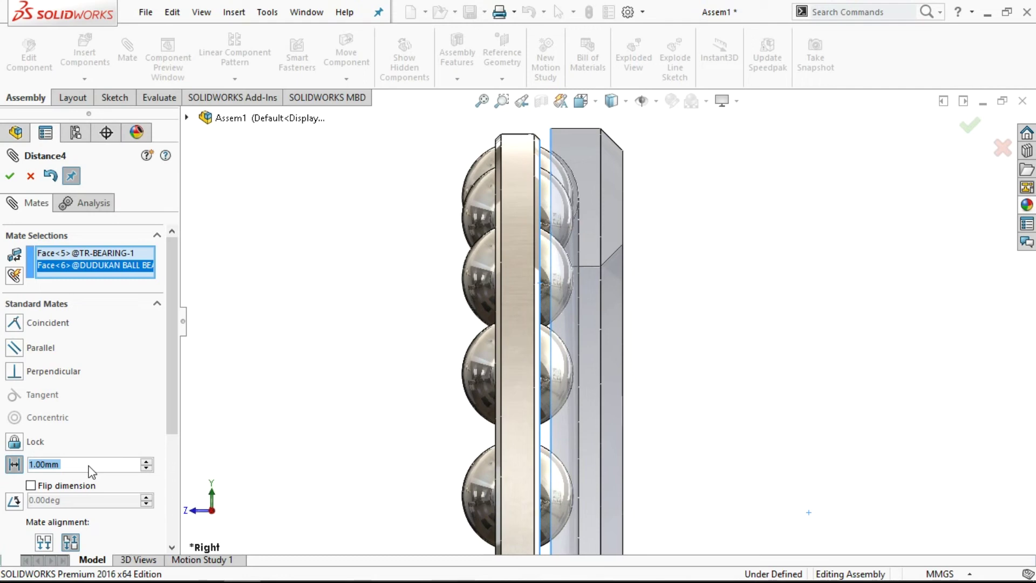
text(0)
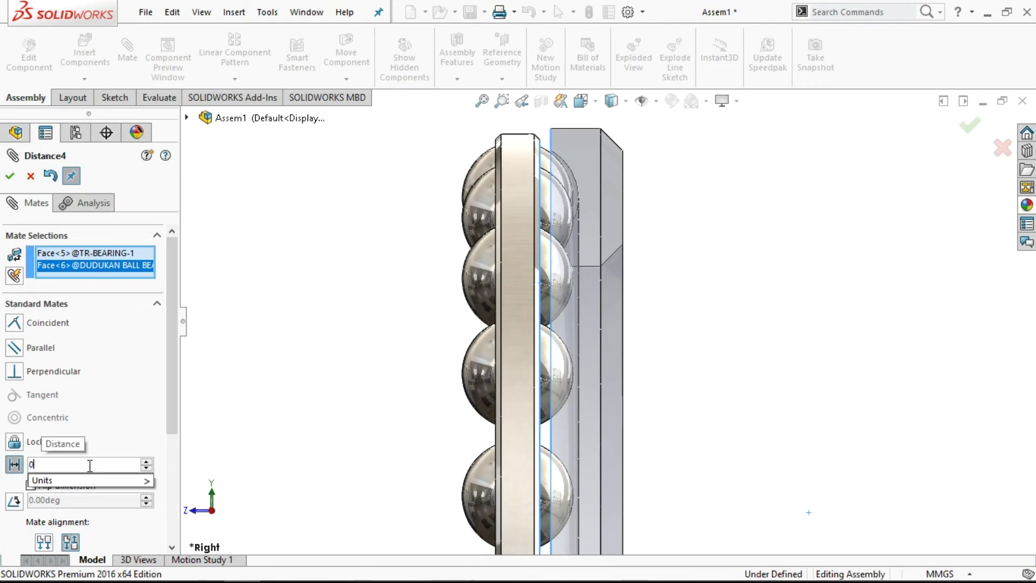
text(.5)
key(Return)
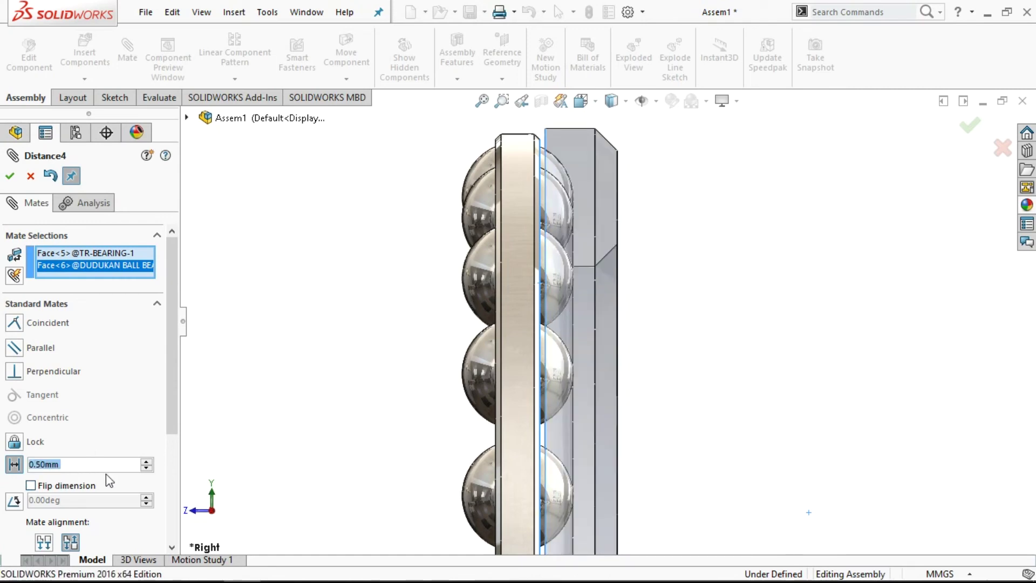
click(10, 175)
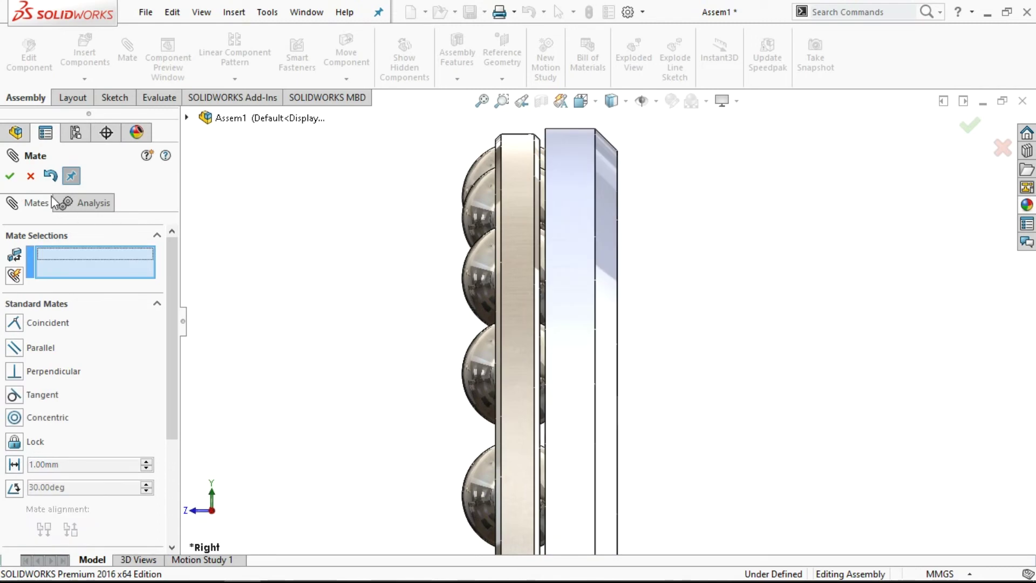
key(Escape)
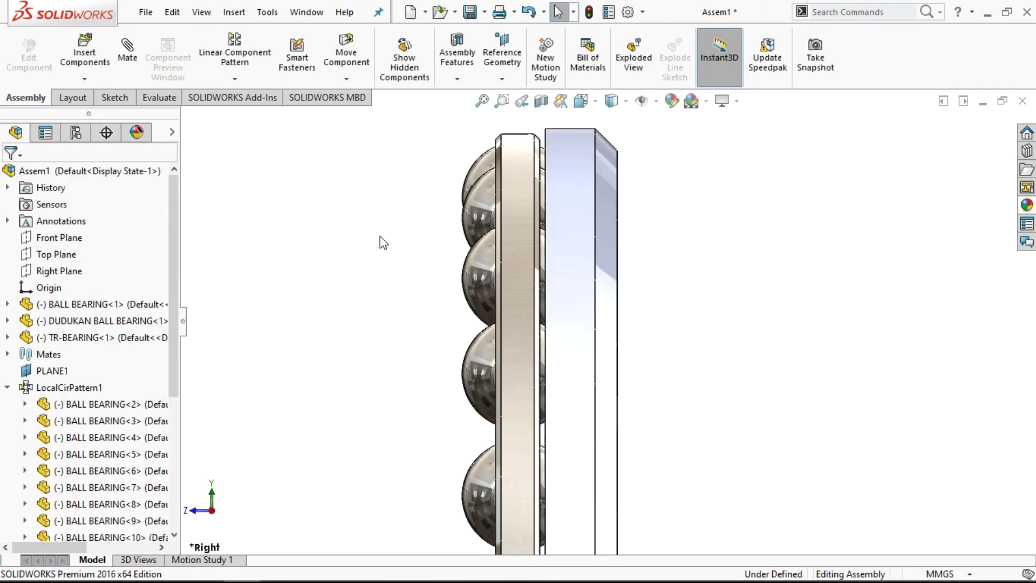
Step: Drag the ball ring around its axis to confirm it spins freely between the races
click(510, 264)
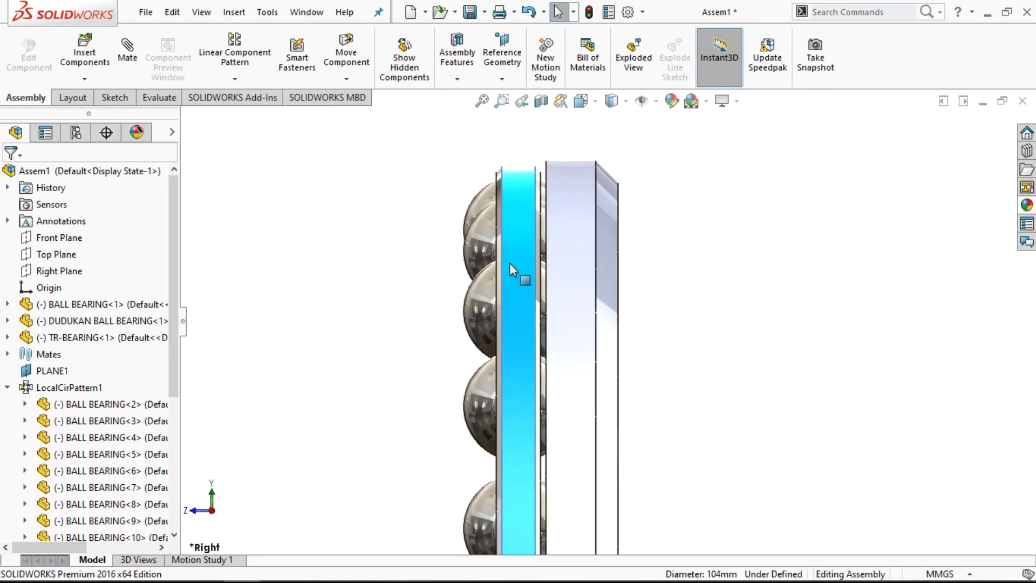
drag(510, 259, 506, 252)
drag(588, 278, 559, 288)
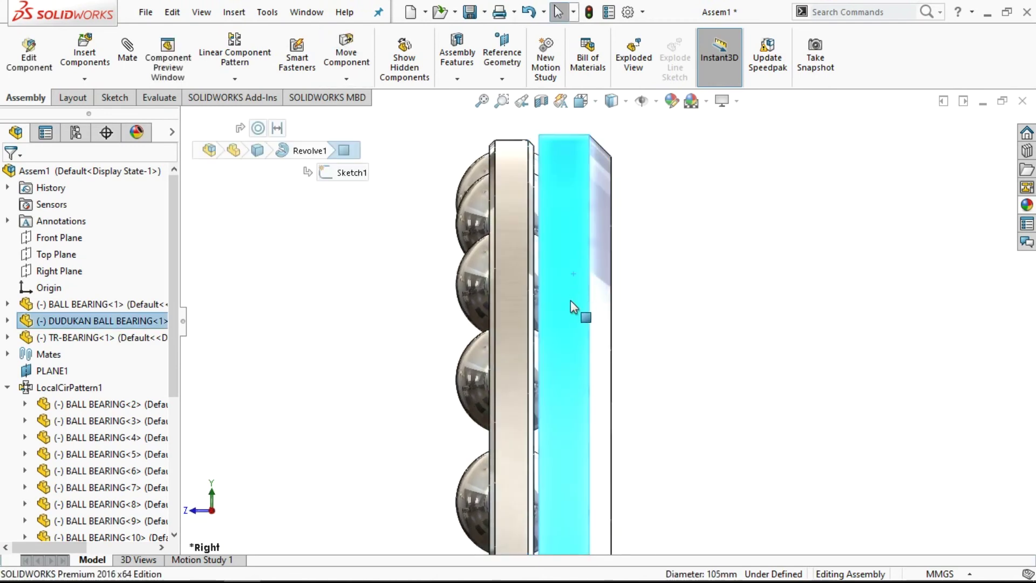
mouse_move(463, 273)
mouse_down()
mouse_move(462, 239)
mouse_move(465, 346)
mouse_up()
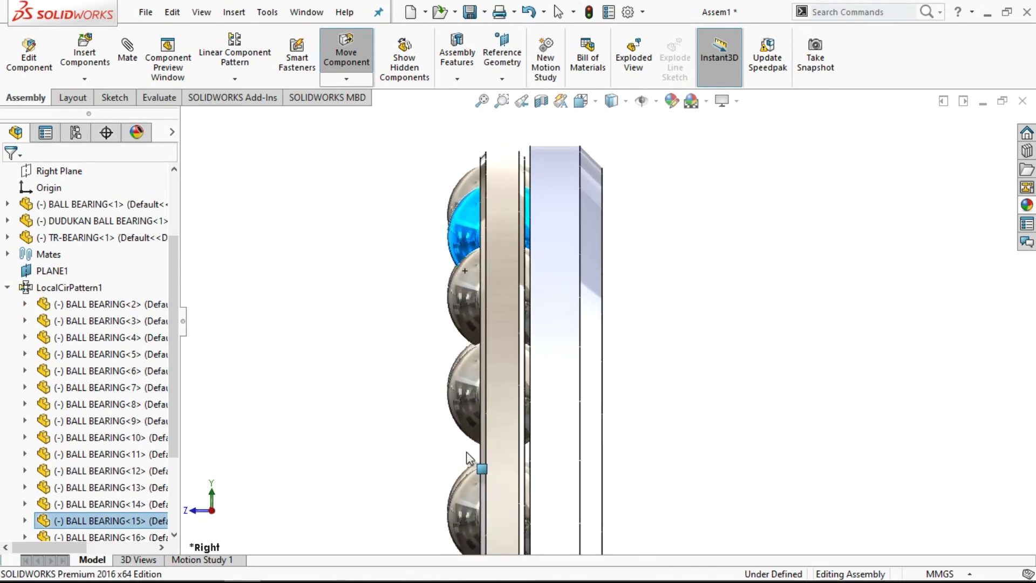
mouse_move(467, 348)
mouse_down()
mouse_move(482, 234)
mouse_move(458, 338)
mouse_move(463, 231)
mouse_up()
key(Escape)
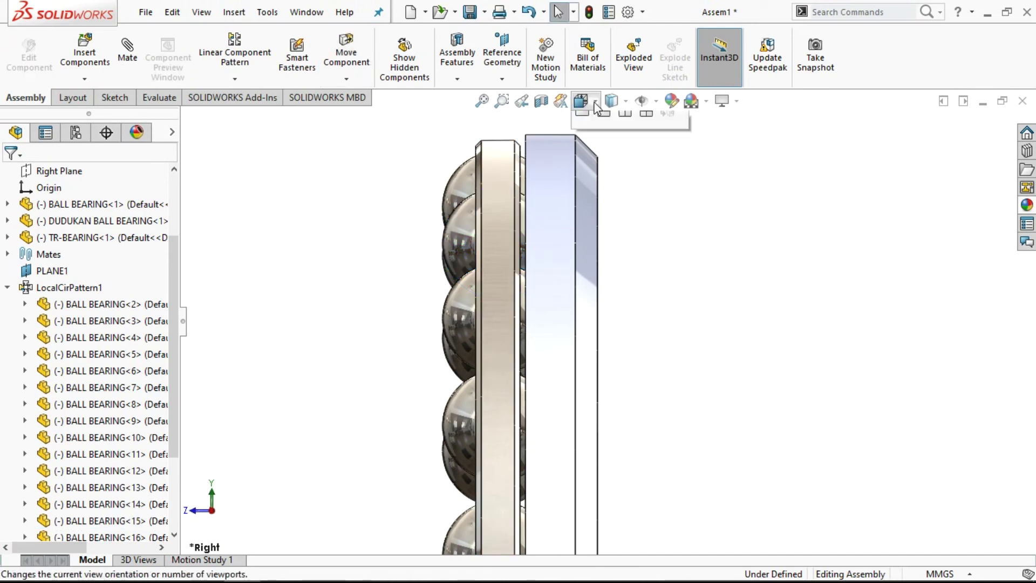
Step: Keep the Right view, zoom to fit, and collapse the LocalCirPattern1 ball list
click(595, 101)
click(623, 165)
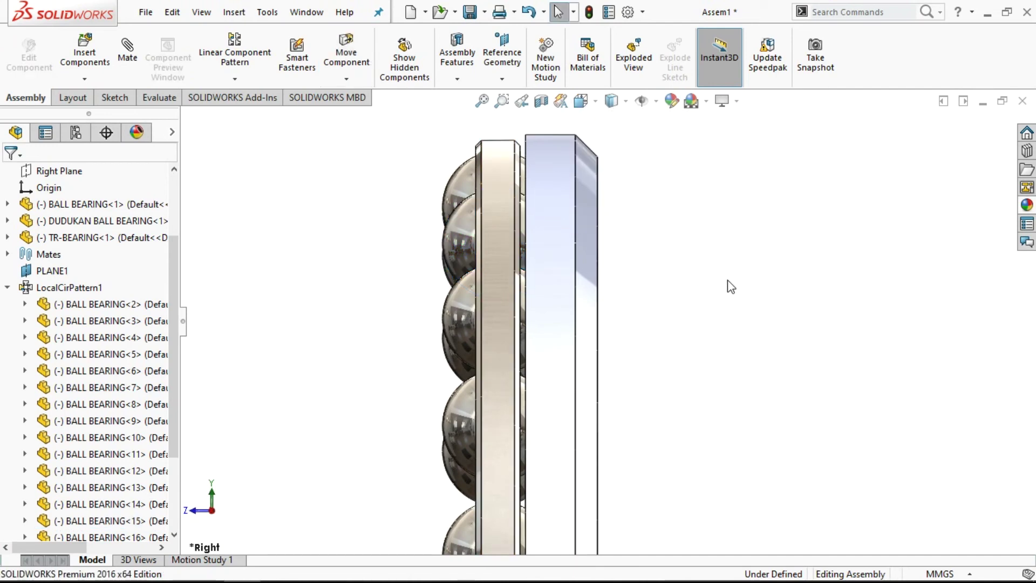
key(z)
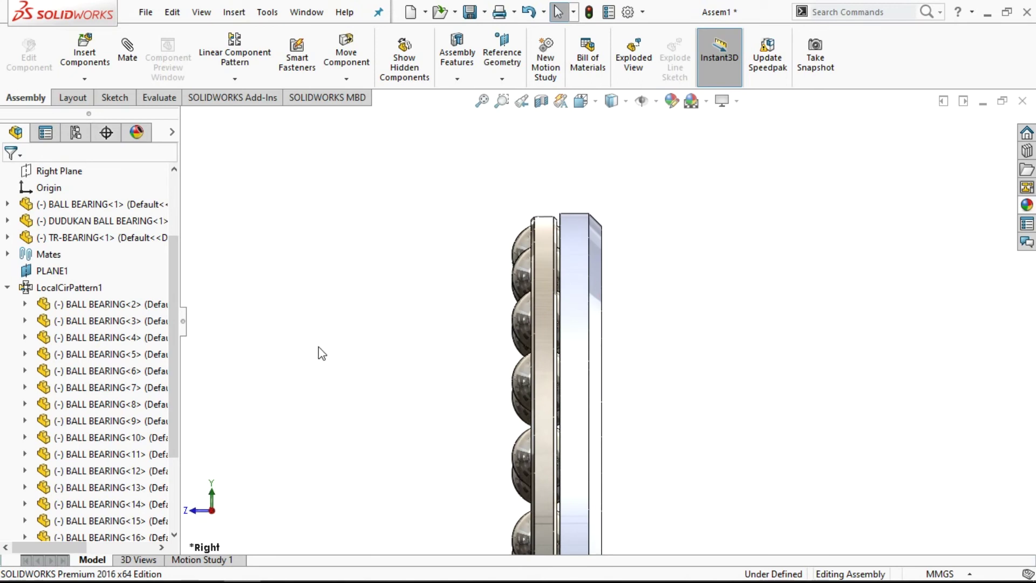
click(7, 288)
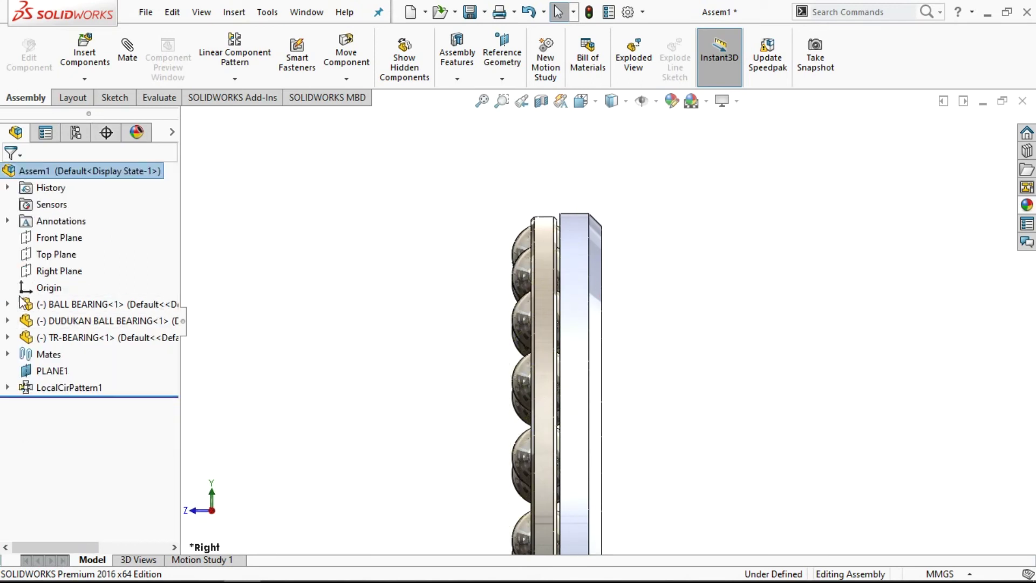
click(241, 81)
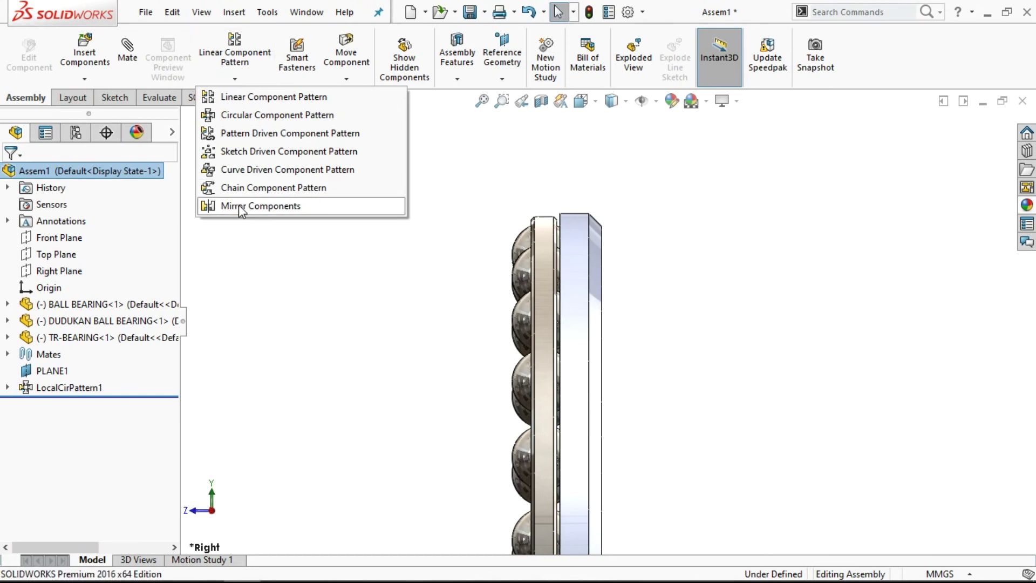
click(261, 206)
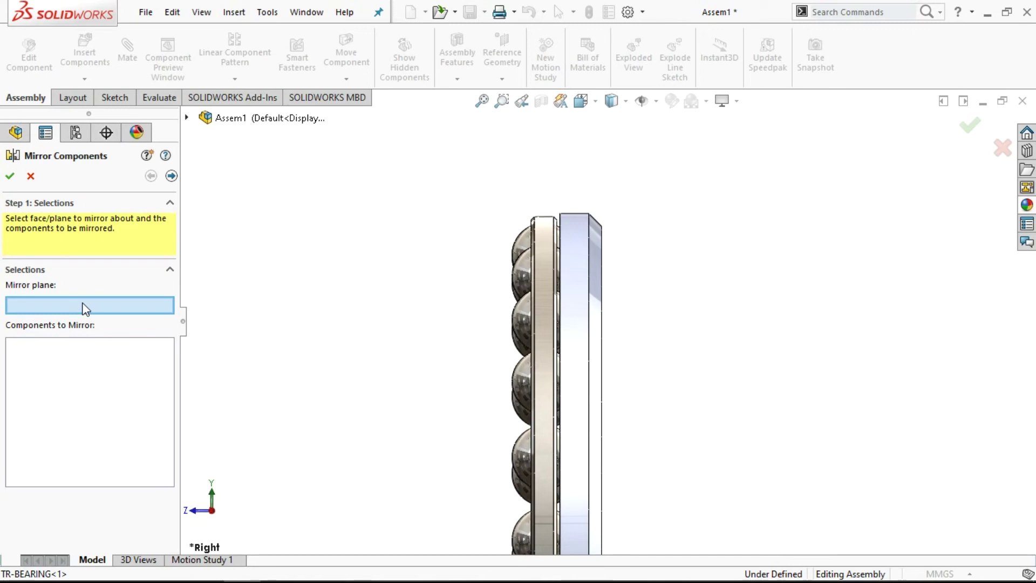
click(186, 118)
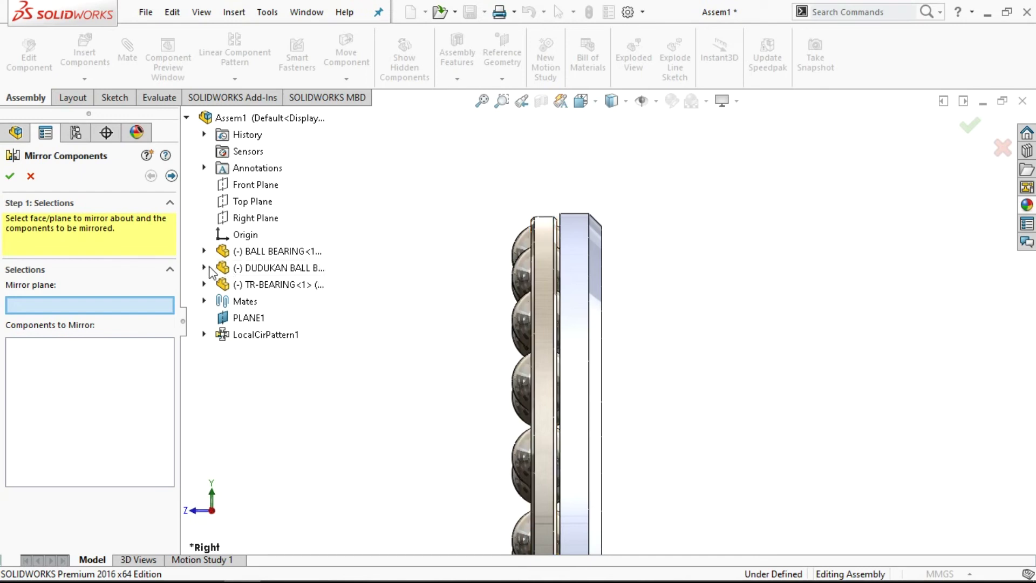
click(204, 268)
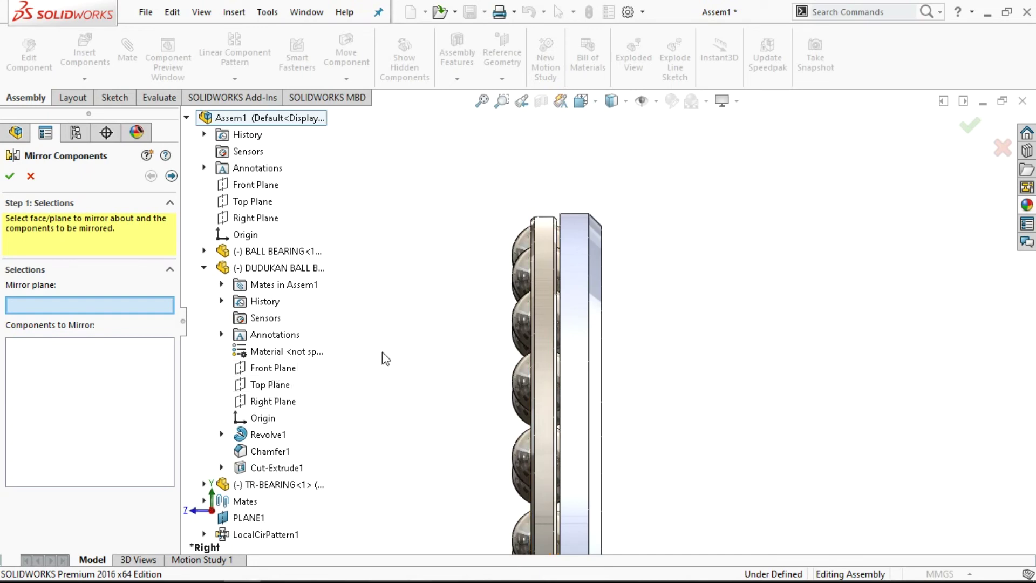
click(30, 176)
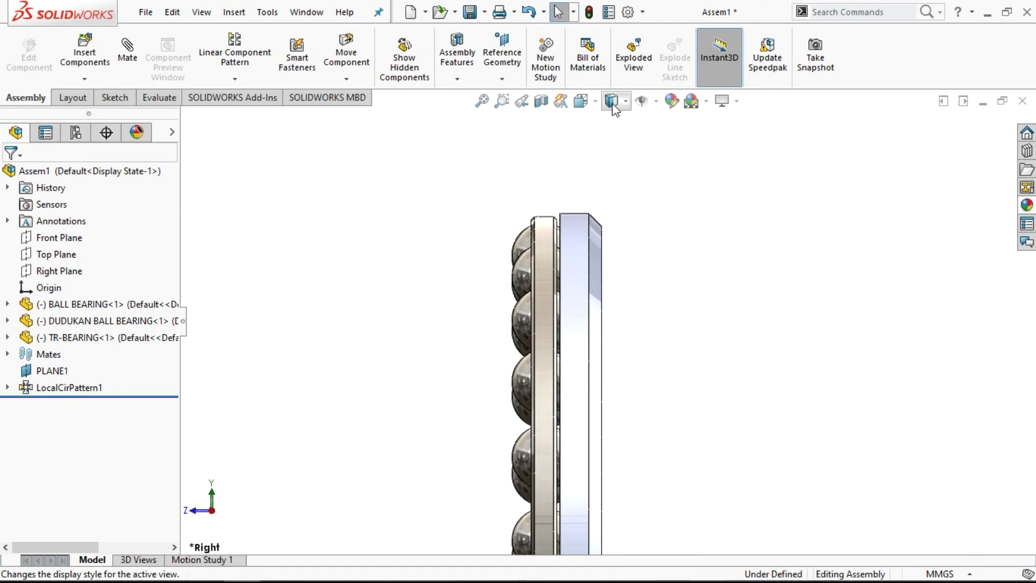
Step: Switch to isometric view and bring in TR-BEARING as a new component
click(597, 103)
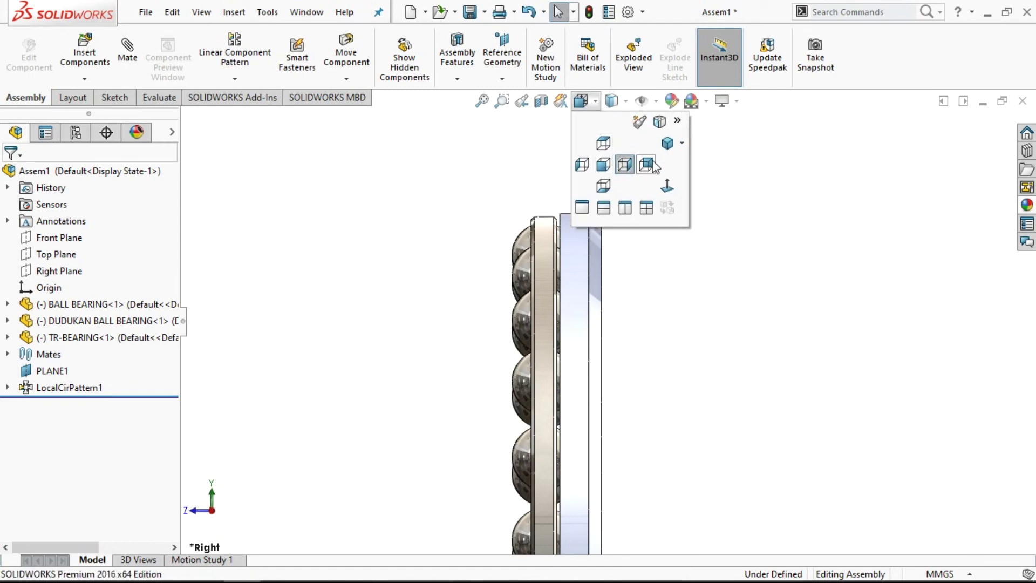
click(672, 142)
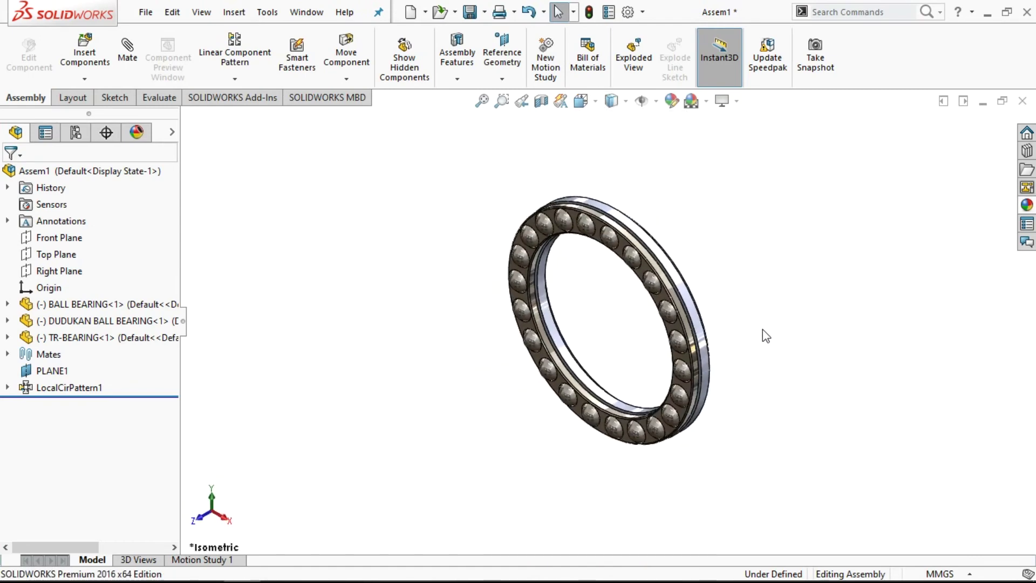
scroll(760, 327, down, 2)
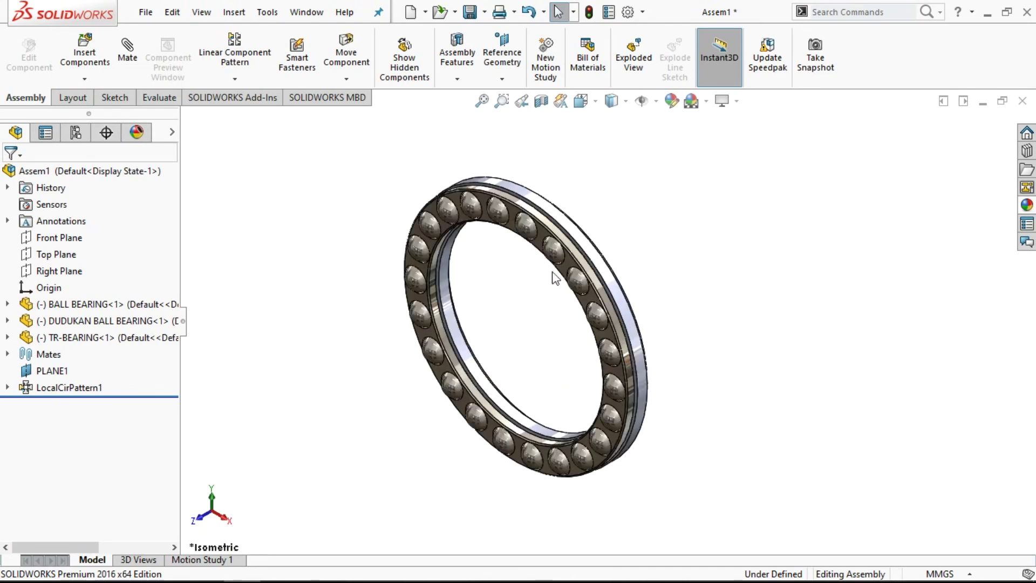
click(84, 51)
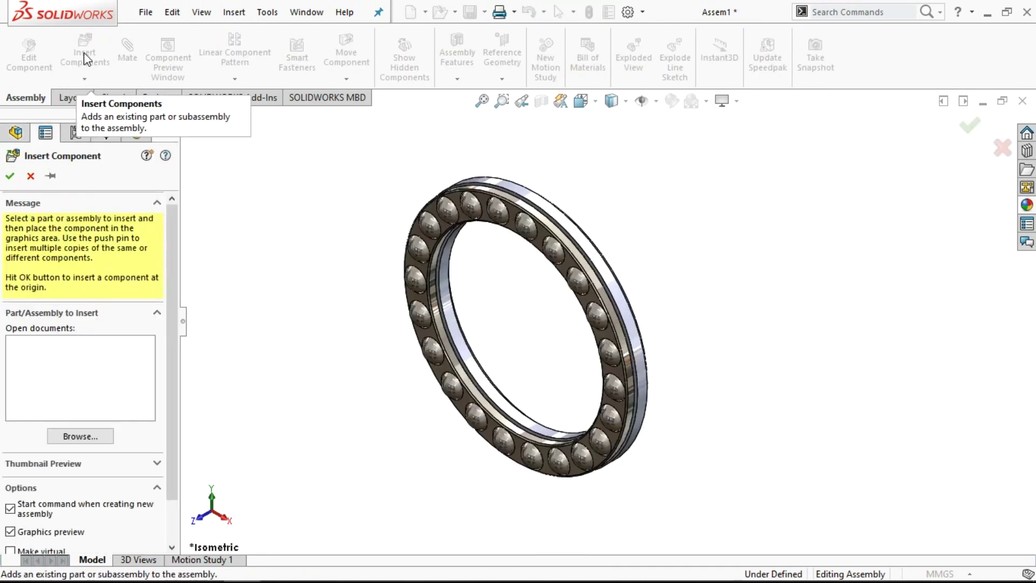
click(93, 440)
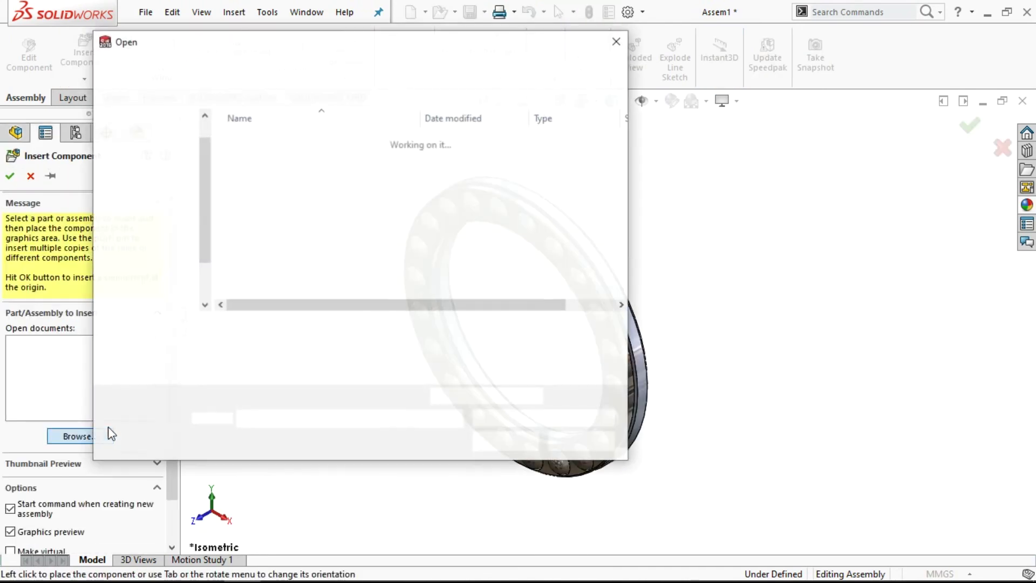
click(266, 251)
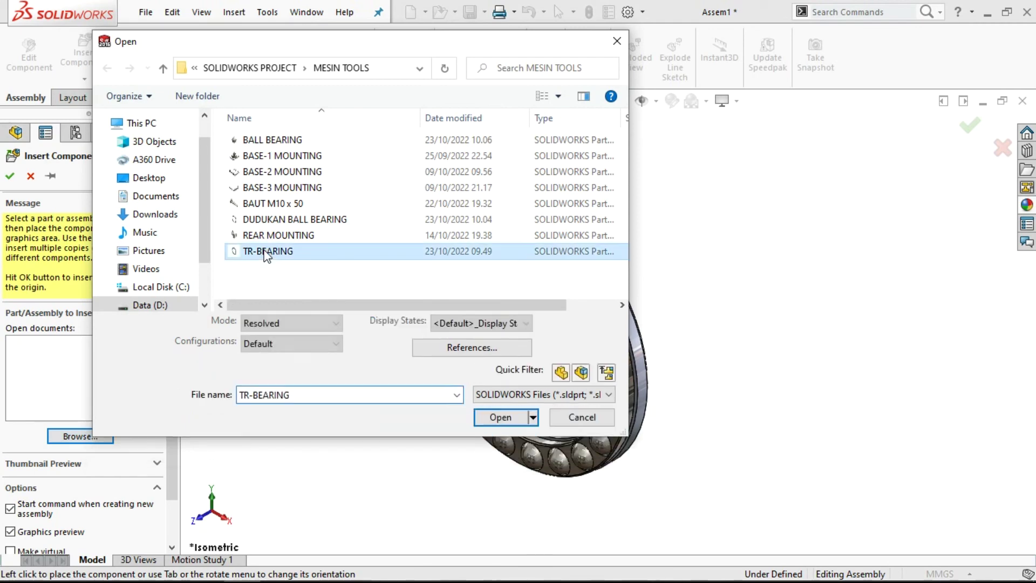
click(500, 417)
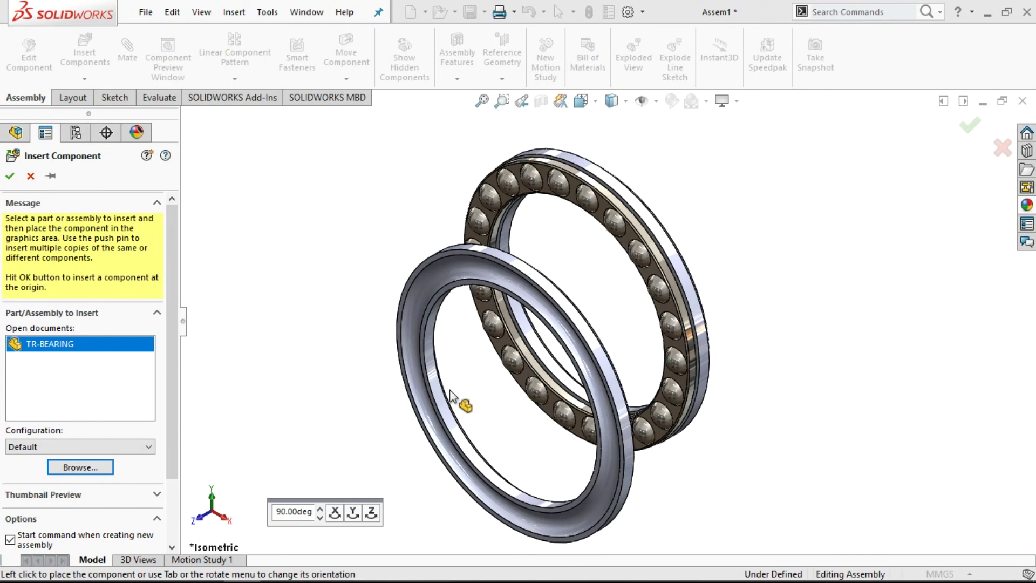
Step: Rotate the new race 90° about Y and place it beside the ball ring
click(354, 512)
click(353, 513)
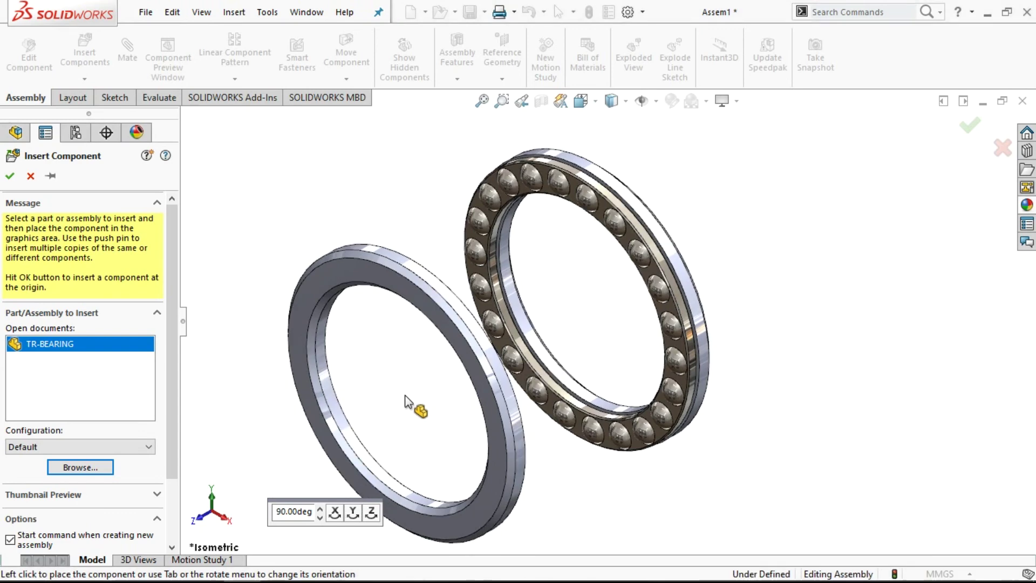
click(405, 402)
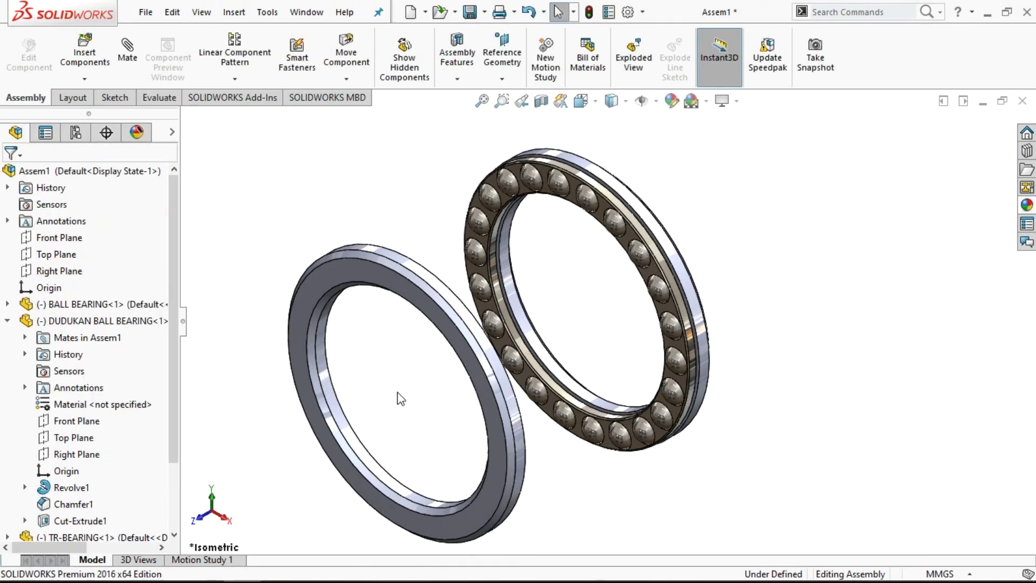
click(128, 54)
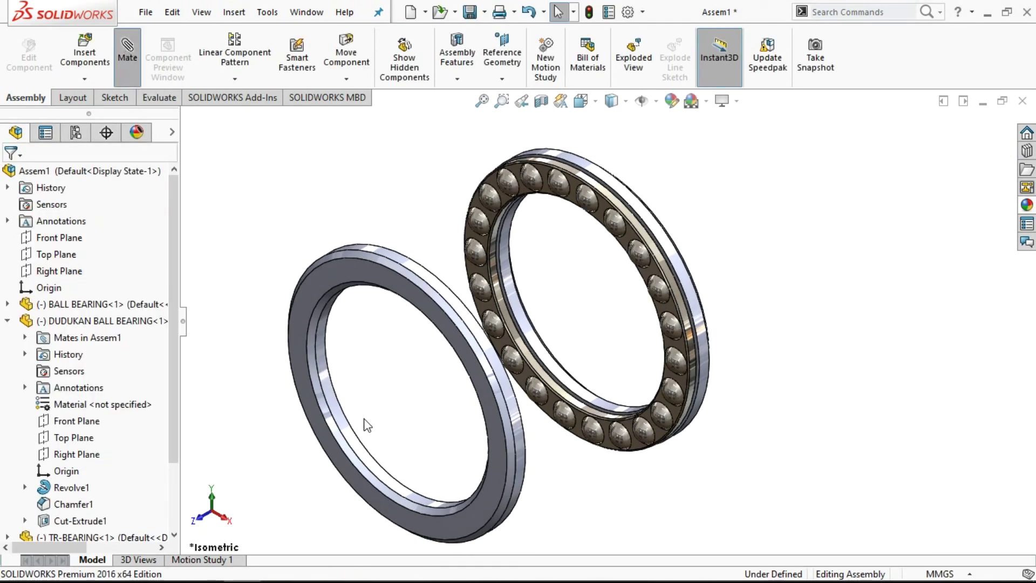
Step: Make the new race concentric with the ball cage (Concentric2)
scroll(359, 410, down, 3)
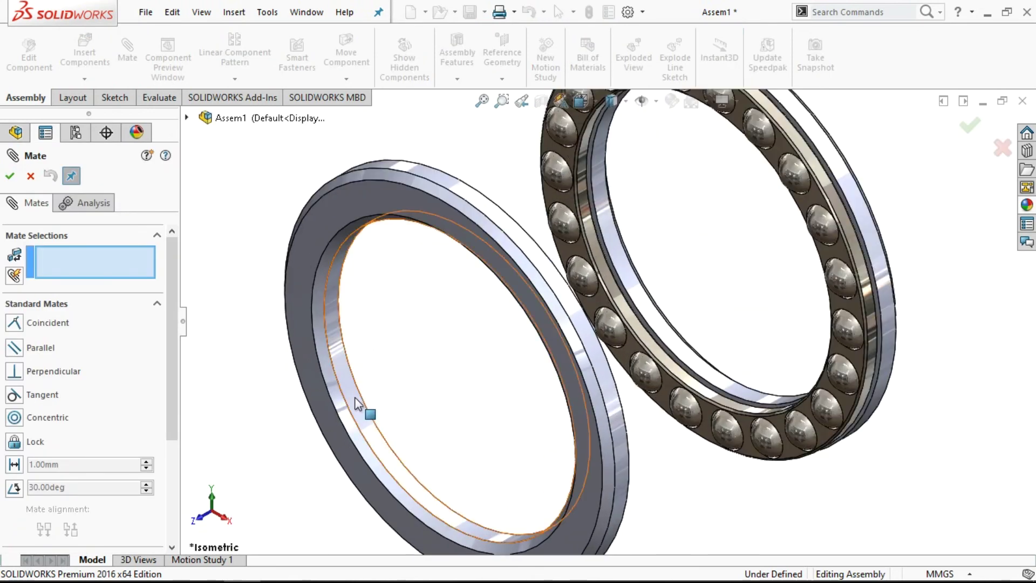
click(375, 404)
scroll(522, 361, up, 1)
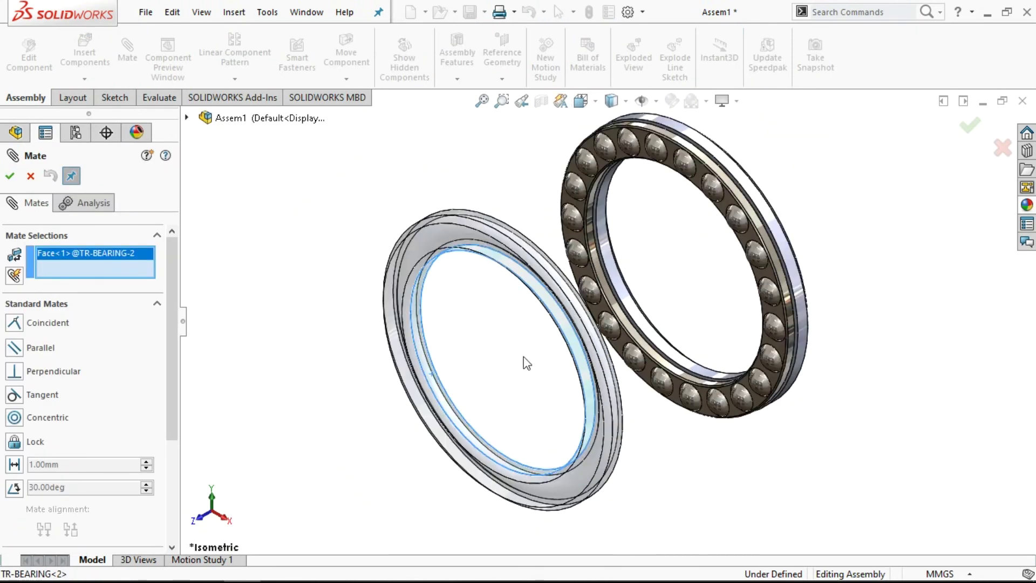
scroll(666, 292, down, 2)
scroll(652, 303, down, 2)
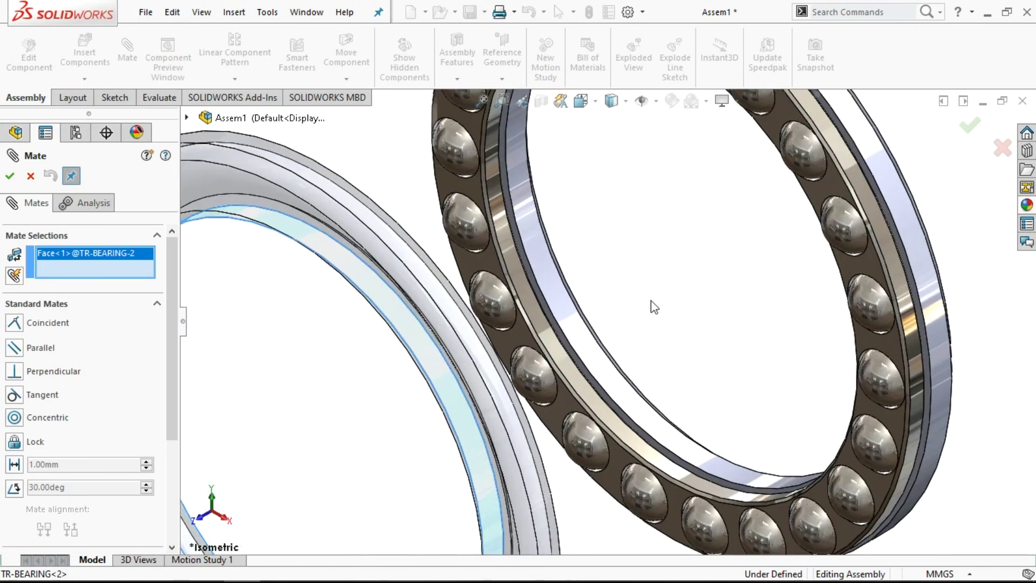
click(559, 357)
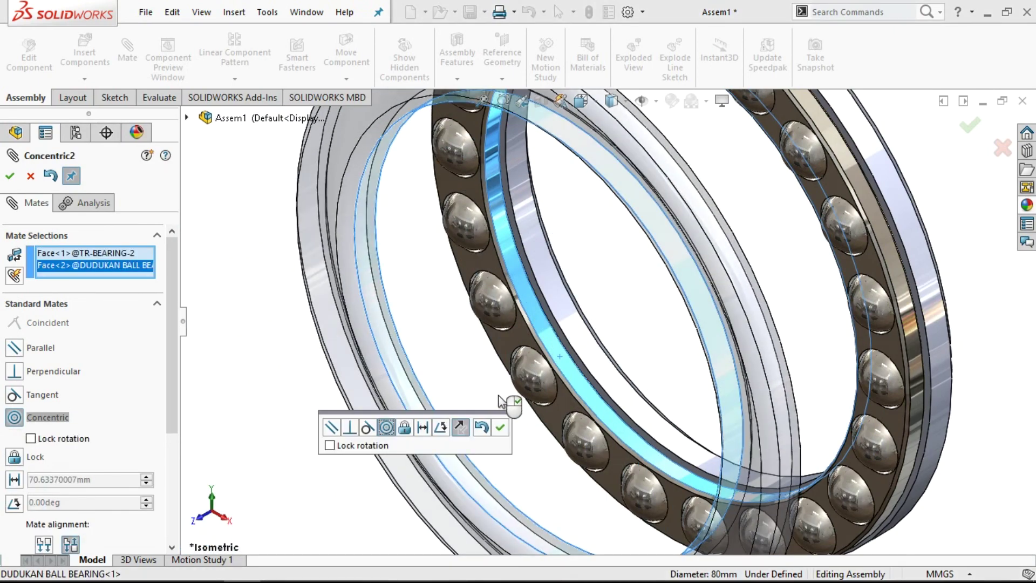
click(501, 428)
Step: Set a 0.5 mm distance mate between the race face and the cage face
scroll(503, 432, up, 2)
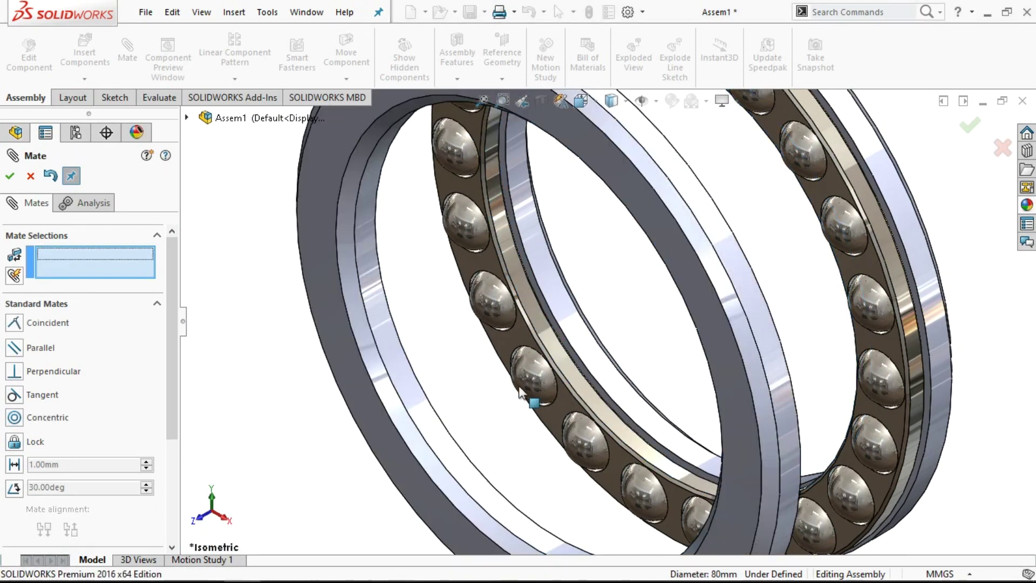
scroll(520, 387, down, 2)
scroll(520, 386, up, 2)
scroll(717, 314, up, 1)
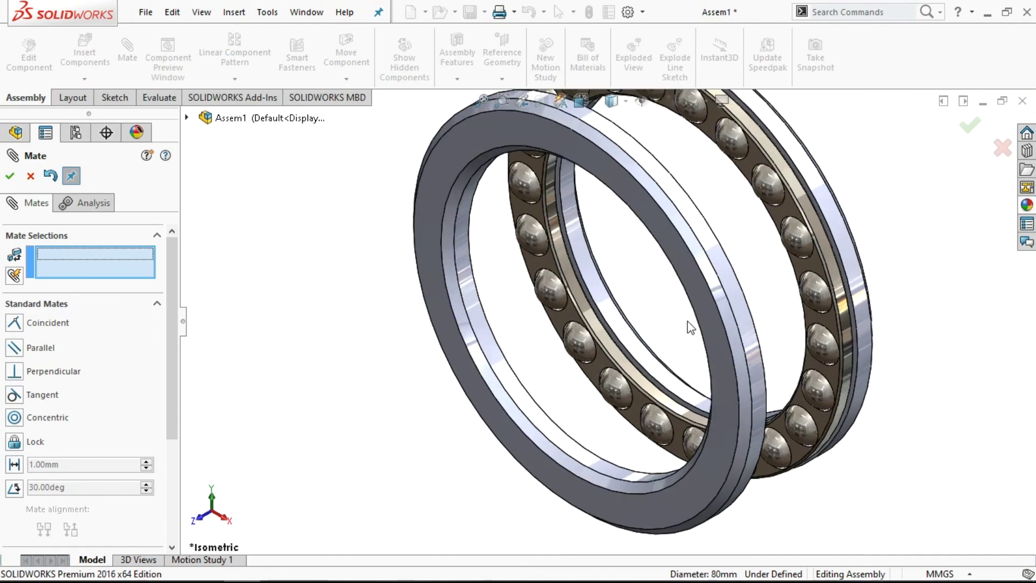
mouse_move(679, 324)
middle_down()
mouse_move(601, 326)
mouse_move(569, 290)
mouse_move(701, 438)
middle_up()
scroll(701, 438, down, 3)
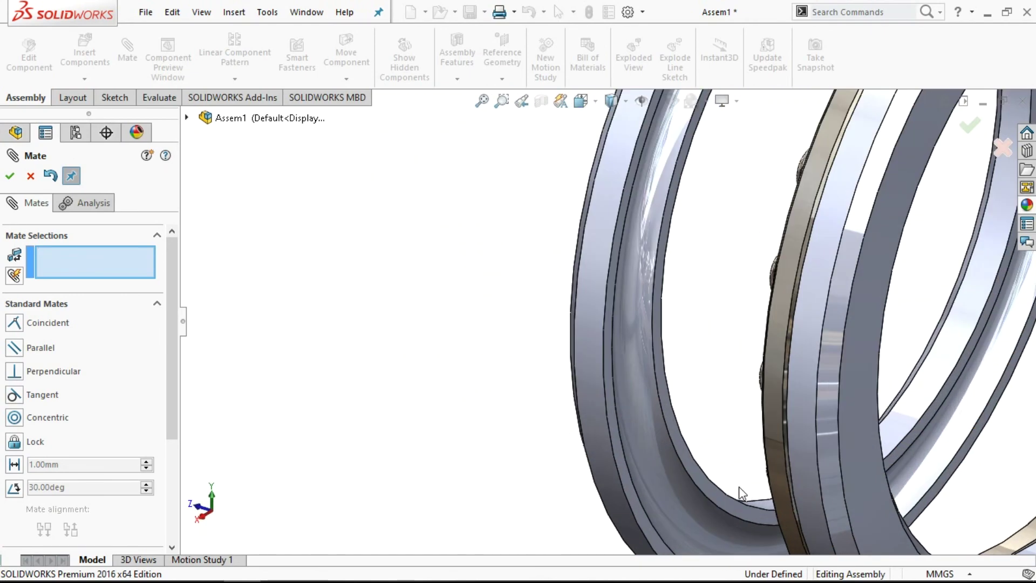
scroll(701, 438, down, 3)
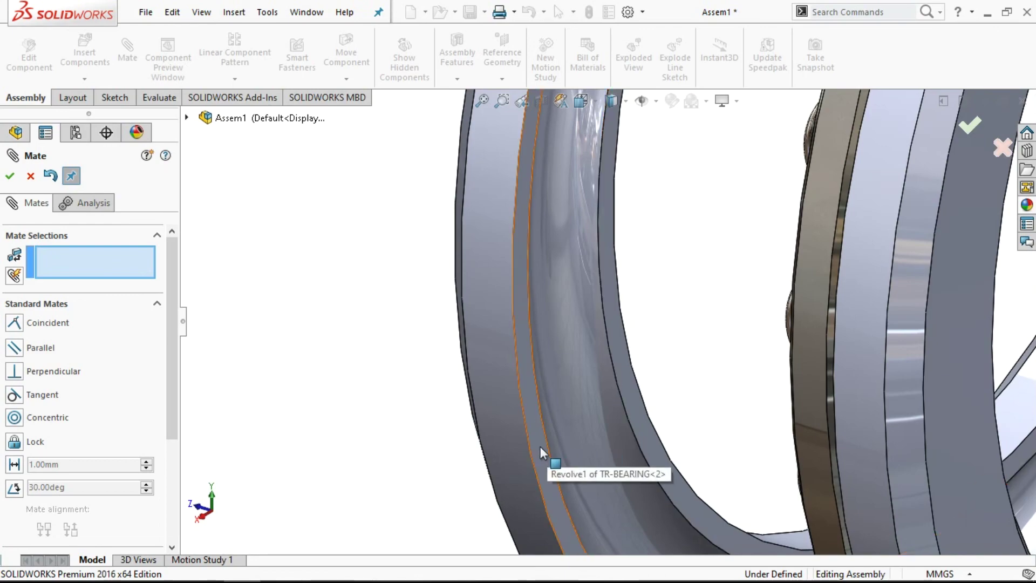
click(539, 446)
mouse_move(440, 423)
middle_down()
mouse_move(416, 405)
mouse_move(444, 415)
mouse_move(683, 252)
middle_up()
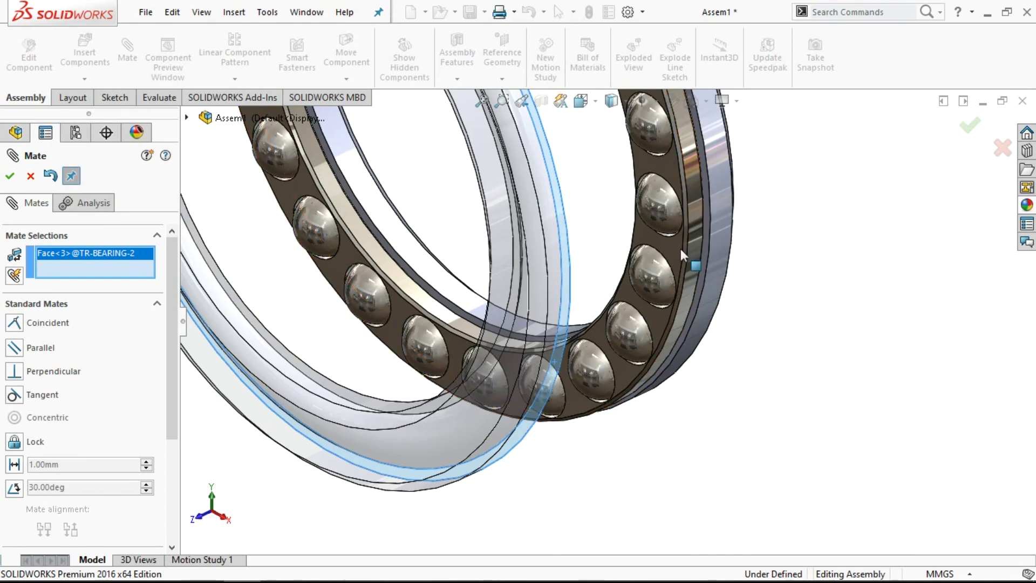
scroll(676, 263, down, 3)
click(650, 263)
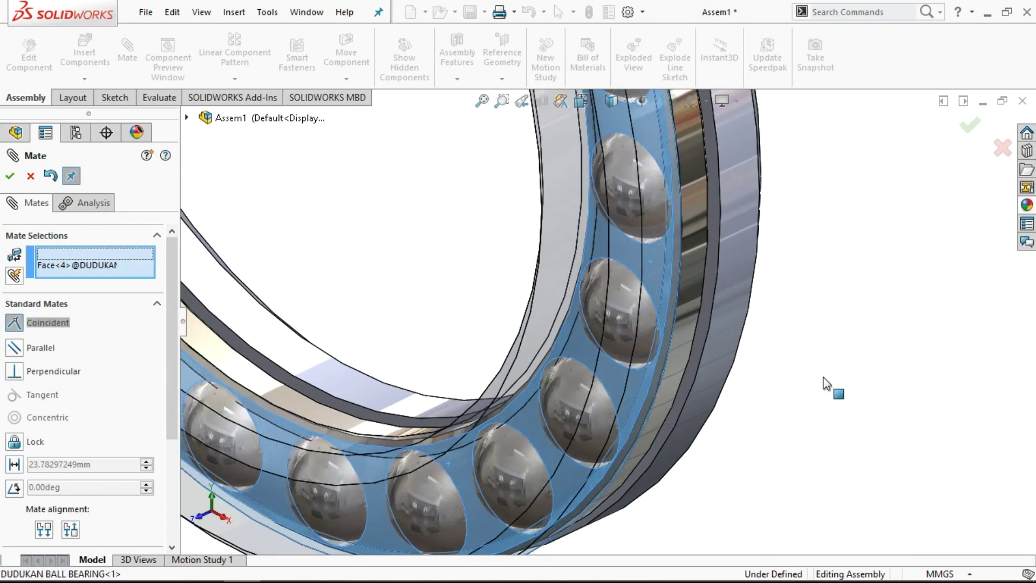
click(14, 464)
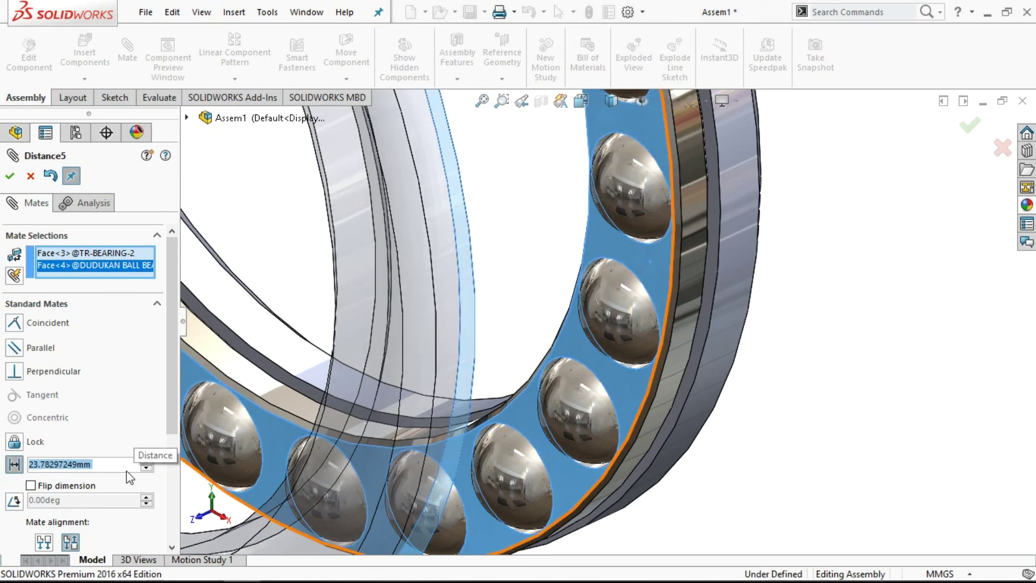
text(0.5)
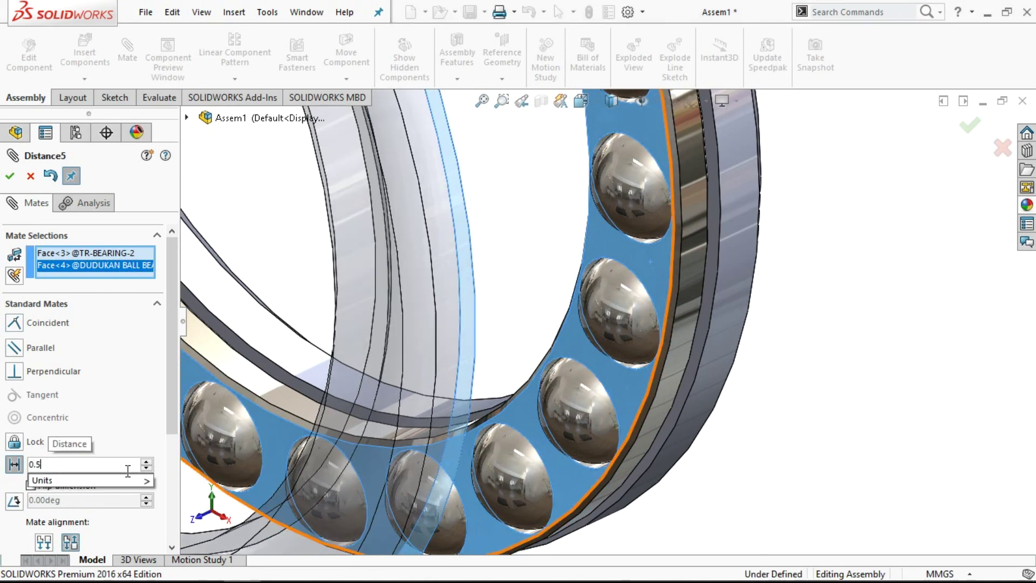
key(Return)
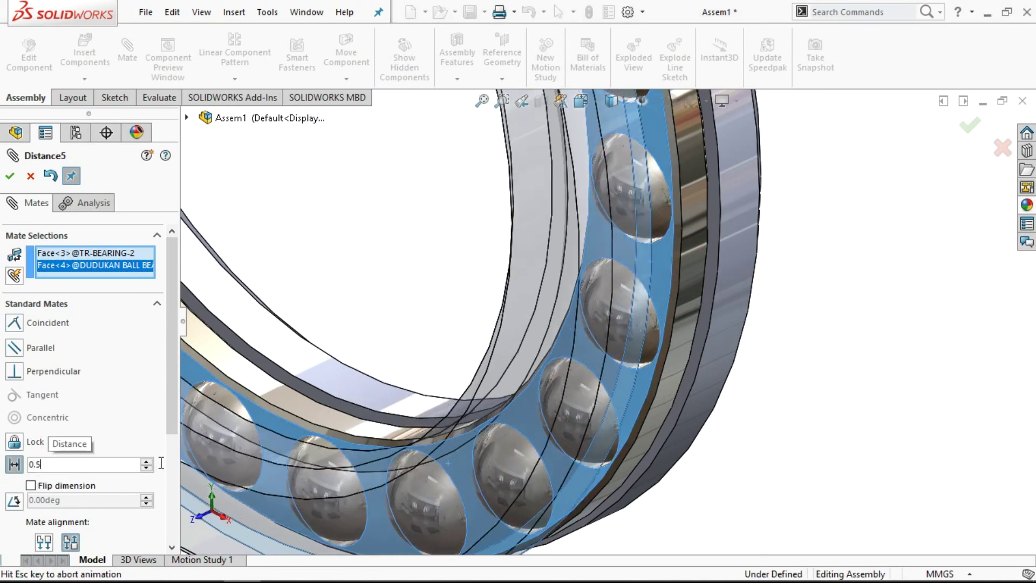
Step: Check the gap from the Right view, accept the distance mate and close Mate
click(584, 102)
click(620, 170)
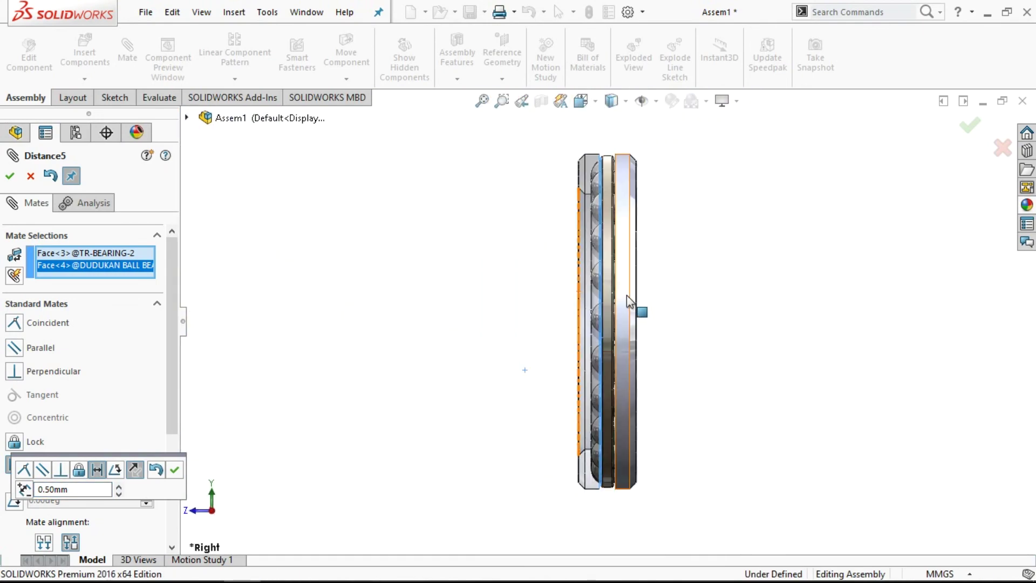
scroll(612, 173, down, 3)
scroll(649, 174, down, 2)
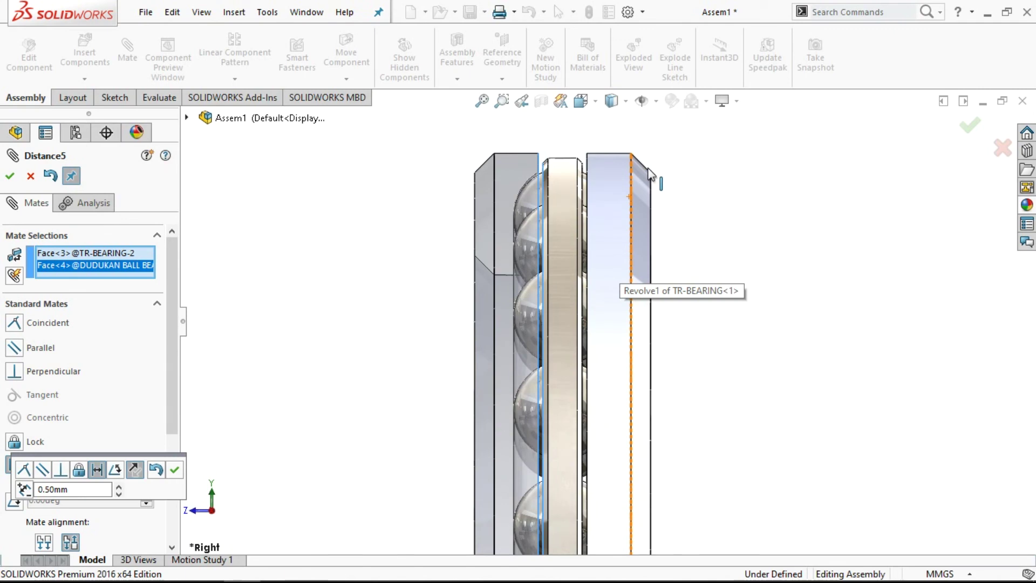
click(10, 176)
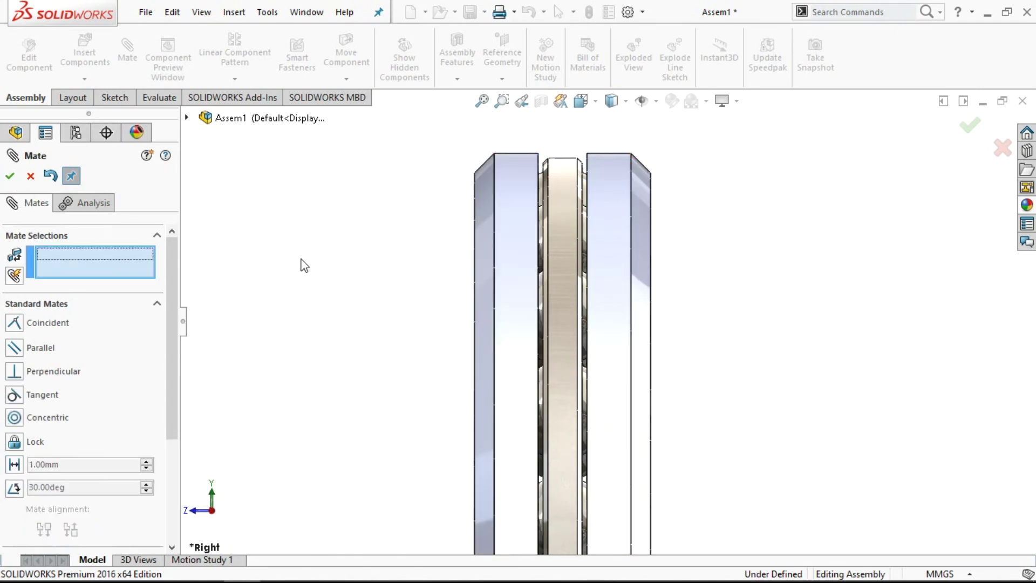
click(10, 176)
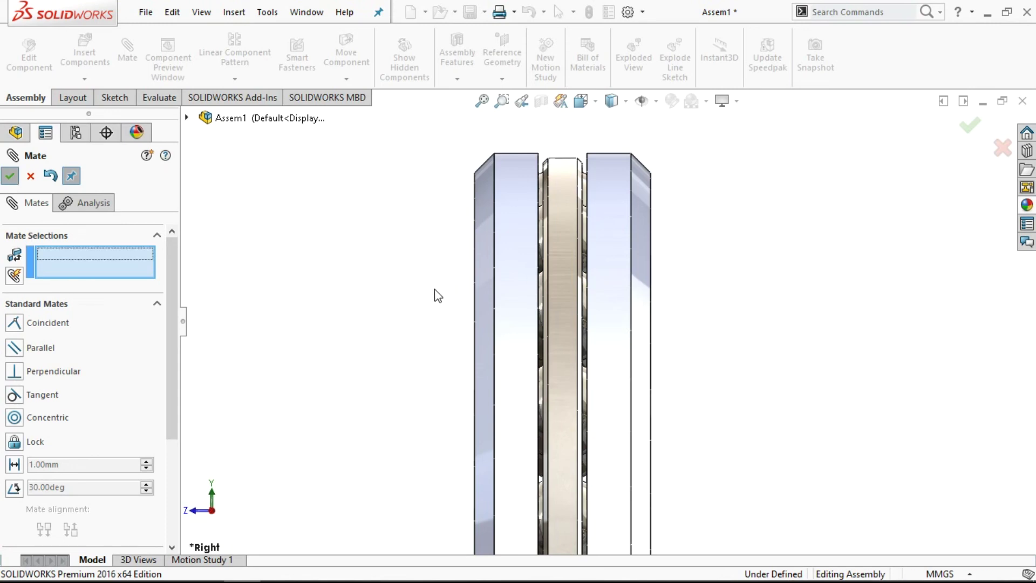
Step: Fit the bearing in view, return to isometric, and select the front race
key(f)
click(580, 105)
click(666, 144)
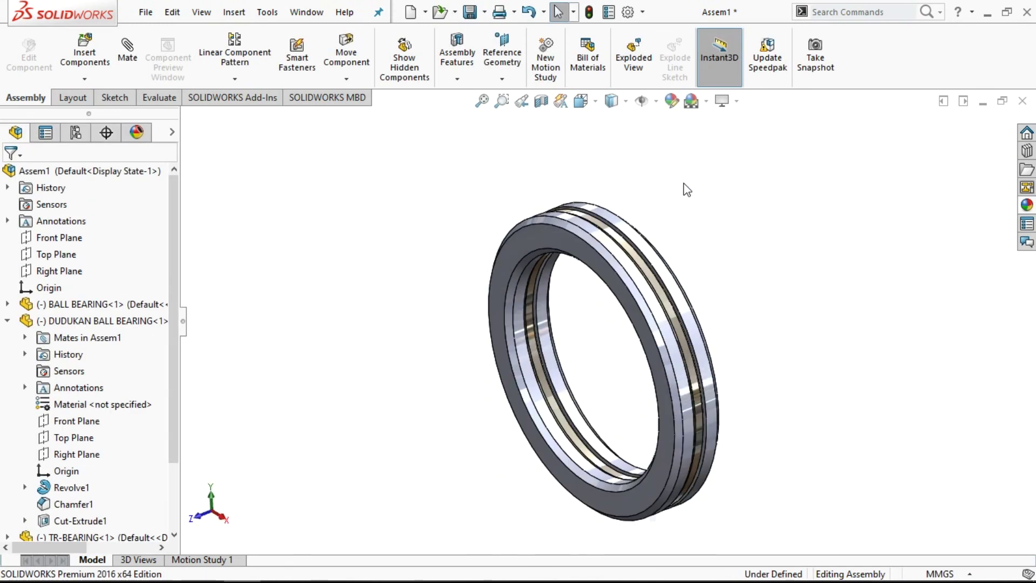
key(ctrl+7)
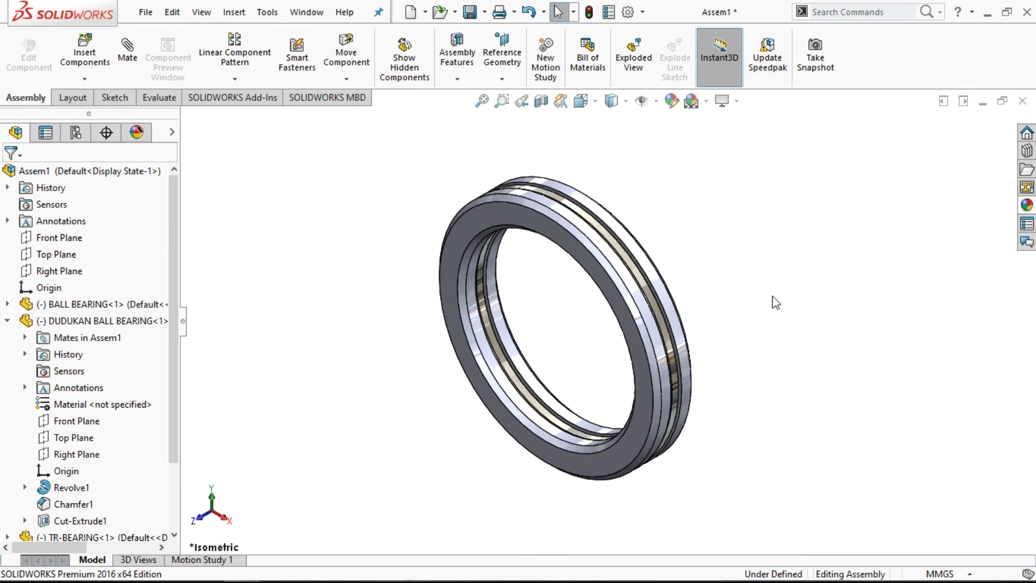
scroll(776, 302, down, 2)
click(495, 224)
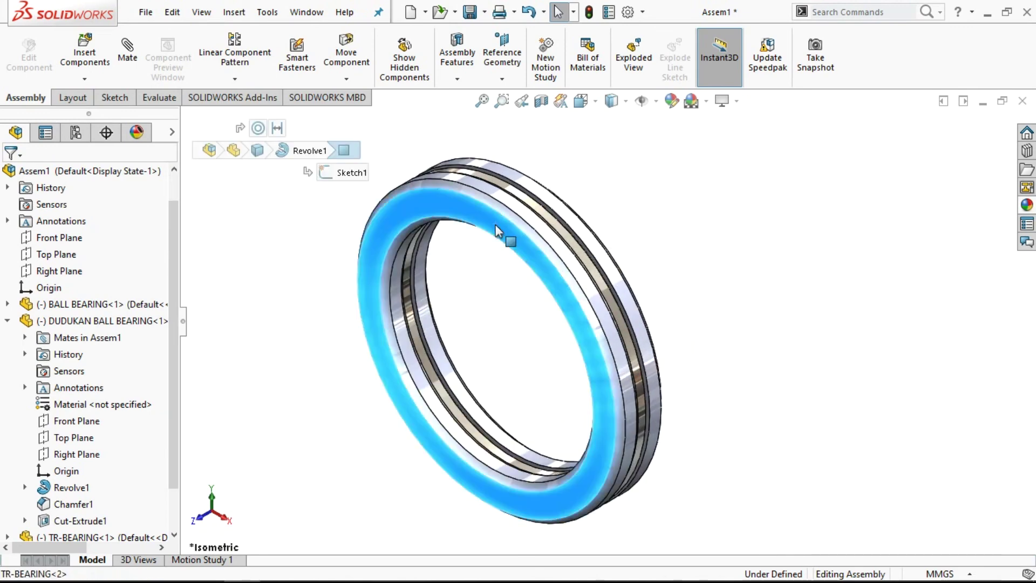
Step: Browse the appearance library to the Metal > Steel finishes
click(1027, 207)
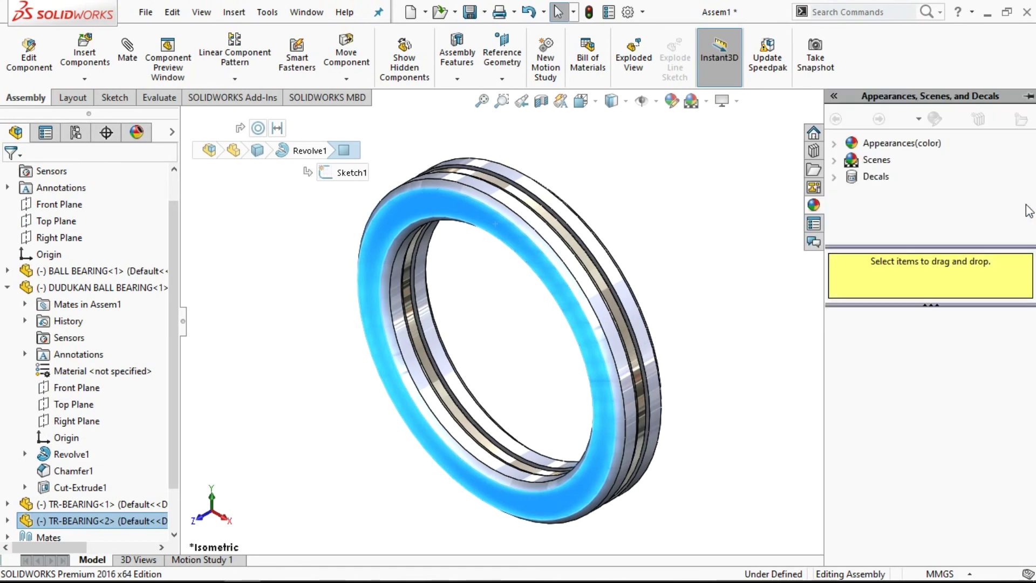
double_click(843, 143)
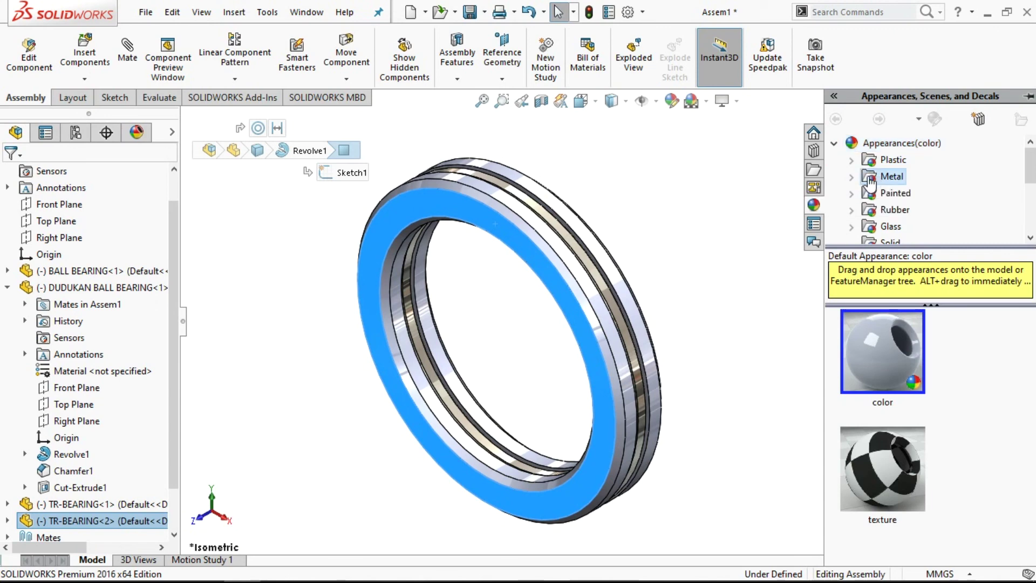
click(870, 180)
click(852, 176)
click(901, 162)
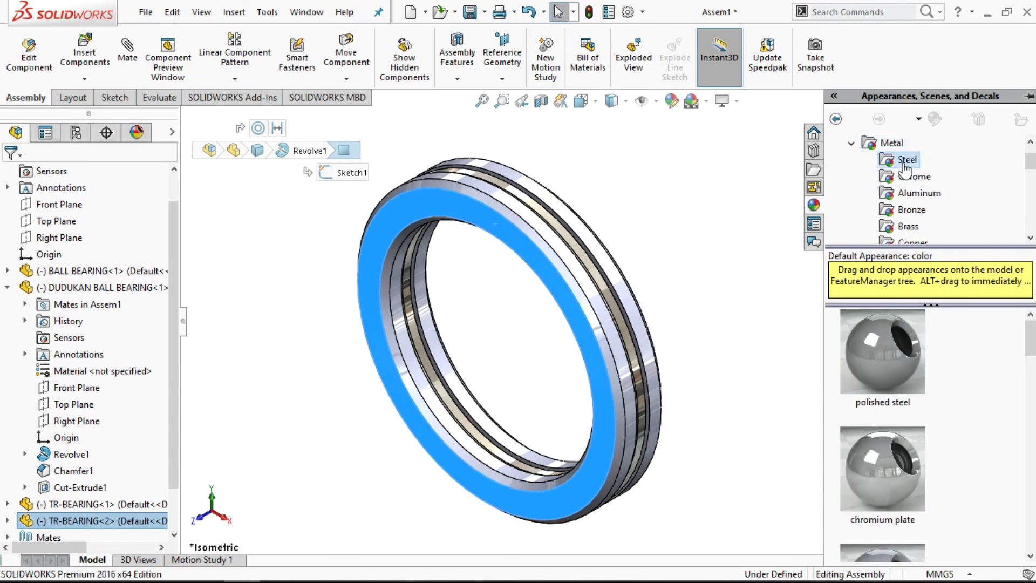
Step: Apply polished steel to the race, undo it, and collapse the cage's feature list
right_click(890, 359)
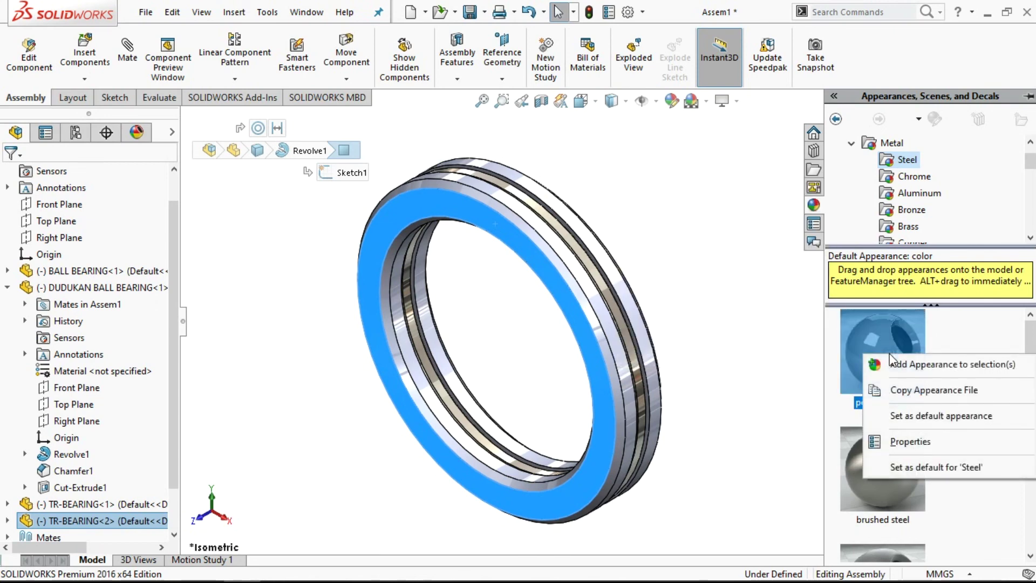
click(902, 364)
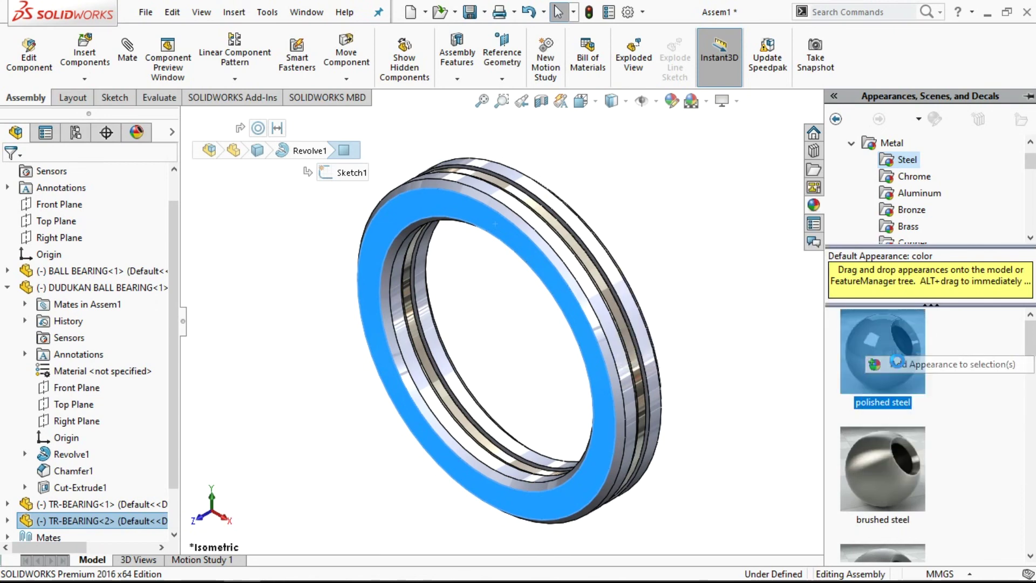
click(745, 342)
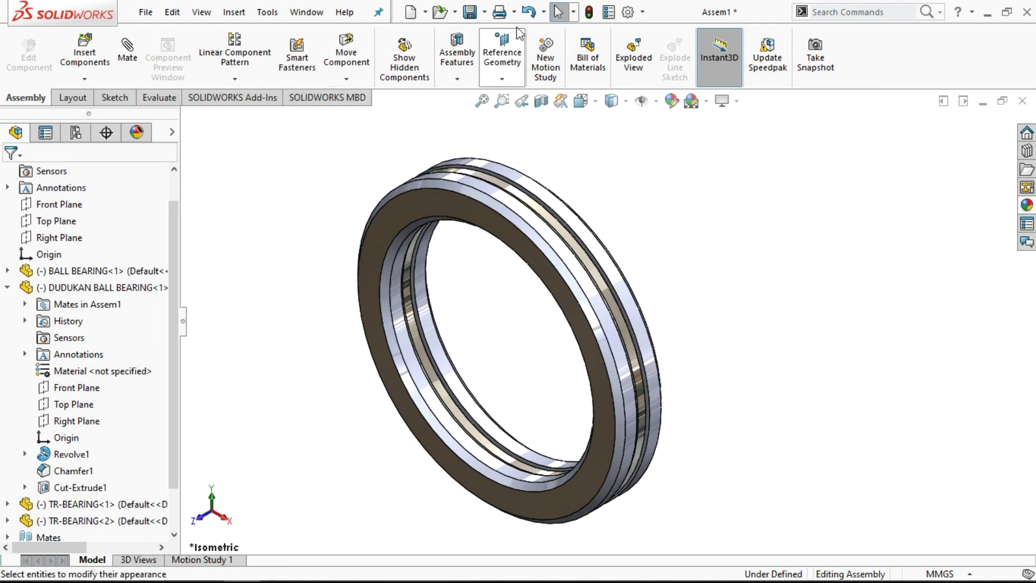
click(529, 12)
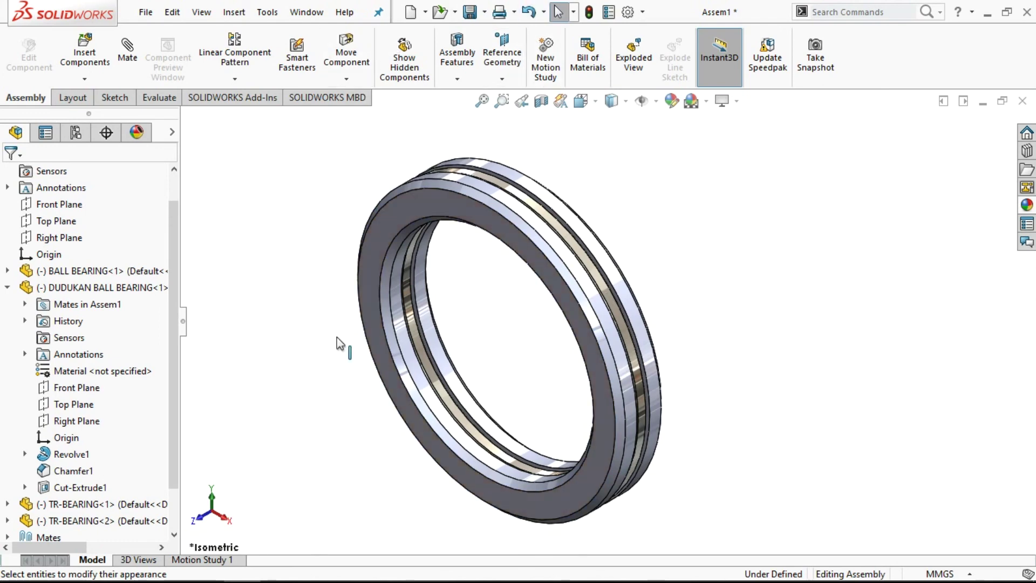
click(7, 287)
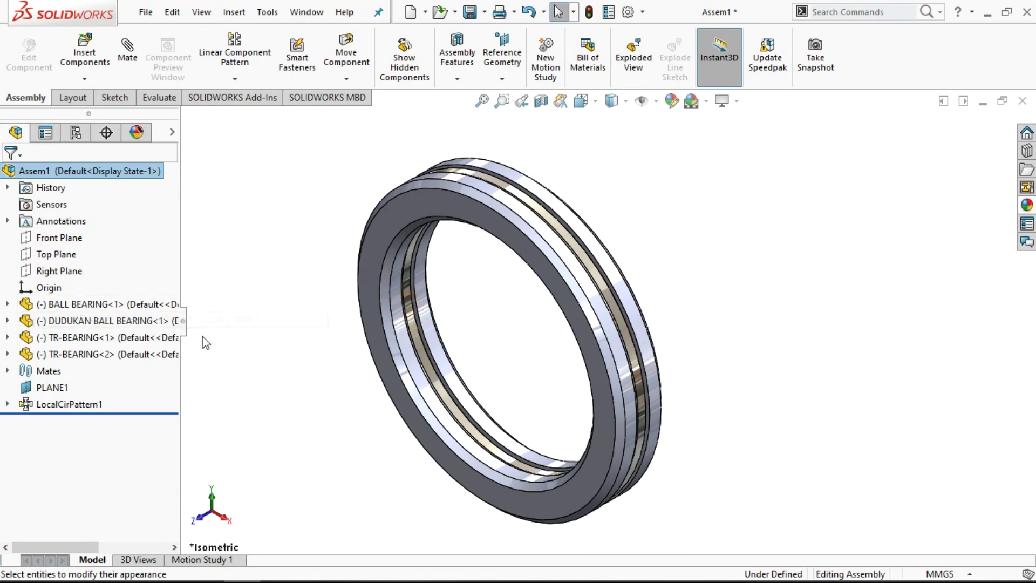
mouse_move(739, 298)
middle_down()
mouse_move(654, 213)
mouse_move(703, 254)
mouse_move(730, 306)
mouse_move(769, 286)
middle_up()
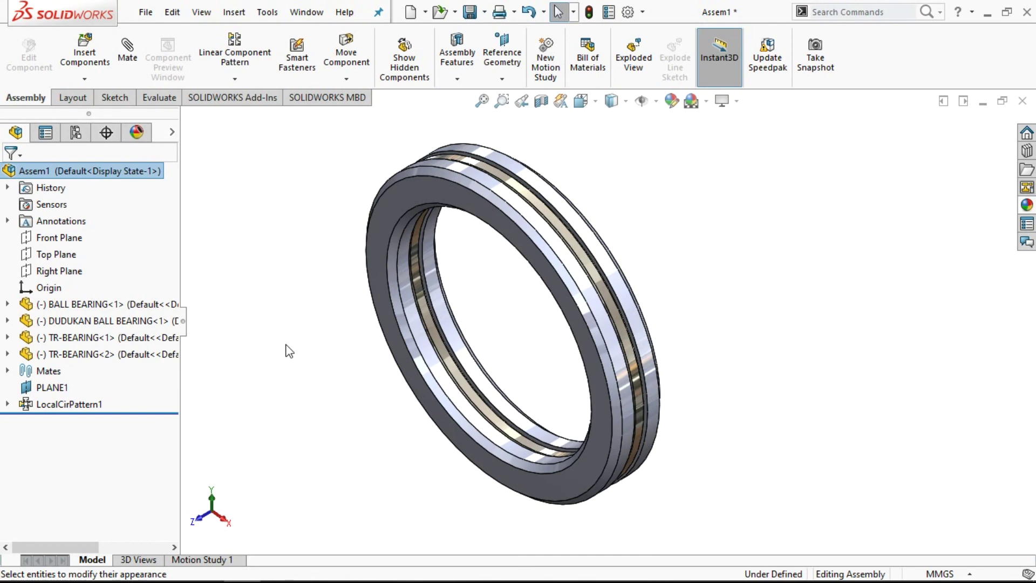
mouse_move(450, 192)
mouse_down()
mouse_move(420, 272)
mouse_move(444, 317)
mouse_move(453, 283)
mouse_up()
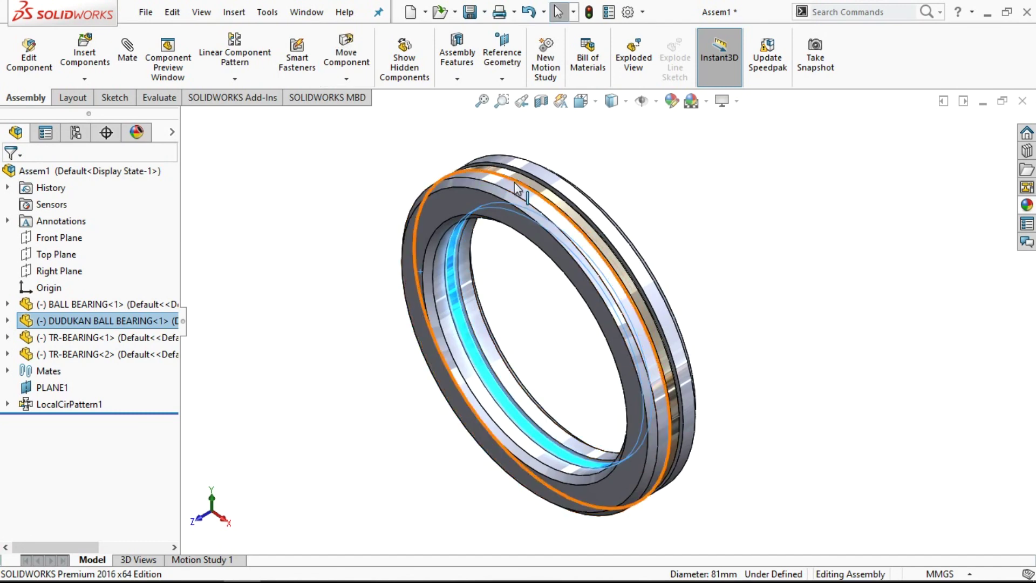
mouse_move(529, 183)
mouse_down()
mouse_move(606, 254)
mouse_move(589, 231)
mouse_move(538, 205)
mouse_move(551, 208)
mouse_up()
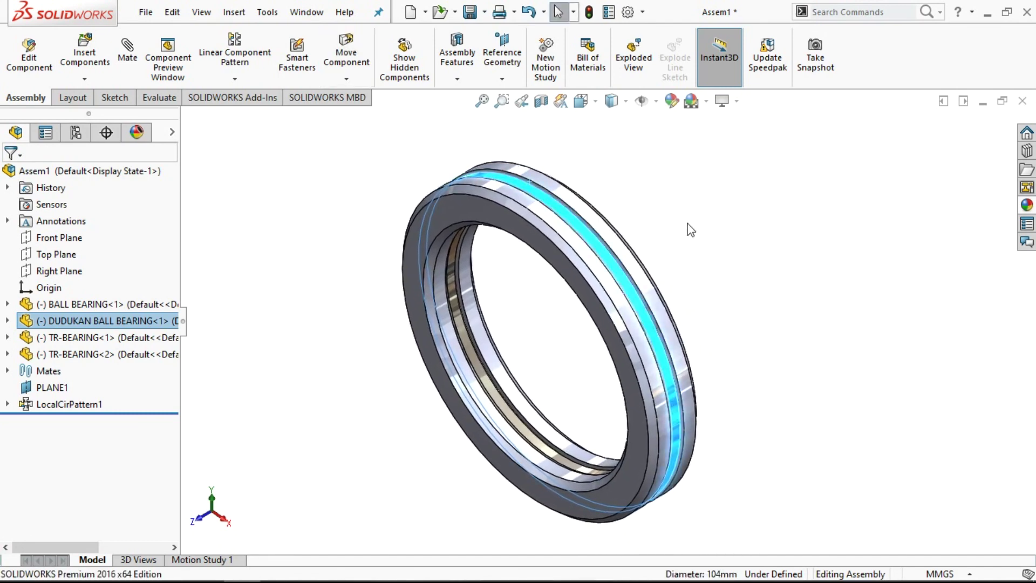
click(688, 237)
scroll(724, 293, down, 2)
scroll(723, 293, up, 2)
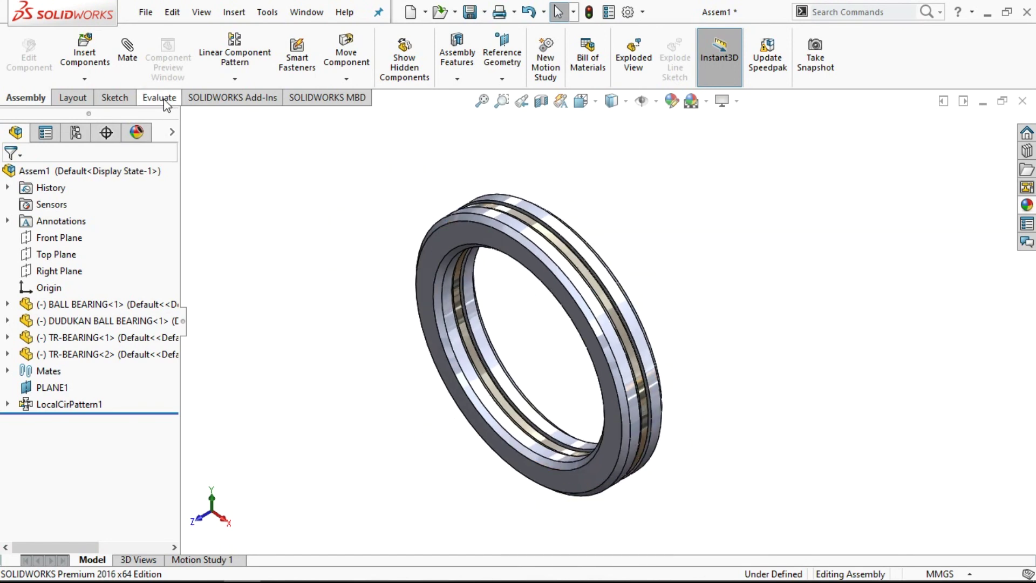
click(471, 12)
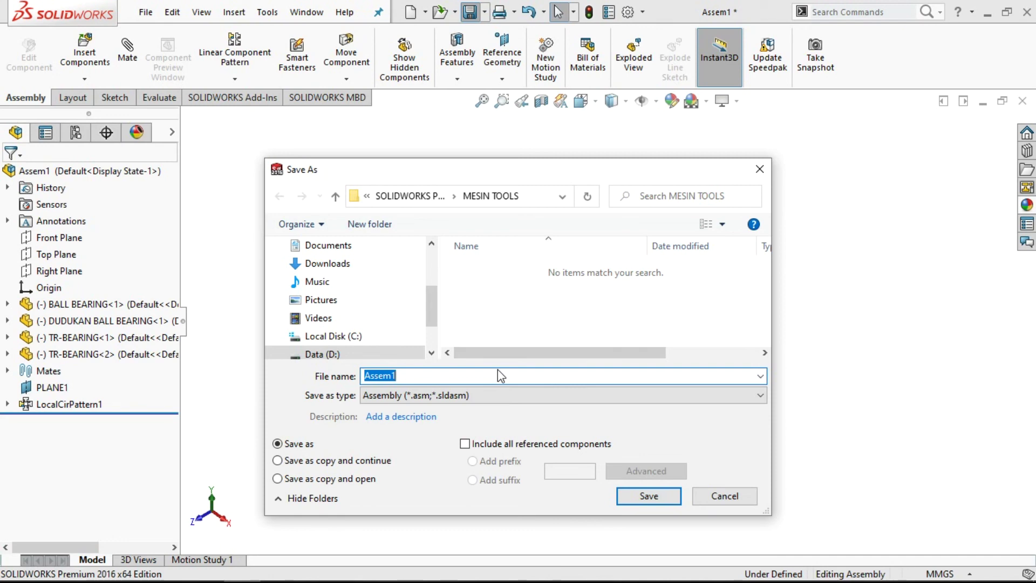
Step: Enter the file name THRUST BALL BEARING ASSY and save the assembly
text(t)
key(BackSpace)
text(TRHU)
key(BackSpace)
key(BackSpace)
key(BackSpace)
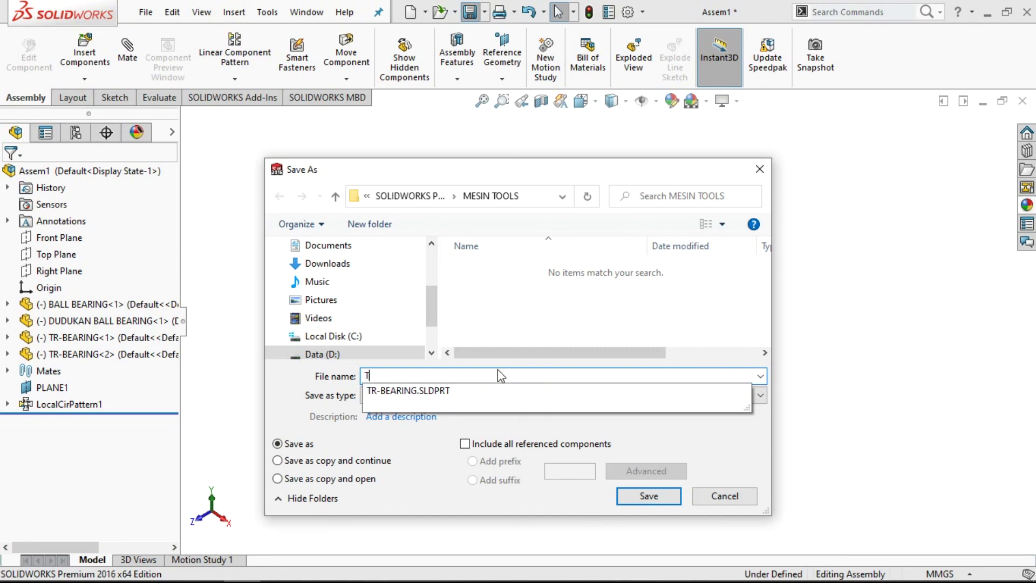
text(HRUST BALL BEARING ASSY)
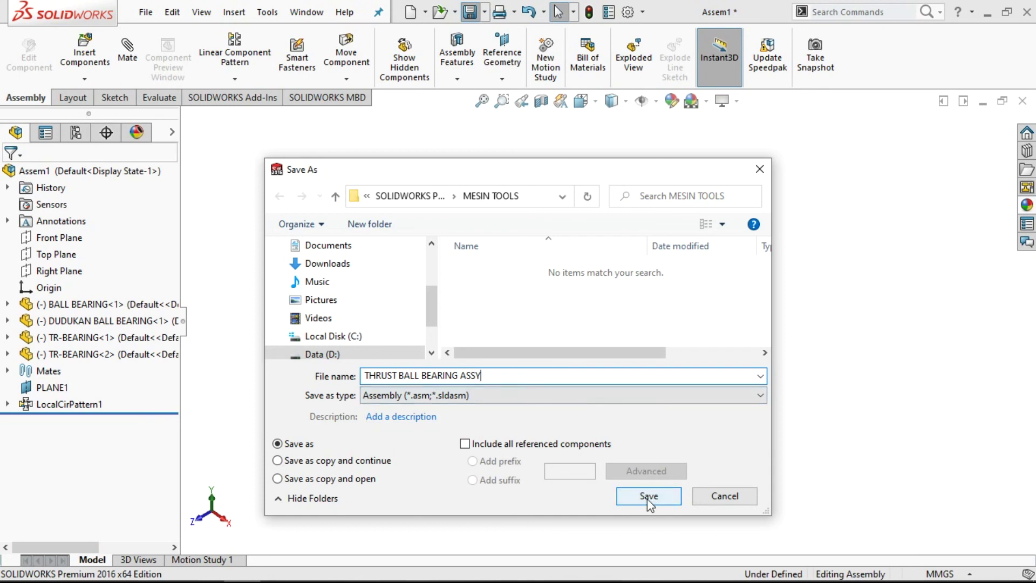
click(648, 499)
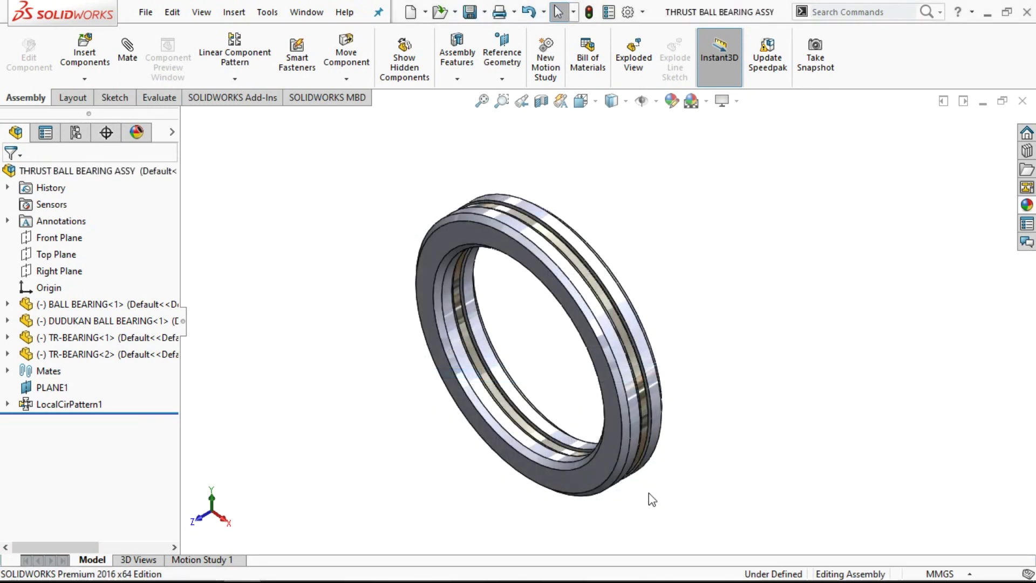
Step: Section the bearing on the Right Plane and view the cut from the front
mouse_move(755, 390)
middle_down()
mouse_move(546, 190)
mouse_move(419, 225)
mouse_move(371, 275)
mouse_move(373, 352)
mouse_move(484, 462)
mouse_move(534, 423)
mouse_move(534, 374)
mouse_move(497, 265)
mouse_move(479, 294)
mouse_move(468, 289)
mouse_move(459, 325)
mouse_move(470, 337)
middle_up()
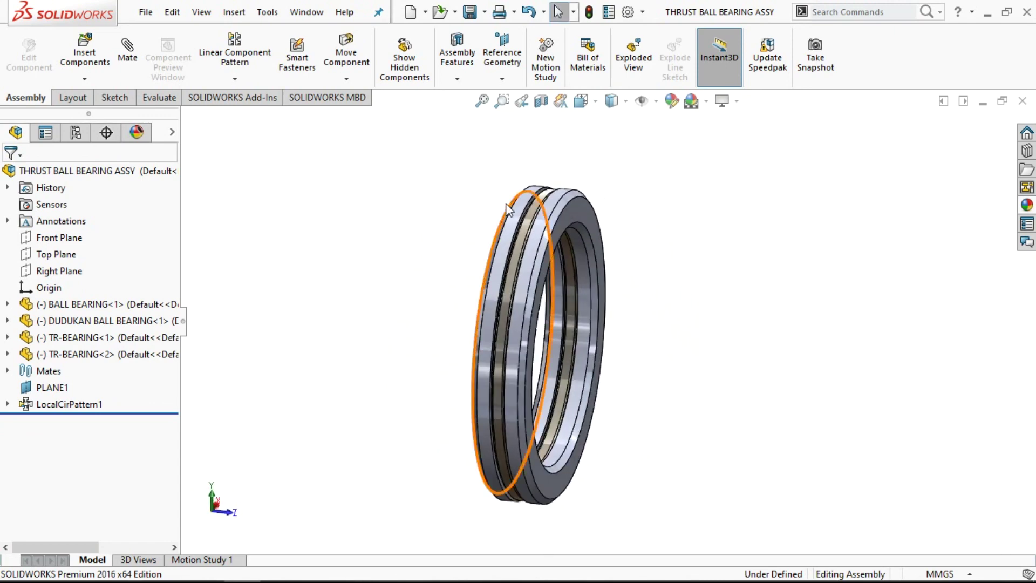
click(542, 103)
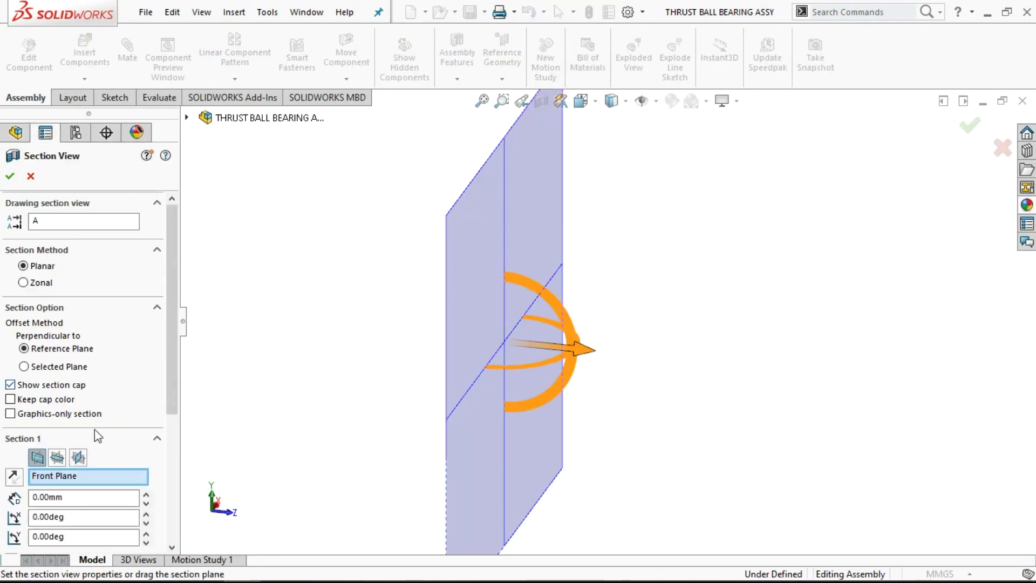
click(57, 458)
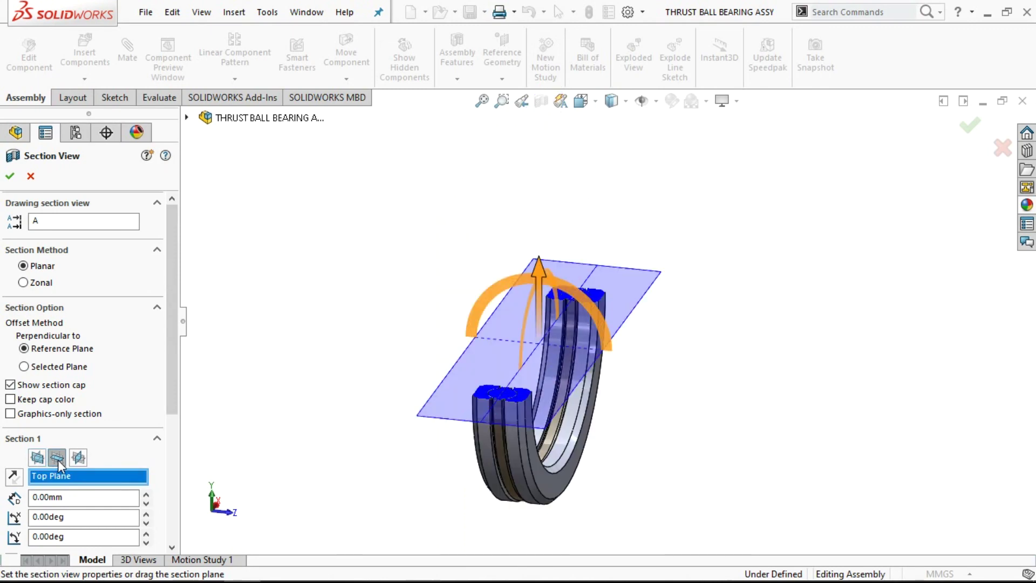
click(79, 458)
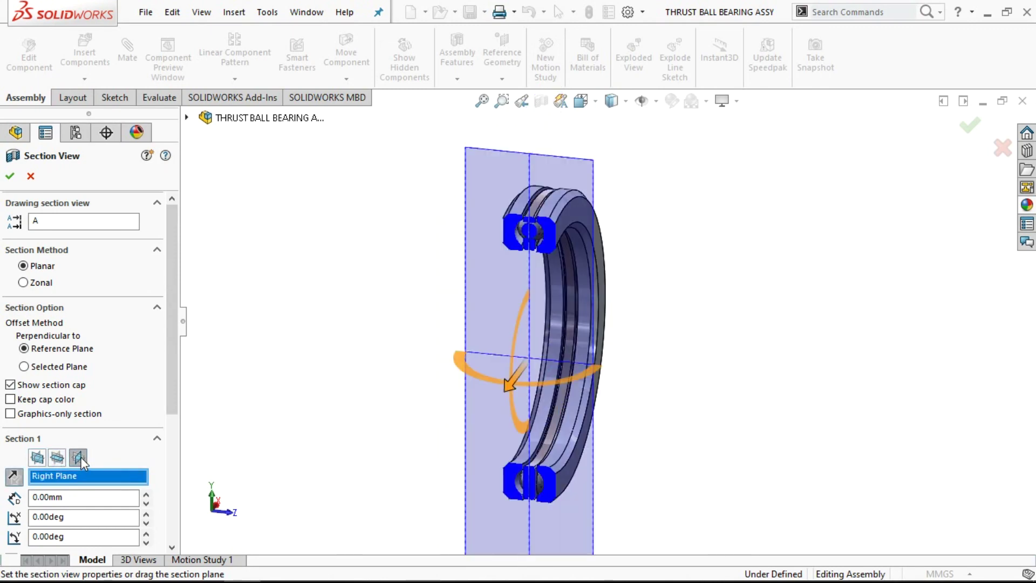
click(9, 176)
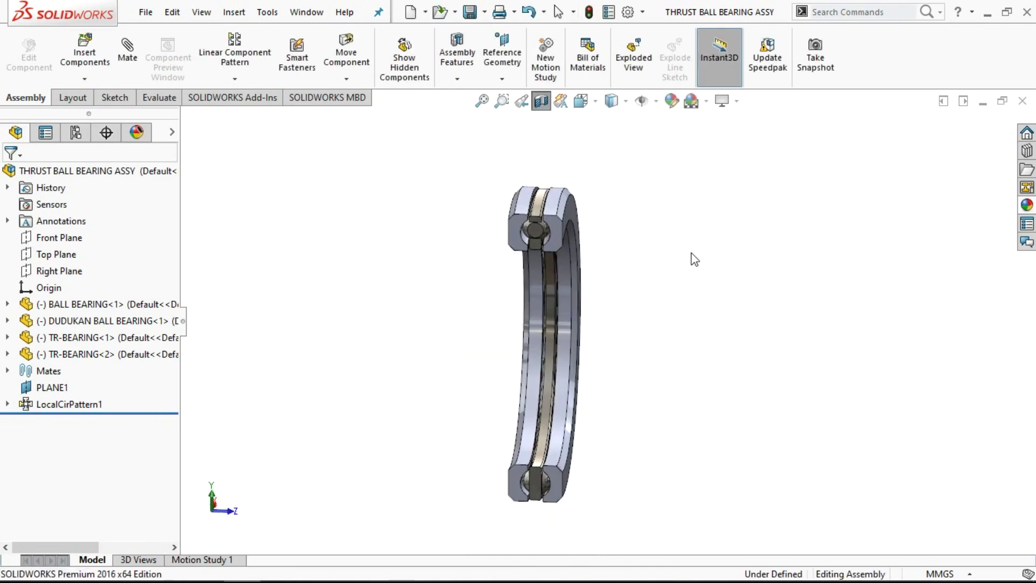
click(582, 101)
click(598, 162)
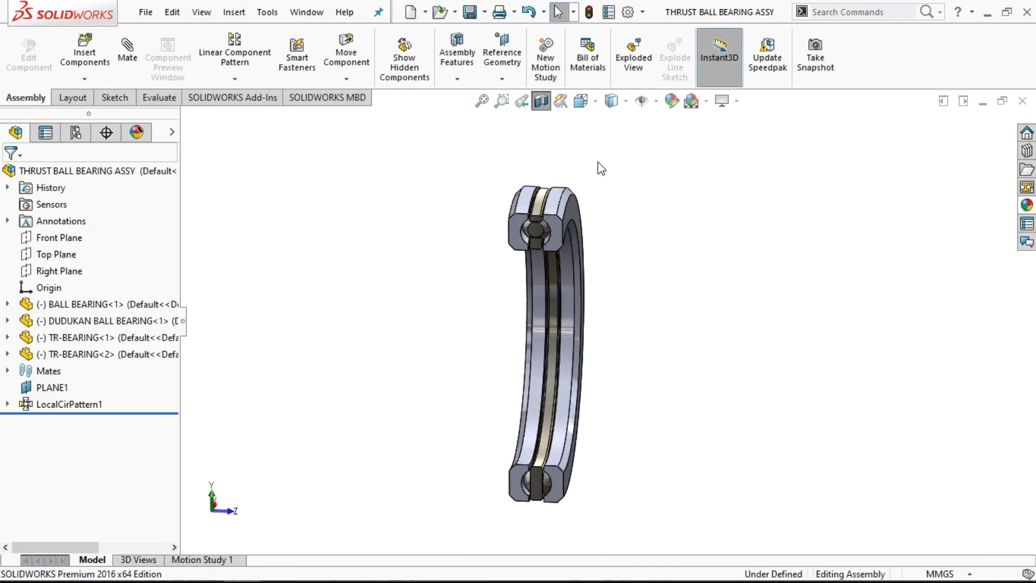
Step: View the sectioned bearing from the left, orbit it, and try moving a ball
click(580, 104)
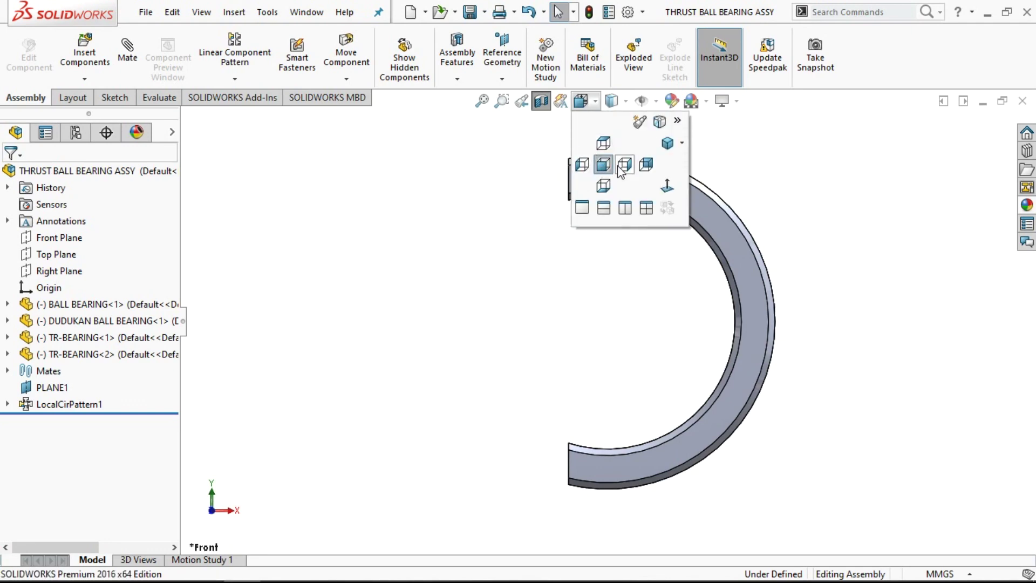
click(586, 163)
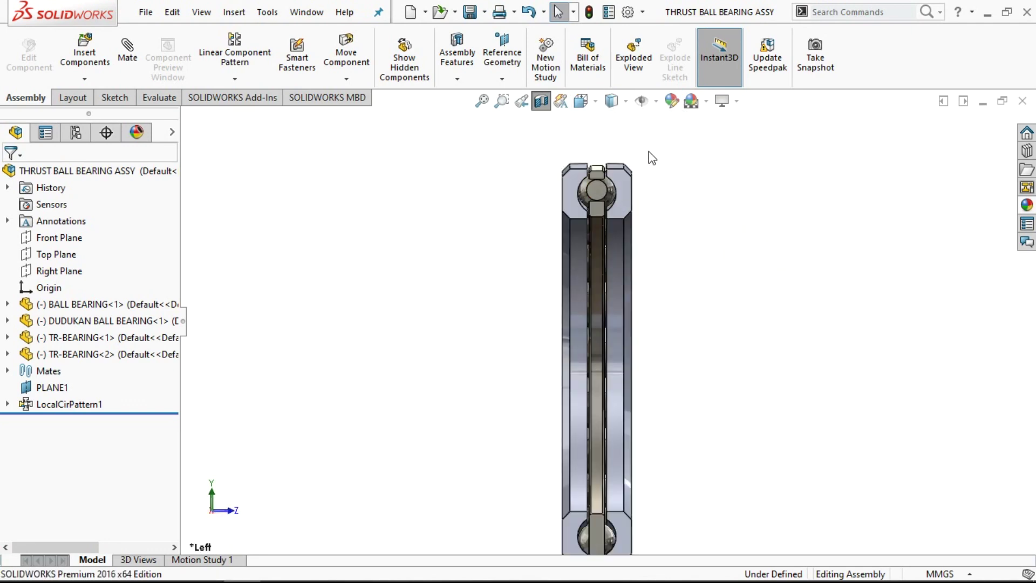
scroll(620, 227, down, 2)
scroll(620, 254, down, 3)
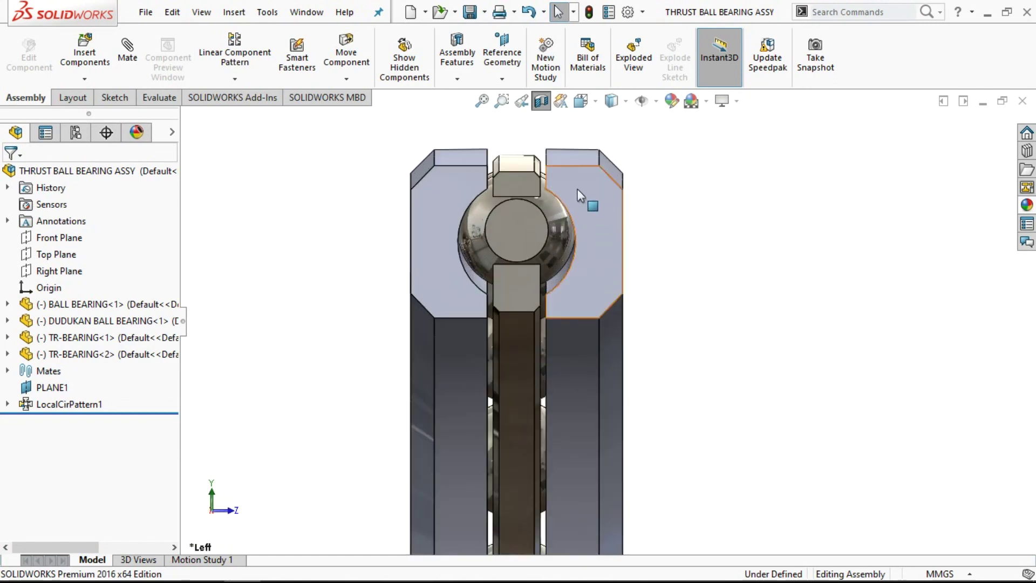
scroll(627, 258, up, 4)
mouse_move(711, 283)
middle_down()
mouse_move(668, 297)
mouse_move(624, 340)
mouse_move(620, 363)
mouse_move(682, 331)
mouse_move(658, 316)
mouse_move(659, 278)
mouse_move(561, 321)
mouse_move(461, 286)
middle_up()
click(455, 283)
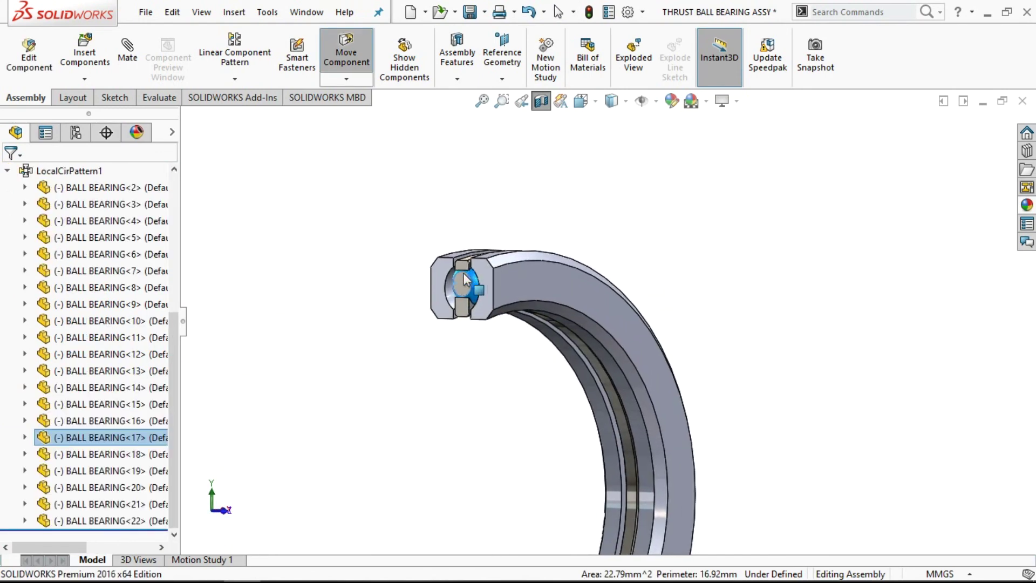
drag(463, 273, 496, 224)
click(772, 219)
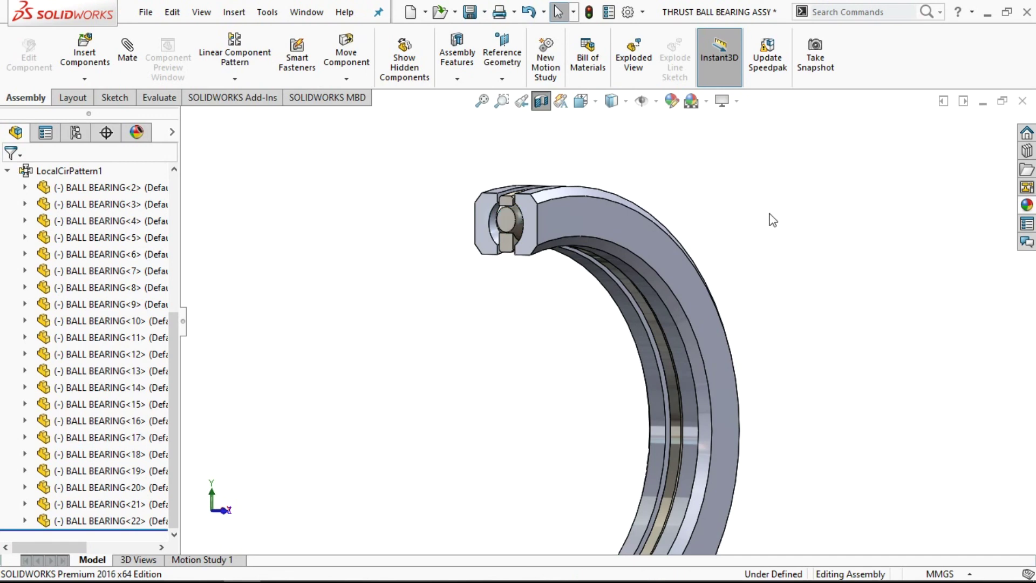
Step: Fix the outer race and rotate the balls and cage around the races
click(656, 256)
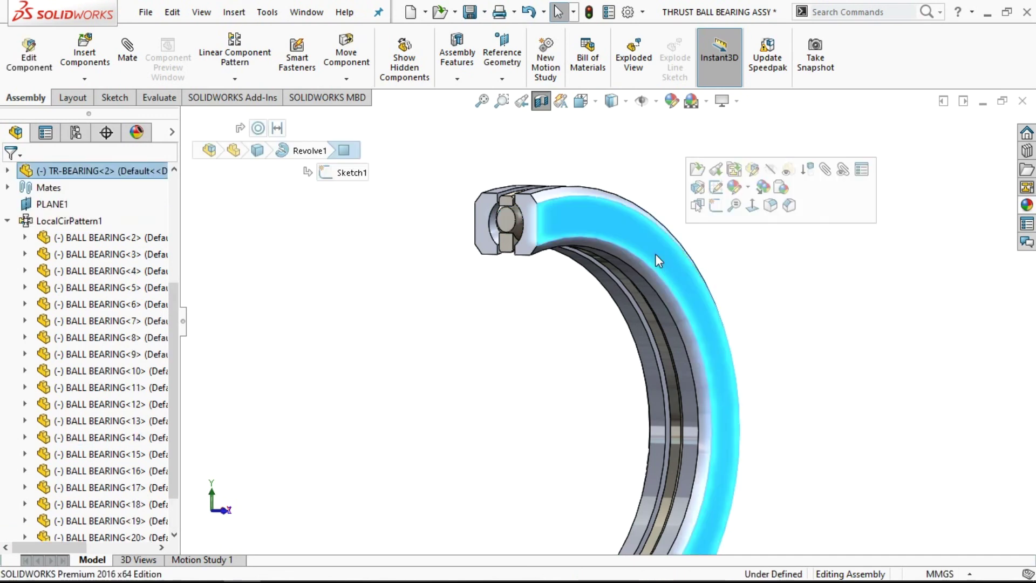
right_click(658, 261)
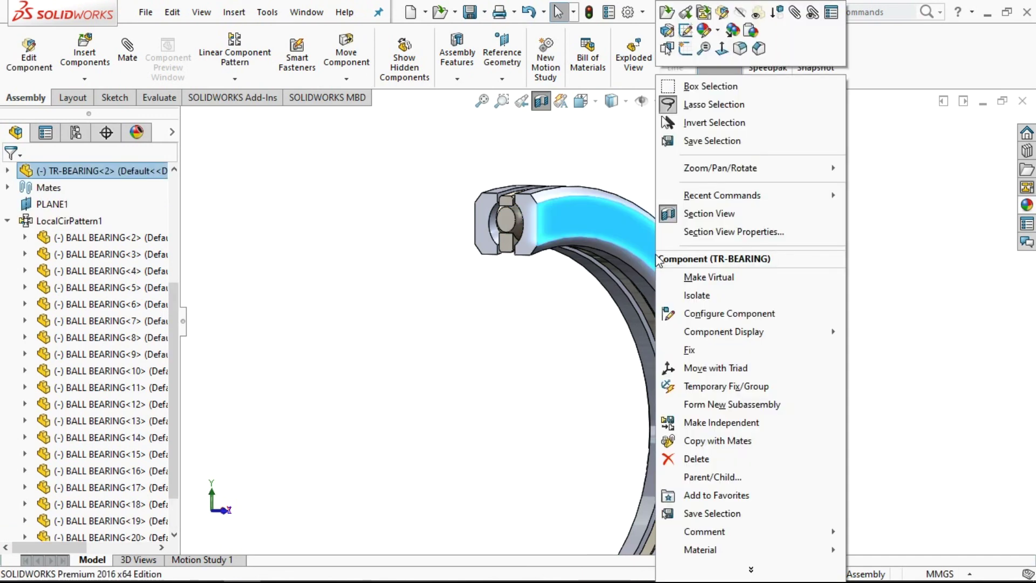
click(697, 352)
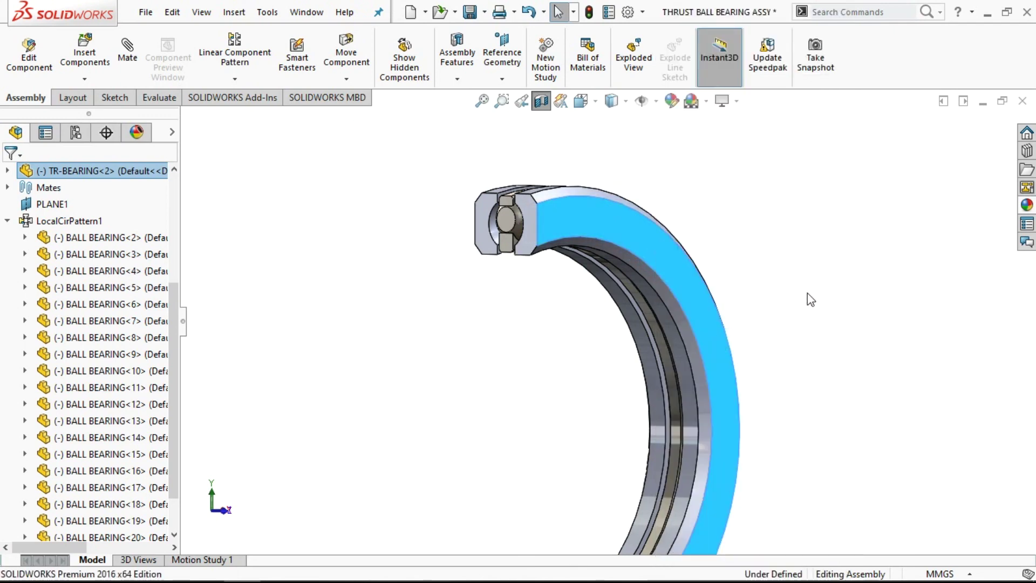
mouse_move(488, 232)
mouse_down()
mouse_move(409, 399)
mouse_move(612, 273)
mouse_move(475, 249)
mouse_move(500, 471)
mouse_move(592, 422)
mouse_move(597, 404)
mouse_move(552, 405)
mouse_move(583, 394)
mouse_move(567, 375)
mouse_move(527, 363)
mouse_move(470, 426)
mouse_move(459, 423)
mouse_move(521, 290)
mouse_up()
key(Escape)
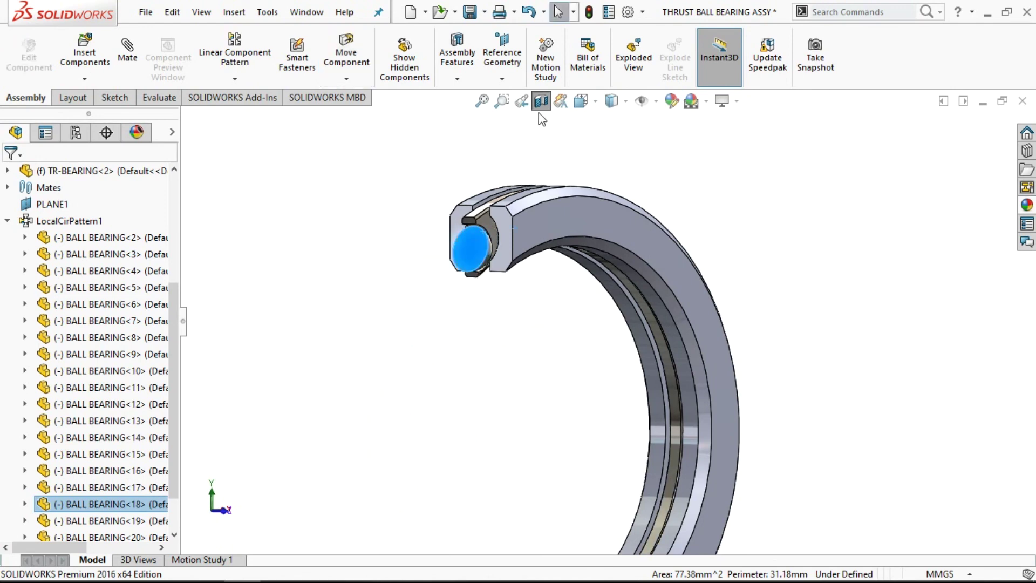
Step: Remove the section cut, float the outer race, go isometric, and collapse LocalCirPattern1
click(541, 101)
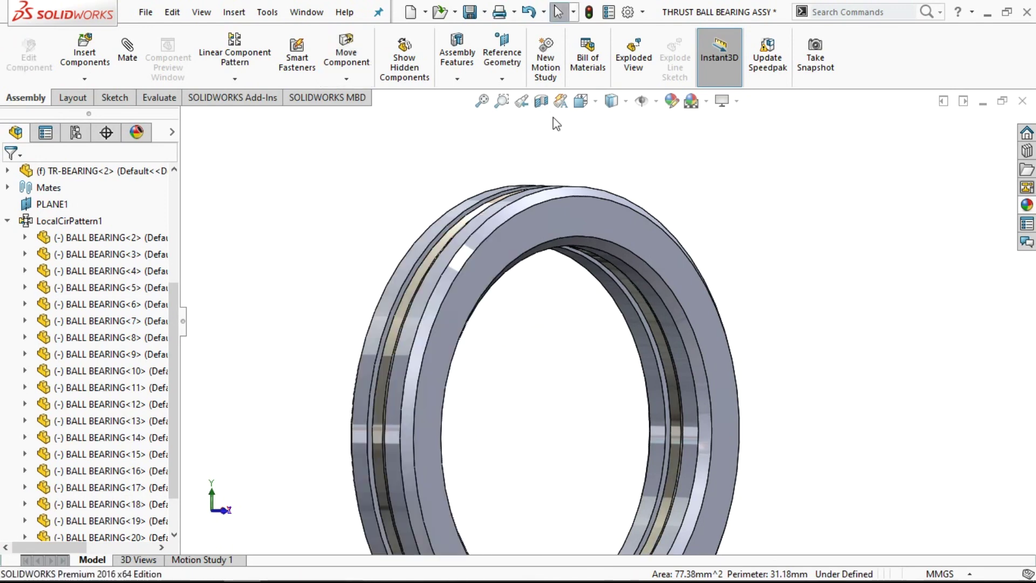
click(629, 228)
right_click(630, 228)
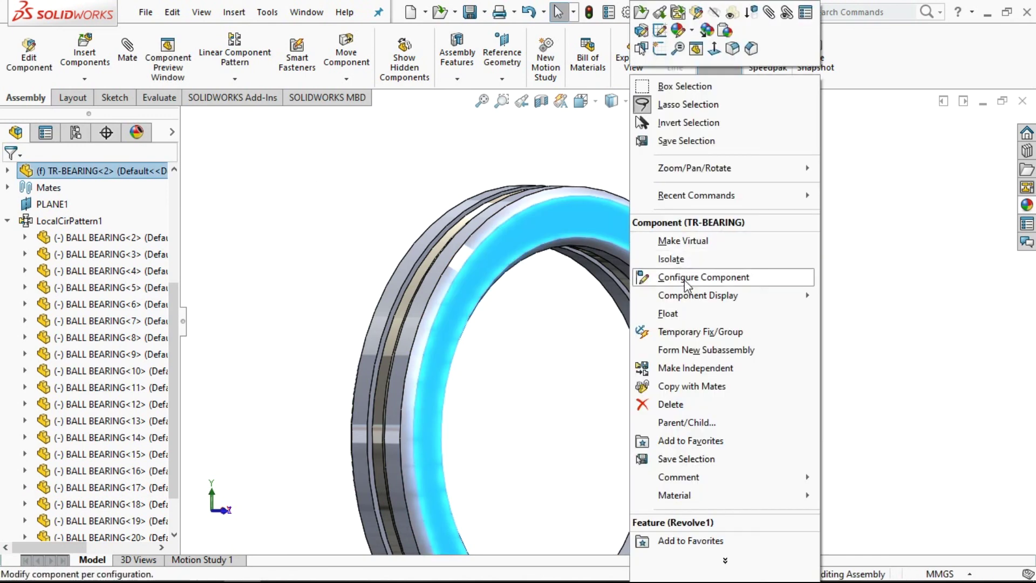
click(670, 313)
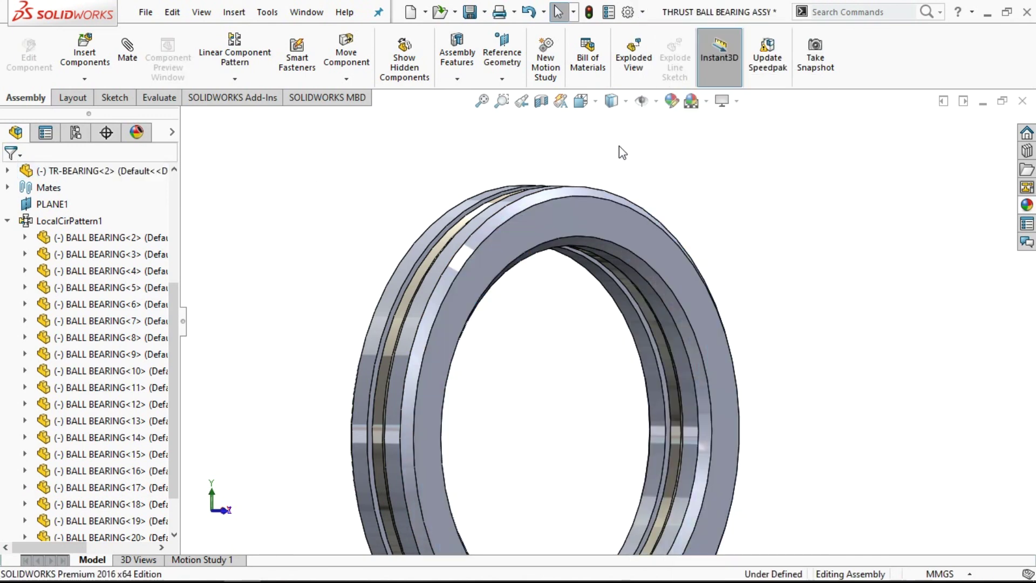
click(593, 103)
click(668, 143)
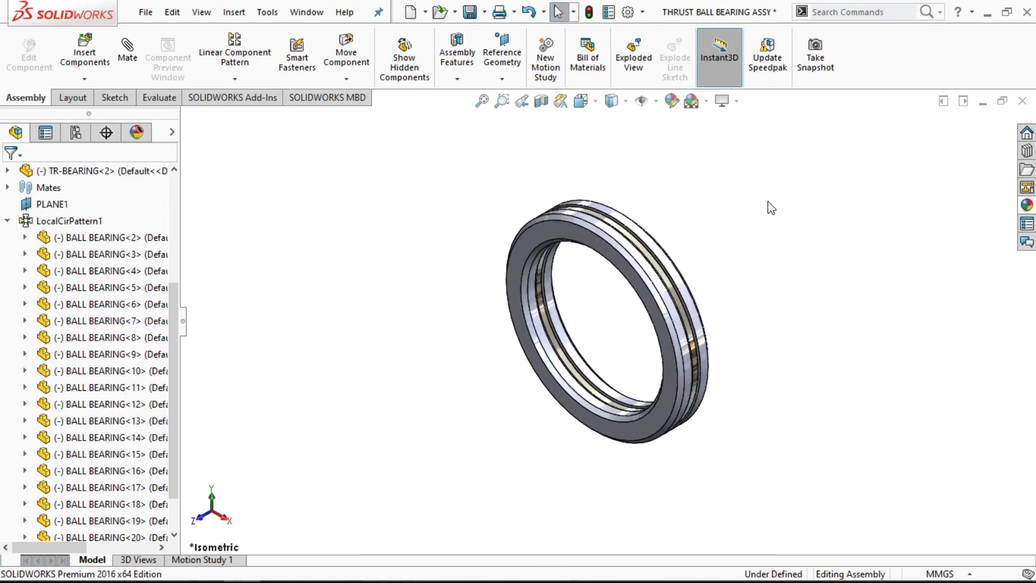
click(8, 221)
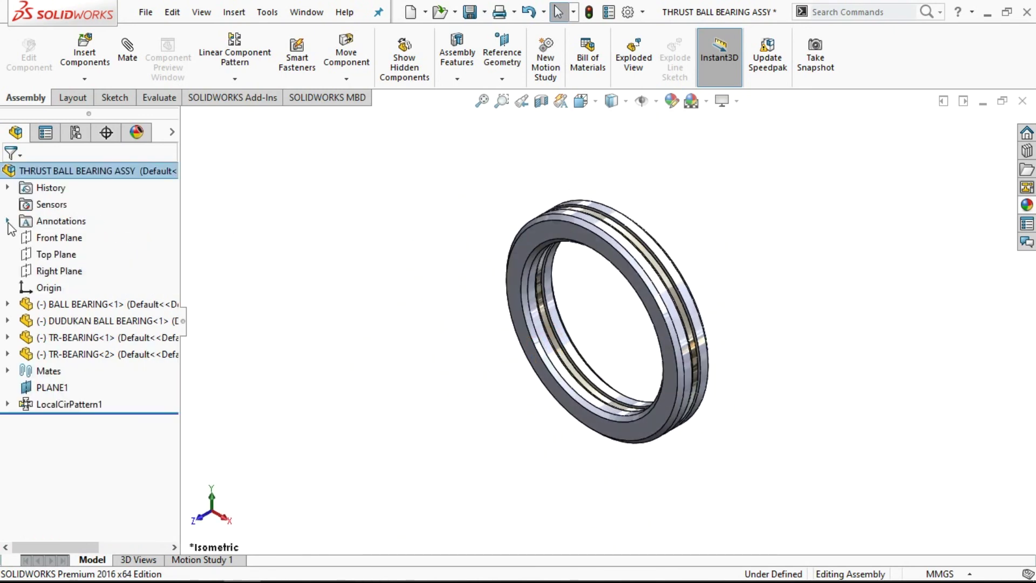